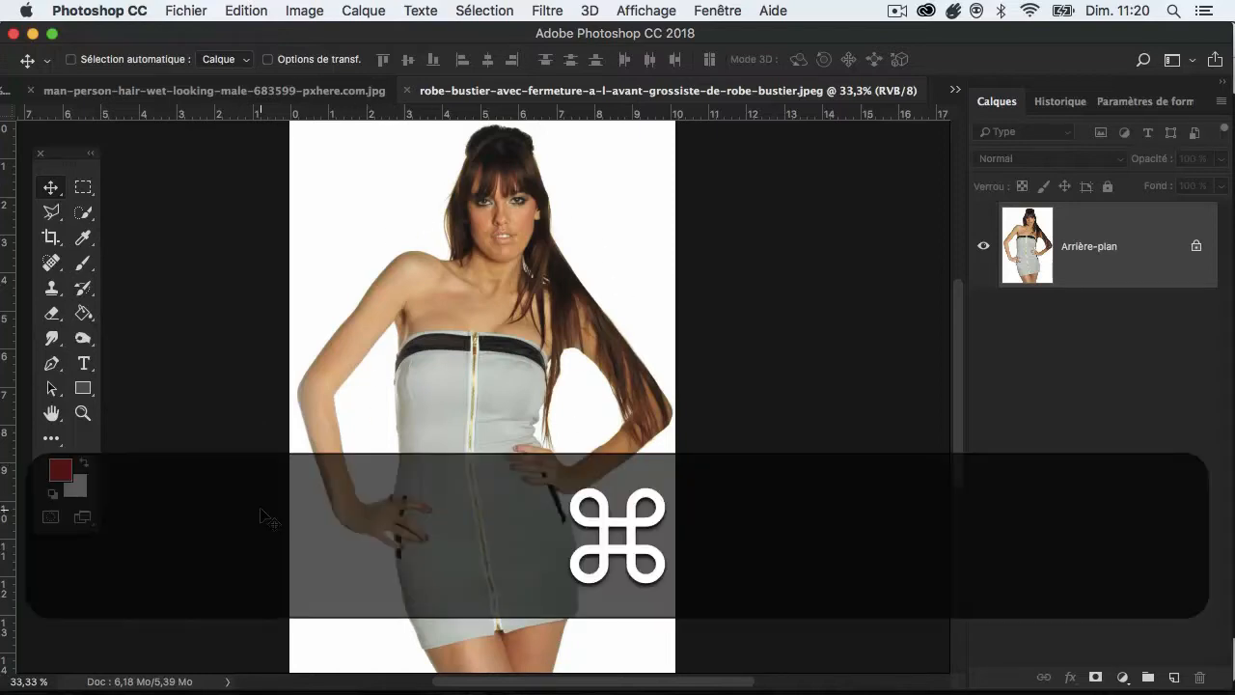
Compare the original and retouched versions of the woman's photo by repeatedly undoing and redoing the last edit
key("super+z")
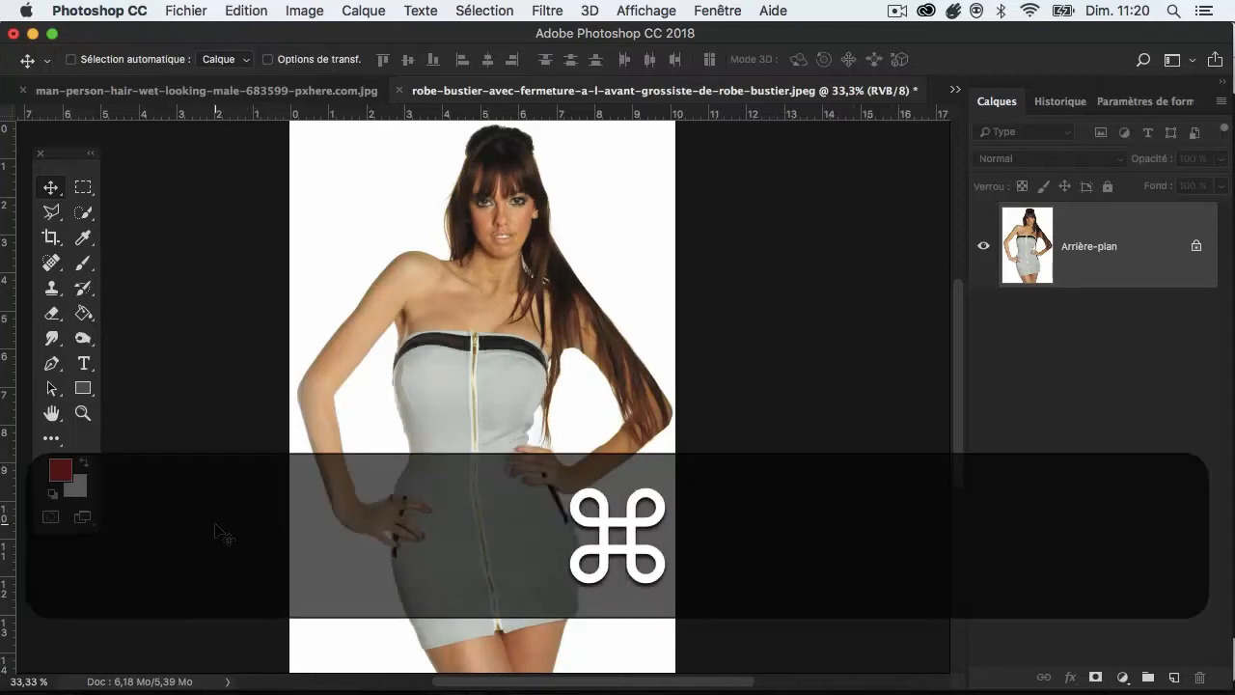
key("super+z")
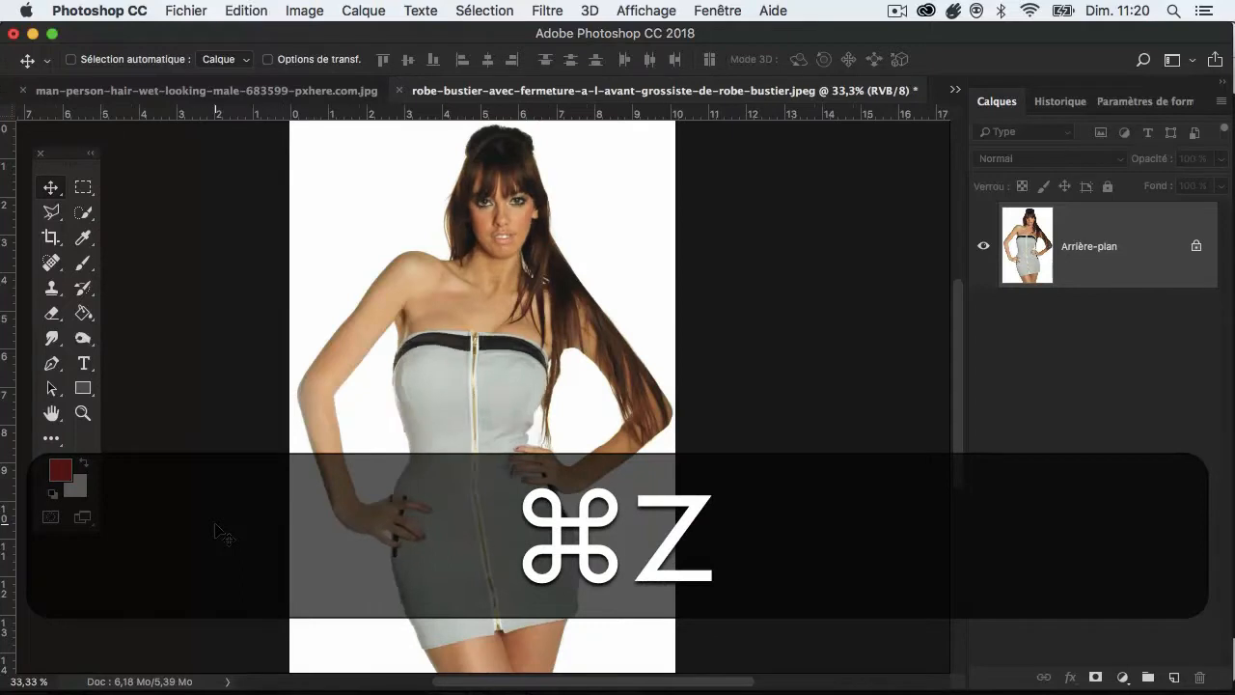
key("super+z")
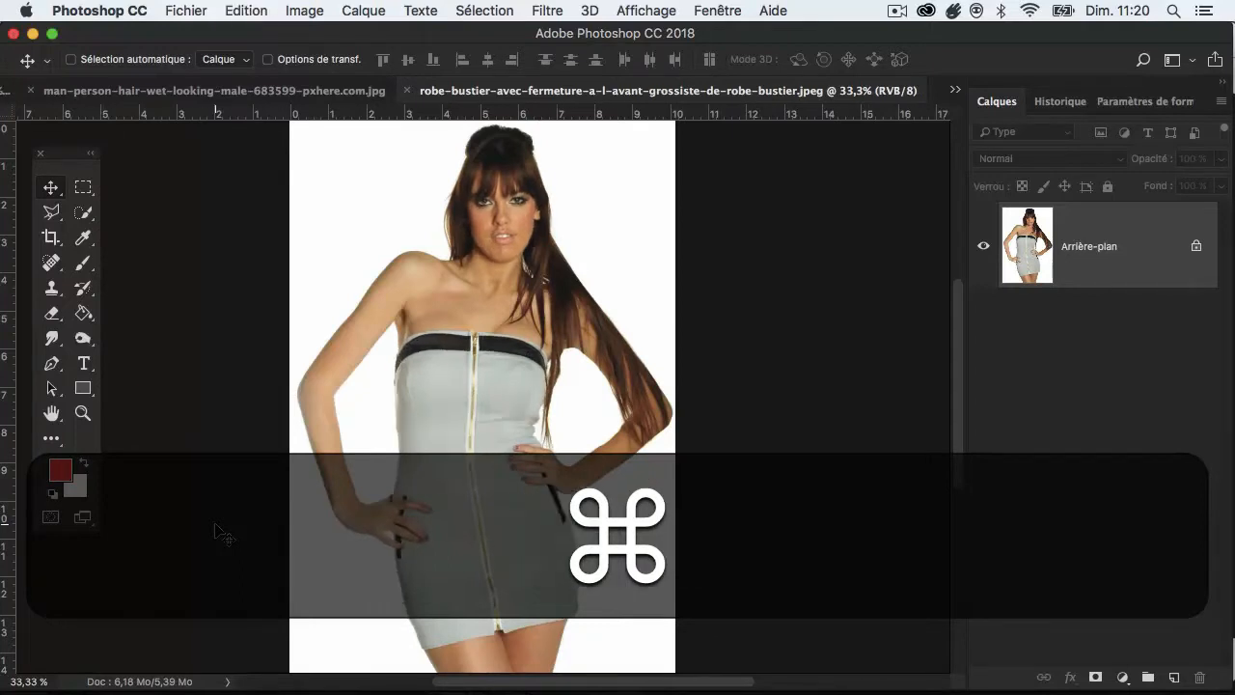
key("super+z")
key("super+z")
key("super+z")
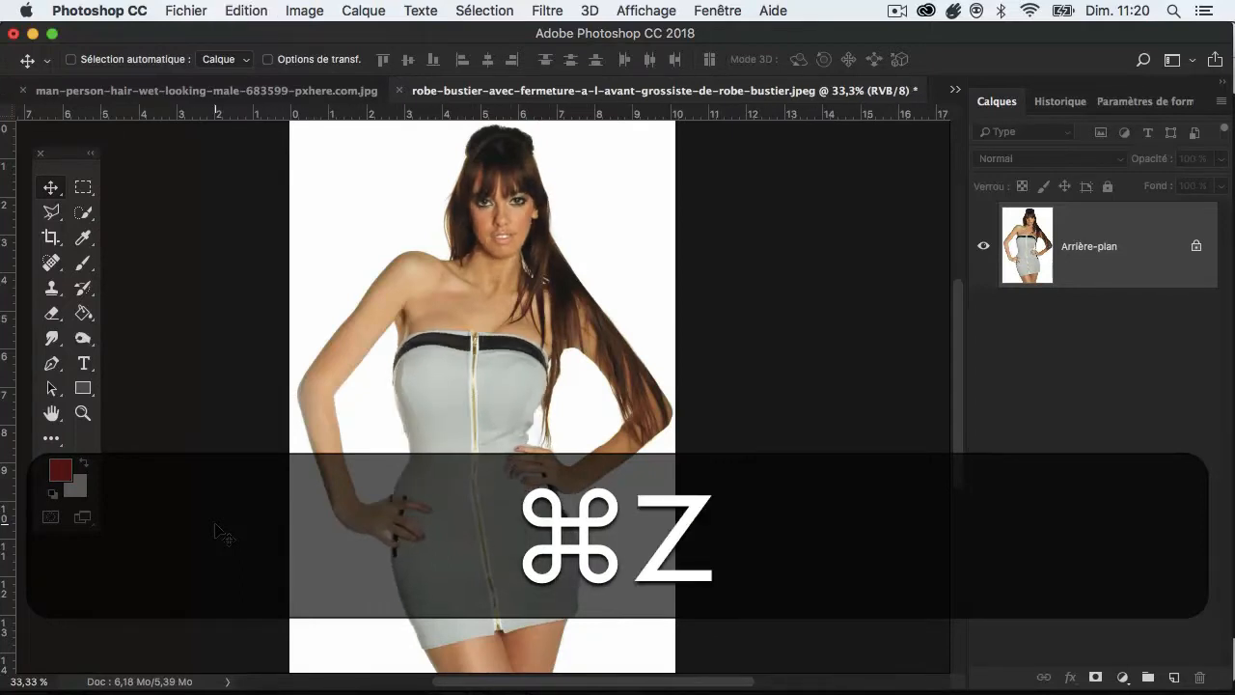
key("super+z")
key("super+z")
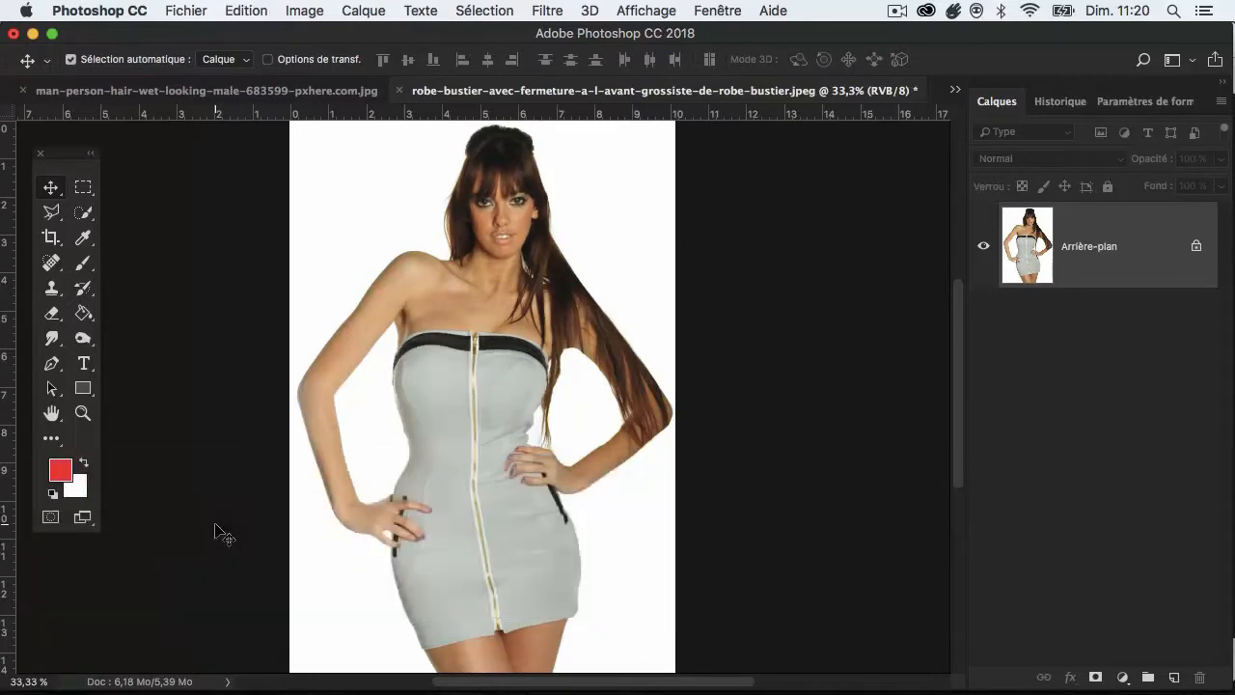
key("super+z")
key("super+z")
key("super+z")
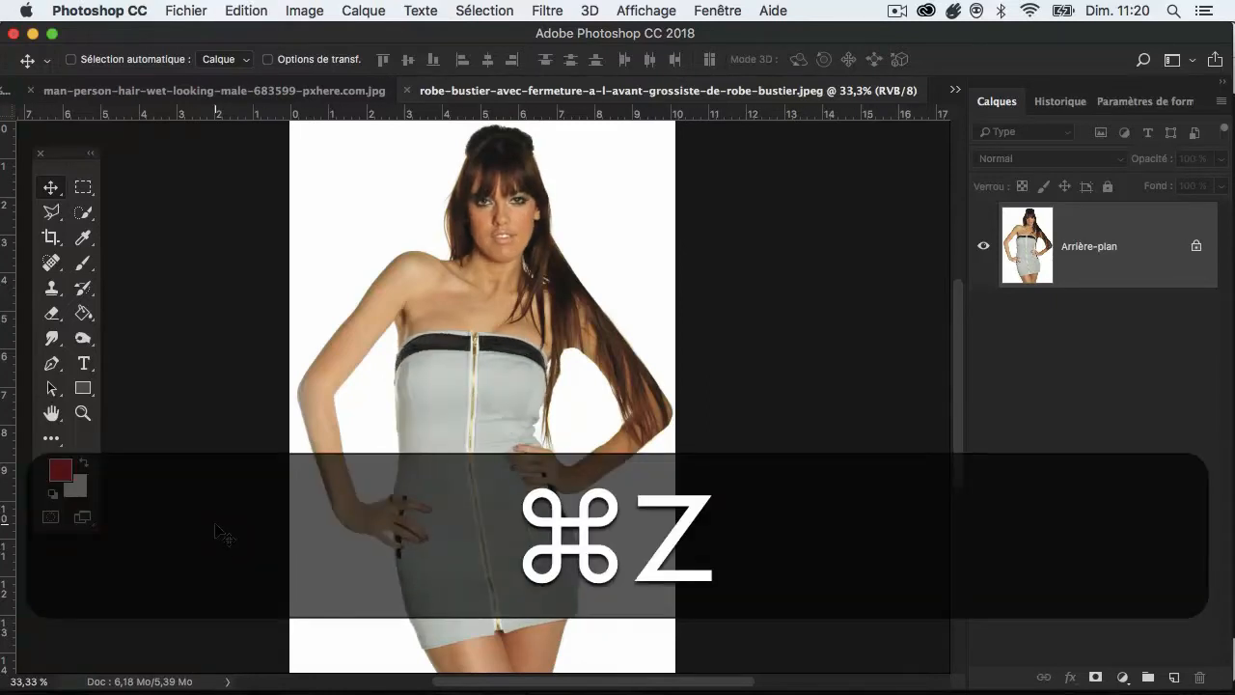
key("super+z")
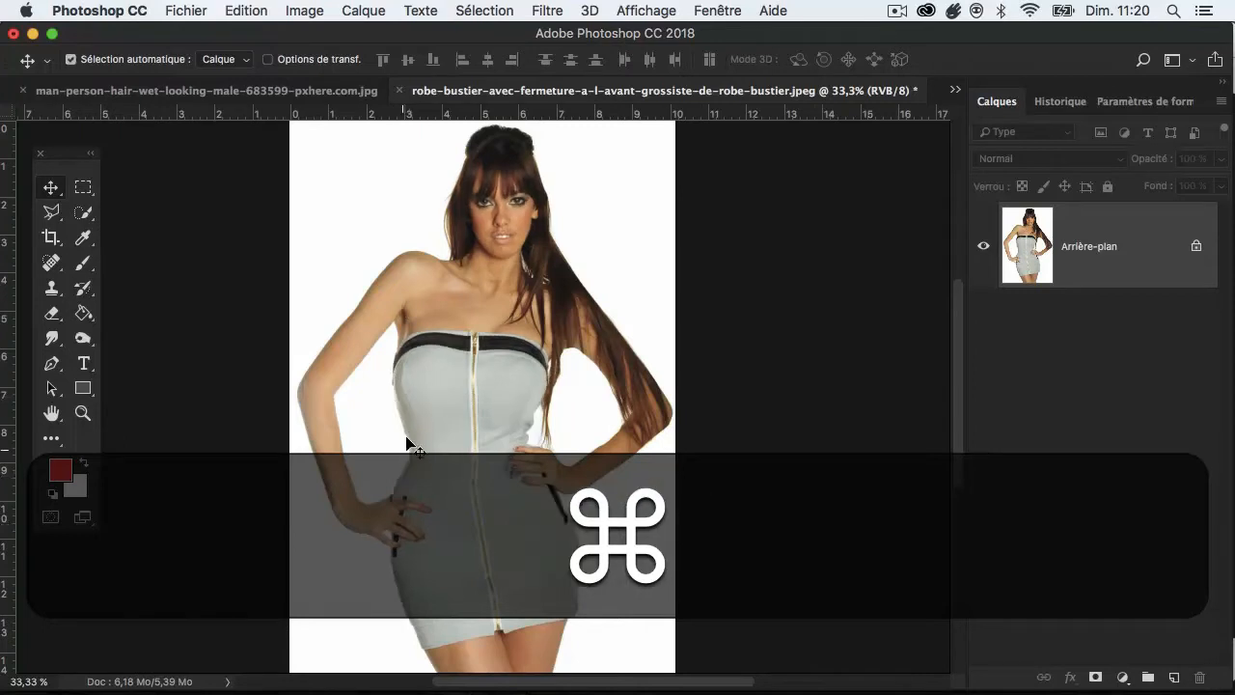
key("super+z")
key("super+z")
key("super+z")
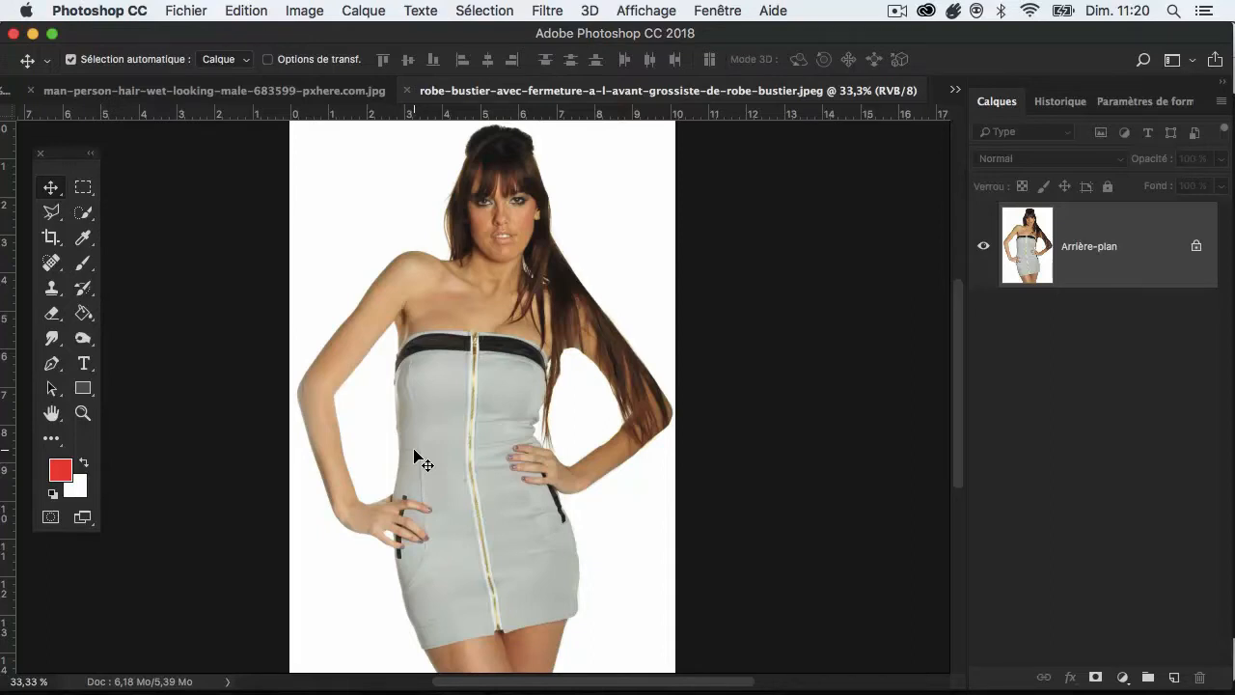
key("super+z")
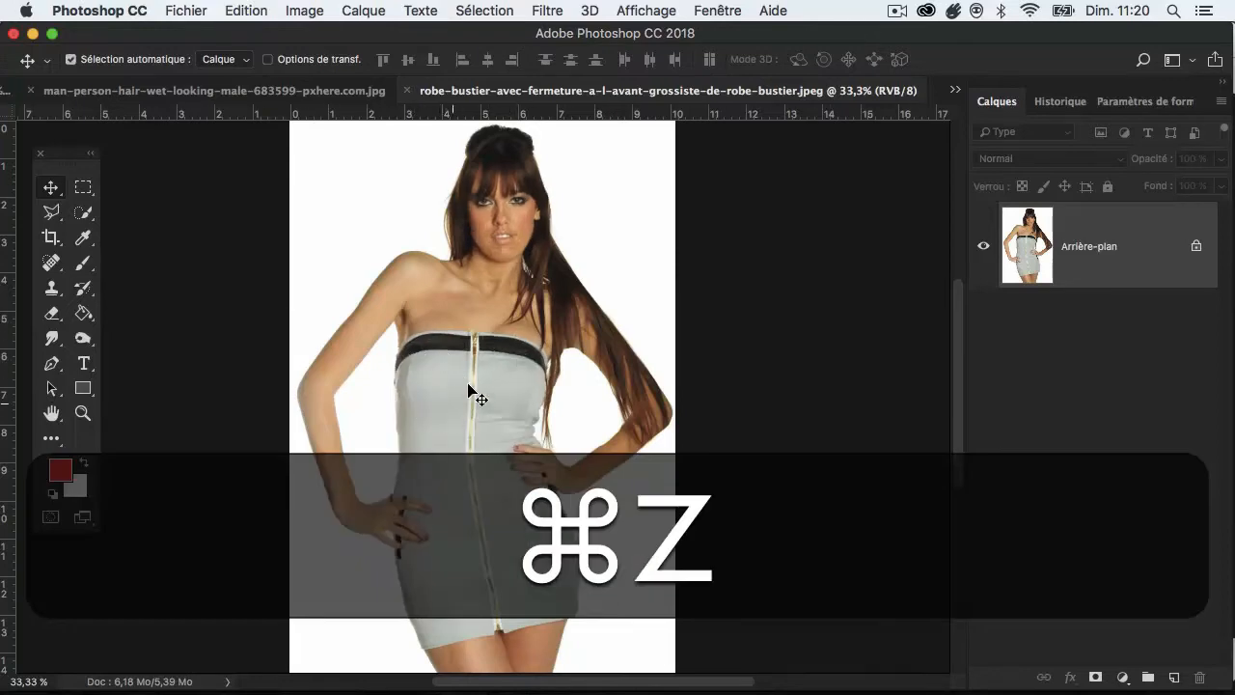
key("super+z")
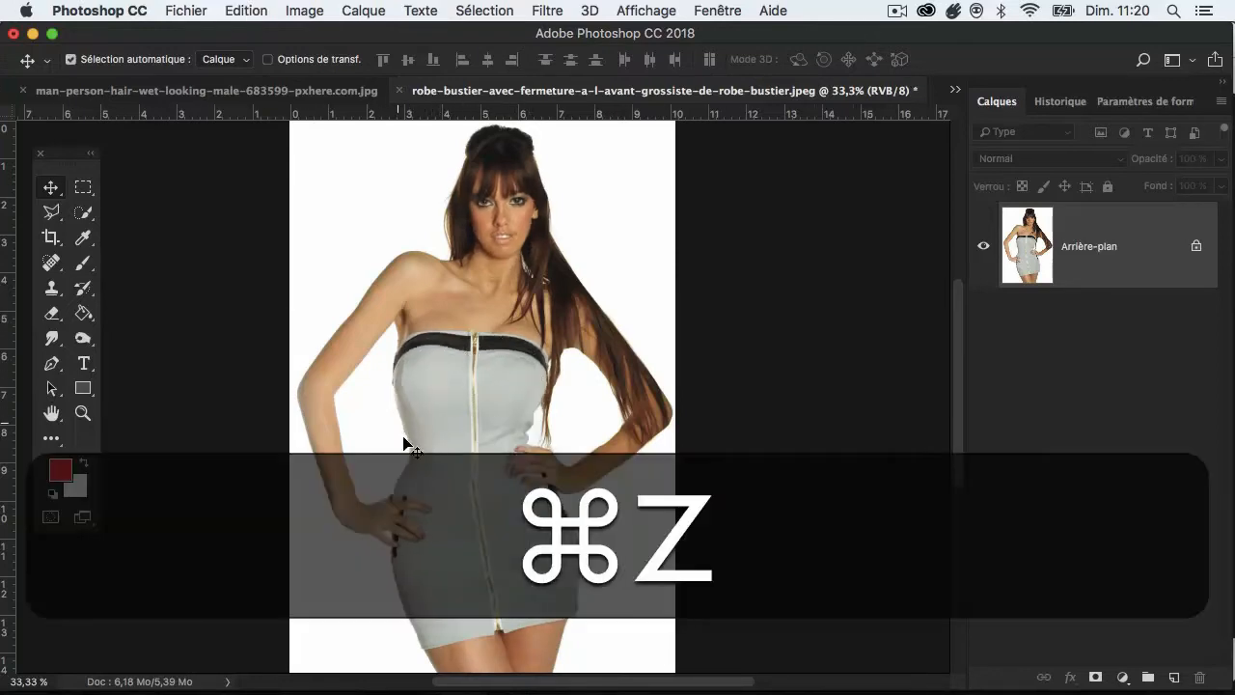
key("super+z")
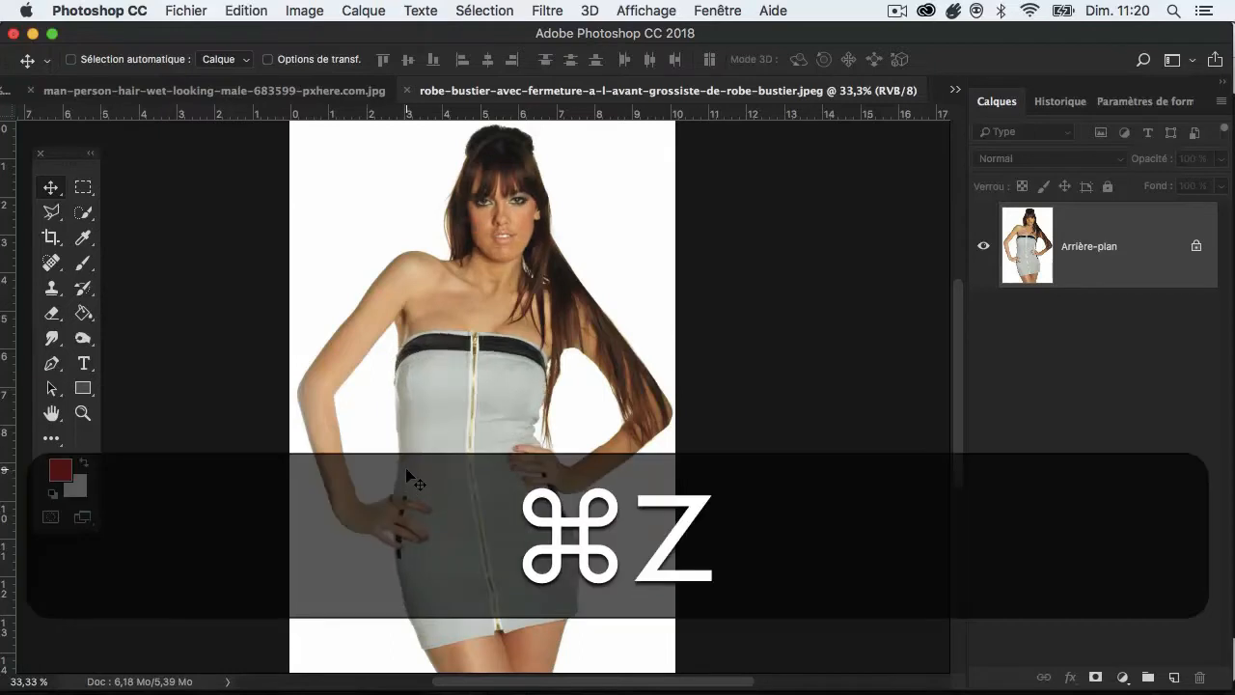
key("super+z")
key("super+z")
key("super+z")
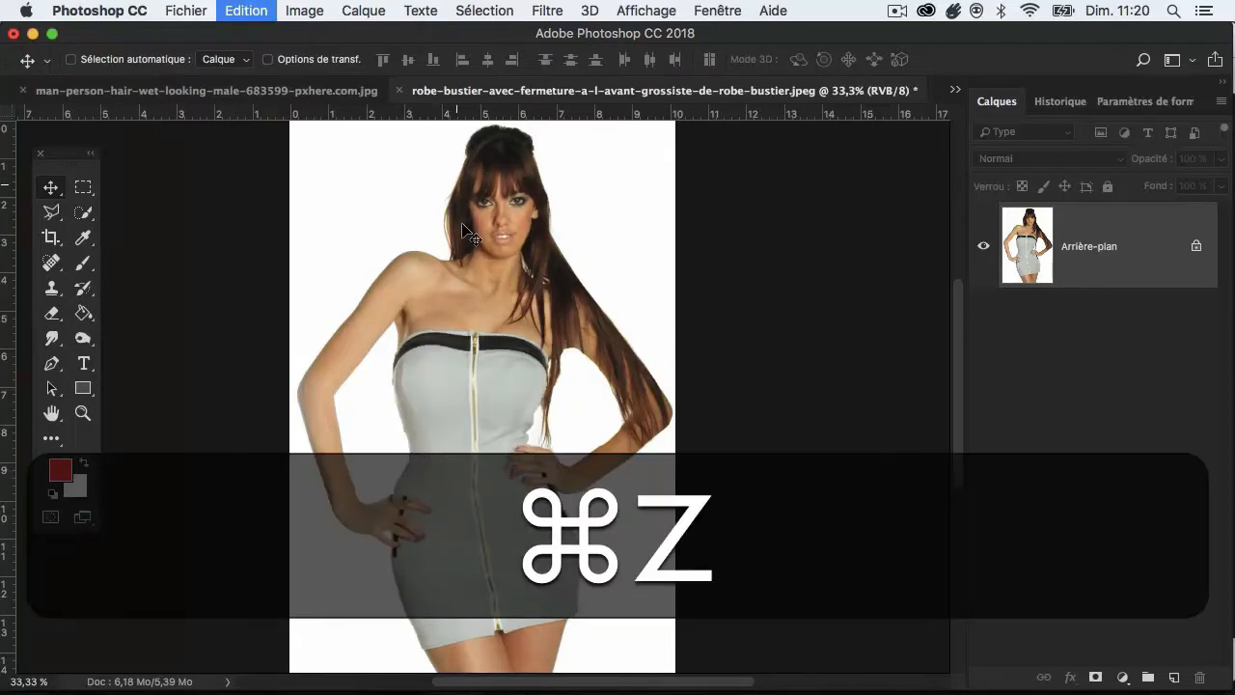
key("super+z")
key("super+z")
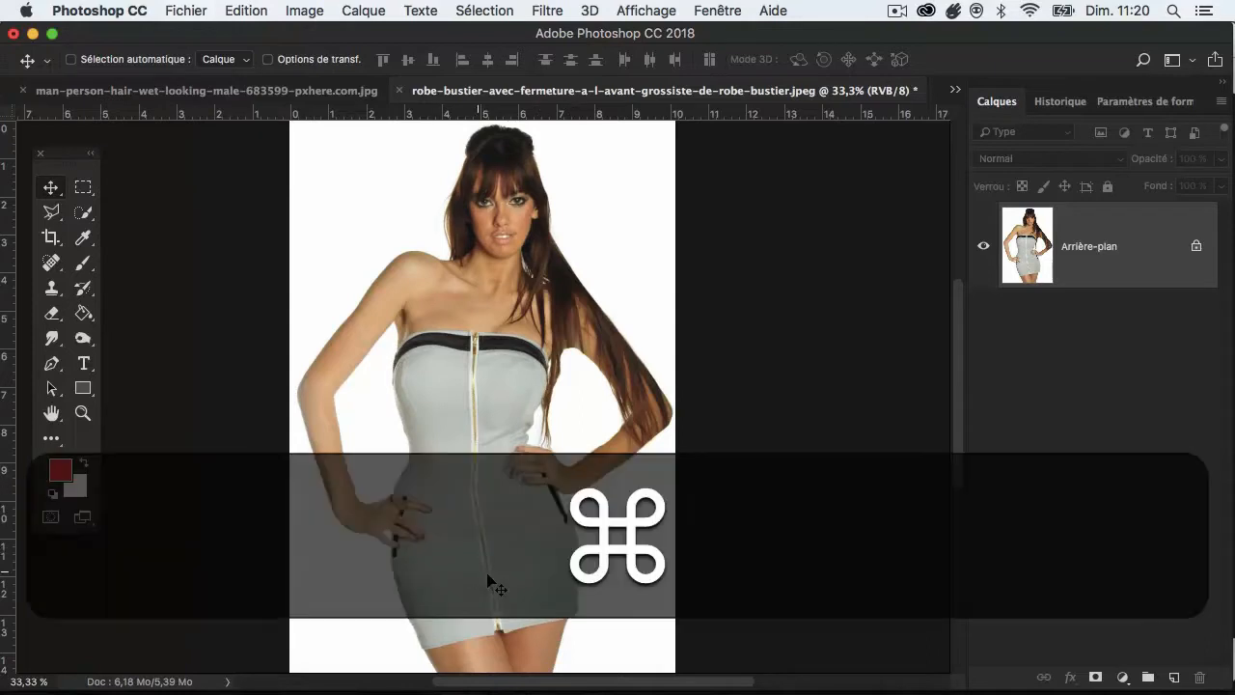
key("super+z")
key("super+z")
key("super+z")
key("super+z")
key("super+z")
key("super+z")
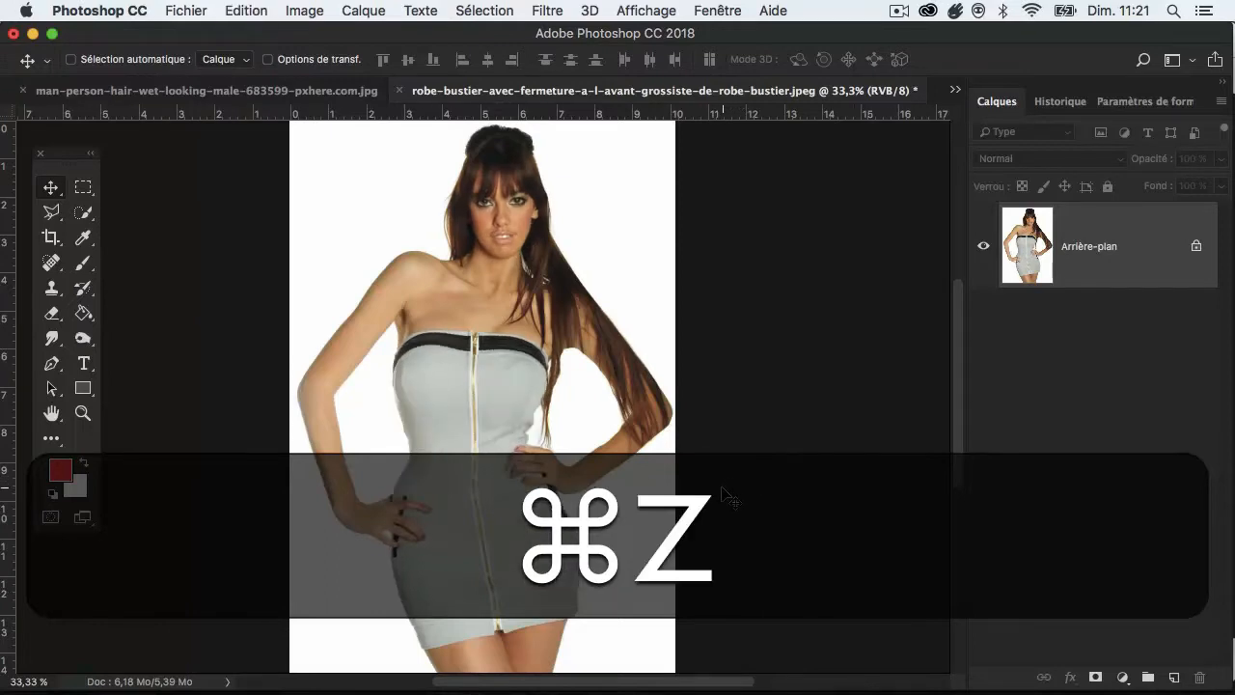
key("super+z")
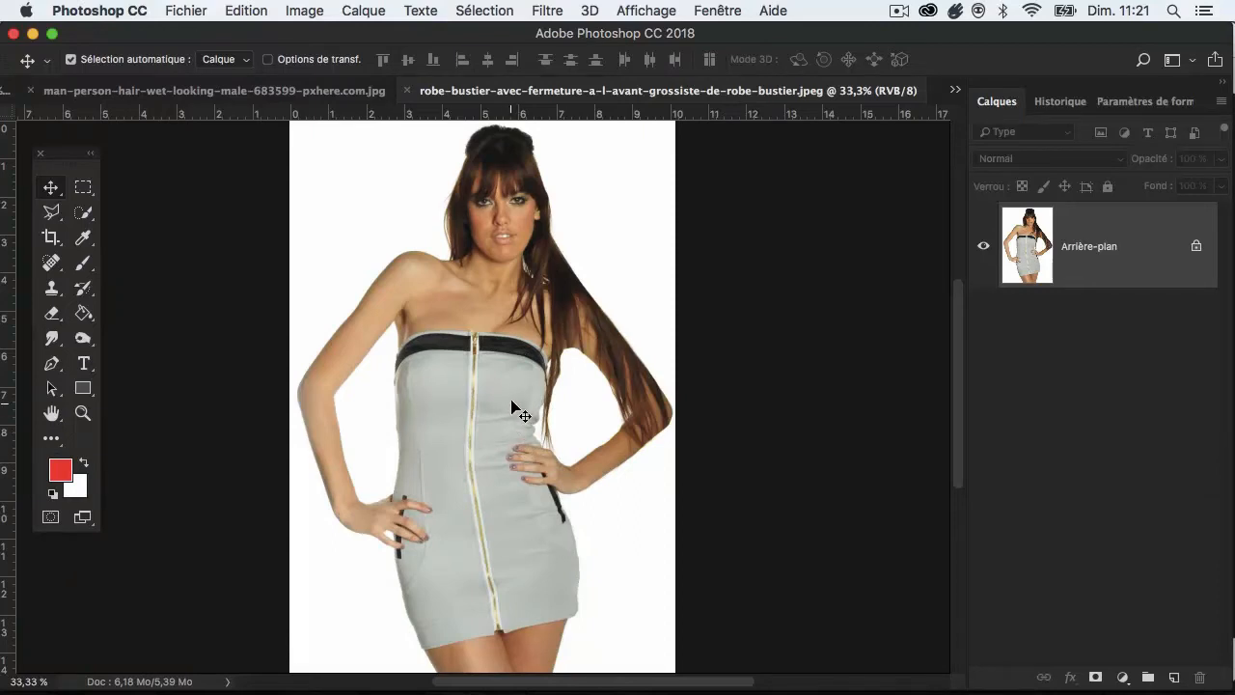
Open the photo in the Liquify (Fluidité) filter and activate the Face tool for the woman's face
left_click(547, 10)
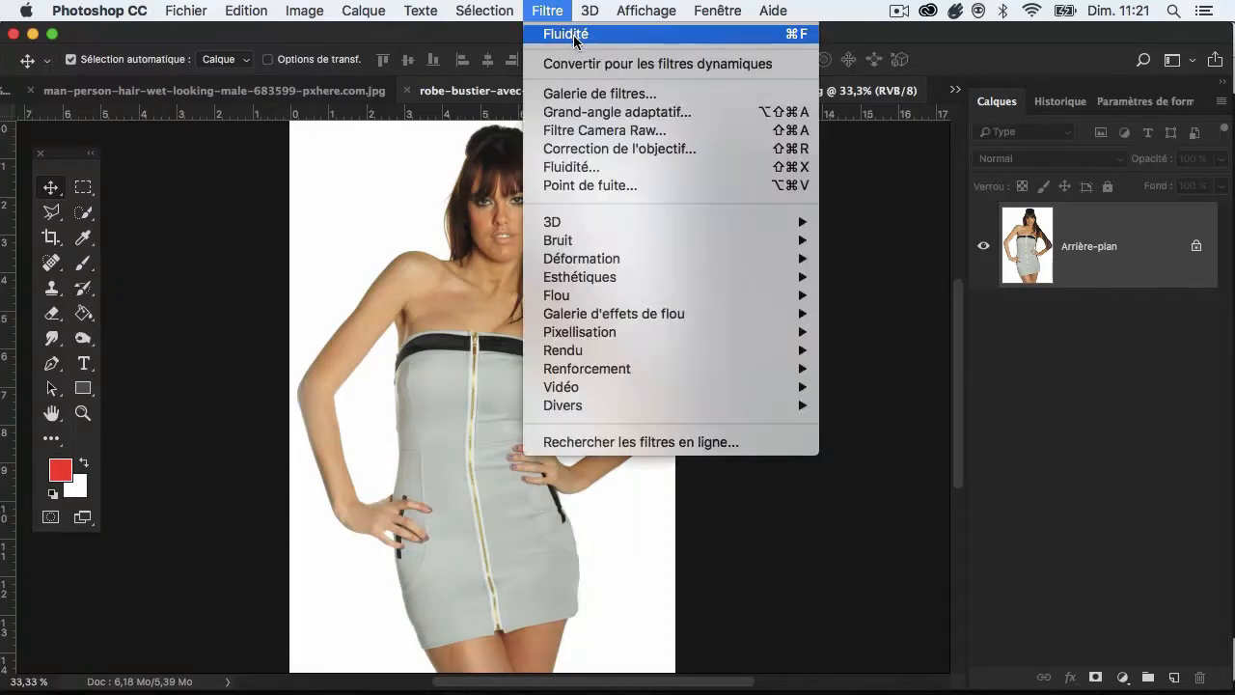
left_click(596, 169)
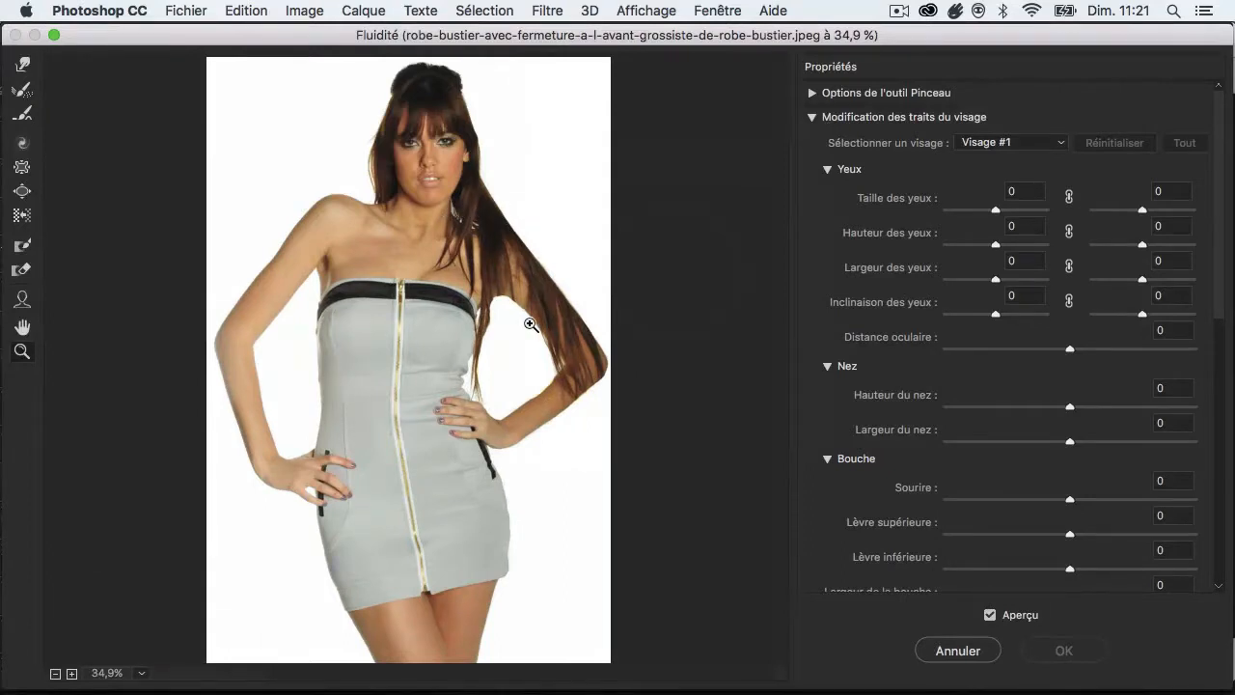
left_click(419, 165)
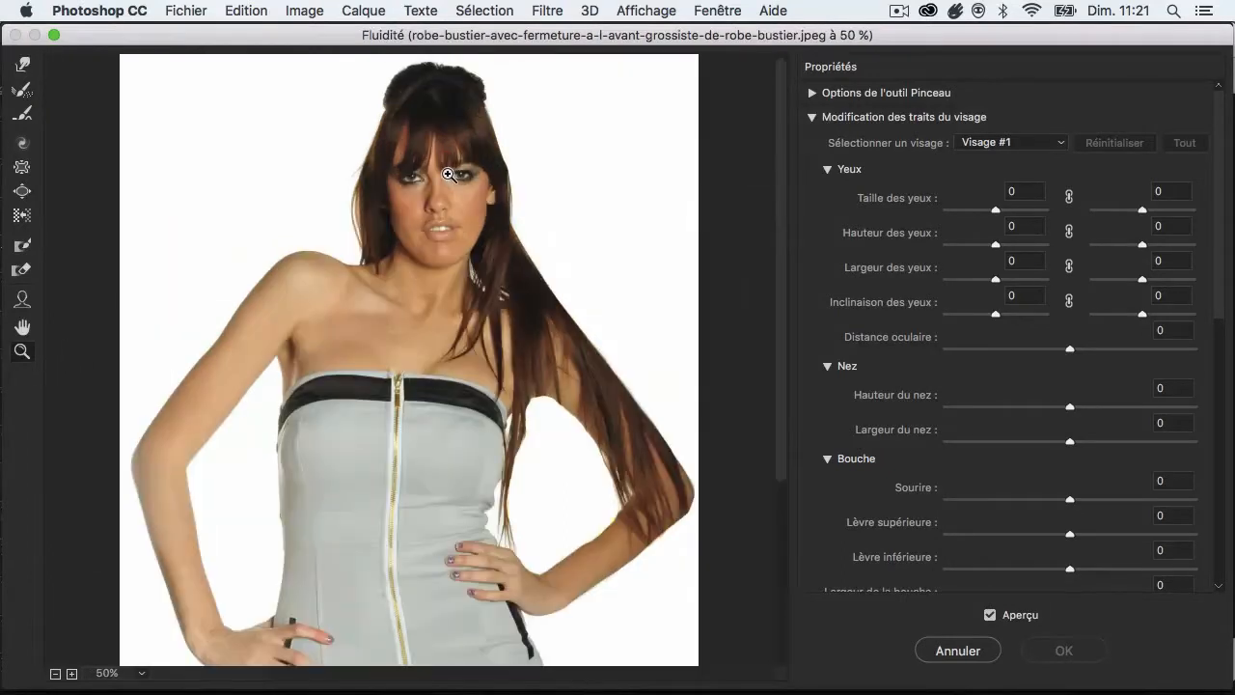
left_click(453, 178)
left_click(441, 259)
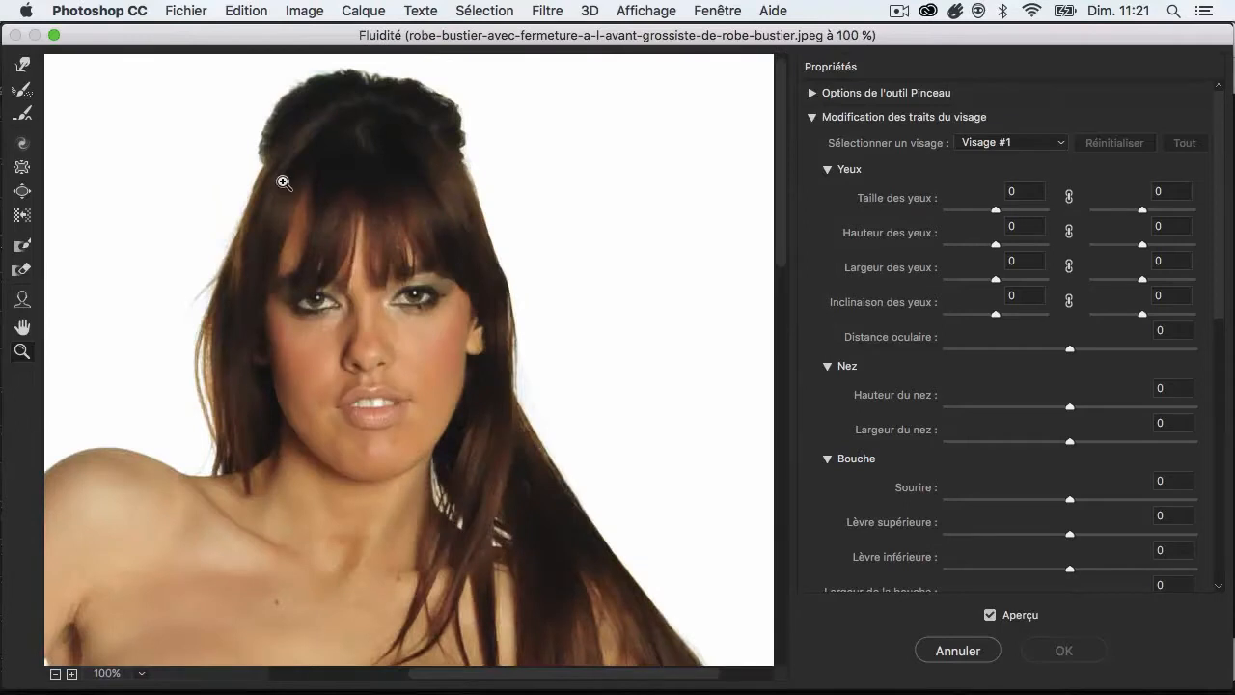
left_click(21, 305)
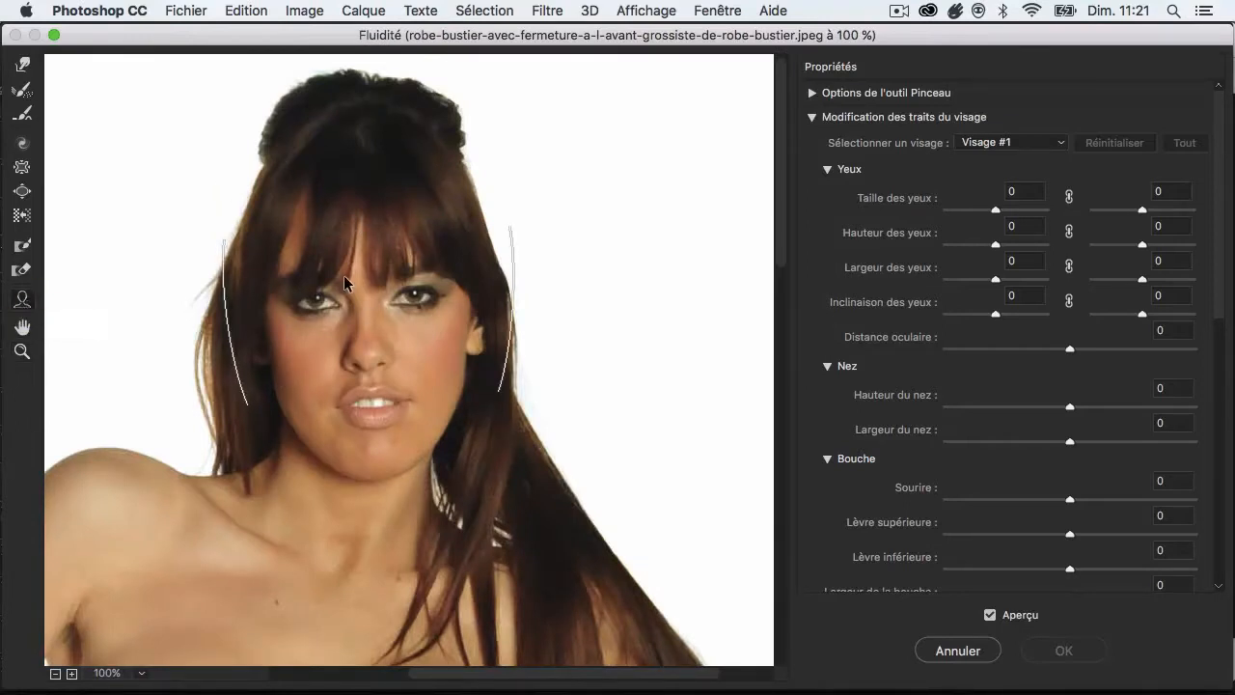
Raise the chin slightly and narrow the face by reshaping its outline with the Face tool
mouse_move(370, 460)
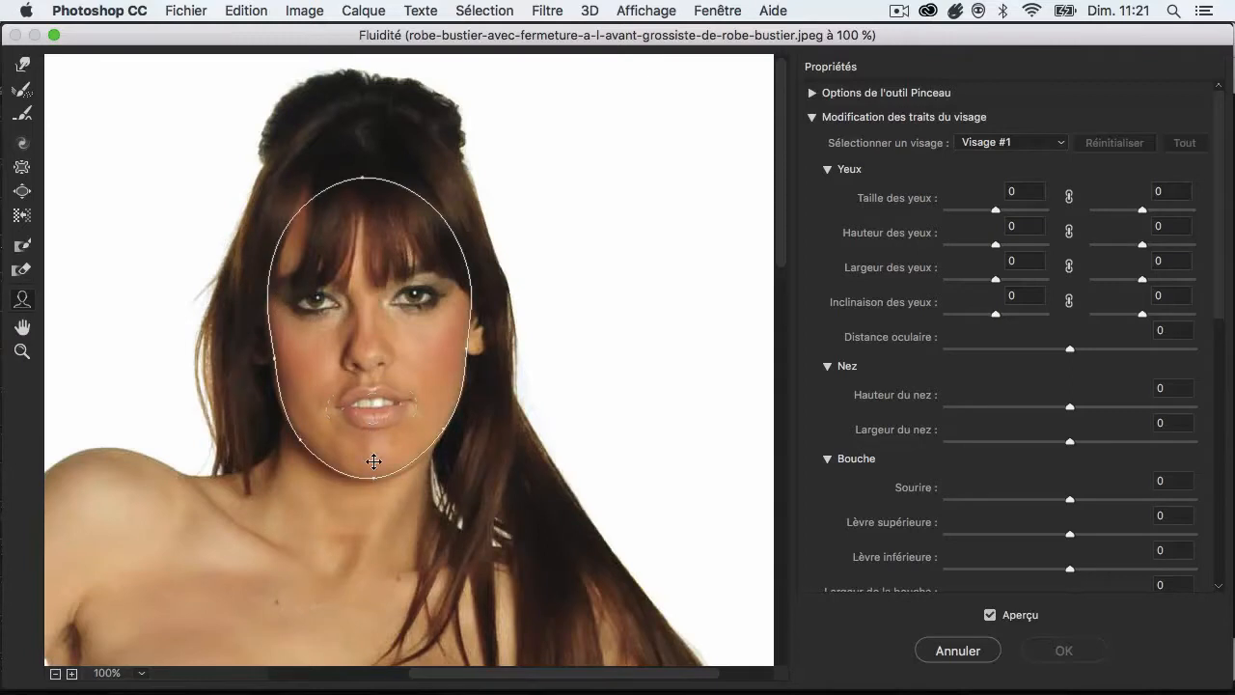
left_click_drag(373, 480, 371, 465)
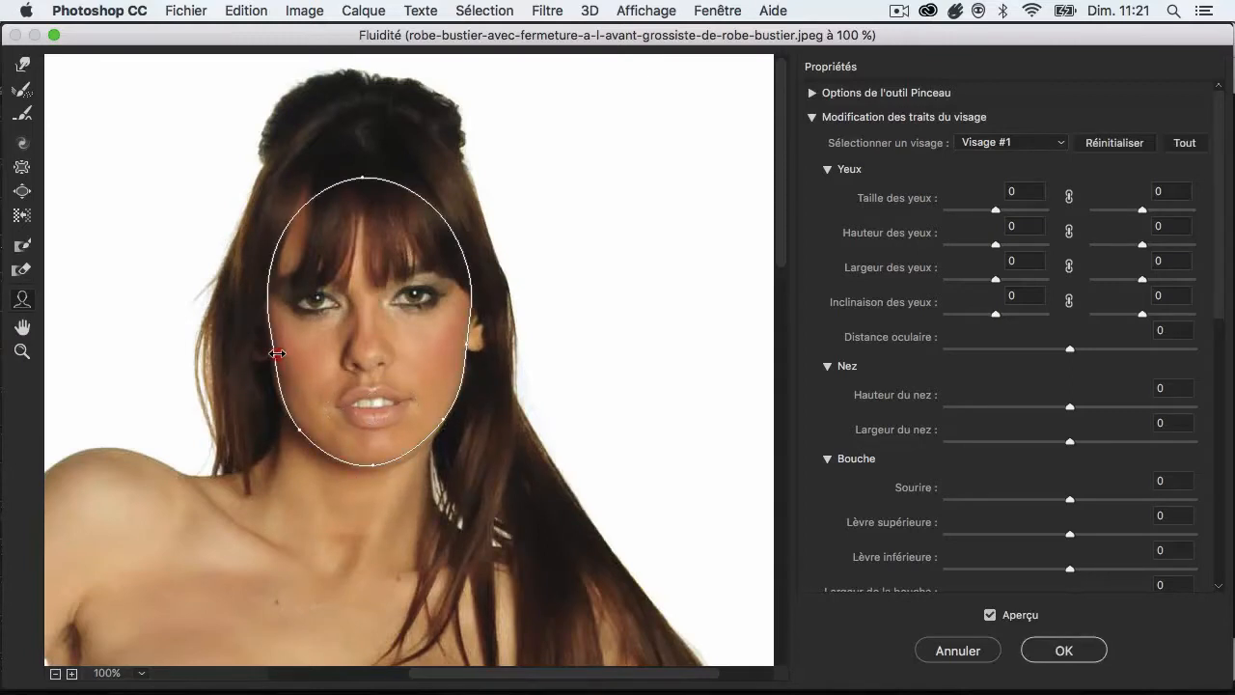
left_click_drag(277, 353, 293, 349)
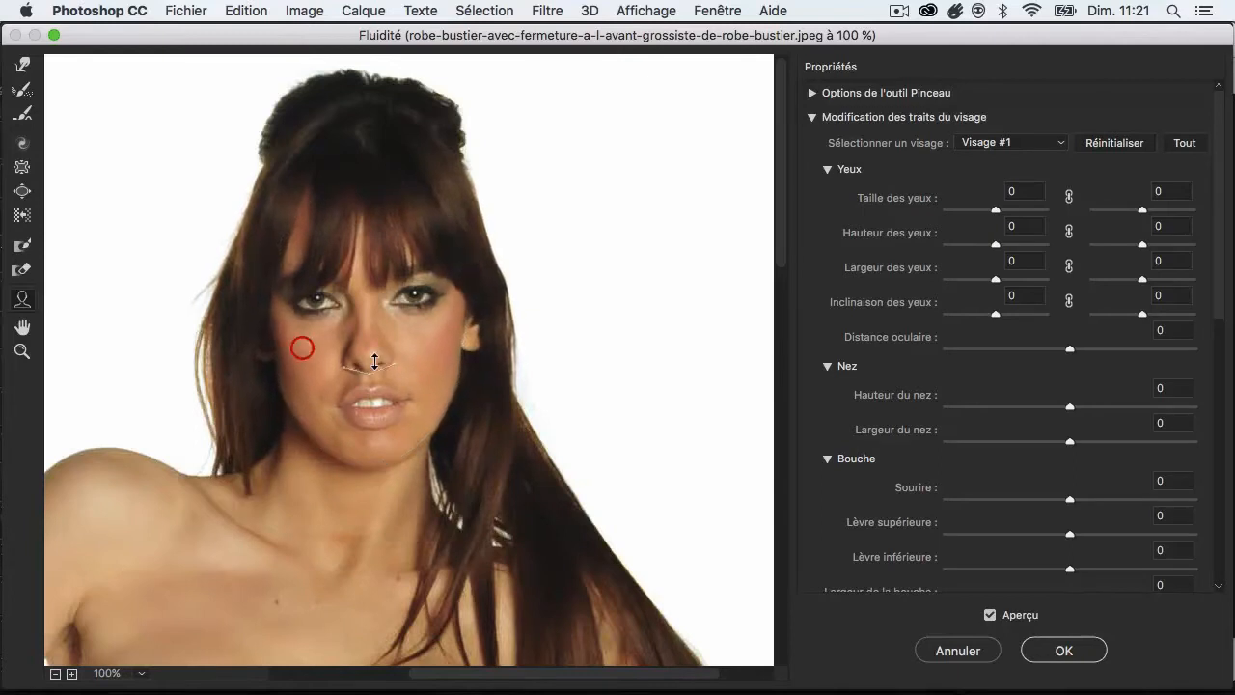
Adjust the nose width to 89 and enlarge the eyes to sizes 70 and 77
mouse_move(381, 398)
left_click_drag(402, 364, 413, 362)
mouse_move(426, 295)
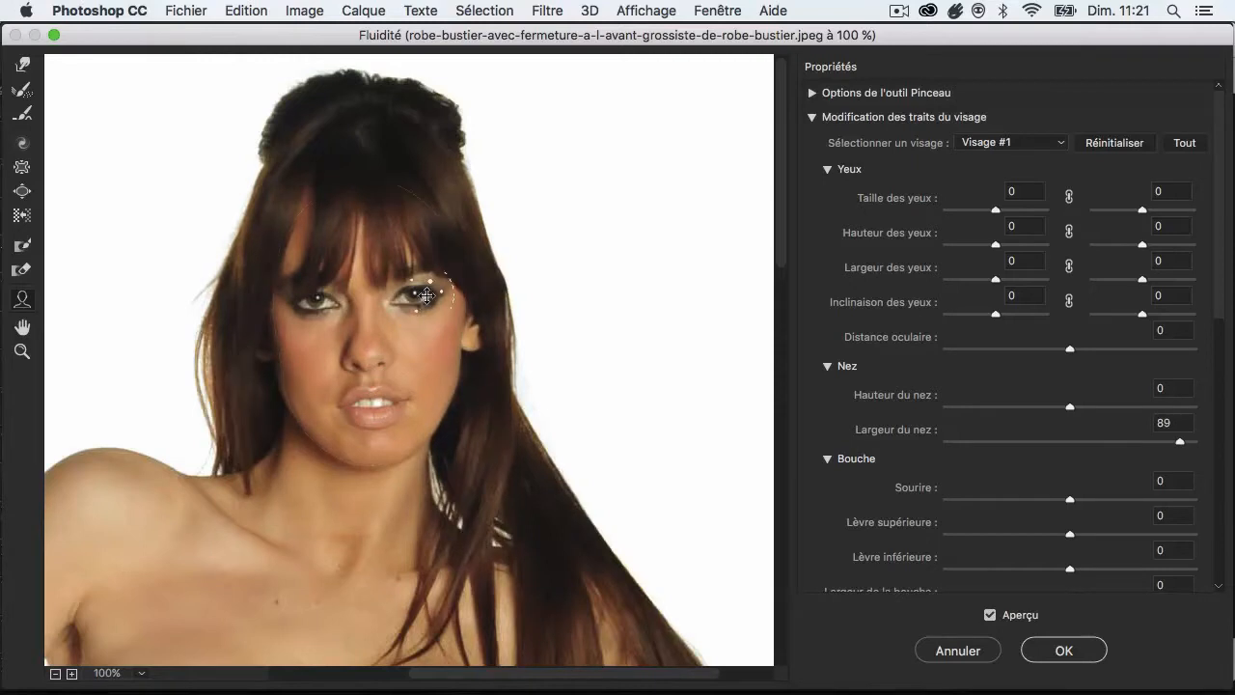
left_click_drag(432, 279, 439, 268)
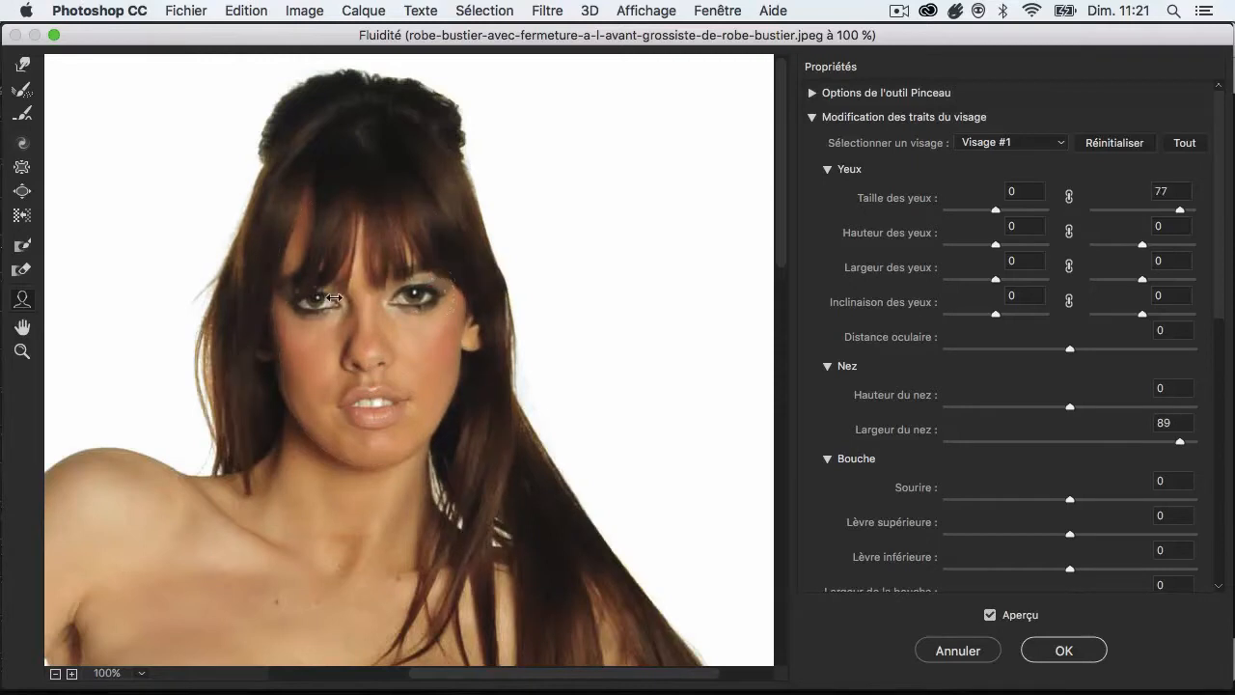
mouse_move(299, 293)
left_click_drag(289, 286, 282, 280)
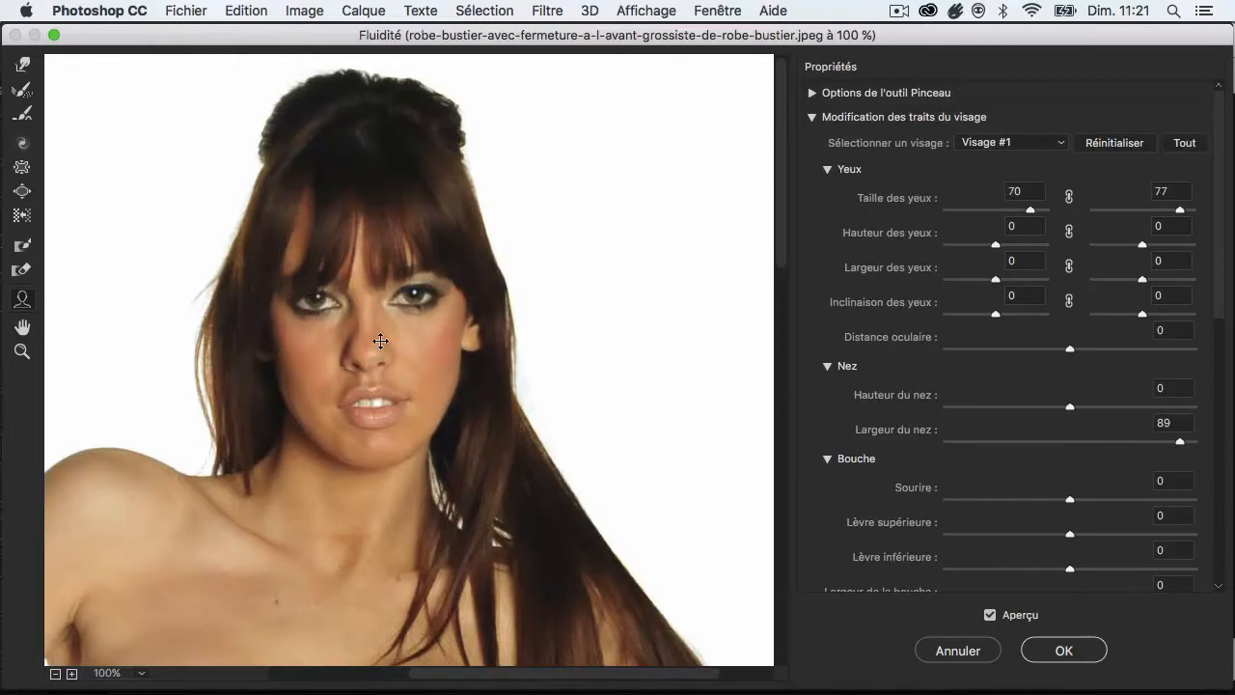
Adjust the nose height to -14 and reshape the mouth with smile 58, upper lip -5, lower lip 100 and width 43
left_click_drag(369, 372, 367, 352)
mouse_move(373, 399)
left_click_drag(373, 401, 375, 405)
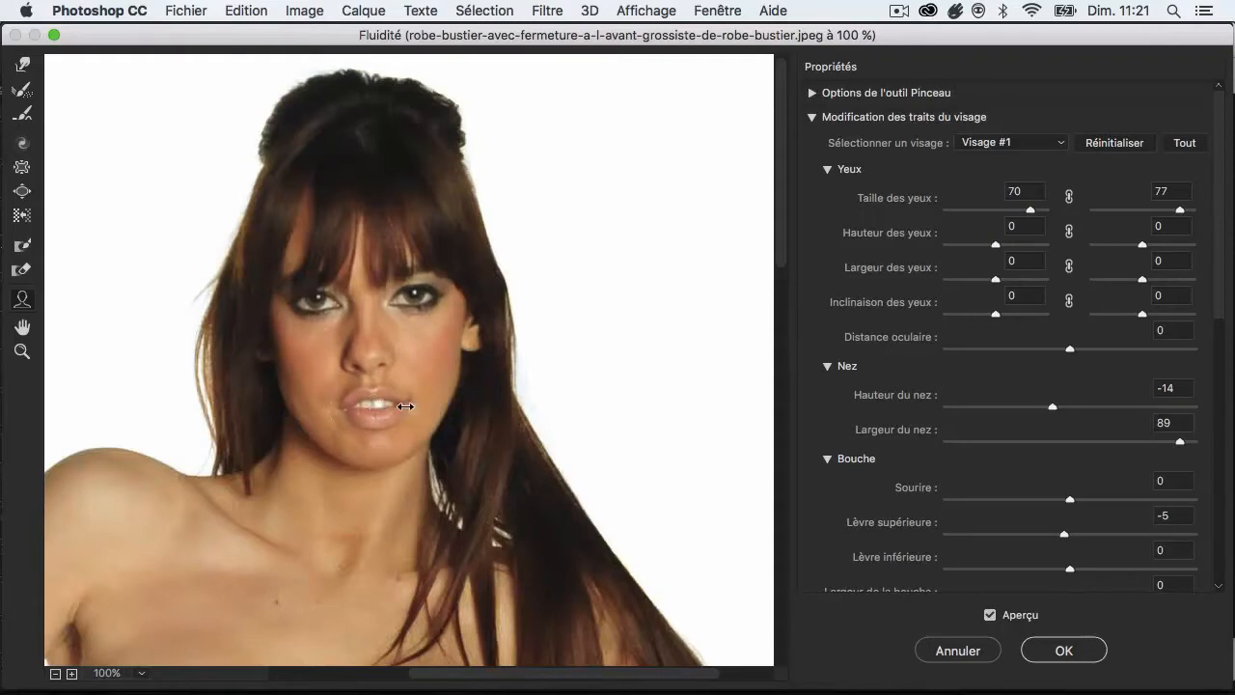
mouse_move(385, 406)
left_mouse_down()
mouse_move(413, 405)
mouse_move(411, 393)
mouse_move(379, 404)
left_mouse_up()
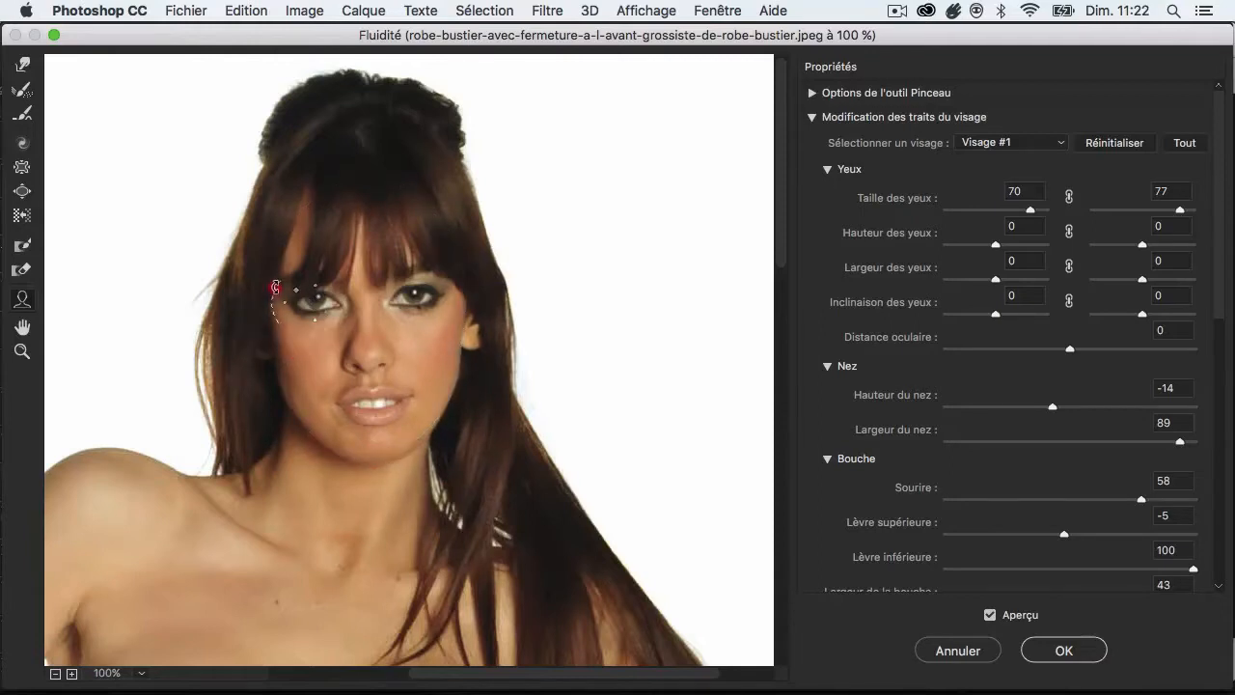
Tilt the eyes to 100 and -54, and refine the mouth to smile 56, upper lip -100 and width 13
left_click_drag(275, 283, 294, 278)
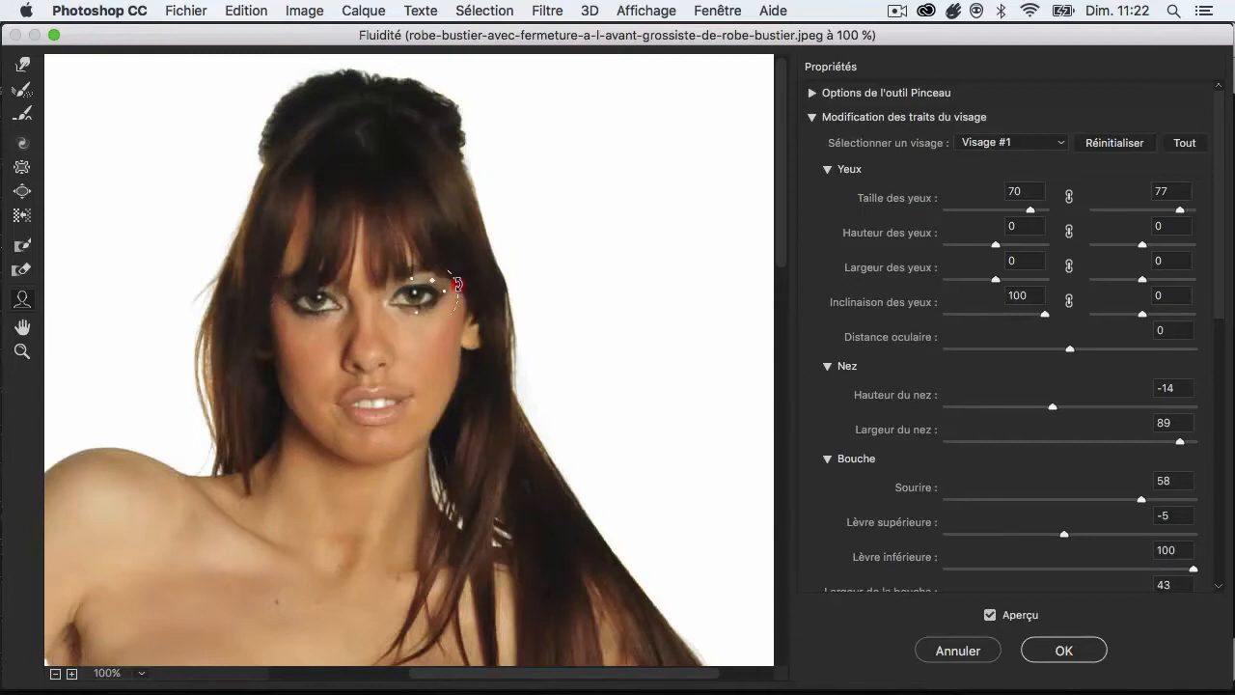
left_click_drag(457, 283, 454, 289)
left_click_drag(397, 403, 378, 415)
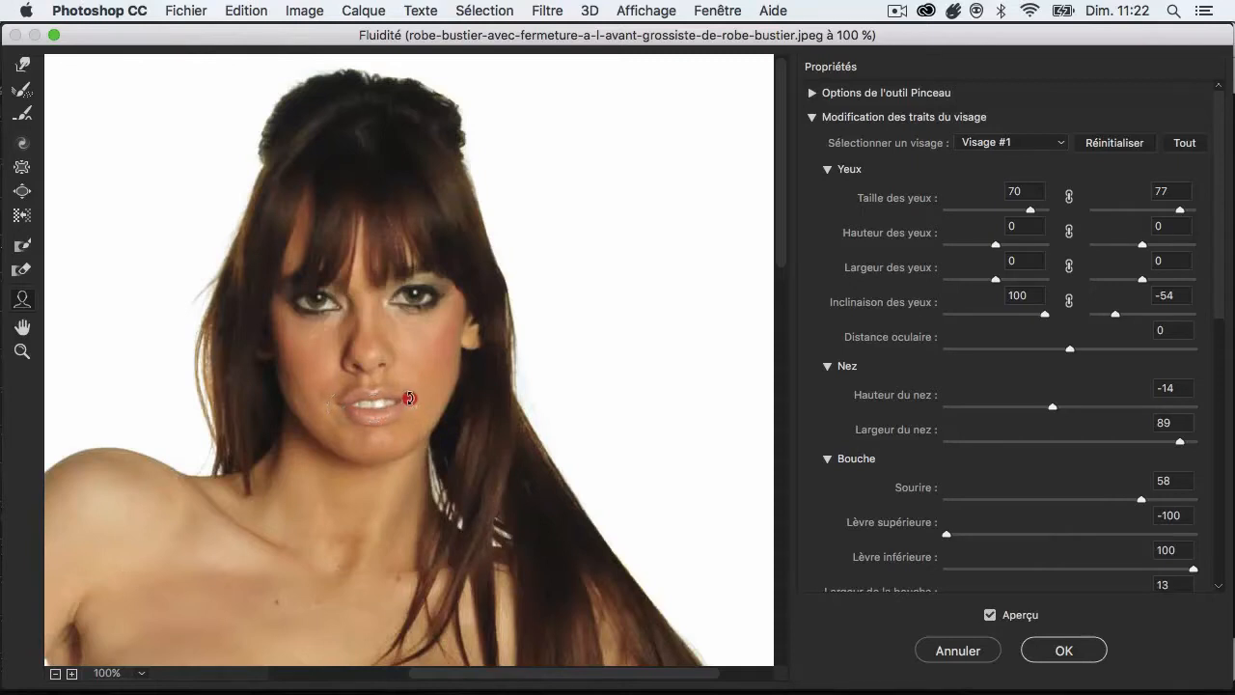
left_click_drag(414, 398, 415, 399)
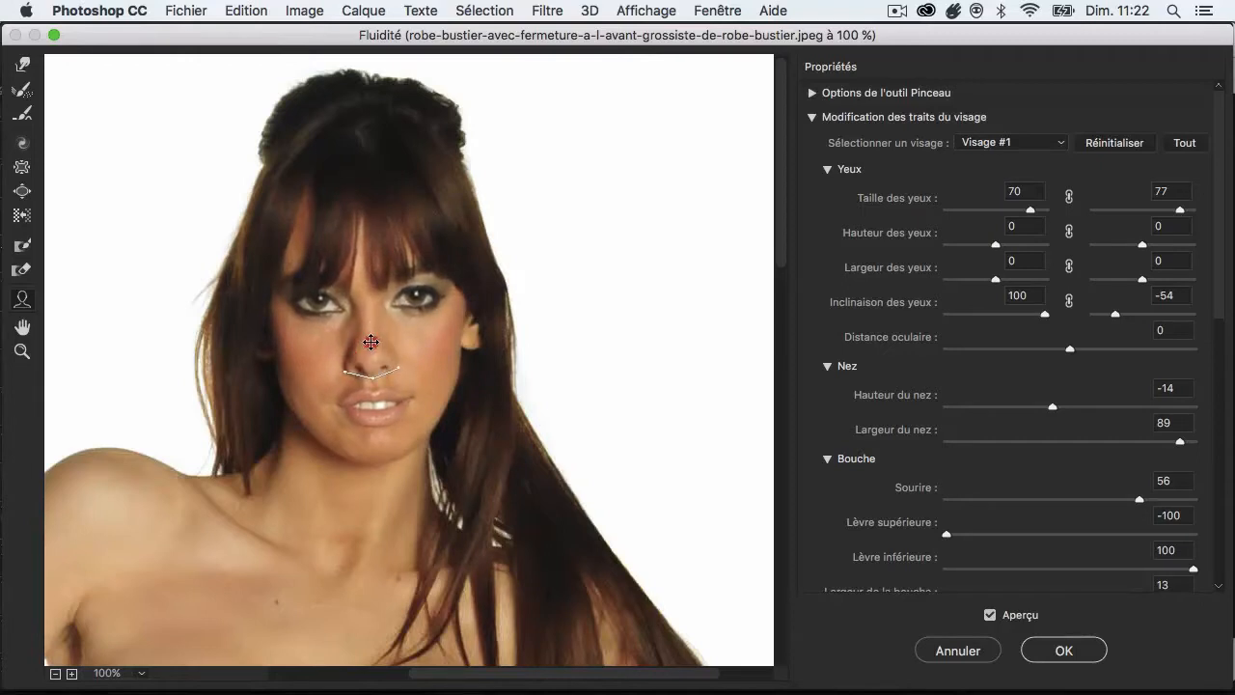
Reduce the eye tilt to 69 for the first eye and -16 for the second
mouse_move(277, 300)
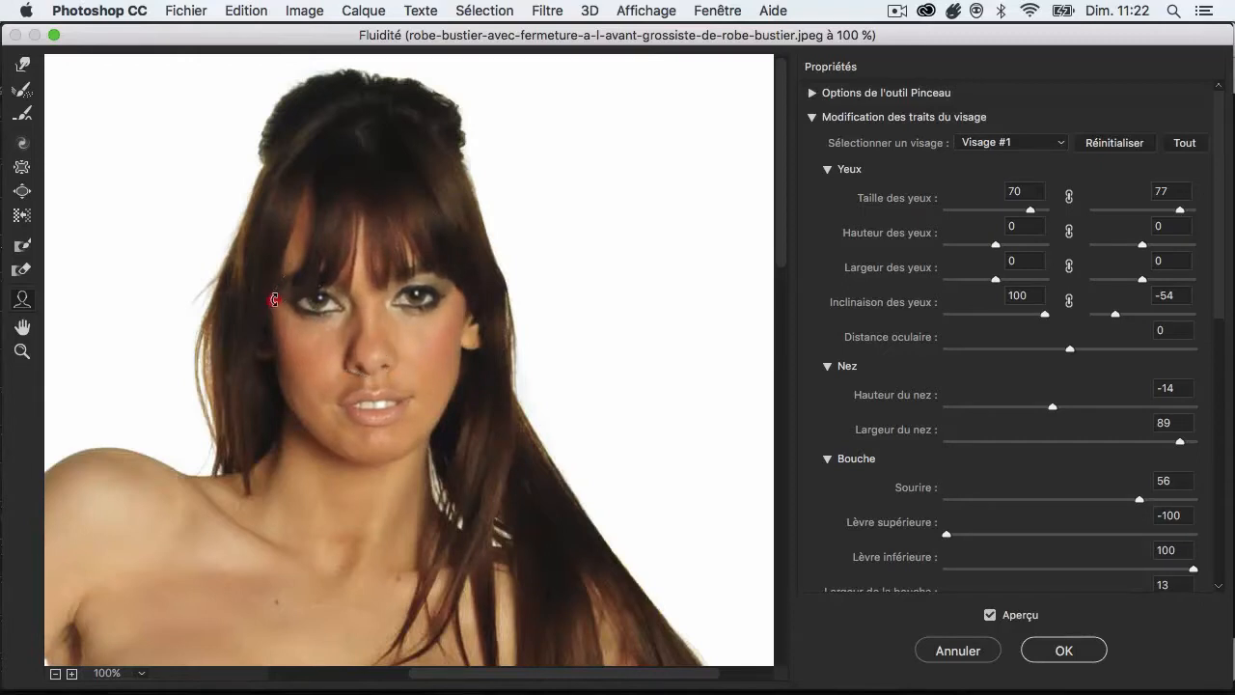
left_click_drag(274, 300, 373, 299)
left_click_drag(452, 280, 457, 287)
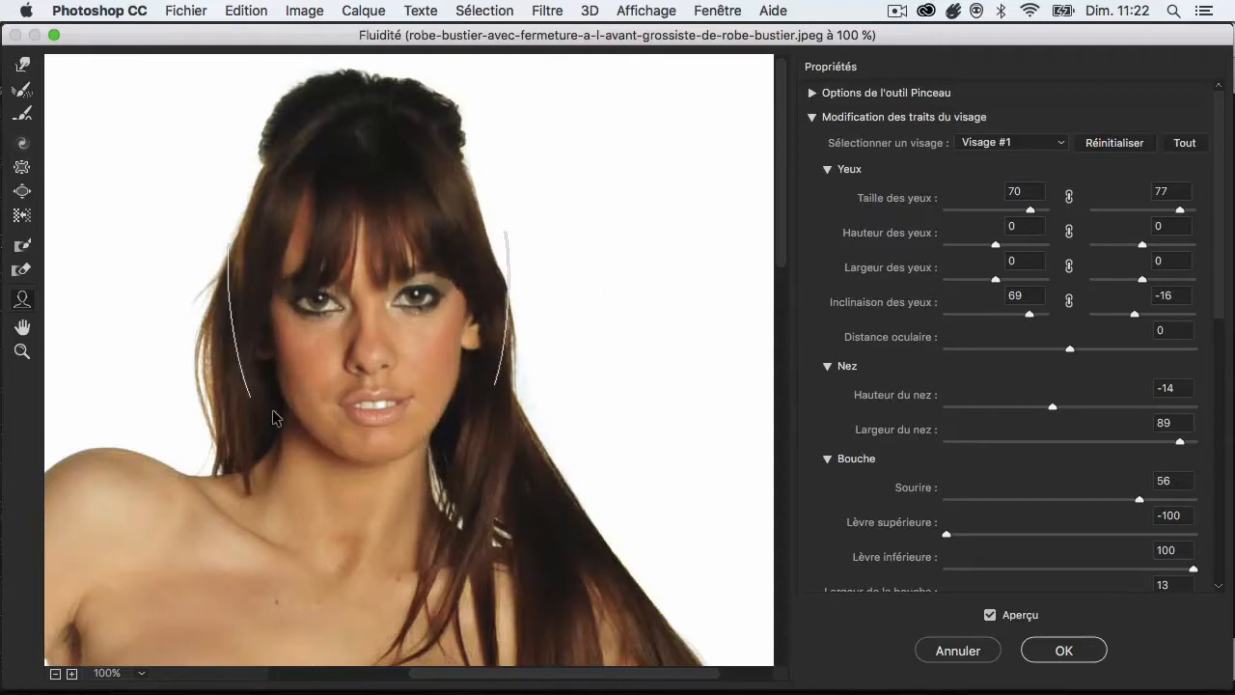
Zoom out to 33.3%, activate the Forward Warp tool, and show the brush options in place of the facial feature settings
key("z")
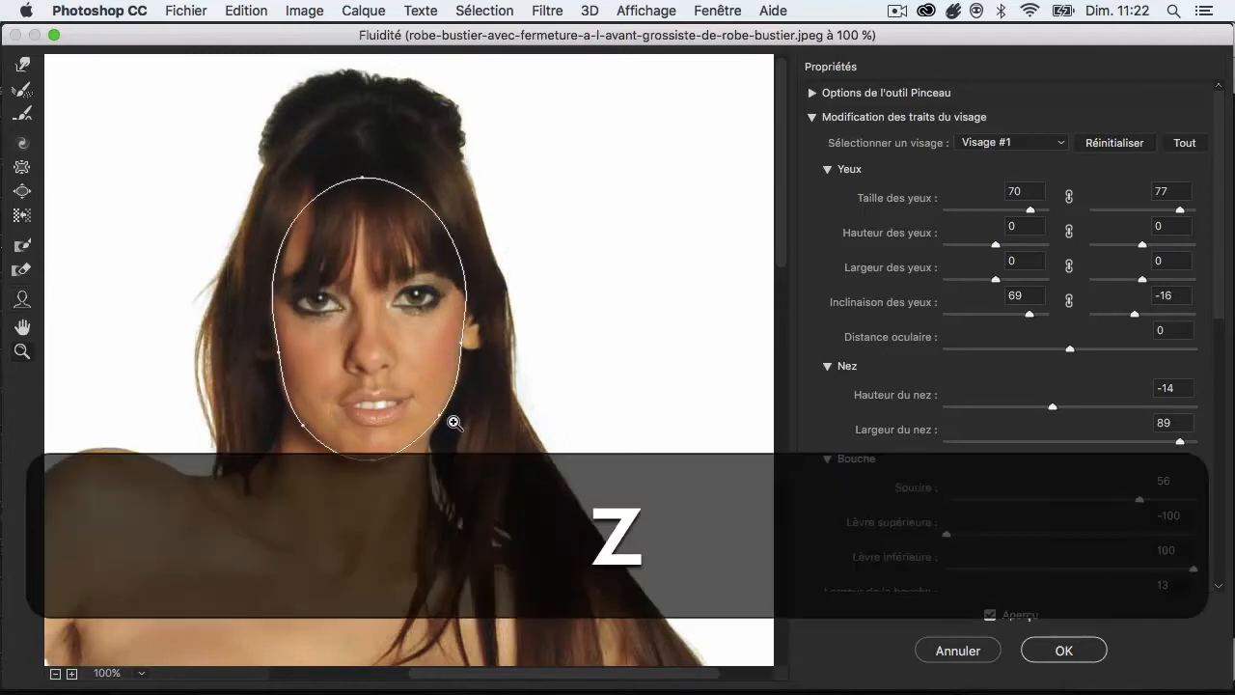
left_click(457, 440, "alt")
left_click(458, 440, "alt")
left_click(457, 440, "alt")
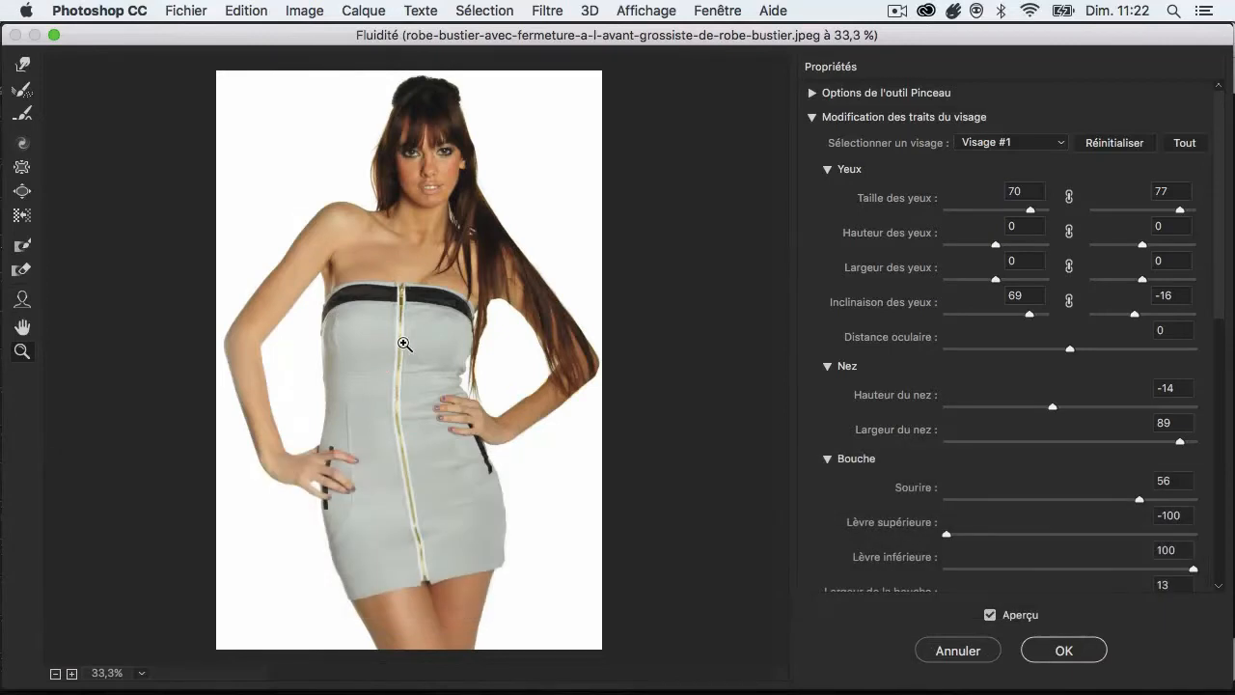
left_click(25, 66)
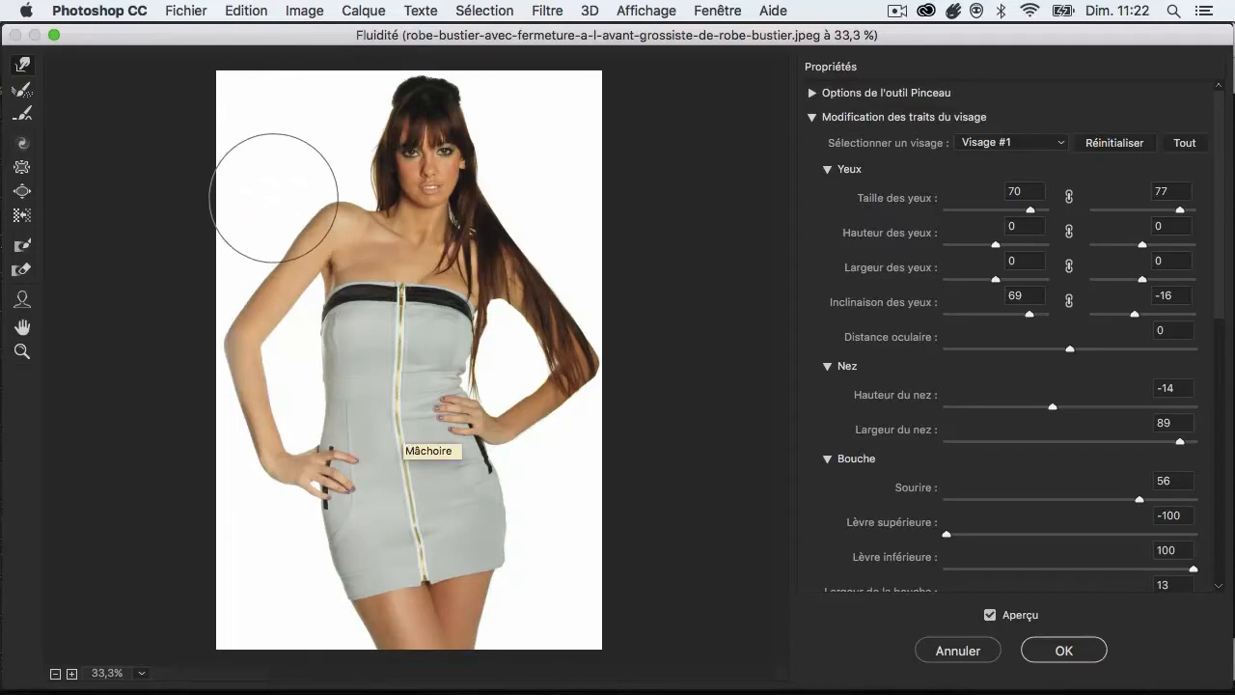
key("shift")
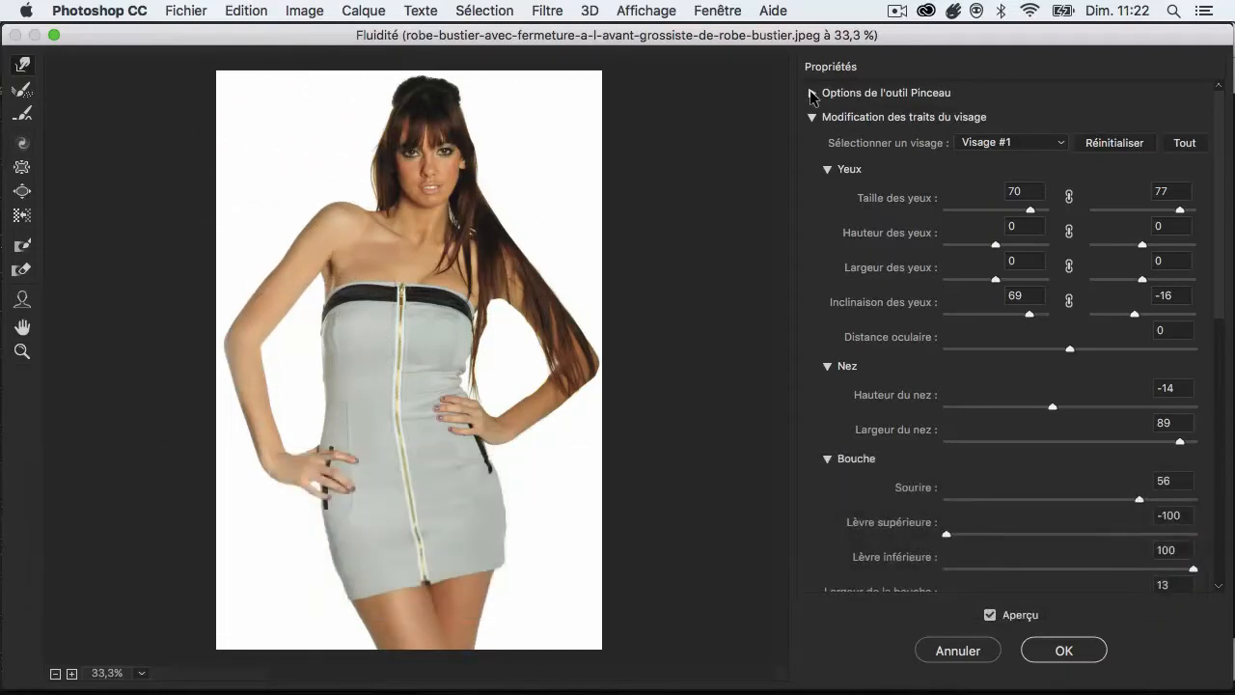
left_click(814, 116)
left_click(813, 93)
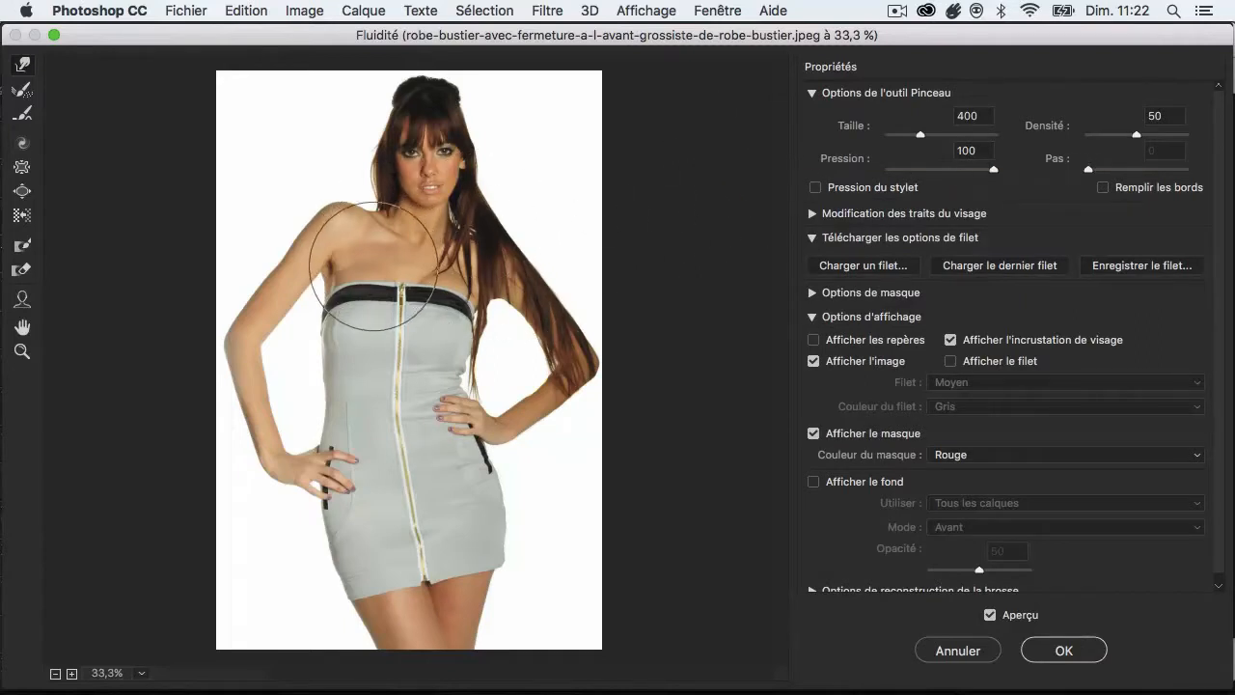
Try pushing her right upper arm outward and reshaping both sides of the waist with a size 400 Forward Warp brush, undoing the strokes
mouse_move(277, 286)
left_mouse_down()
mouse_move(299, 276)
mouse_move(342, 297)
mouse_move(339, 312)
mouse_move(221, 261)
left_mouse_up()
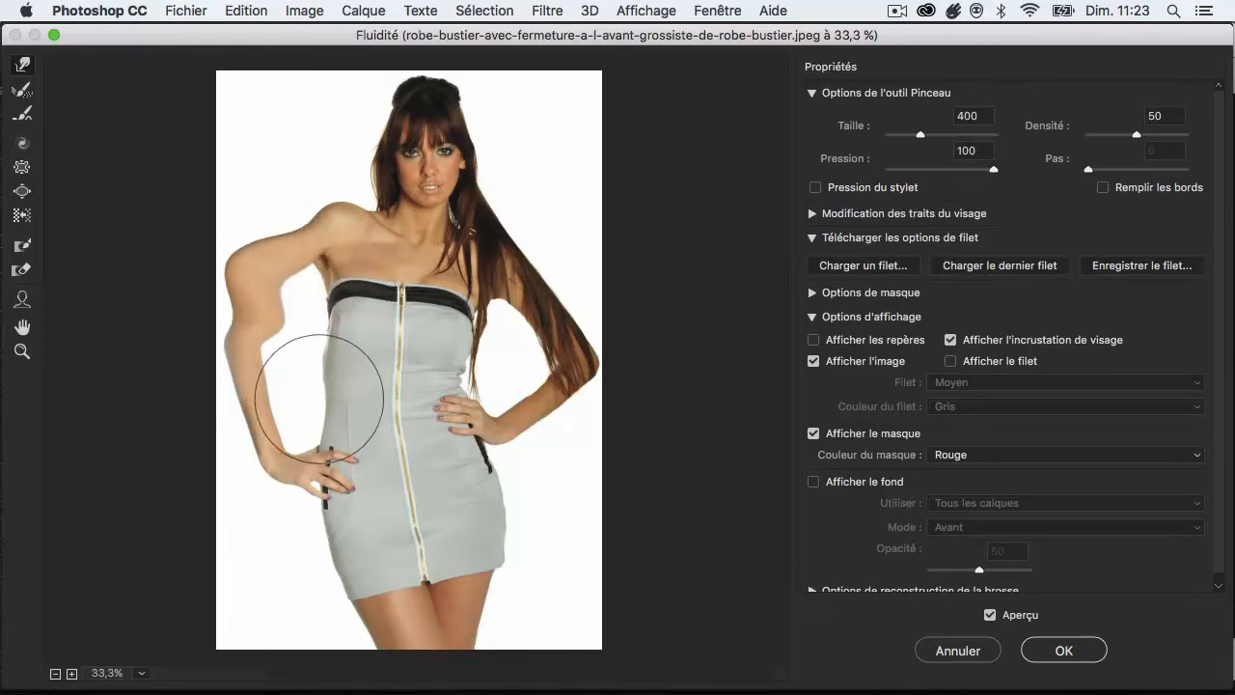
key("super+z")
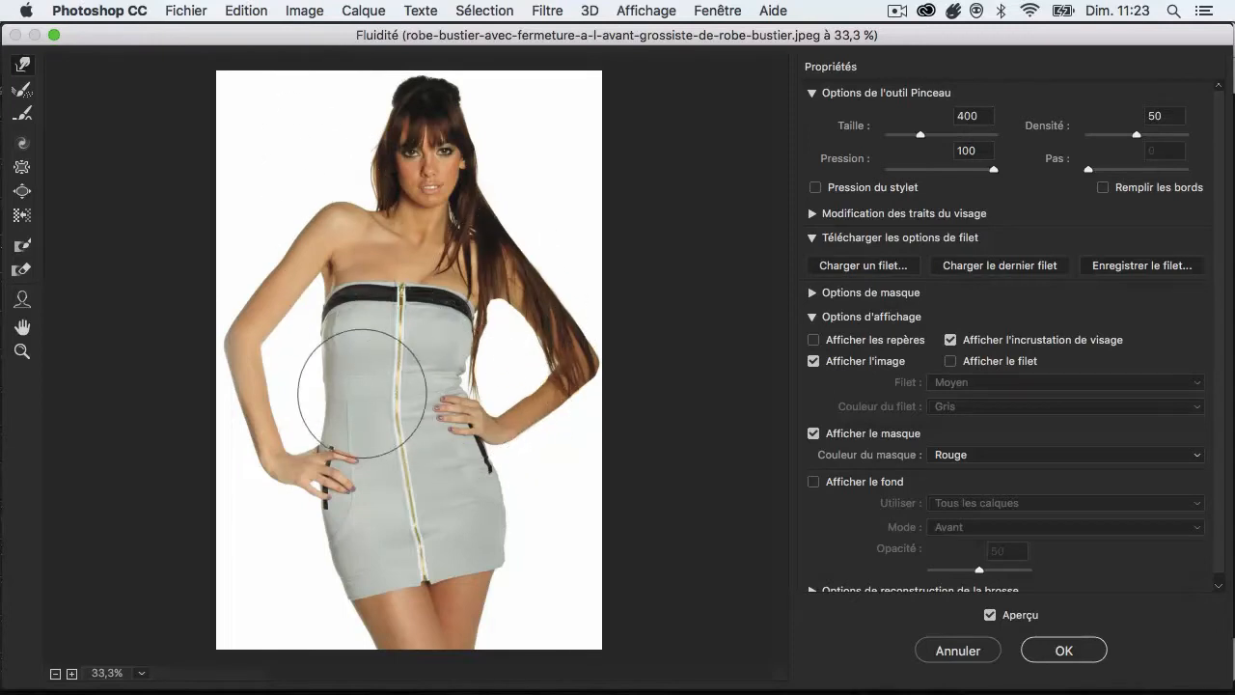
mouse_move(482, 369)
left_mouse_down()
mouse_move(435, 366)
mouse_move(455, 371)
left_mouse_up()
key("super+z")
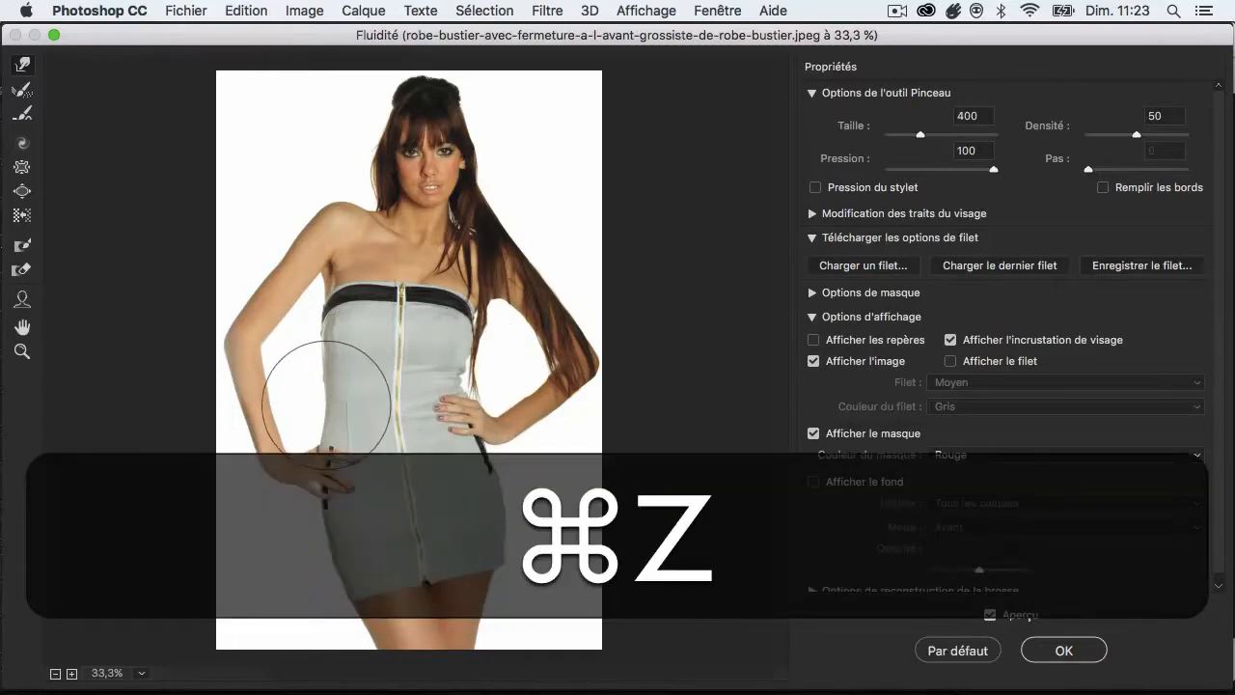
mouse_move(300, 401)
left_mouse_down()
mouse_move(323, 398)
mouse_move(303, 405)
left_mouse_up()
key("super+z")
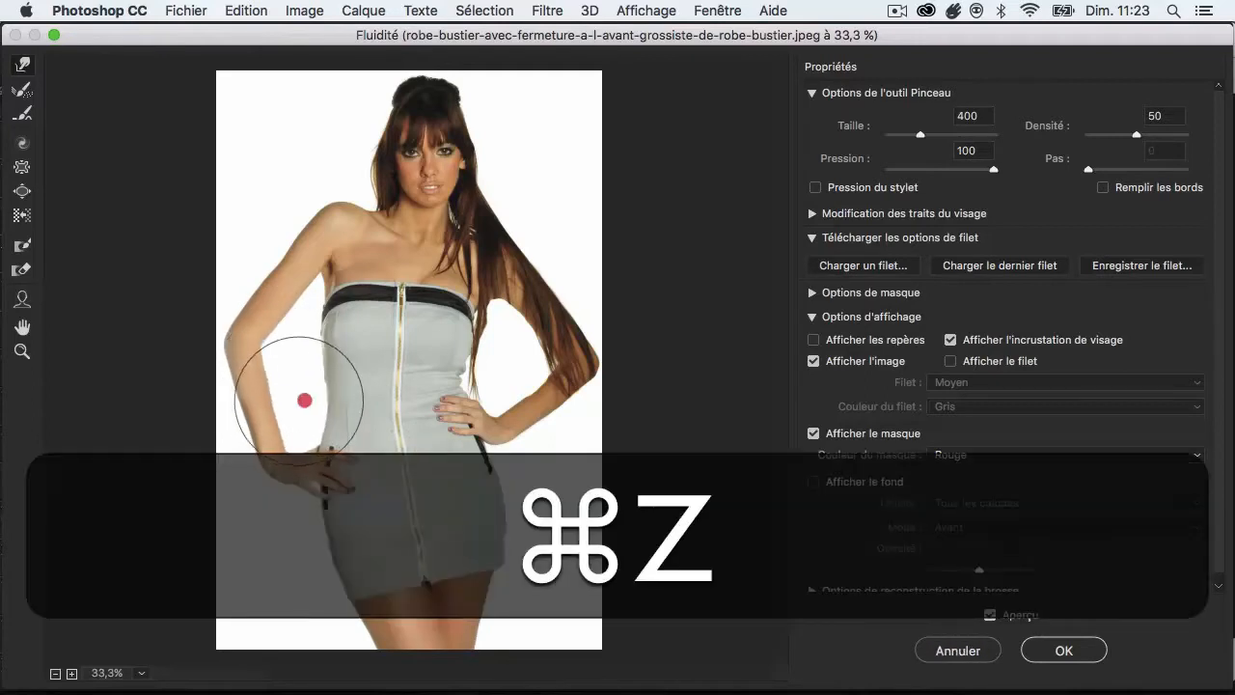
key("super+z")
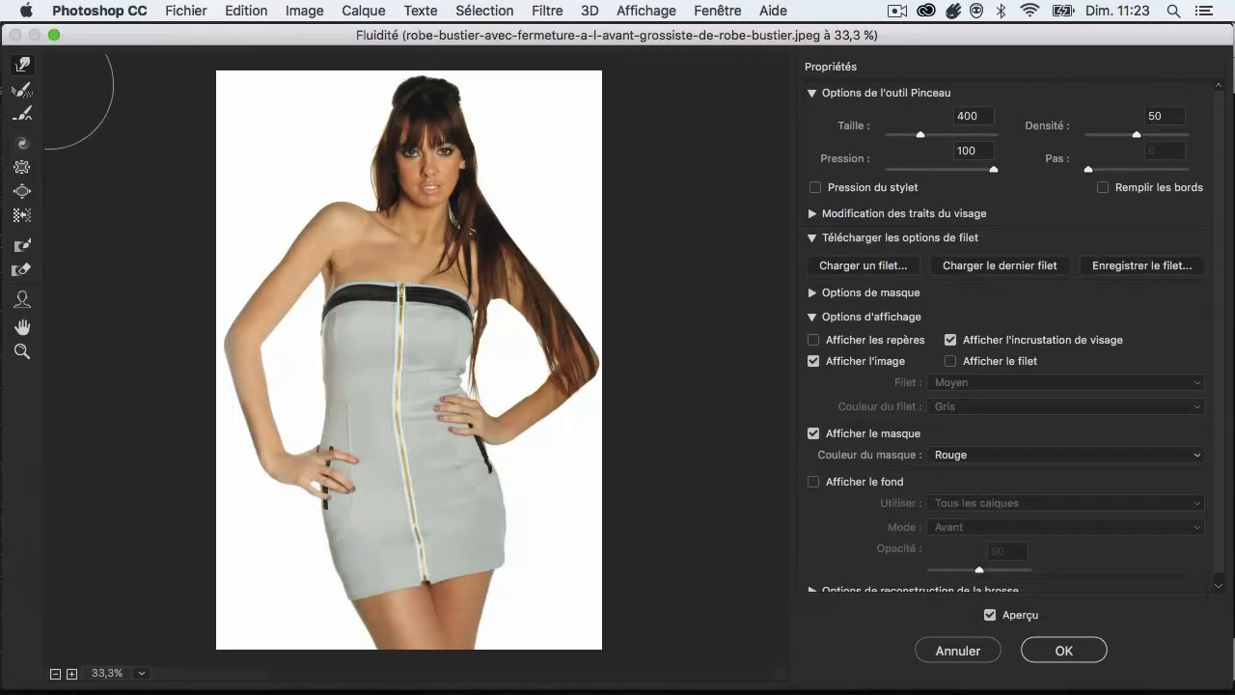
Try warping her right shoulder with Forward Warp and restoring it using the Reconstruct tool at size 100 and pressure 100
left_click(327, 213)
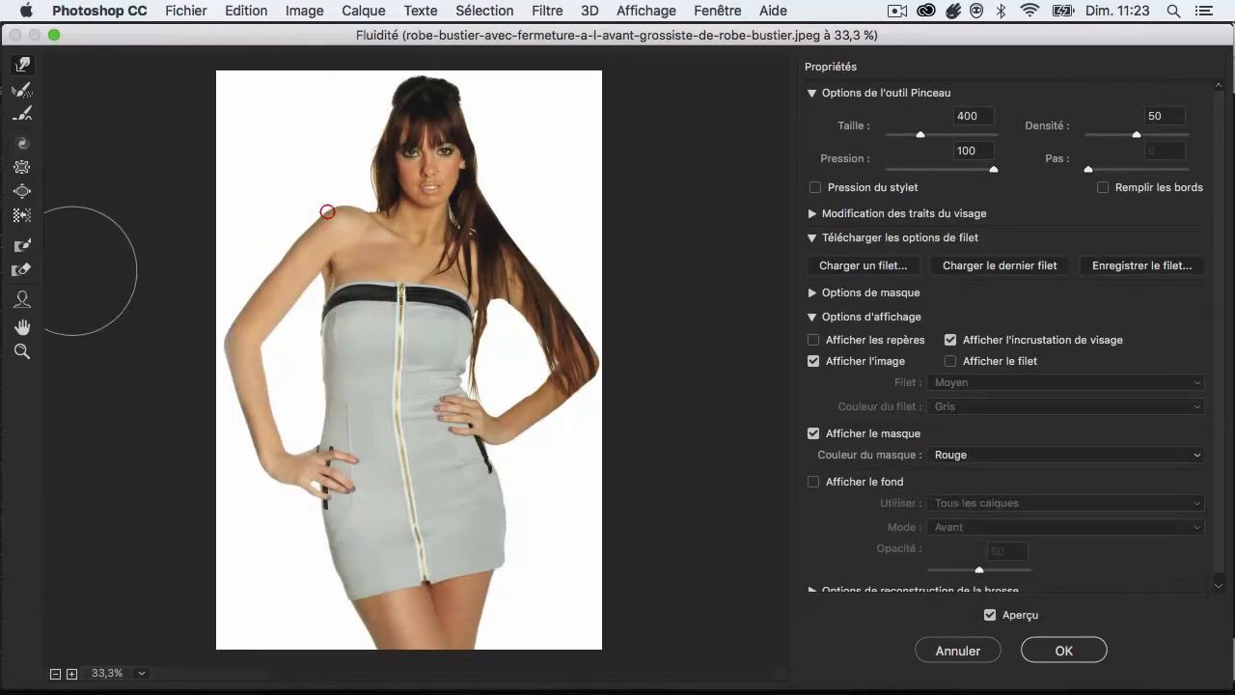
key("super+z")
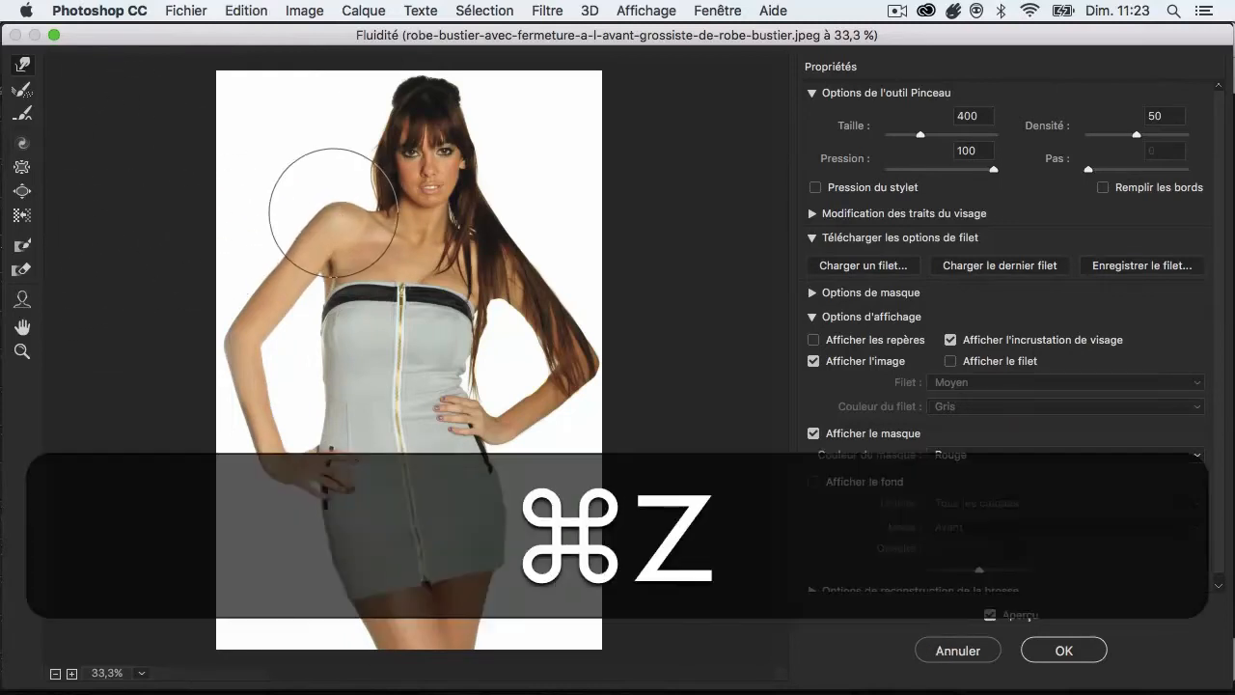
left_click(334, 215)
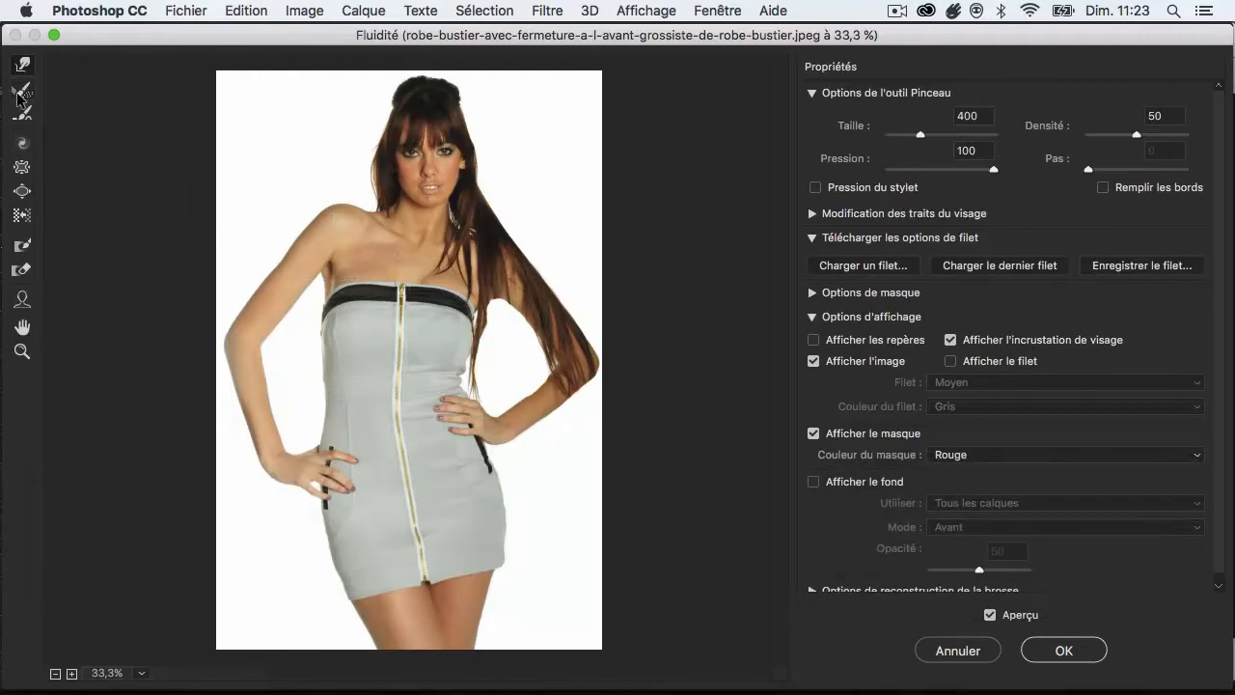
left_click(18, 93)
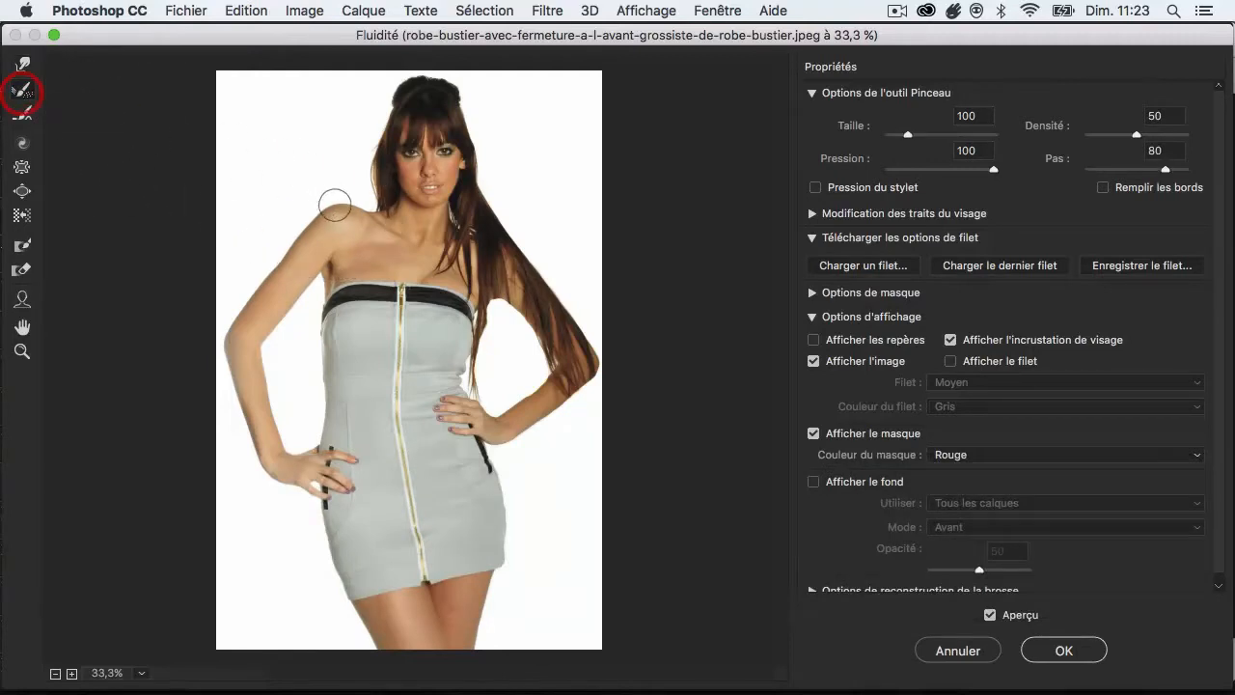
mouse_move(340, 210)
left_mouse_down()
mouse_move(350, 199)
mouse_move(371, 236)
left_mouse_up()
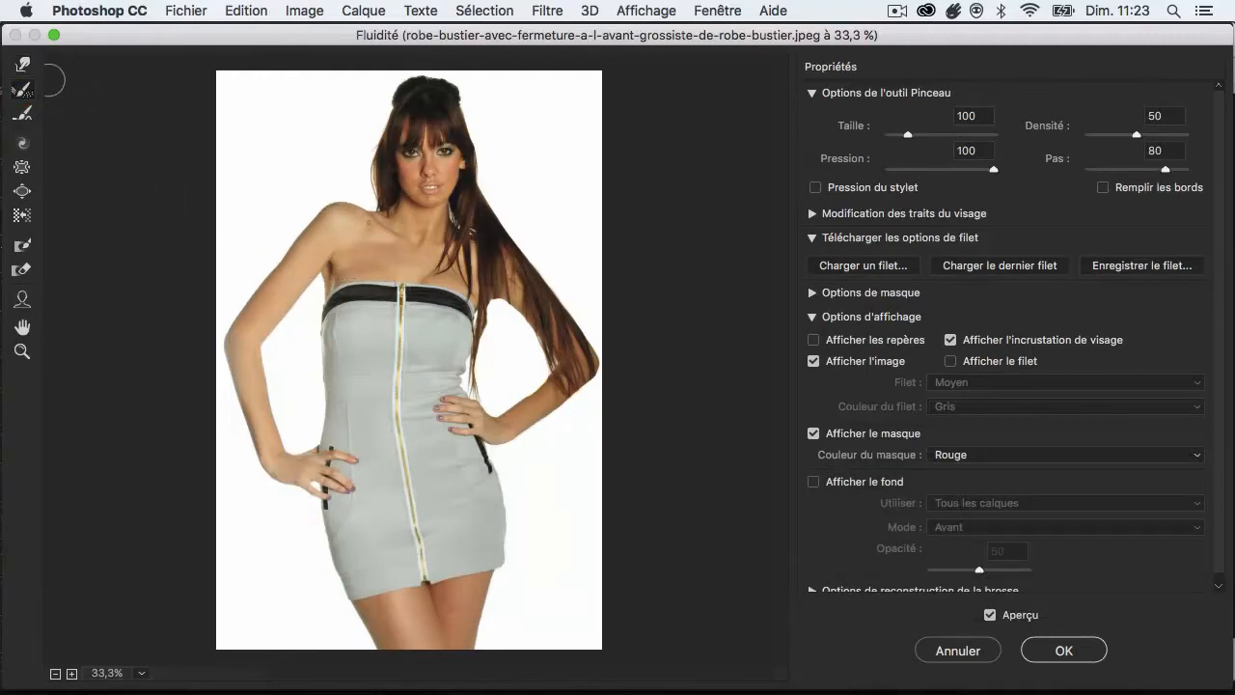
left_click(22, 63)
mouse_move(322, 185)
left_mouse_down()
mouse_move(347, 220)
mouse_move(317, 246)
mouse_move(358, 215)
mouse_move(306, 256)
mouse_move(369, 189)
mouse_move(291, 257)
mouse_move(385, 183)
mouse_move(302, 251)
left_mouse_up()
left_click(23, 91)
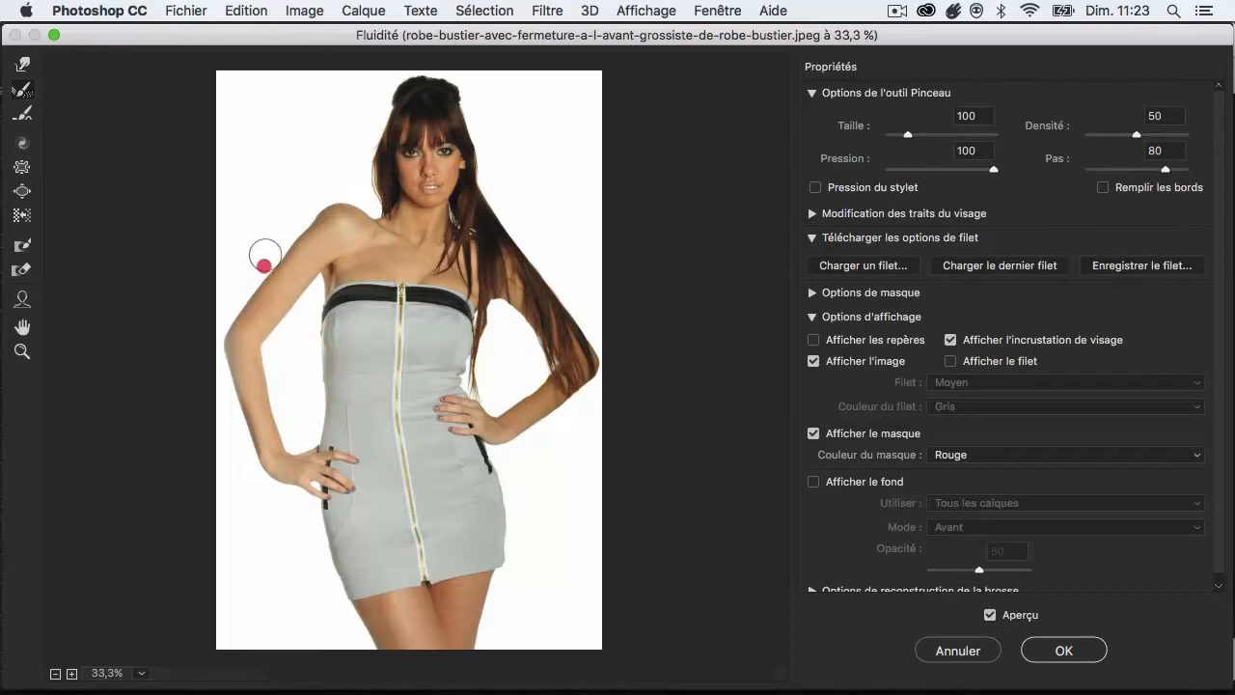
Smooth the inner edge of her right elbow with the Smooth tool at size 100
left_click(24, 114)
left_click_drag(265, 347, 265, 351)
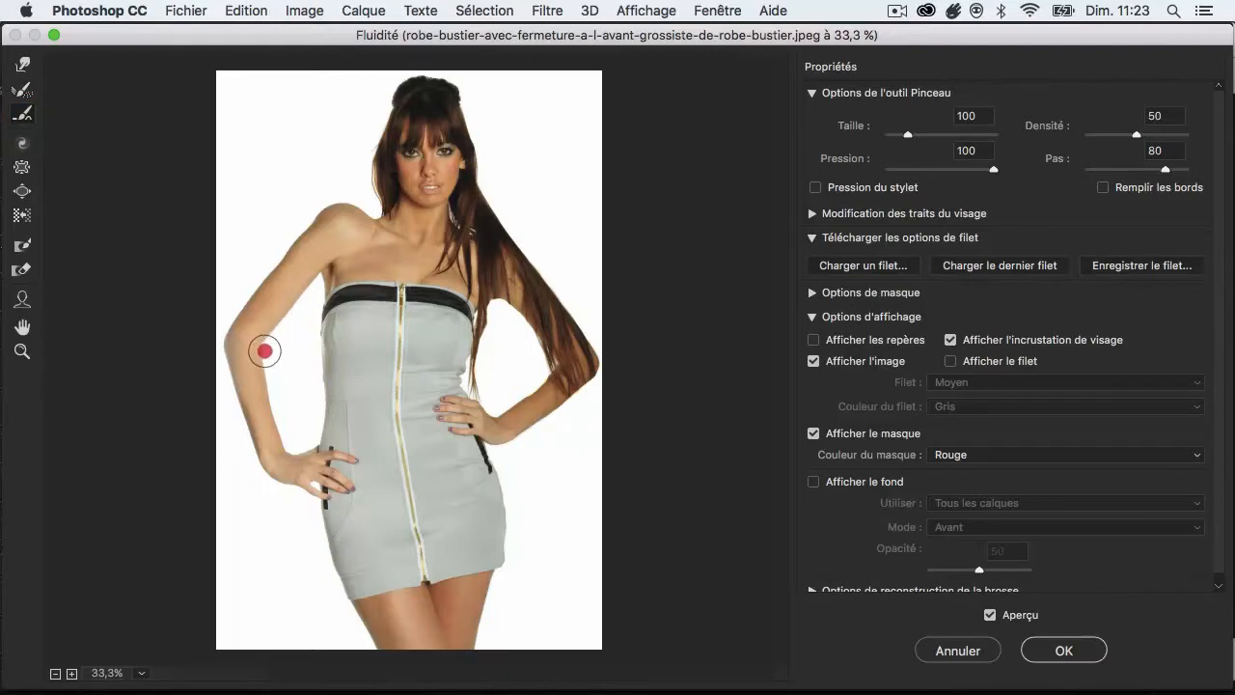
left_click(271, 343)
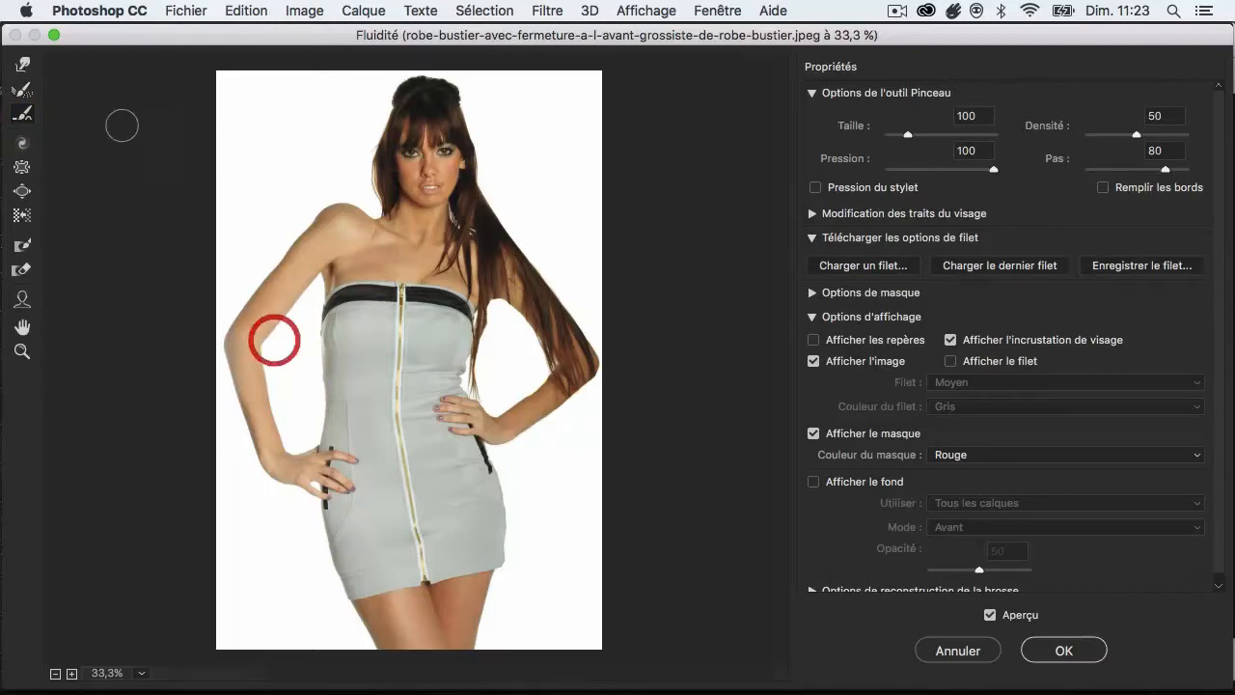
Try twirling her right shoulder with a size 424 Twirl brush, and undo the effect
left_click_drag(335, 210, 408, 217)
left_click(325, 230)
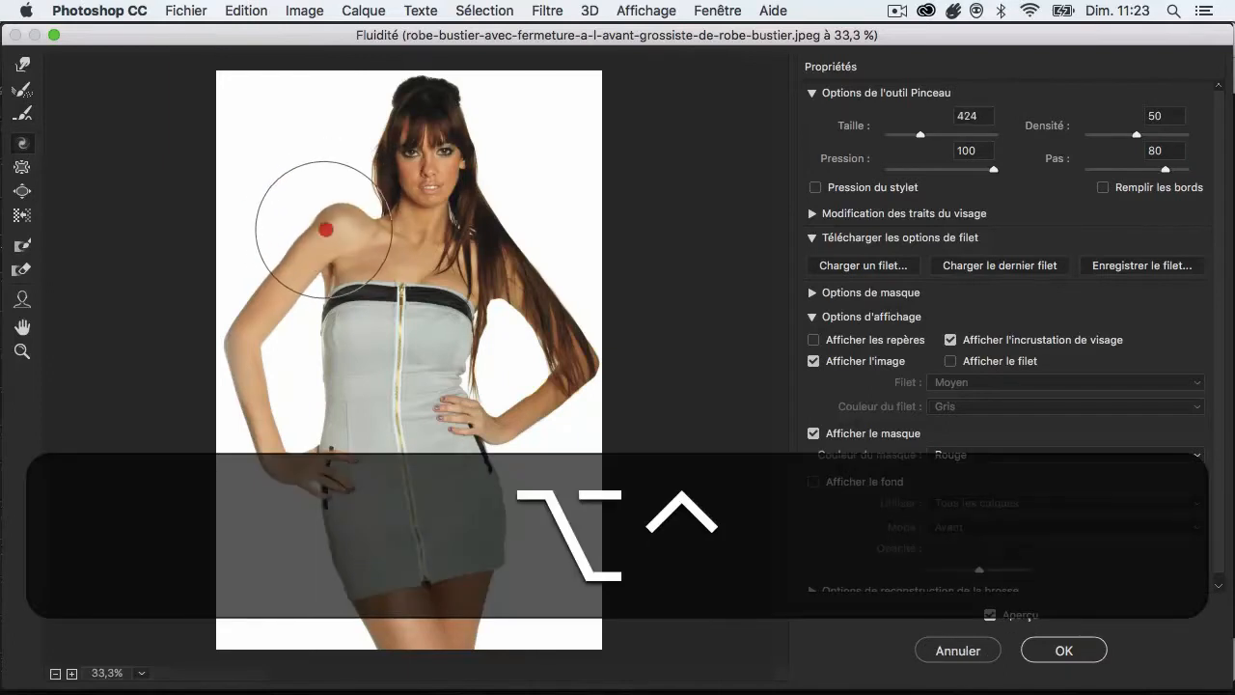
left_click_drag(327, 227, 328, 226)
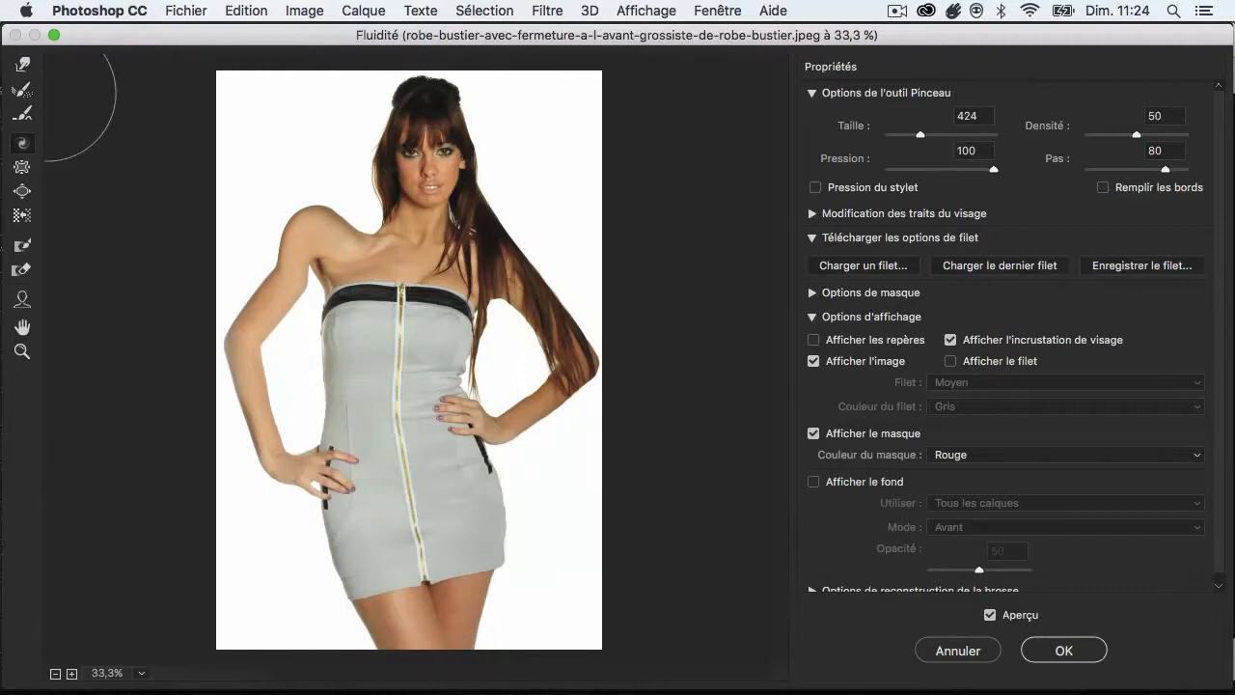
key("super+z")
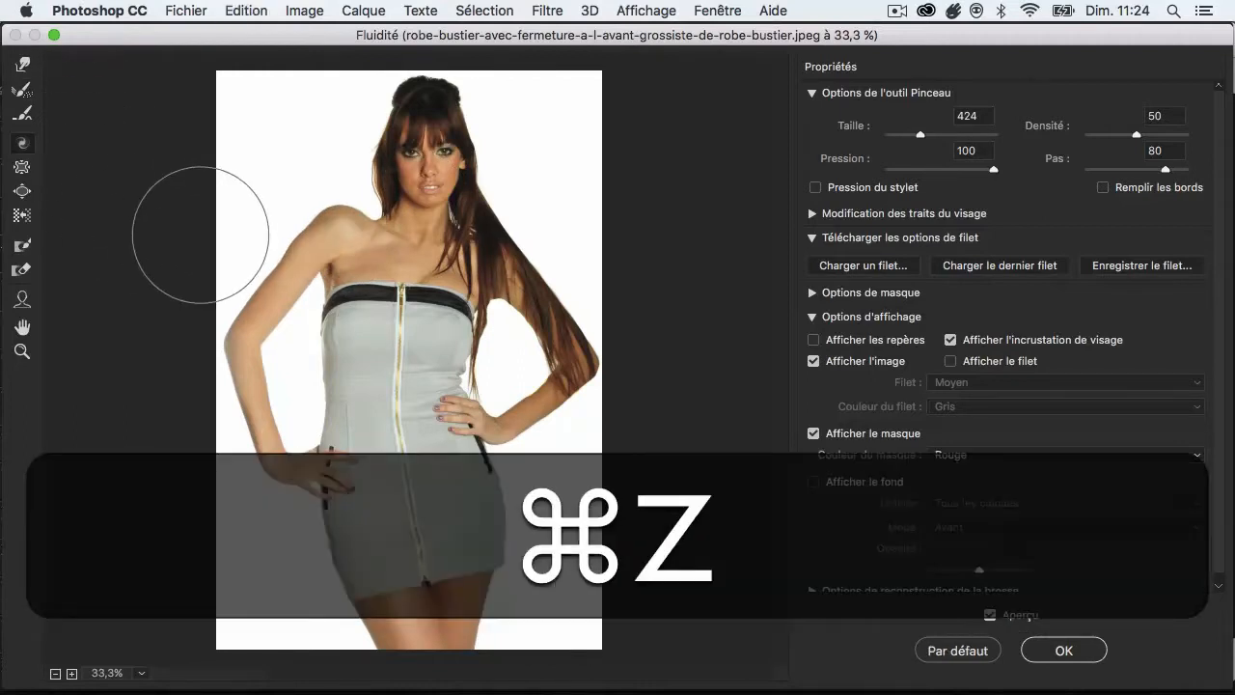
Try shrinking the face with the Pucker tool at size 369, and undo the effect
left_click(22, 167)
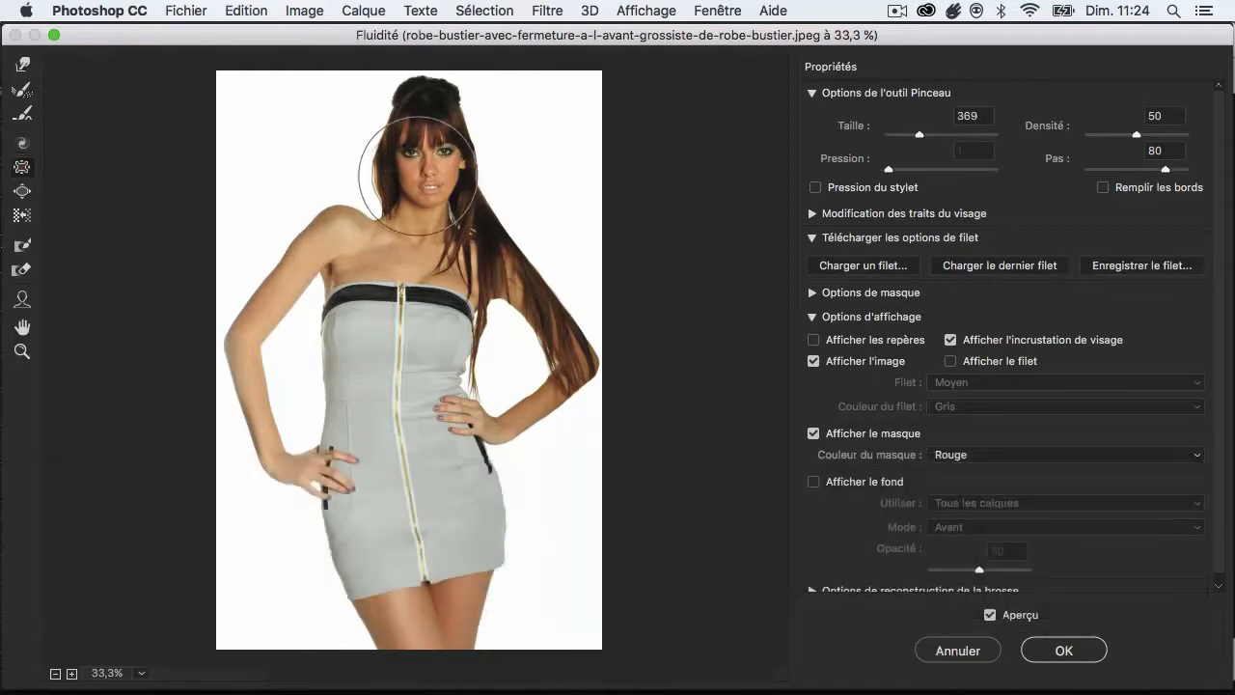
left_click_drag(417, 175, 419, 173)
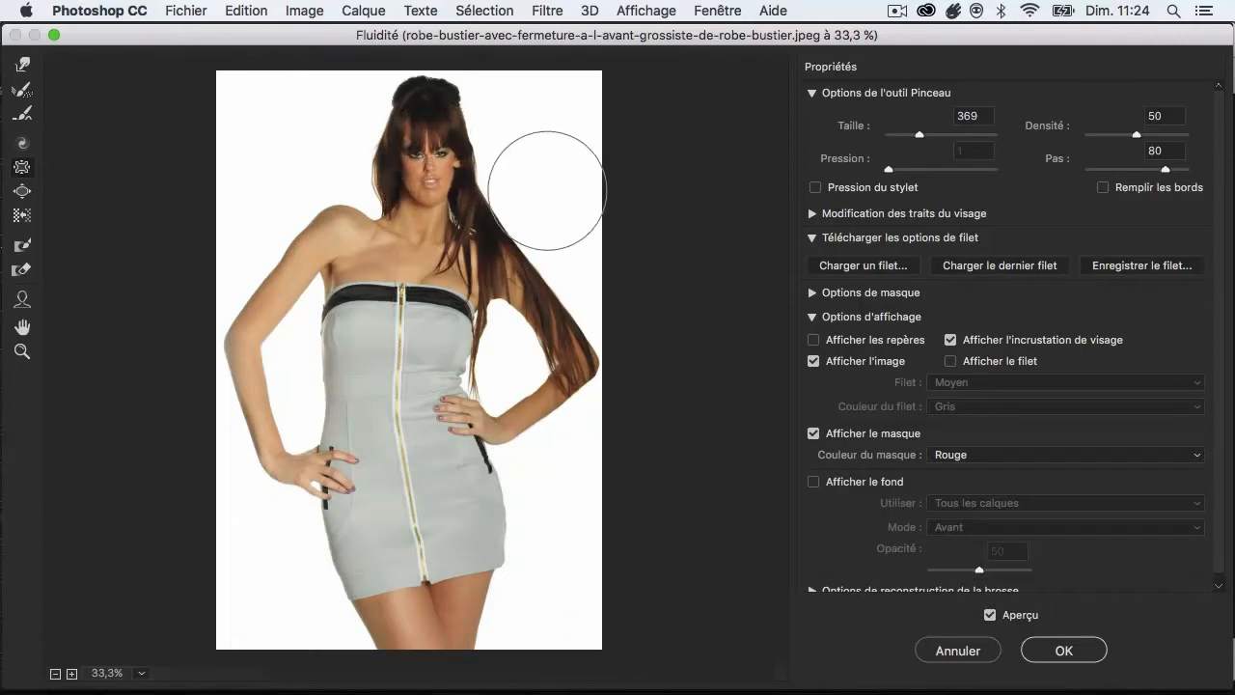
key("super+z")
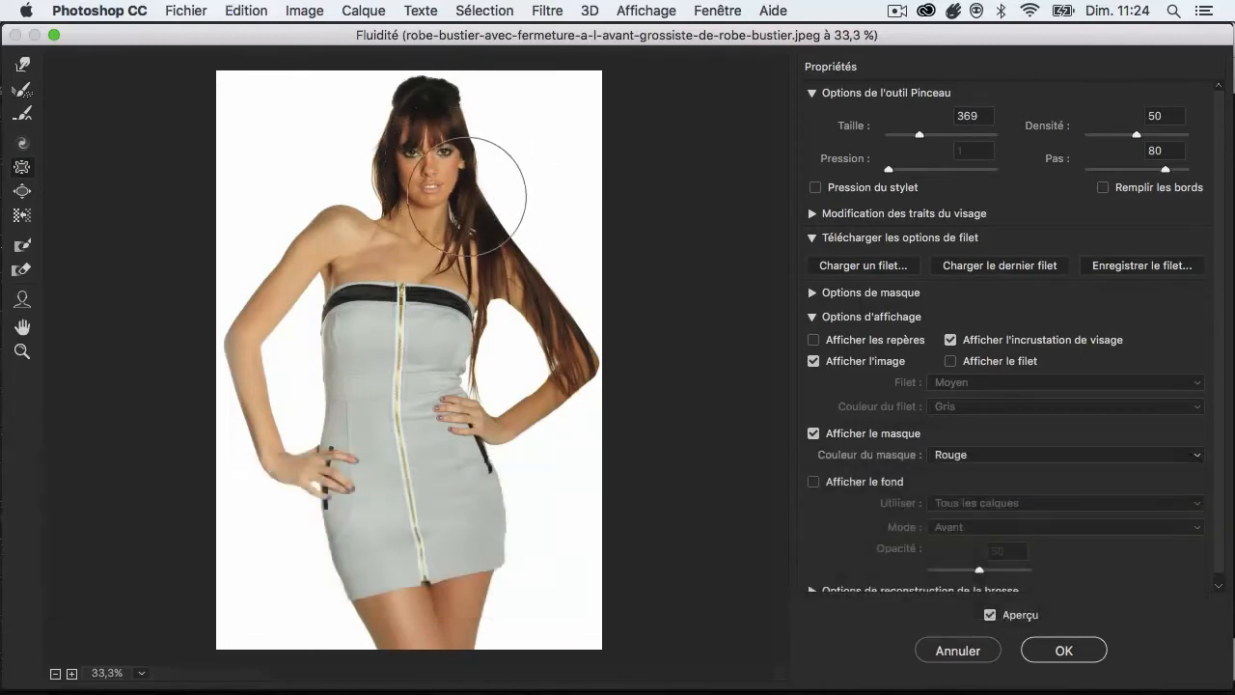
key("super+z")
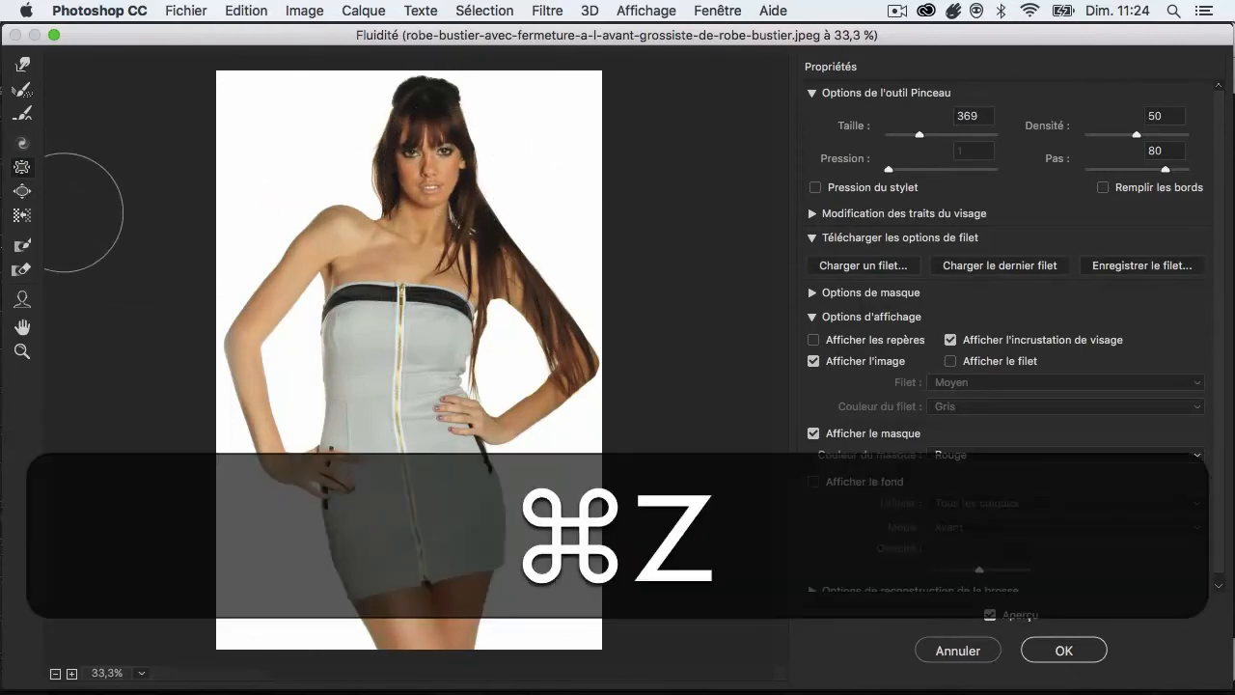
Try enlarging the face with the Bloat tool at size 312, and undo the effect
left_click(22, 191)
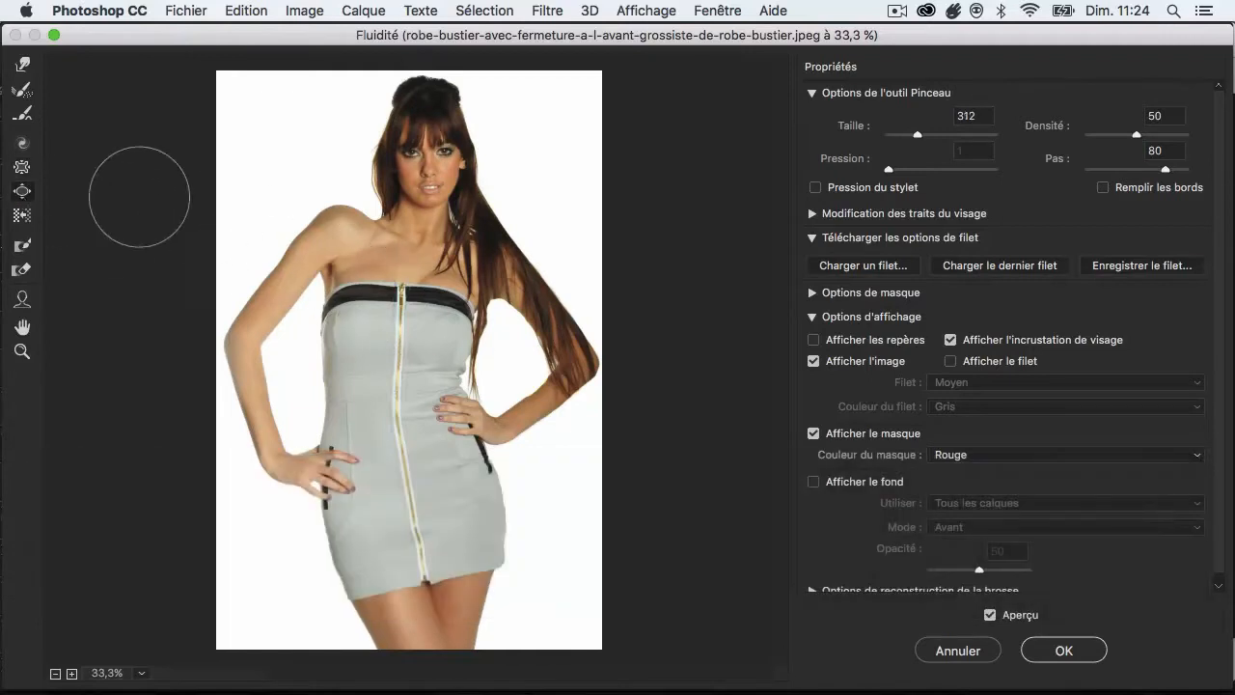
left_click(433, 164)
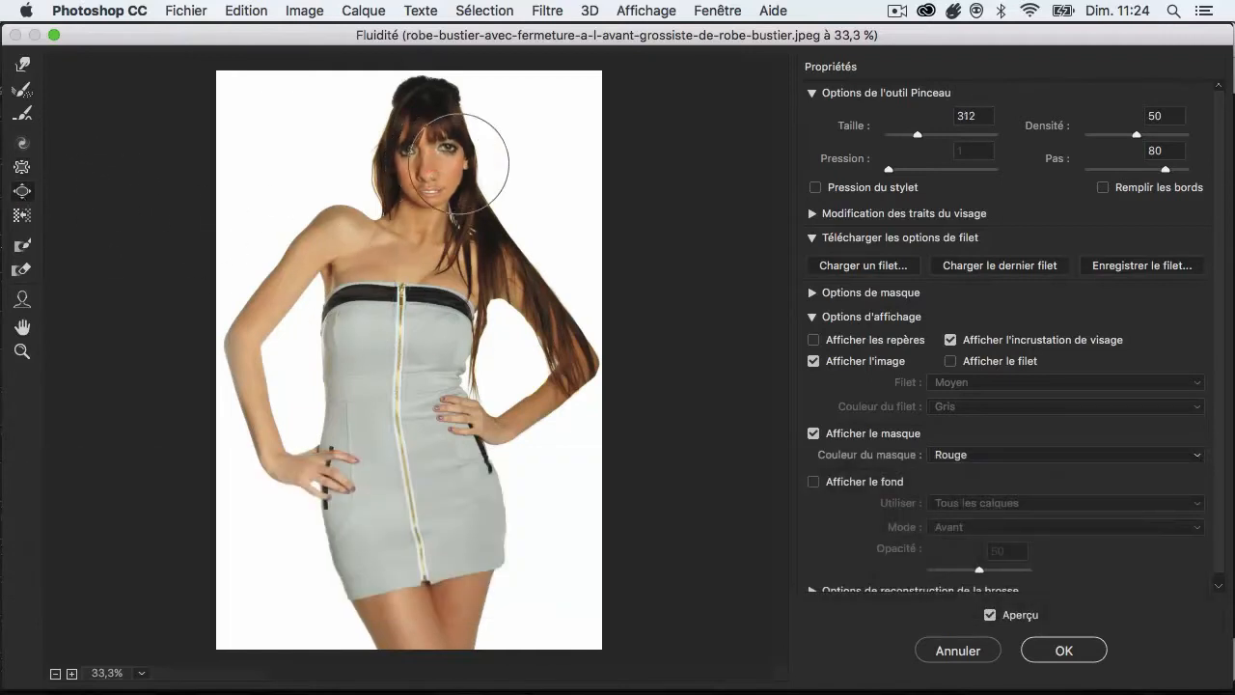
key("super+z")
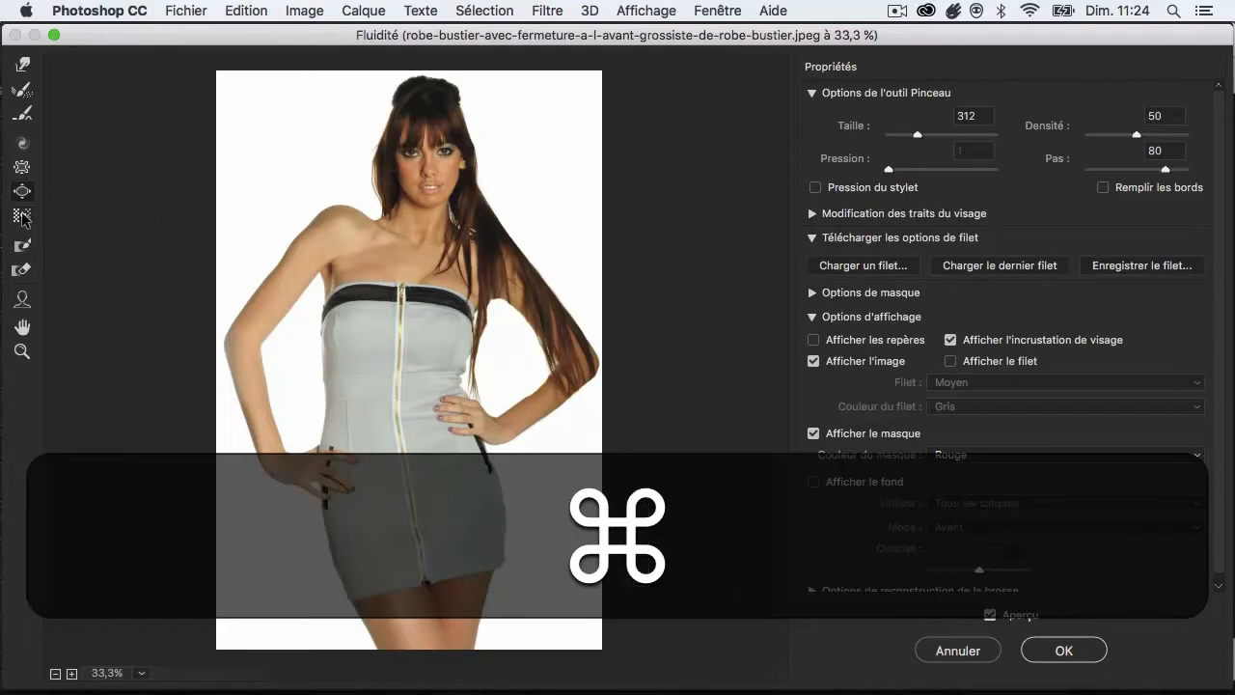
Try shifting the outer edge of her right shoulder with the Push Left tool at size 100, and undo it
left_click(22, 217)
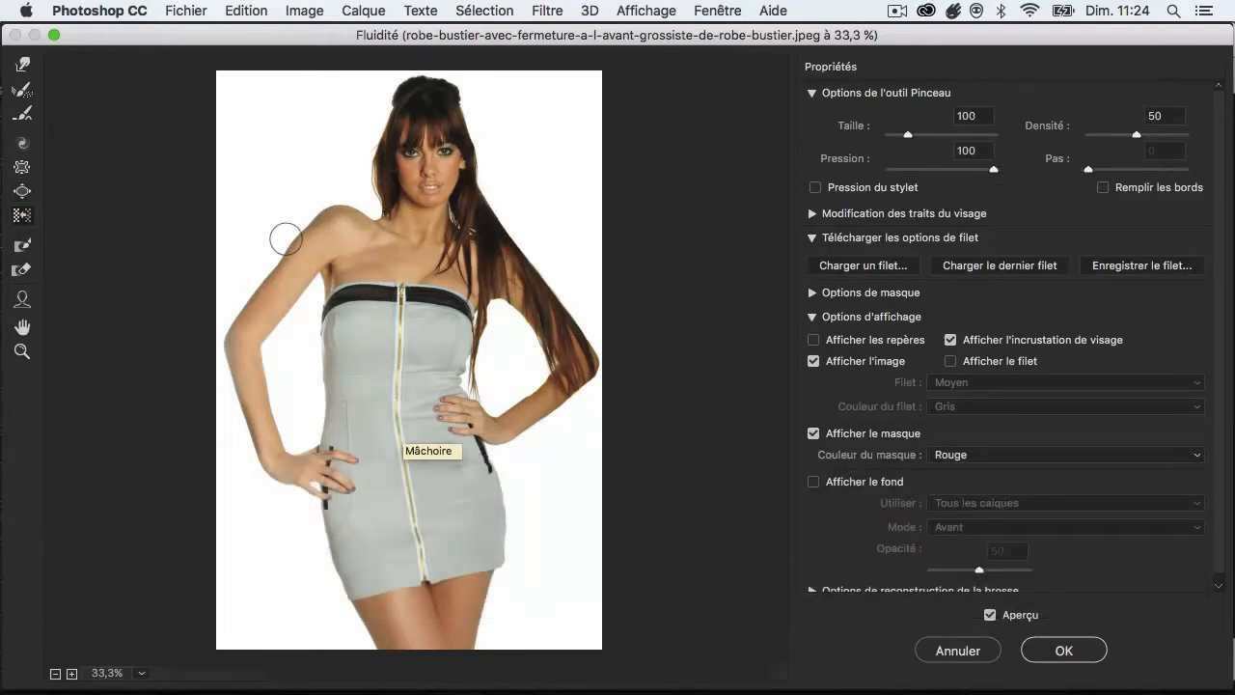
mouse_move(289, 242)
left_mouse_down()
mouse_move(264, 219)
mouse_move(316, 244)
mouse_move(298, 242)
mouse_move(317, 209)
mouse_move(299, 235)
left_mouse_up()
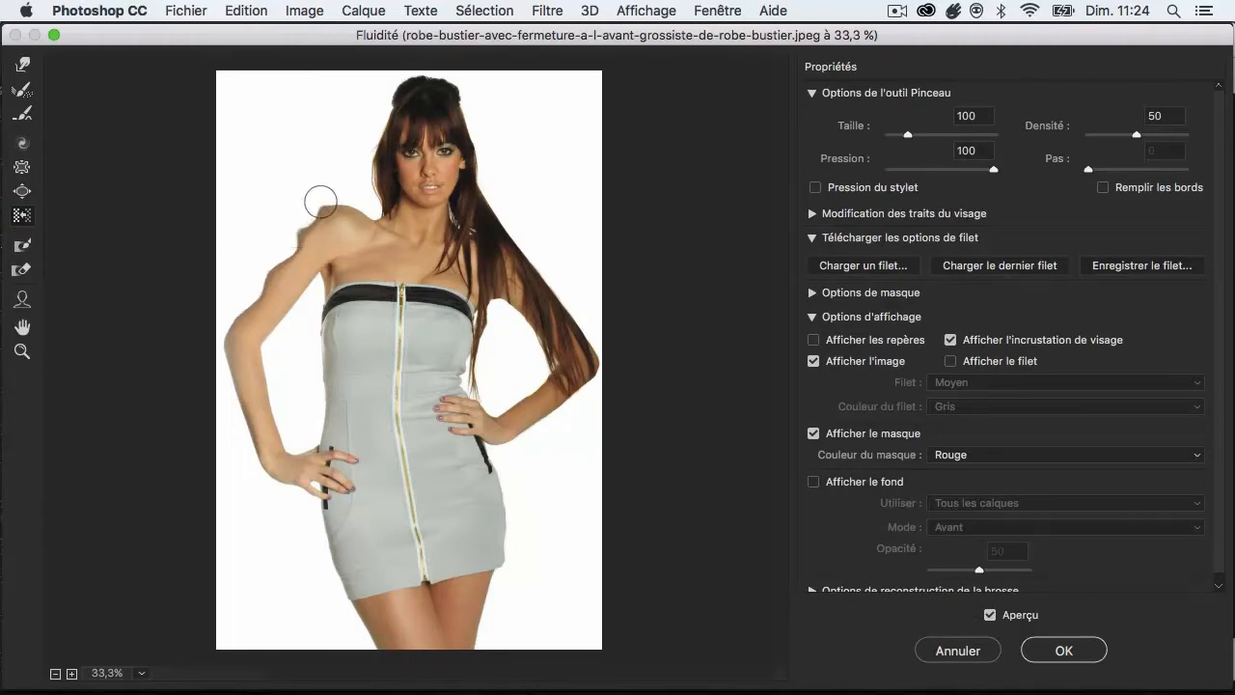
key("super+z")
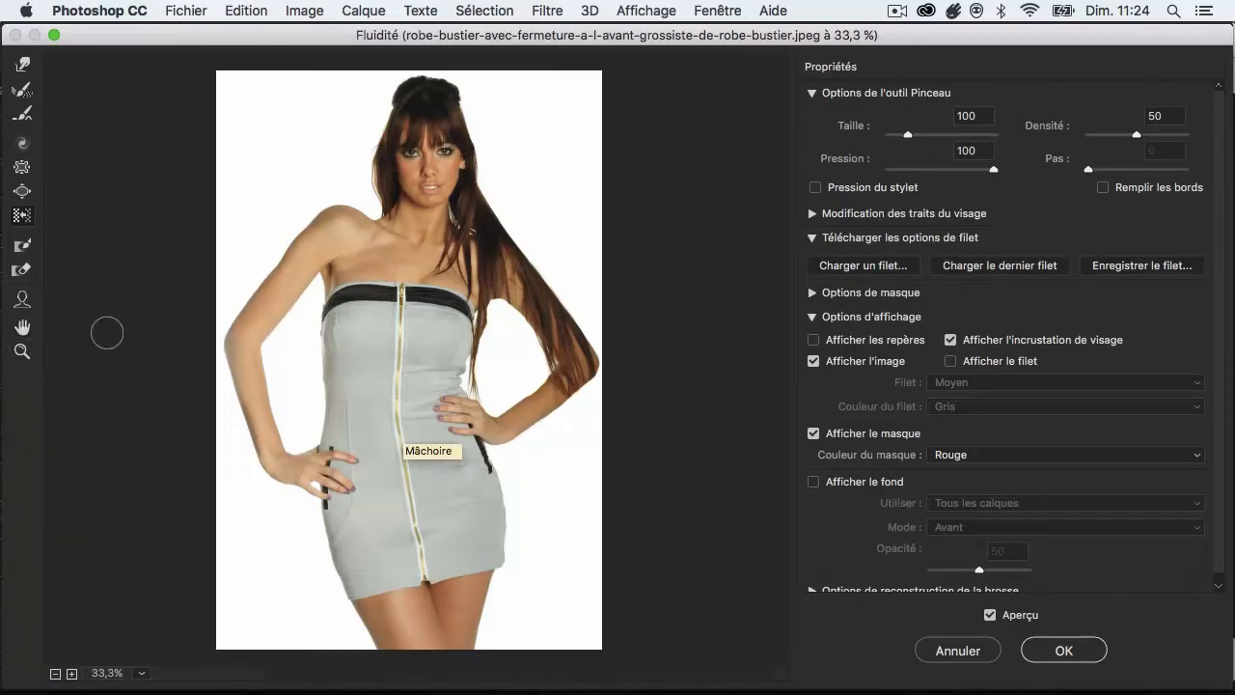
Zoom in to 50%, collapse the brush options, and apply the Thaw Mask tool to her right upper arm
left_click(23, 351)
left_click(431, 330)
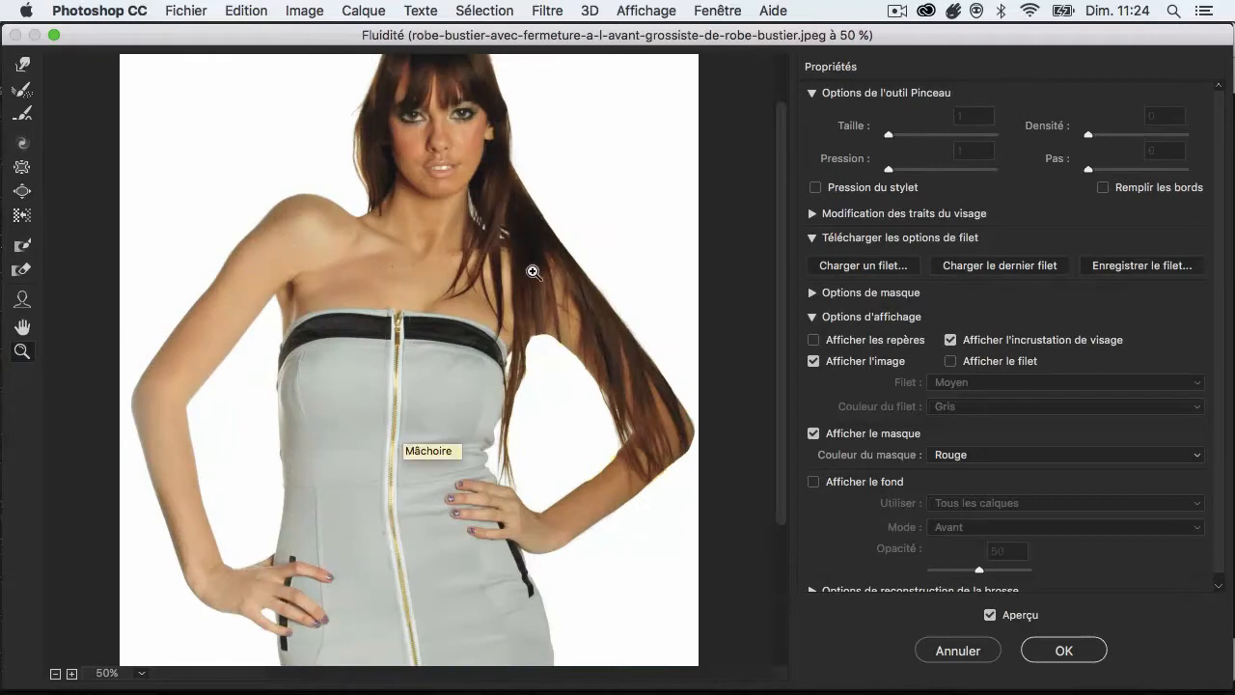
left_click(24, 272)
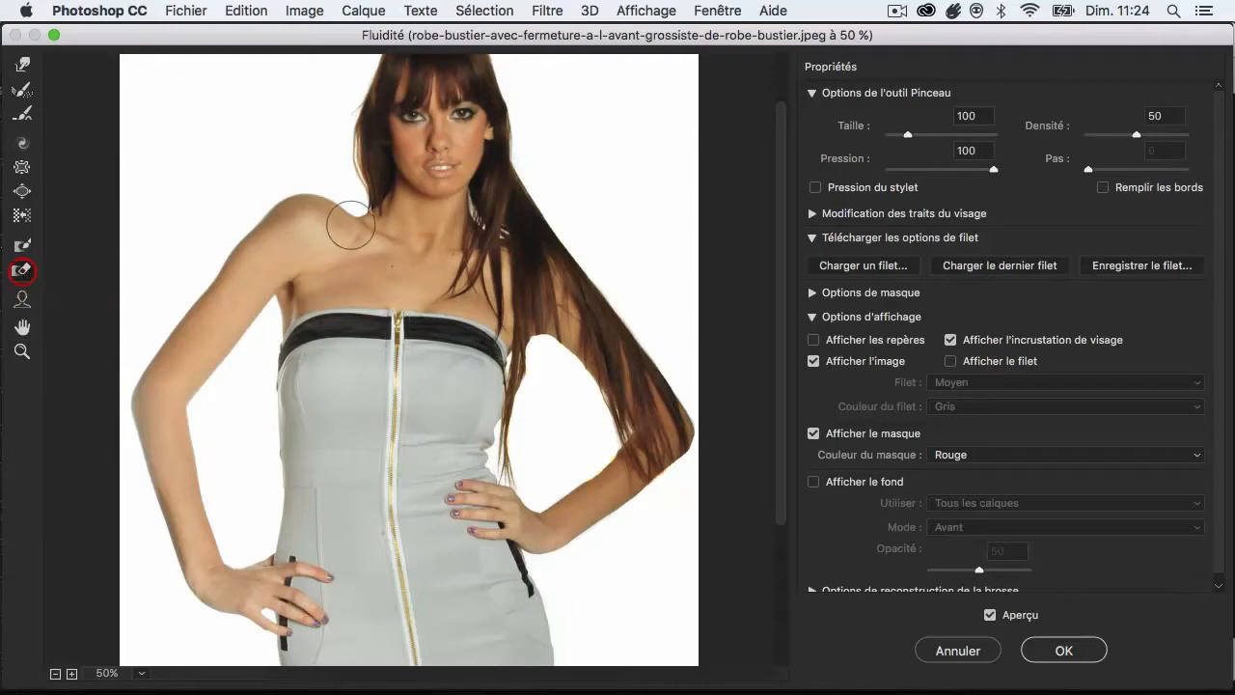
left_click(811, 93)
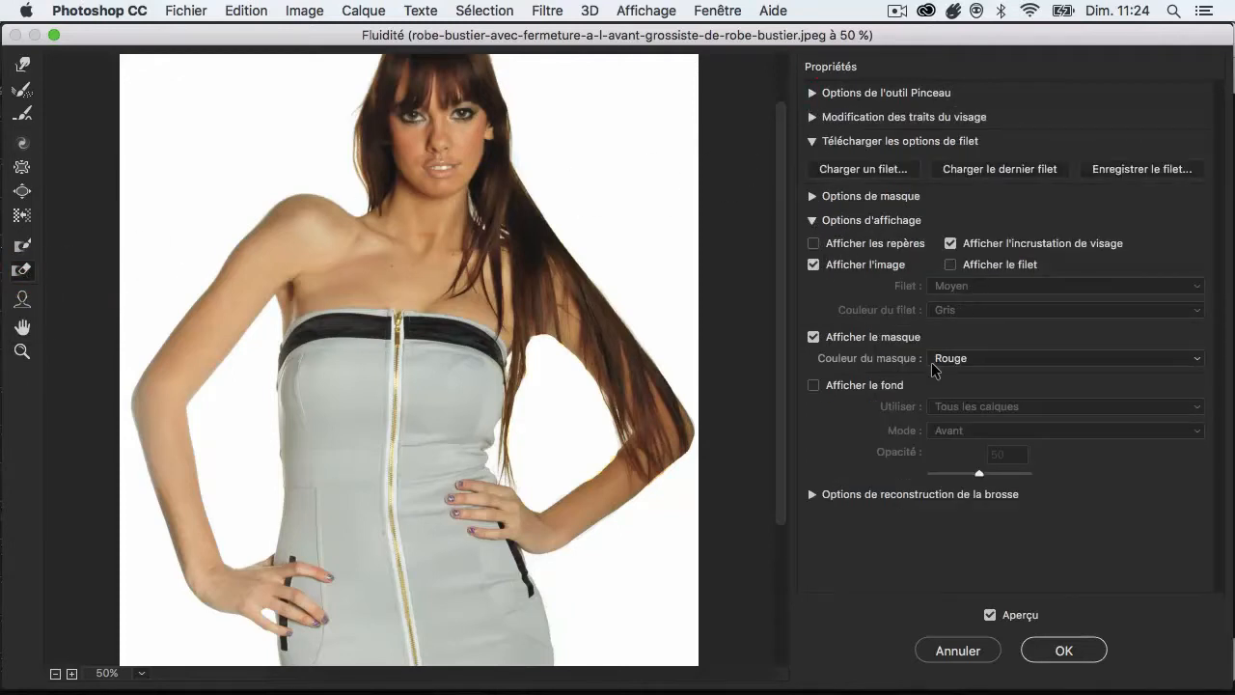
left_click(255, 297)
left_click(230, 344)
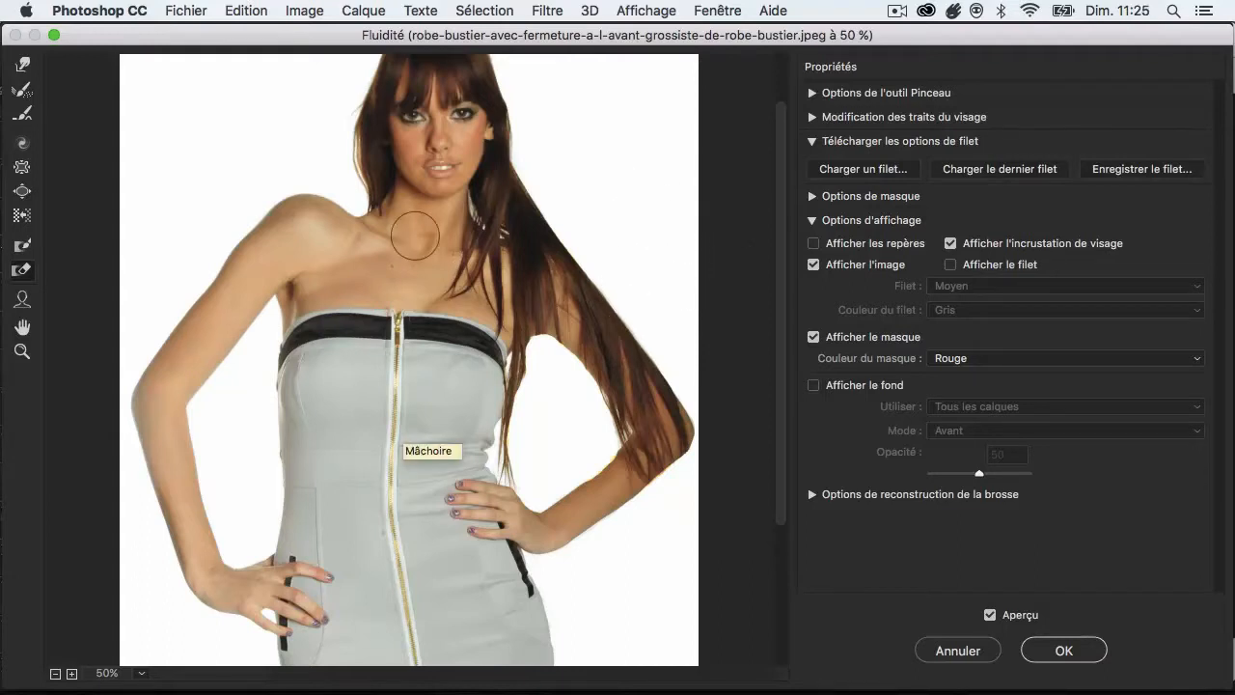
Try pushing in the waist on her right side with the Forward Warp tool, and undo each attempt
left_click(22, 64)
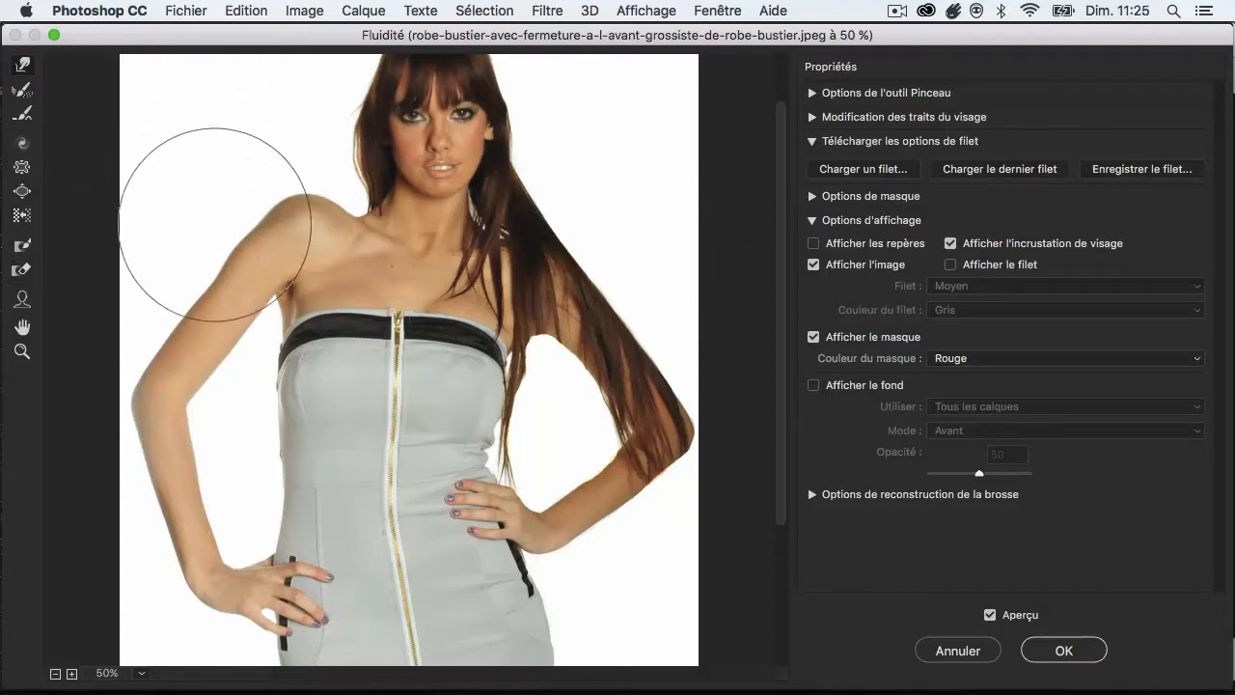
left_click_drag(249, 450, 309, 459)
key("super+z")
mouse_move(270, 516)
left_mouse_down()
mouse_move(257, 490)
mouse_move(279, 490)
mouse_move(267, 510)
left_mouse_up()
key("super+z")
Paint a freeze mask over both of her arms and hands, from below the shoulders to the fingertips
left_click(23, 269)
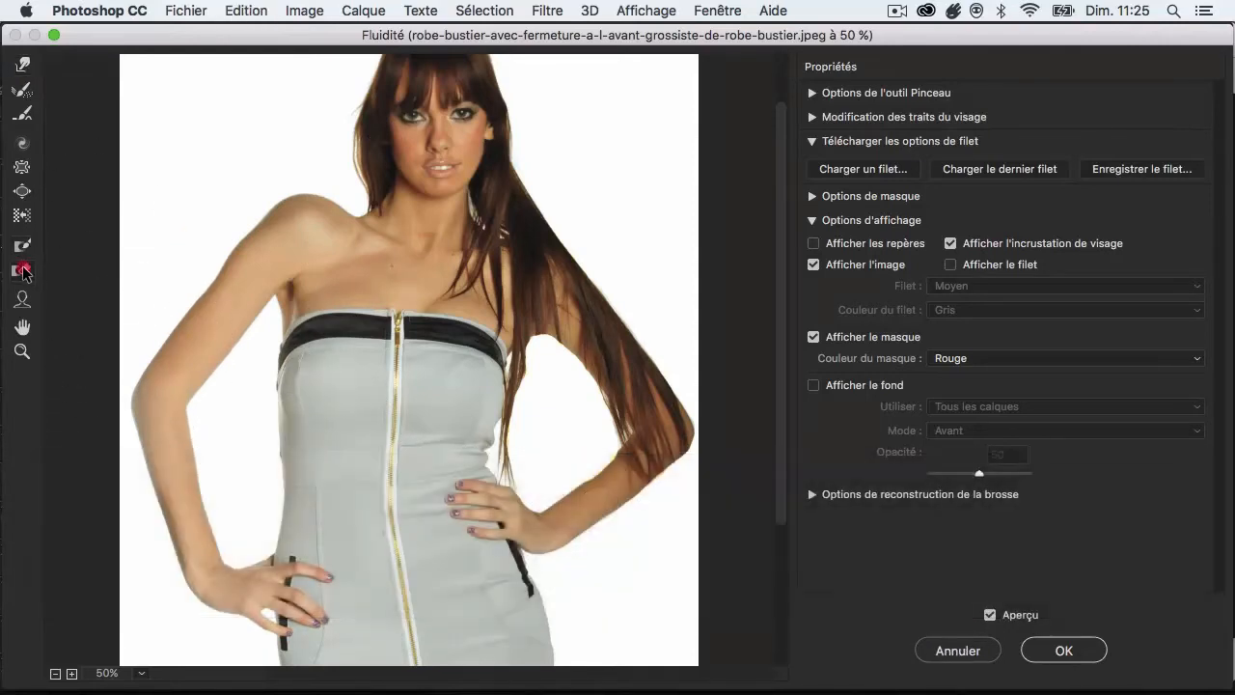
left_click_drag(230, 292, 260, 316)
left_click_drag(224, 256, 262, 292)
key("super+z")
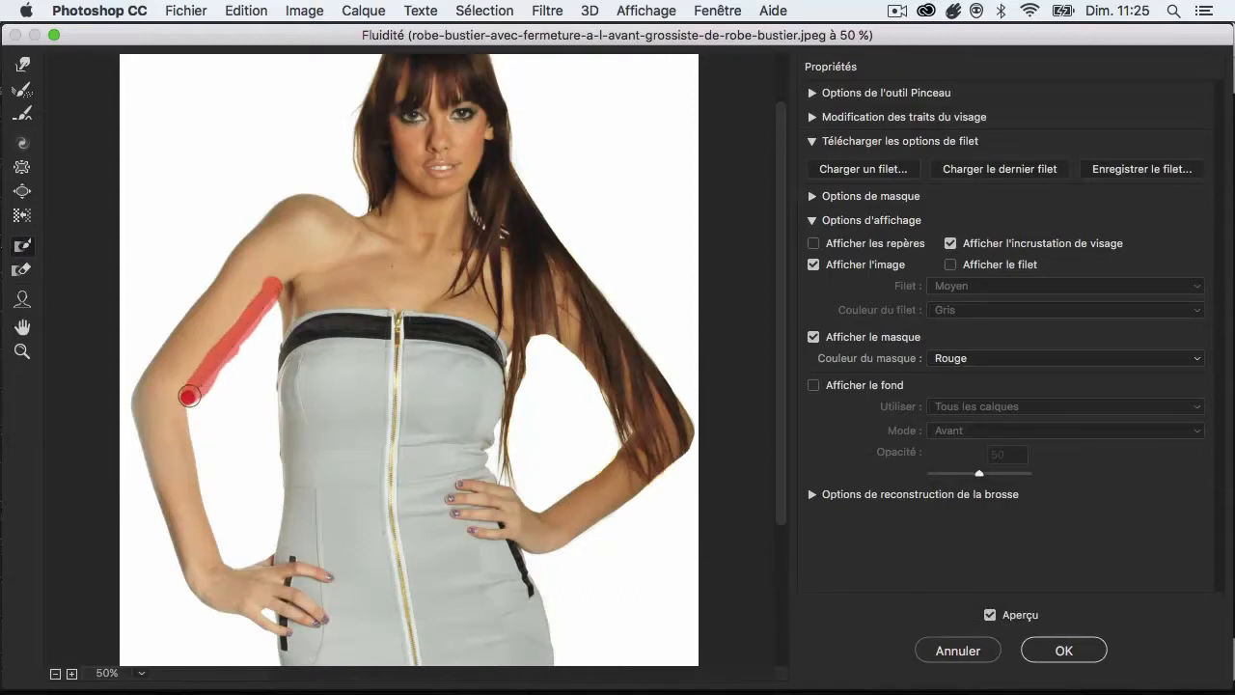
mouse_move(191, 453)
left_mouse_down()
mouse_move(214, 547)
mouse_move(247, 569)
mouse_move(212, 607)
mouse_move(167, 551)
mouse_move(162, 522)
mouse_move(195, 589)
mouse_move(226, 584)
mouse_move(204, 579)
mouse_move(190, 548)
mouse_move(172, 487)
mouse_move(199, 525)
mouse_move(187, 485)
mouse_move(184, 517)
mouse_move(162, 474)
mouse_move(164, 510)
mouse_move(137, 392)
mouse_move(142, 439)
mouse_move(146, 421)
mouse_move(176, 441)
mouse_move(142, 393)
left_mouse_up()
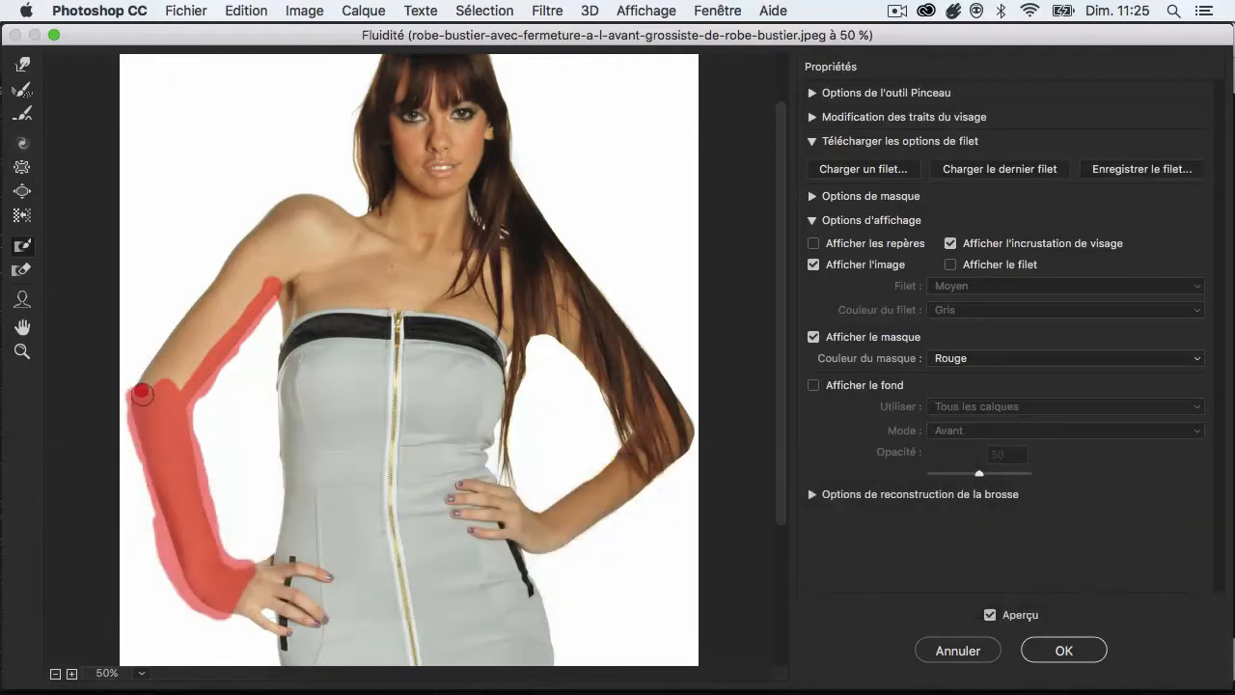
left_click(219, 285, "shift")
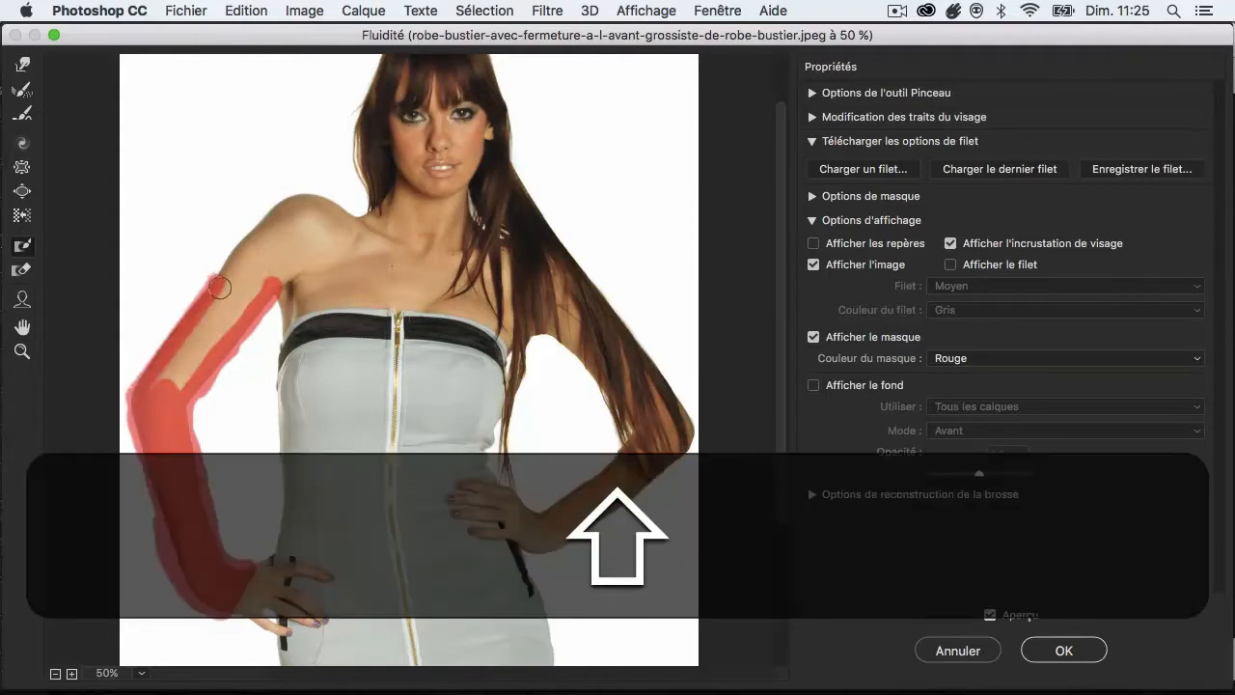
mouse_move(181, 338)
left_mouse_down()
mouse_move(146, 381)
mouse_move(218, 351)
mouse_move(229, 315)
mouse_move(178, 372)
left_mouse_up()
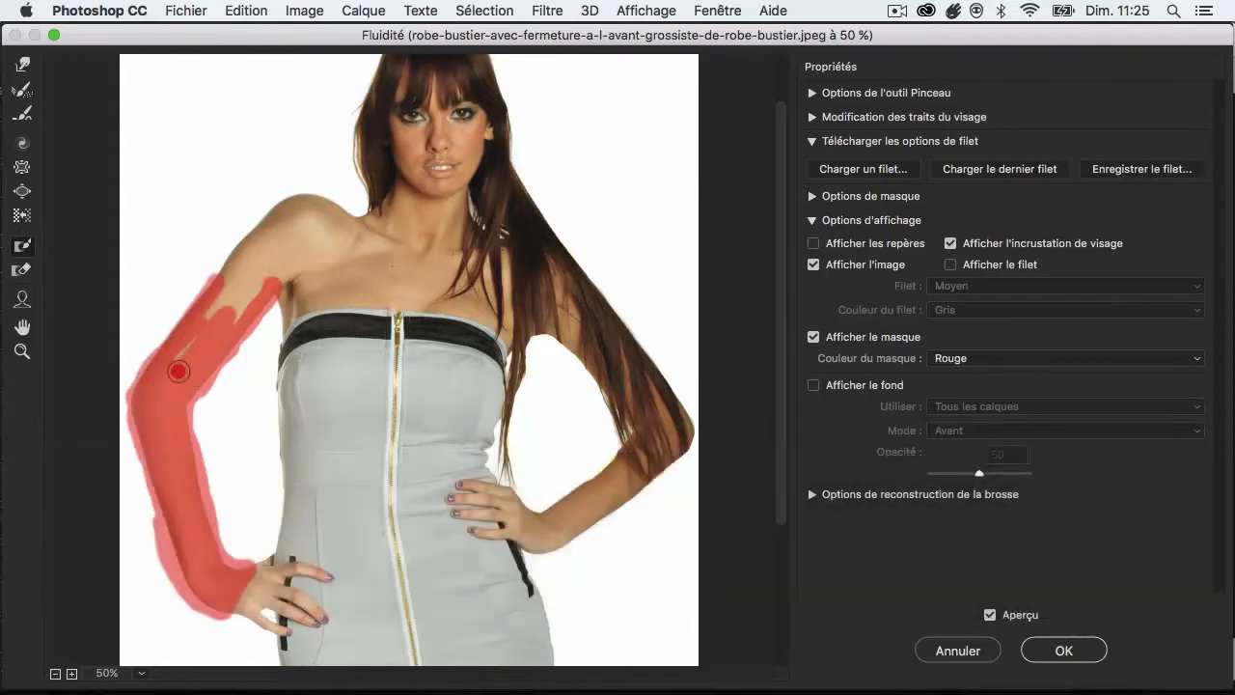
mouse_move(206, 314)
left_mouse_down()
mouse_move(252, 295)
mouse_move(248, 309)
mouse_move(263, 307)
mouse_move(222, 289)
mouse_move(257, 273)
left_mouse_up()
key("ctrl+alt")
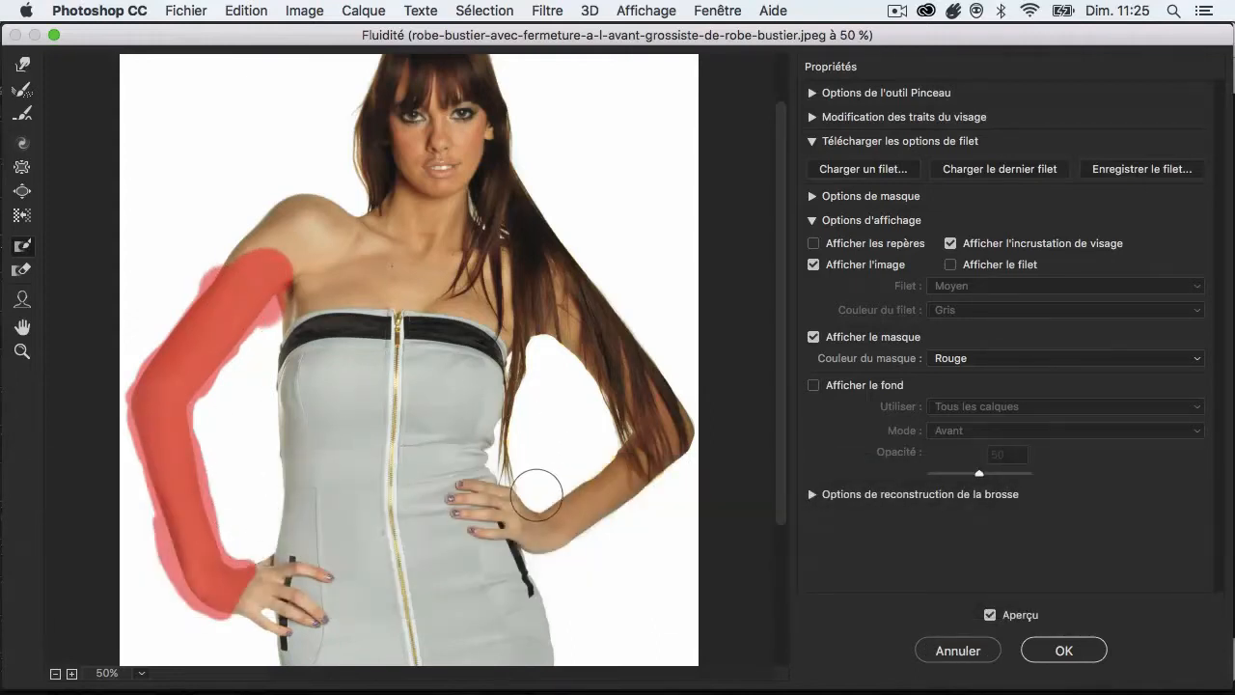
mouse_move(538, 492)
left_mouse_down()
mouse_move(552, 535)
mouse_move(598, 494)
mouse_move(568, 505)
mouse_move(647, 461)
mouse_move(610, 504)
mouse_move(678, 426)
mouse_move(634, 423)
mouse_move(597, 356)
mouse_move(536, 329)
mouse_move(577, 307)
mouse_move(643, 345)
mouse_move(676, 398)
mouse_move(465, 485)
left_mouse_up()
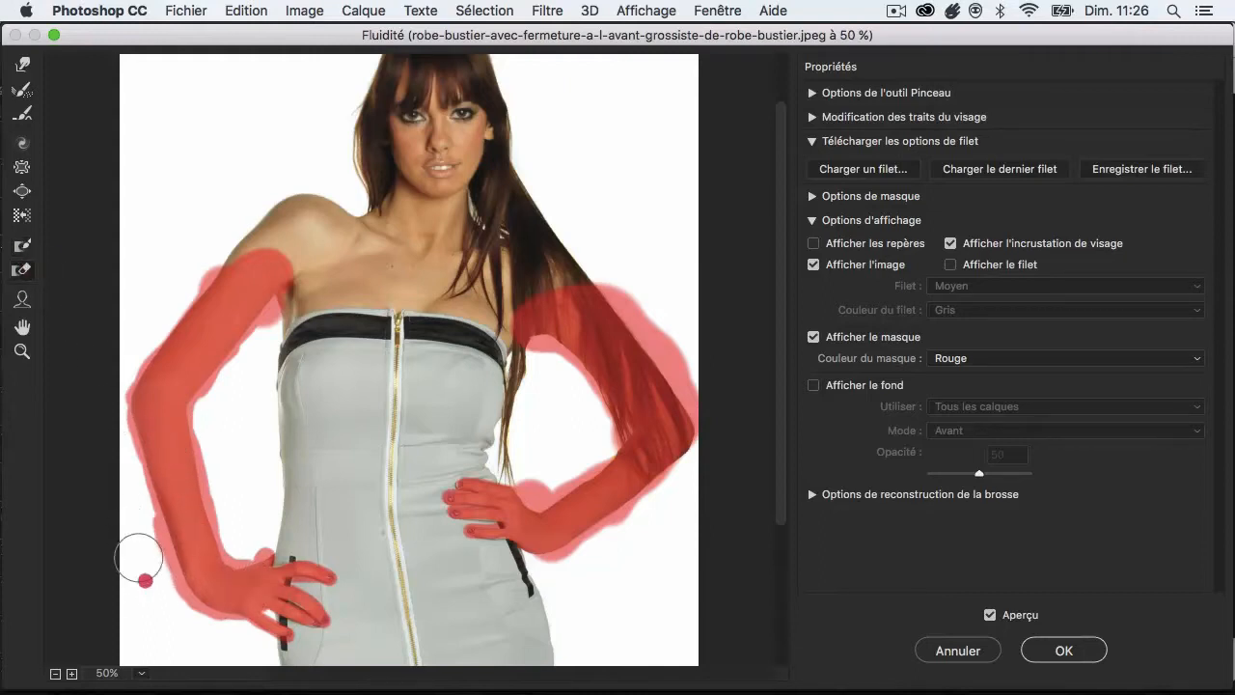
Try thawing a band of the mask across her right forearm and shrinking the face with the Pucker tool, undoing each attempt
mouse_move(150, 575)
left_mouse_down()
mouse_move(134, 532)
mouse_move(201, 499)
left_mouse_up()
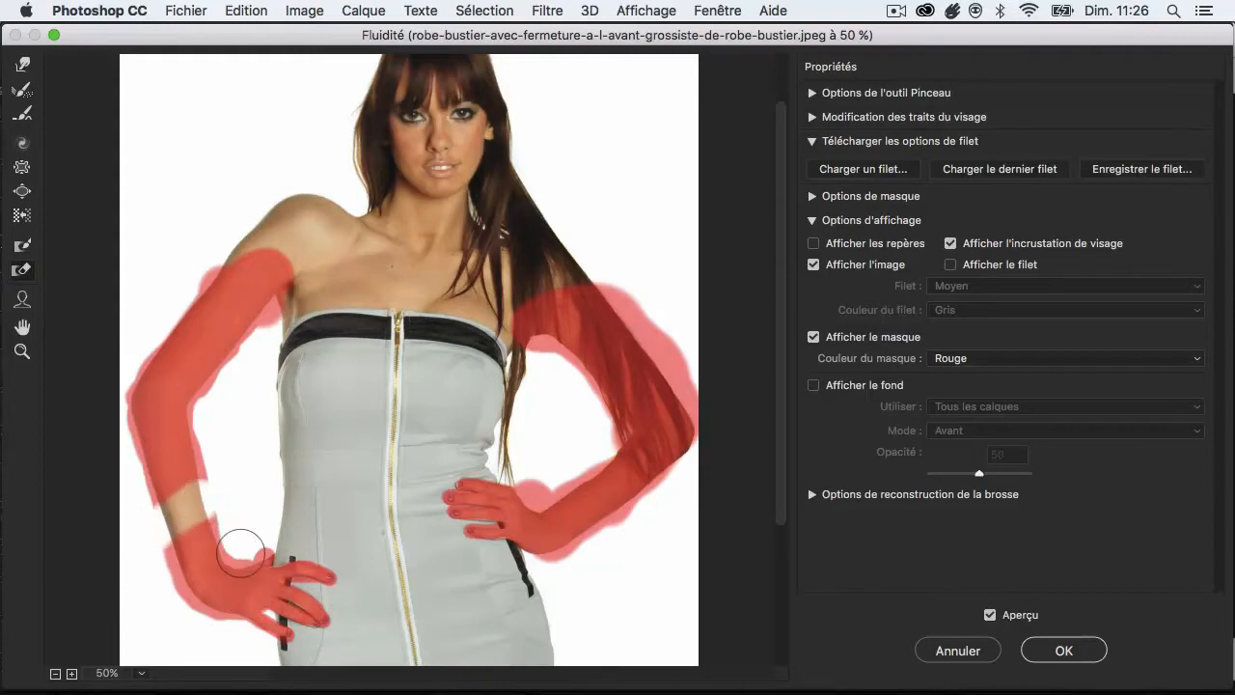
key("super+z")
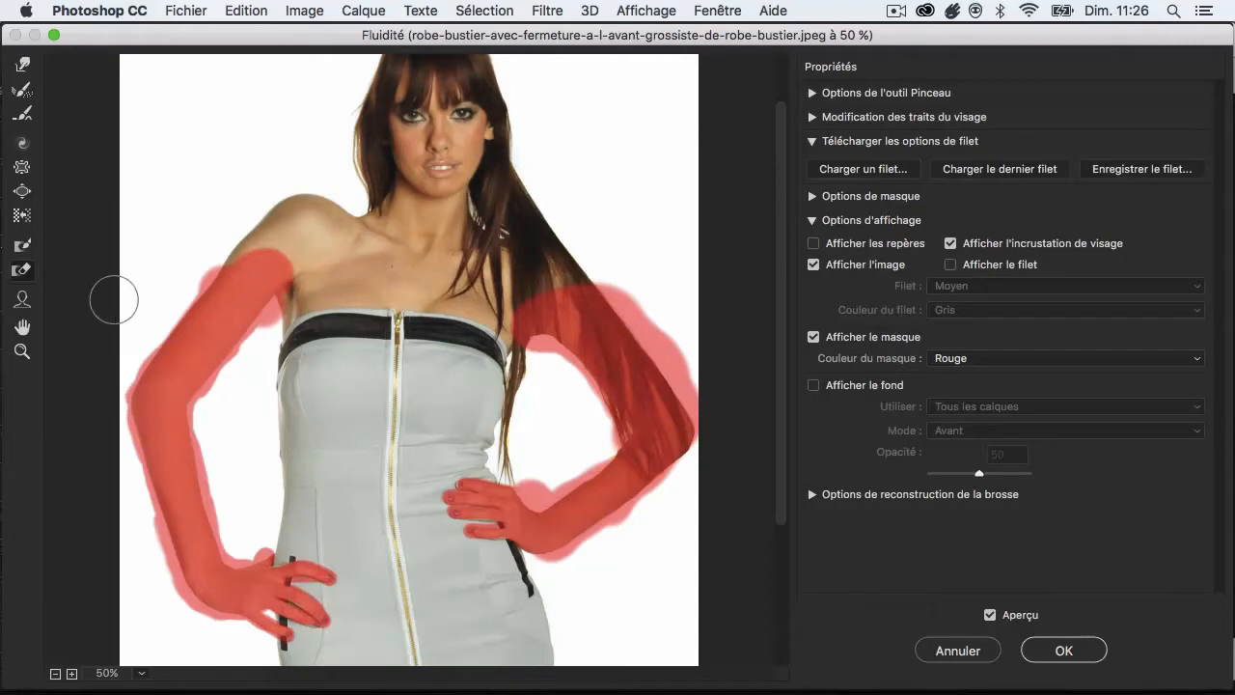
left_click(30, 191)
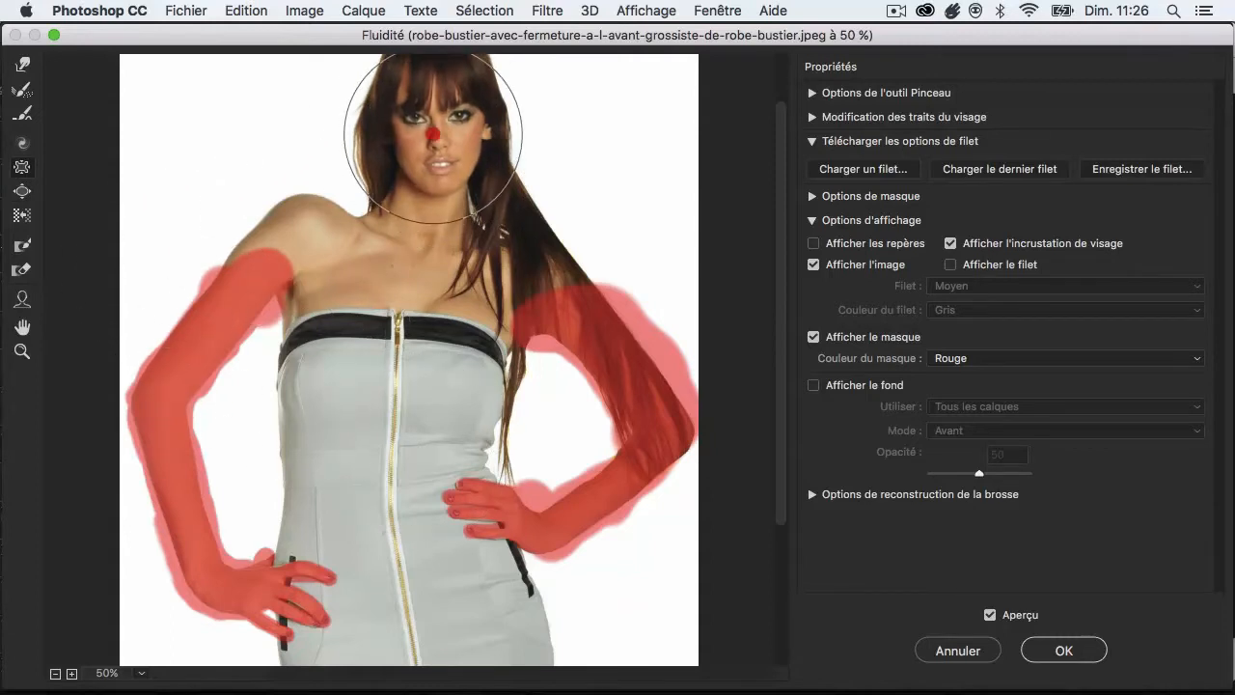
left_click_drag(434, 134, 428, 137)
key("super+z")
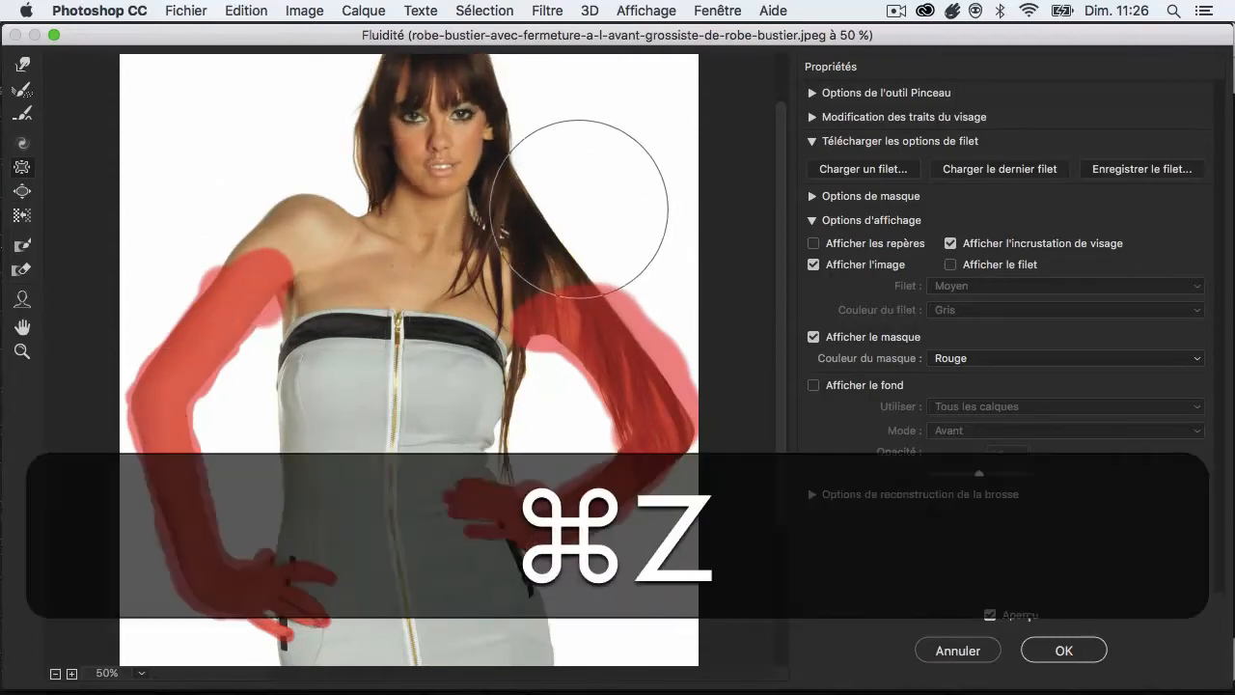
Enlarge both sides of the bust with repeated applications of the Bloat tool
left_click(22, 191)
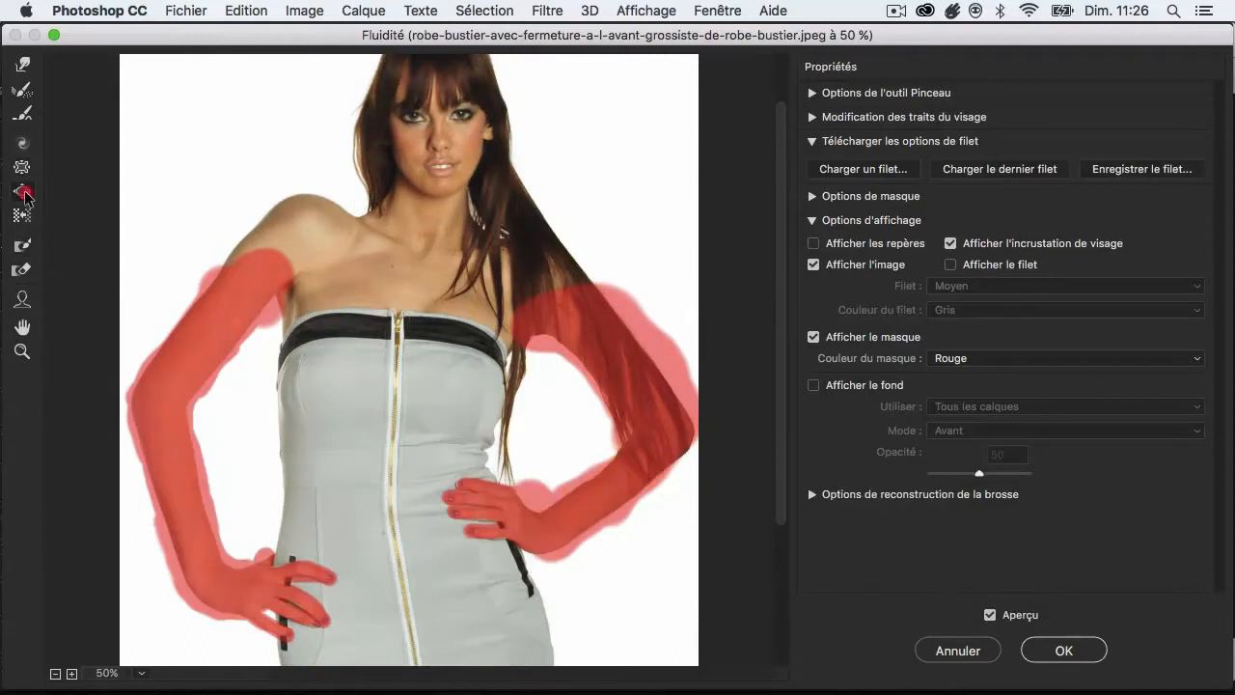
left_click(332, 368)
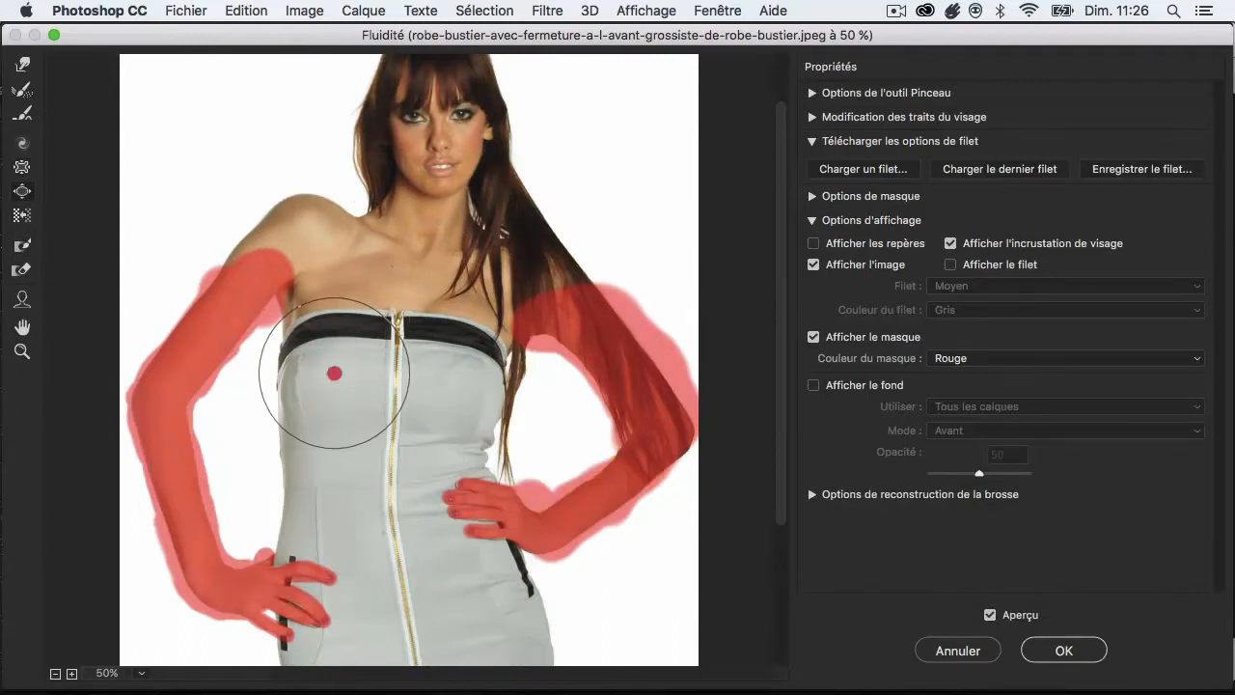
left_click(460, 378)
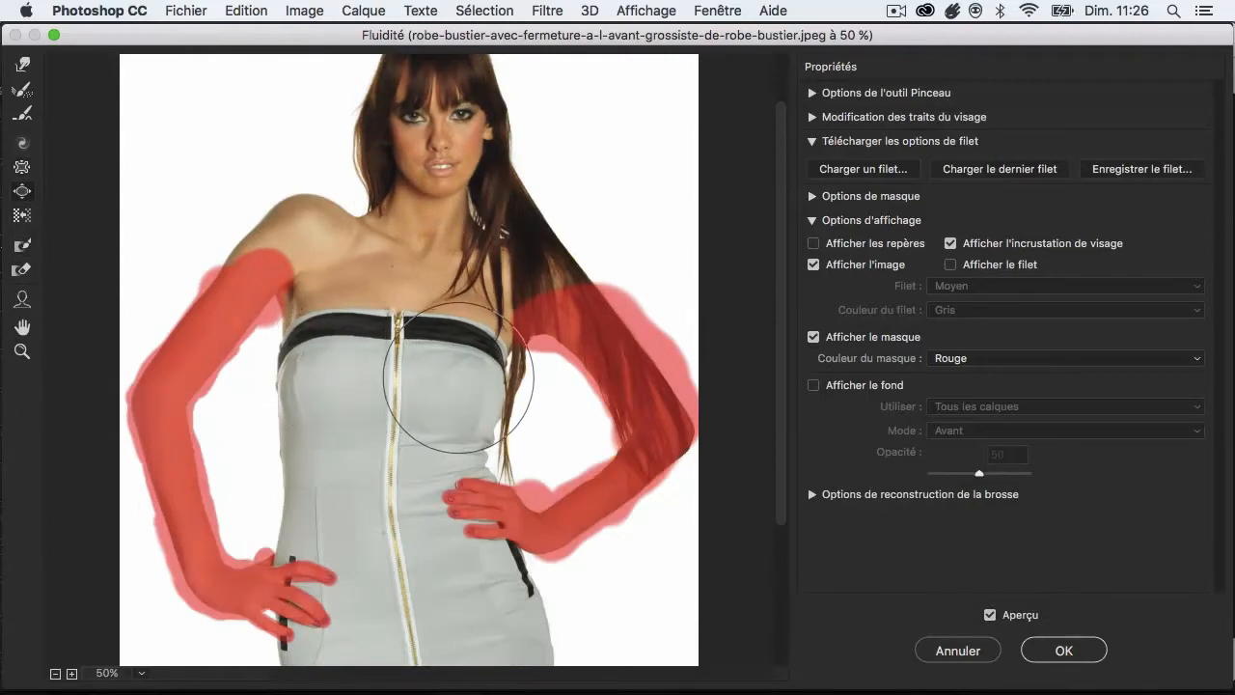
left_click(332, 374)
left_click(463, 380)
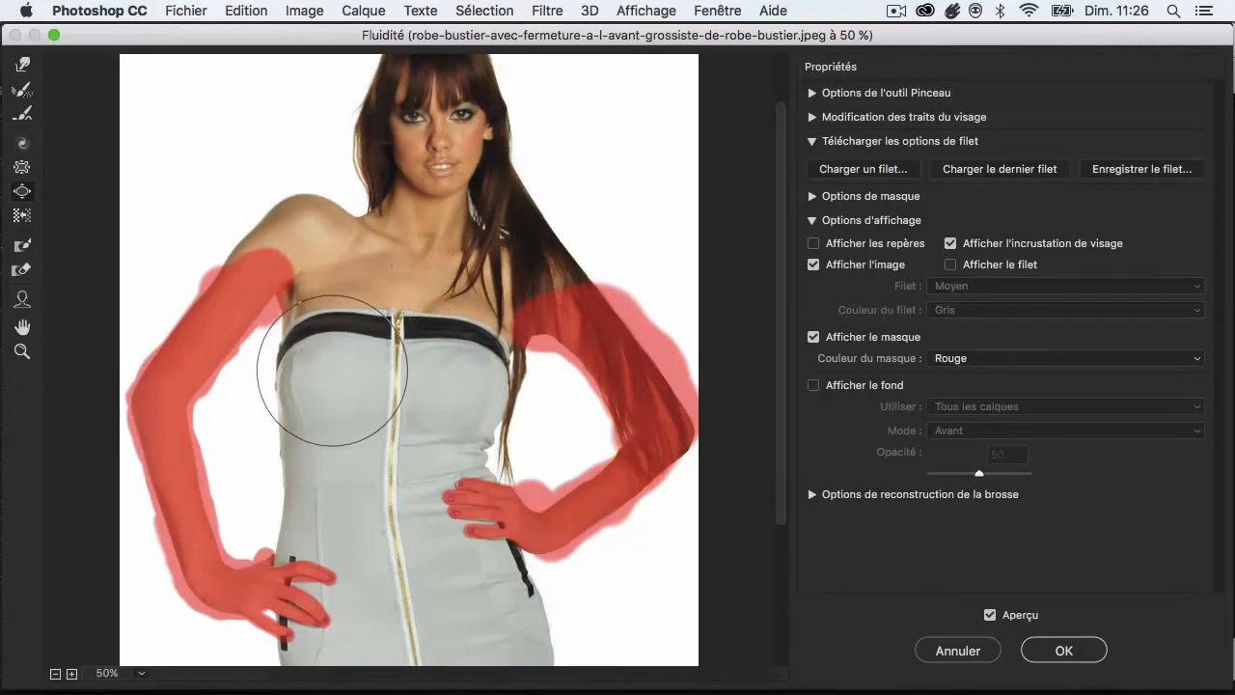
left_click(461, 365)
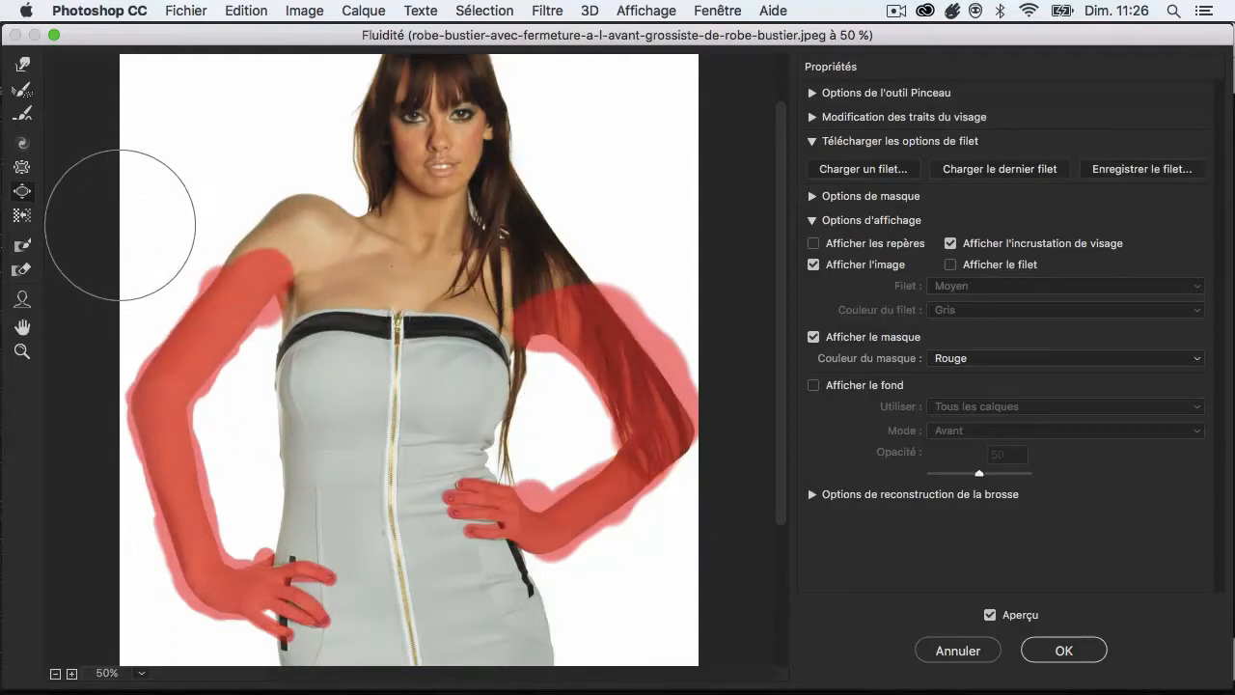
Pull in the waist on her right side with the Forward Warp tool, and undo the trial strokes on the opposite side
left_click(23, 67)
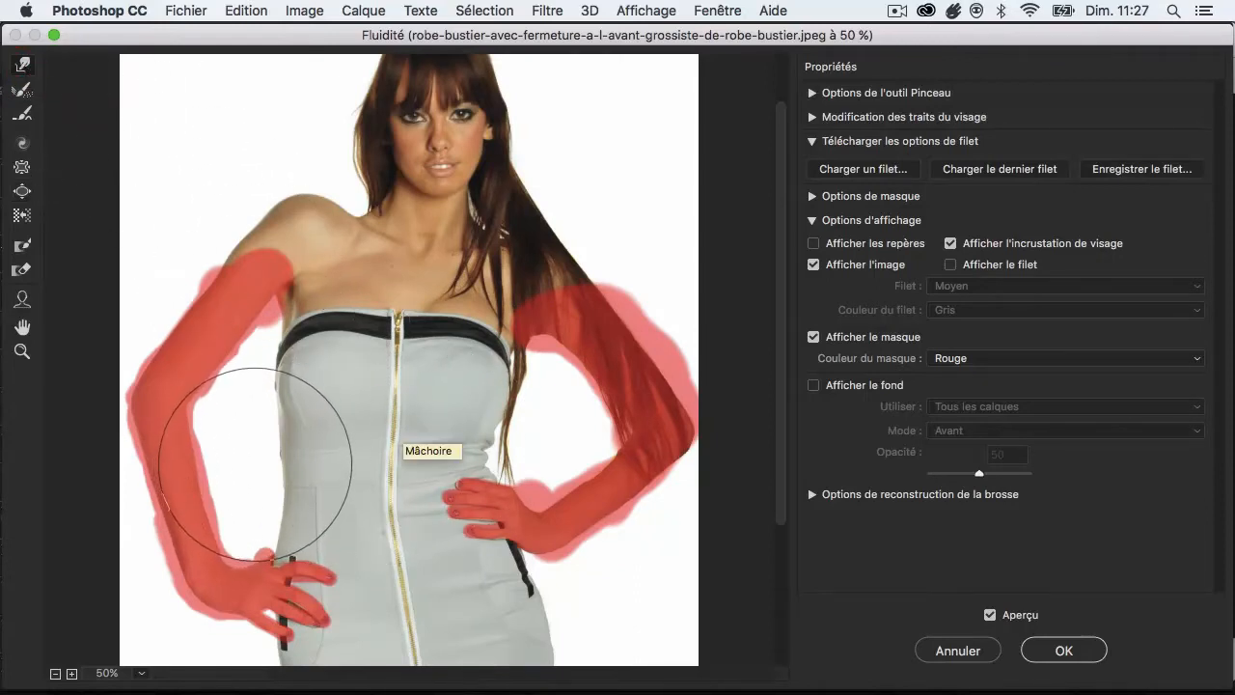
left_click_drag(256, 464, 357, 498)
key("super+z")
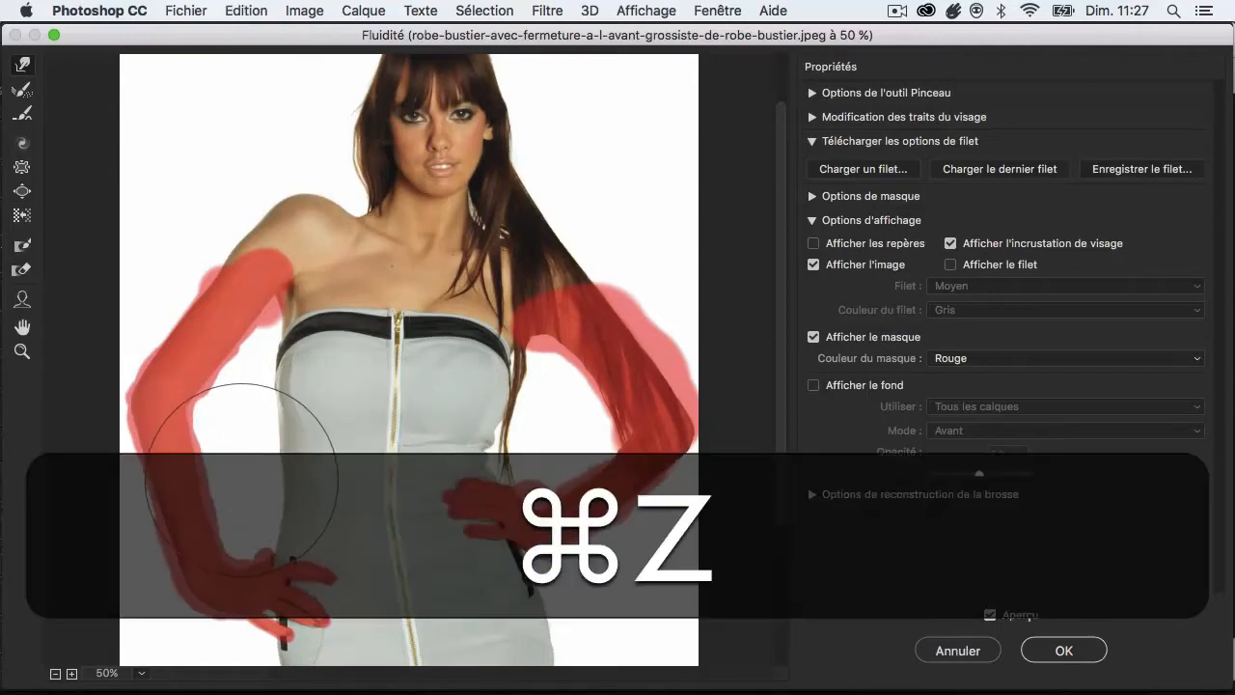
left_click_drag(239, 471, 278, 497)
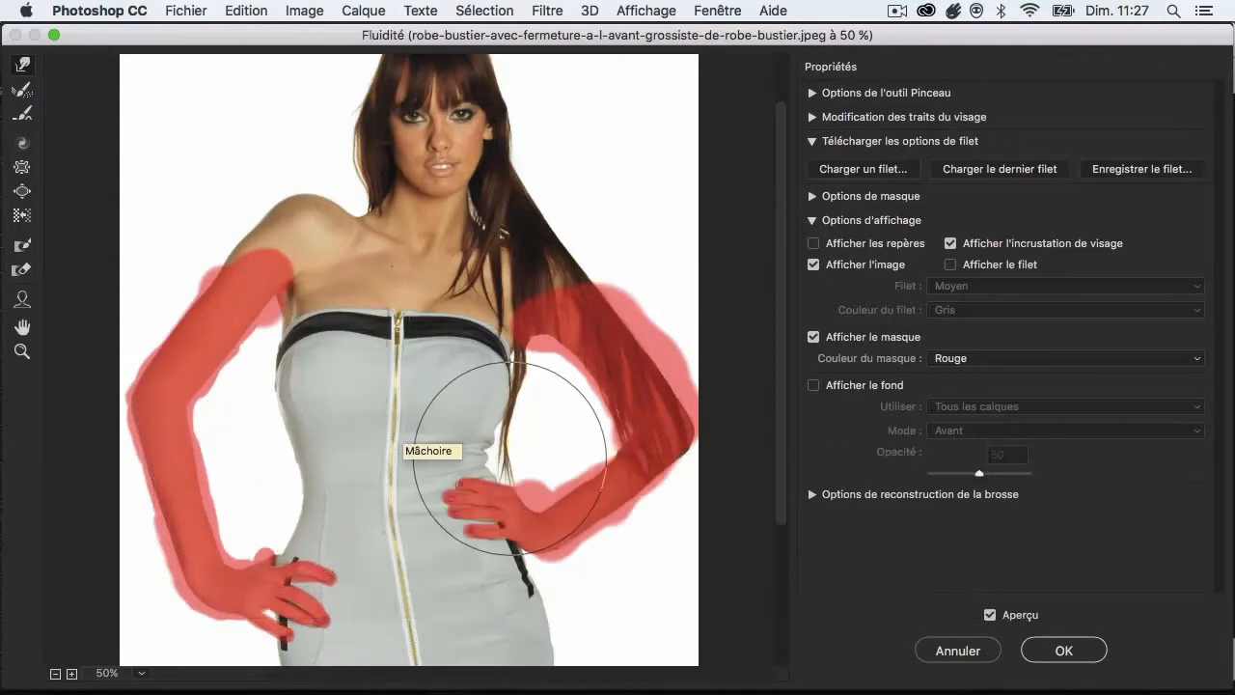
mouse_move(512, 458)
left_mouse_down()
mouse_move(494, 460)
mouse_move(523, 450)
mouse_move(505, 450)
mouse_move(516, 436)
mouse_move(512, 445)
left_mouse_up()
key("super+z")
key("super+z")
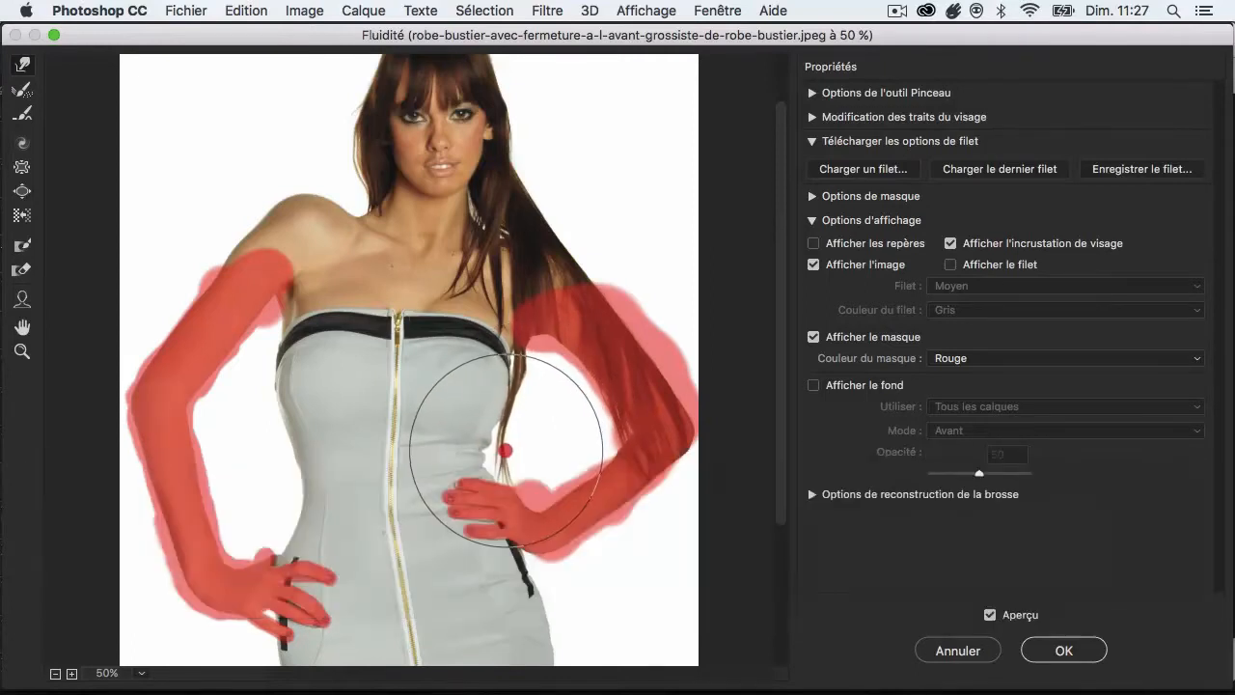
Push both hips of the dress slightly outward with the Forward Warp tool, undoing the strokes that go wrong
key("space")
mouse_move(394, 482)
left_mouse_down()
mouse_move(344, 350)
mouse_move(289, 357)
left_mouse_up()
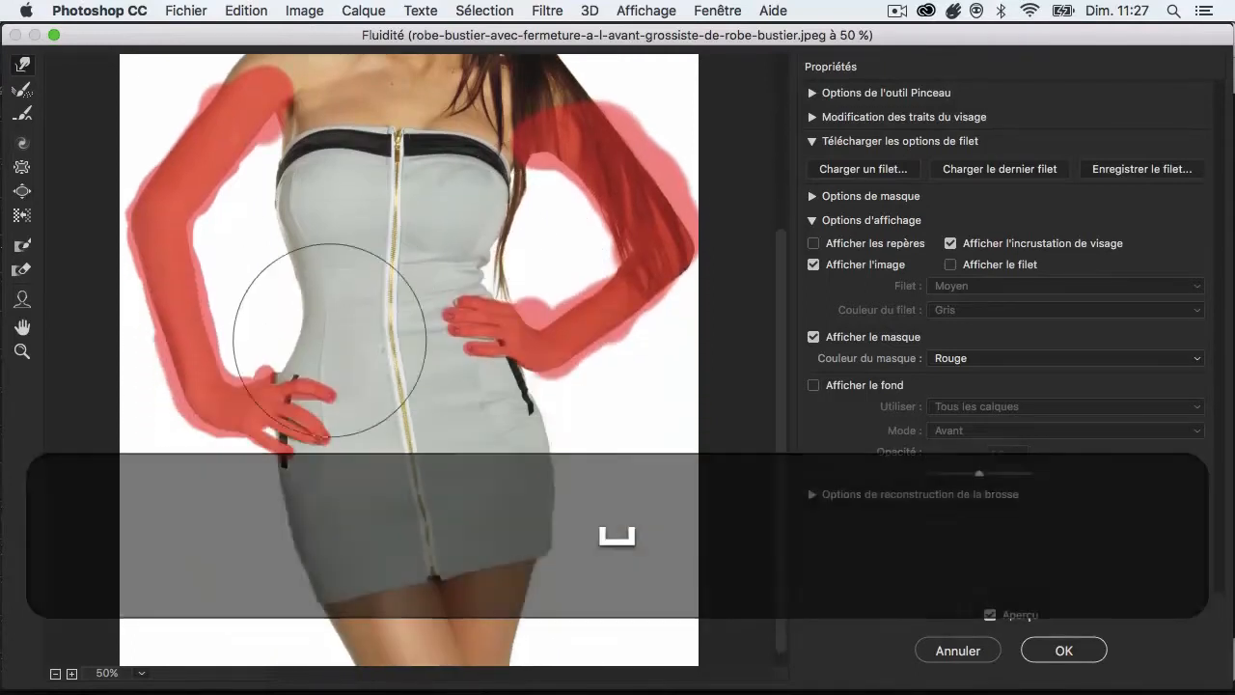
left_click(295, 476)
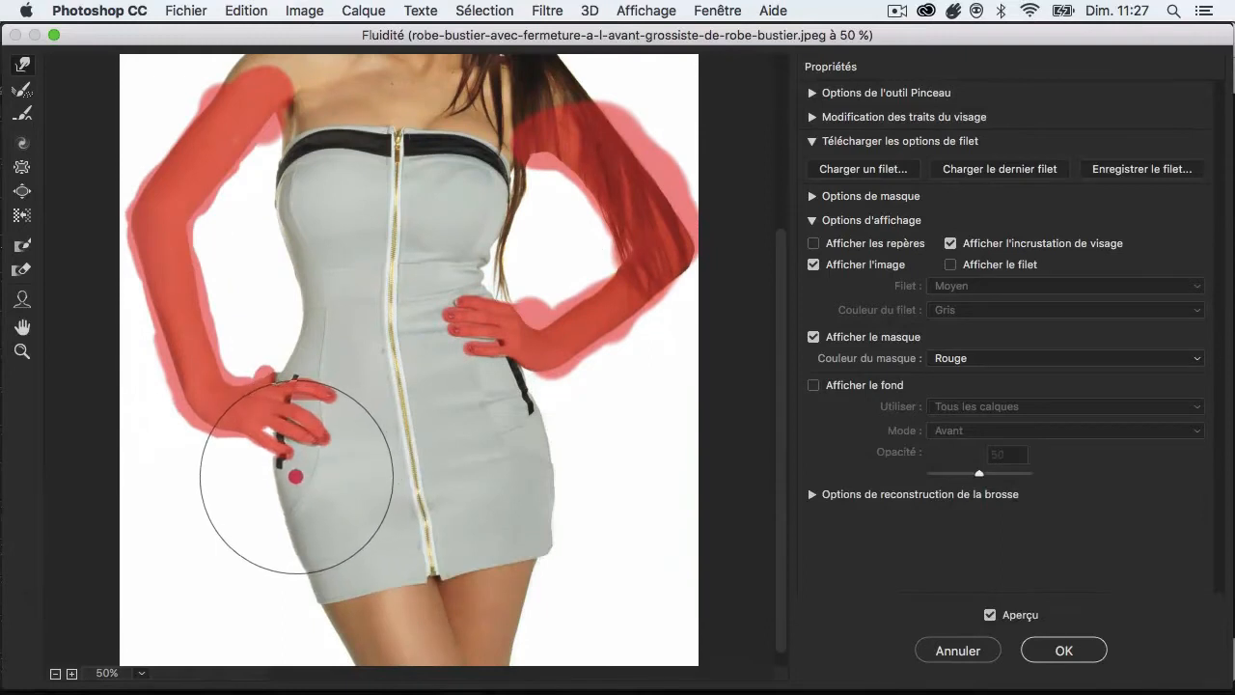
key("super+z")
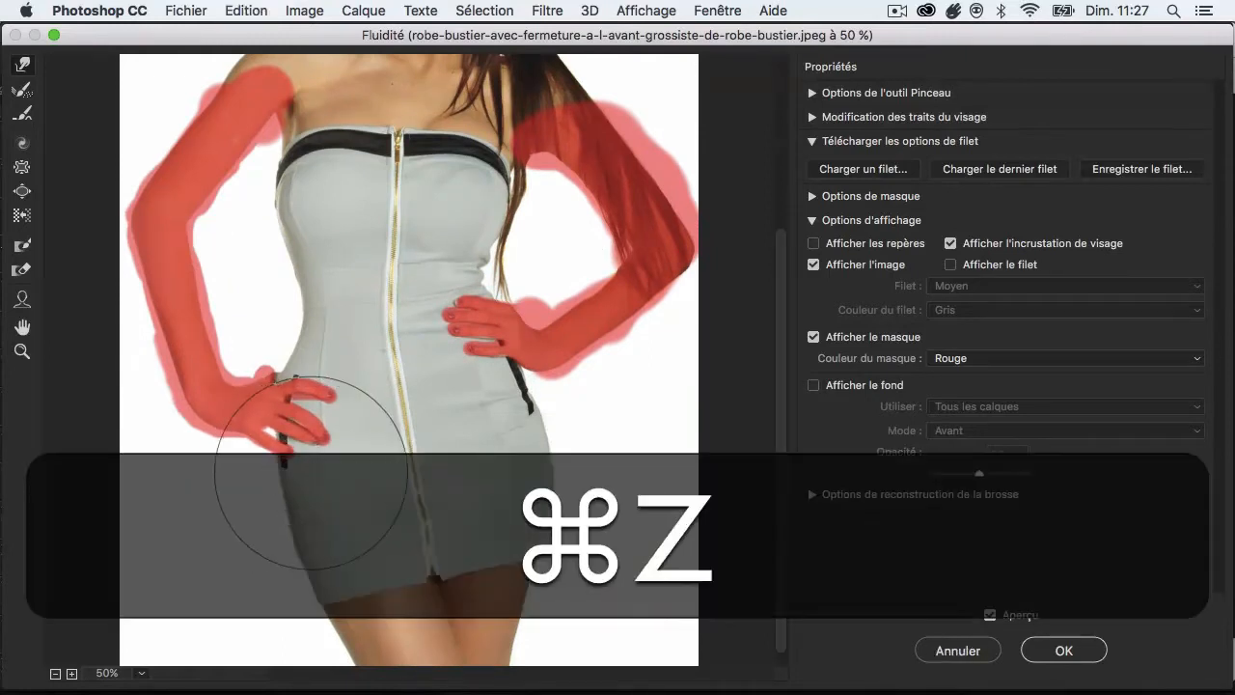
left_click(310, 473)
left_click(516, 424)
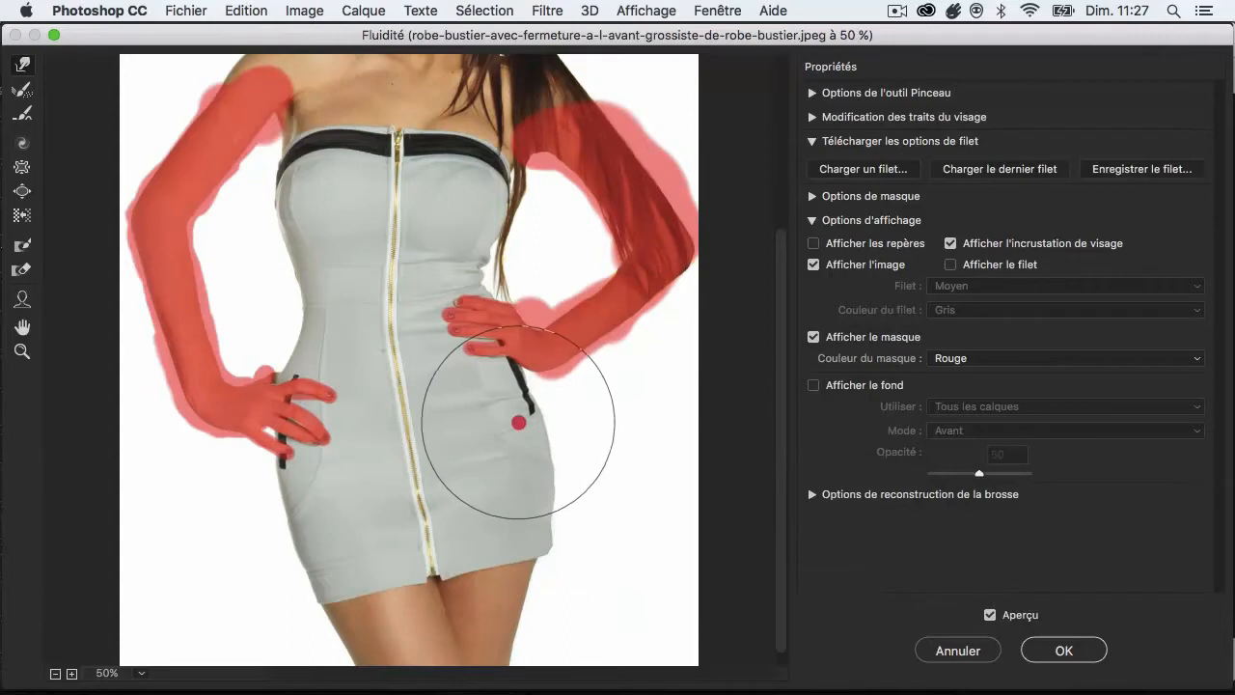
key("super+z")
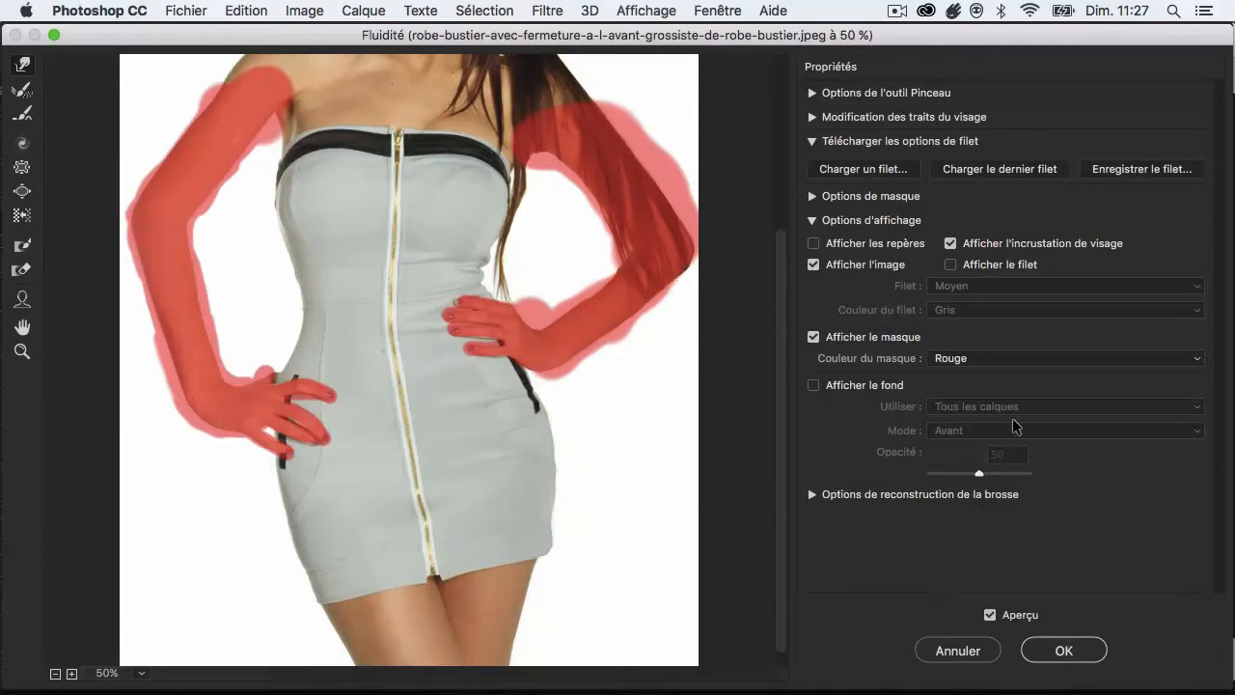
Check the reshaped figure and apply the Liquify changes to the image
key("space")
mouse_move(482, 251)
left_mouse_down()
mouse_move(482, 477)
mouse_move(487, 268)
left_mouse_up()
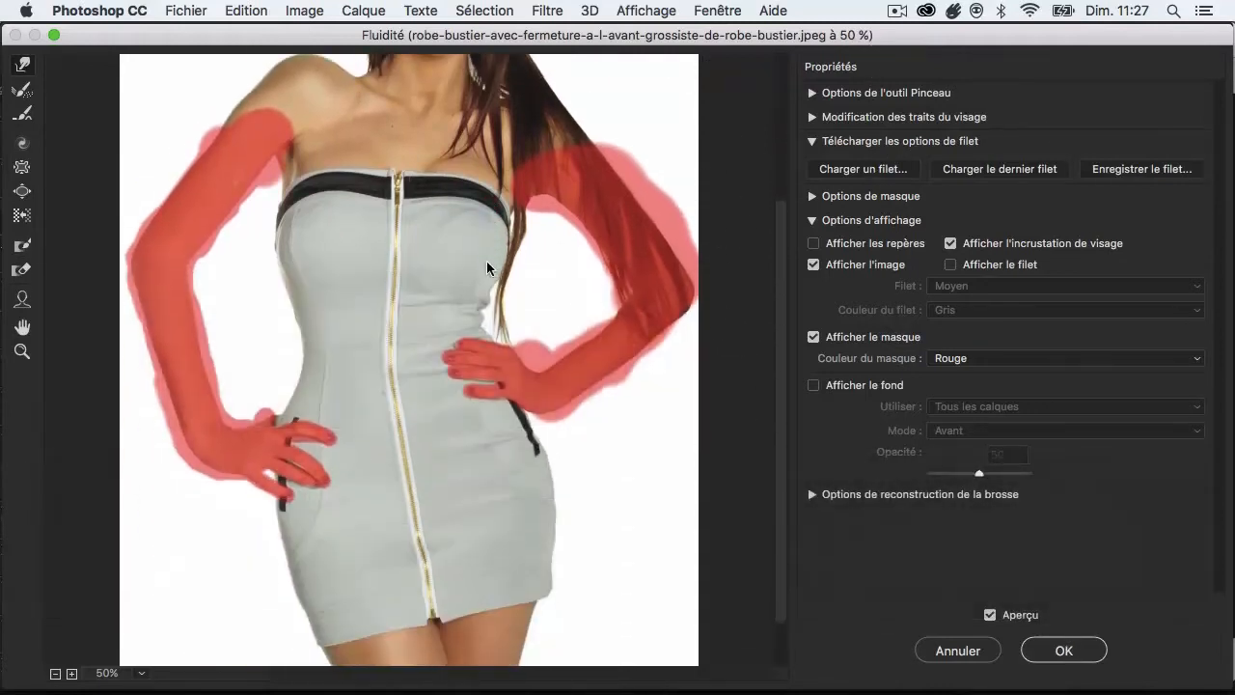
left_click(1059, 650)
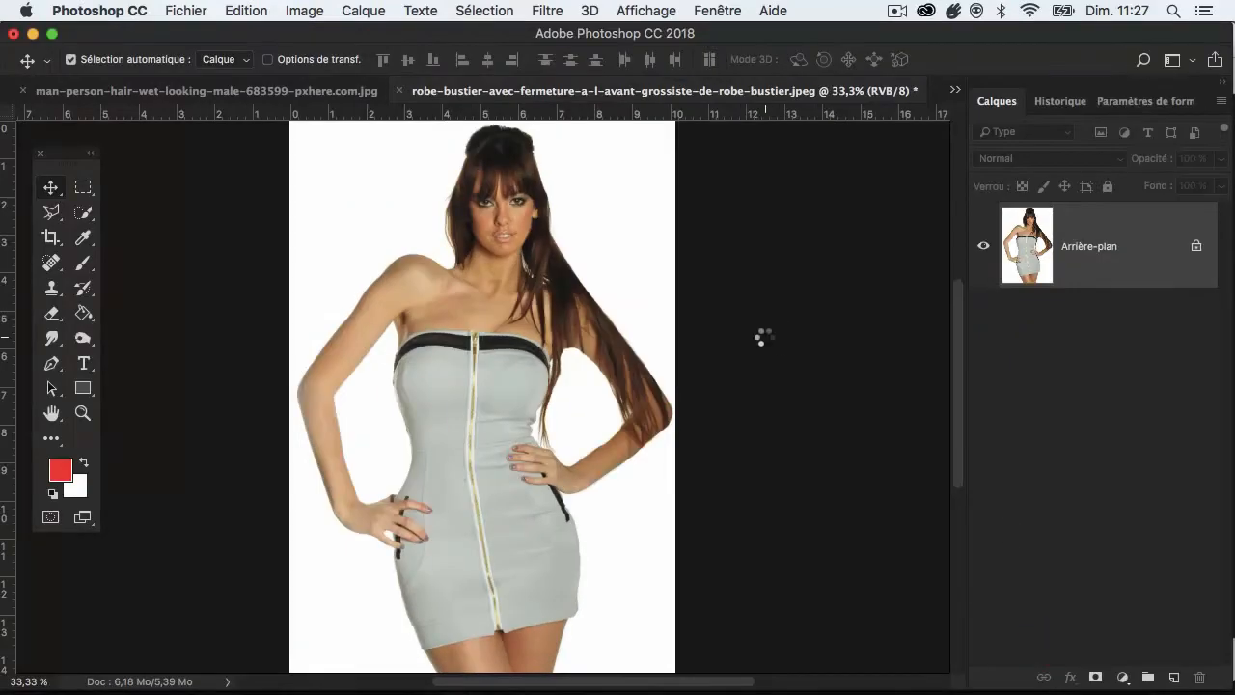
Compare the photo before and after retouching by repeatedly undoing and redoing the Liquify filter
key("super+z")
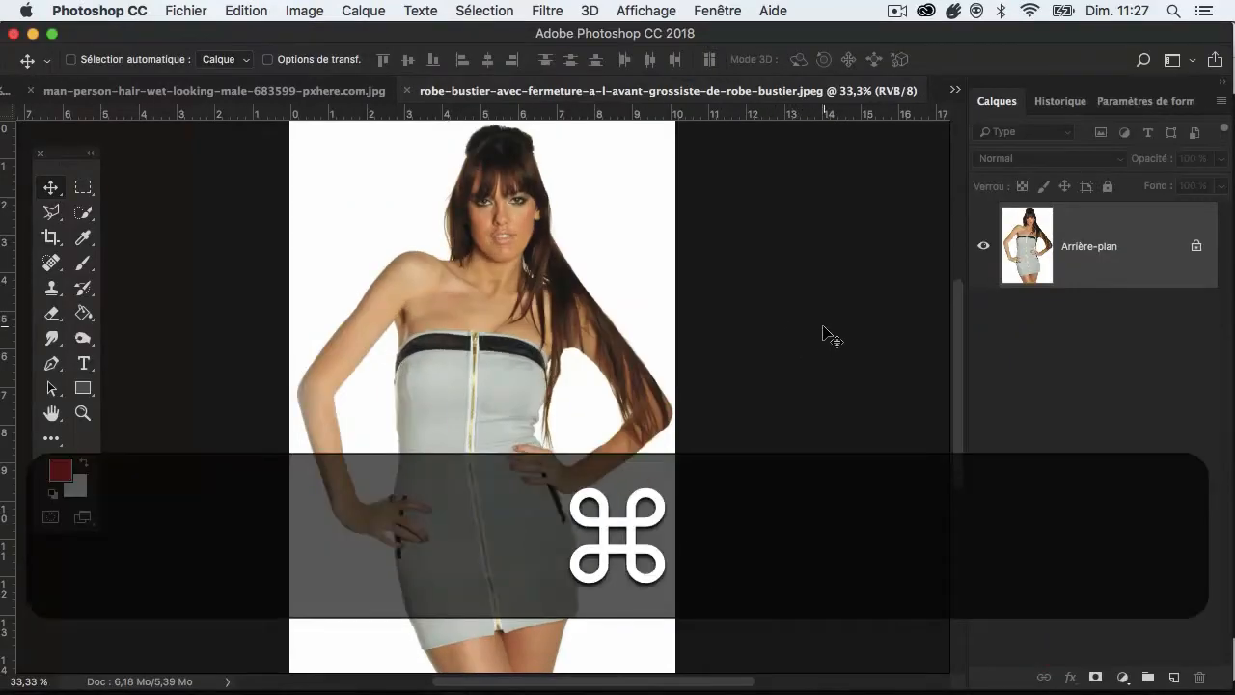
key("super+z")
key("super+z")
key("super+z")
key("super+z")
key("super+z")
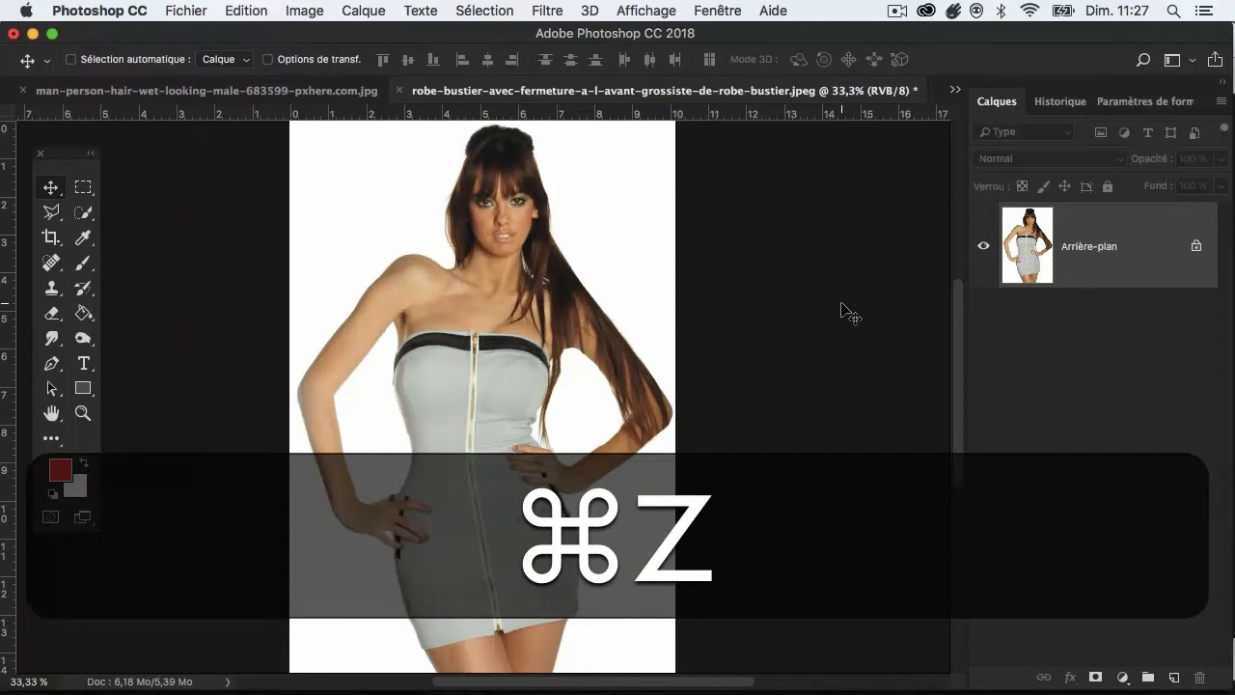
key("super+z")
key("super+z")
key("super+z")
key("super+z")
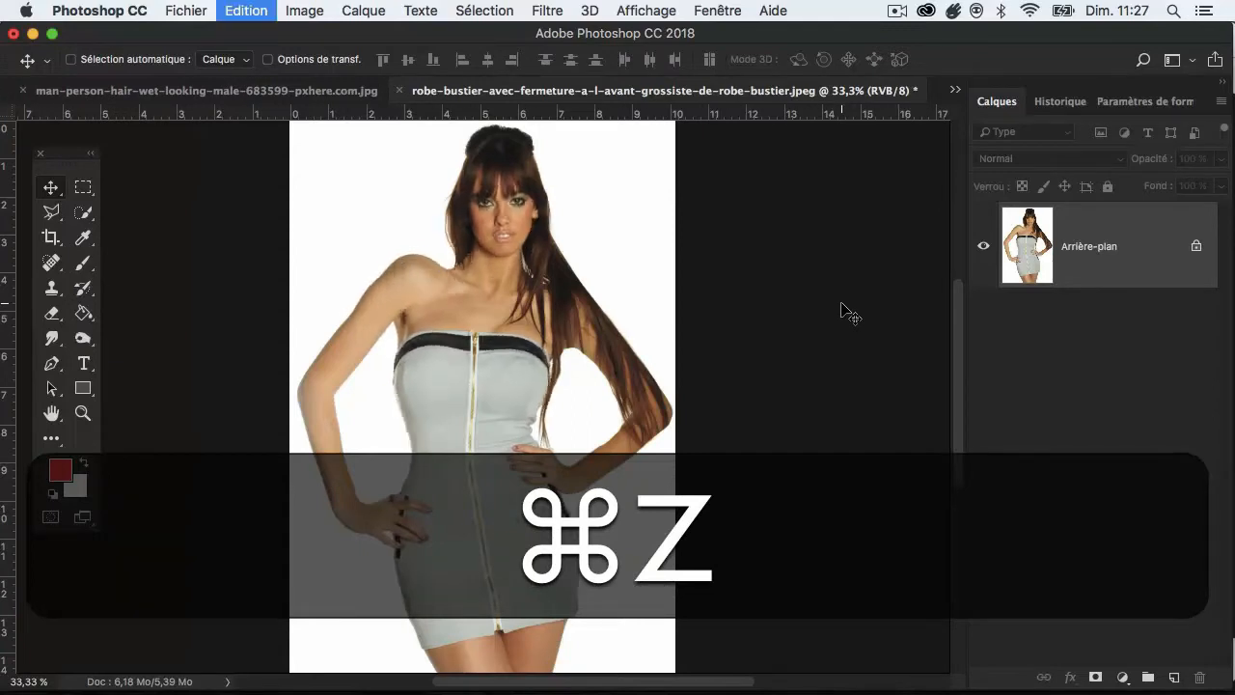
key("super+z")
key("super+z")
key("super+z")
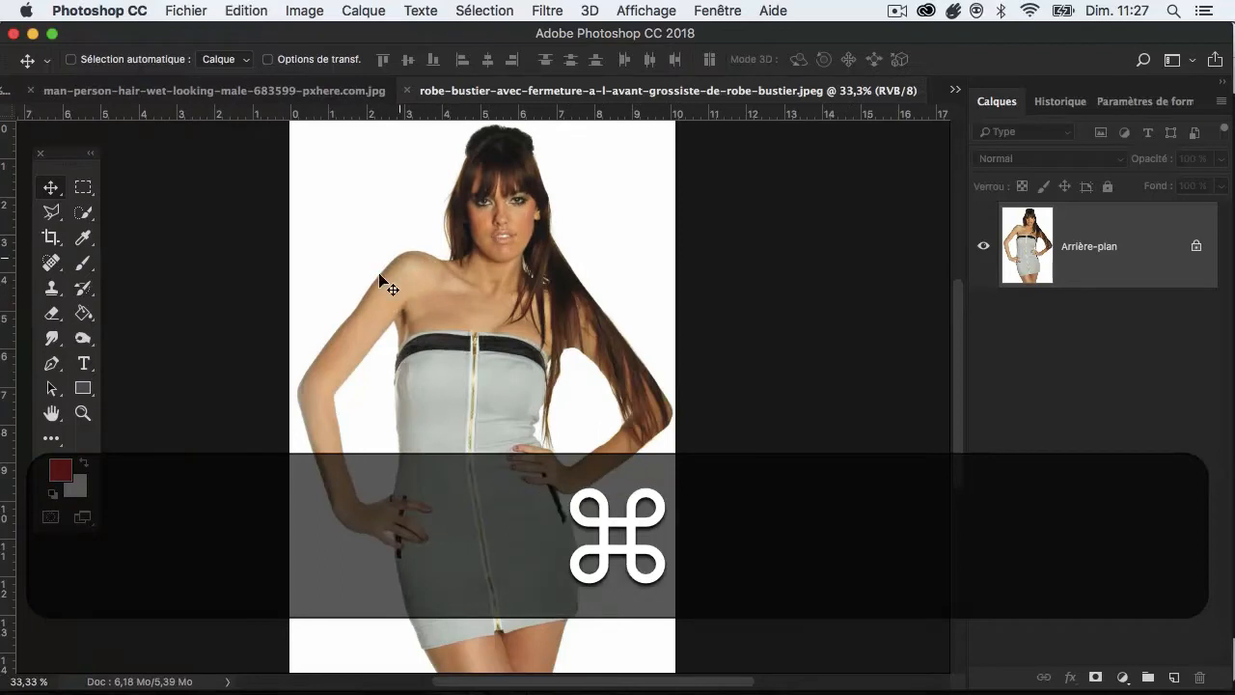
key("super+z")
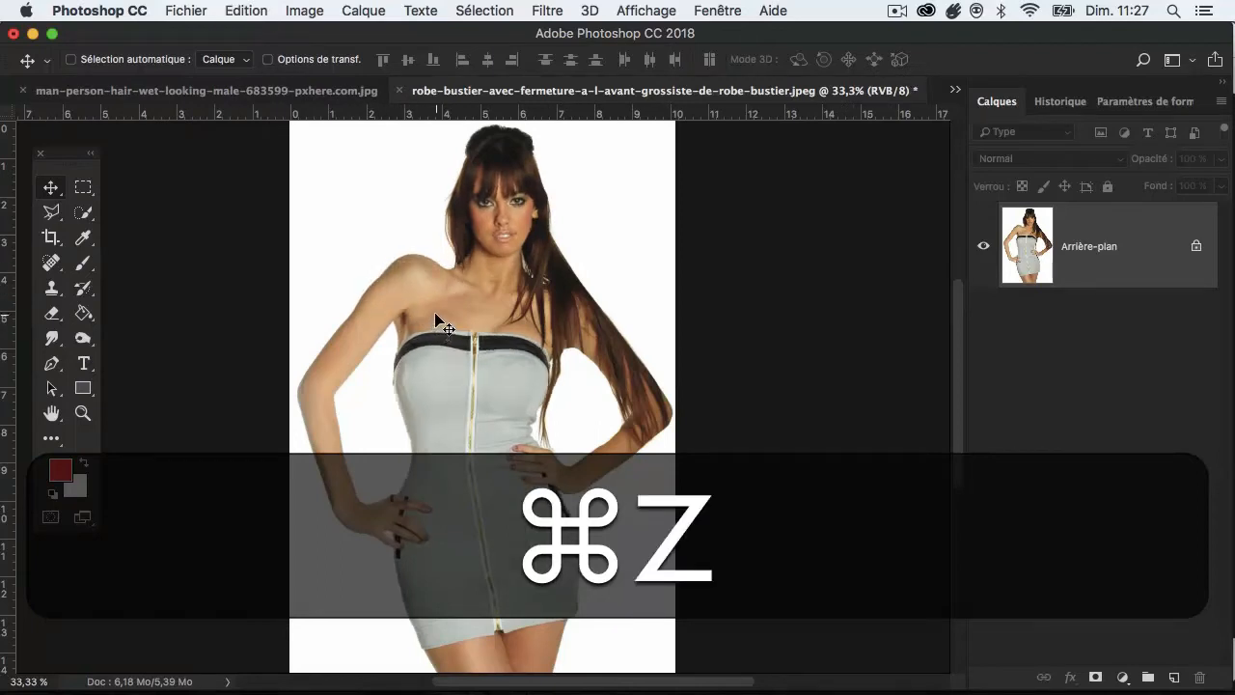
key("super+z")
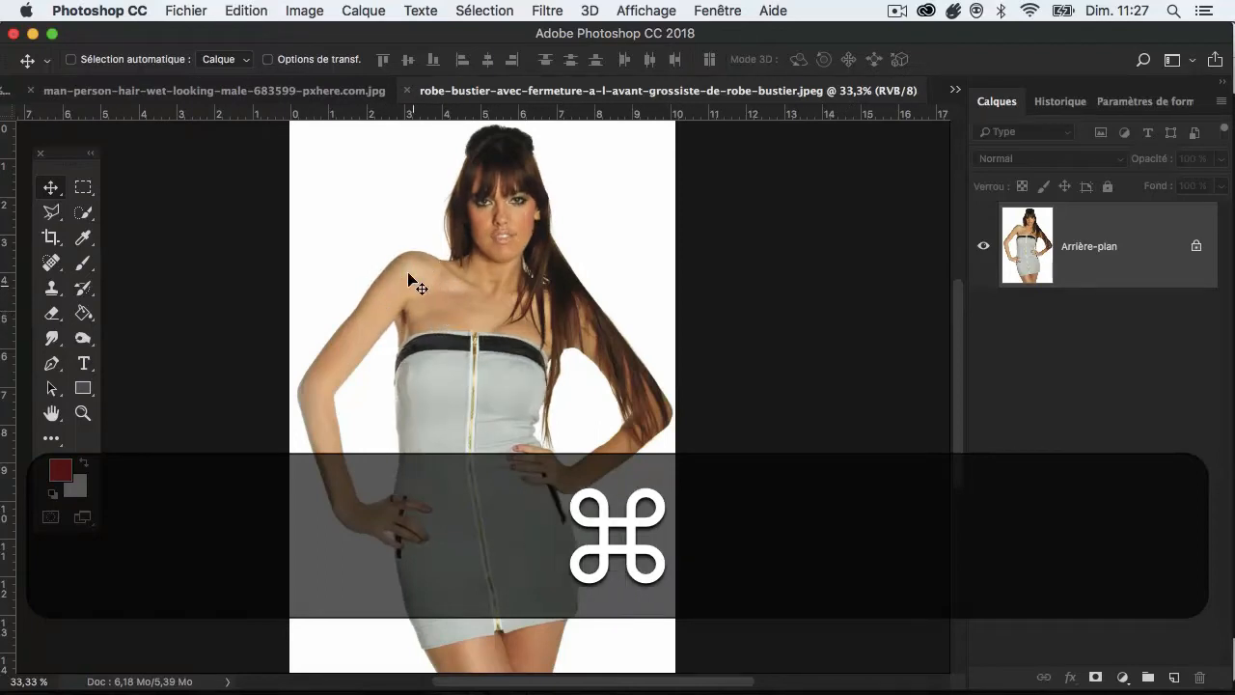
key("super+z")
key("super+z")
key("super+z")
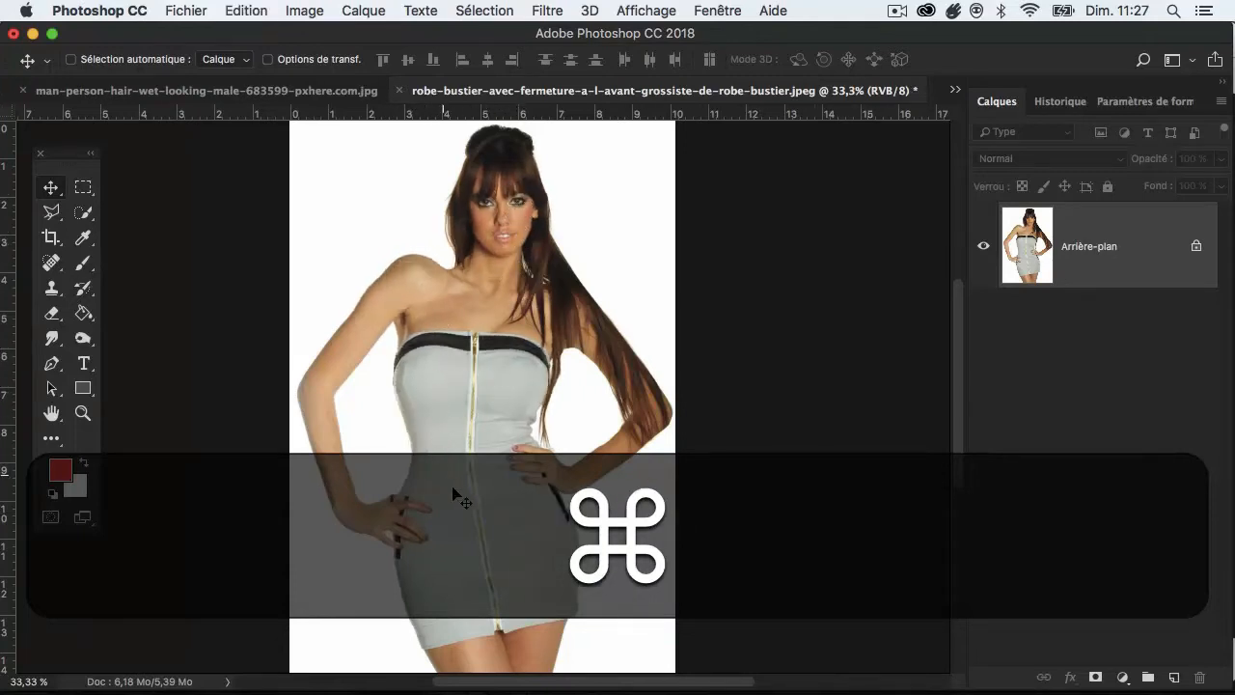
Toggle the last Liquify edit off and on to compare the dress photo's original and reshaped silhouettes
key("super+z")
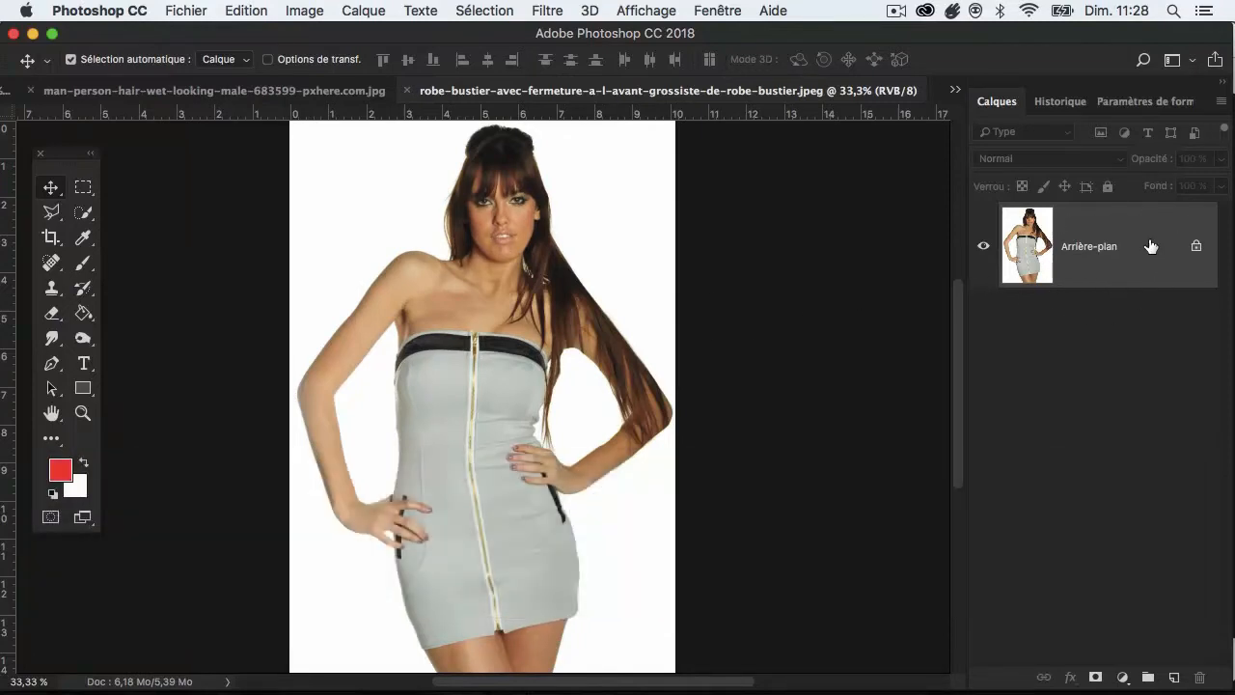
key("super+z")
key("super+z")
key("super+z")
key("super+z")
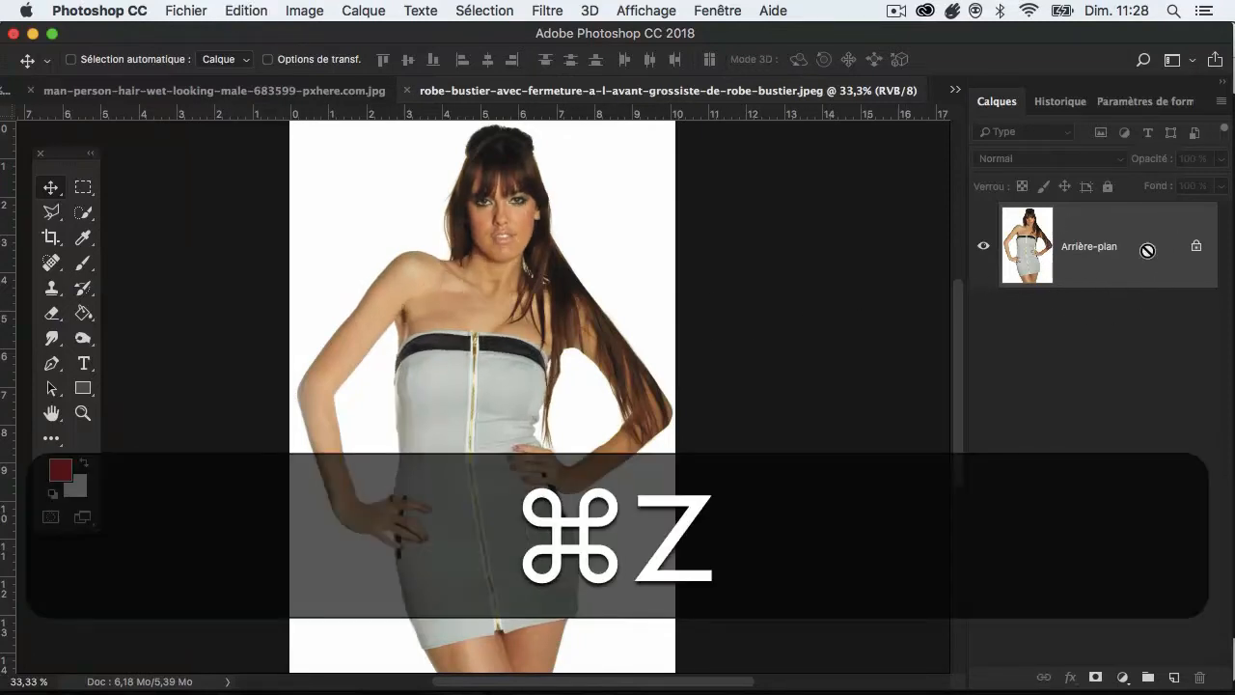
key("super+z")
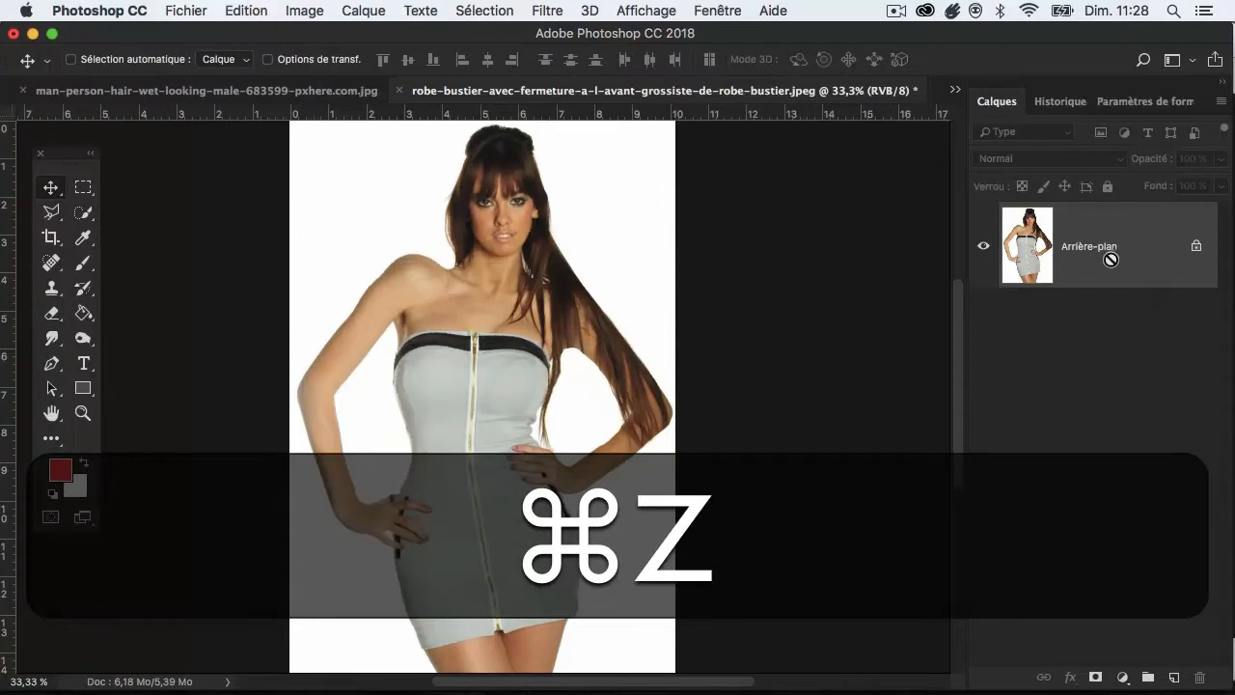
key("super+z")
key("super+z")
key("super+z")
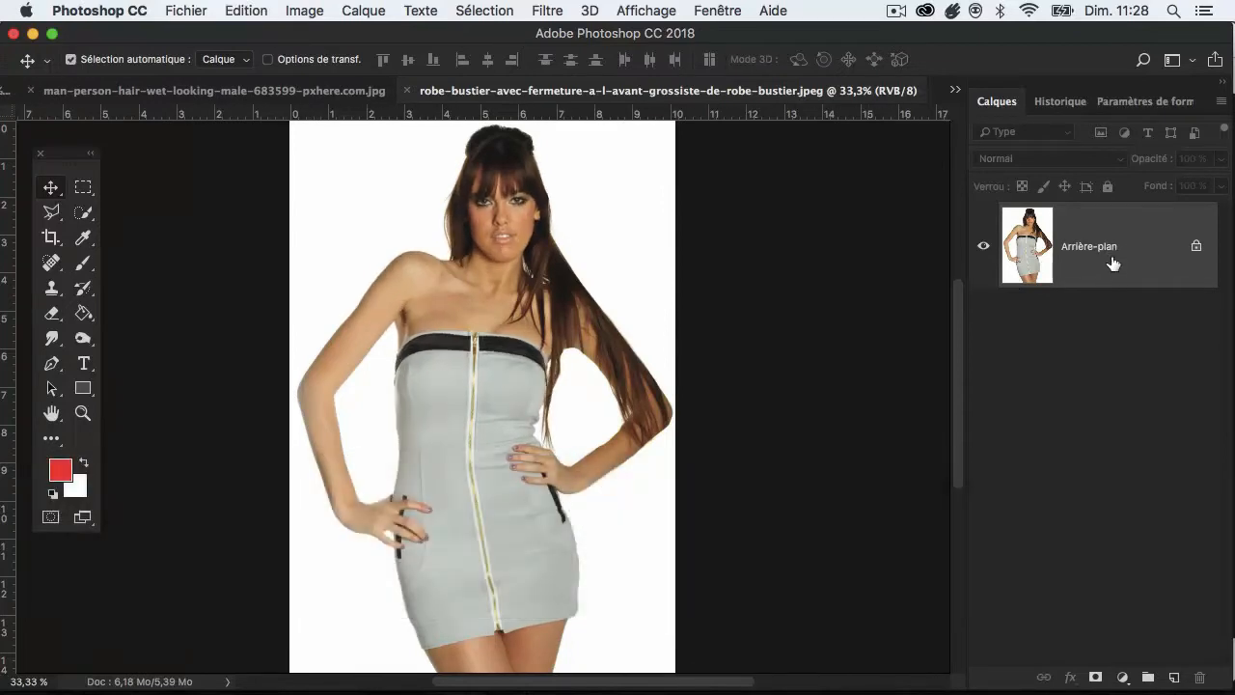
key("super+z")
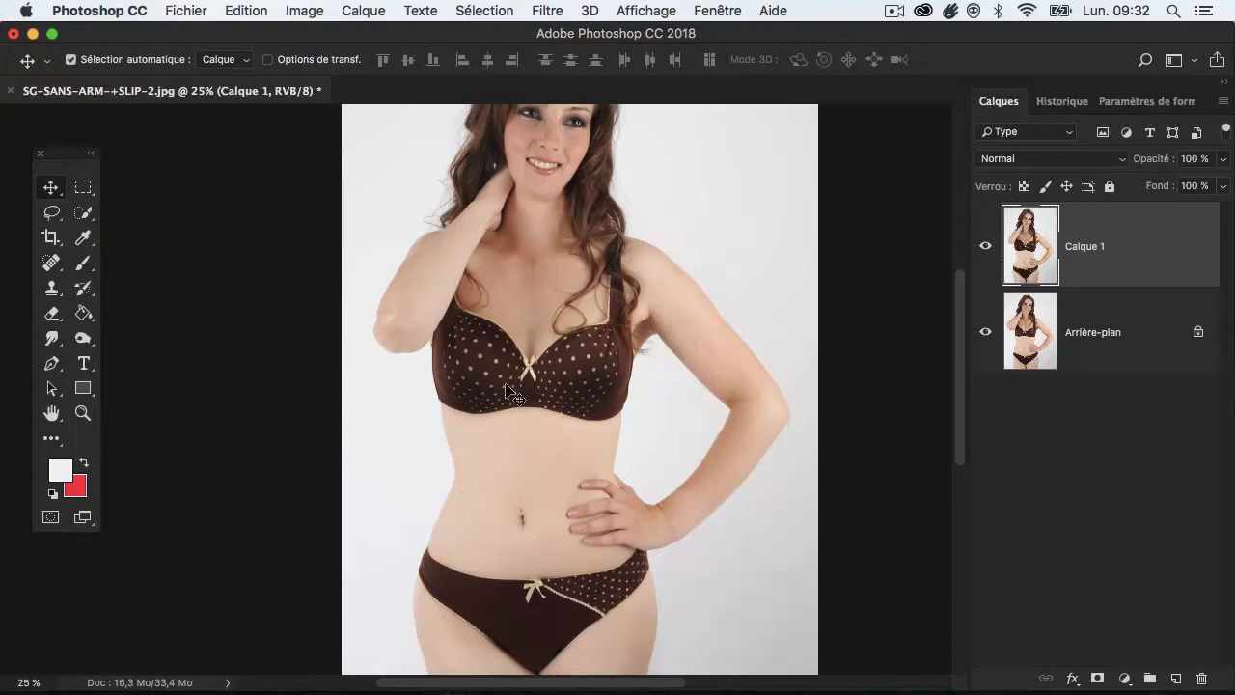
Compare the retouched lingerie photo with the original by repeatedly hiding and showing the Calque 1 layer
left_click(985, 246)
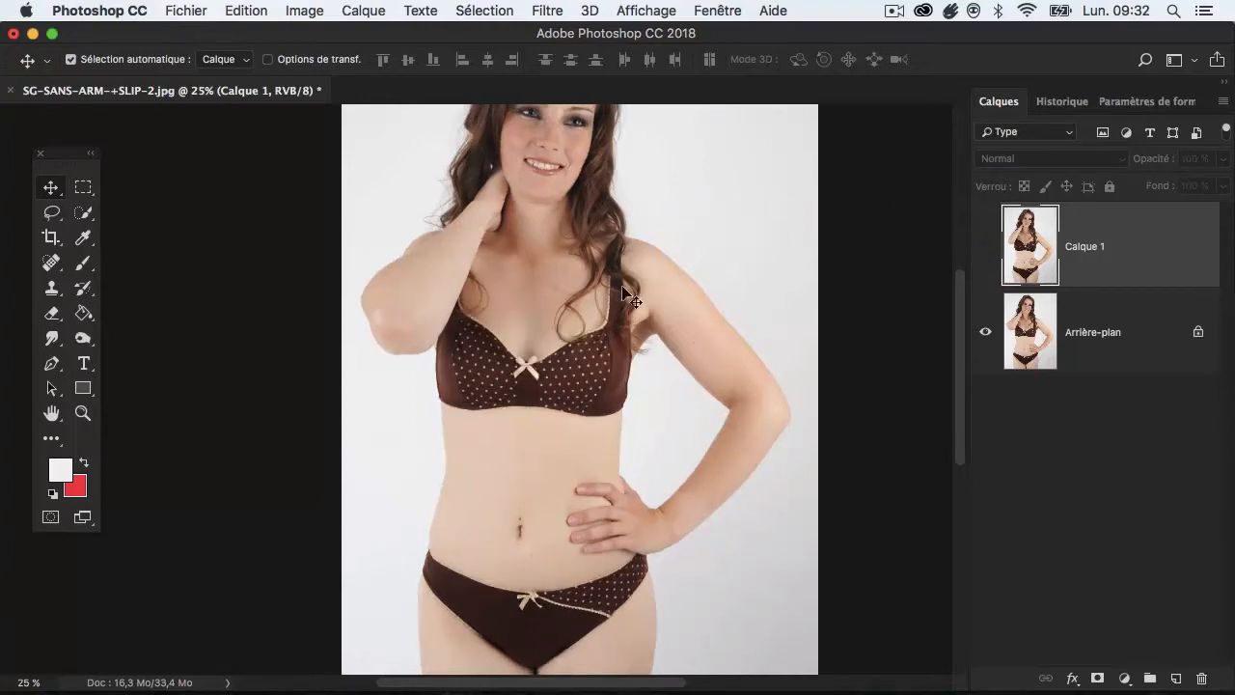
left_click(985, 247)
left_click(986, 247)
left_click(985, 247)
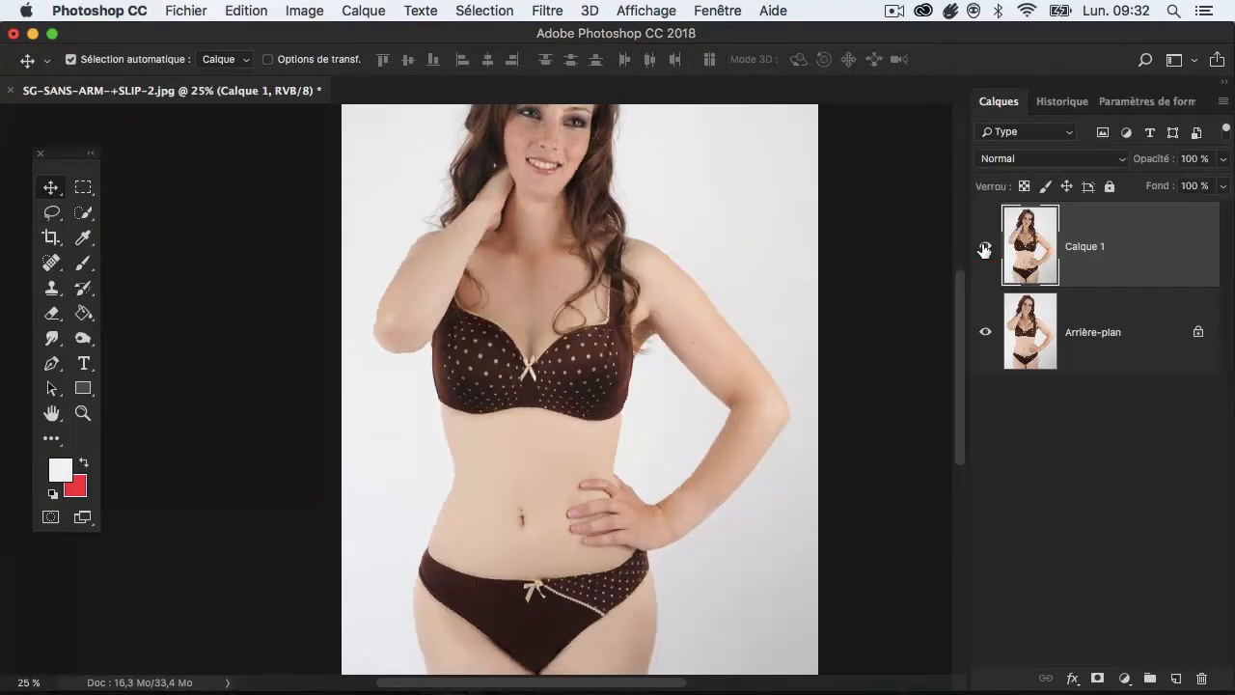
left_click(985, 247)
left_click(985, 247)
left_click(985, 247)
left_click(985, 247)
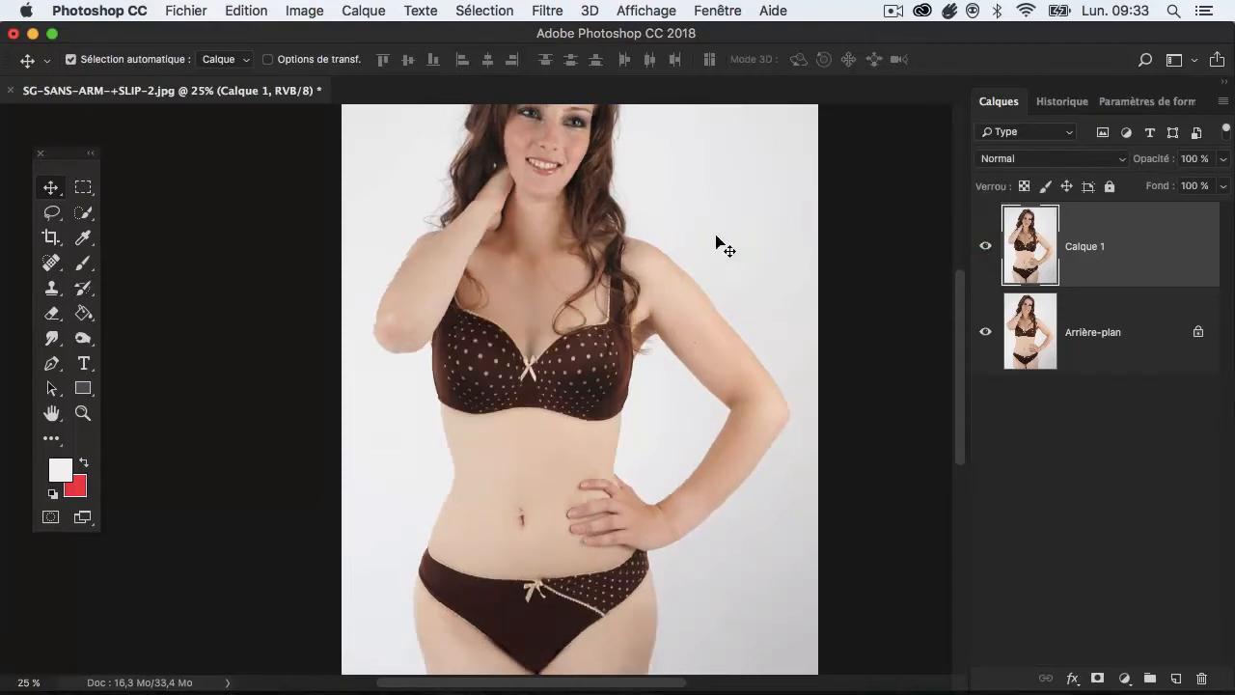
left_click(985, 247)
left_click(985, 247)
left_click(985, 248)
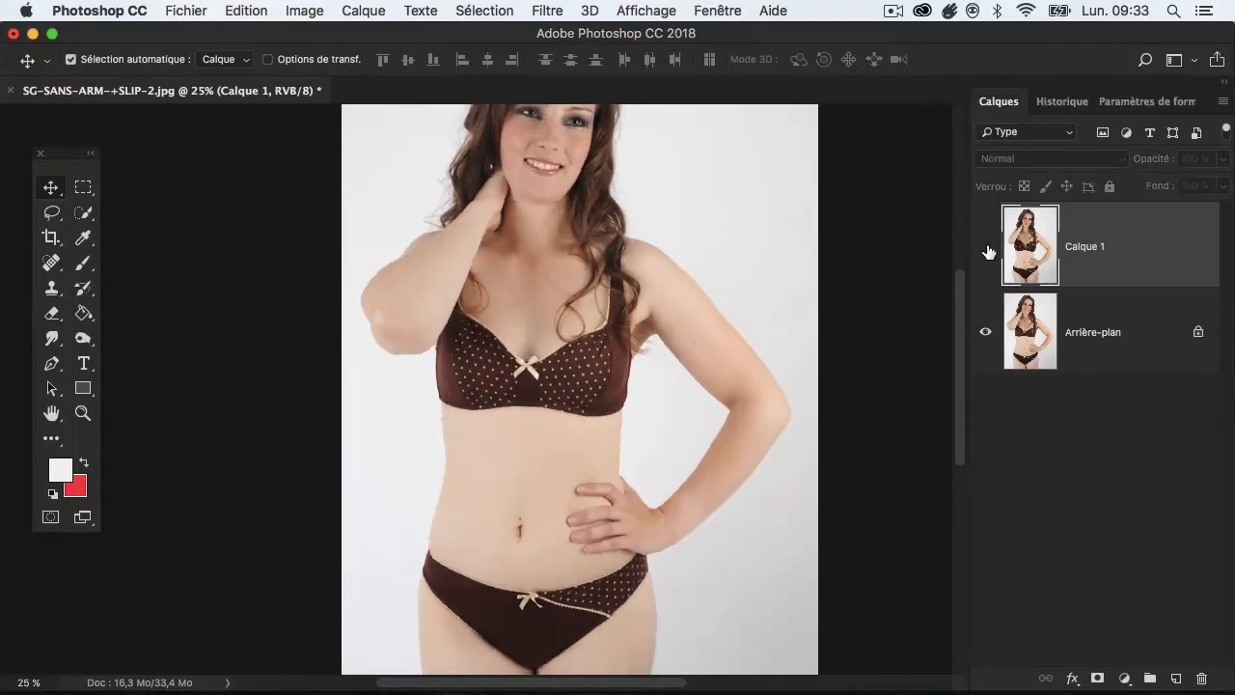
left_click(985, 248)
left_click(985, 247)
left_click(985, 247)
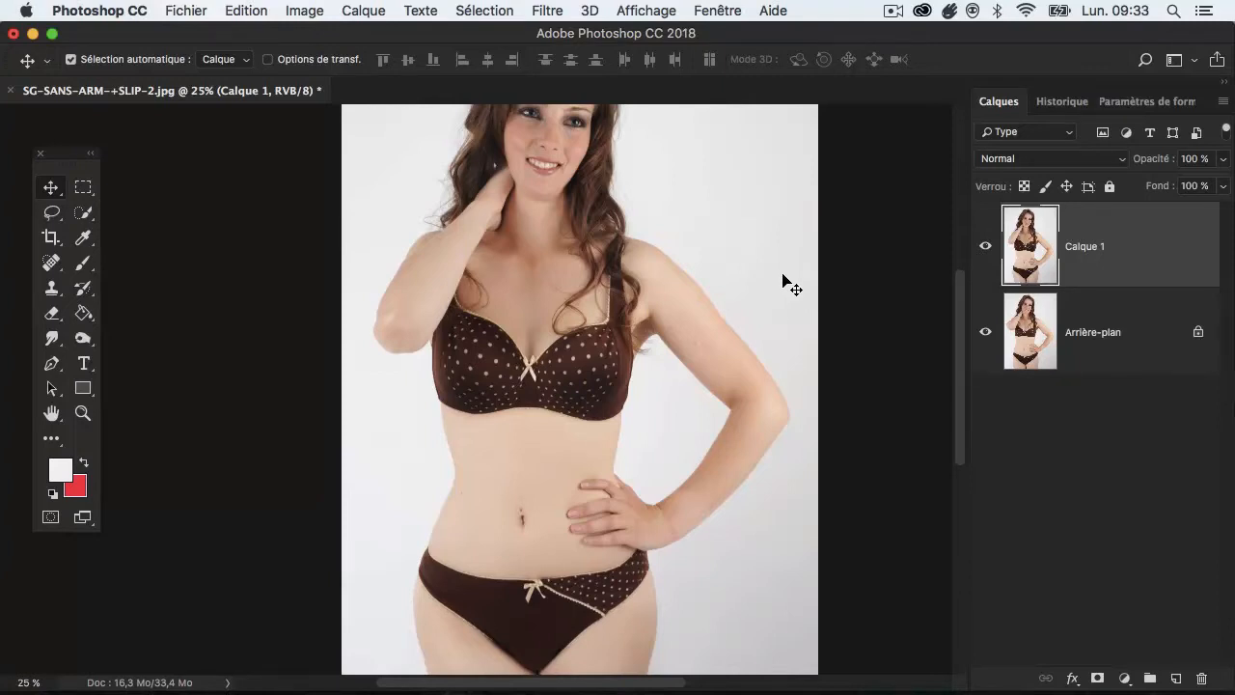
left_click(985, 245)
left_click(986, 248)
left_click(986, 248)
left_click(986, 248)
Delete the retouched Calque 1 layer, keeping only the Arrière-plan layer
left_click_drag(1140, 284, 1202, 677)
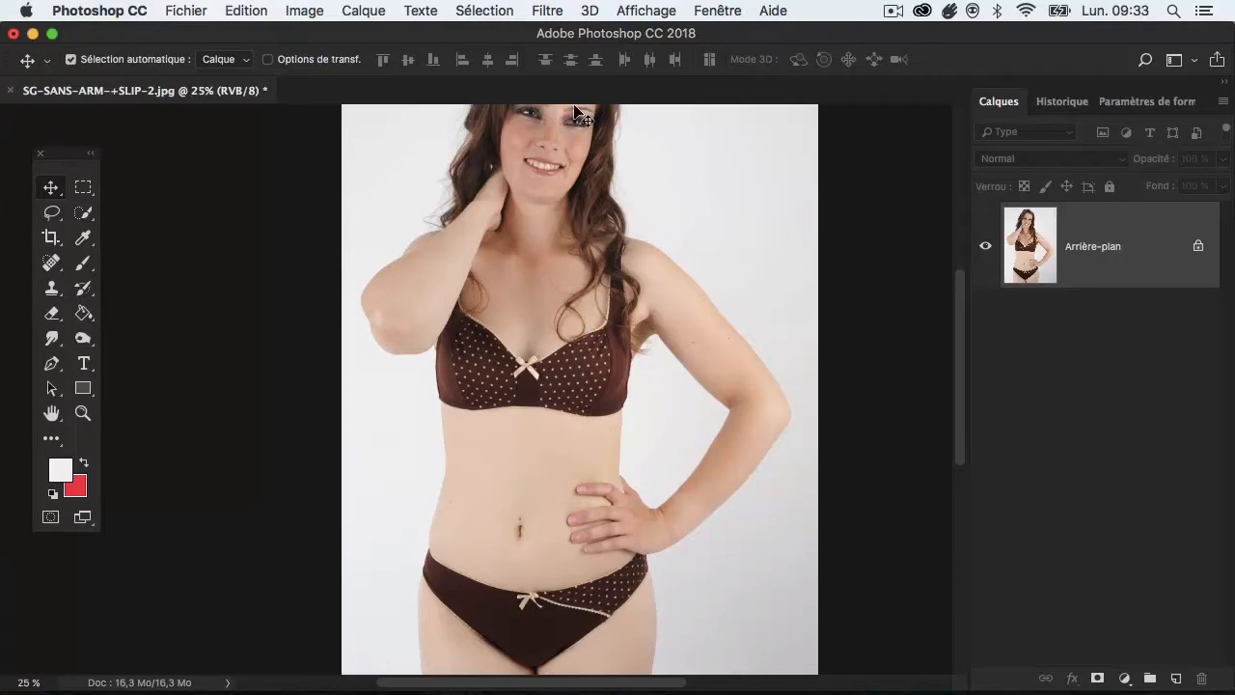
left_click(546, 13)
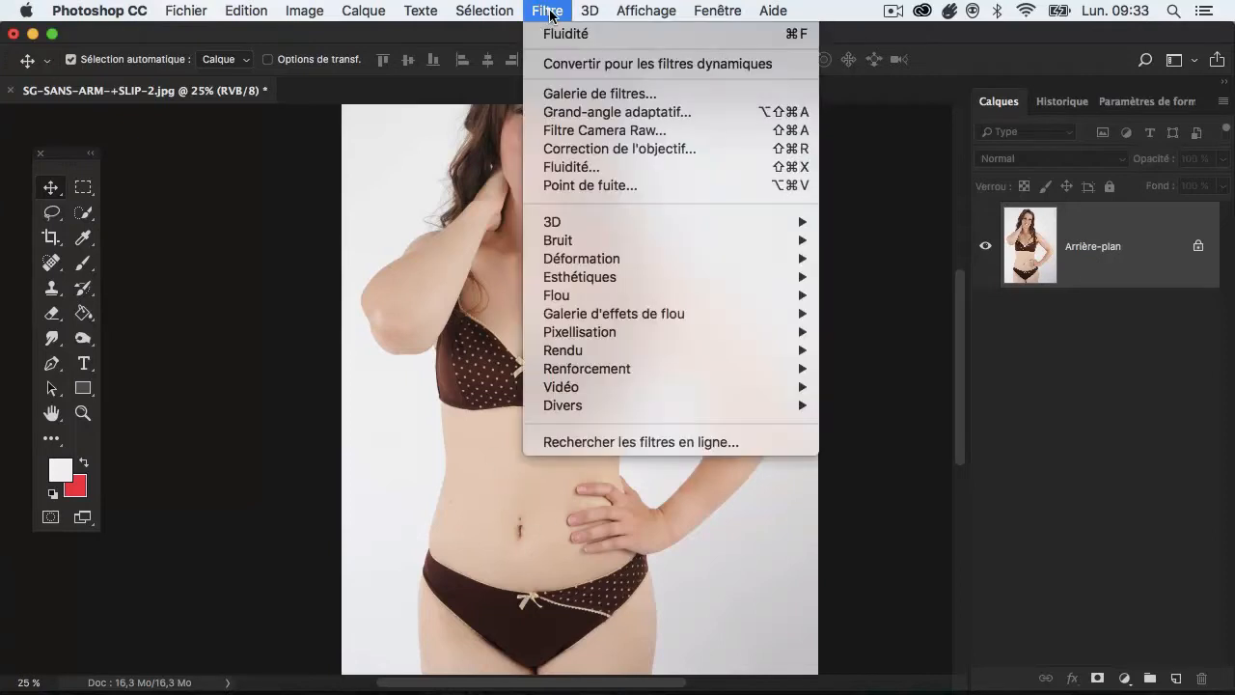
left_click(588, 168)
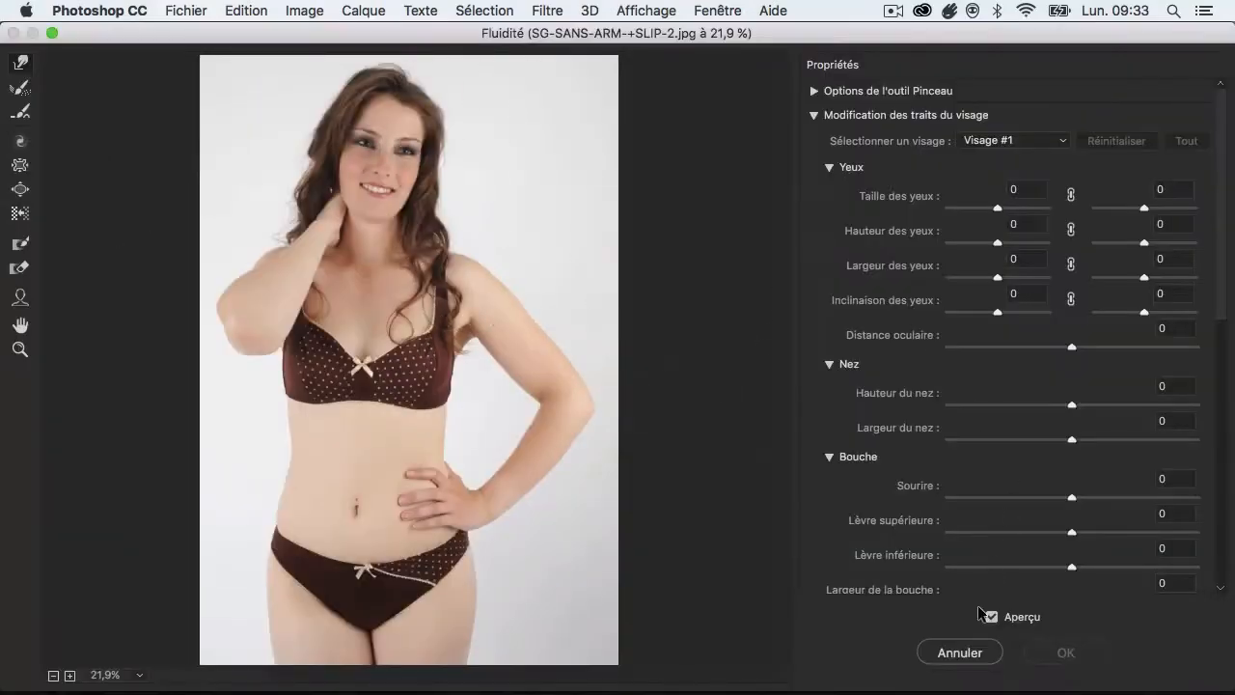
left_click(963, 652)
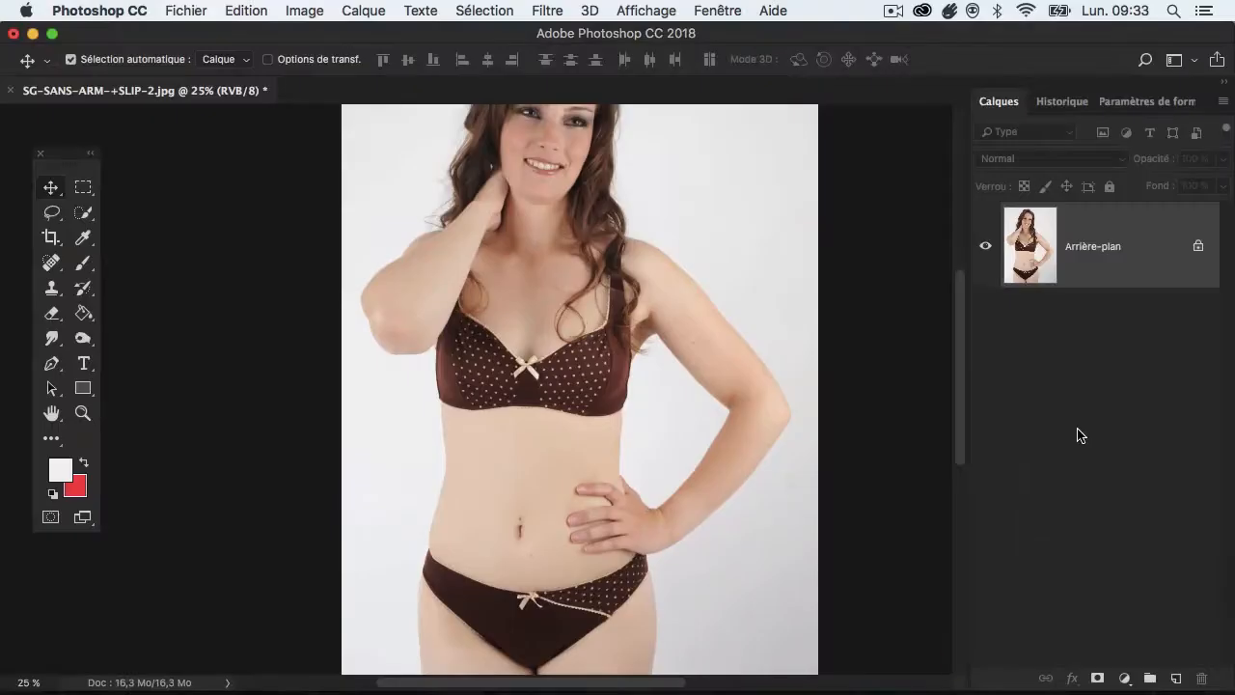
Duplicate the Arrière-plan layer and open the Liquify filter (Fluidité) on the copy
key("super+j")
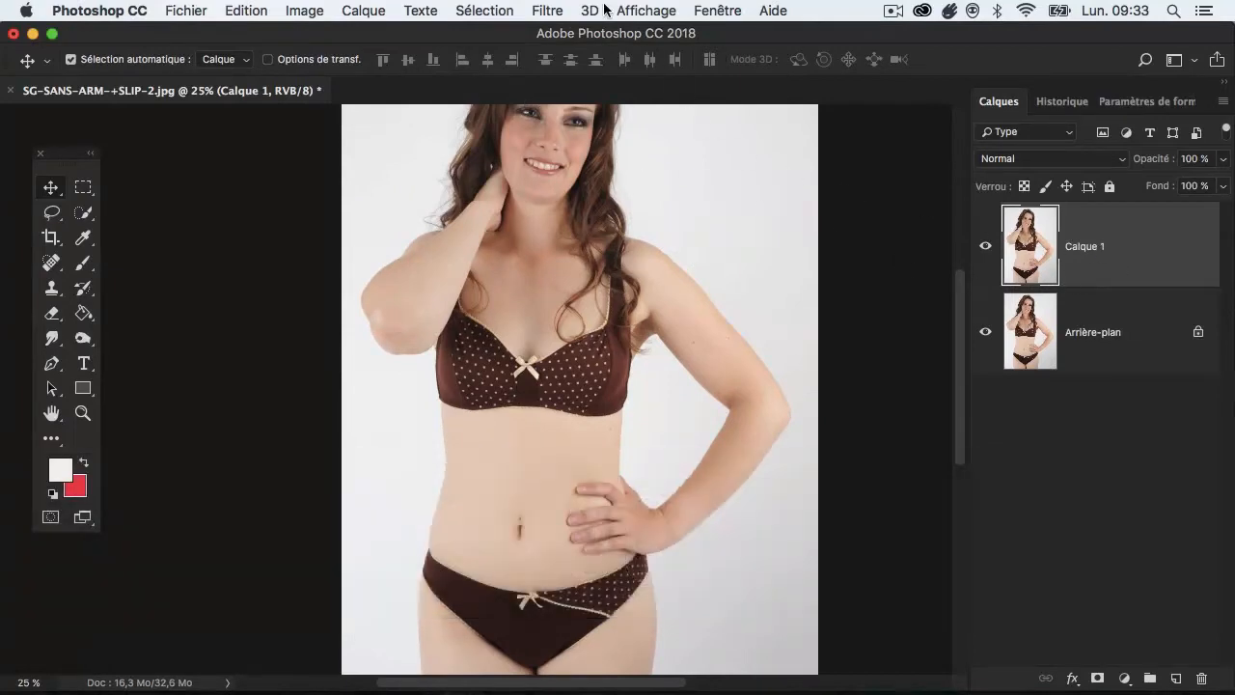
left_click(537, 8)
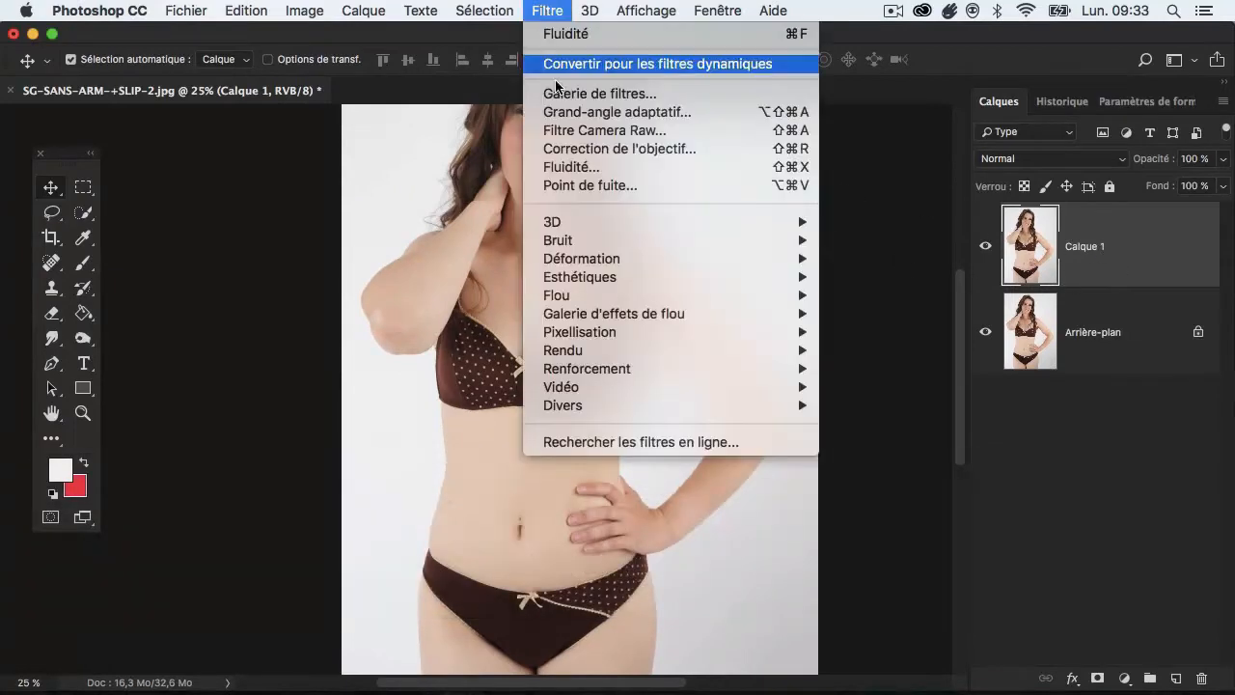
left_click(585, 171)
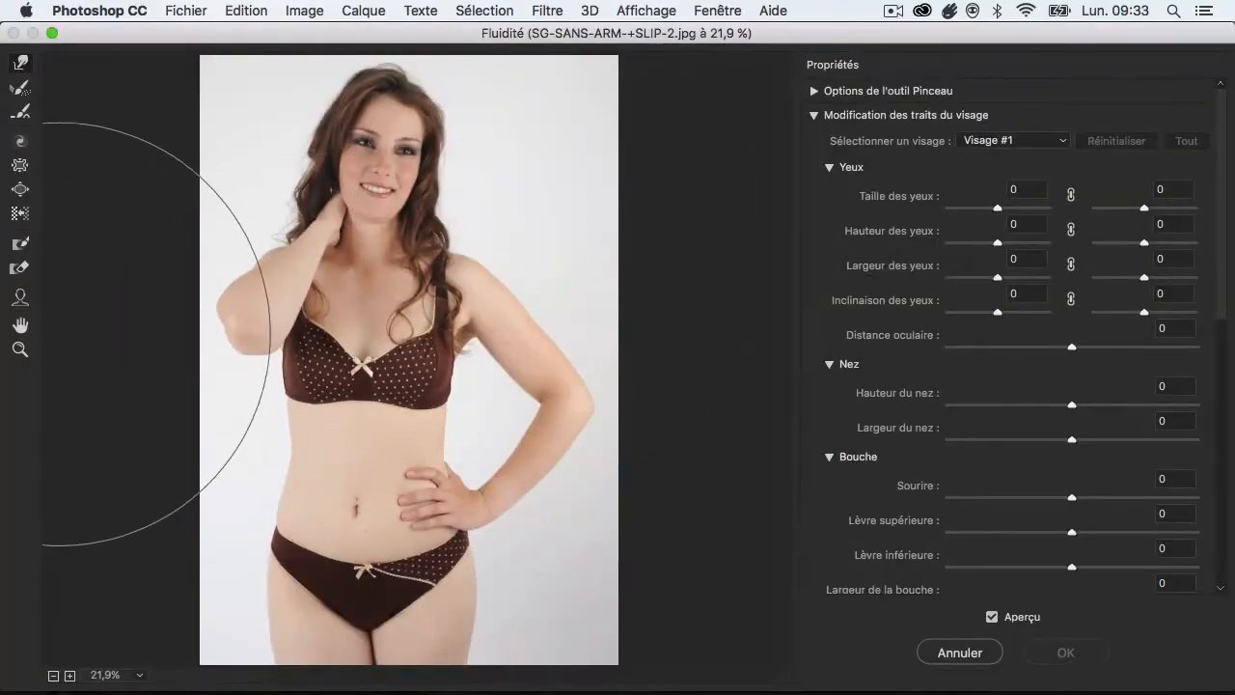
Enlarge the woman's eyes with the Face tool to sizes 29 and 40, and set the second eye's tilt to -60
left_click(19, 350)
left_click(381, 169)
left_click(444, 123)
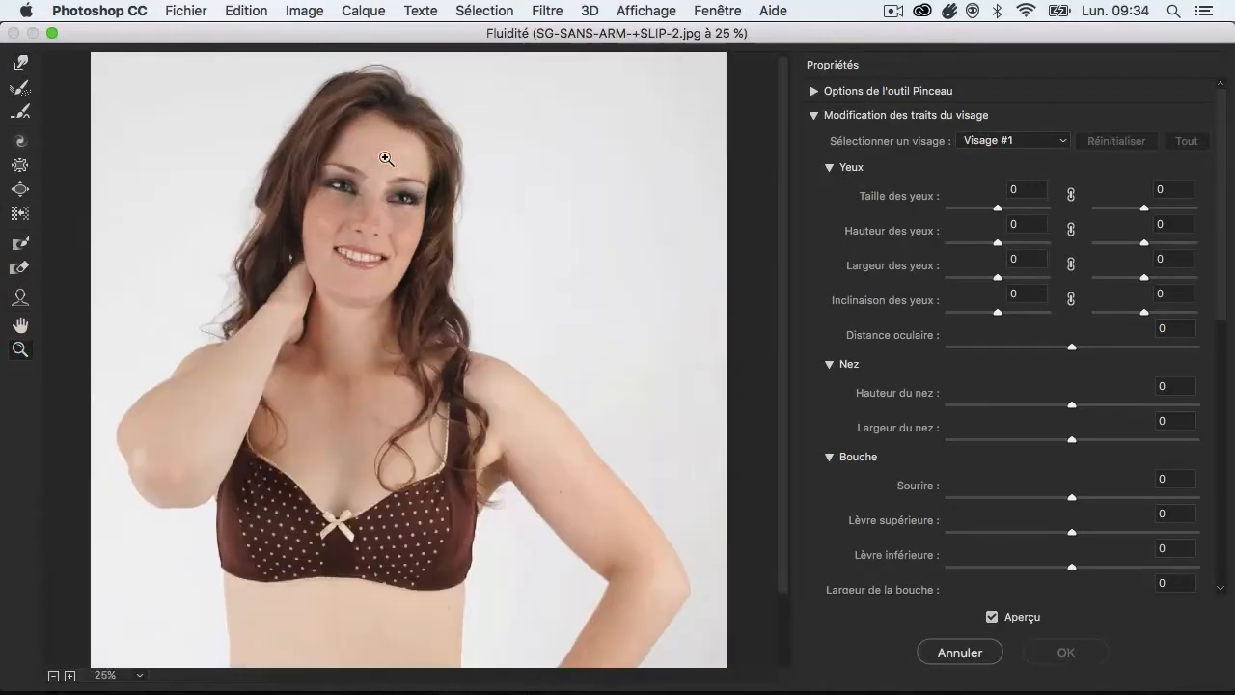
left_click(345, 206)
left_click(454, 276)
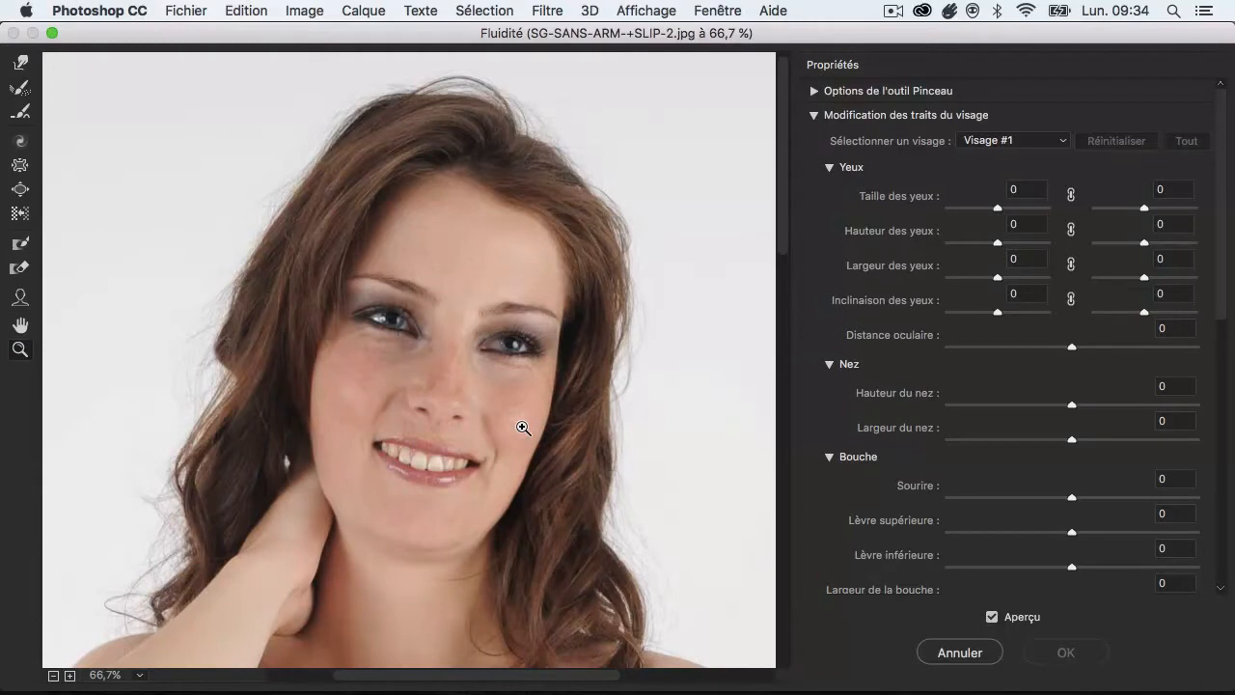
left_click(20, 299)
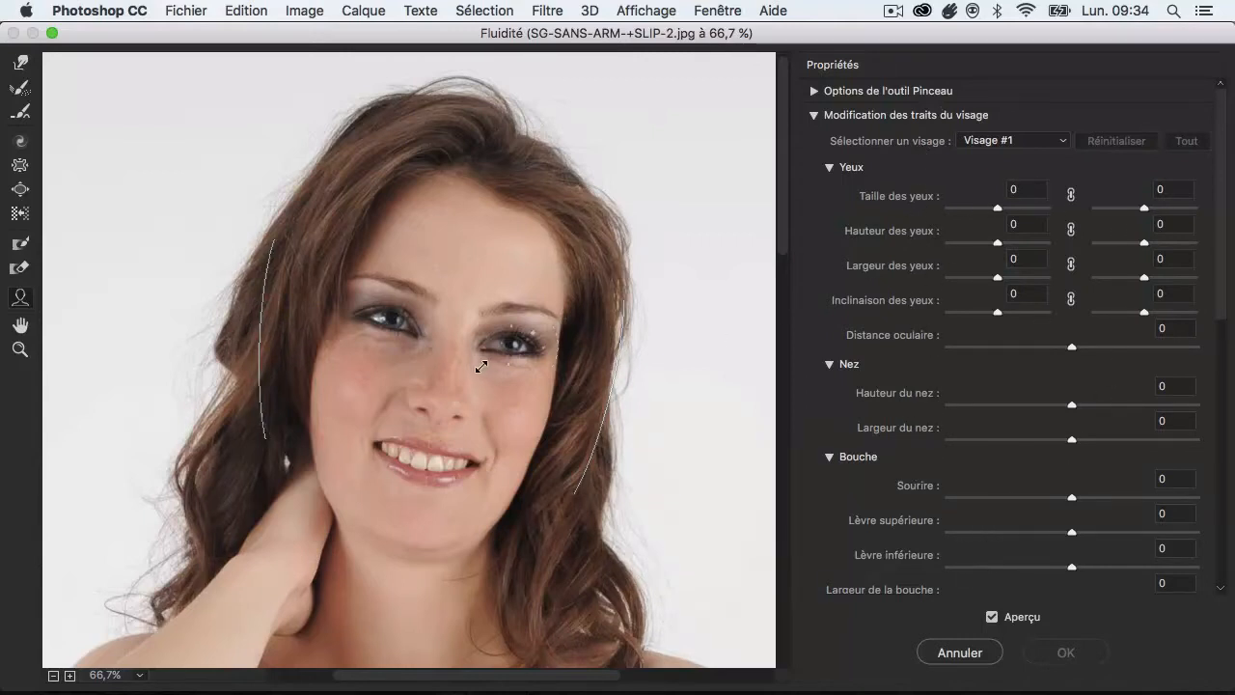
left_click(1031, 140)
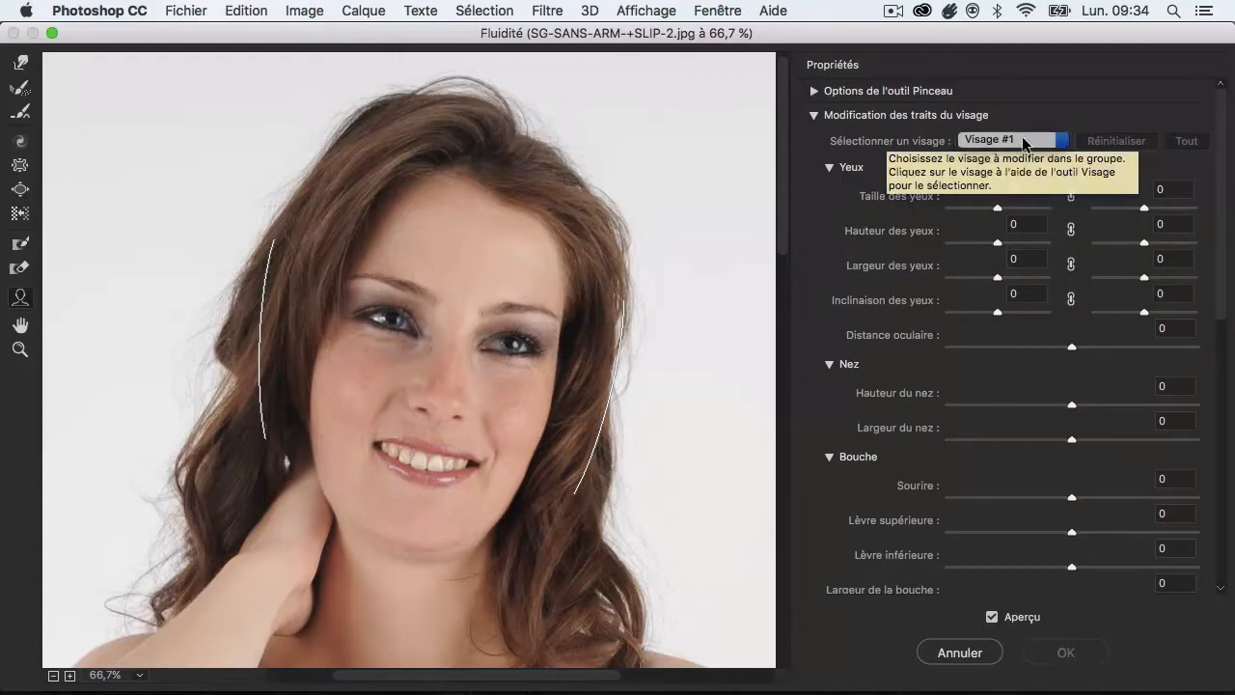
left_click(1026, 142)
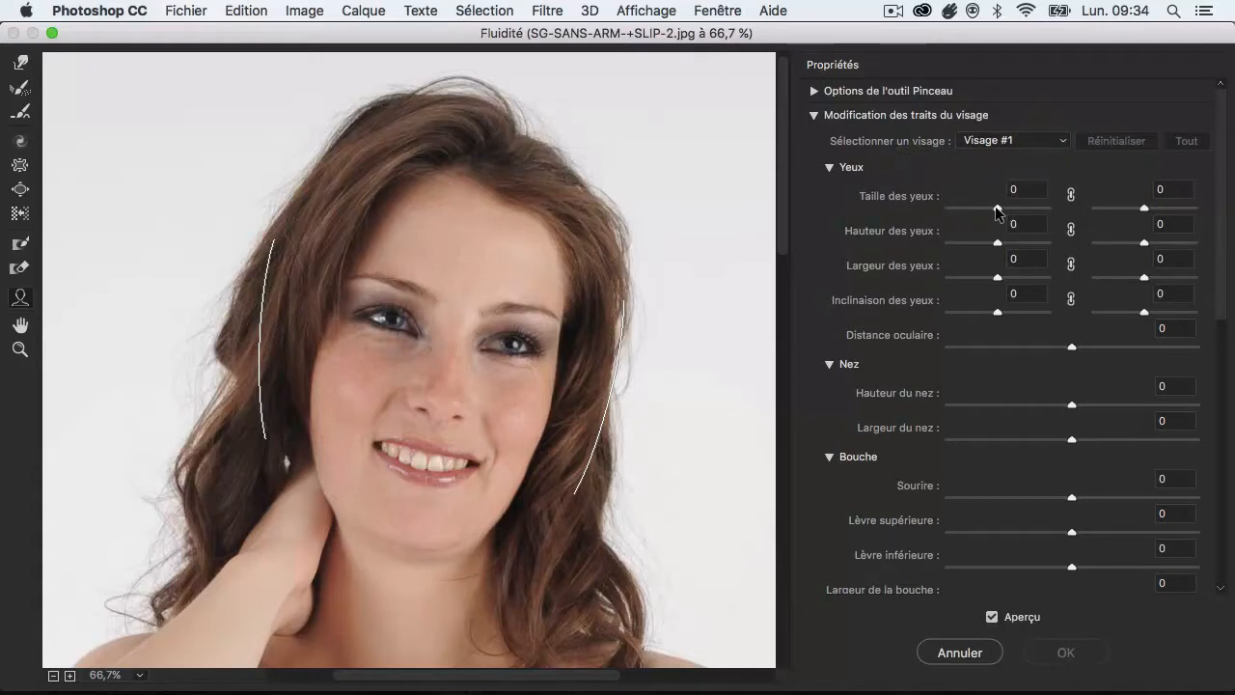
mouse_move(996, 209)
left_mouse_down()
mouse_move(1020, 206)
mouse_move(972, 212)
mouse_move(996, 213)
left_mouse_up()
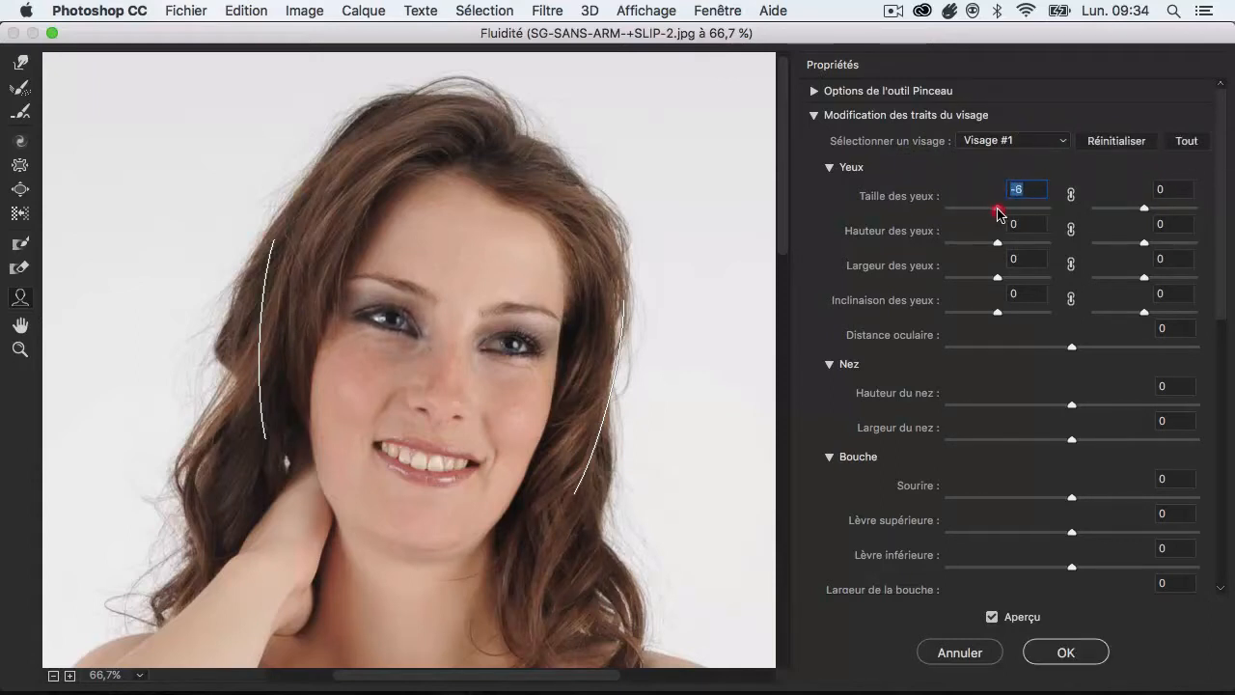
mouse_move(535, 332)
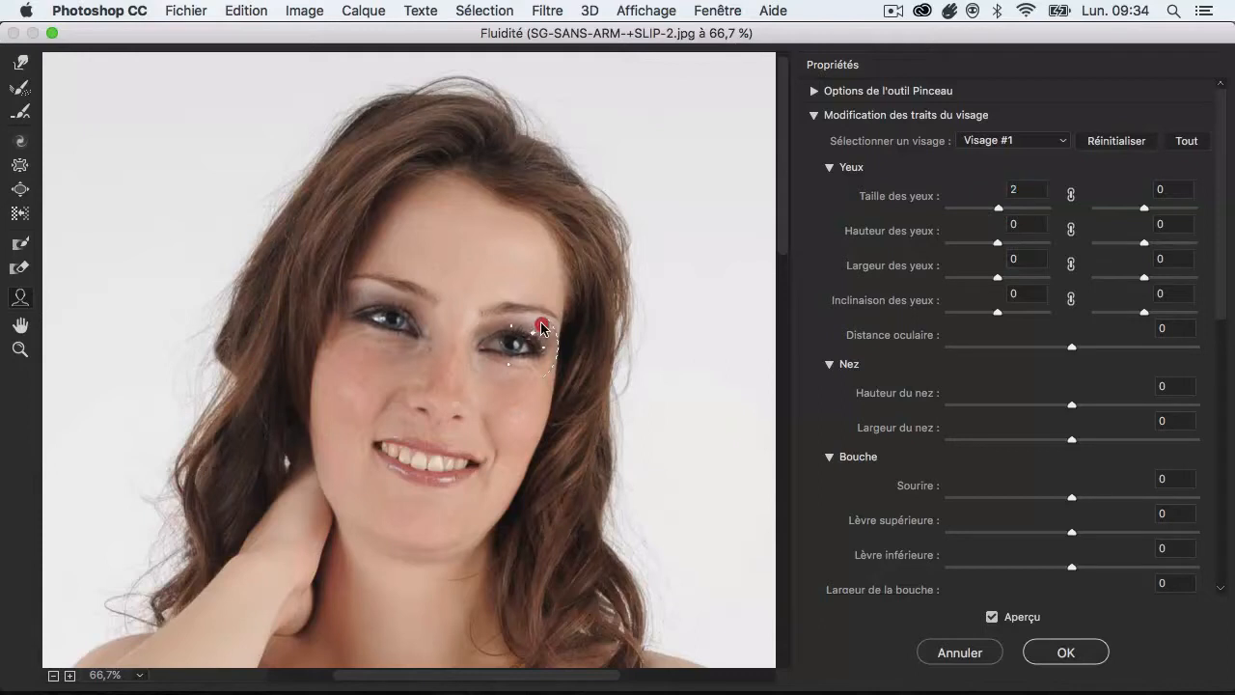
left_click_drag(534, 332, 477, 326)
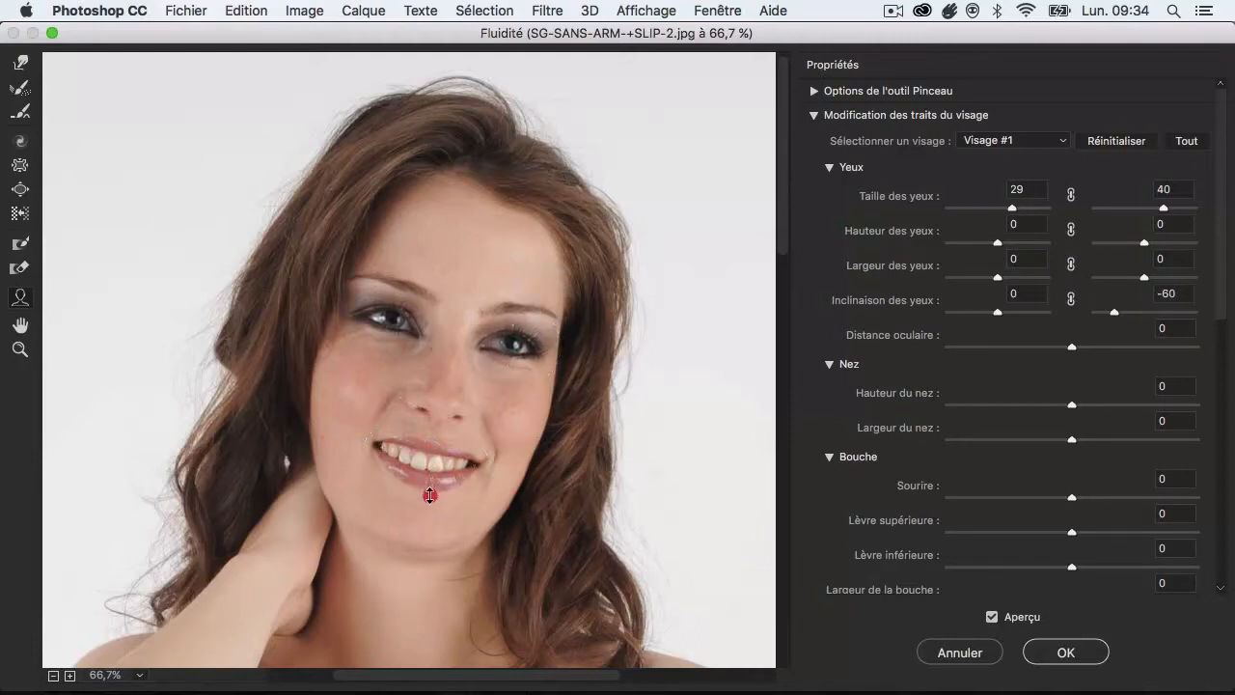
Narrow the face with forehead at -100, and reshape the mouth with lower lip -76, smile -13 and upper lip 13
left_click_drag(429, 495, 429, 489)
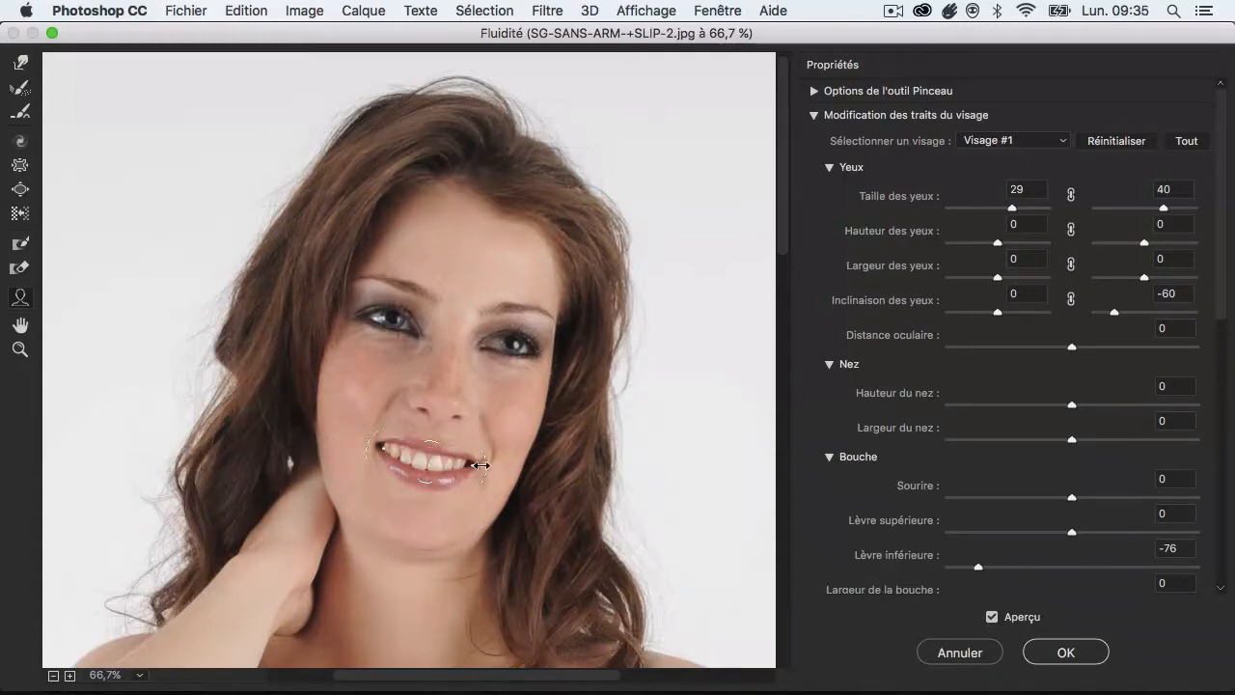
mouse_move(485, 463)
left_mouse_down()
mouse_move(480, 441)
mouse_move(478, 466)
left_mouse_up()
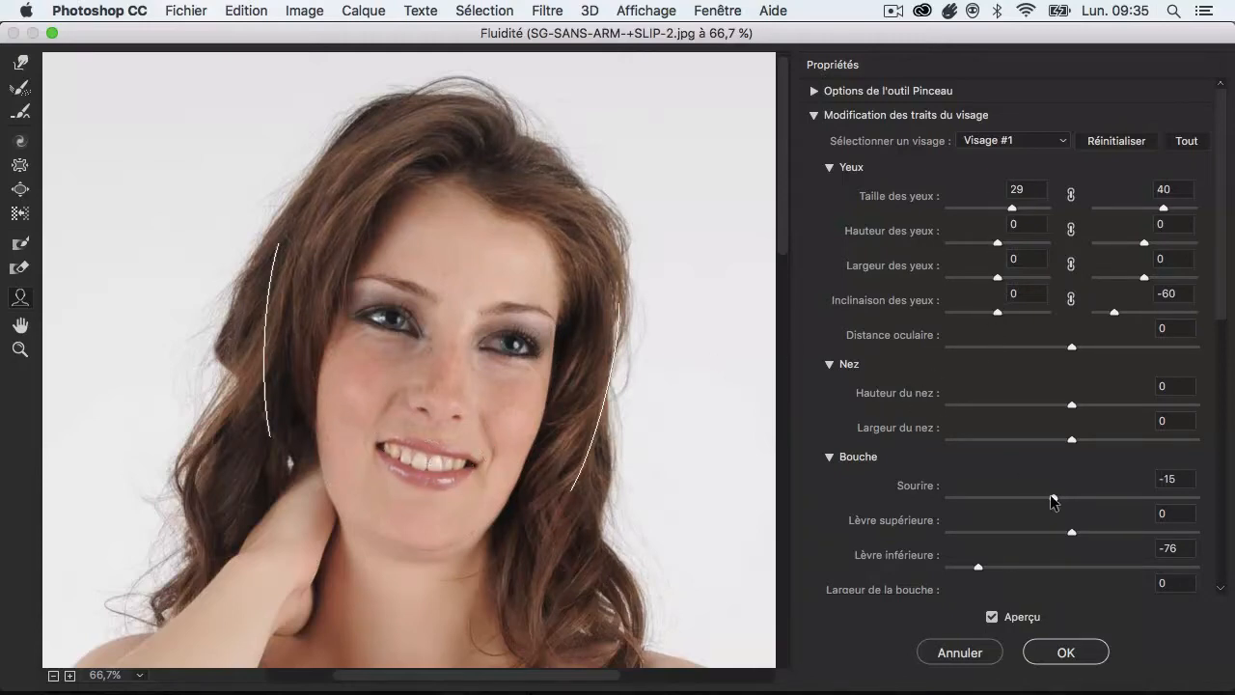
mouse_move(1053, 500)
left_mouse_down()
mouse_move(1078, 499)
mouse_move(1068, 495)
left_mouse_up()
mouse_move(1074, 537)
left_mouse_down()
mouse_move(1023, 535)
mouse_move(1092, 521)
left_mouse_up()
Set the eye distance to -33, the mouth width to -5 and the mouth height to -11
left_click_drag(1073, 348, 1026, 362)
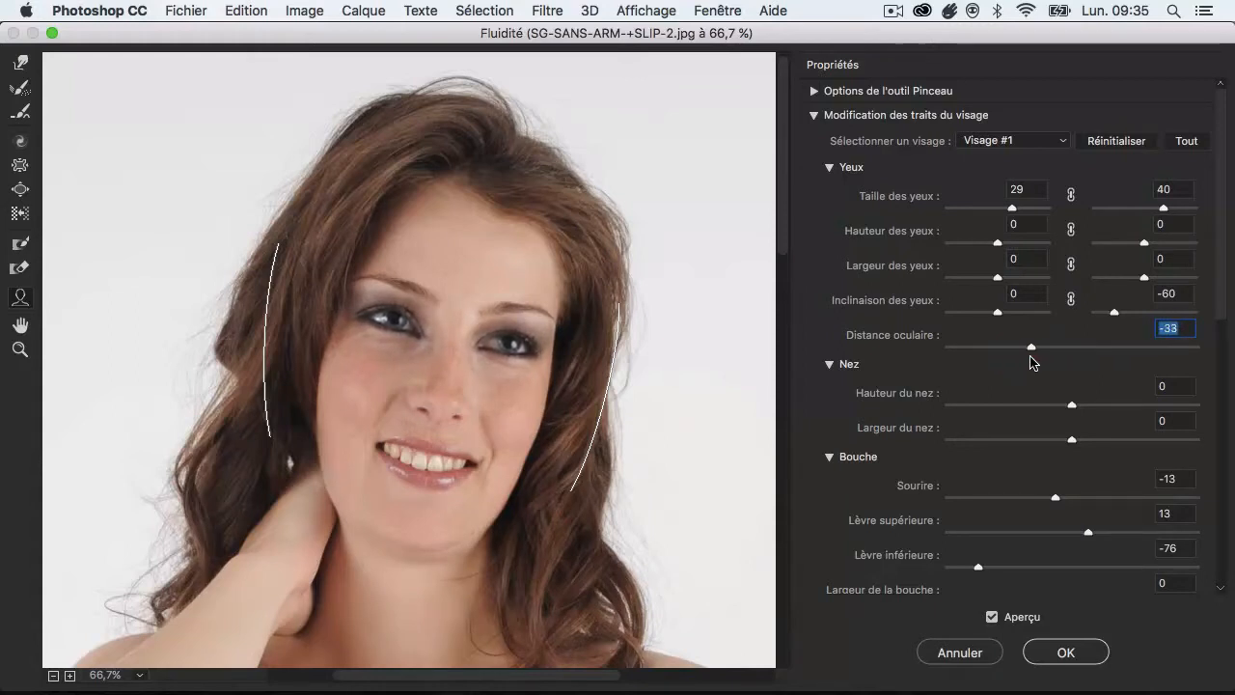
left_click_drag(1227, 255, 1061, 389)
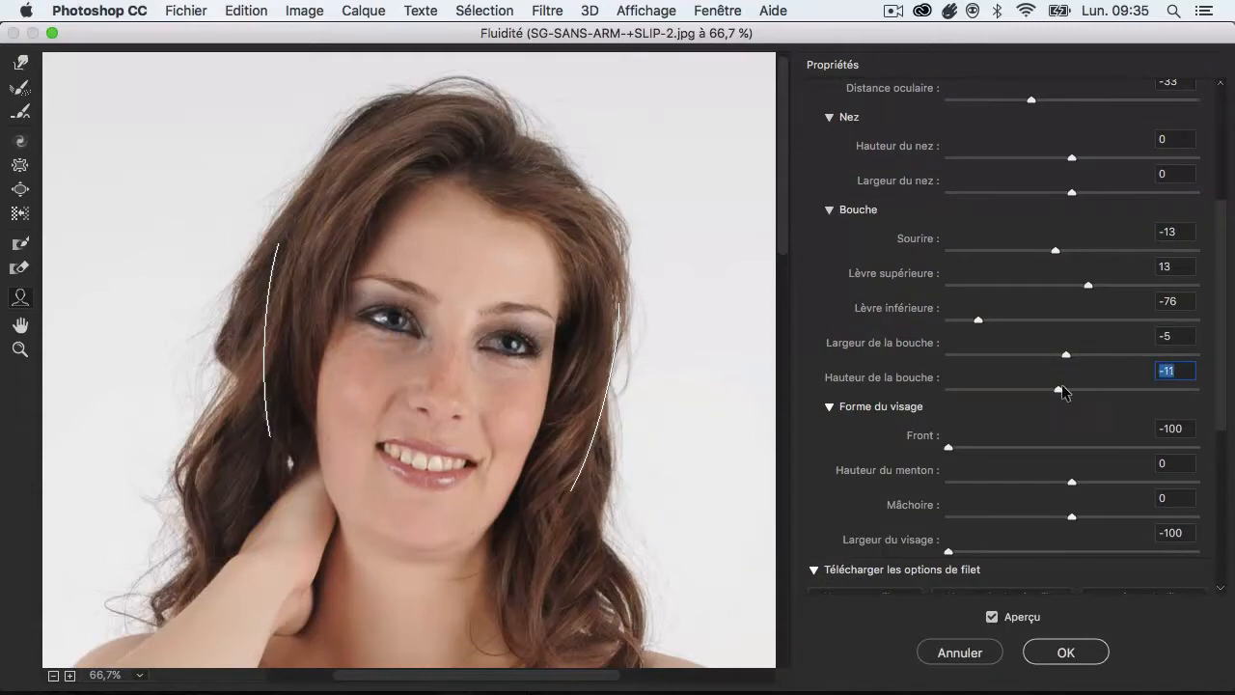
Adjust the face shape with the chin height at 34 and the face width at -94
scroll(1222, 386, "down", 5)
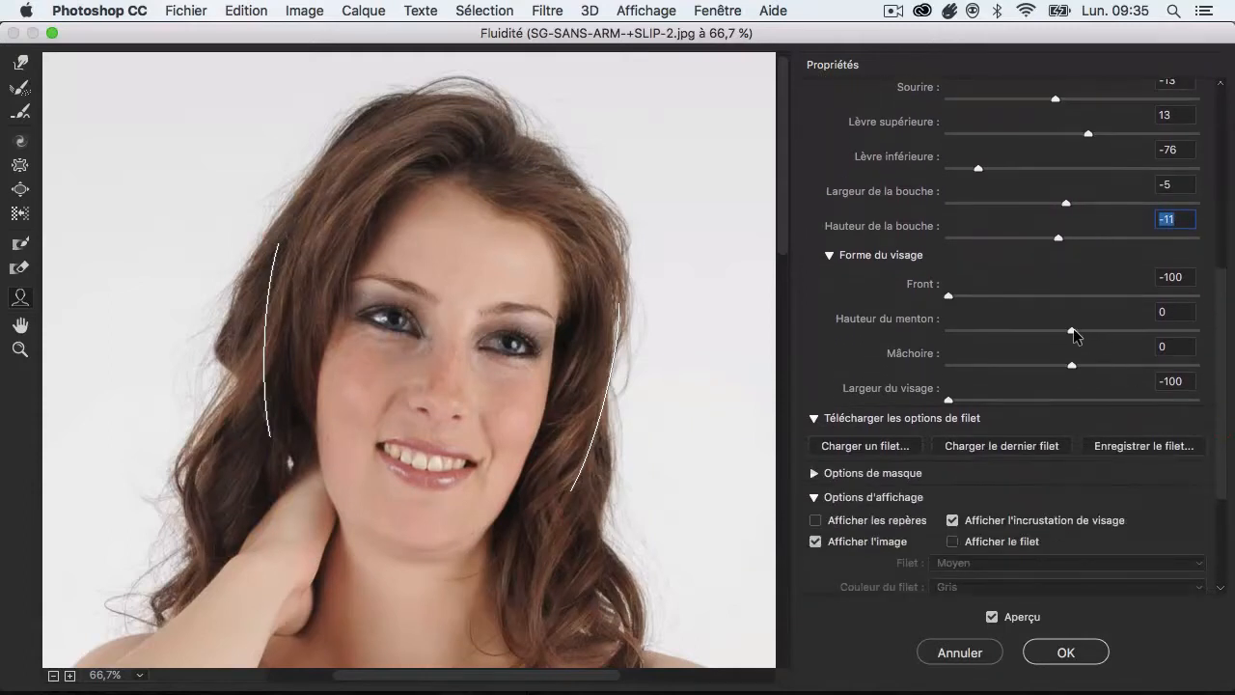
left_click_drag(1073, 334, 1114, 351)
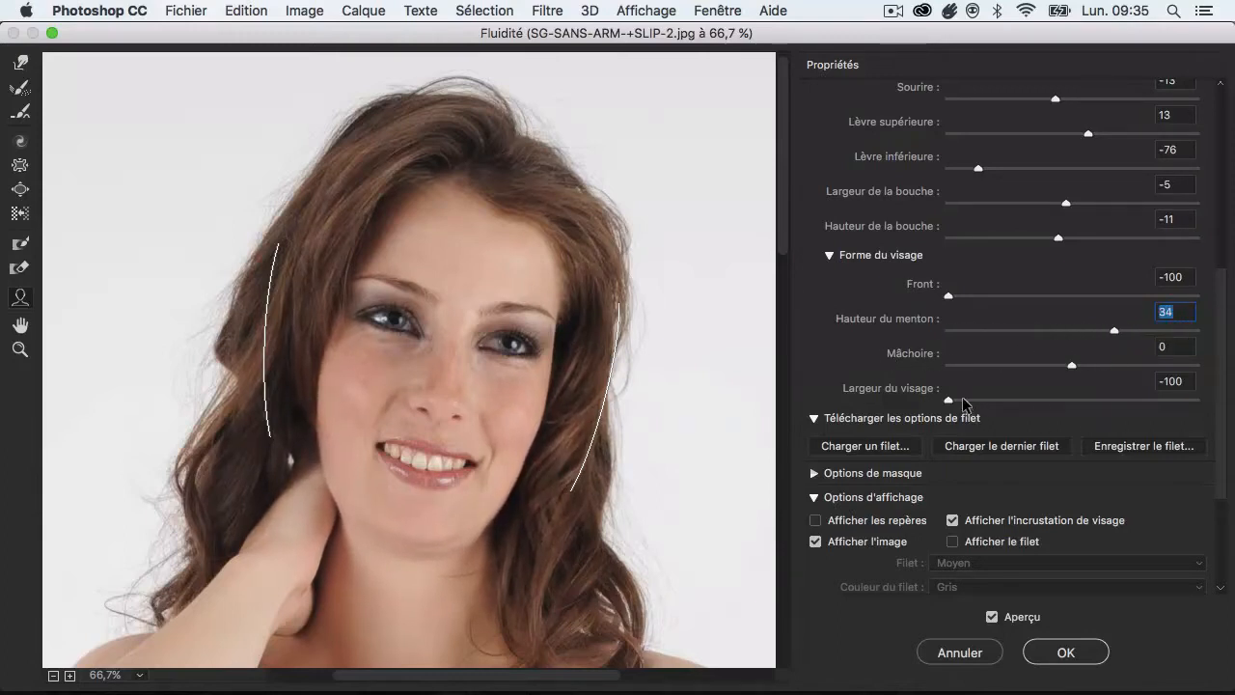
mouse_move(949, 401)
left_mouse_down()
mouse_move(1035, 395)
mouse_move(926, 398)
mouse_move(1233, 371)
mouse_move(940, 402)
mouse_move(970, 396)
mouse_move(960, 399)
left_mouse_up()
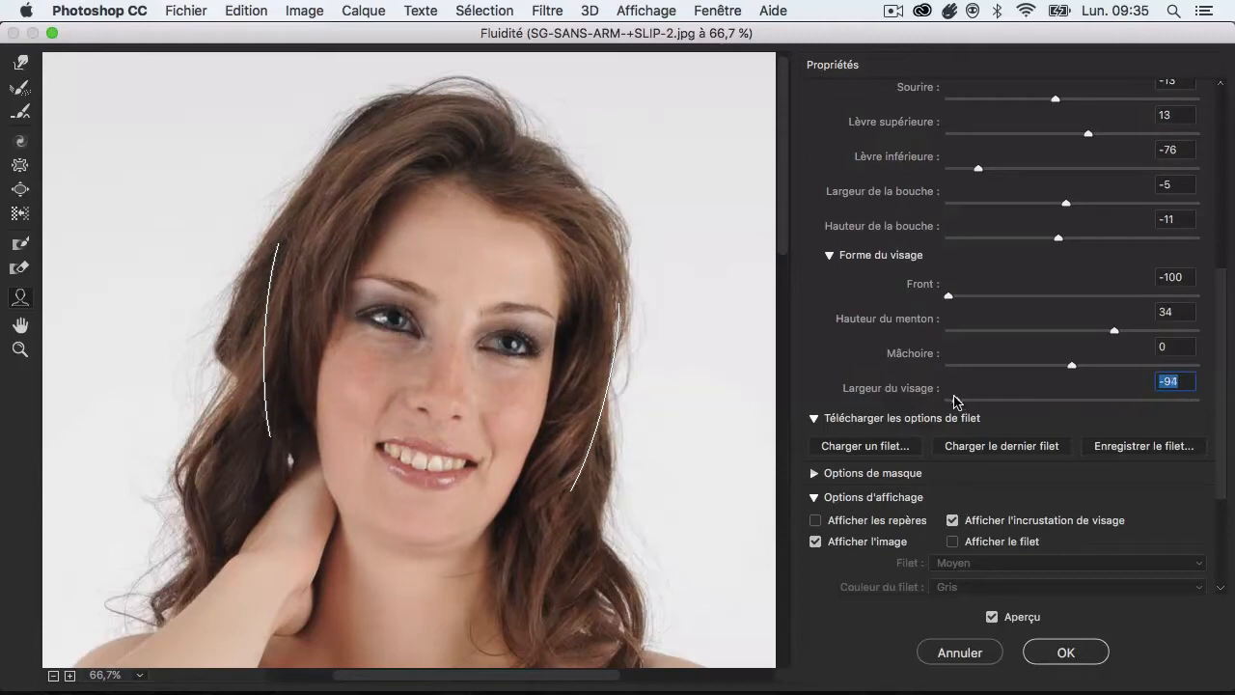
mouse_move(1223, 301)
left_mouse_down()
mouse_move(1225, 339)
mouse_move(1212, 305)
left_mouse_up()
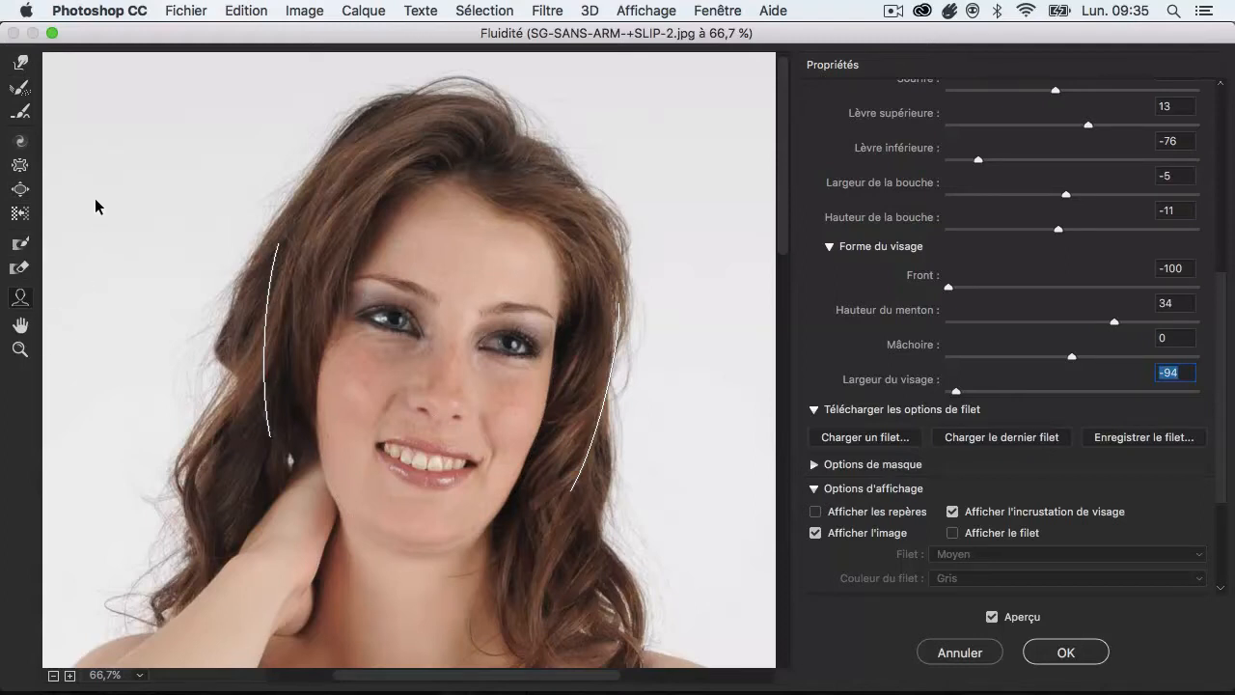
Switch to the Forward Warp tool with a size 417 brush, collapsing the facial feature settings and expanding the brush options
left_click(23, 64)
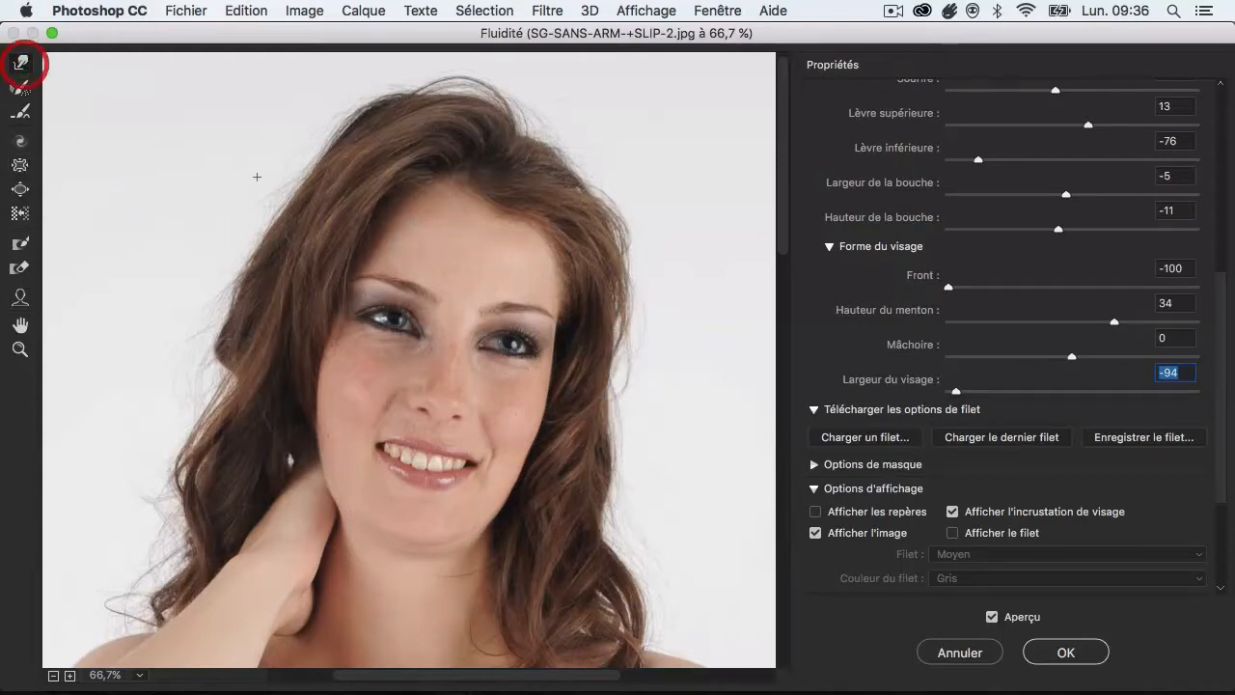
left_click_drag(399, 205, 279, 212)
mouse_move(444, 254)
left_mouse_down()
mouse_move(248, 259)
mouse_move(294, 245)
mouse_move(283, 239)
mouse_move(372, 249)
mouse_move(325, 245)
left_mouse_up()
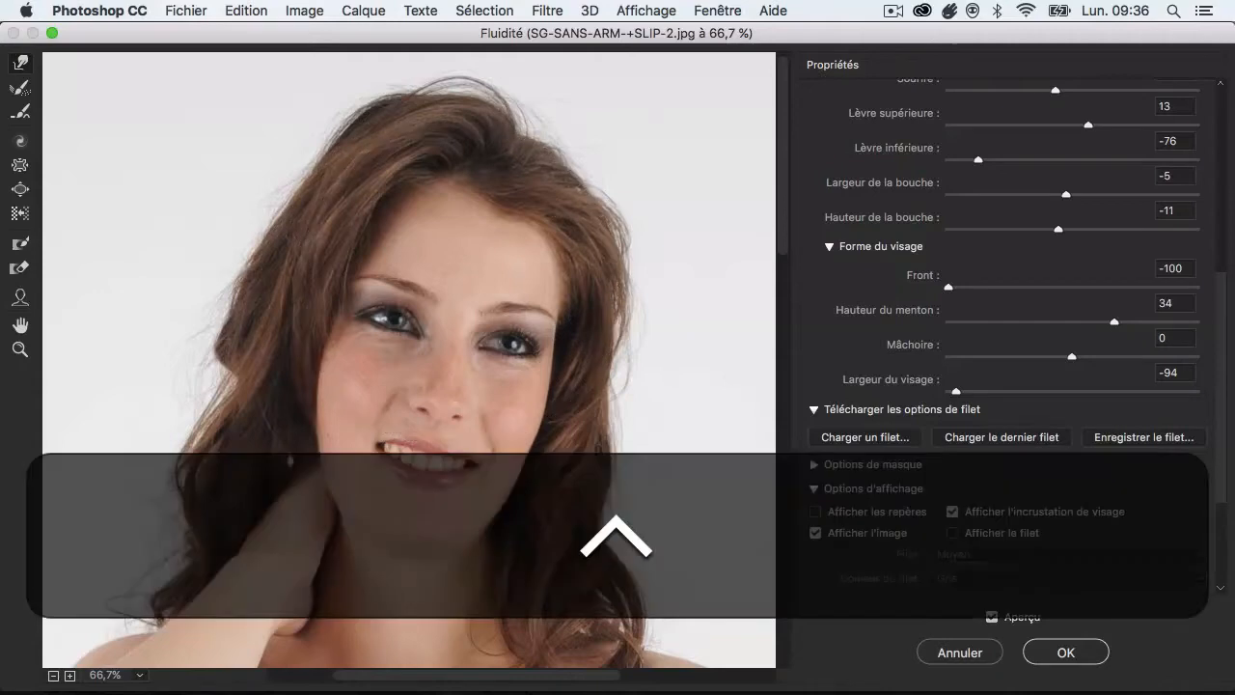
mouse_move(466, 280)
left_mouse_down()
mouse_move(393, 289)
mouse_move(449, 279)
mouse_move(446, 289)
left_mouse_up()
scroll(1217, 325, "up", 10)
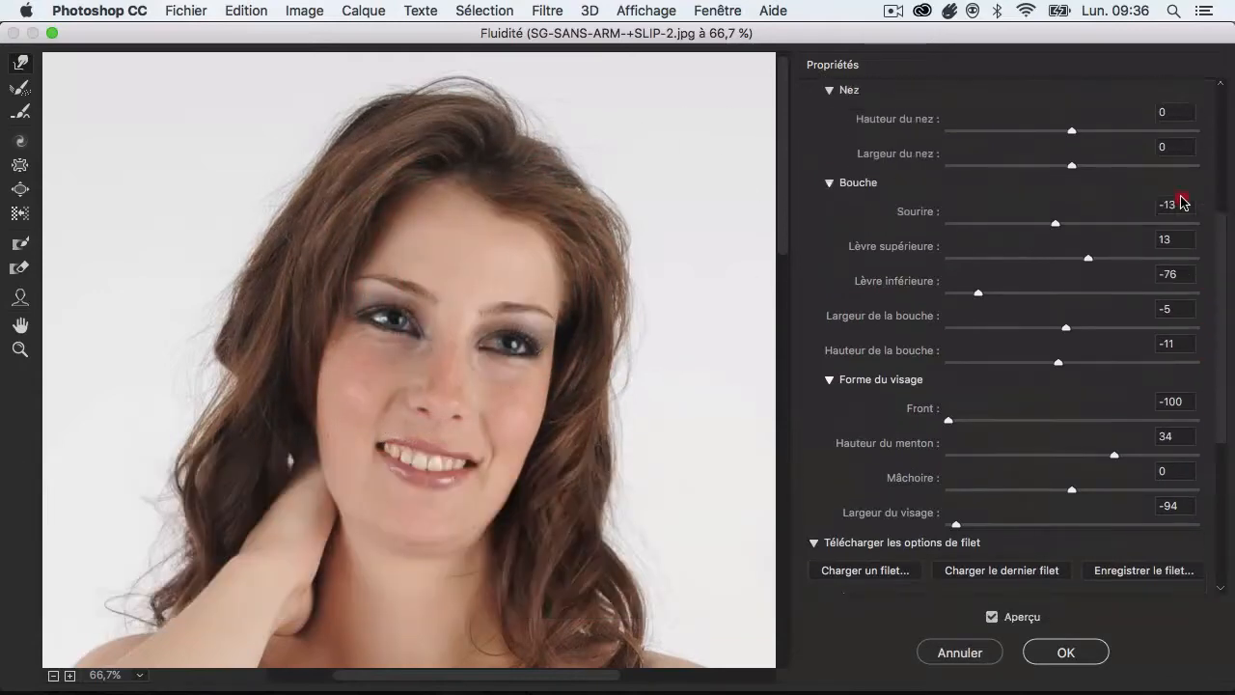
left_click(814, 114)
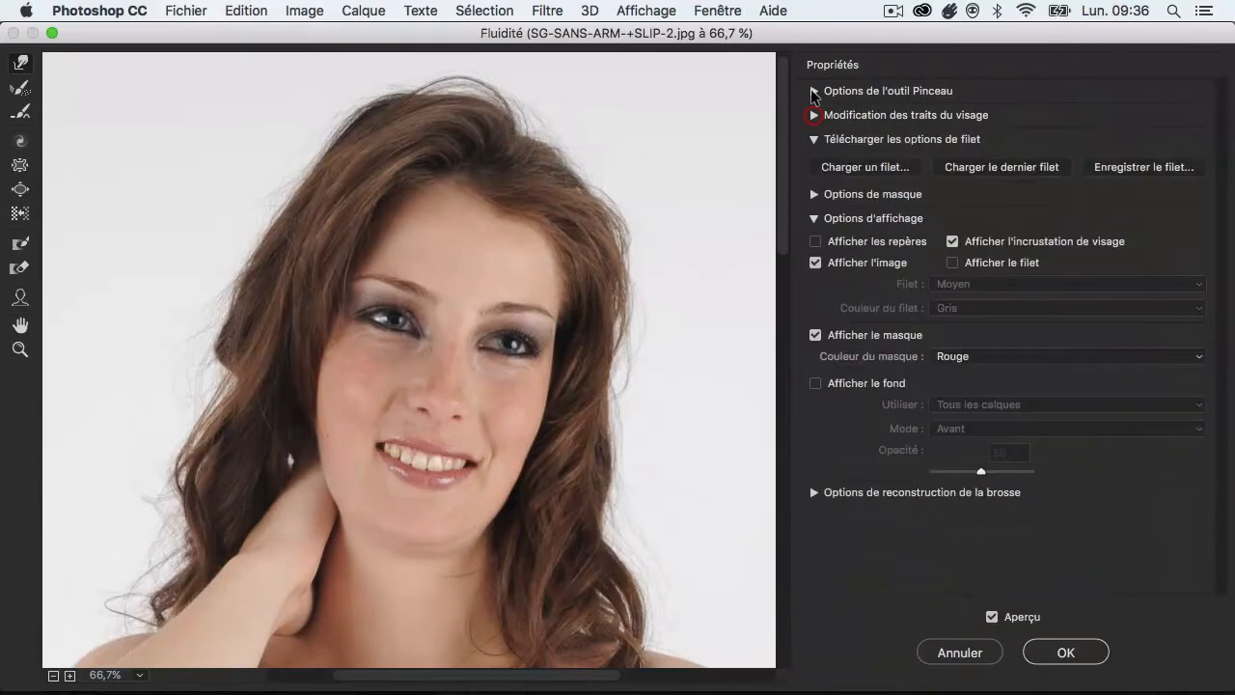
left_click(813, 91)
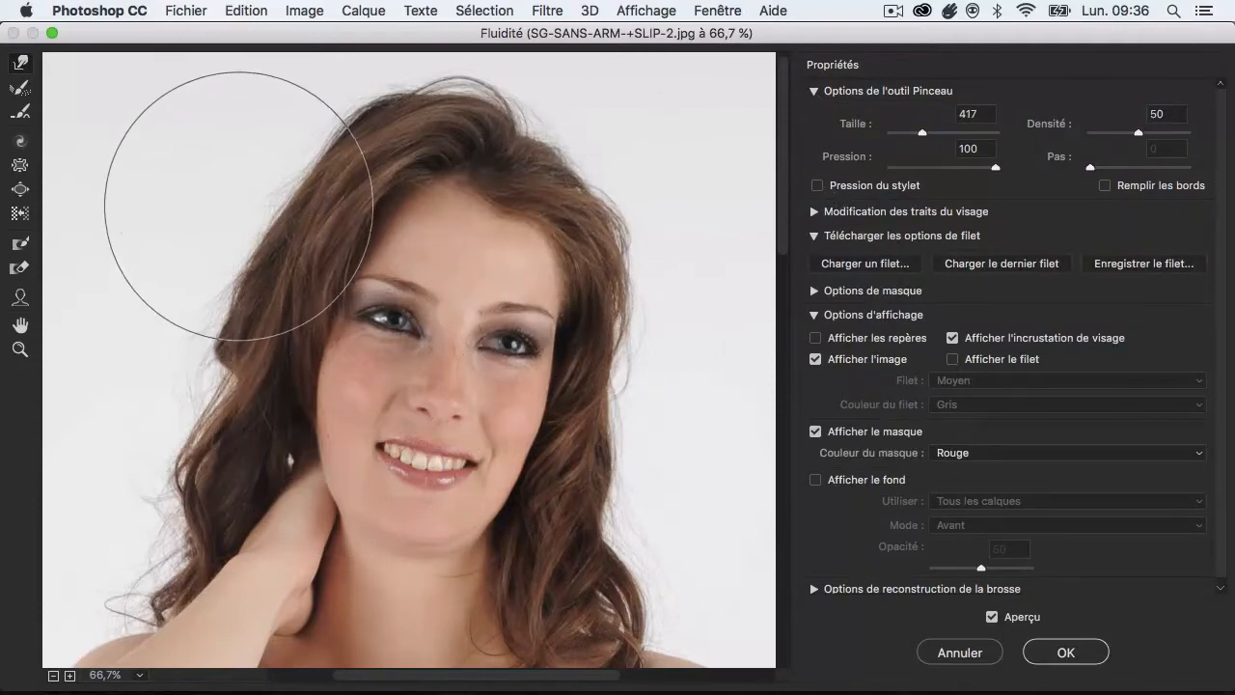
Try a Forward Warp stroke with the size 417 brush across the hair and forehead, and undo it
left_click(211, 198)
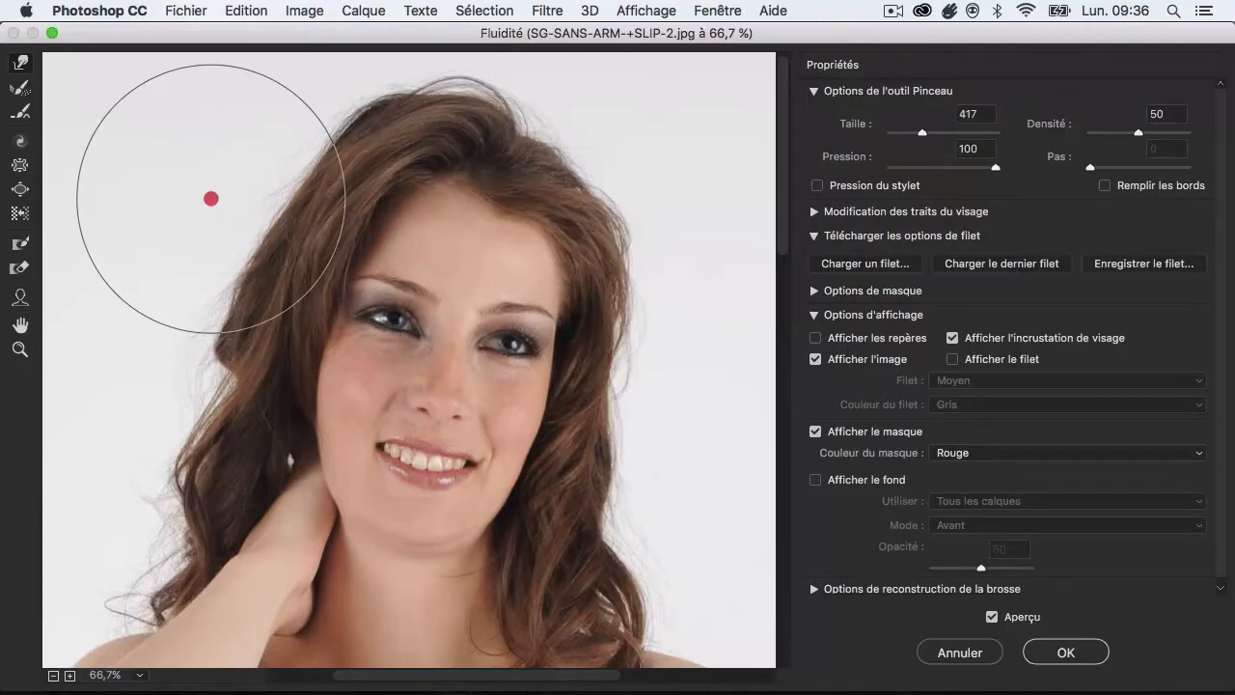
mouse_move(212, 198)
left_mouse_down()
mouse_move(435, 237)
mouse_move(652, 236)
left_mouse_up()
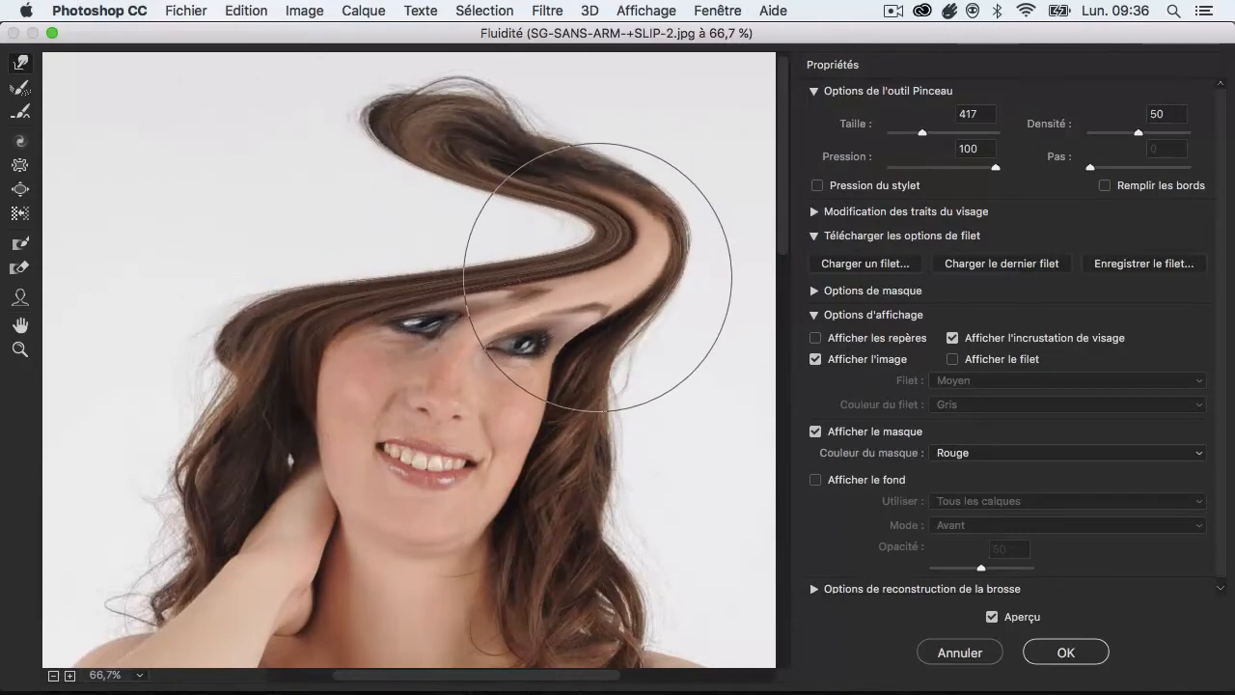
key("super+z")
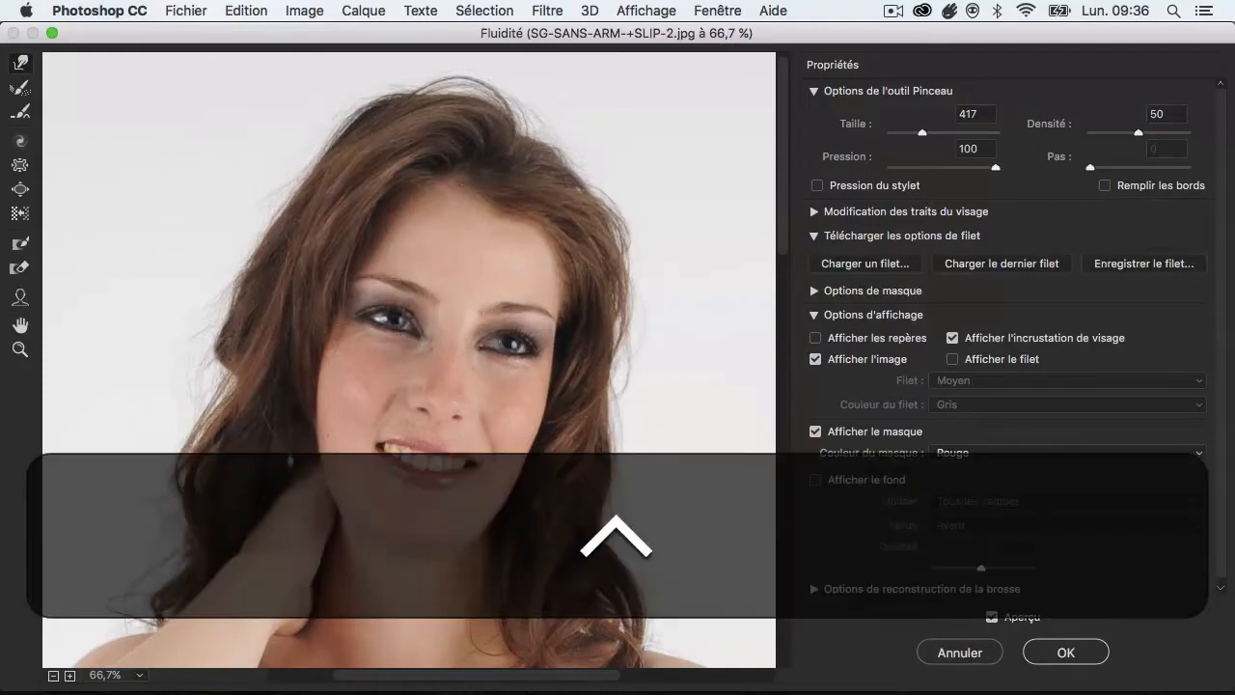
Slim the woman's cheeks and jaw with short Forward Warp strokes, using brush sizes 336 and 213
mouse_move(353, 451)
left_mouse_down()
mouse_move(301, 451)
mouse_move(337, 449)
left_mouse_up()
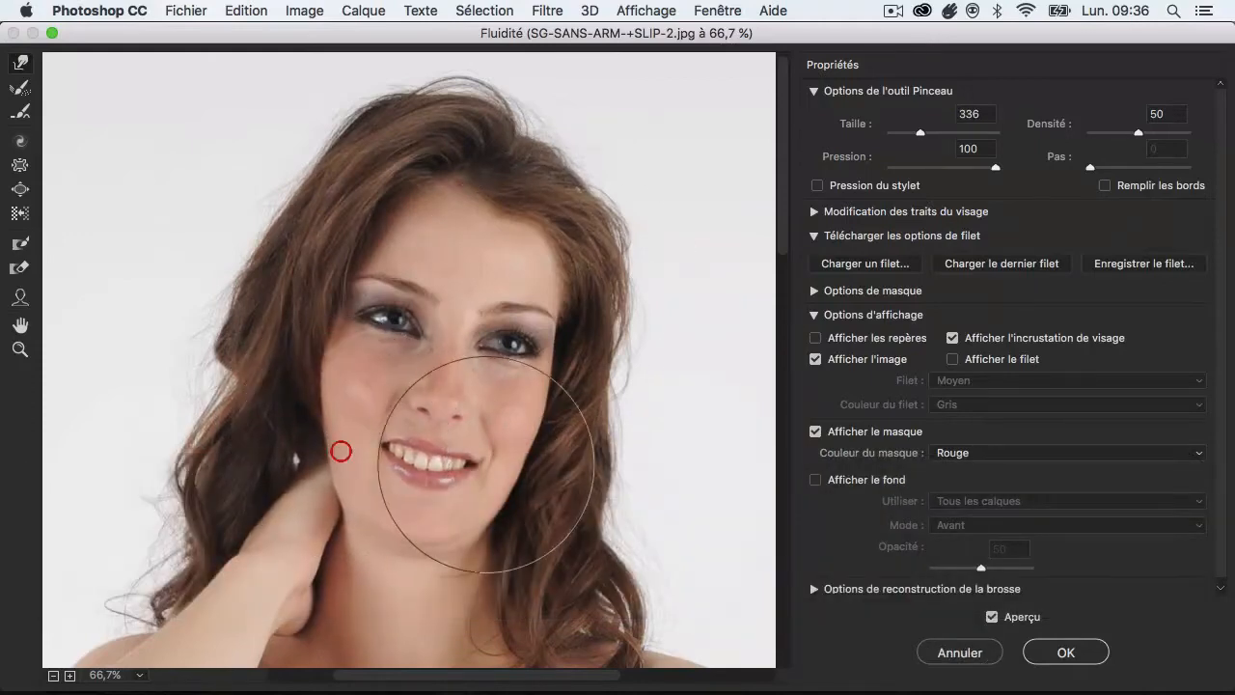
left_click_drag(507, 463, 492, 464)
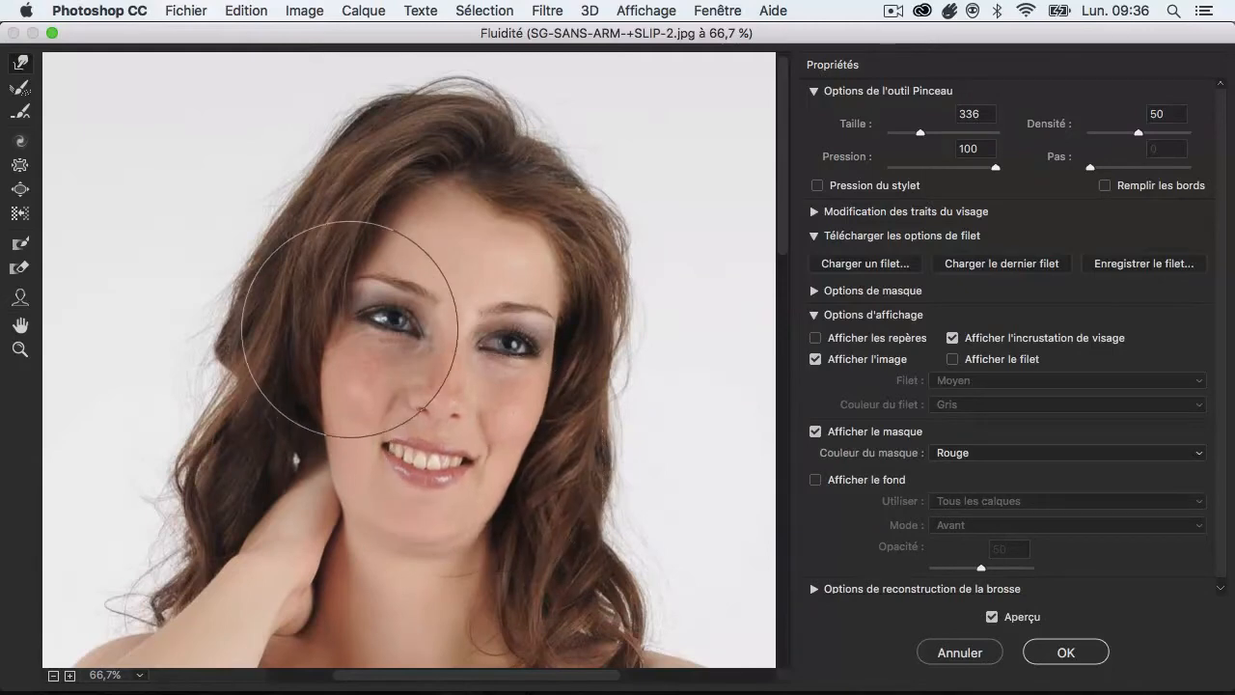
left_click_drag(337, 330, 351, 336)
key("ctrl+z")
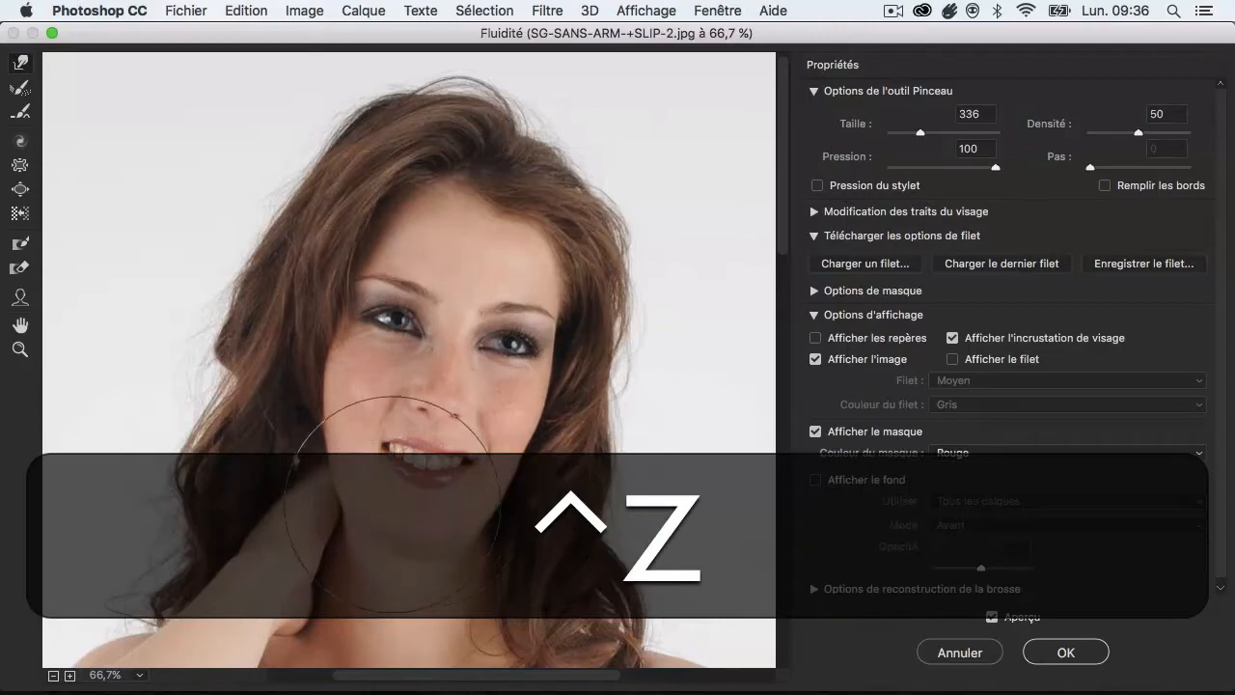
mouse_move(376, 473)
left_mouse_down()
mouse_move(372, 510)
mouse_move(352, 516)
left_mouse_up()
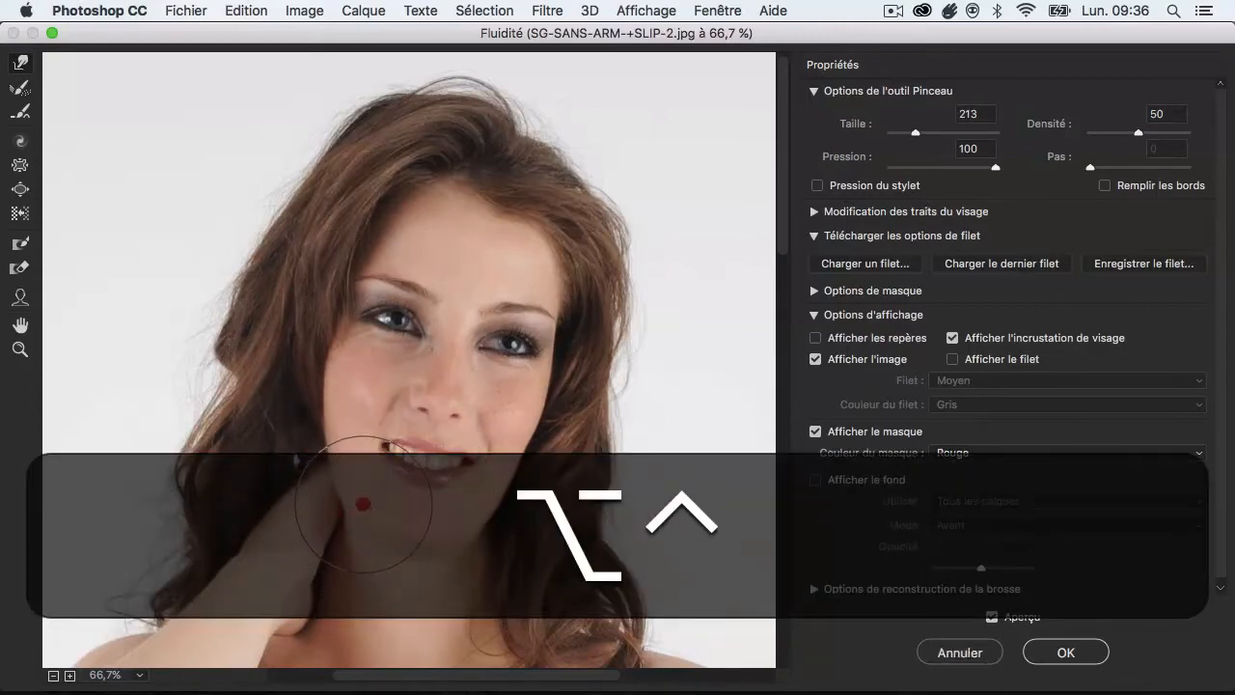
left_click(461, 511)
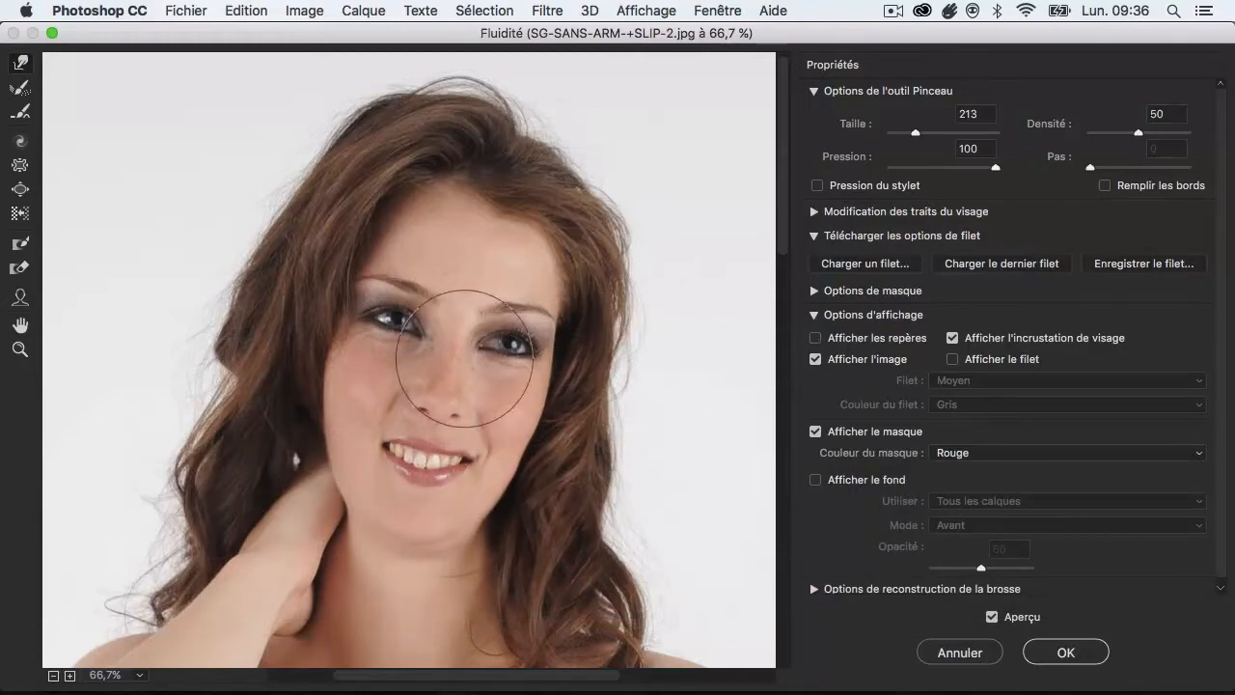
Shorten the chin slightly with the Face tool and apply the Liquify changes to the layer
left_click(21, 299)
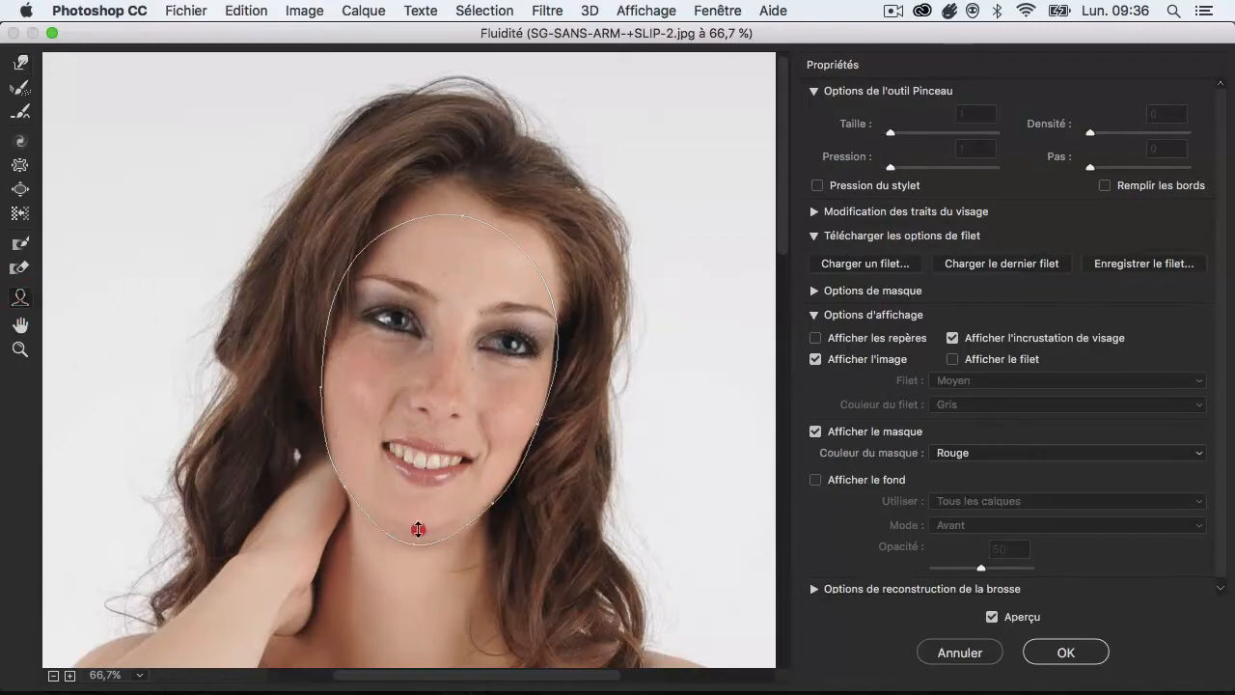
left_click(419, 526)
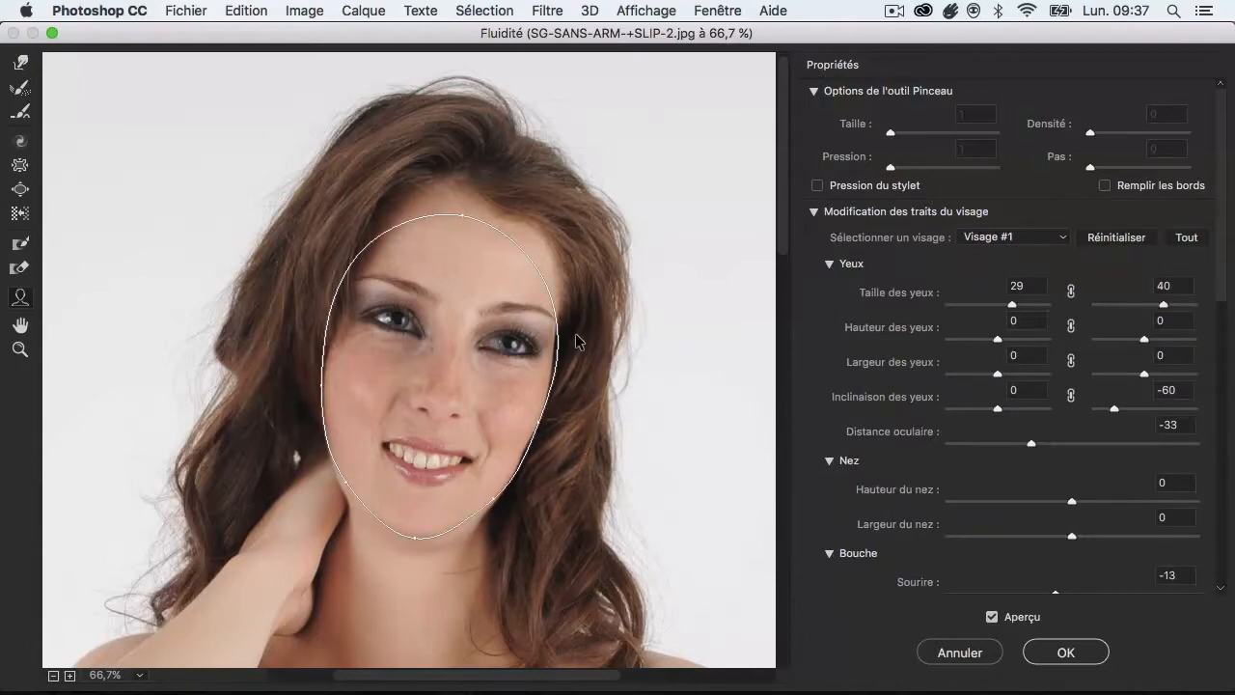
left_click(1066, 651)
scroll(716, 408, "up", 2)
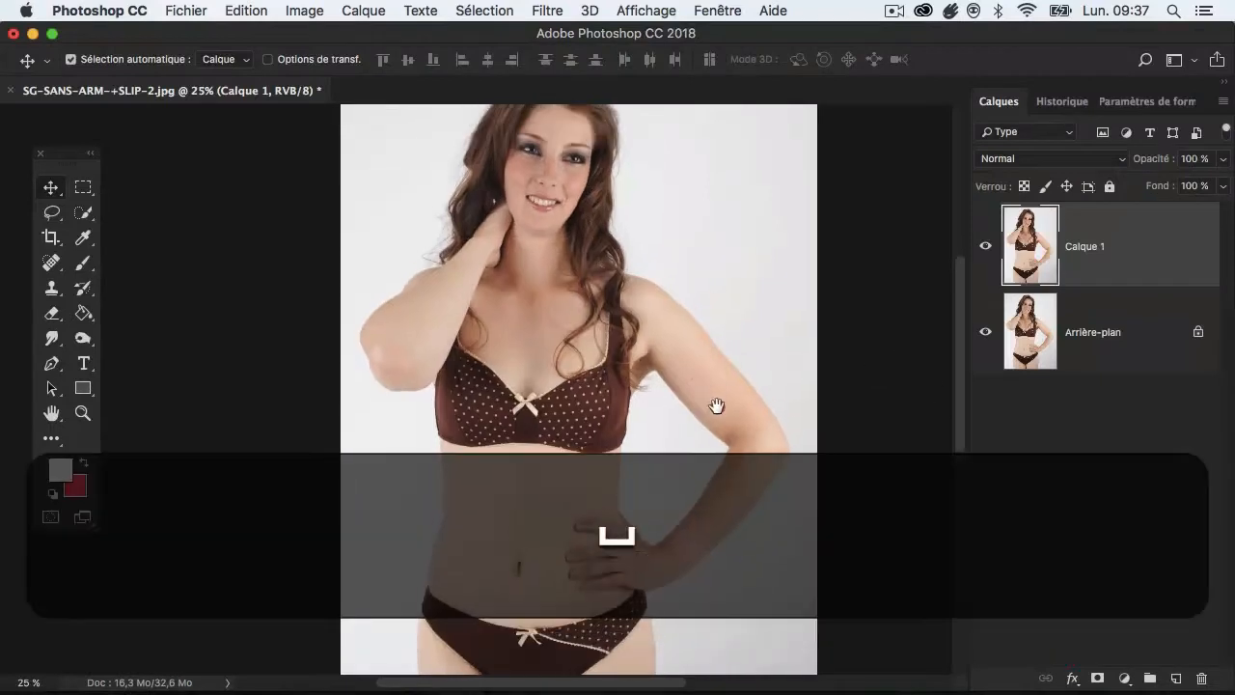
Compare the retouched face with the original by repeatedly hiding and showing the Calque 1 layer
left_click(985, 249)
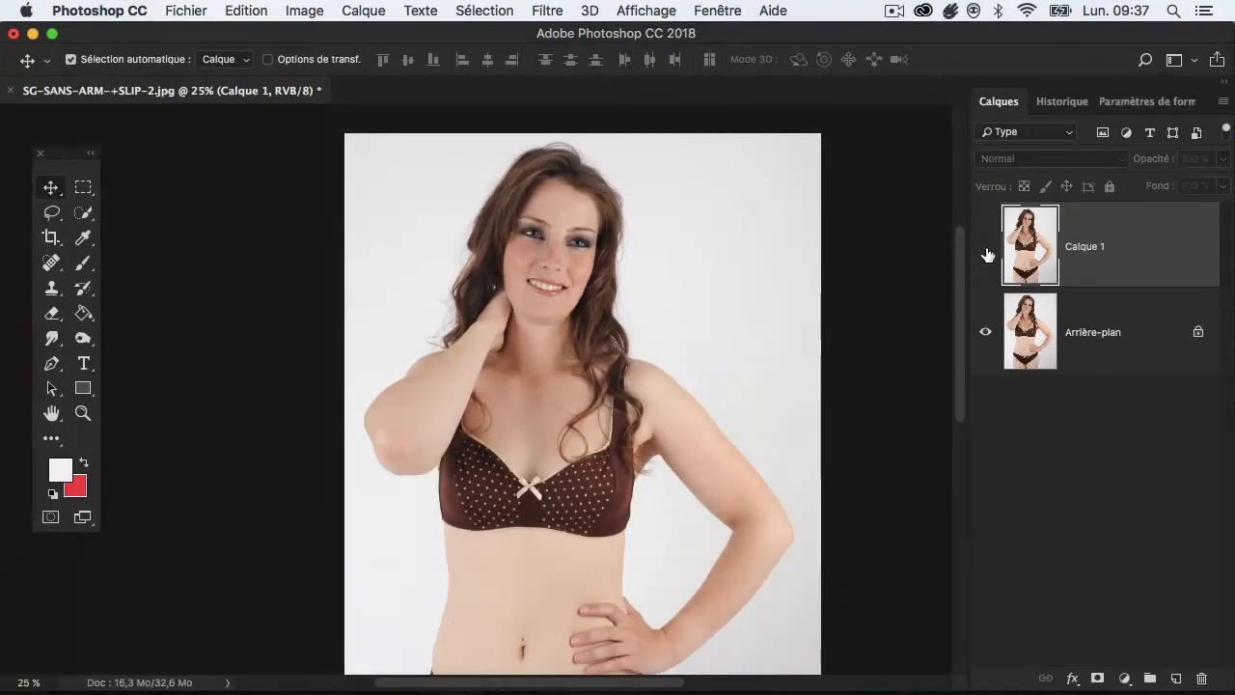
left_click(985, 249)
left_click(985, 249)
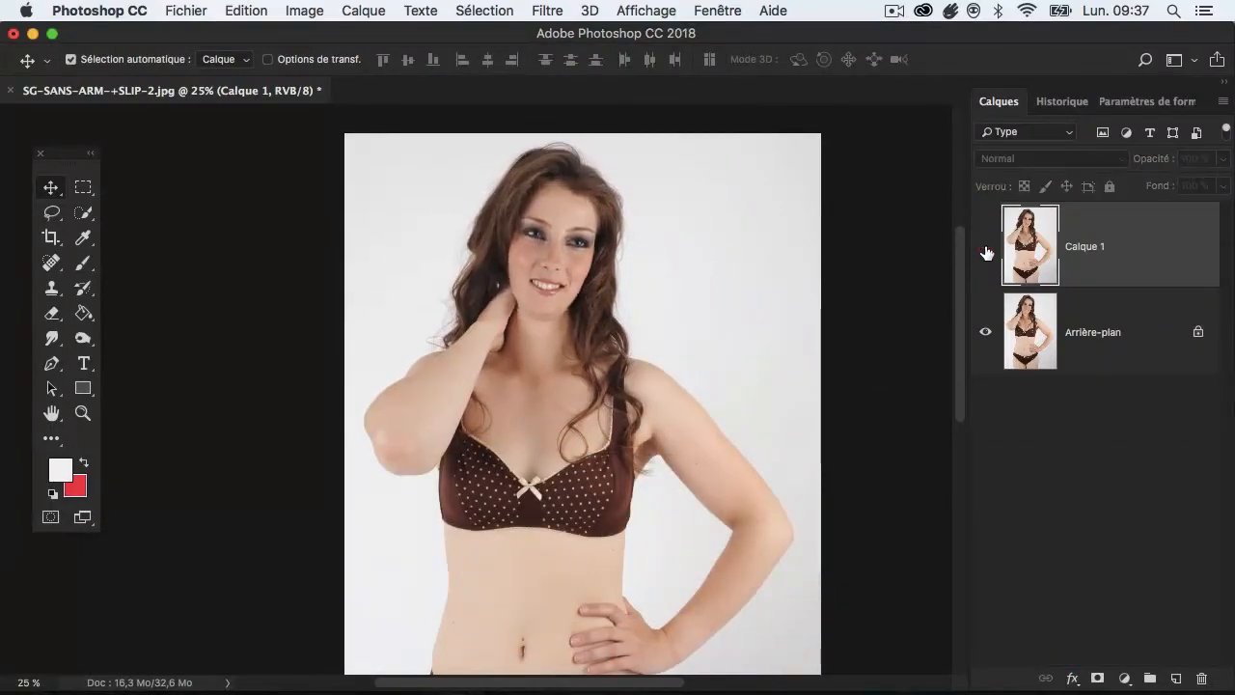
left_click(985, 249)
left_click(985, 249)
left_click(986, 251)
left_click(985, 252)
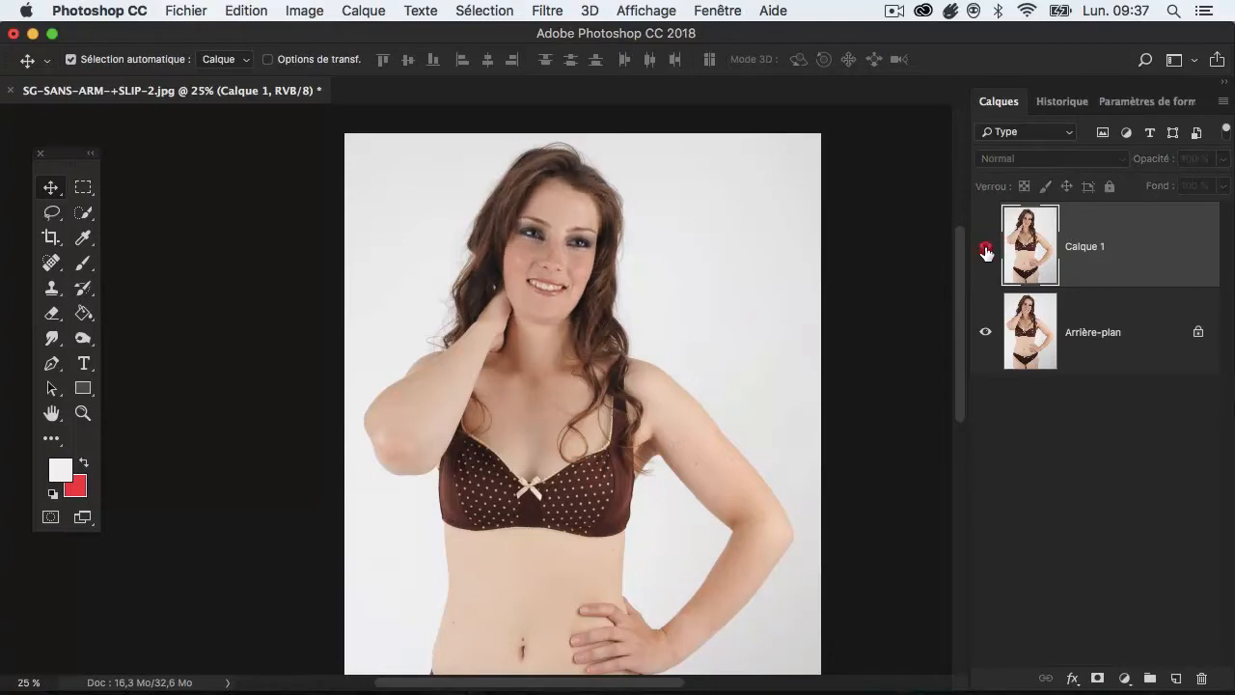
left_click(985, 252)
left_click(985, 252)
left_click(985, 252)
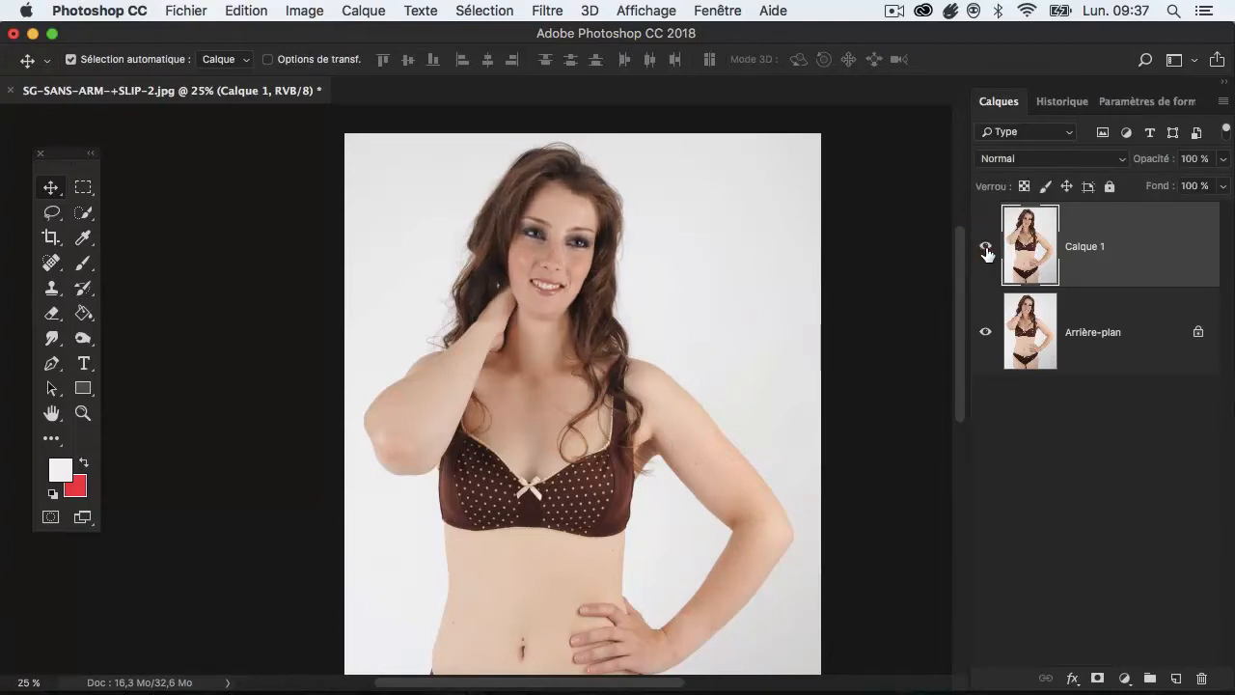
left_click(985, 252)
left_click(985, 252)
Reopen the Liquify filter (Fluidité) on the Calque 1 layer
left_click(547, 11)
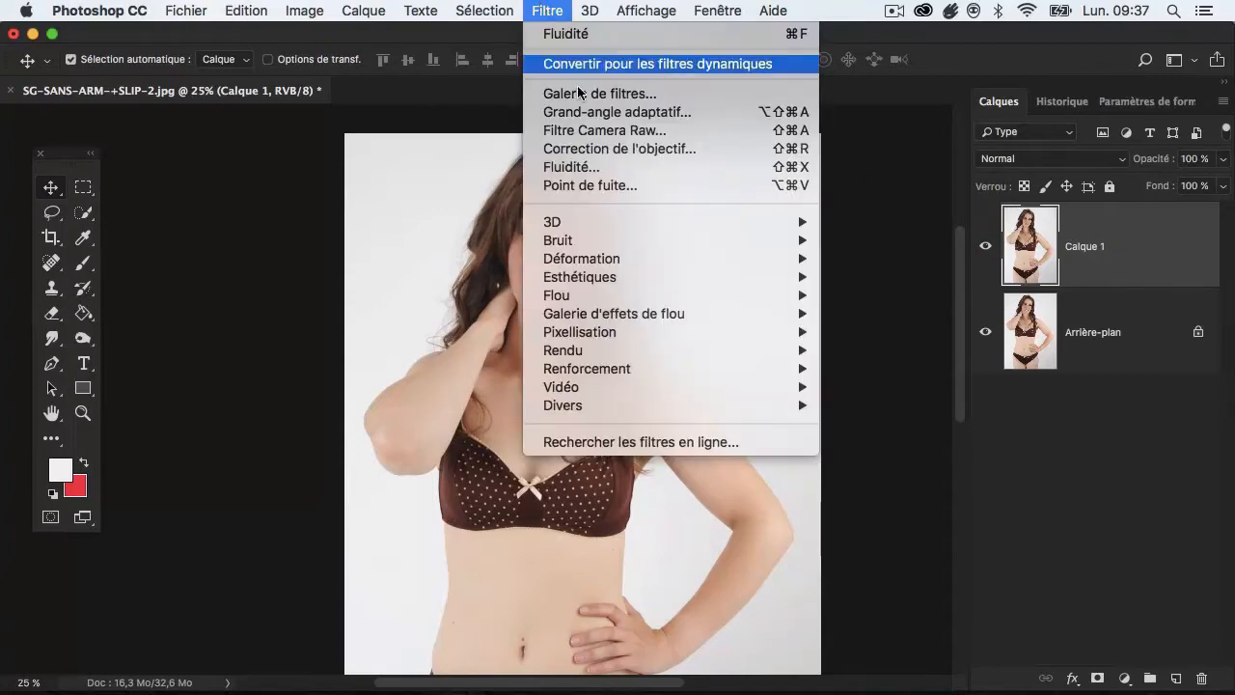
left_click(615, 168)
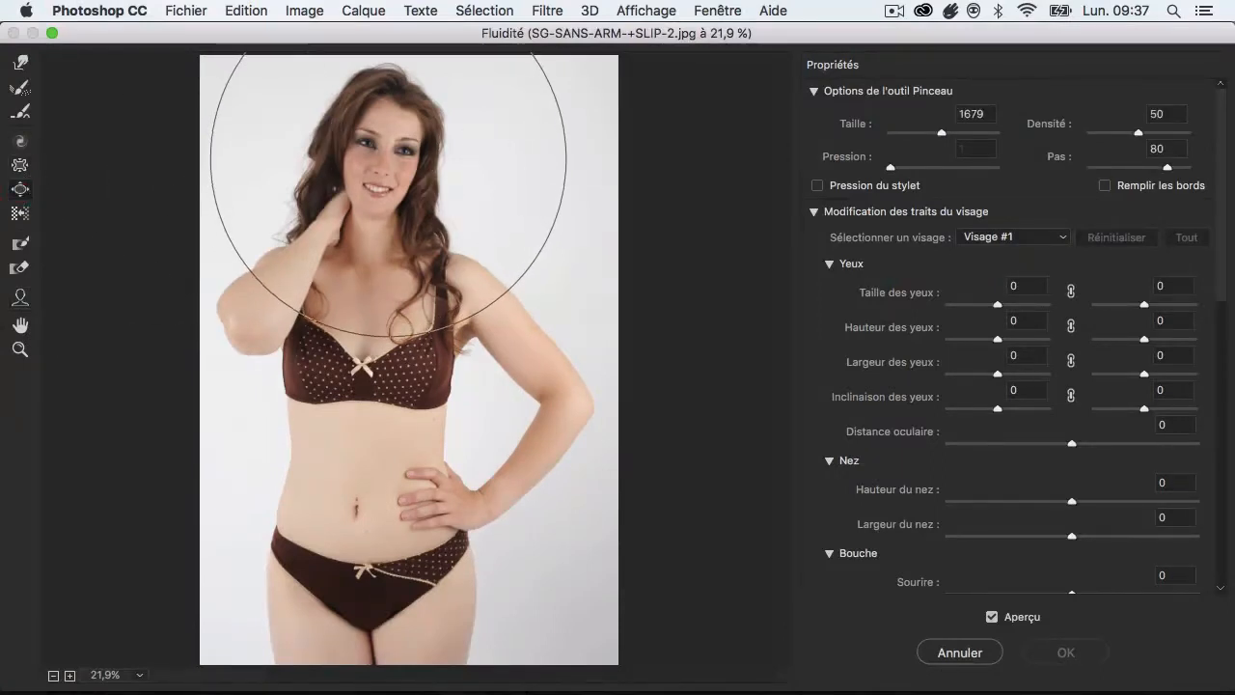
Try enlarging the head with the Bloat tool at brush size 915, and undo it
mouse_move(409, 169)
left_mouse_down()
mouse_move(338, 164)
mouse_move(327, 149)
left_mouse_up()
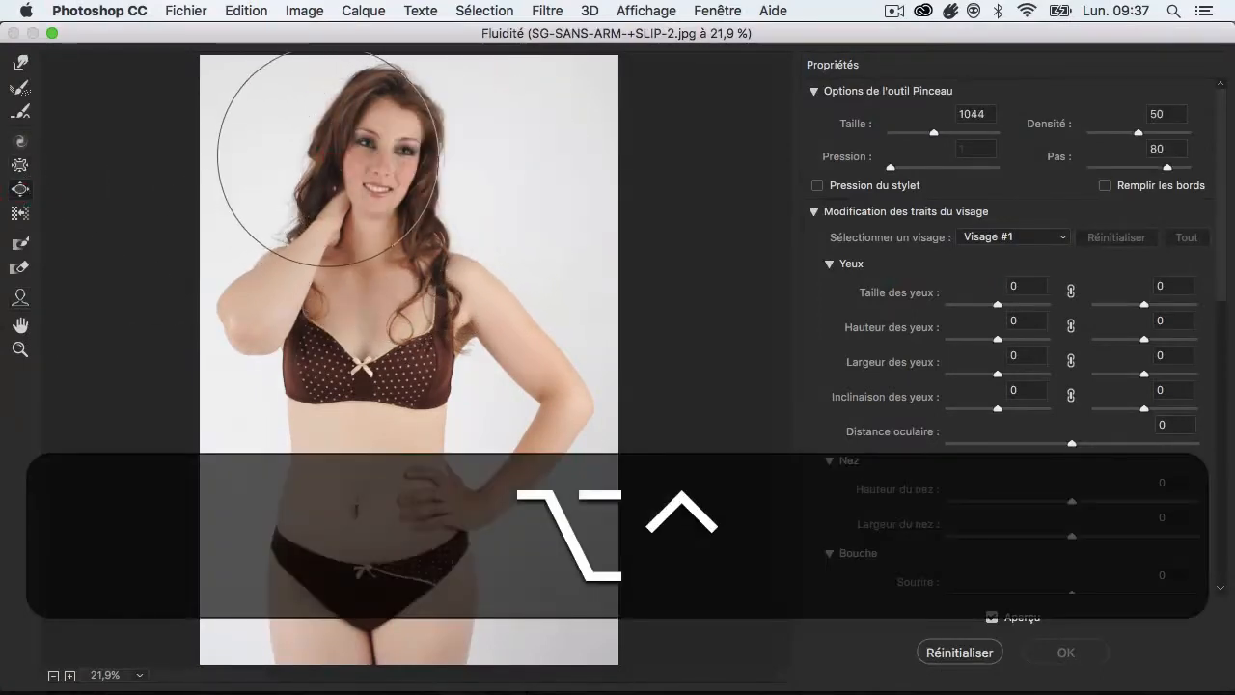
left_click_drag(418, 148, 385, 149)
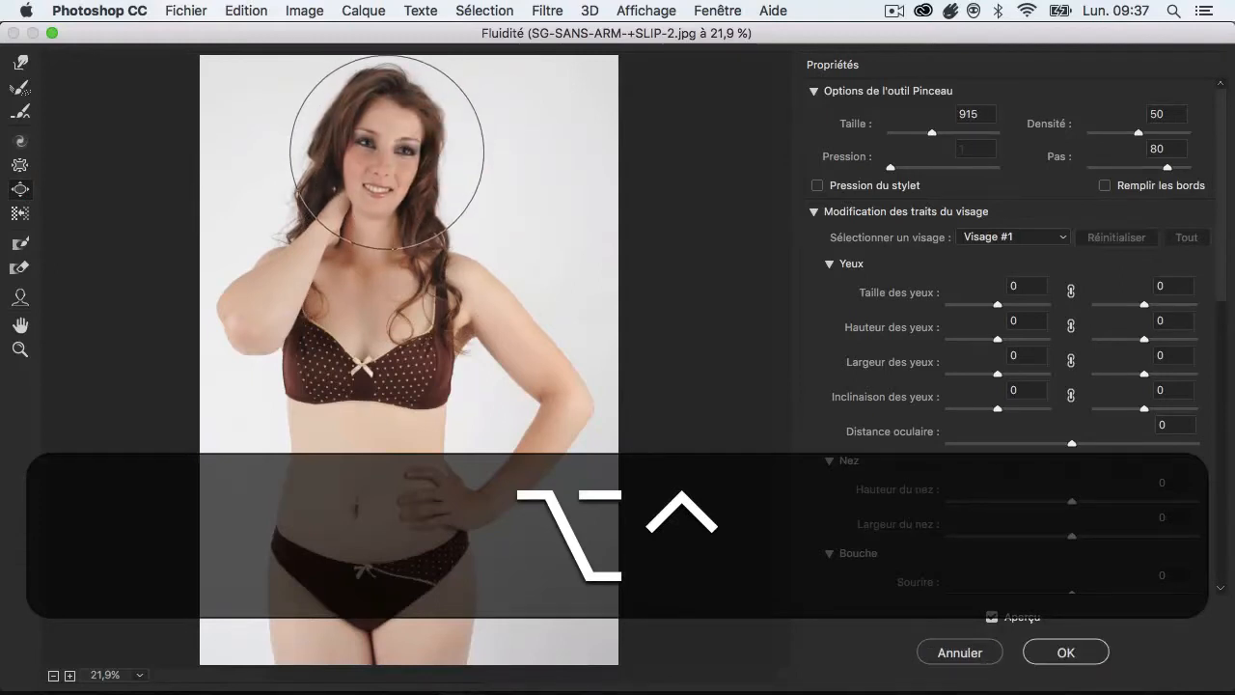
key("super+z")
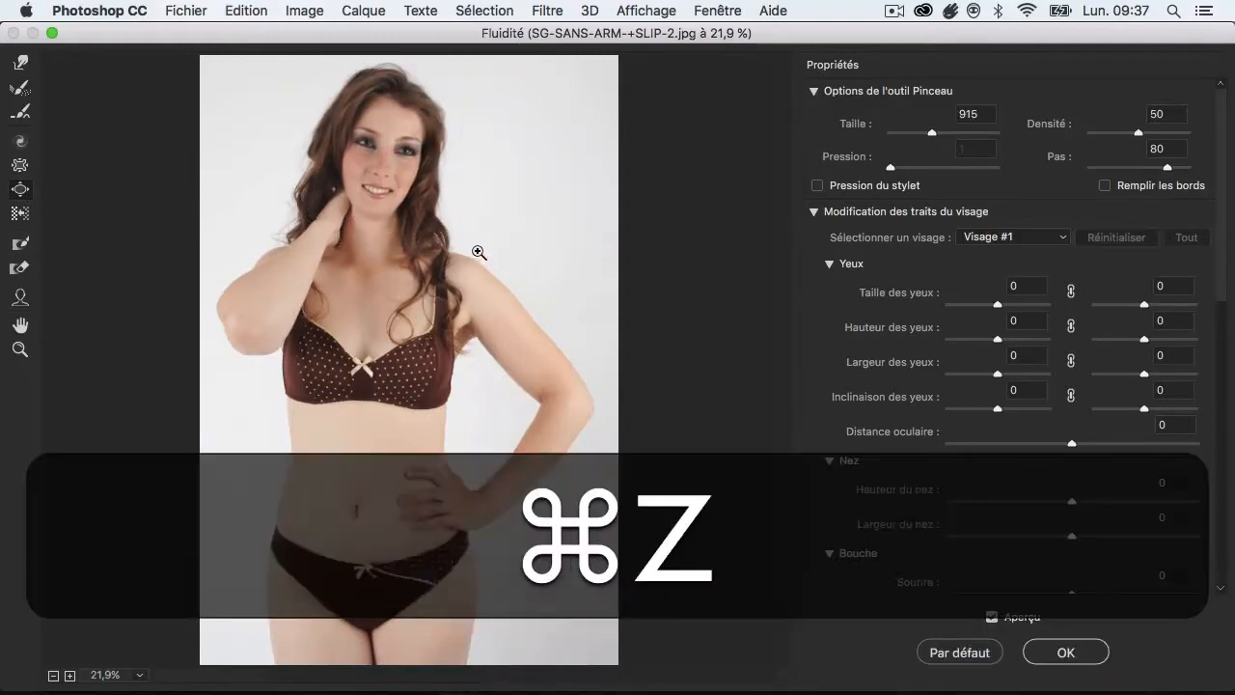
key("alt+super+z")
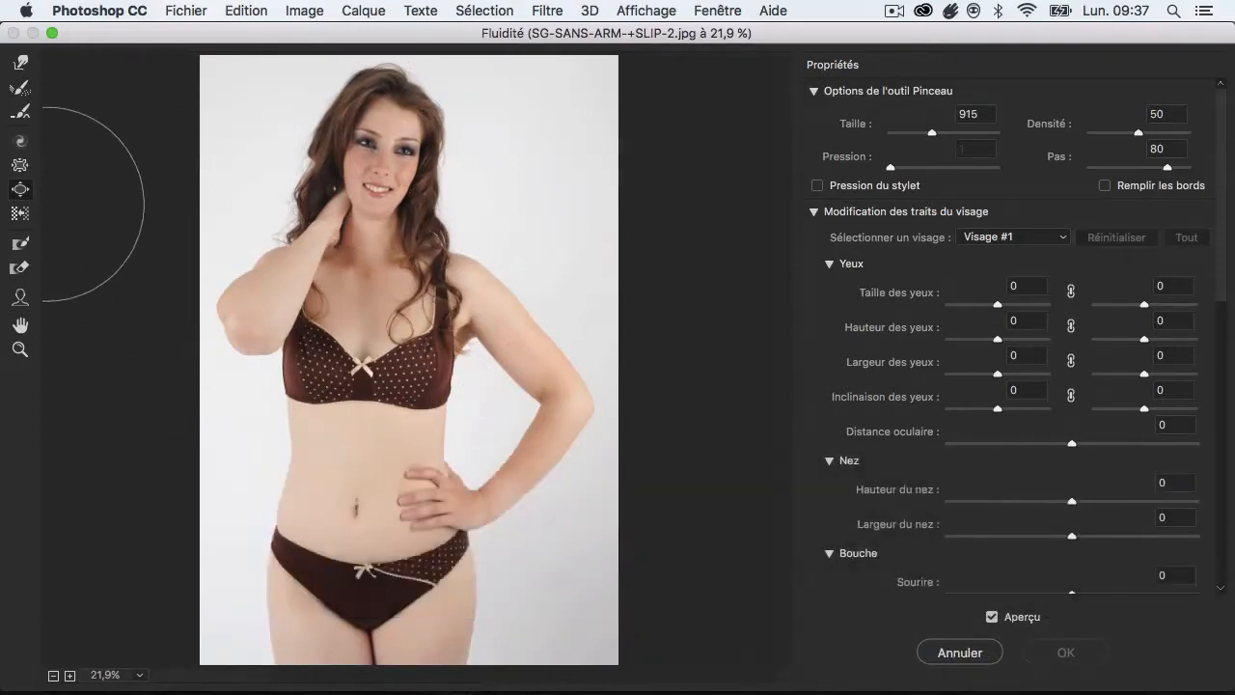
Enlarge both bra cups slightly with the Bloat tool at brush size 553
key("z")
left_click(321, 362)
left_click(322, 362)
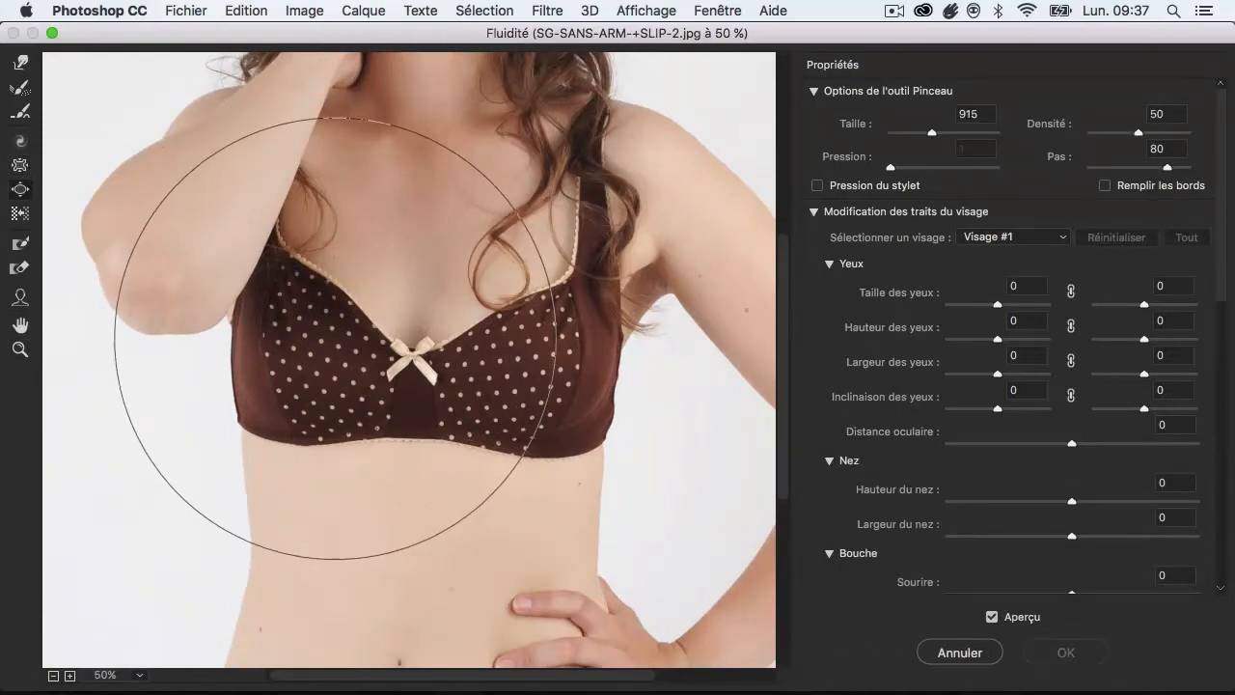
left_click_drag(331, 343, 236, 338)
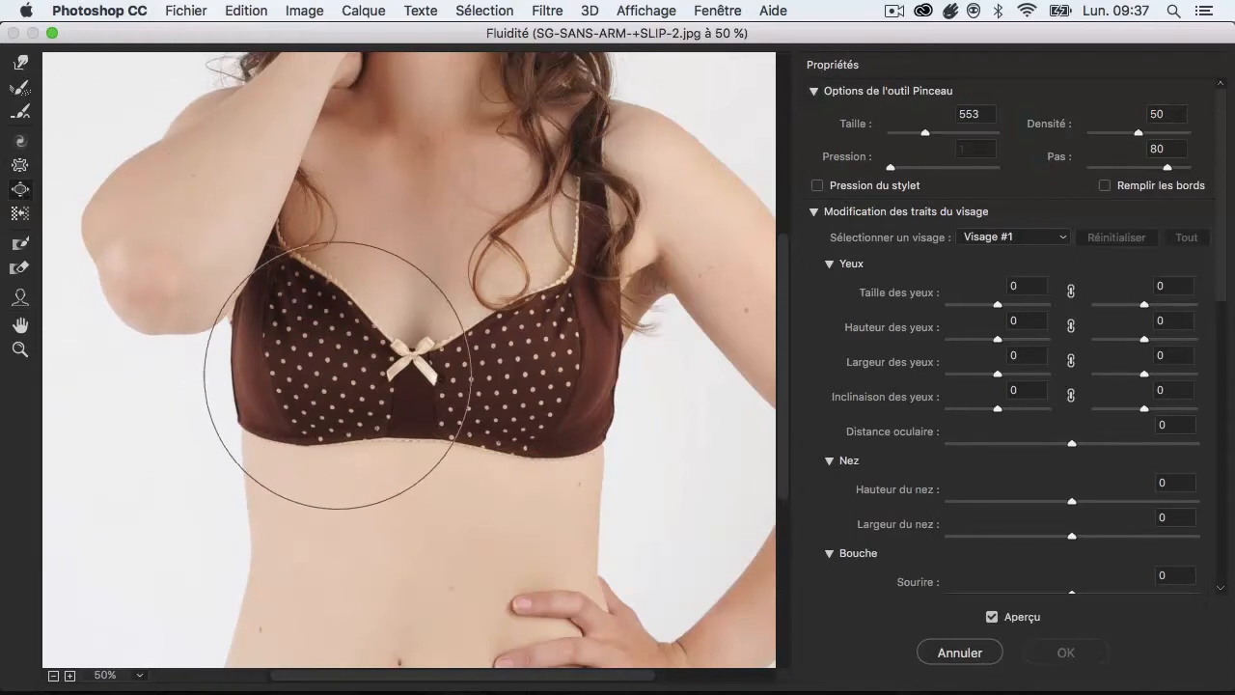
left_click(320, 357)
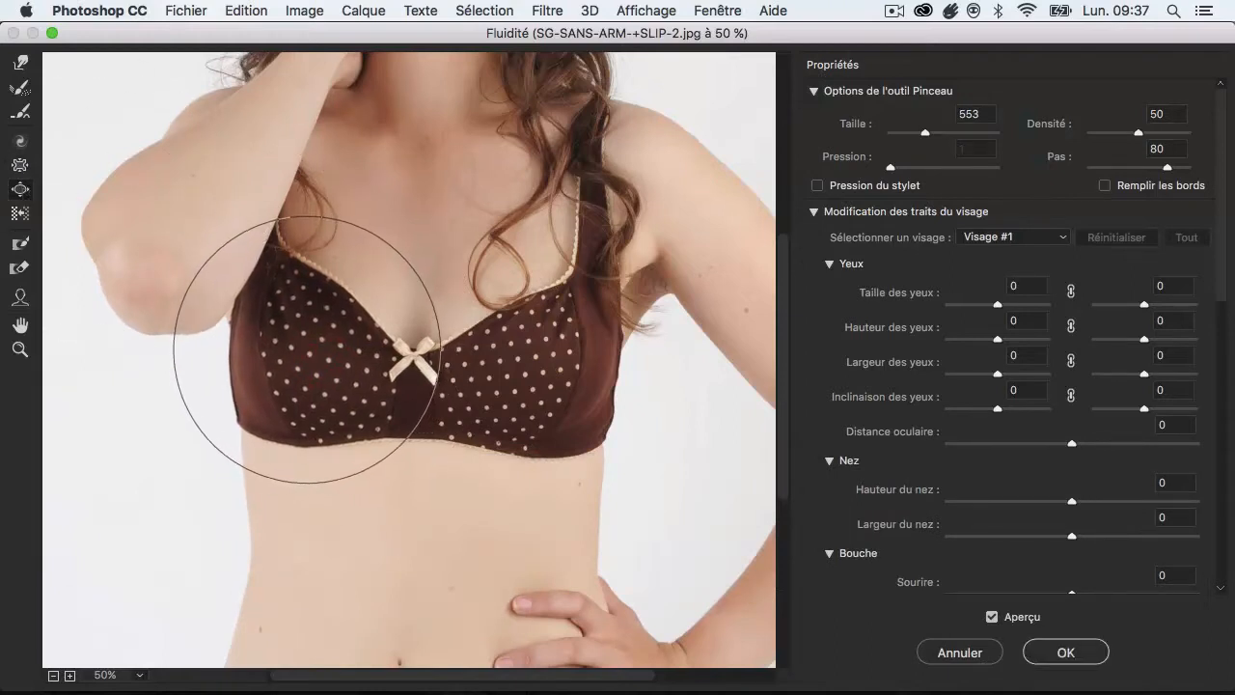
left_click(309, 344)
left_click(536, 365)
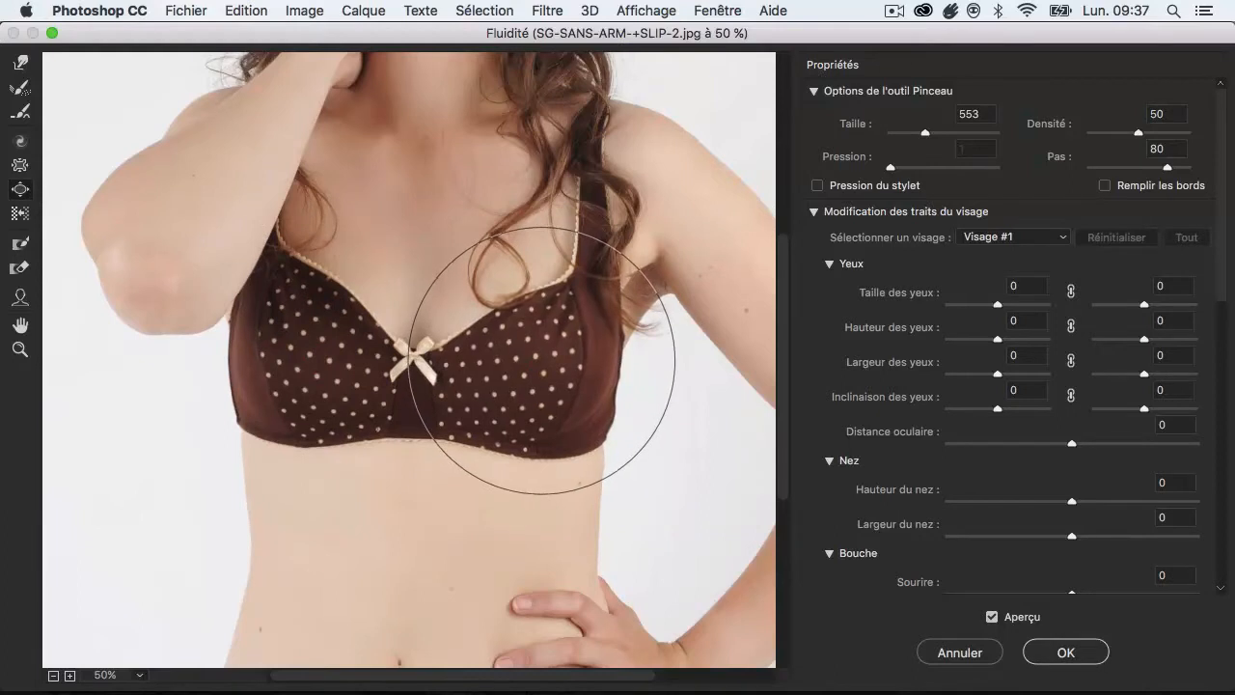
left_click(542, 362)
Replace an exaggerated bloat on one bra cup with moderate Bloat strokes on both cups, and apply the Liquify filter
left_click_drag(543, 356, 543, 356)
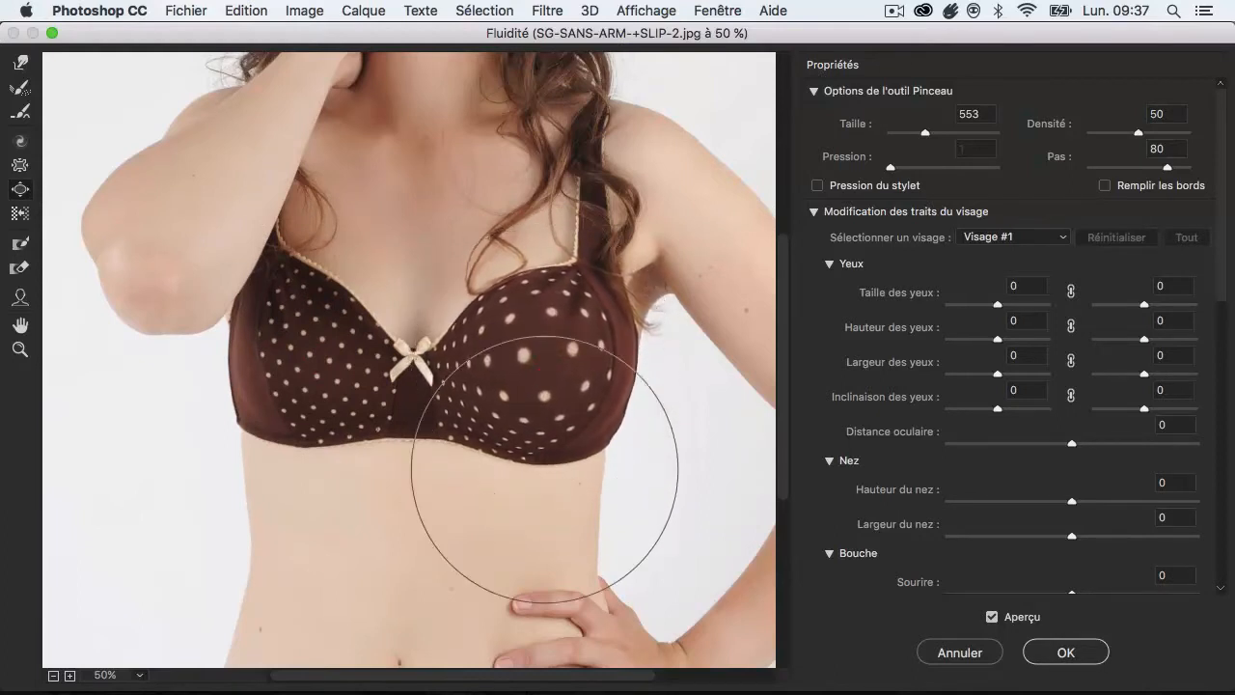
key("alt+super+z")
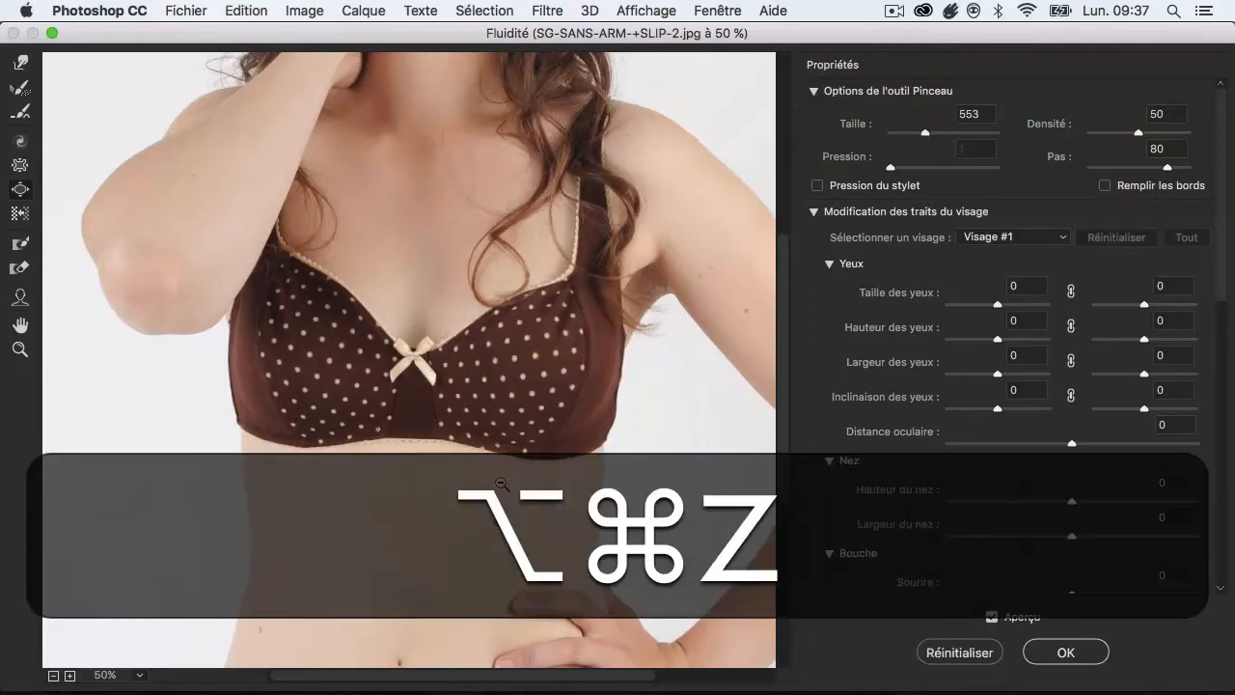
left_click_drag(549, 360, 549, 360)
left_click_drag(295, 355, 323, 311)
left_click_drag(488, 287, 488, 286)
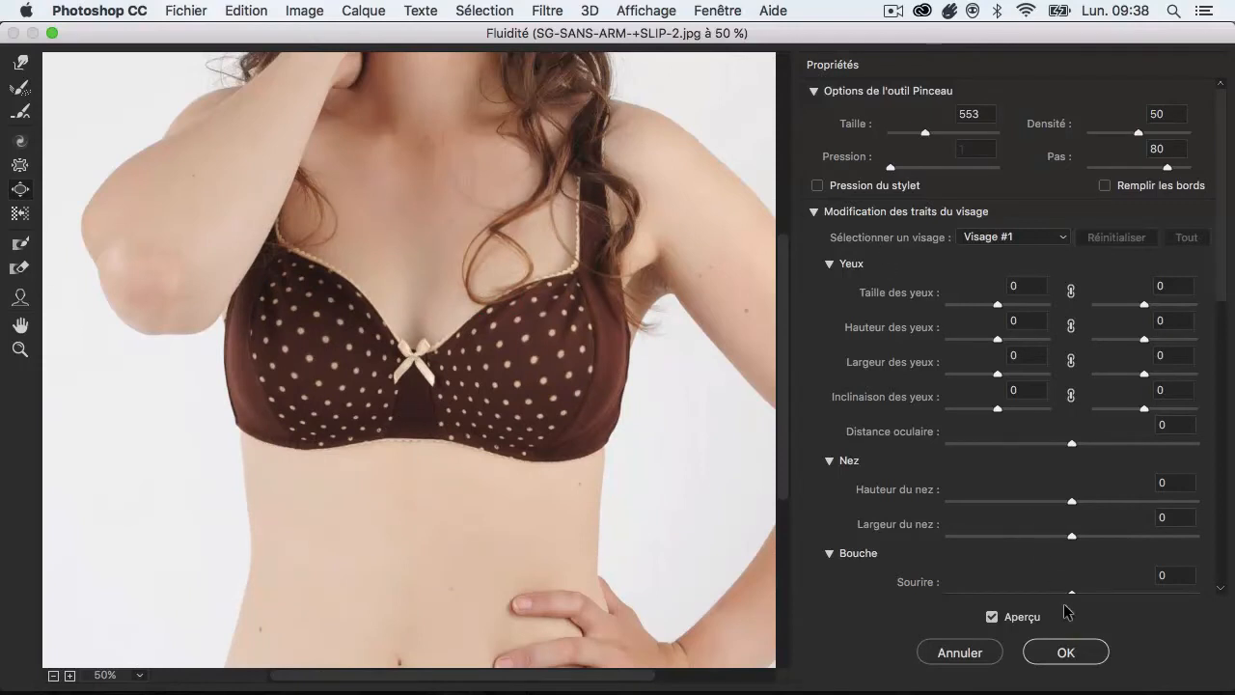
left_click(1067, 652)
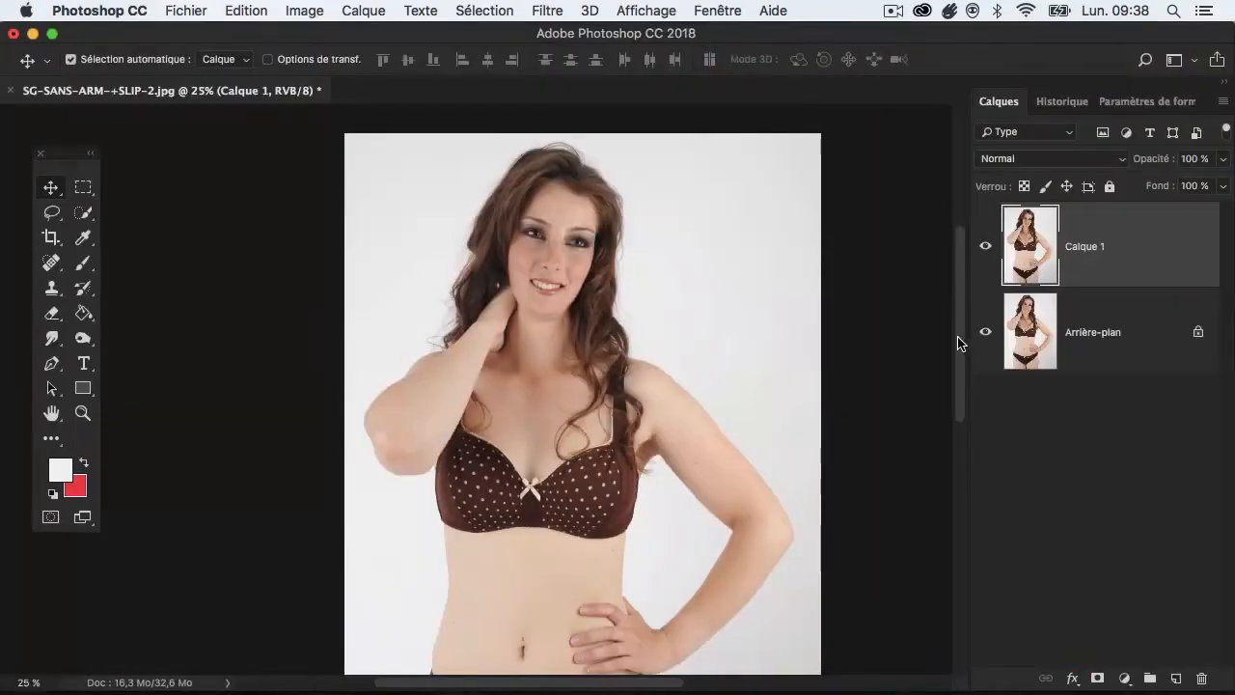
Compare the enlarged bust with the original photo by toggling the visibility of the Calque 1 layer
left_click(985, 247)
left_click(985, 247)
left_click(986, 247)
left_click(985, 247)
left_click(985, 247)
left_click(986, 247)
left_click(985, 247)
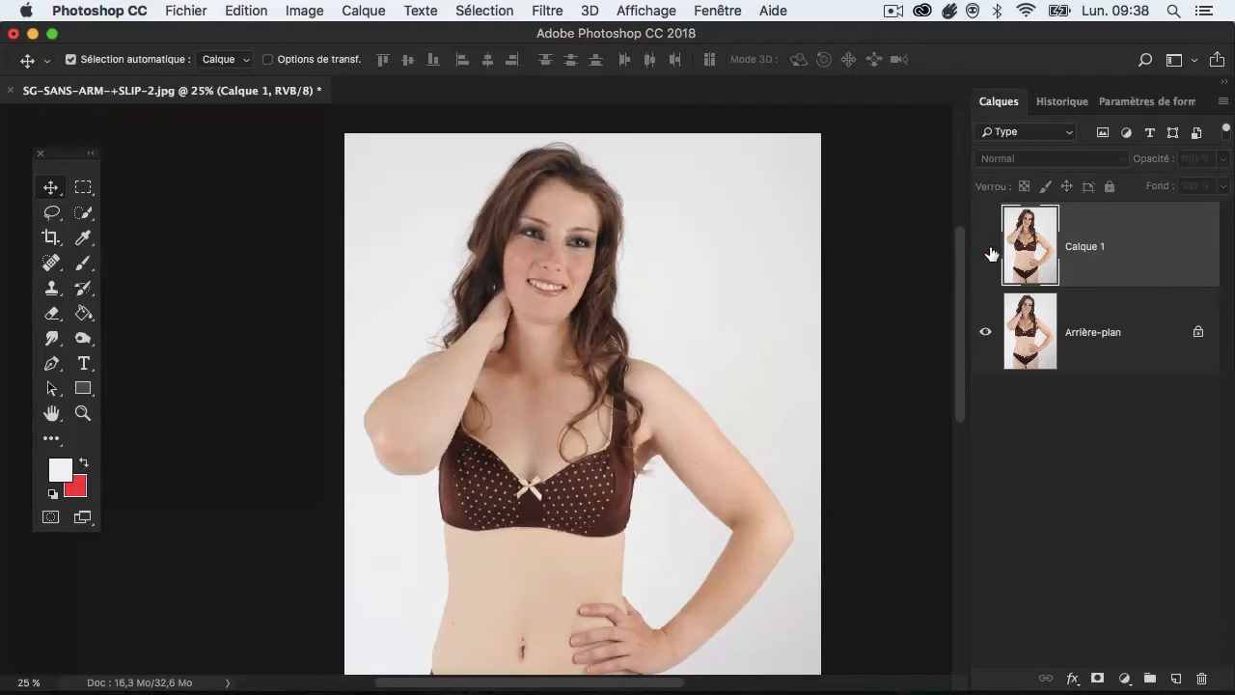
Make the Calque 1 layer visible again and reopen it in the Liquify filter, with the raised arm in close view
left_click(986, 247)
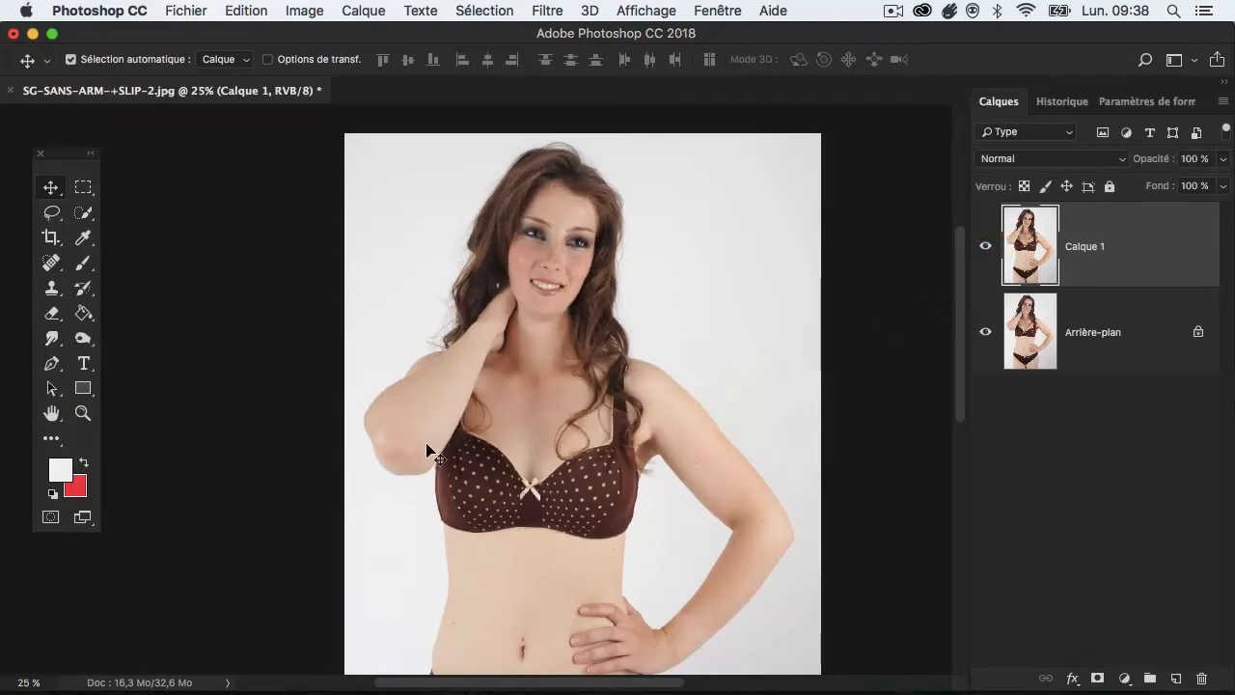
left_click(548, 12)
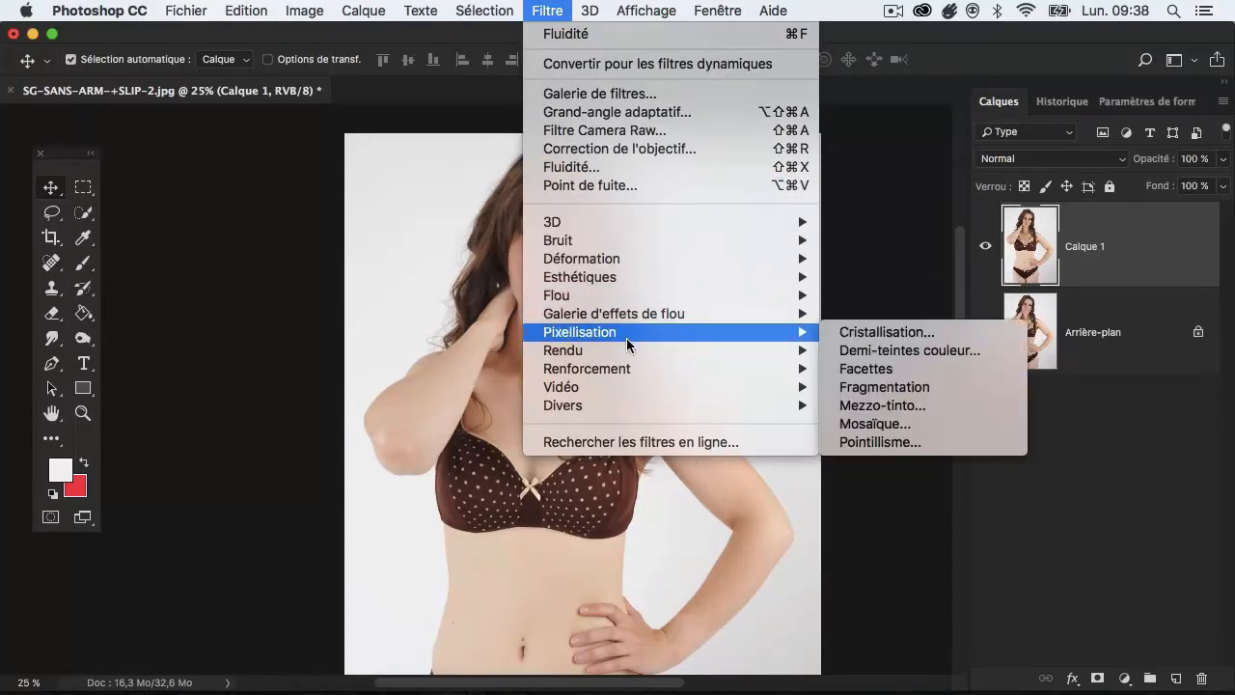
left_click(609, 170)
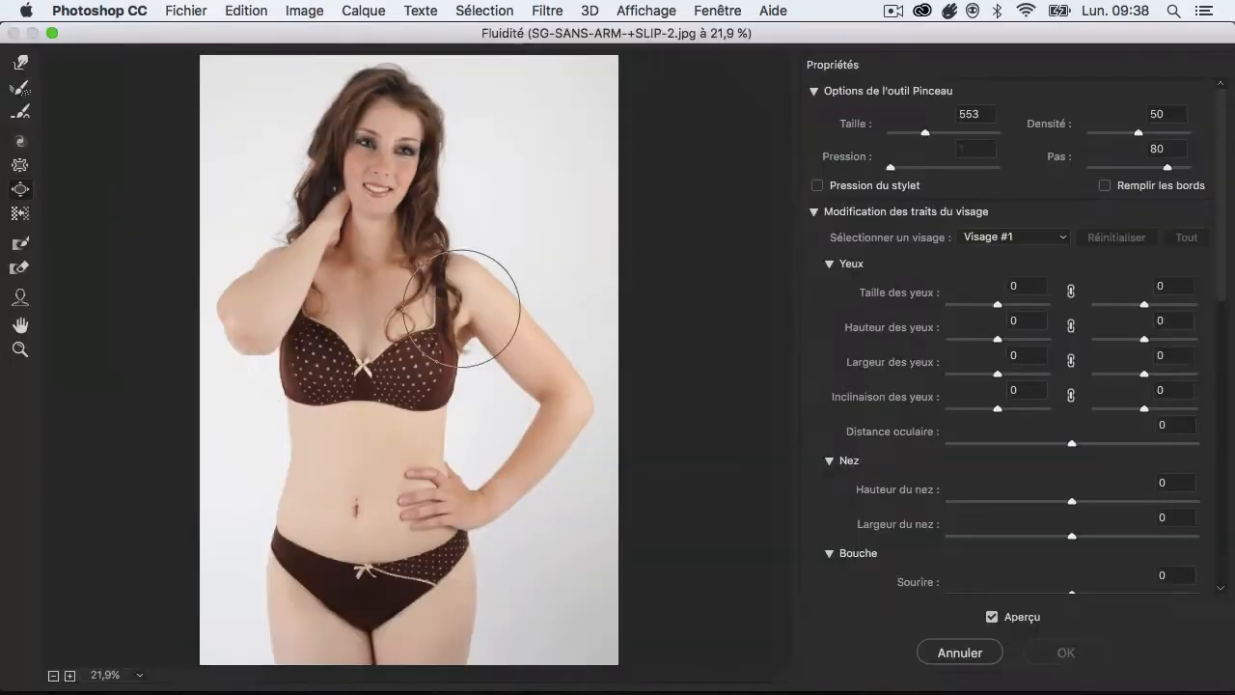
left_click(259, 334)
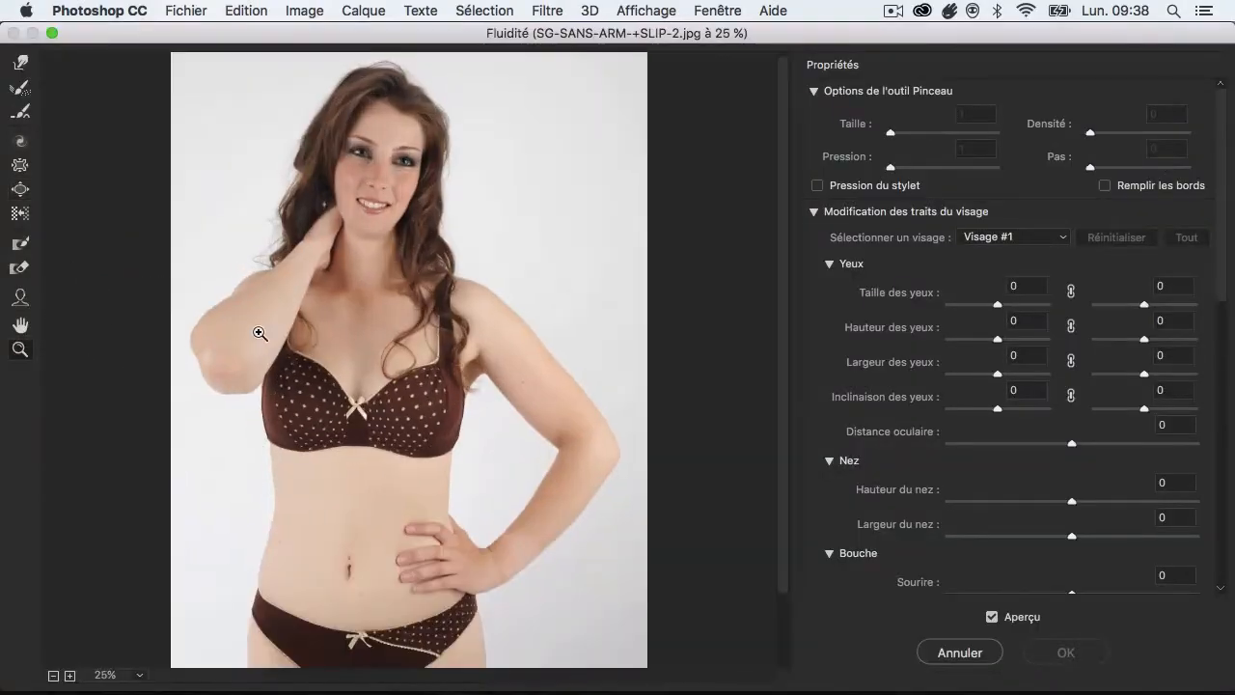
left_click(247, 353)
left_click(201, 373)
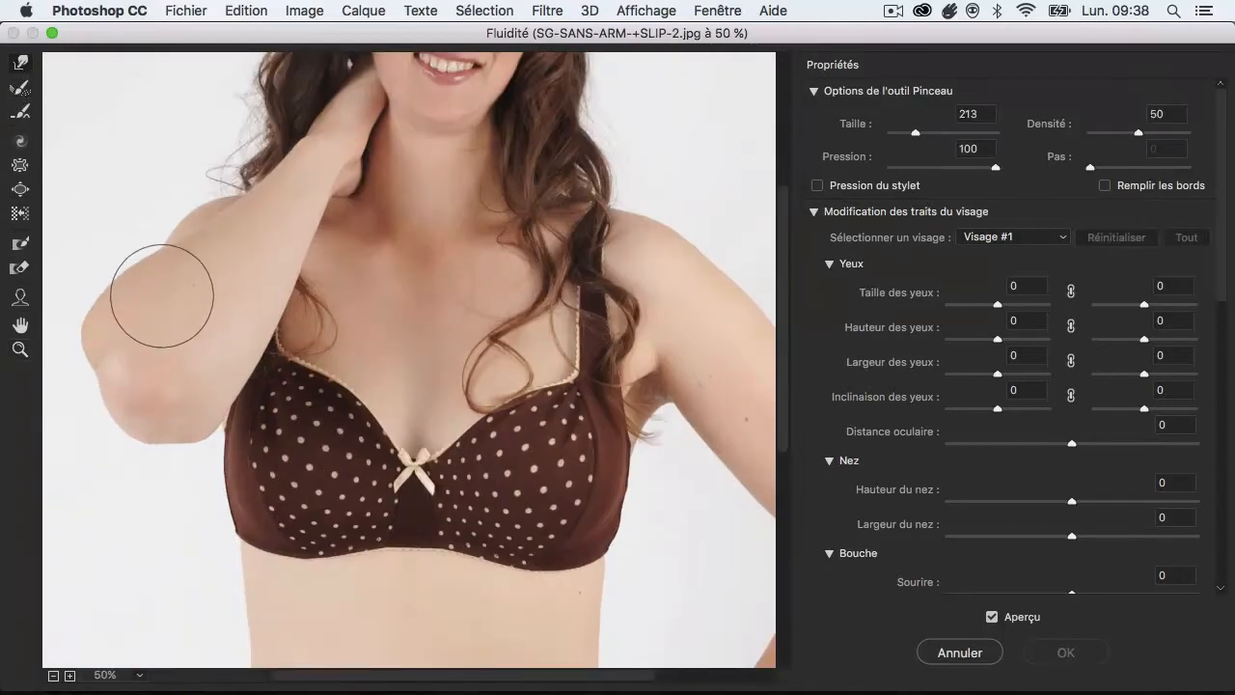
Slim the raised arm and elbow by pushing their outline inward with the Forward Warp tool at brush size 427
mouse_move(161, 295)
left_mouse_down()
mouse_move(171, 317)
mouse_move(218, 318)
left_mouse_up()
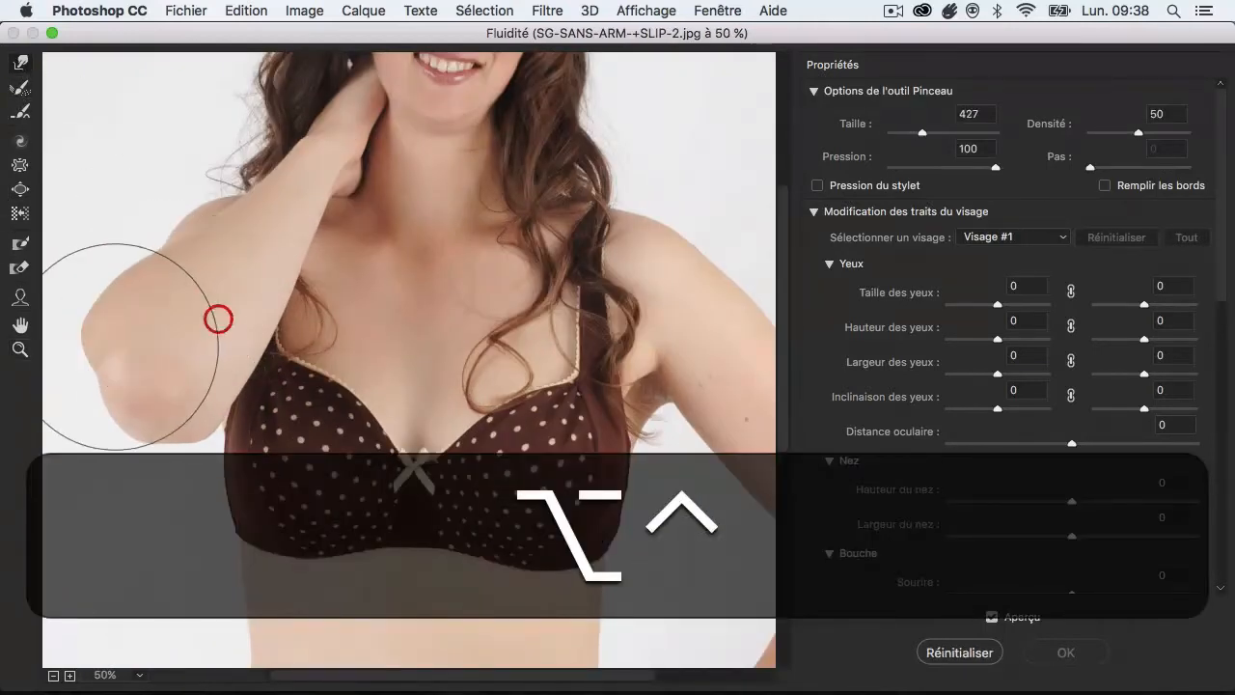
left_click(98, 336)
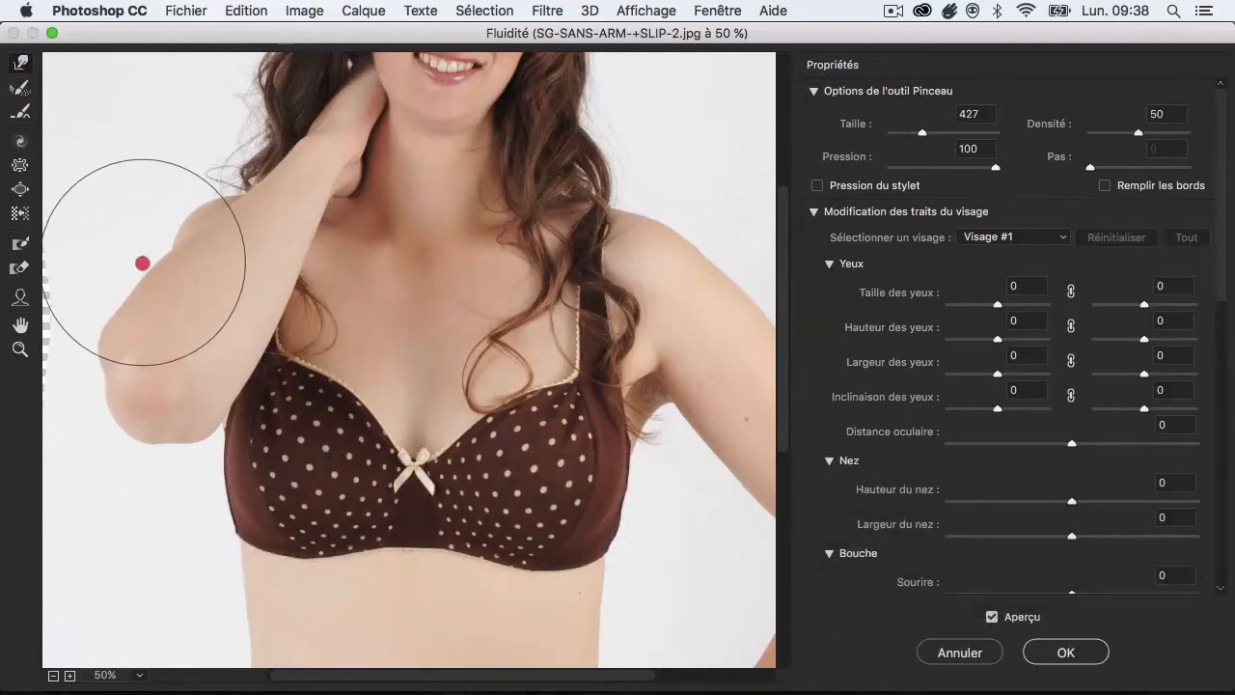
left_click_drag(110, 312, 114, 313)
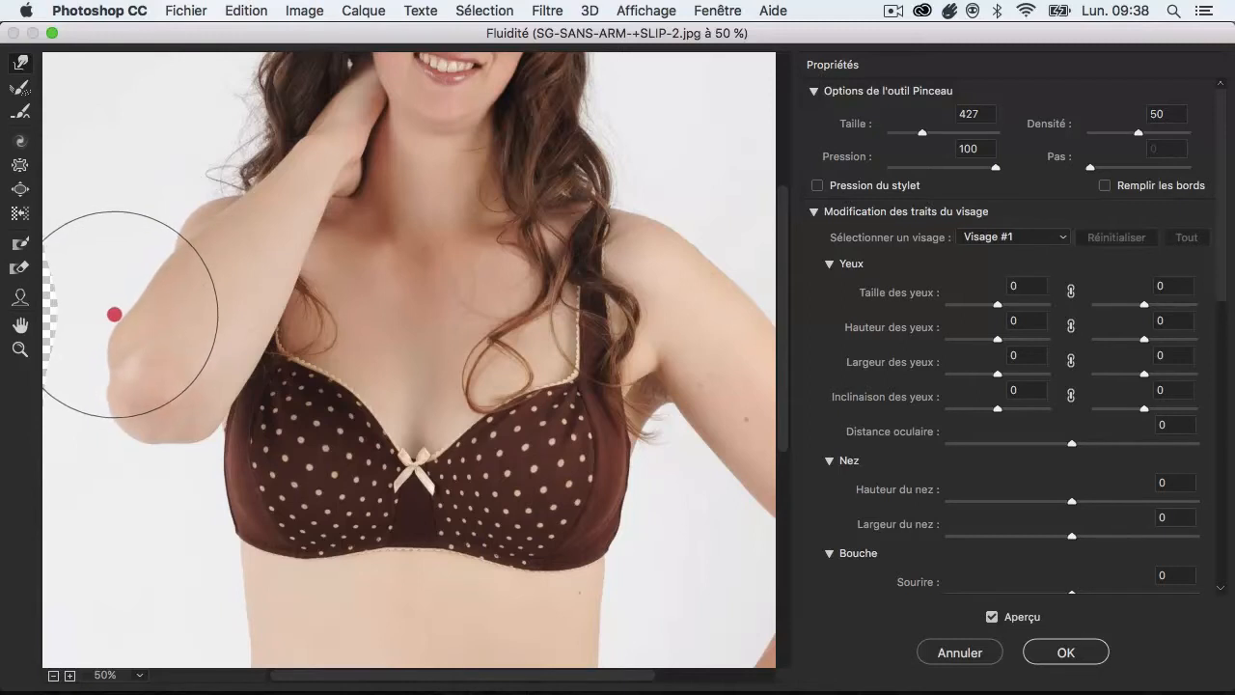
left_click_drag(176, 219, 202, 196)
left_click(164, 249)
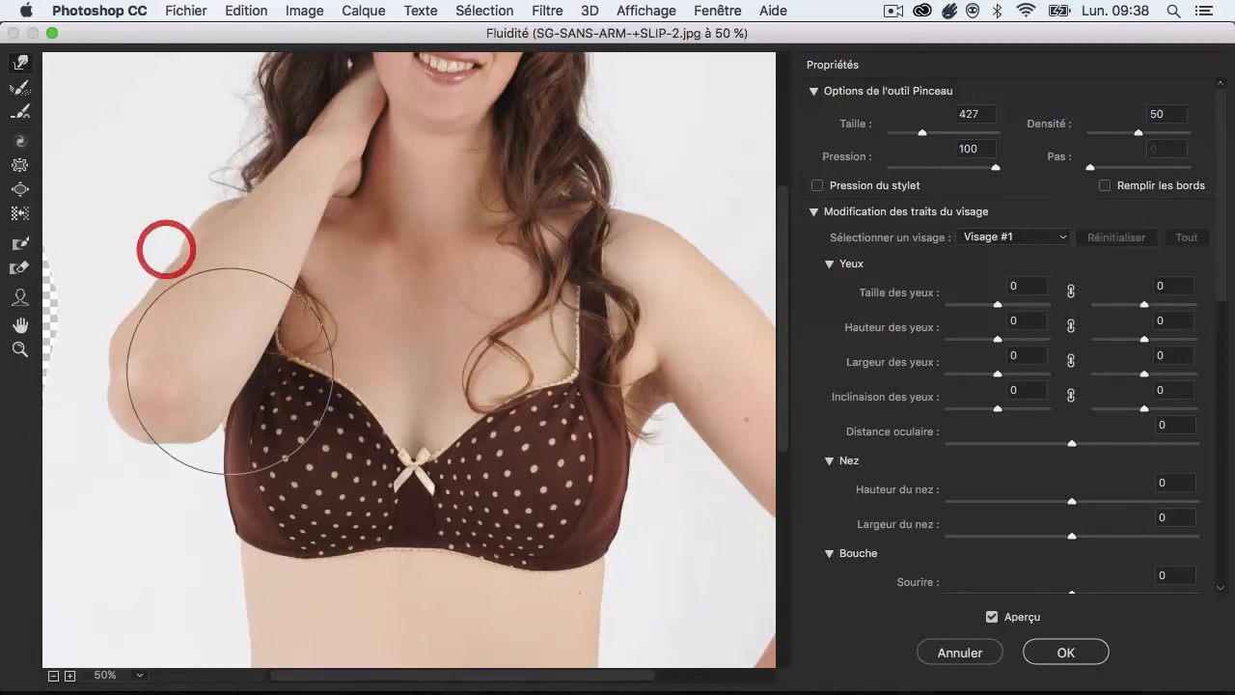
left_click_drag(231, 367, 230, 360)
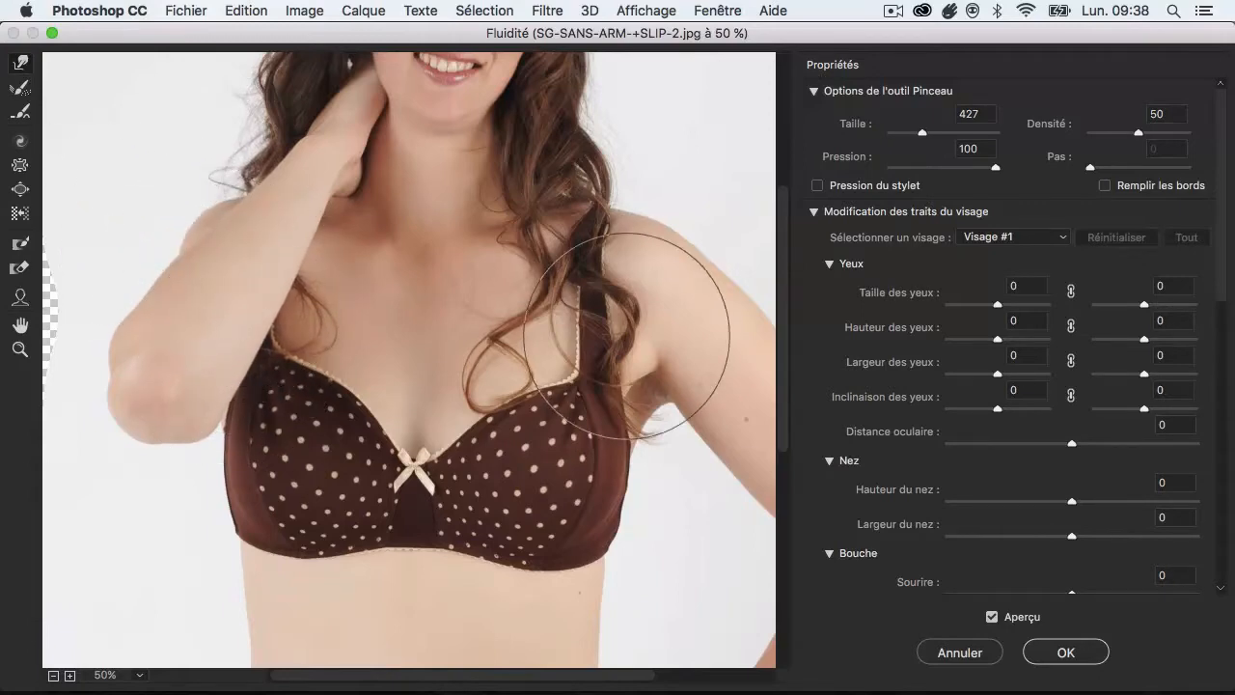
Narrow the waist on both sides with the Forward Warp tool at brush size 518
key("space")
mouse_move(626, 336)
left_mouse_down()
mouse_move(455, 242)
mouse_move(510, 457)
mouse_move(521, 274)
mouse_move(505, 206)
left_mouse_up()
key("ctrl+alt")
left_click_drag(255, 367, 319, 365)
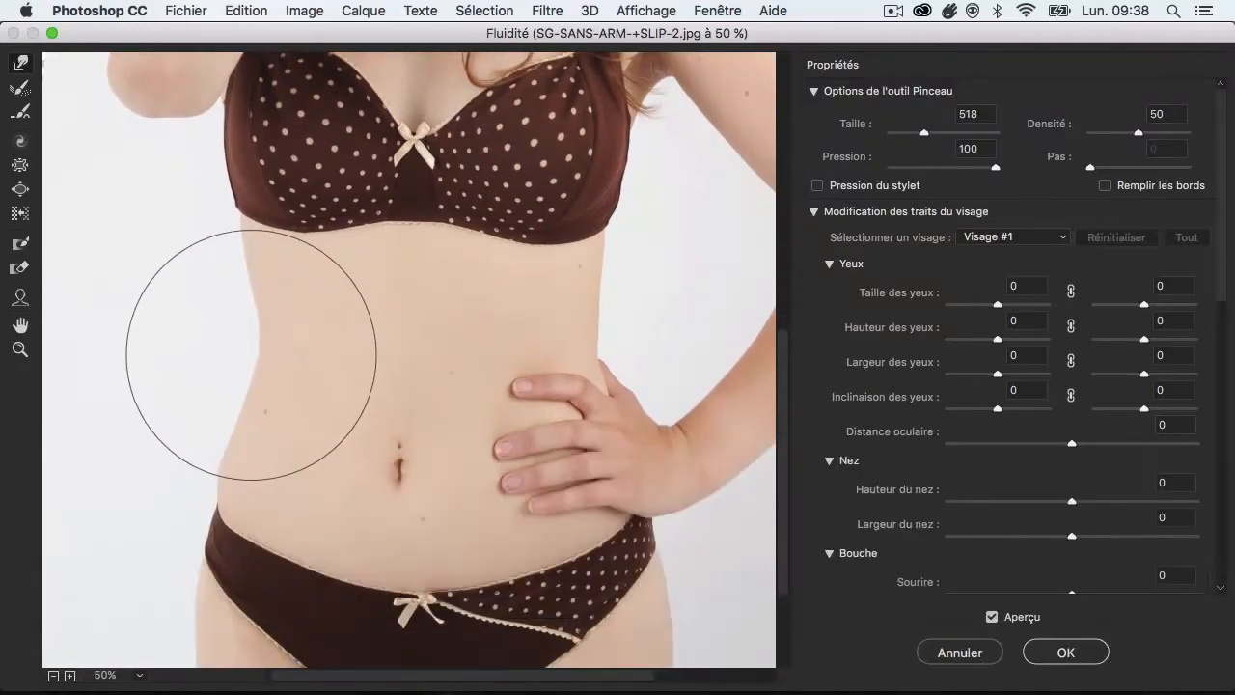
mouse_move(218, 397)
left_mouse_down()
mouse_move(230, 400)
mouse_move(228, 429)
left_mouse_up()
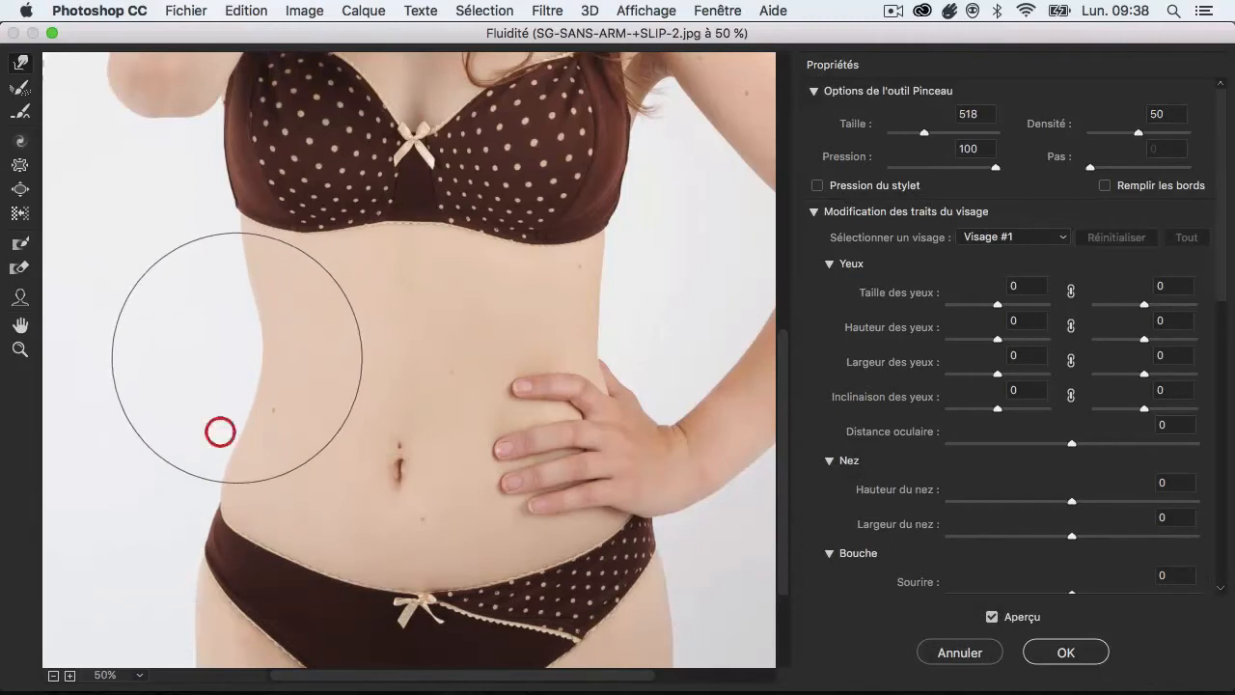
key("super+z")
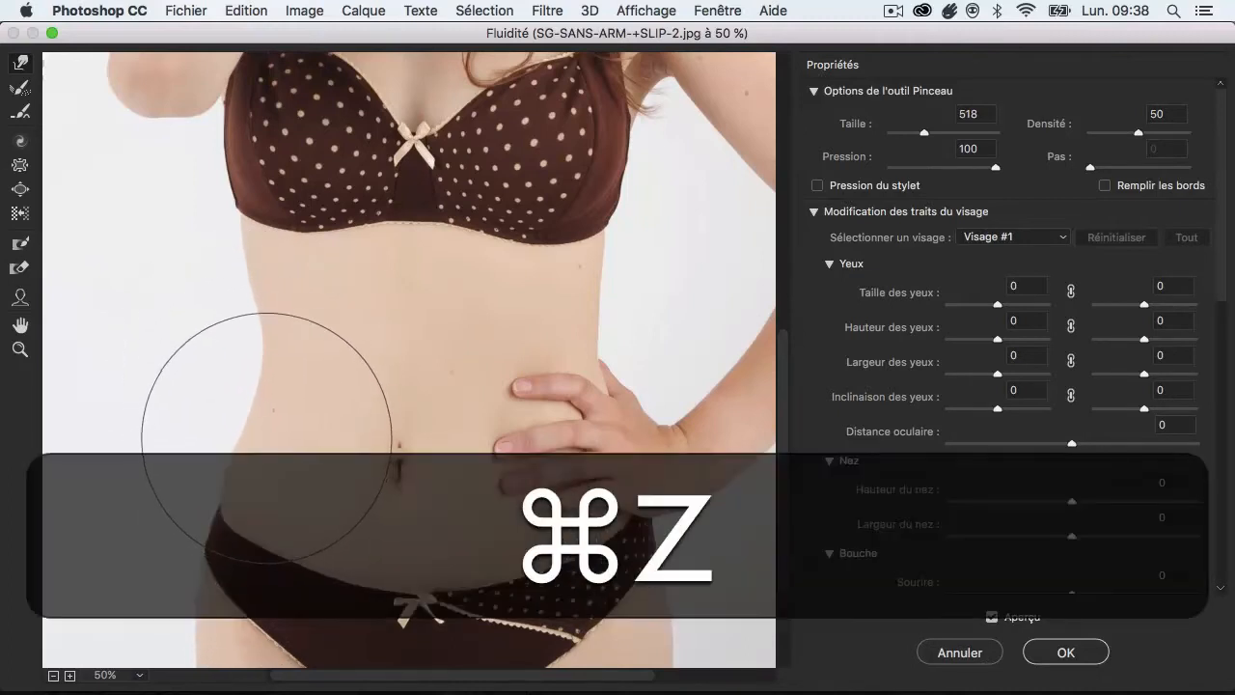
left_click_drag(573, 367, 567, 367)
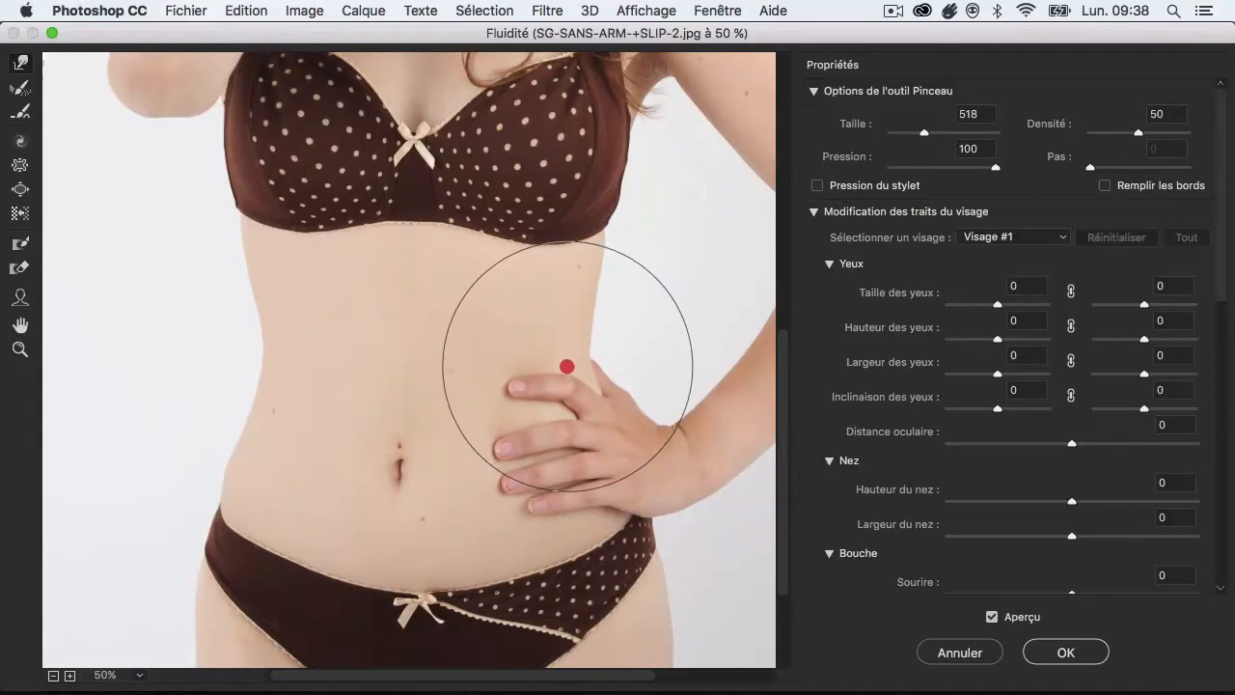
left_click(565, 367)
Shift the navel slightly and raise the front waistband of the briefs with the Forward Warp tool at brush size 518
mouse_move(404, 476)
left_mouse_down()
mouse_move(414, 537)
mouse_move(408, 460)
mouse_move(419, 425)
mouse_move(425, 495)
left_mouse_up()
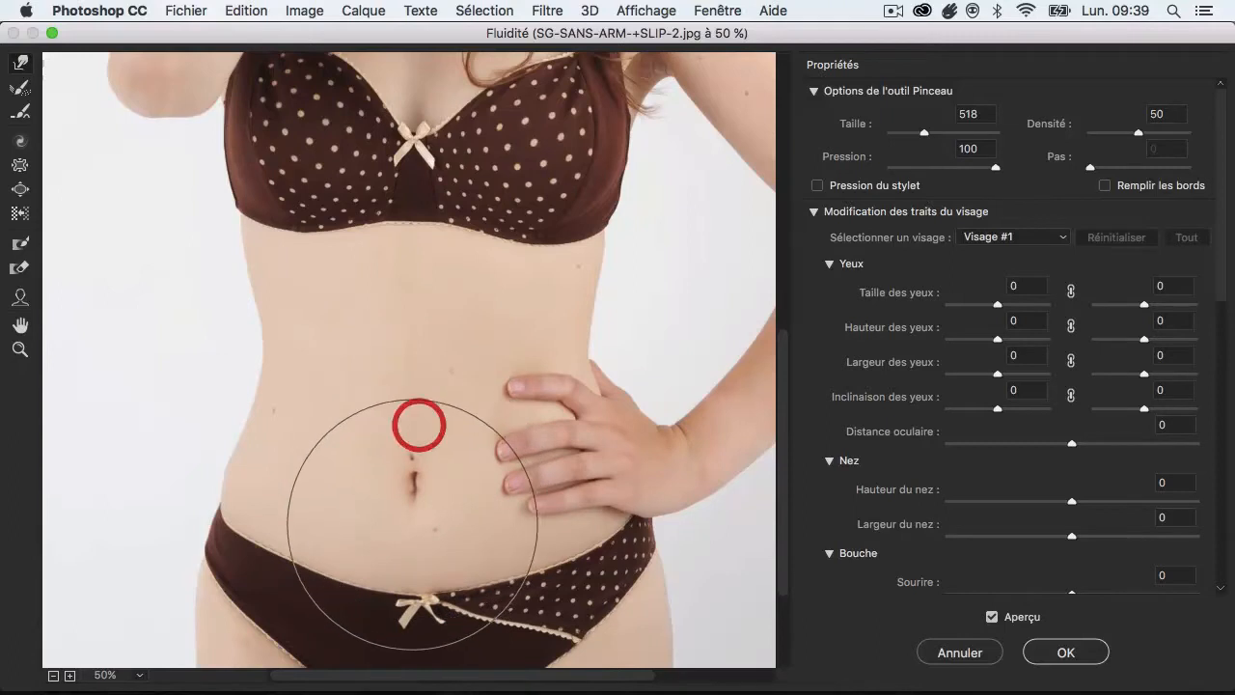
key("space")
mouse_move(419, 424)
left_mouse_down()
mouse_move(392, 416)
mouse_move(405, 290)
left_mouse_up()
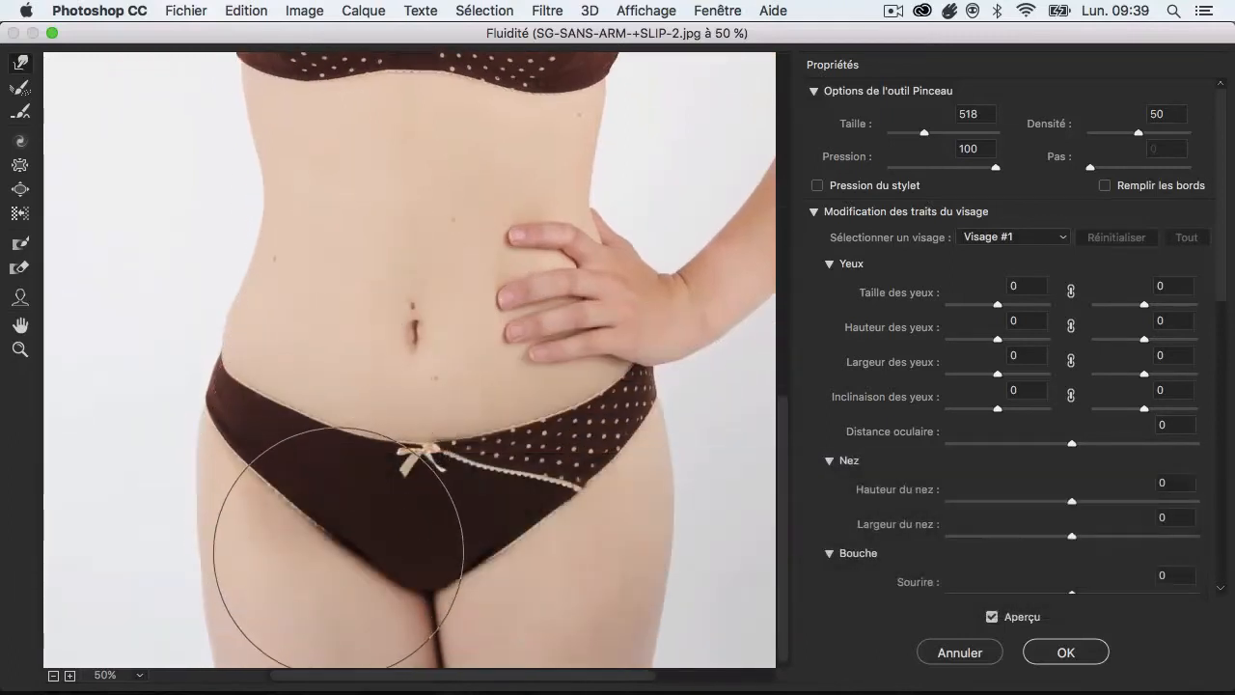
left_click(373, 462)
mouse_move(373, 462)
left_mouse_down()
mouse_move(350, 457)
mouse_move(410, 397)
mouse_move(472, 418)
mouse_move(527, 411)
left_mouse_up()
mouse_move(340, 412)
left_mouse_down()
mouse_move(355, 386)
mouse_move(396, 432)
mouse_move(433, 421)
mouse_move(438, 392)
mouse_move(485, 409)
mouse_move(410, 422)
mouse_move(389, 348)
mouse_move(328, 383)
mouse_move(347, 413)
left_mouse_up()
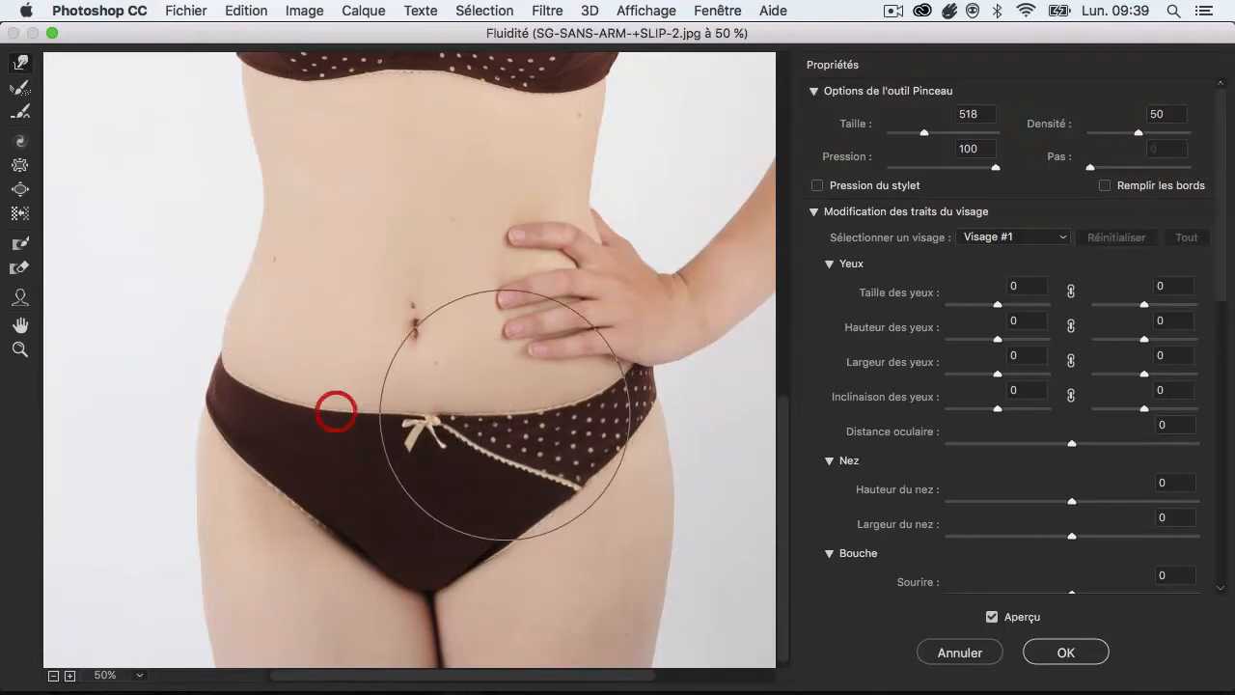
left_click_drag(521, 404, 509, 413)
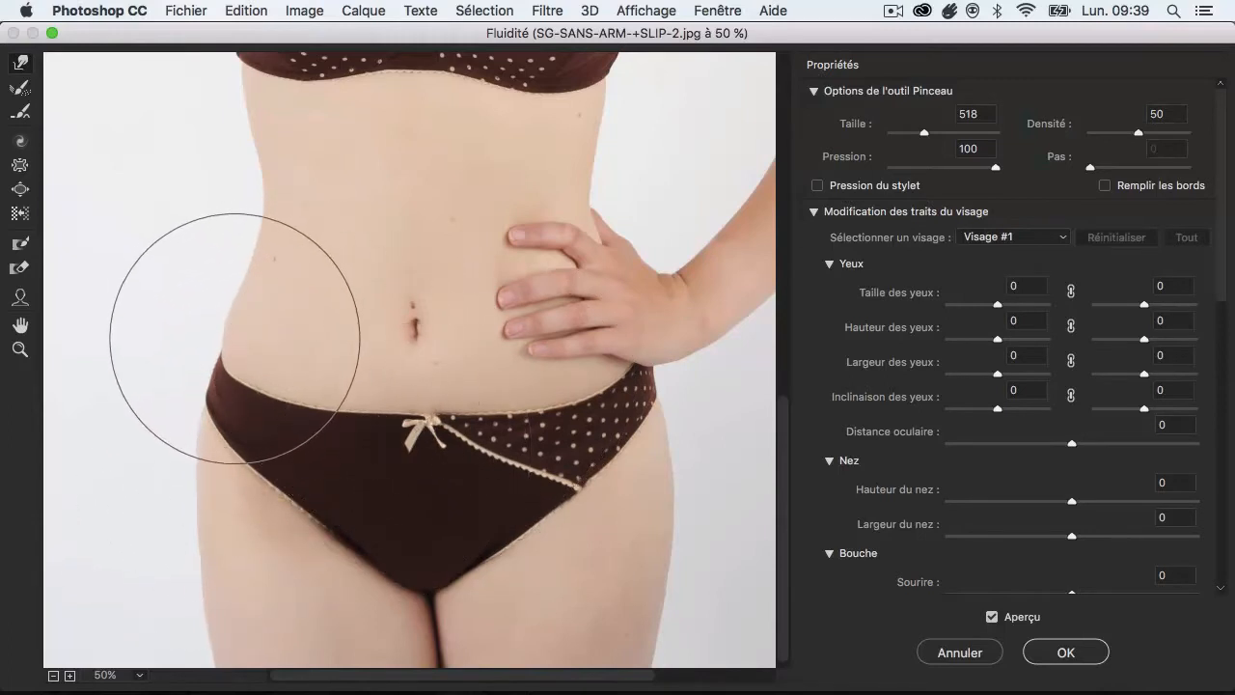
left_click_drag(231, 333, 242, 337)
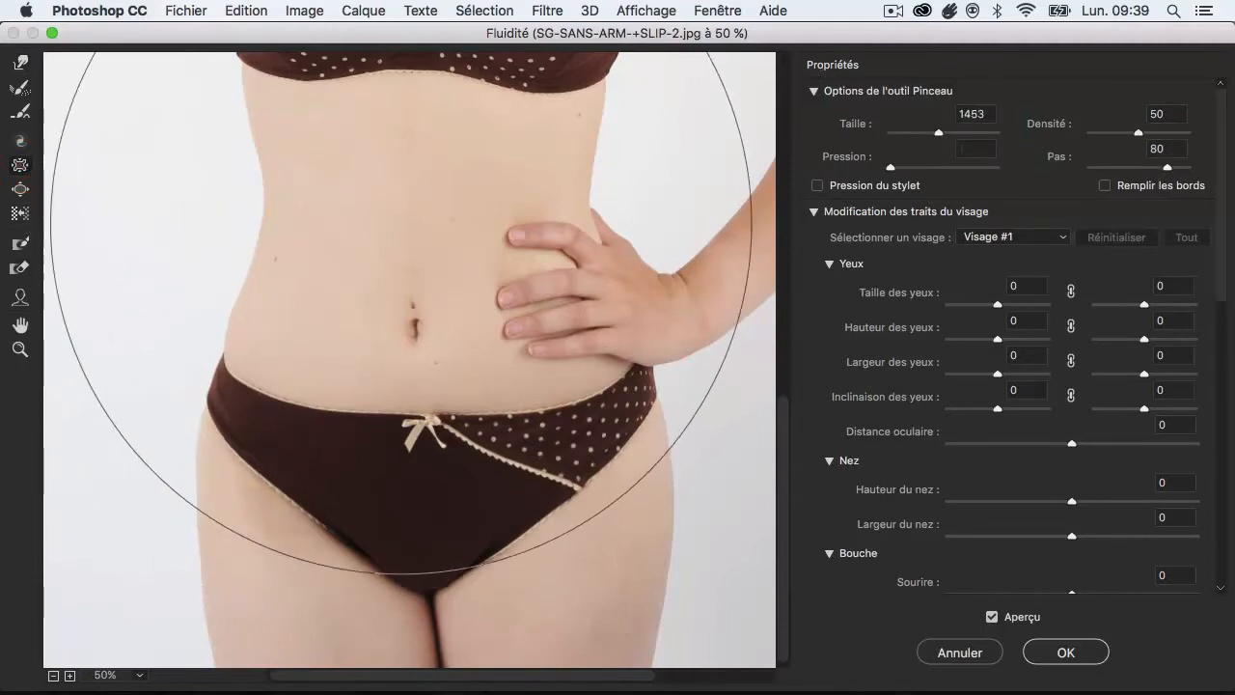
Slim the bent arm resting on the hip with the Pucker tool, reducing the brush size to 837
key("space")
mouse_move(456, 233)
left_mouse_down()
mouse_move(346, 396)
mouse_move(319, 477)
left_mouse_up()
left_click_drag(407, 372, 325, 413)
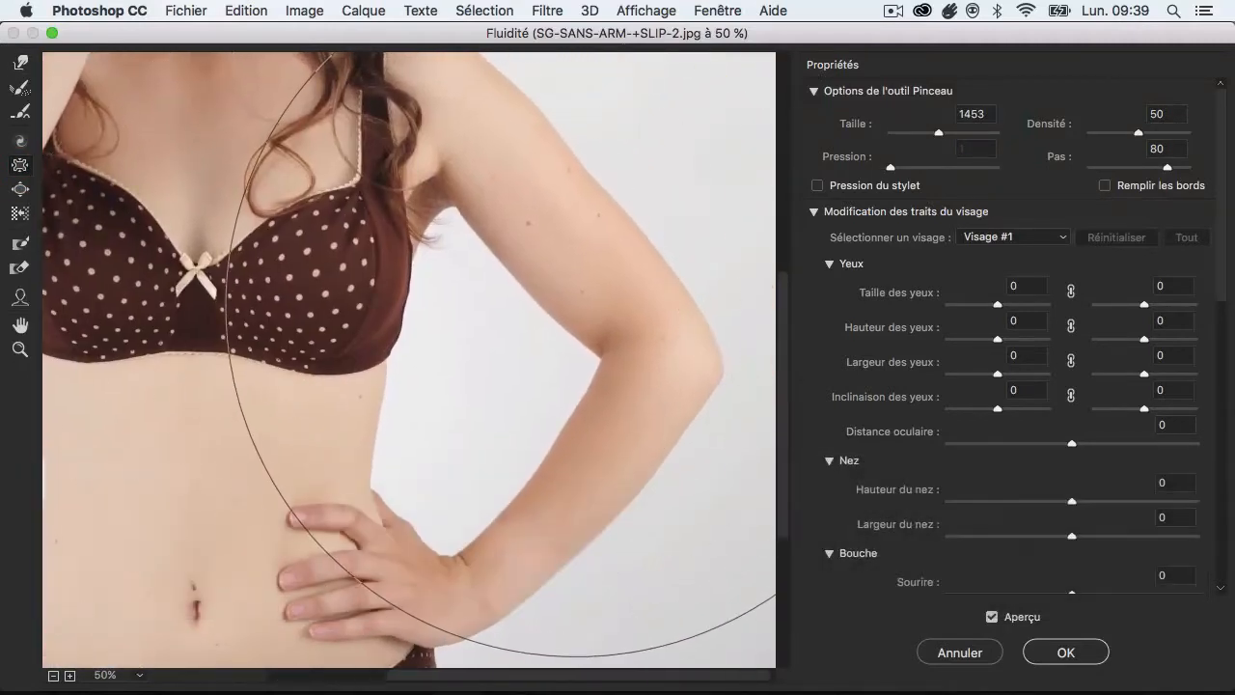
left_click_drag(565, 318, 440, 307)
mouse_move(573, 232)
left_mouse_down()
mouse_move(579, 242)
mouse_move(526, 242)
left_mouse_up()
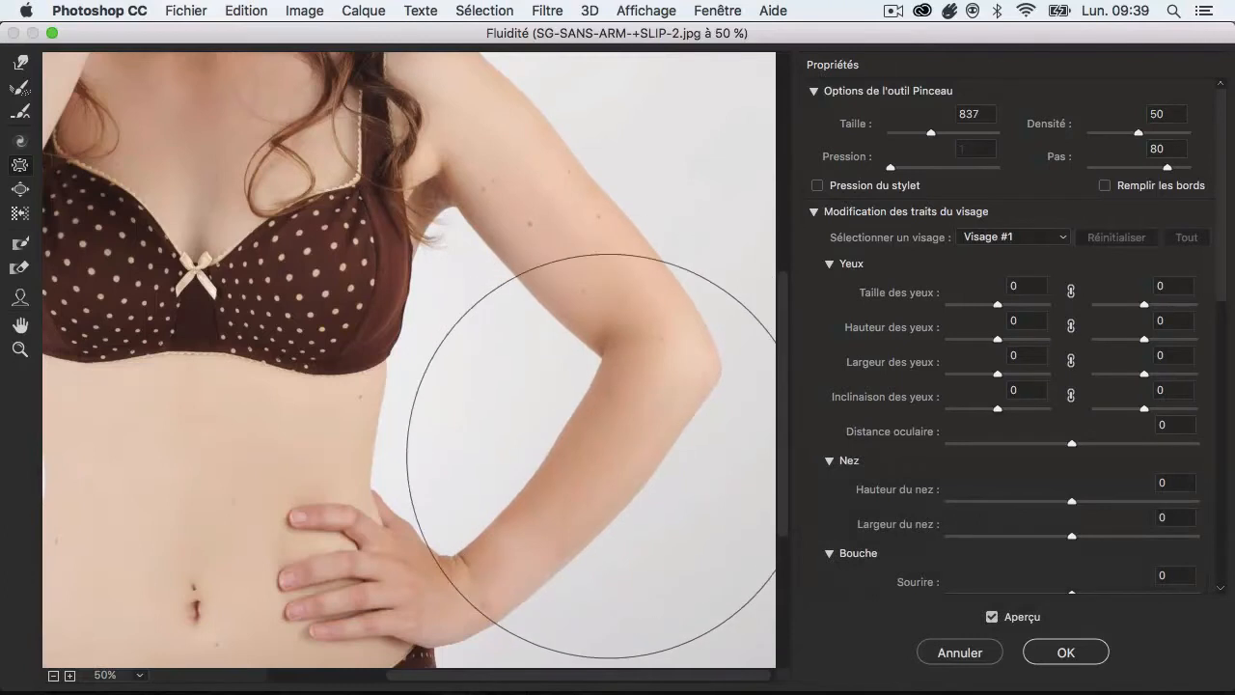
key("space")
mouse_move(293, 307)
left_mouse_down()
mouse_move(510, 417)
mouse_move(512, 432)
left_mouse_up()
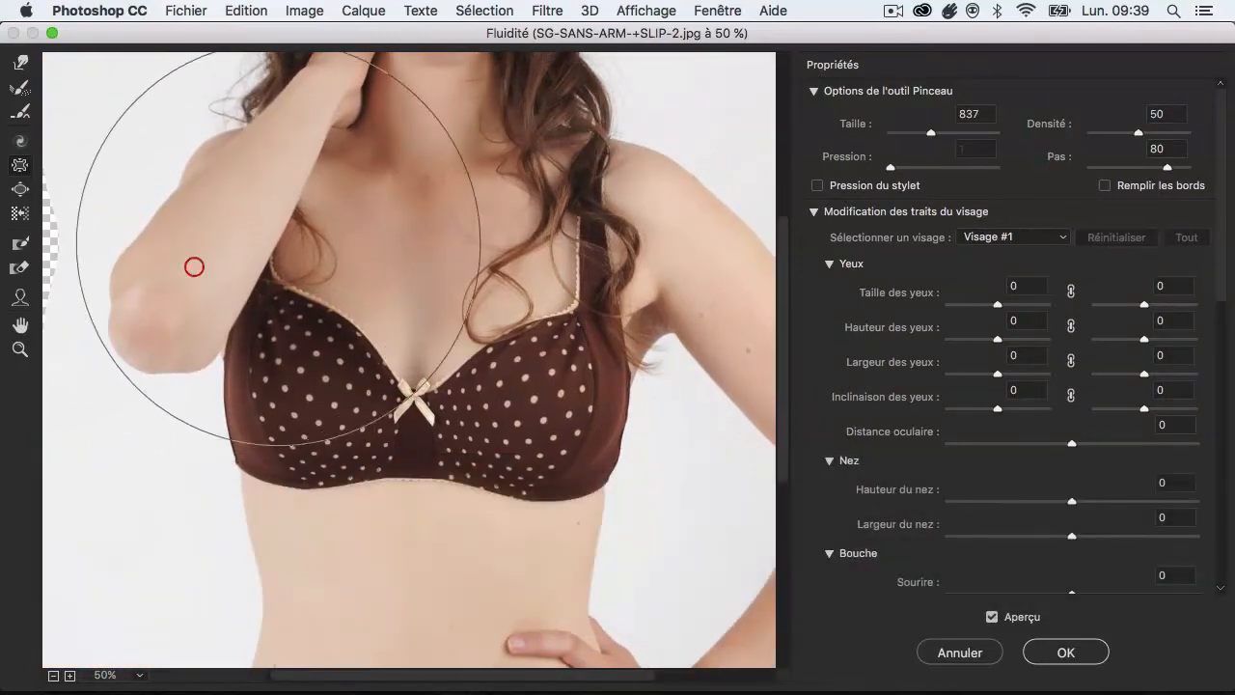
Reshape the hips with Bloat strokes at brush size 862 and a Pucker touch between the thighs, and apply the Liquify filter
key("space")
left_click_drag(307, 238, 337, 469)
left_click_drag(337, 298, 328, 350)
scroll(328, 349, "down", 15)
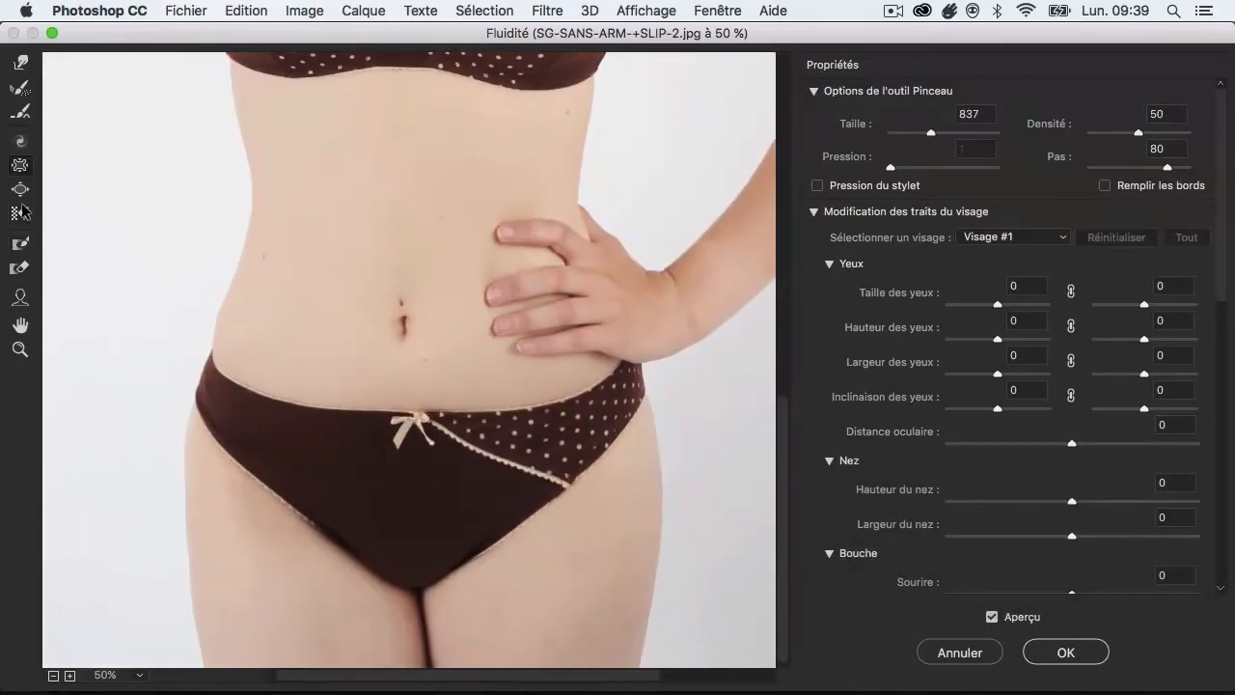
left_click_drag(276, 516, 352, 516)
left_click(266, 487)
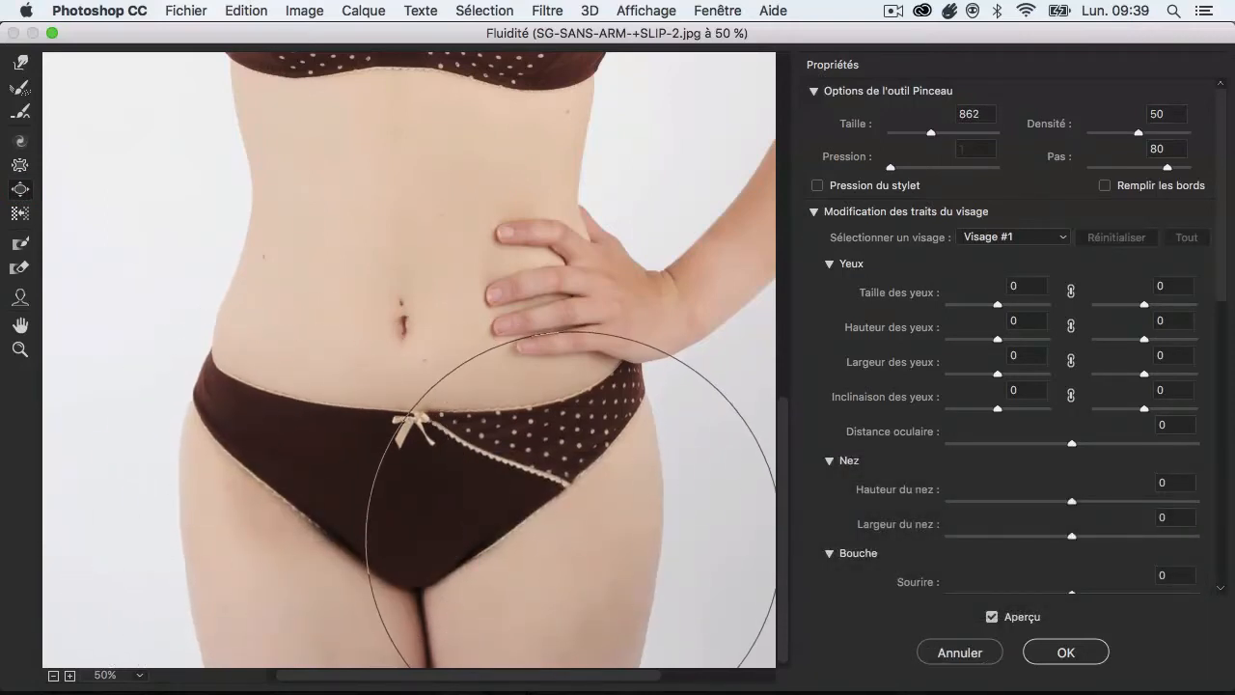
left_click(576, 450)
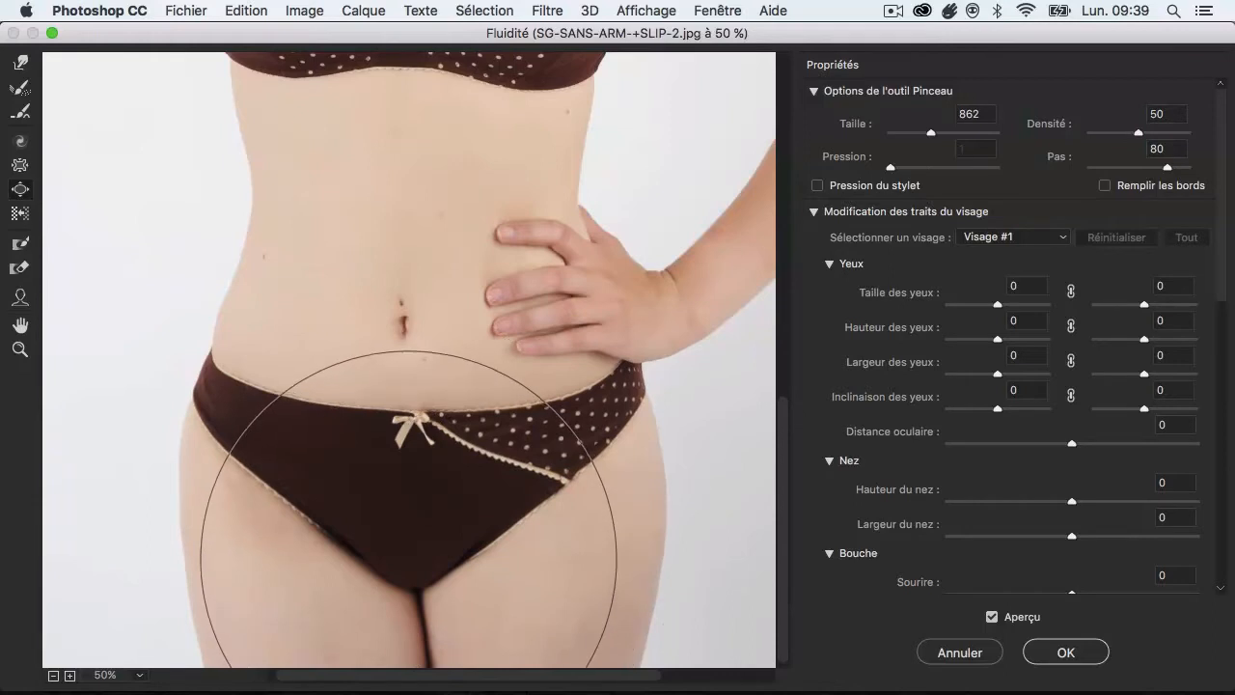
key("super+z")
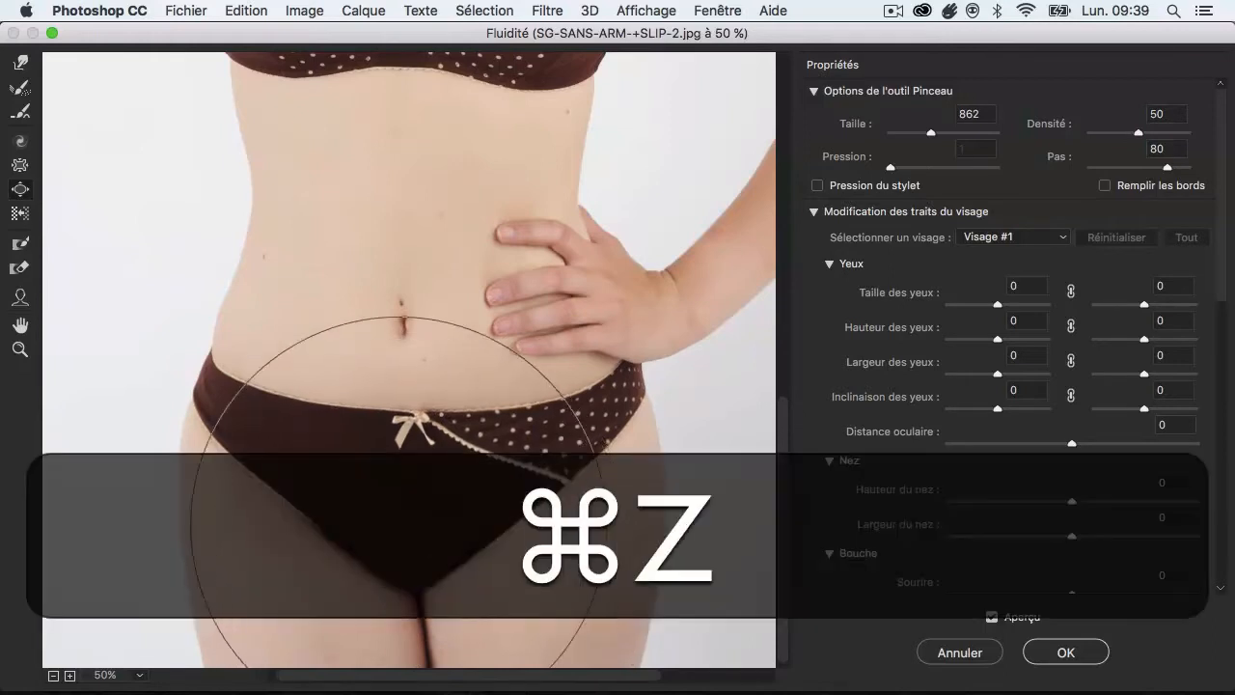
left_click(18, 170)
left_click(414, 551)
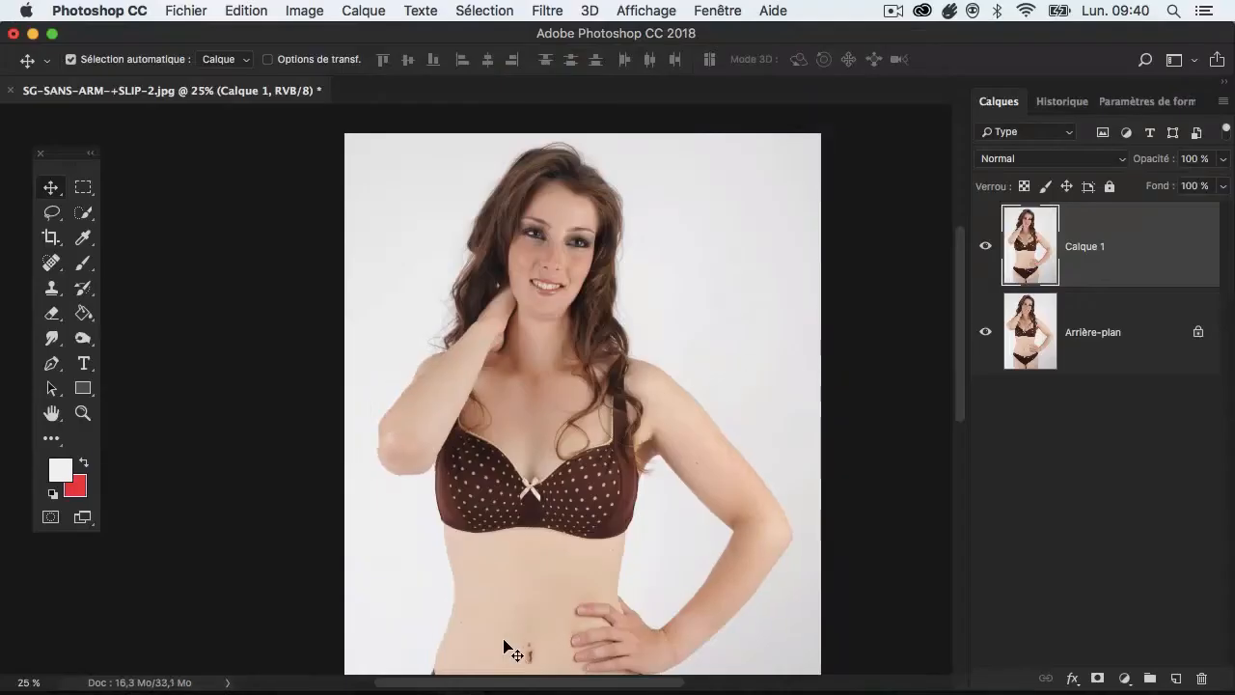
Compare the slimmed arms, waist and hips with the original photo by repeatedly toggling the visibility of the Calque 1 layer
key("z")
left_click(554, 536, "alt")
left_click_drag(554, 540, 518, 442)
left_click(482, 371)
left_click(984, 247)
left_click(985, 248)
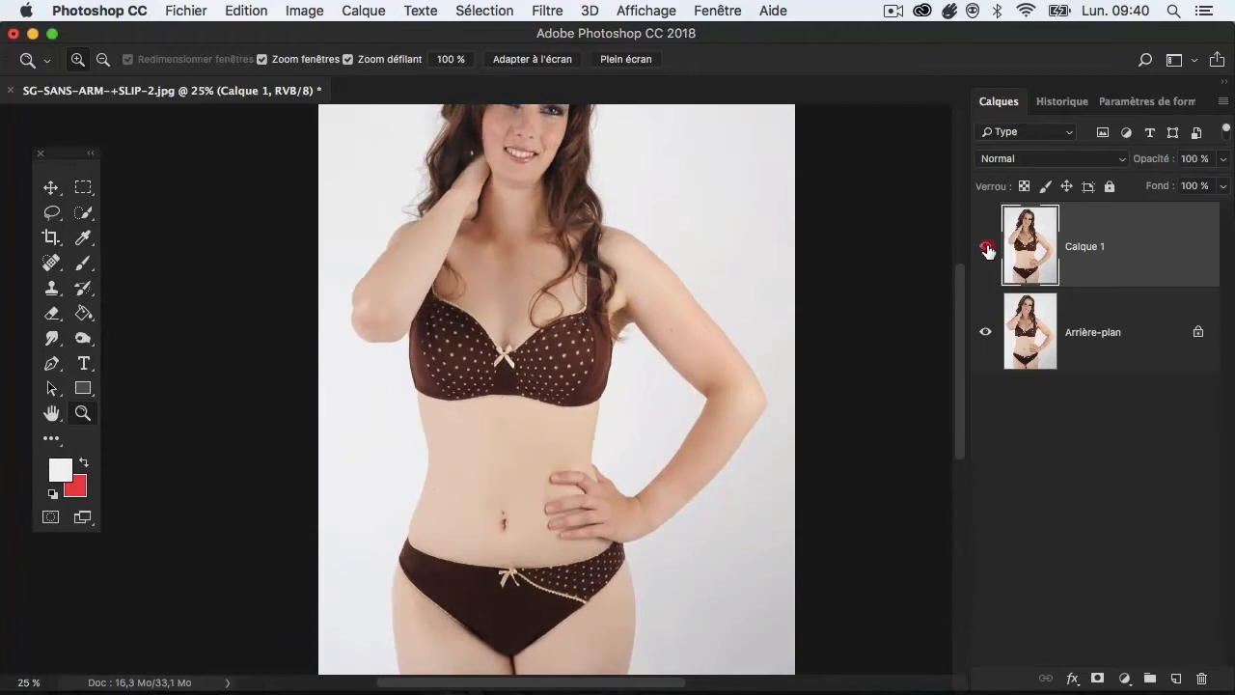
left_click(985, 249)
left_click(986, 251)
left_click(985, 251)
left_click(983, 253)
left_click(985, 253)
left_click(985, 249)
left_click(985, 249)
left_click(985, 249)
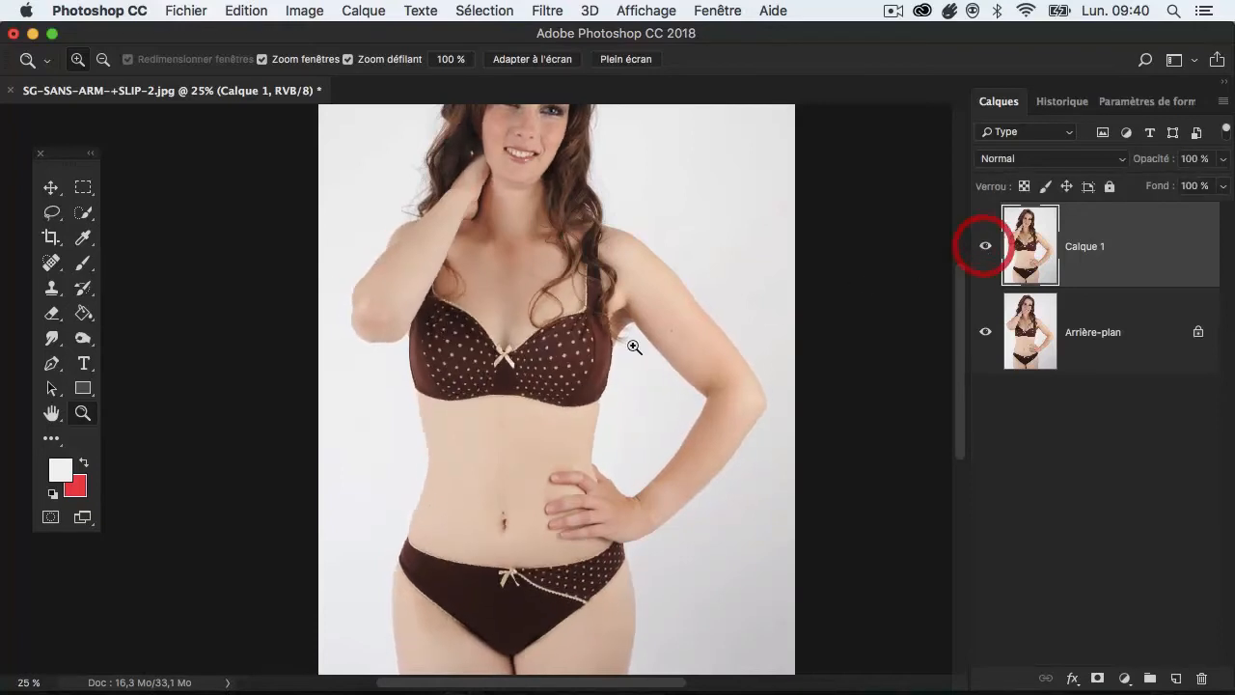
left_click(982, 252)
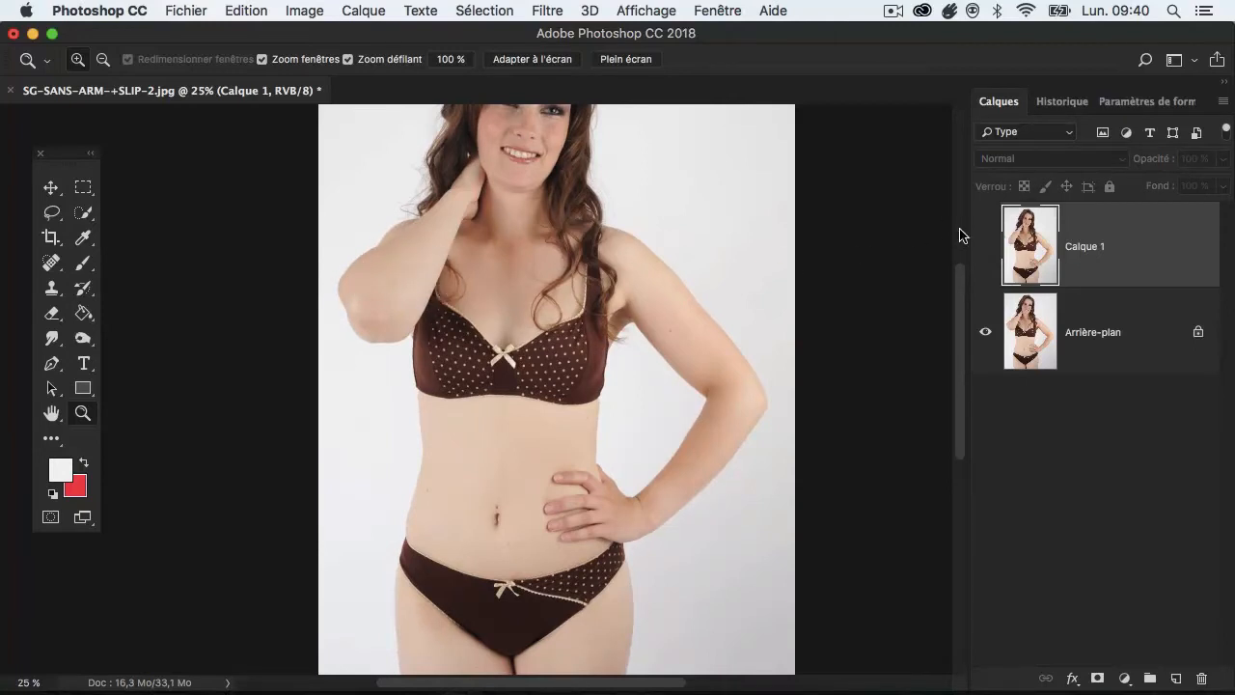
left_click(983, 249)
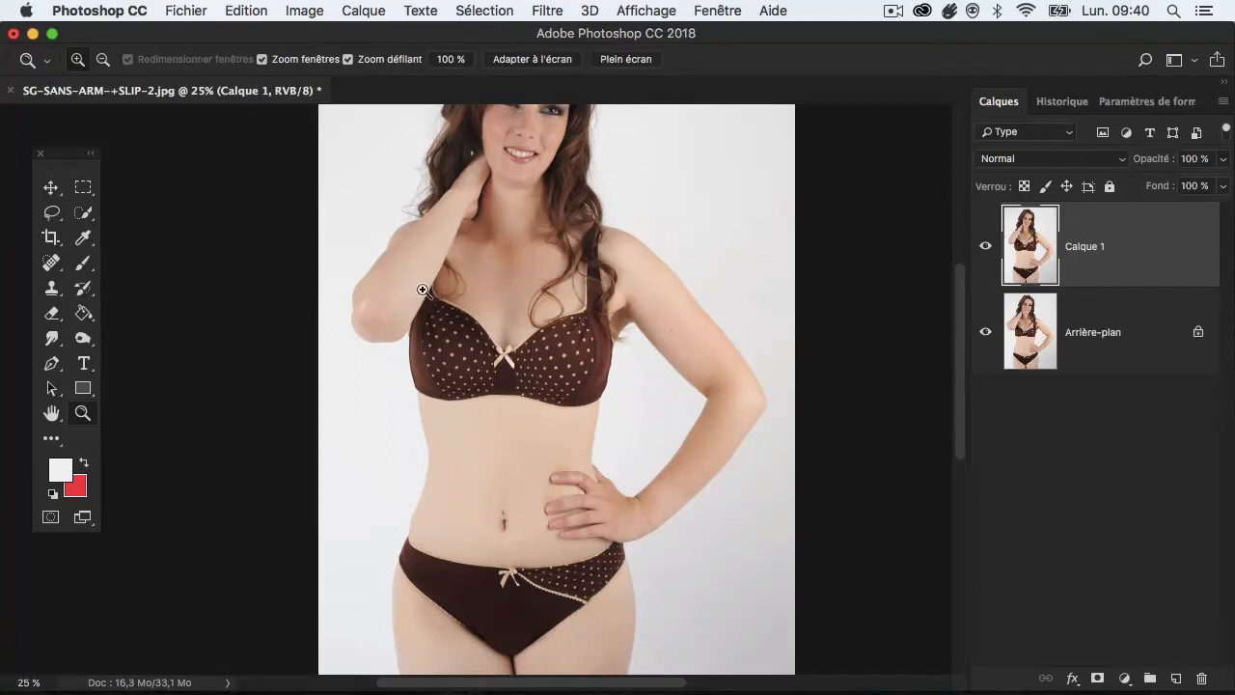
left_click(985, 249)
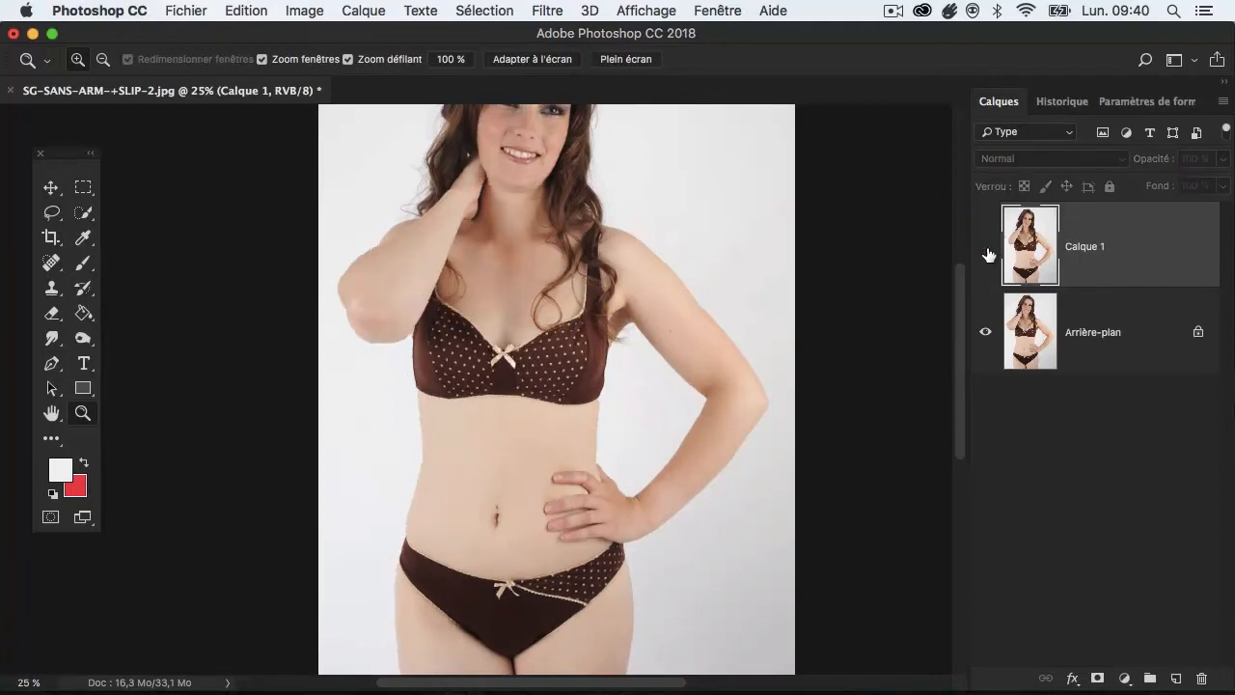
left_click(985, 249)
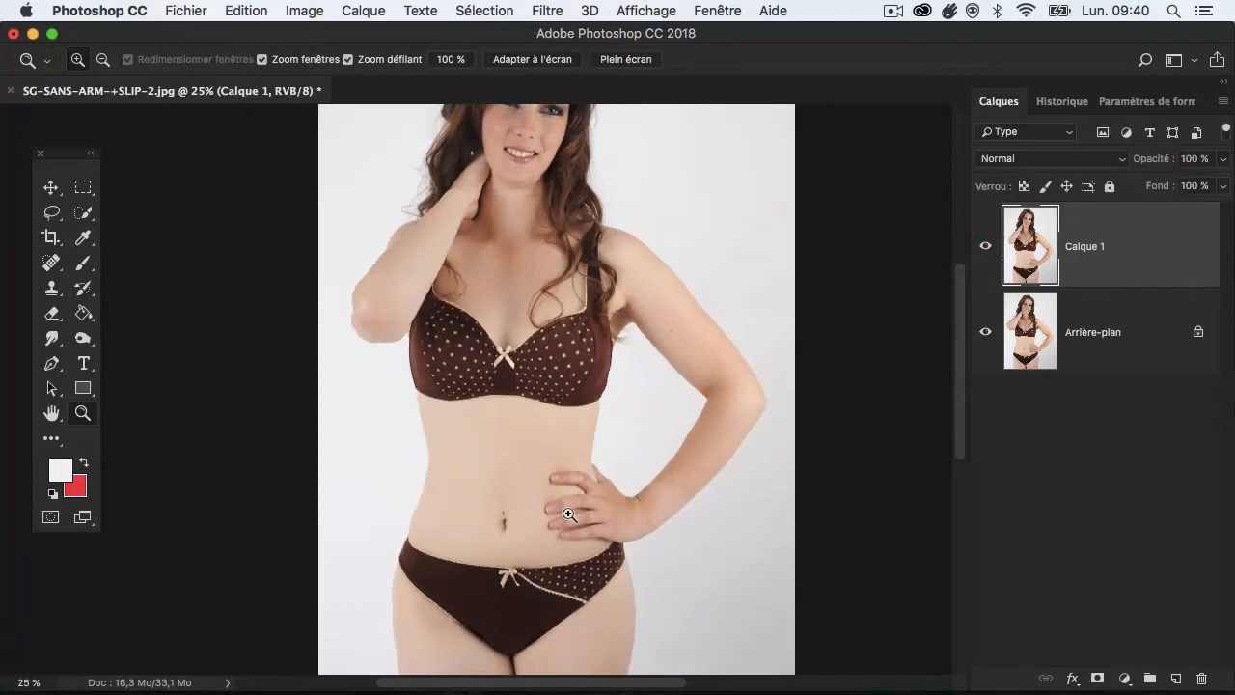
left_click_drag(962, 370, 965, 424)
left_click_drag(971, 441, 959, 389)
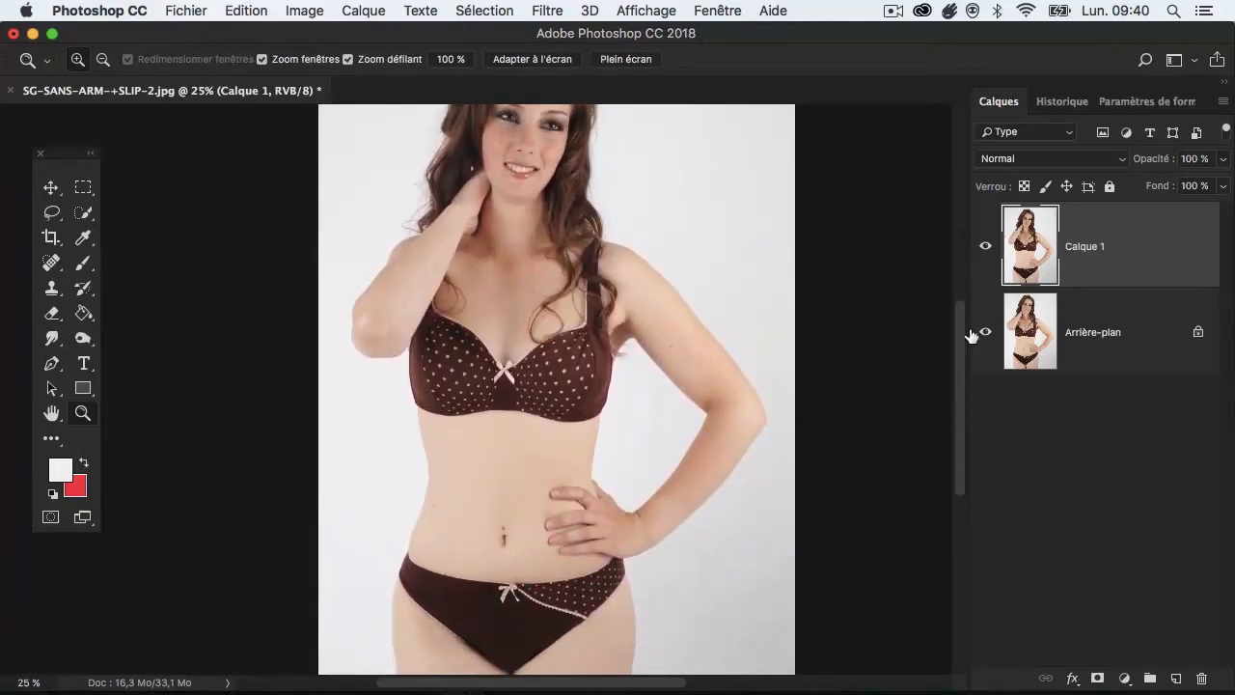
left_click(985, 247)
left_click(985, 246)
left_click(985, 246)
left_click(985, 246)
left_click(985, 250)
left_click(984, 250)
left_click(982, 251)
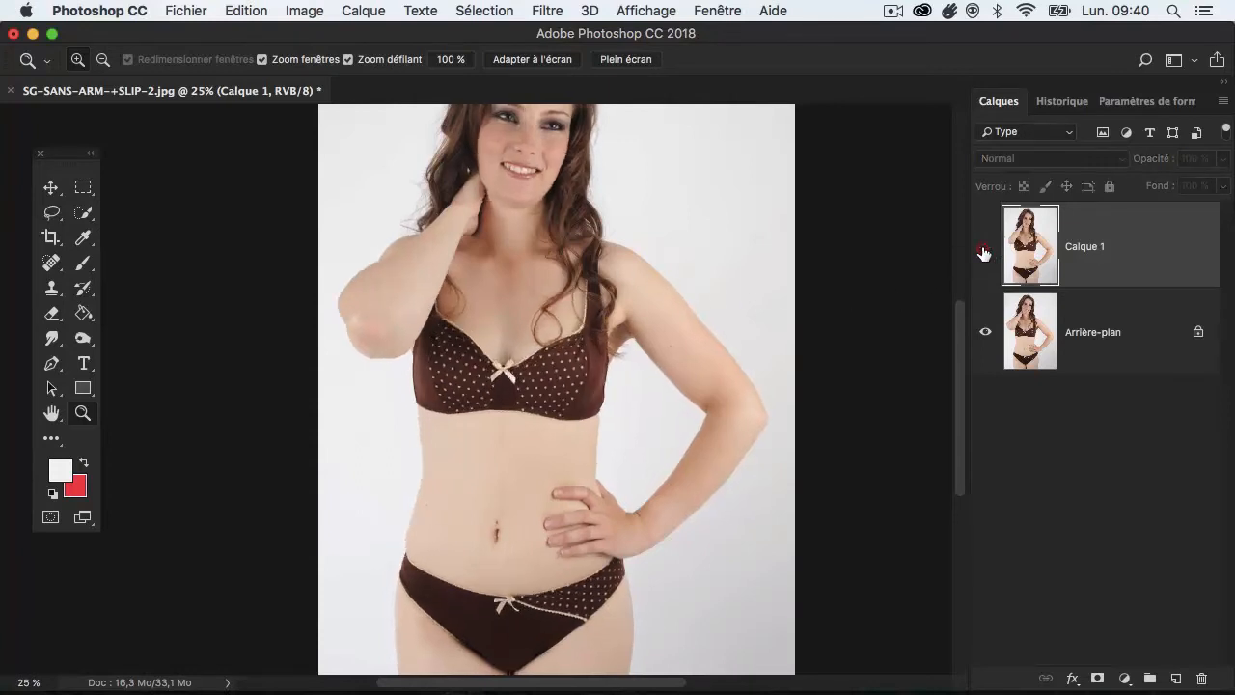
Compare the full reshaped figure with the original photo by switching the retouched Calque 1 layer off and on
left_click(979, 253)
left_click(979, 252)
left_click(979, 253)
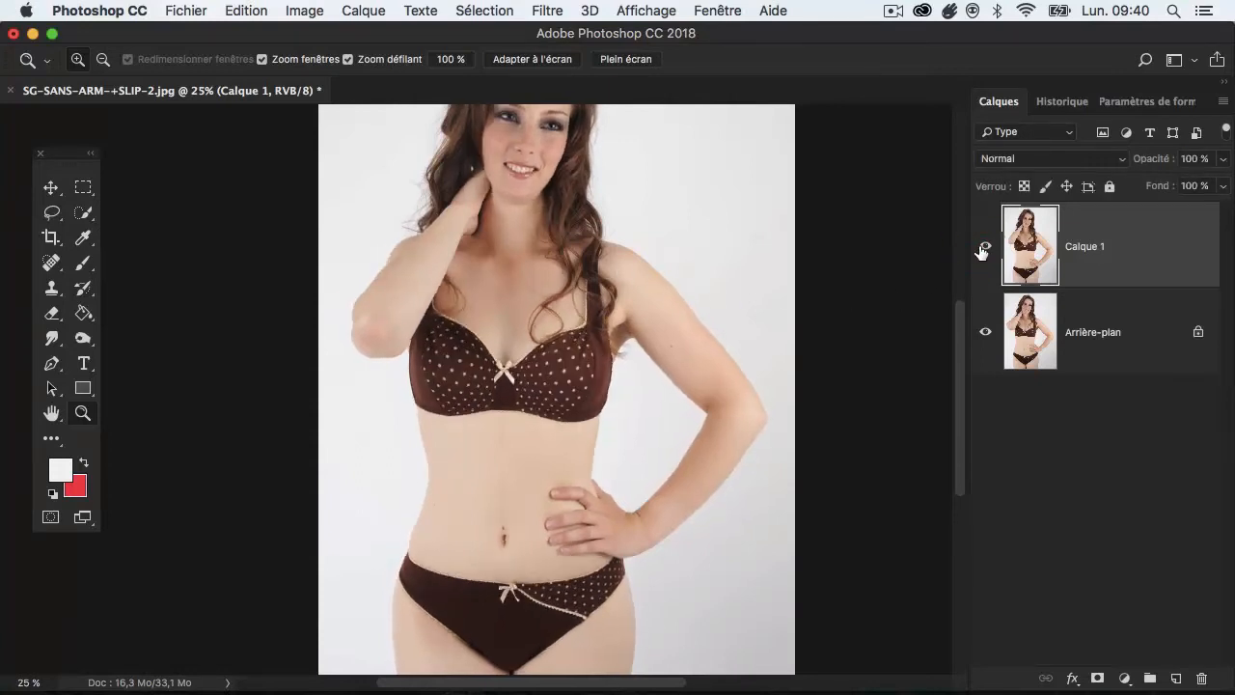
left_click(982, 253)
left_click(983, 252)
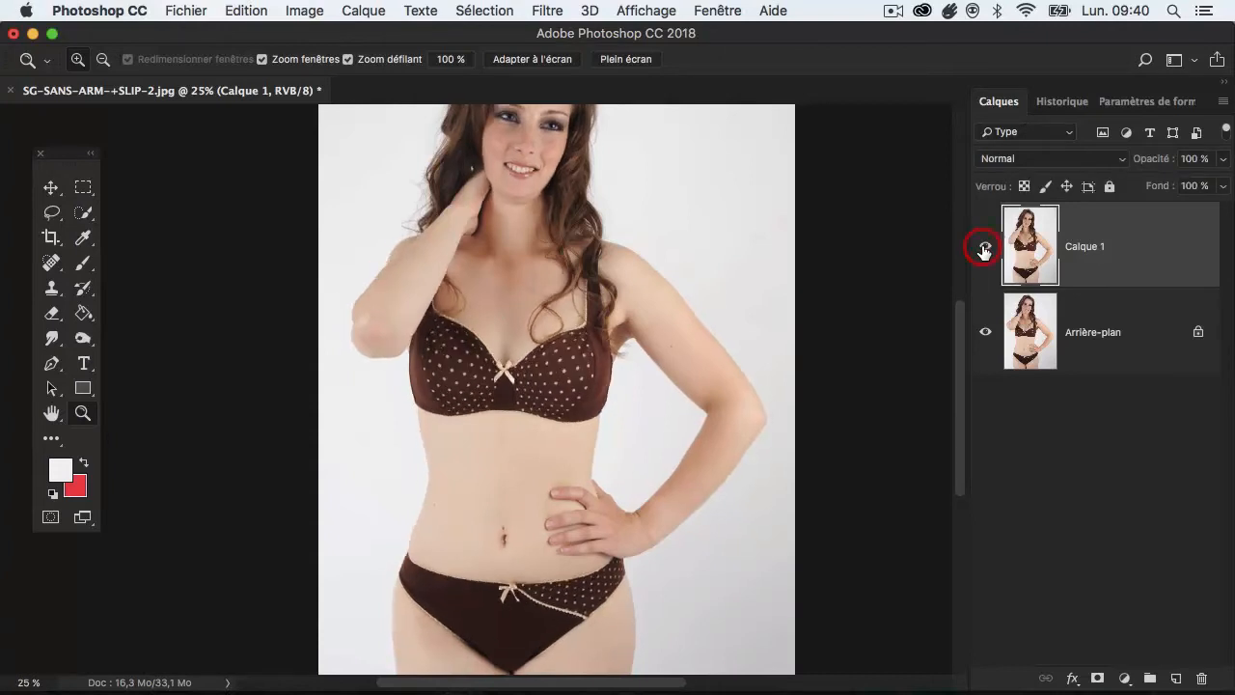
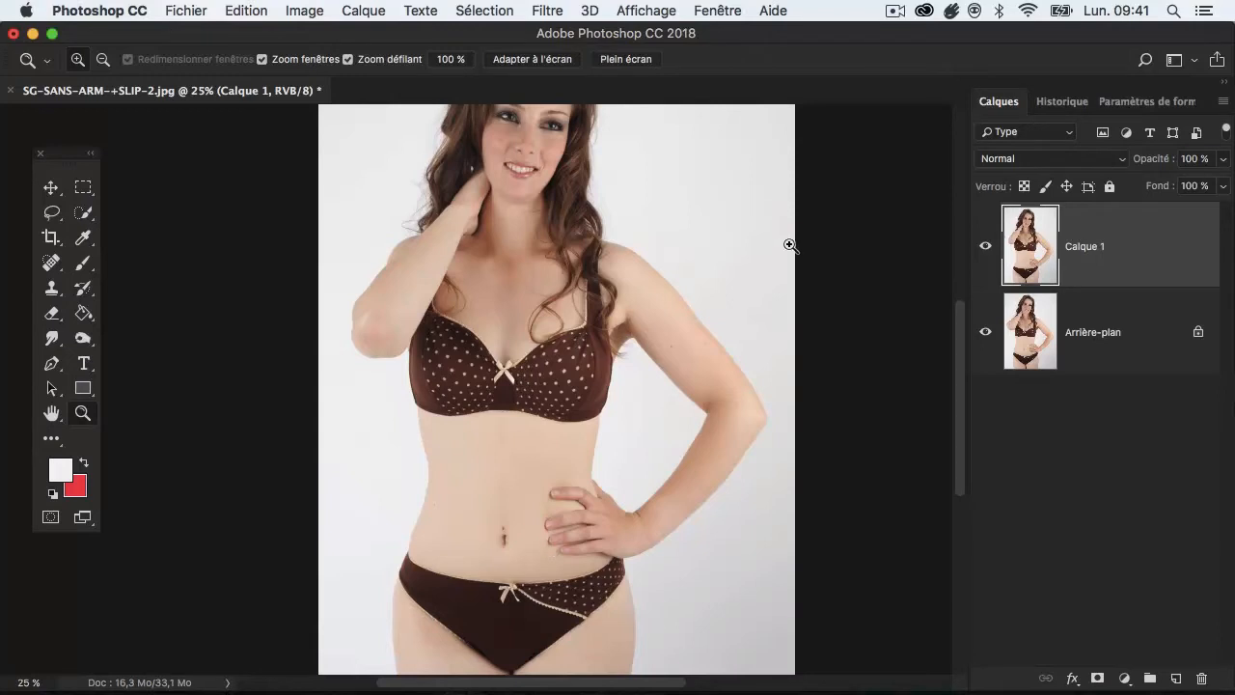
left_click(984, 251)
left_click(984, 251)
left_click(547, 10)
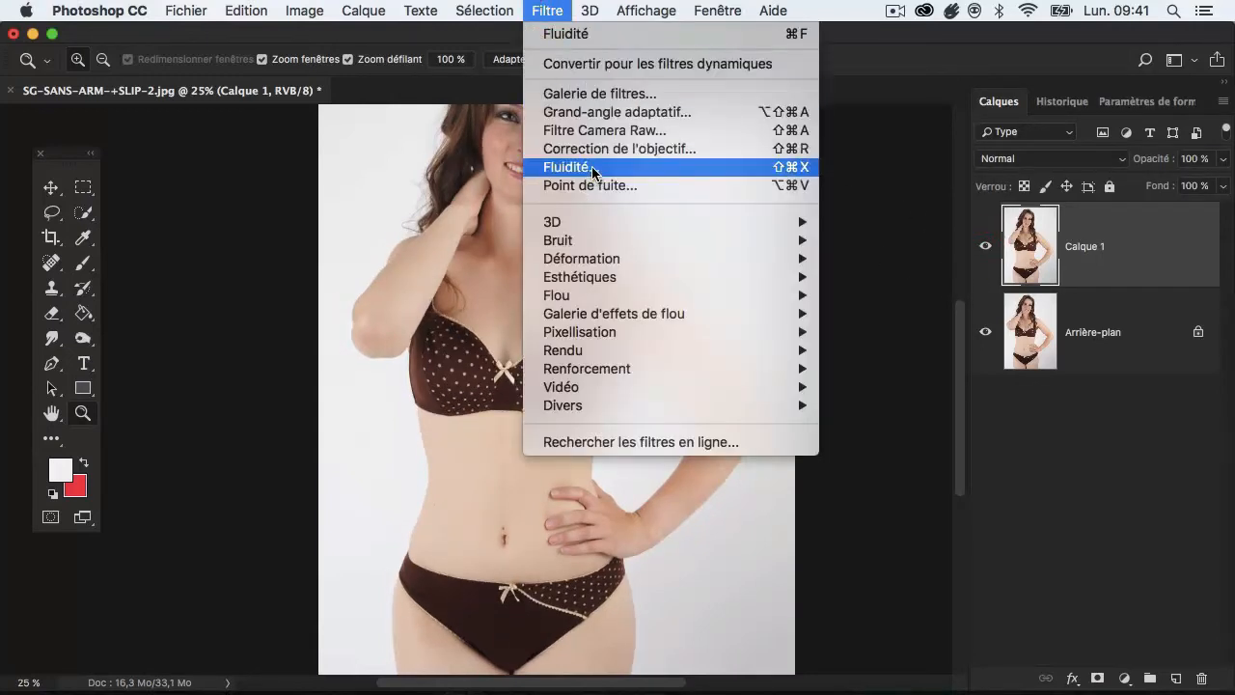
left_click(569, 167)
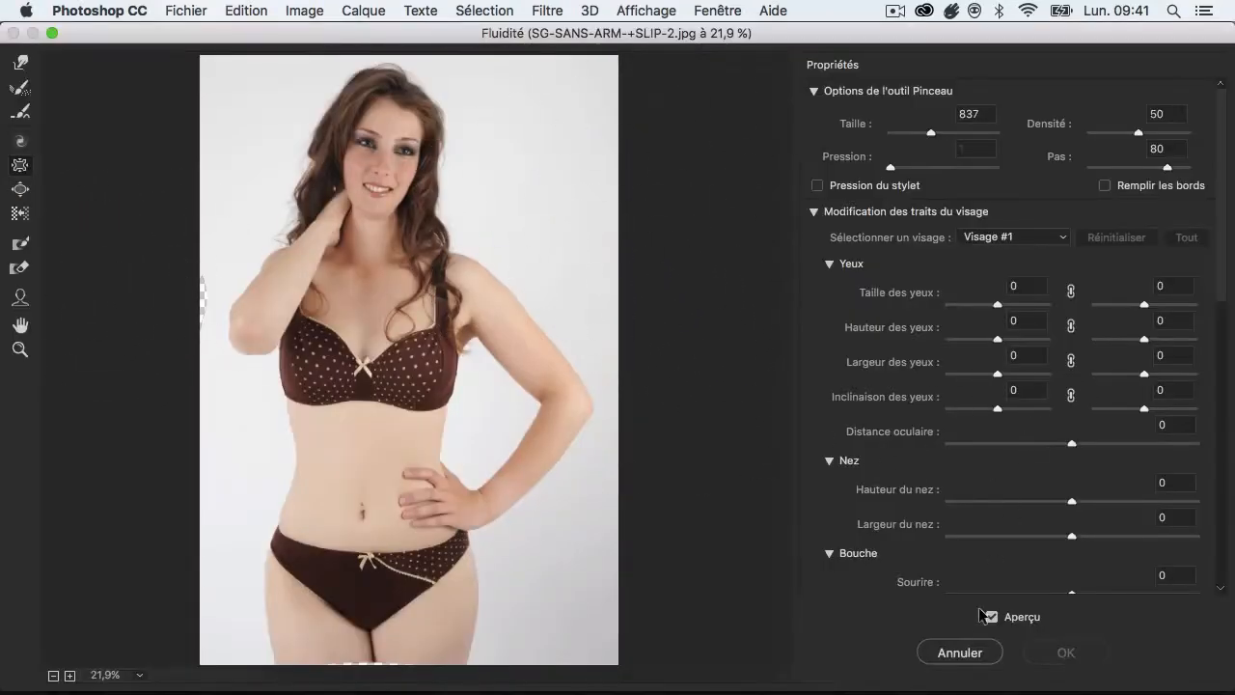
left_click(977, 652)
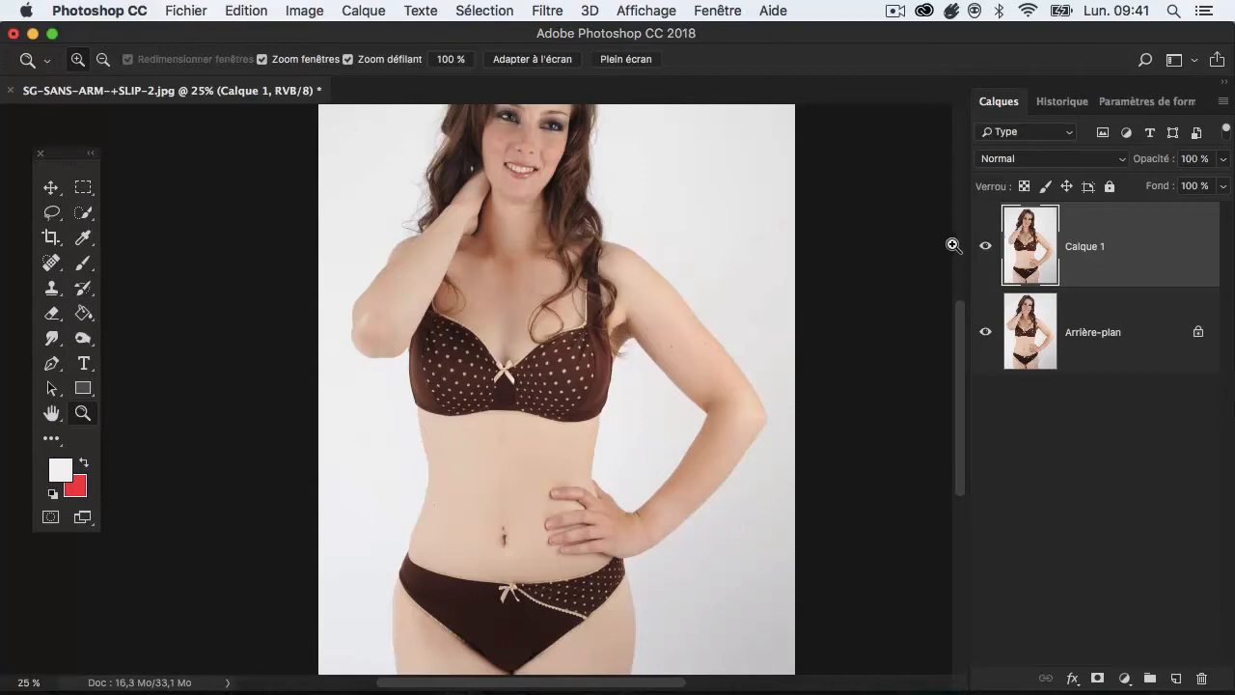
Check the final Liquify result against the background photo by hiding and showing Calque 1 again
left_click(984, 247)
left_click(984, 247)
left_click(982, 249)
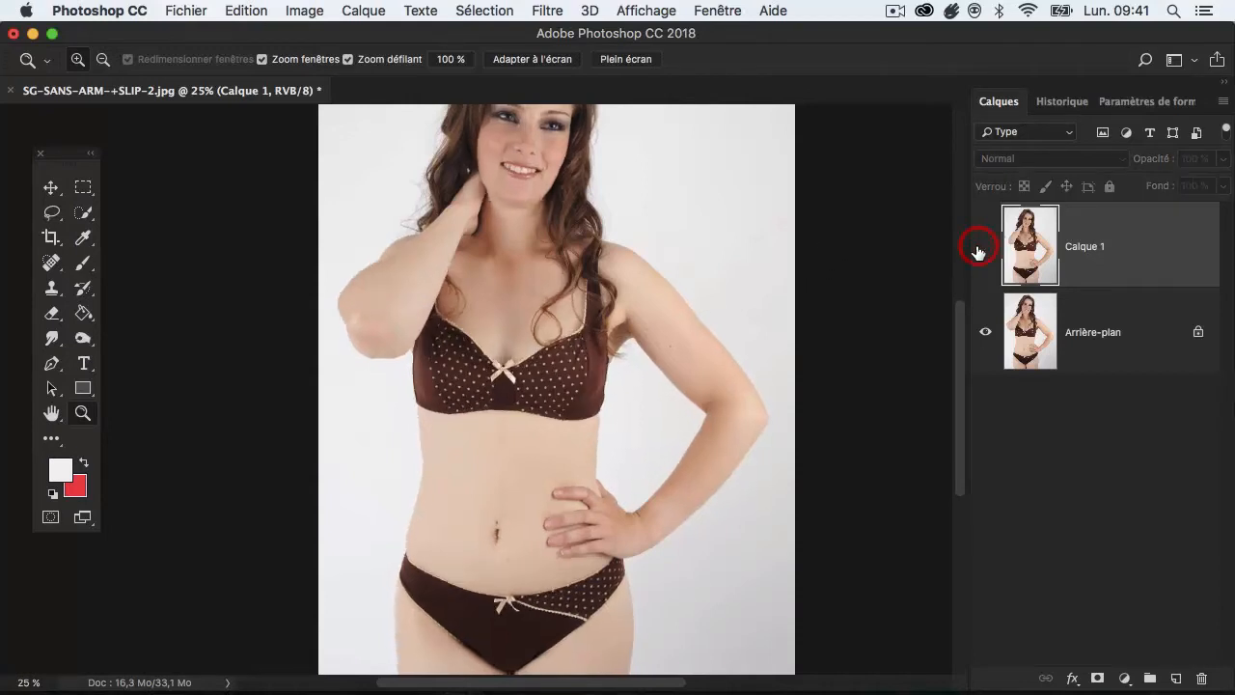
left_click(982, 248)
scroll(731, 318, "up", 2)
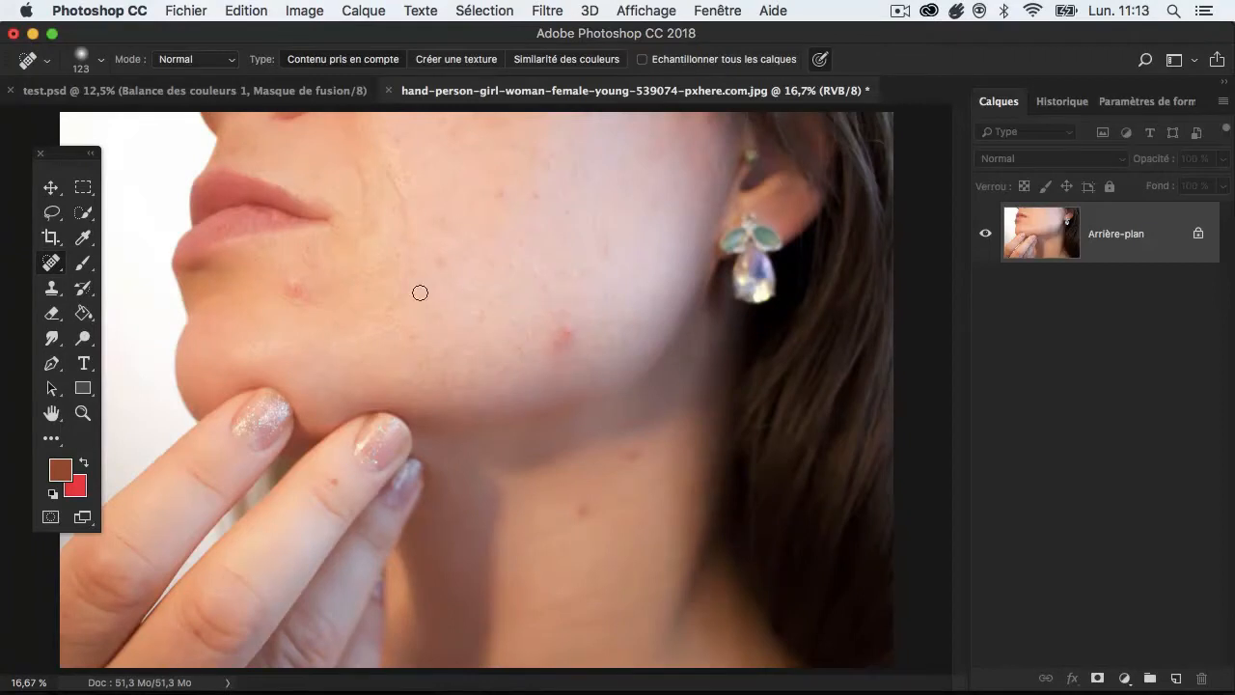
Try the Spot Healing Brush at size 123 on the chin blemish and two neck spots, and undo the strokes
left_click_drag(70, 161, 64, 148)
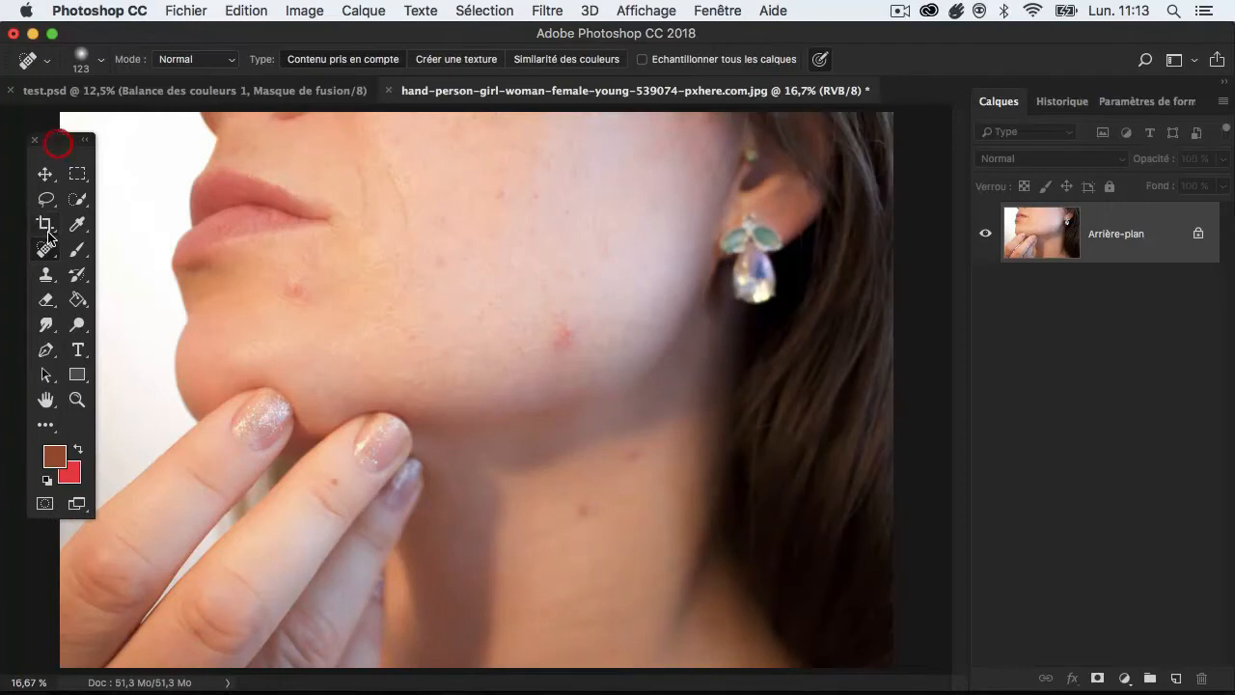
left_click(44, 249)
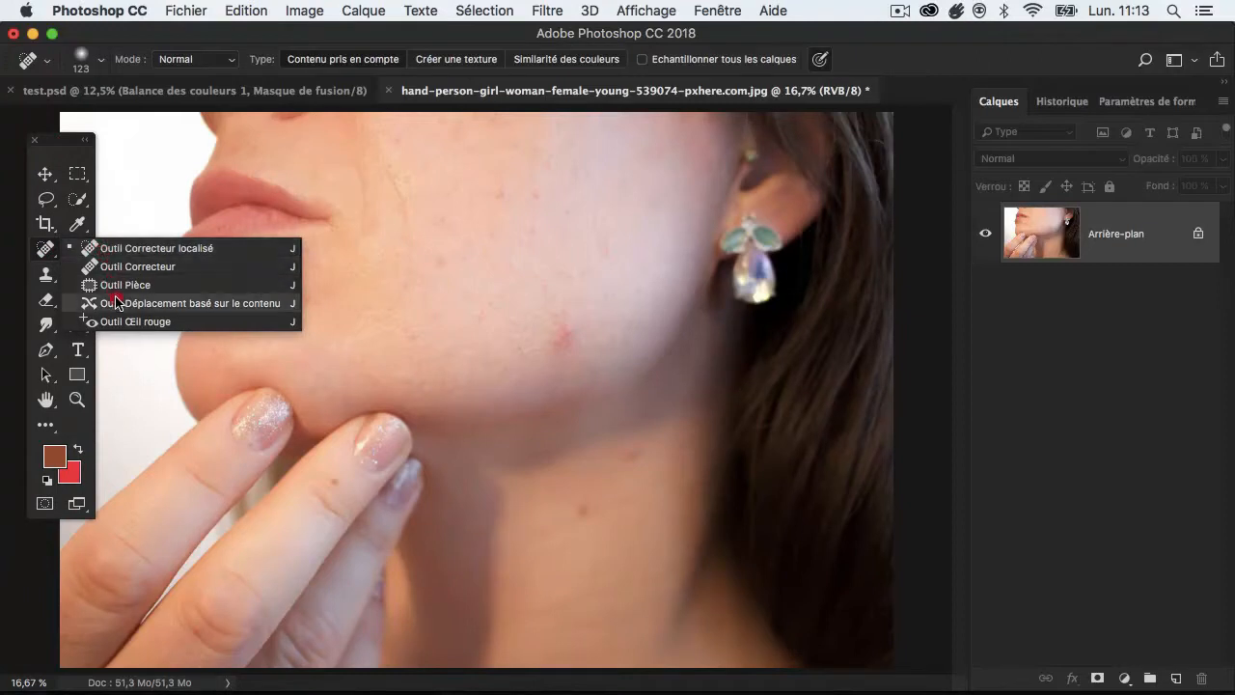
left_click(141, 250)
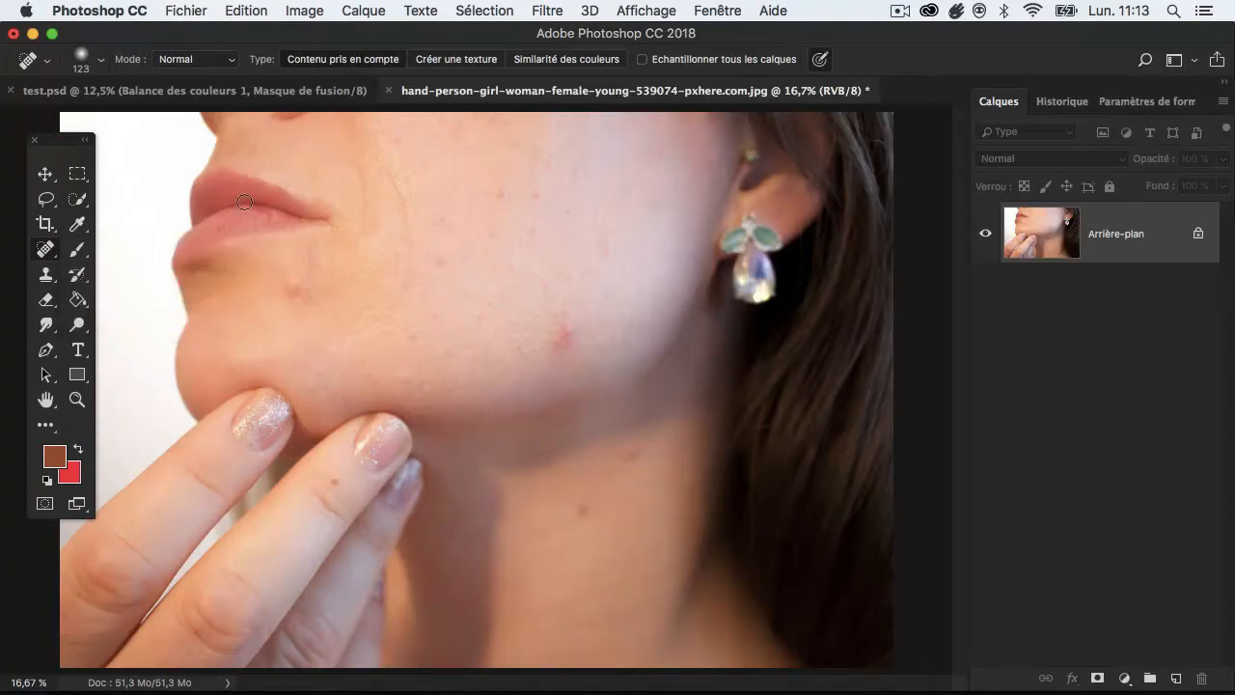
left_click_drag(294, 286, 292, 290)
left_click_drag(589, 508, 582, 509)
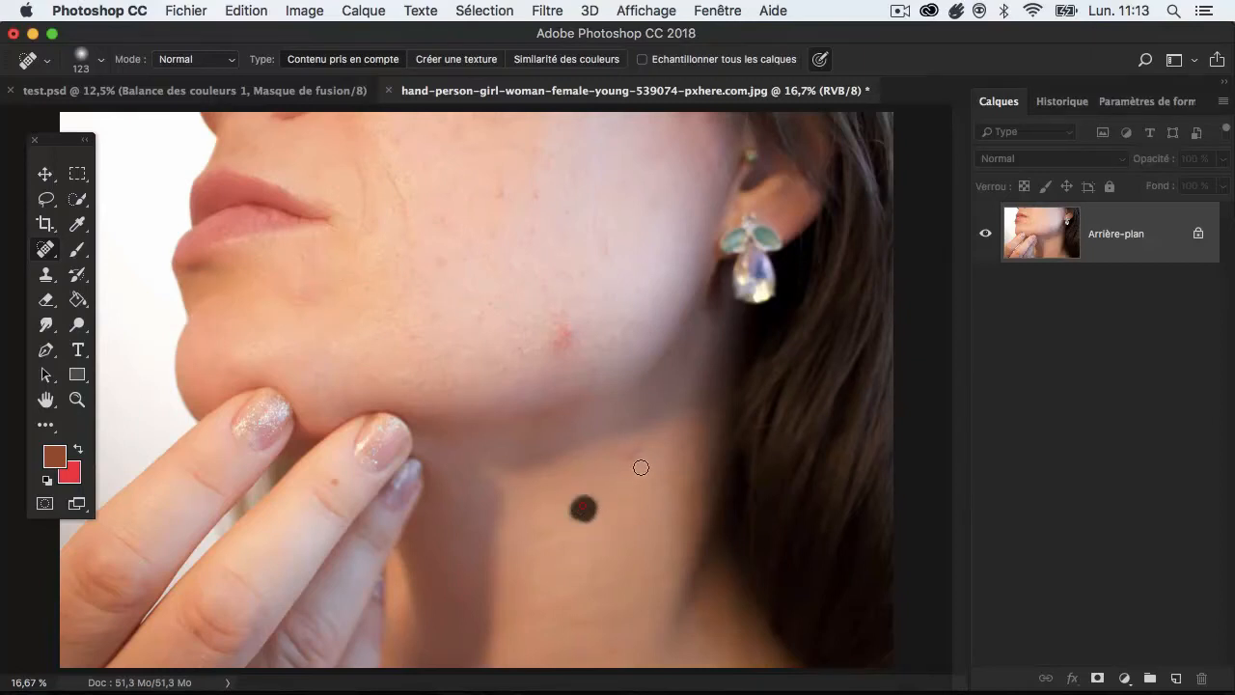
left_click_drag(648, 457, 628, 451)
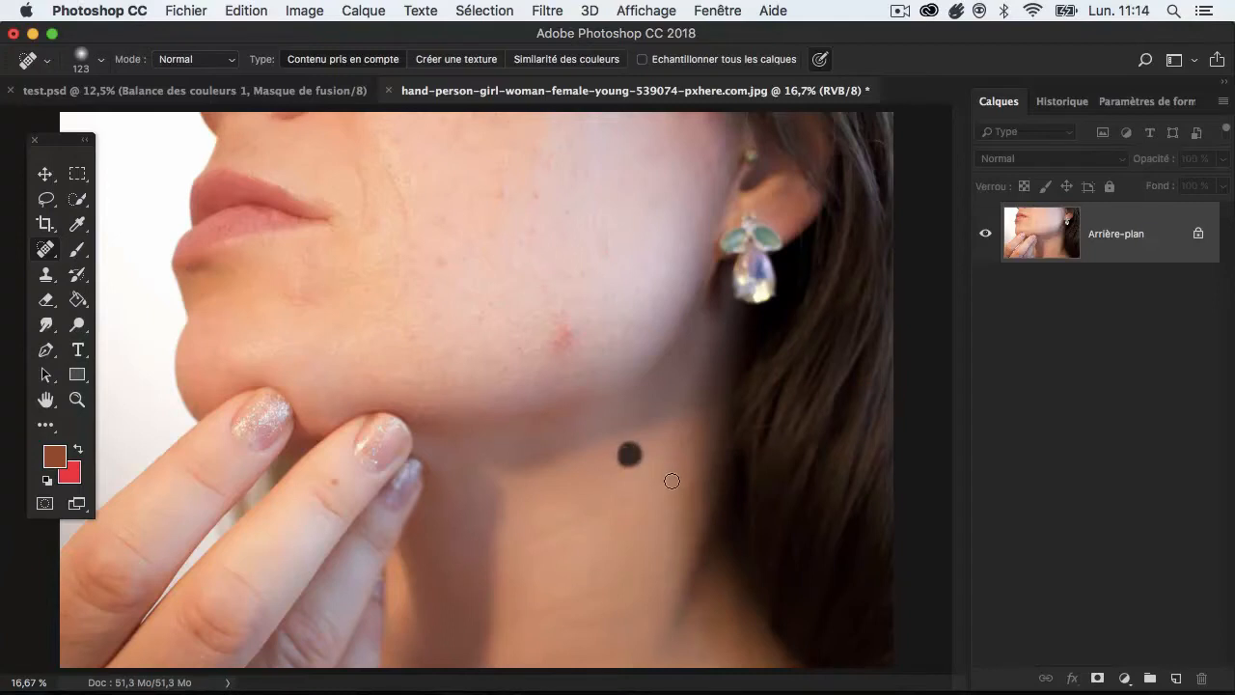
key("alt+super+z")
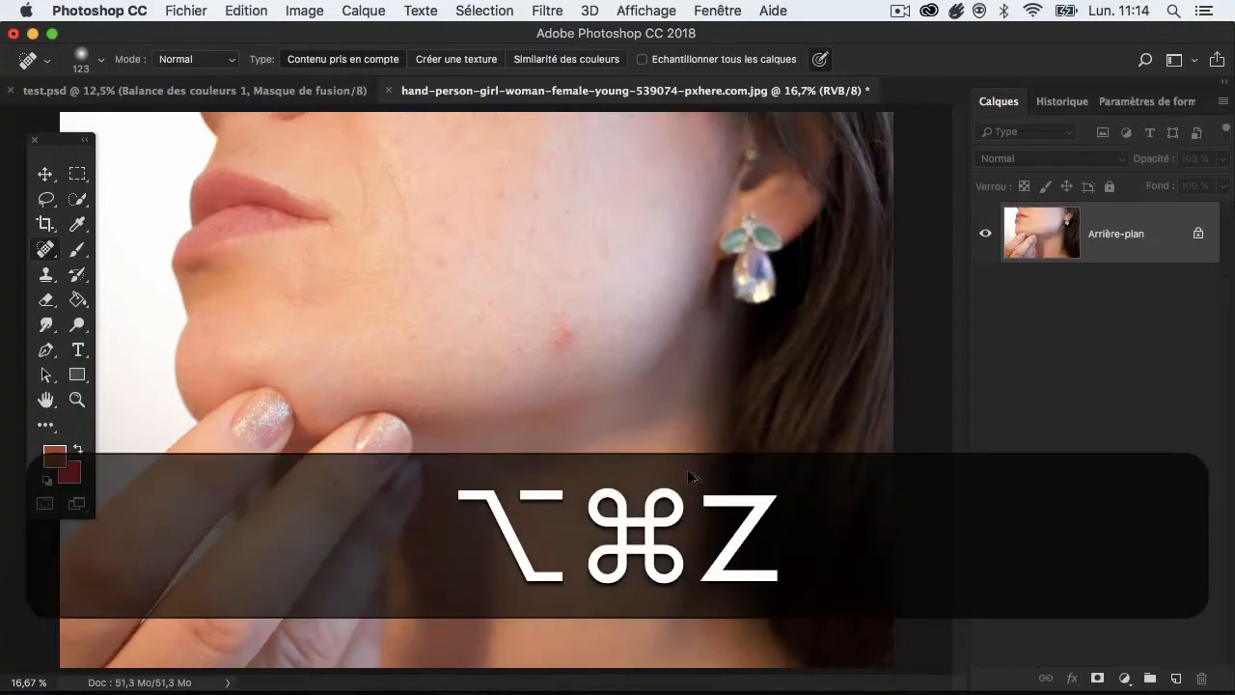
Duplicate the background layer and heal the blemishes below the lower lip with the Spot Healing Brush at size 191
key("super+j")
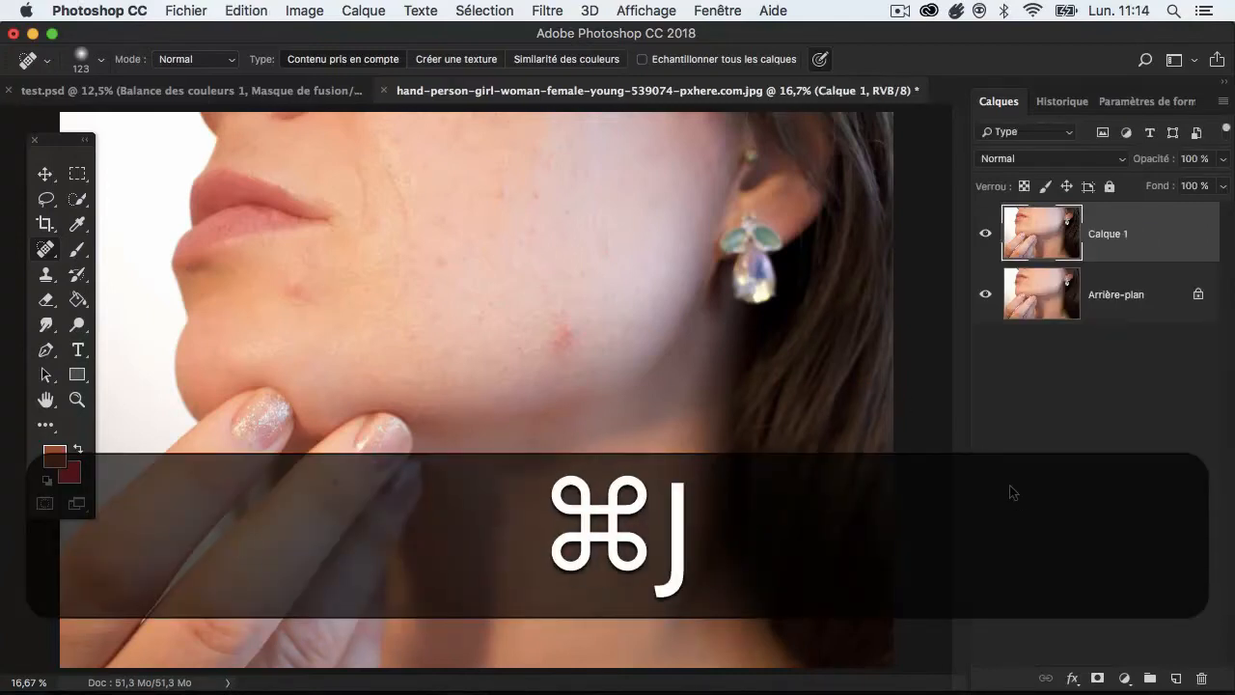
left_click_drag(318, 303, 329, 303, "ctrl+alt")
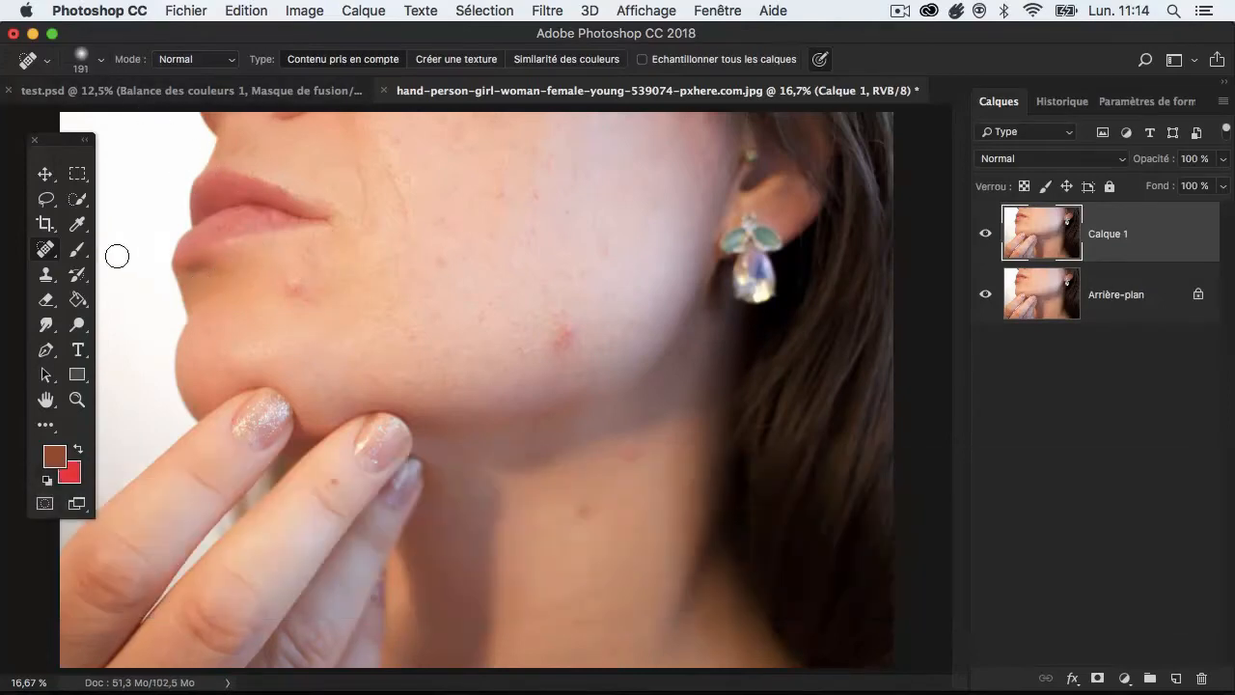
left_click(289, 287)
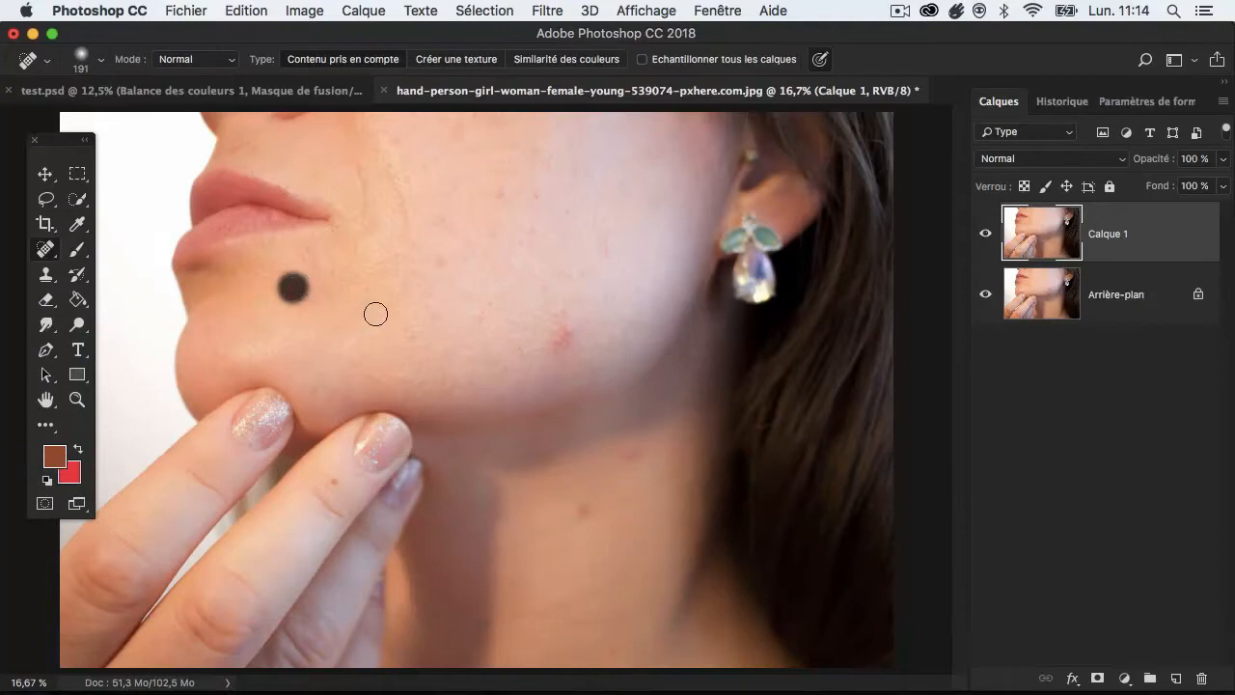
left_click(309, 266)
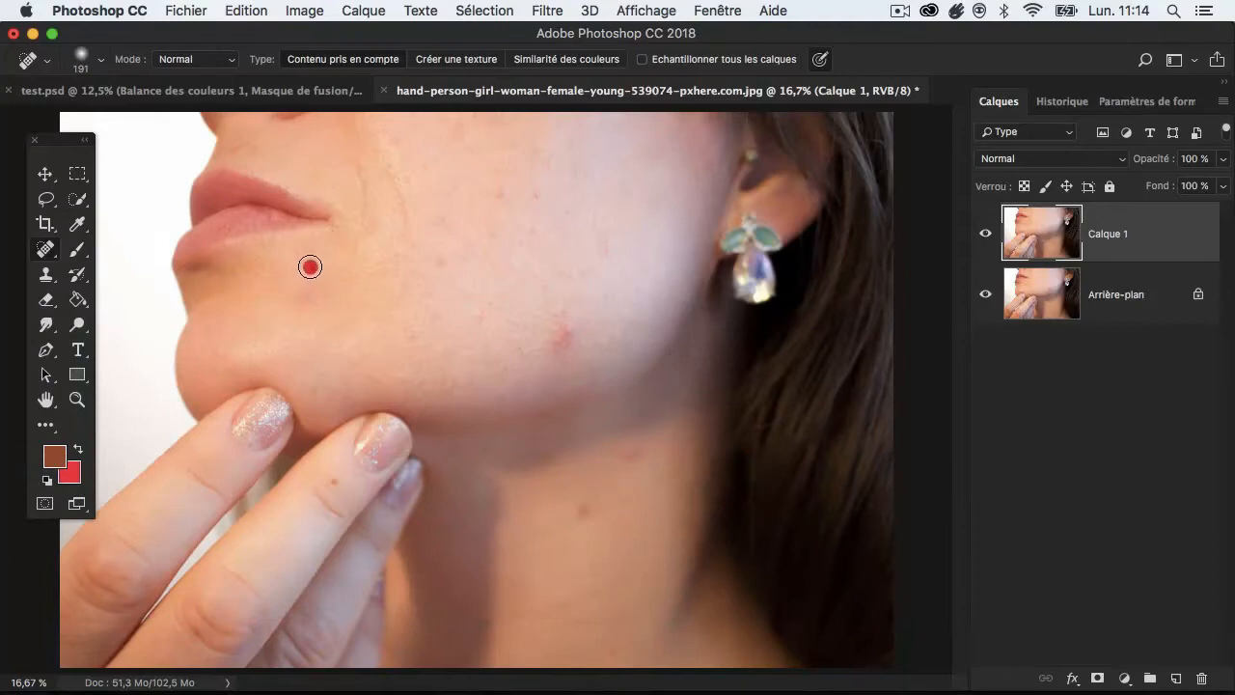
Heal the spots on the upper cheek, the red blemish near the jawline and the spot below the jaw on the neck
left_click(443, 212)
left_click(495, 197)
left_click(561, 340)
left_click_drag(557, 345, 600, 335)
left_click(633, 459)
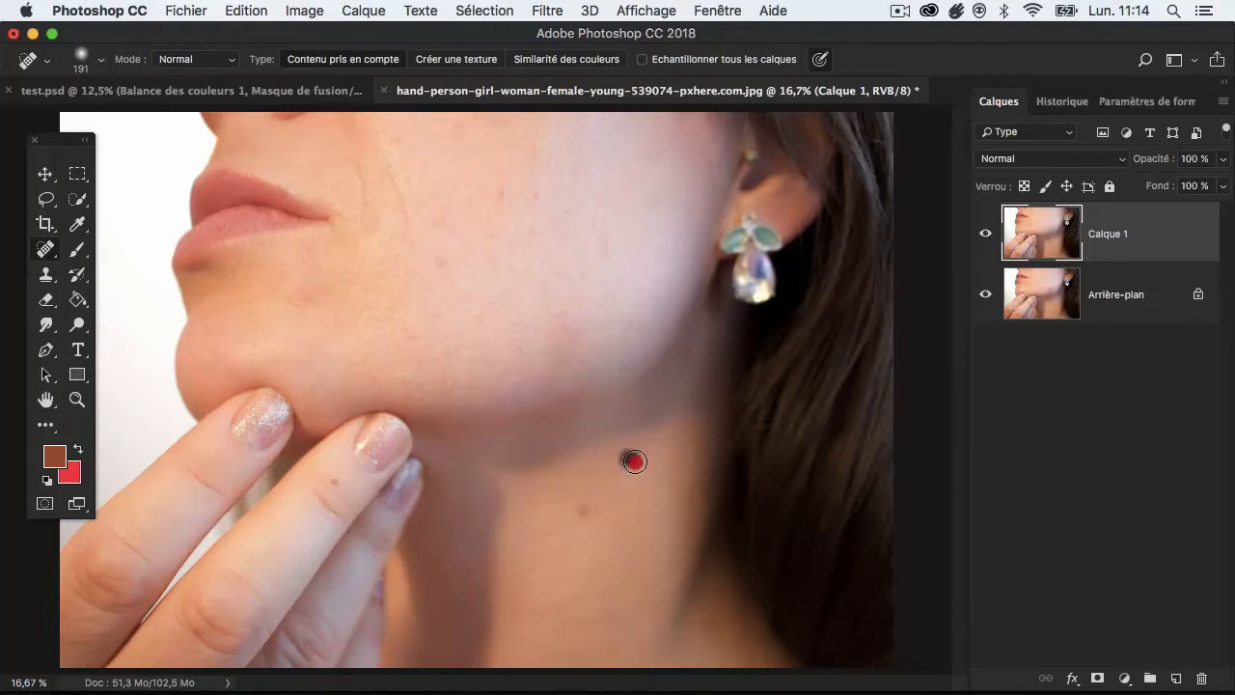
Heal the neck mole and the spots and lines on the cheek, beside the mouth, and along the chin and jaw with the Spot Healing Brush
left_click(585, 511)
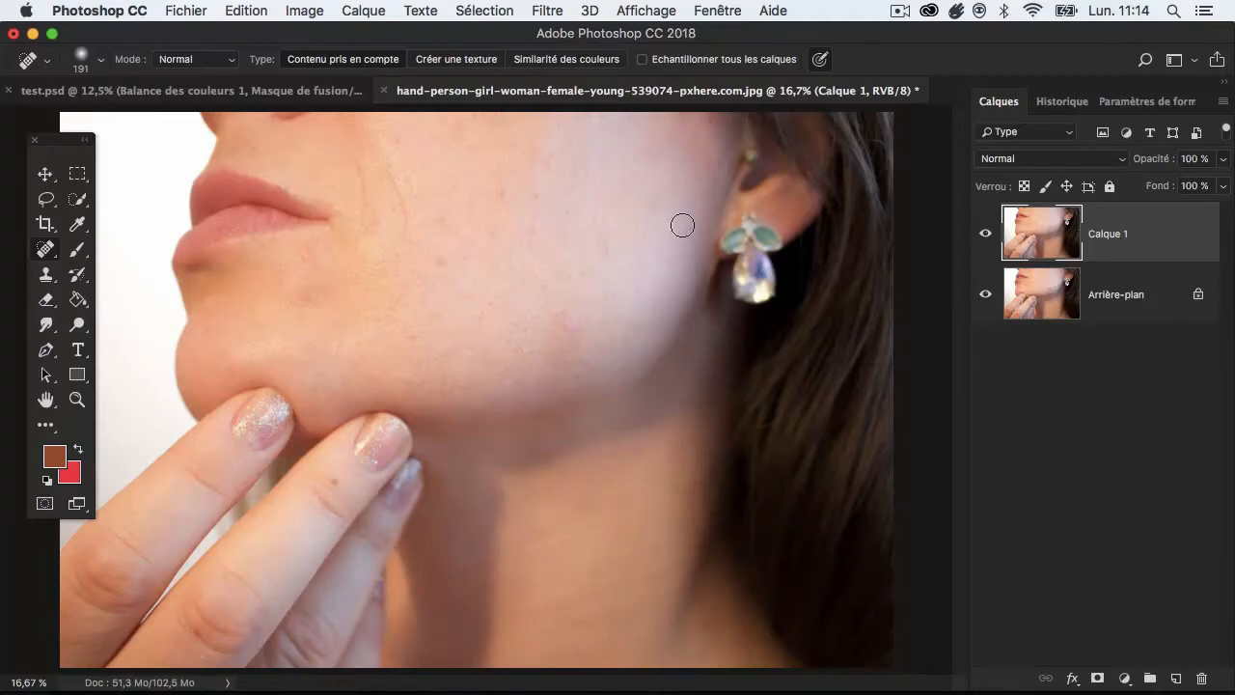
left_click(582, 276)
left_click(444, 264)
left_click_drag(385, 162, 409, 243)
left_click_drag(350, 152, 364, 227)
left_click_drag(406, 291, 385, 320)
left_click_drag(289, 292, 299, 298)
left_click(414, 336)
left_click(418, 391)
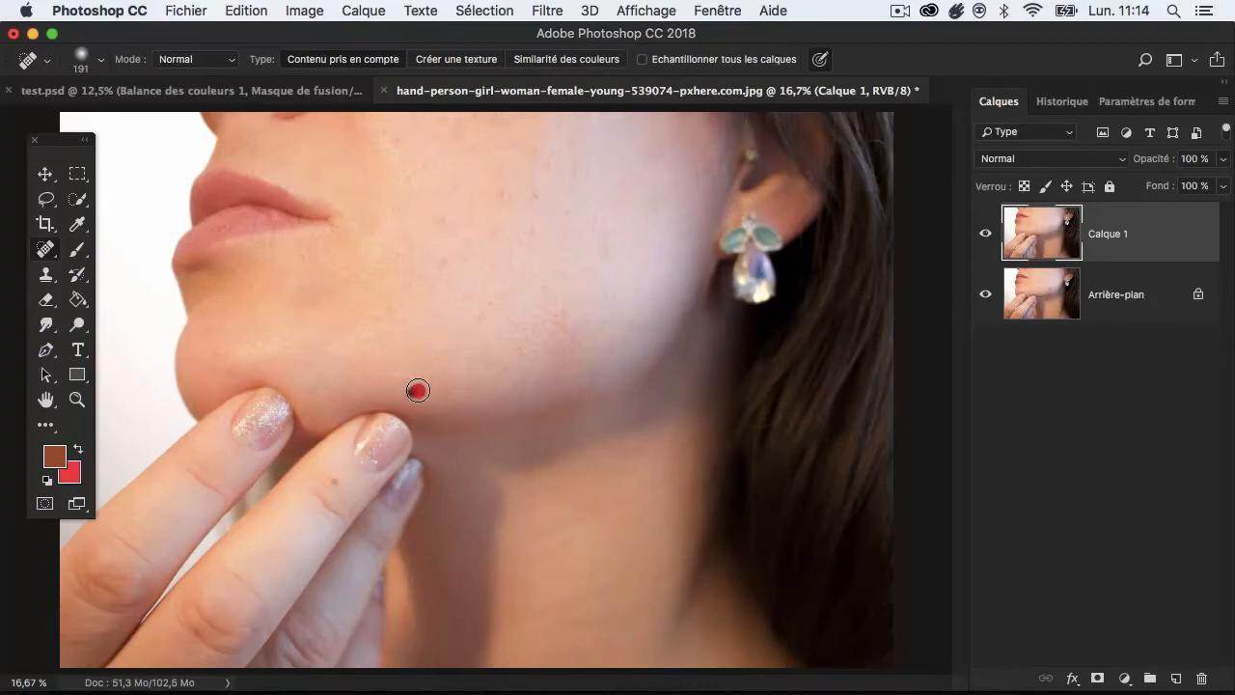
Heal the remaining small blemishes on the cheek, above the lips and on the jaw, plus the mole on the finger
left_click(442, 258)
left_click(443, 217)
key("space")
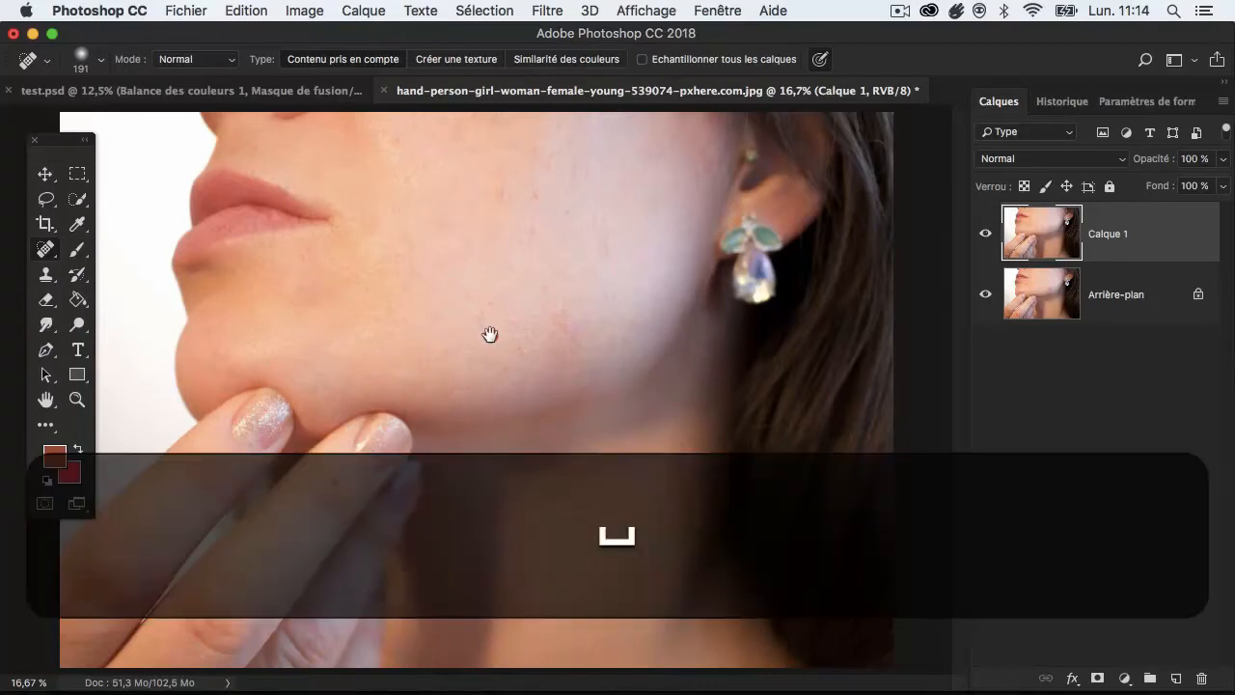
left_click(599, 255)
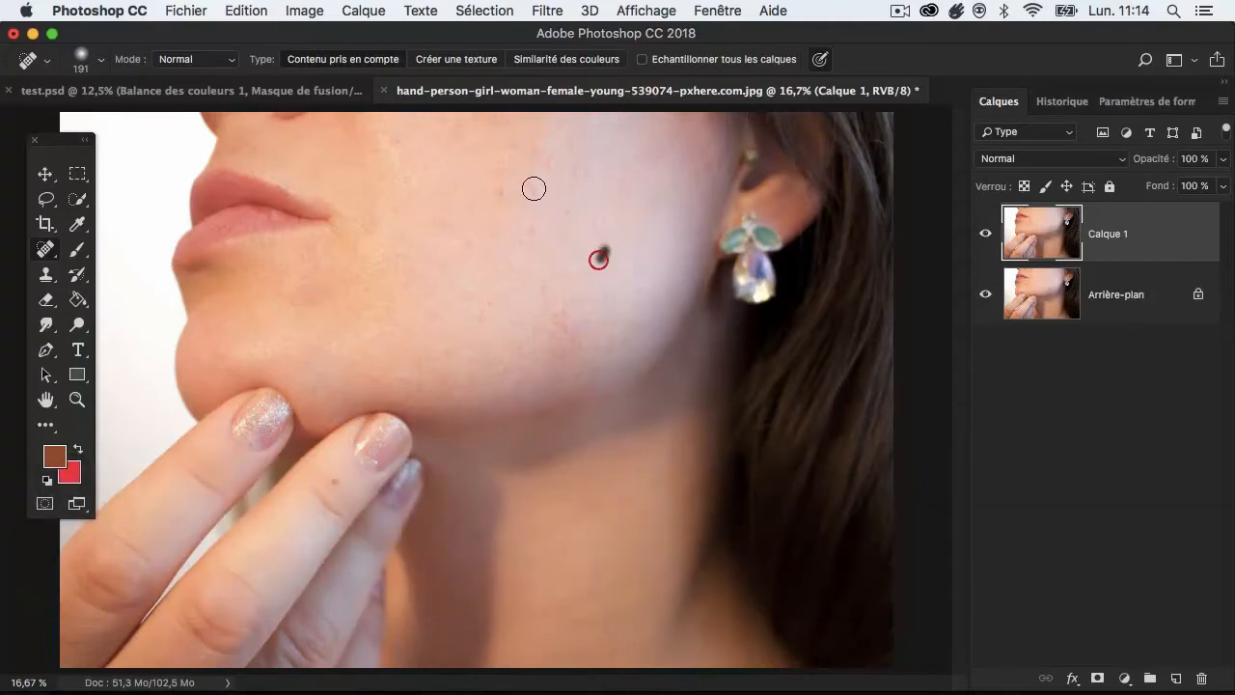
left_click(503, 198)
left_click(472, 200)
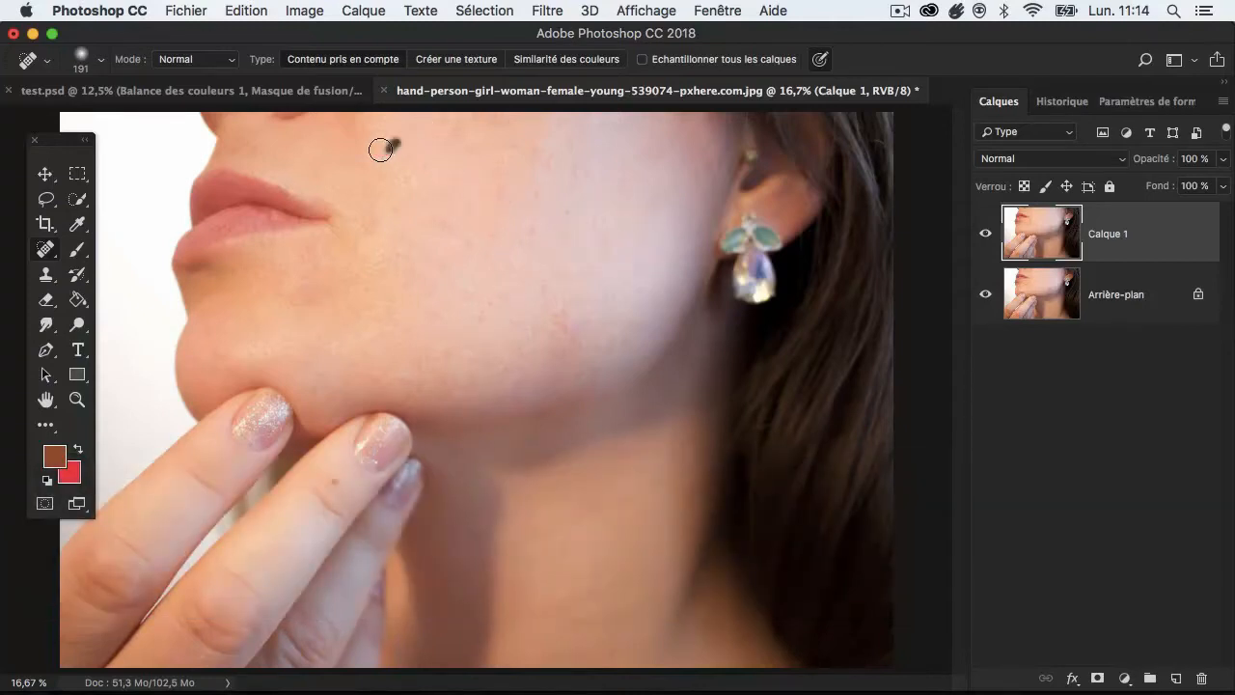
left_click(336, 143)
left_click(397, 382)
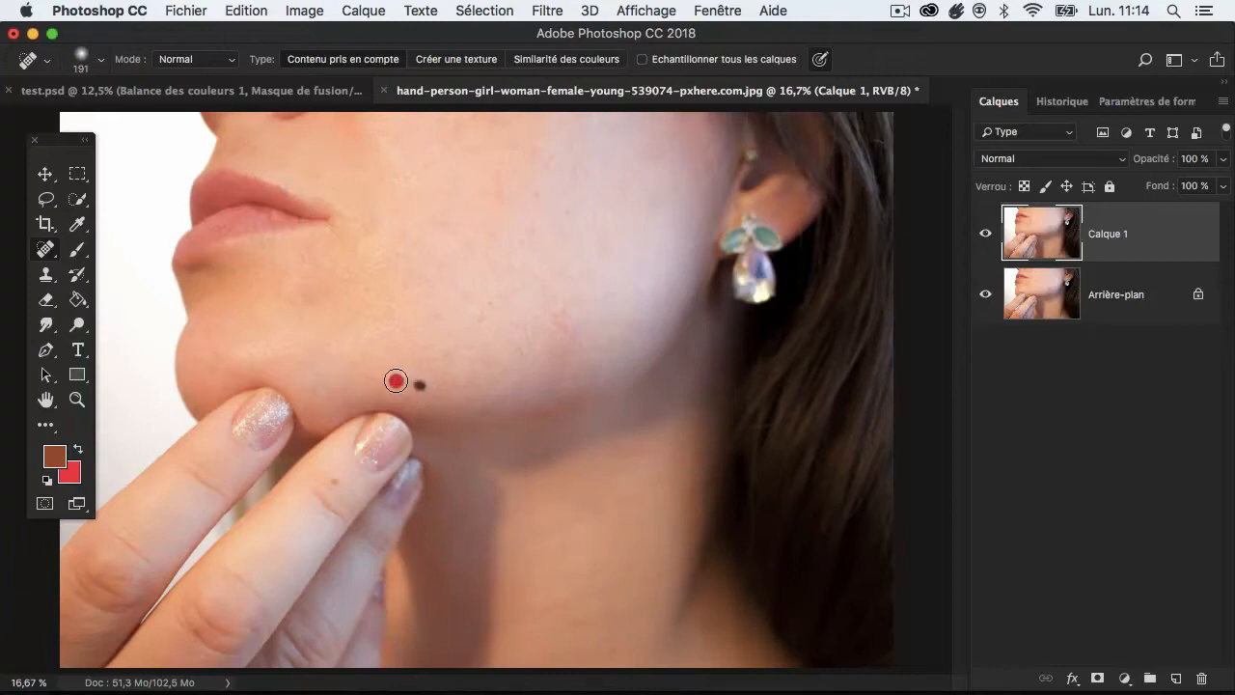
left_click(337, 480)
left_click(332, 480)
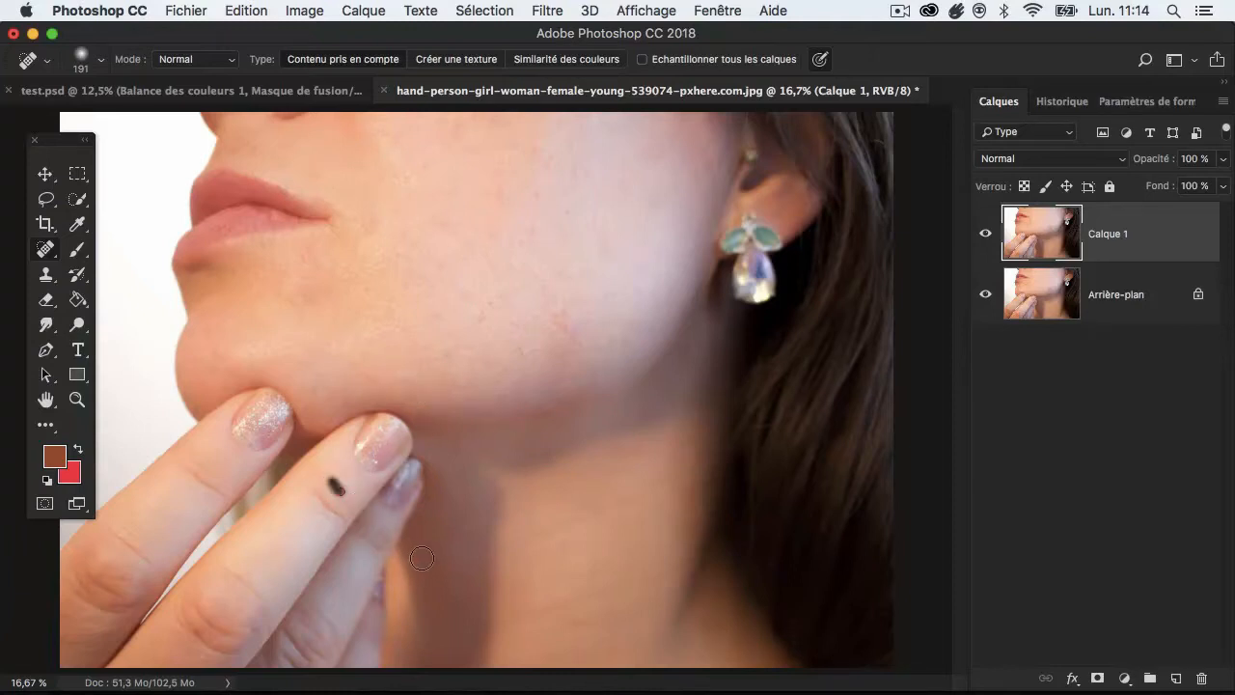
Toggle the visibility of Calque 1 repeatedly to compare the retouched skin with the original photo
left_click(985, 234)
left_click(985, 234)
left_click(985, 233)
left_click(985, 233)
left_click(984, 234)
left_click(984, 235)
left_click(984, 234)
left_click(984, 236)
left_click(985, 236)
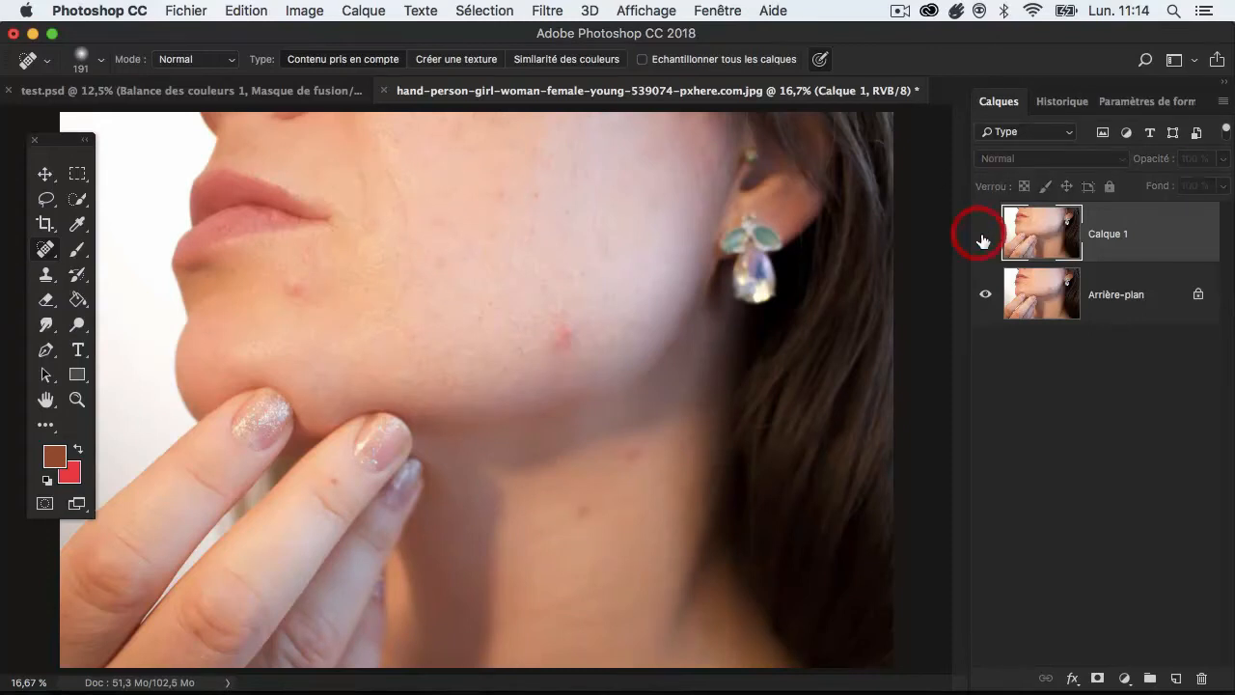
left_click(984, 236)
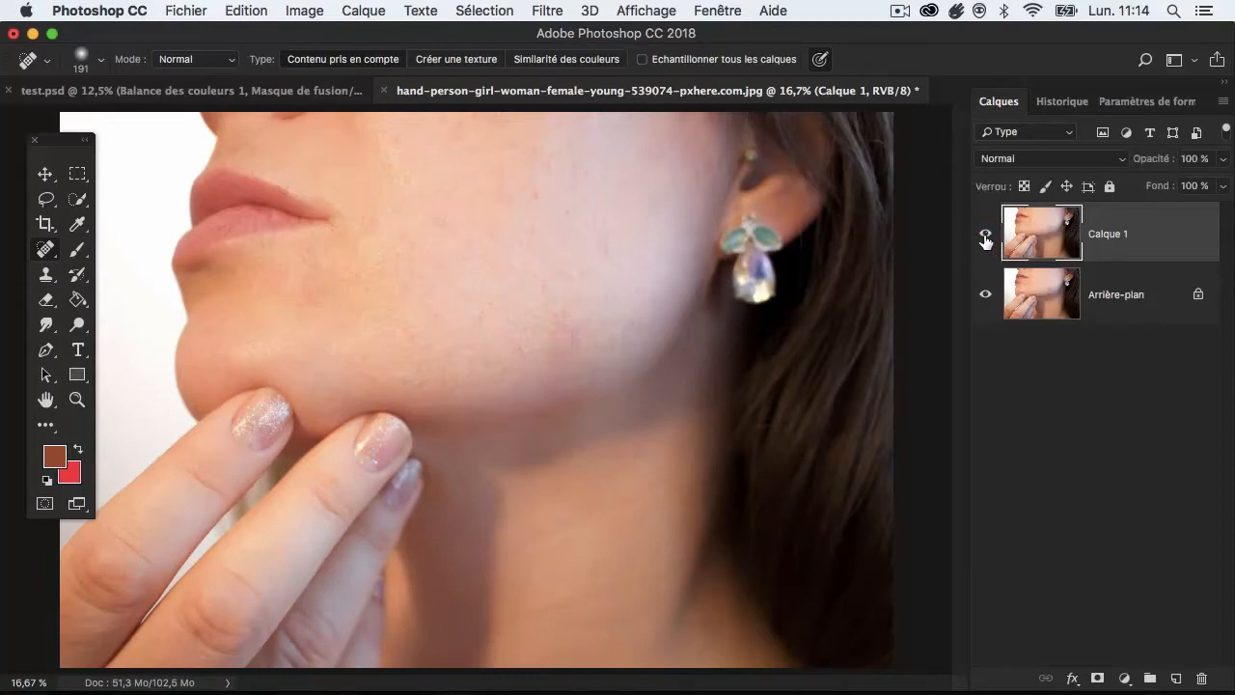
left_click(984, 235)
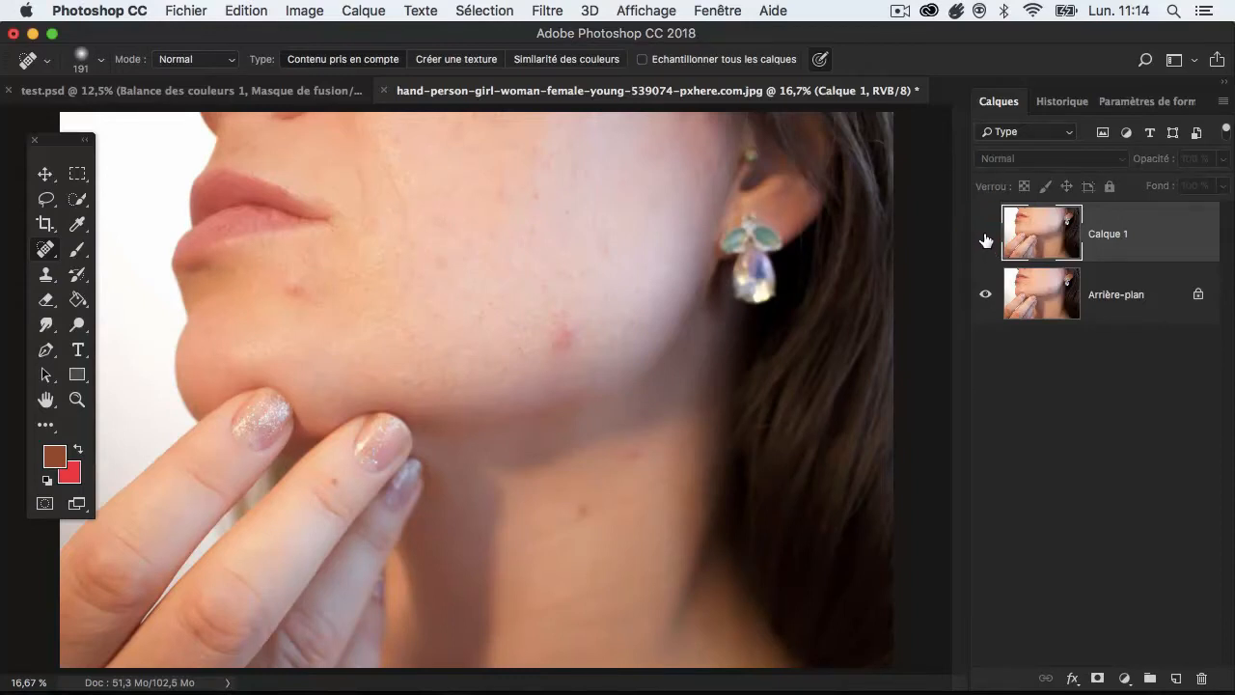
left_click(984, 236)
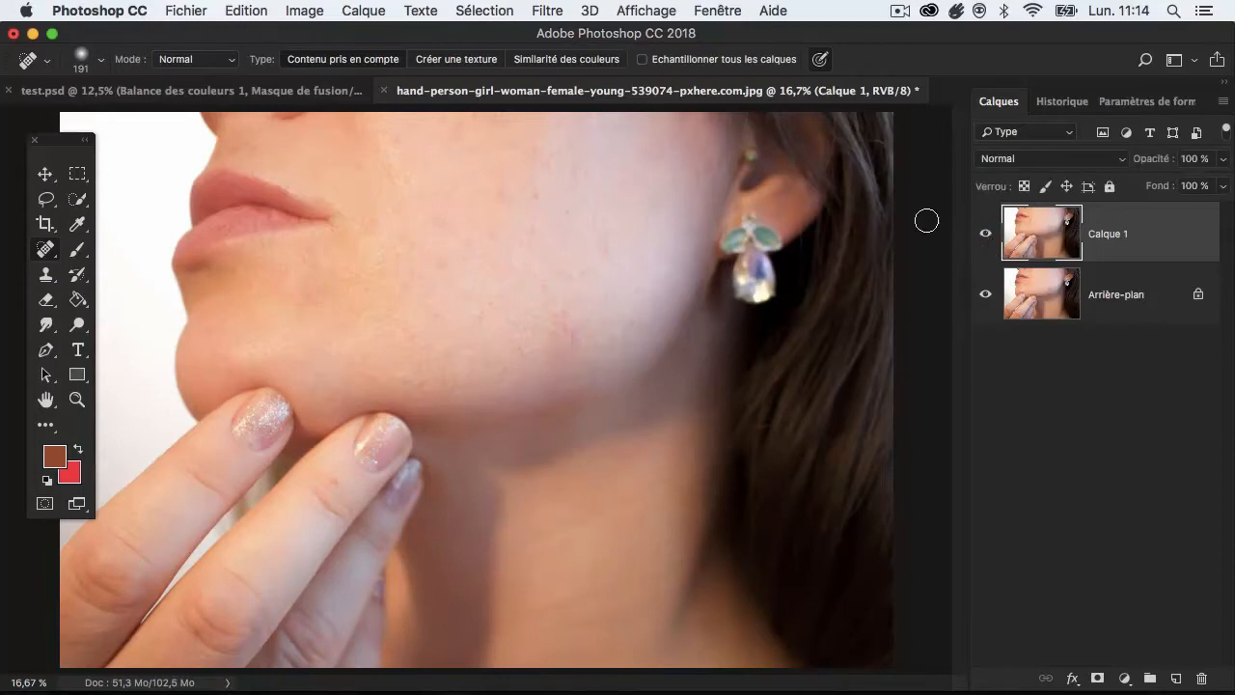
Review the Spot Healing Brush's size, hardness and spacing settings without changing them
left_click(49, 253)
left_click(125, 245)
left_click(99, 60)
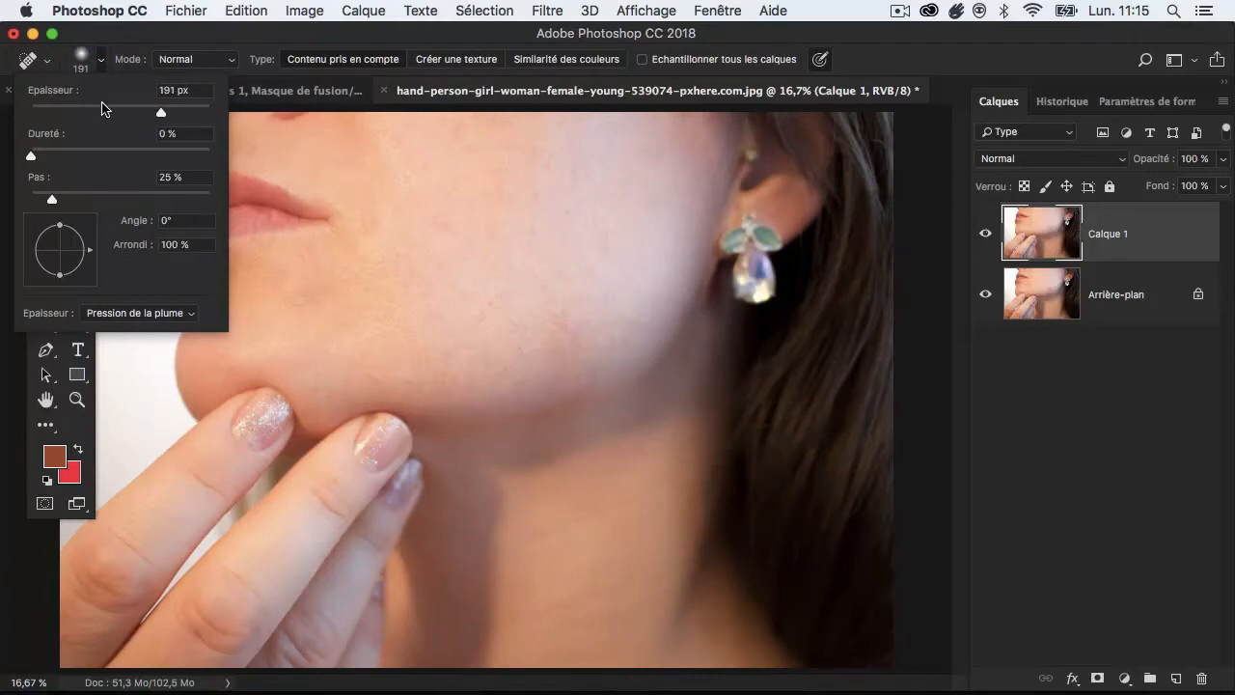
left_click(925, 39)
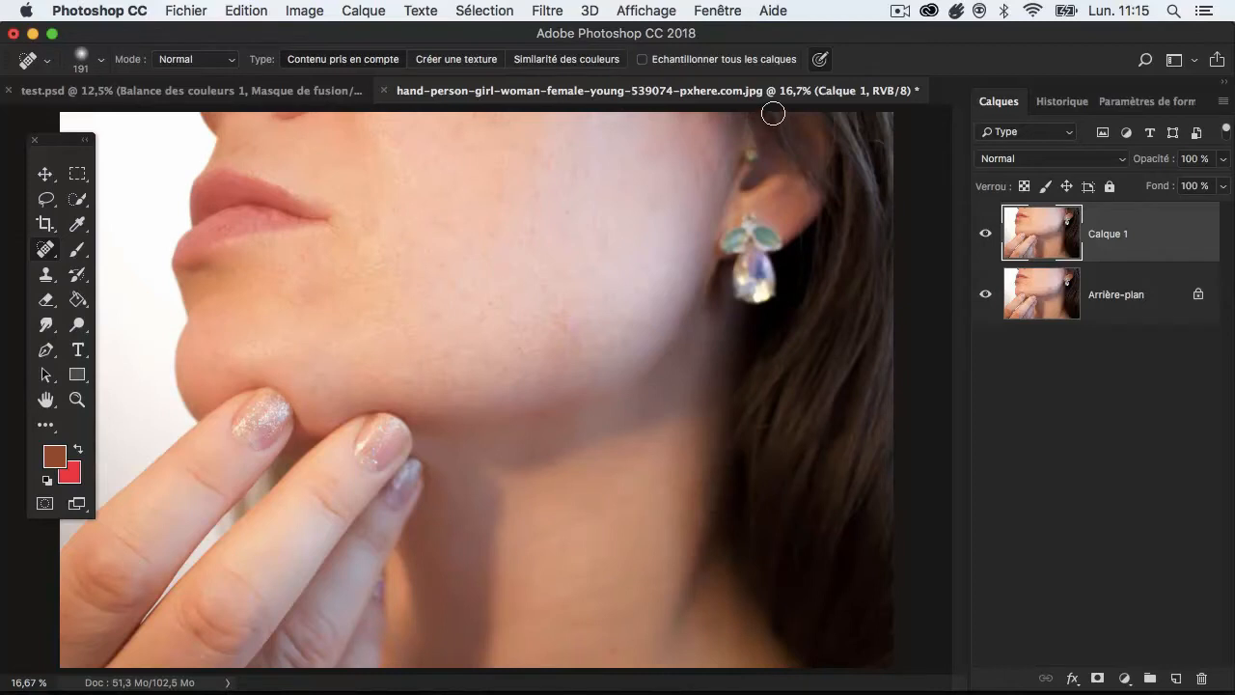
Compare the portrait before and after healing once more by hiding and showing Calque 1
left_click(985, 240)
left_click(985, 240)
left_click(984, 243)
left_click(984, 243)
left_click(984, 243)
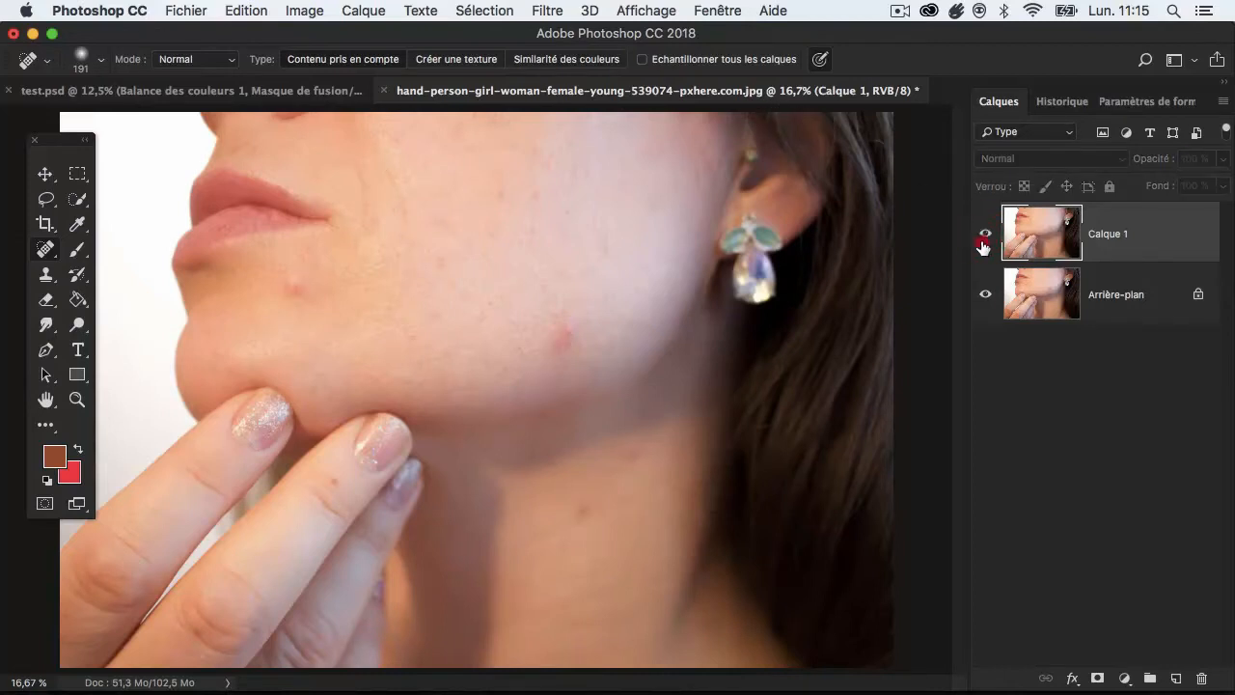
left_click(984, 239)
left_click(981, 234)
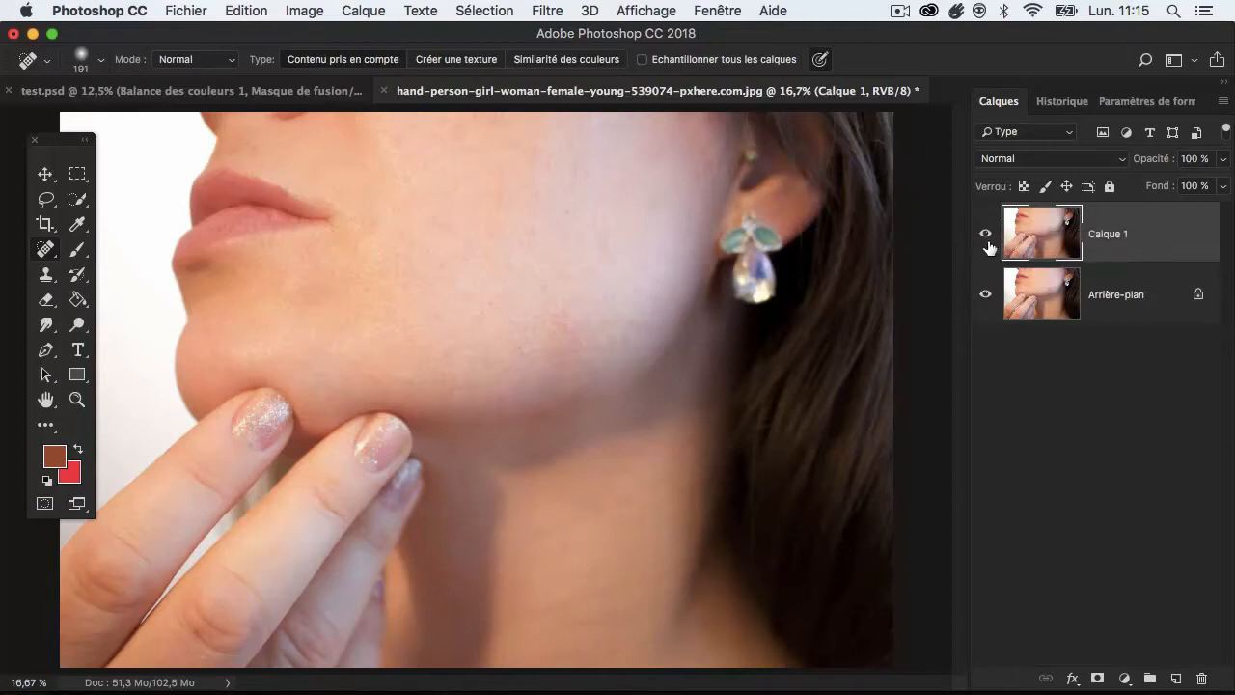
left_click(985, 235)
left_click(986, 236)
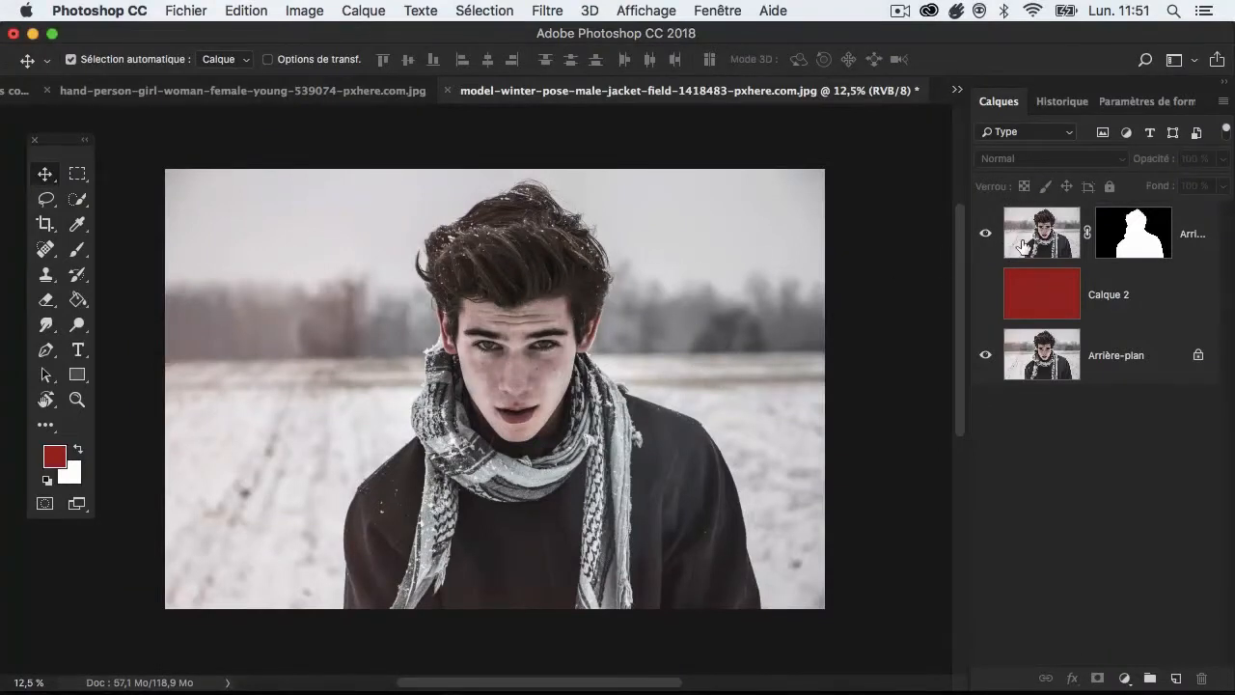
Load the man's layer mask as a selection and try shifting him sideways on the Arrière-plan layer, then undo the move
left_click(1130, 247, "super")
left_click(1107, 351)
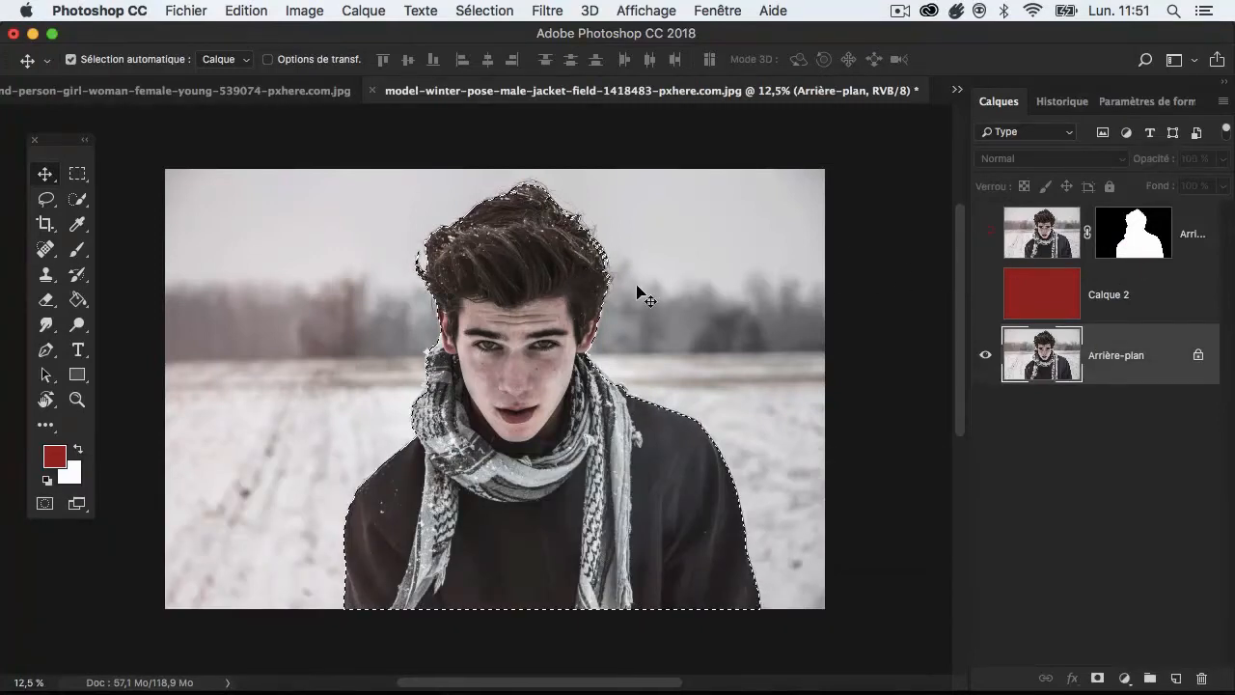
left_click_drag(509, 320, 384, 324)
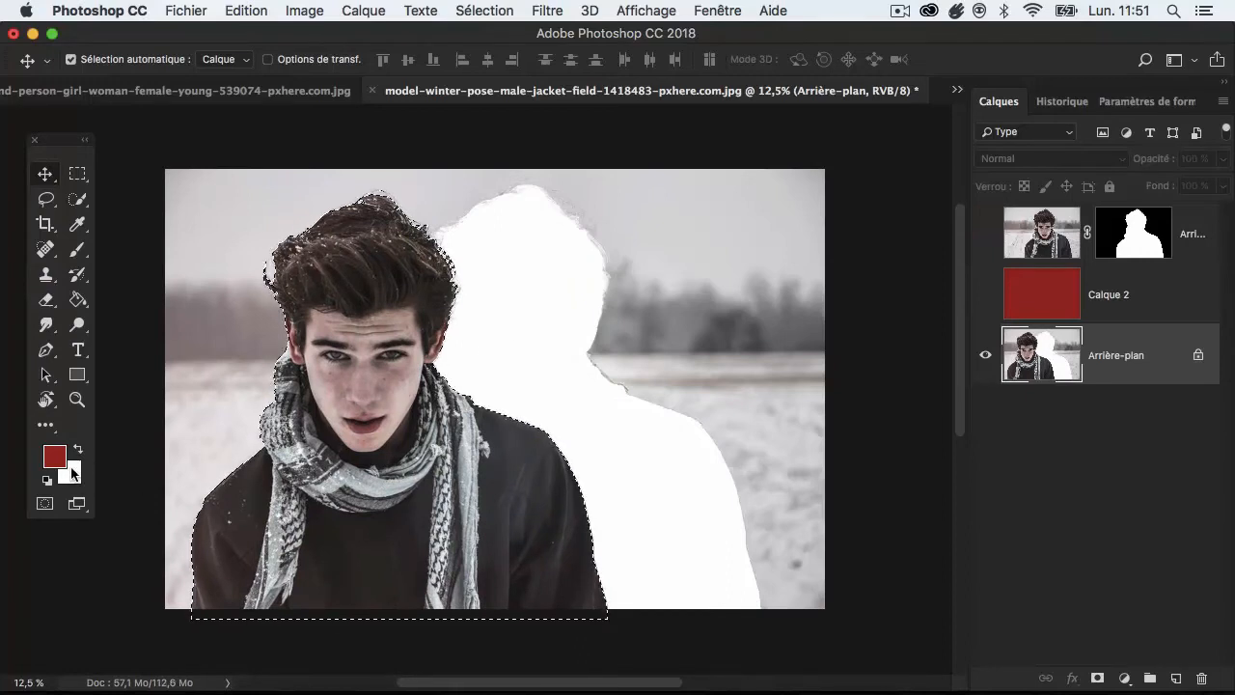
key("super+z")
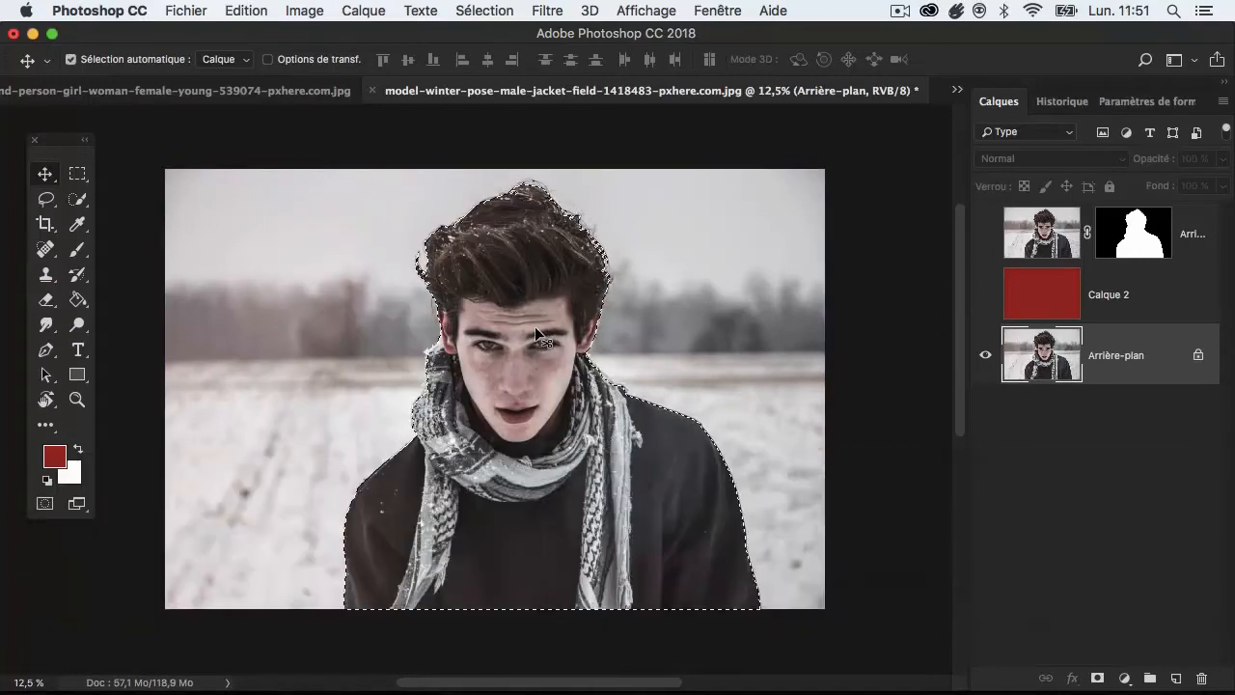
Try to enlarge the selected man from his centre to about 125% with Free Transform, then undo the scaling
key("super+d")
key("super+t")
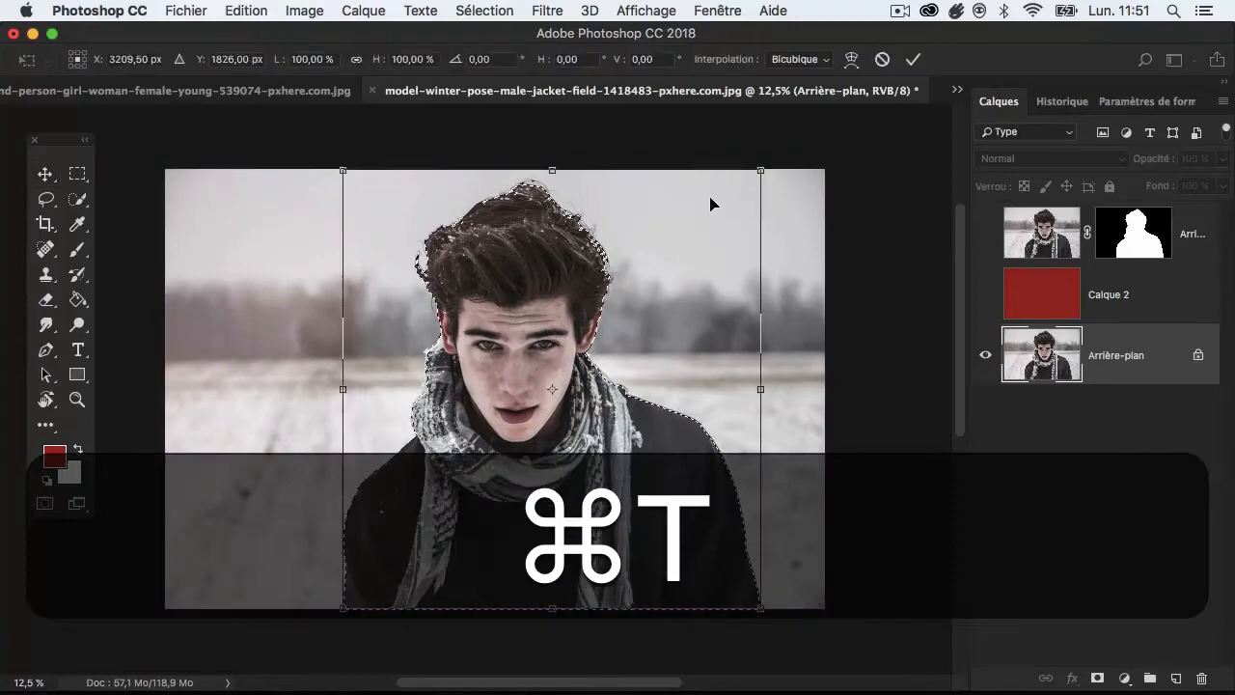
left_click_drag(761, 171, 814, 124)
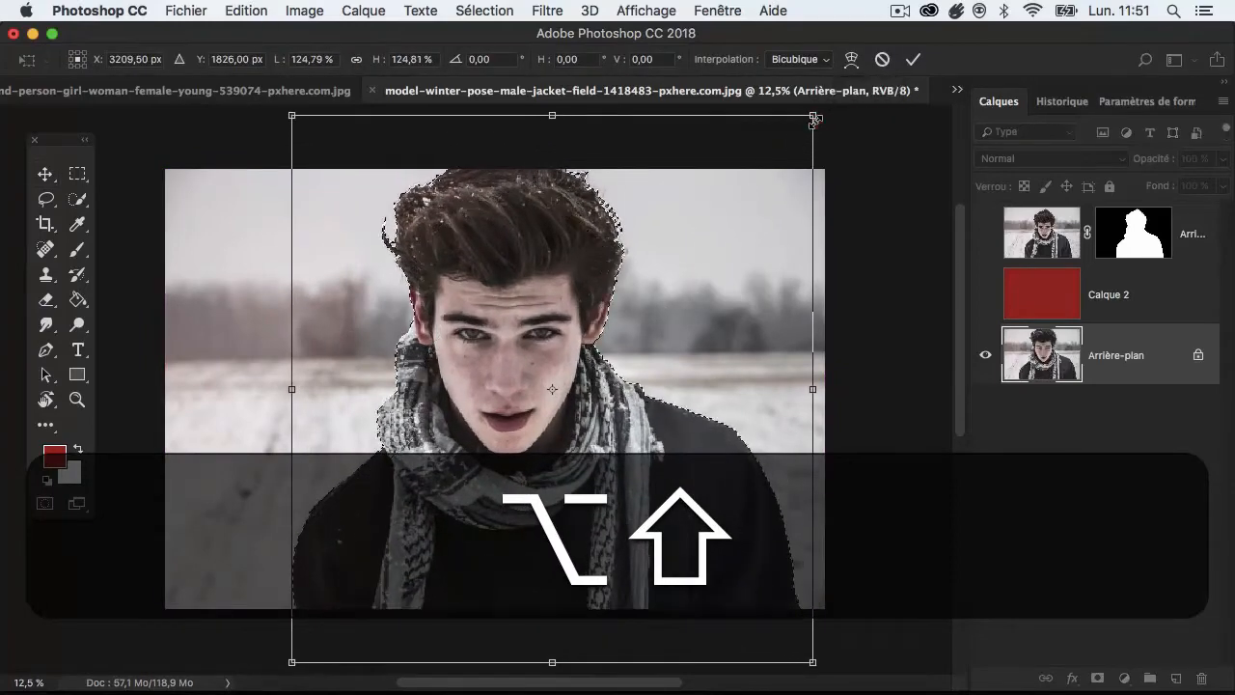
key("Return")
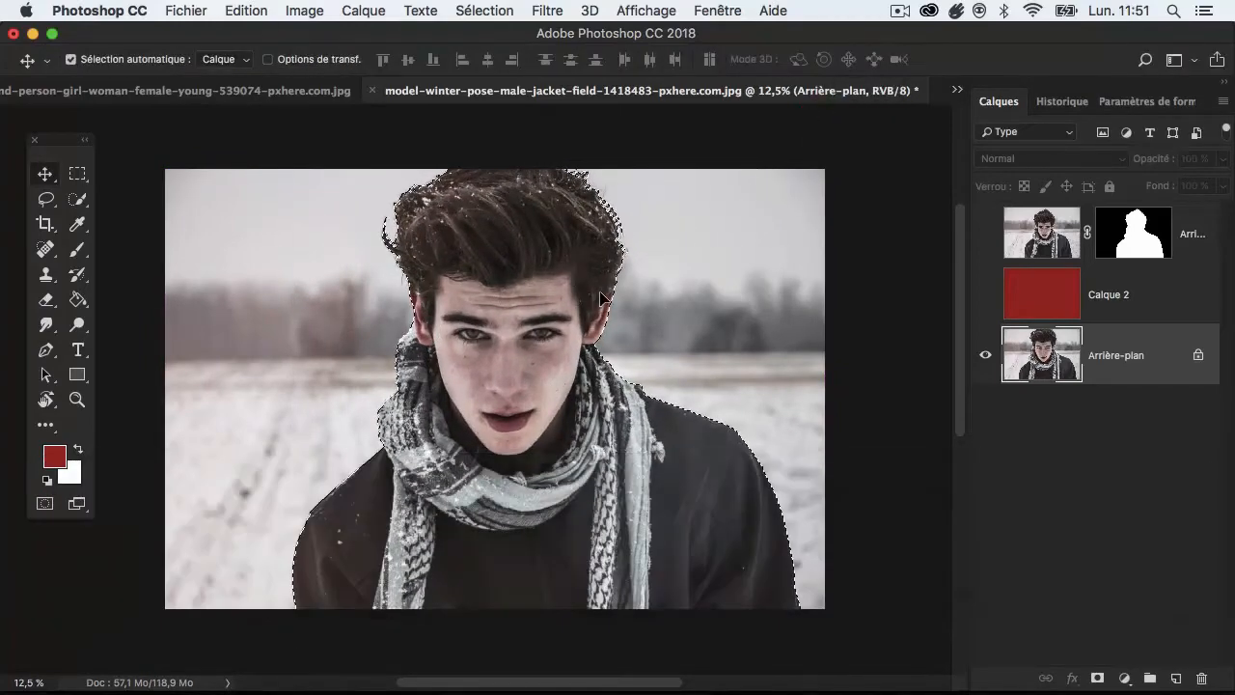
key("super+z")
Try moving the selected man sideways again, undo the move, and clear the selection
left_click_drag(555, 350, 436, 363)
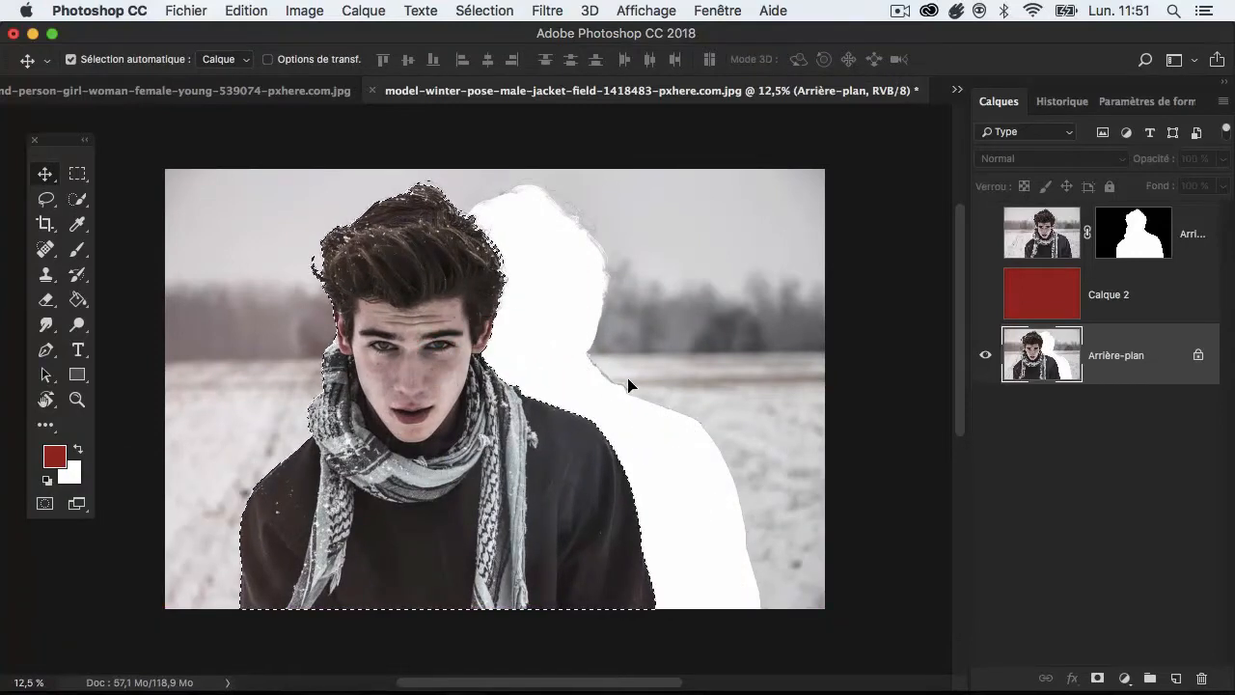
key("super+z")
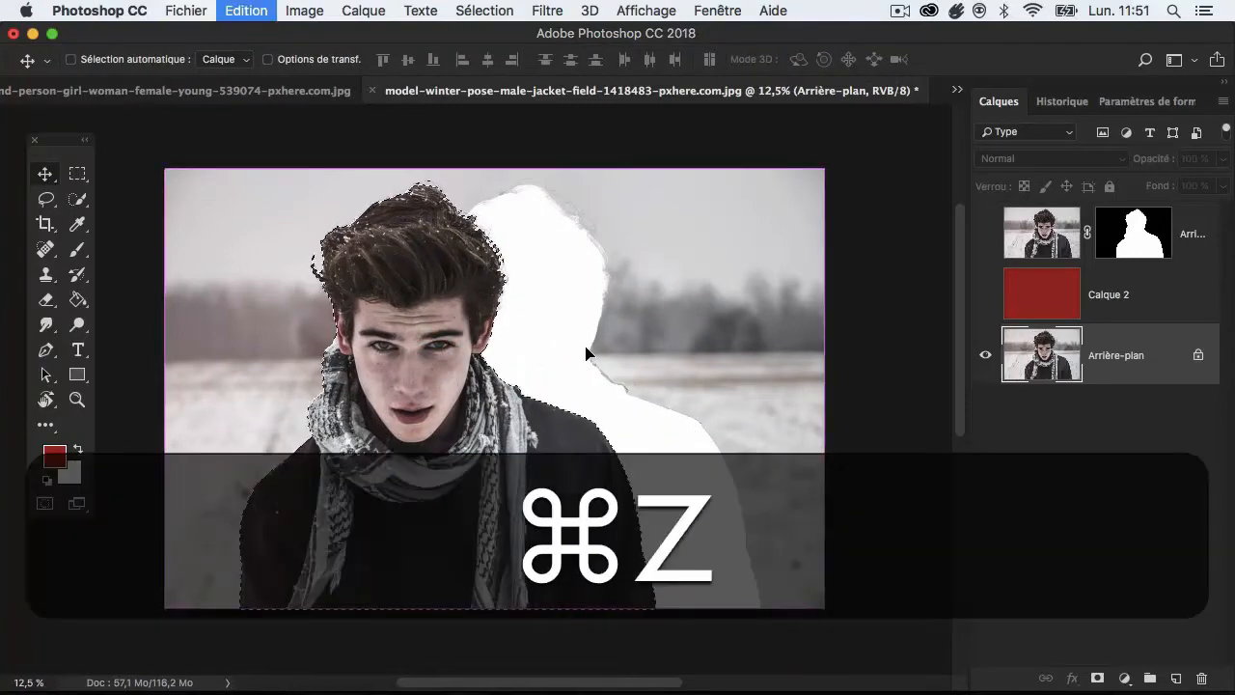
key("alt+super+z")
key("alt+super+d")
left_click(675, 319)
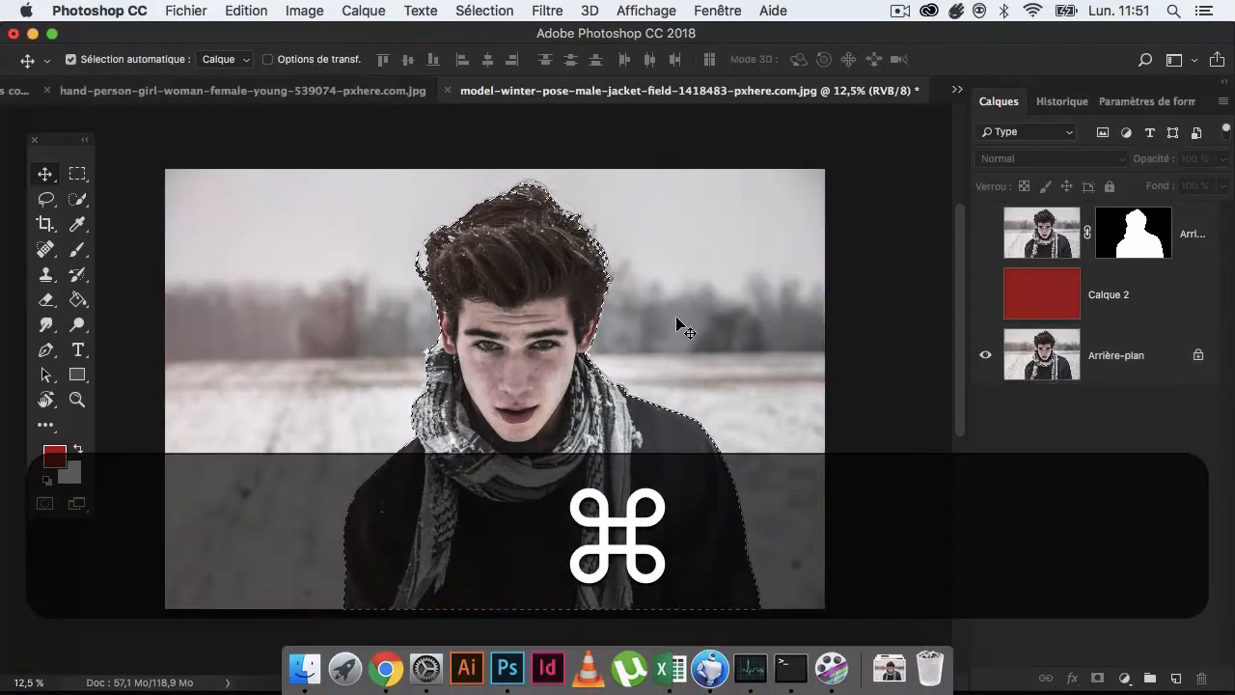
key("super+d")
left_click(669, 294)
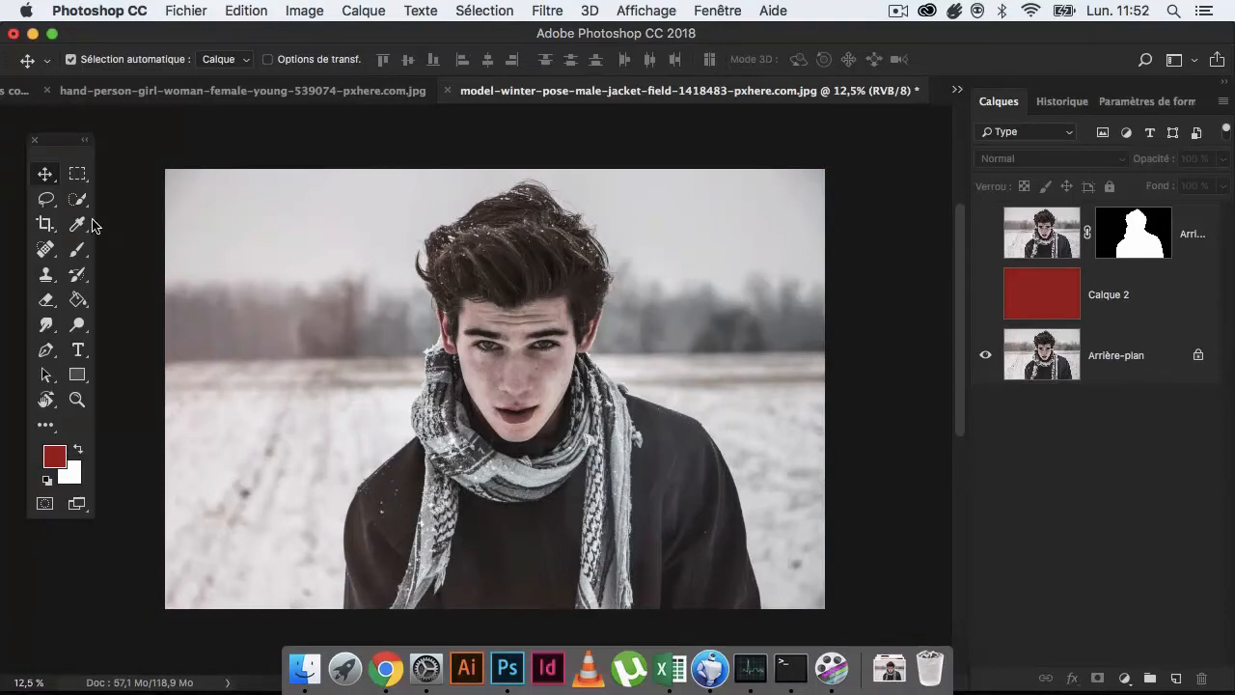
key("super+d")
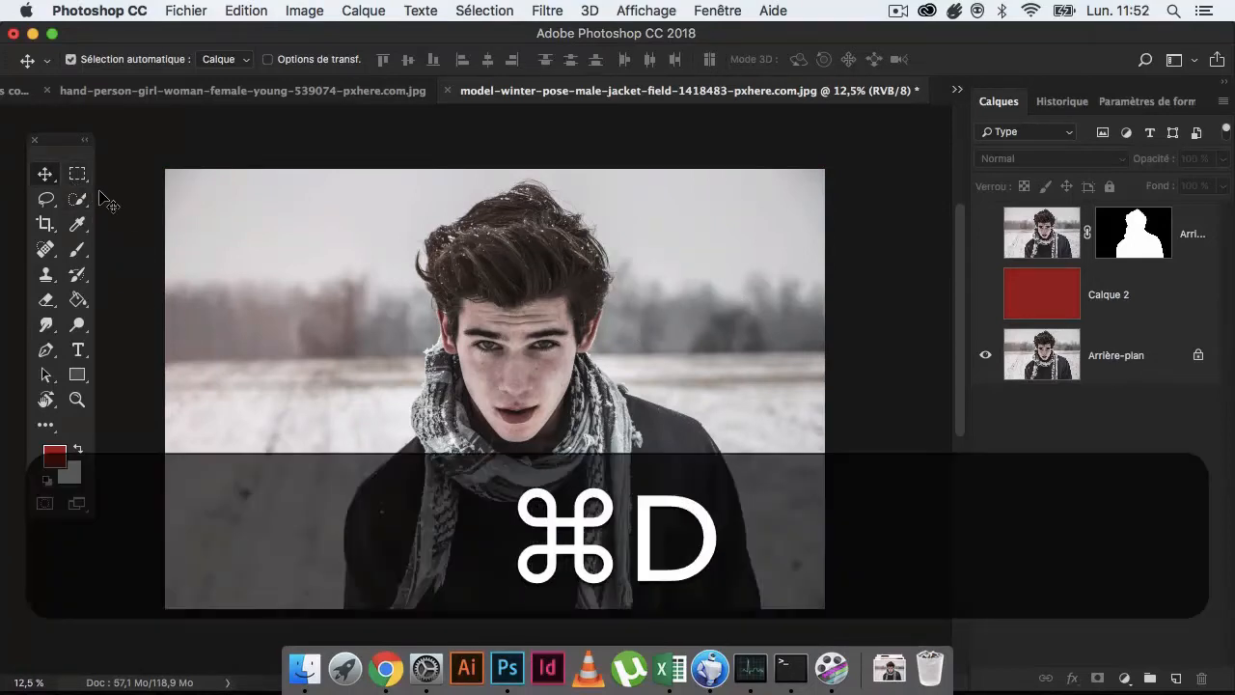
key("alt+super+d")
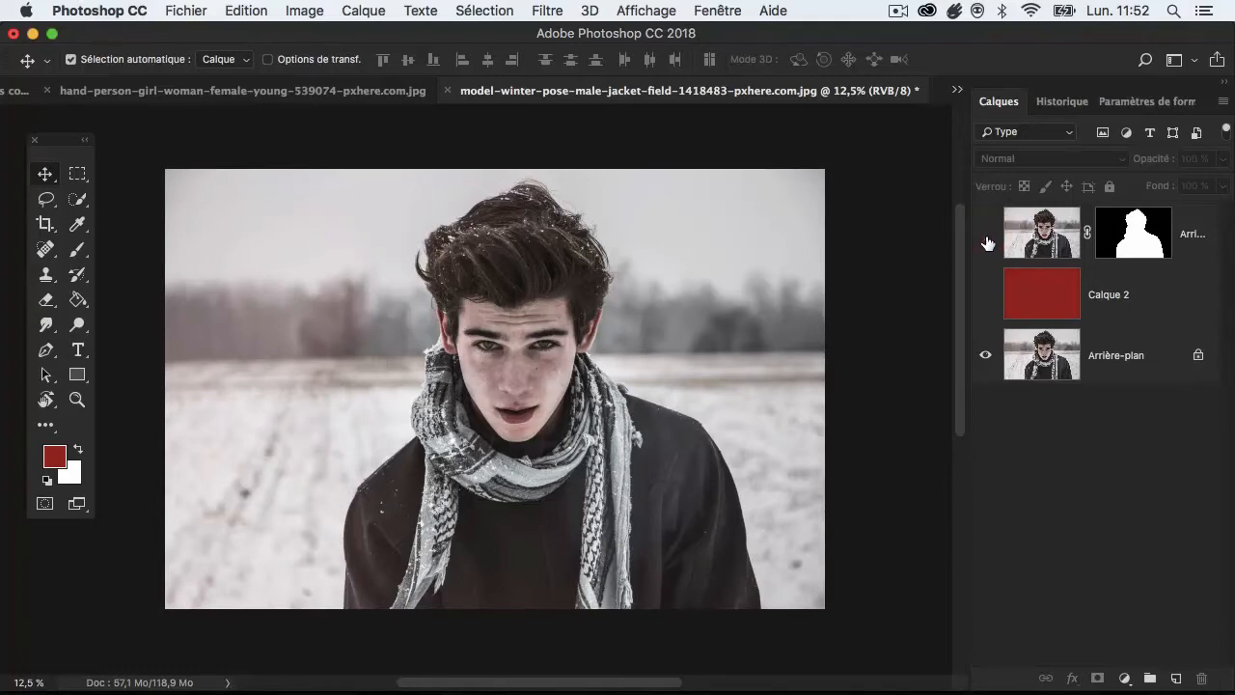
Activate the Arrière-plan layer and select the man with the Quick Selection tool
left_click(1120, 344)
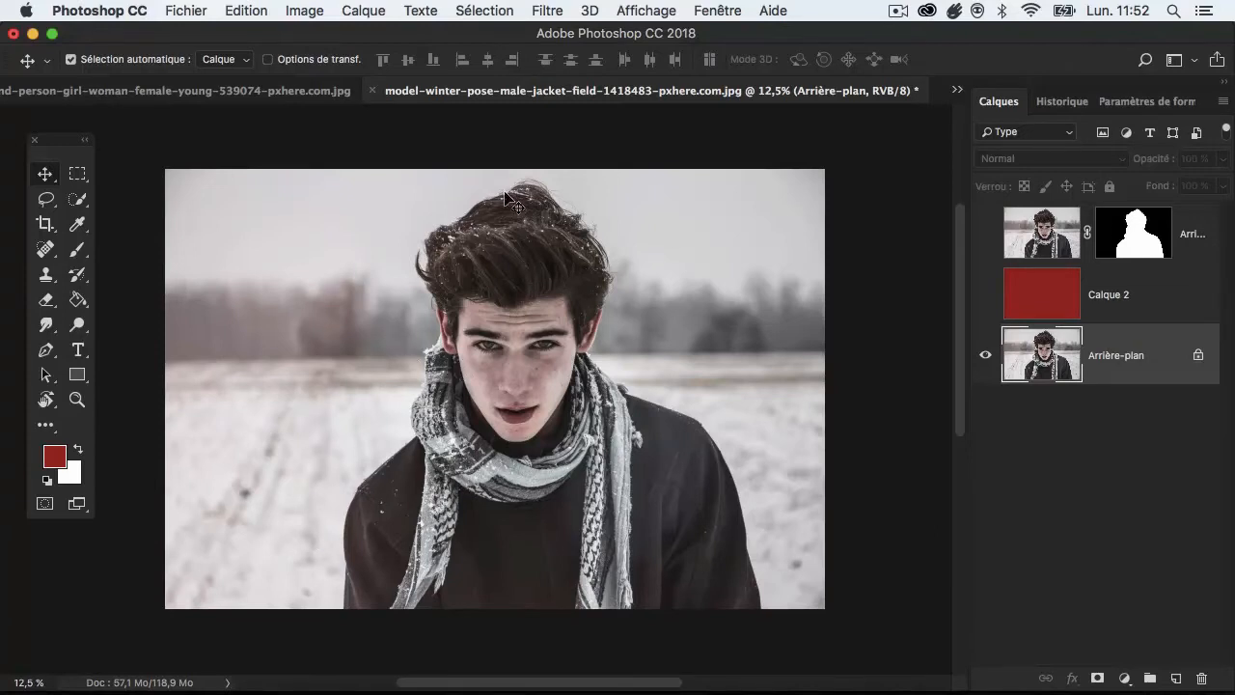
left_click(78, 200)
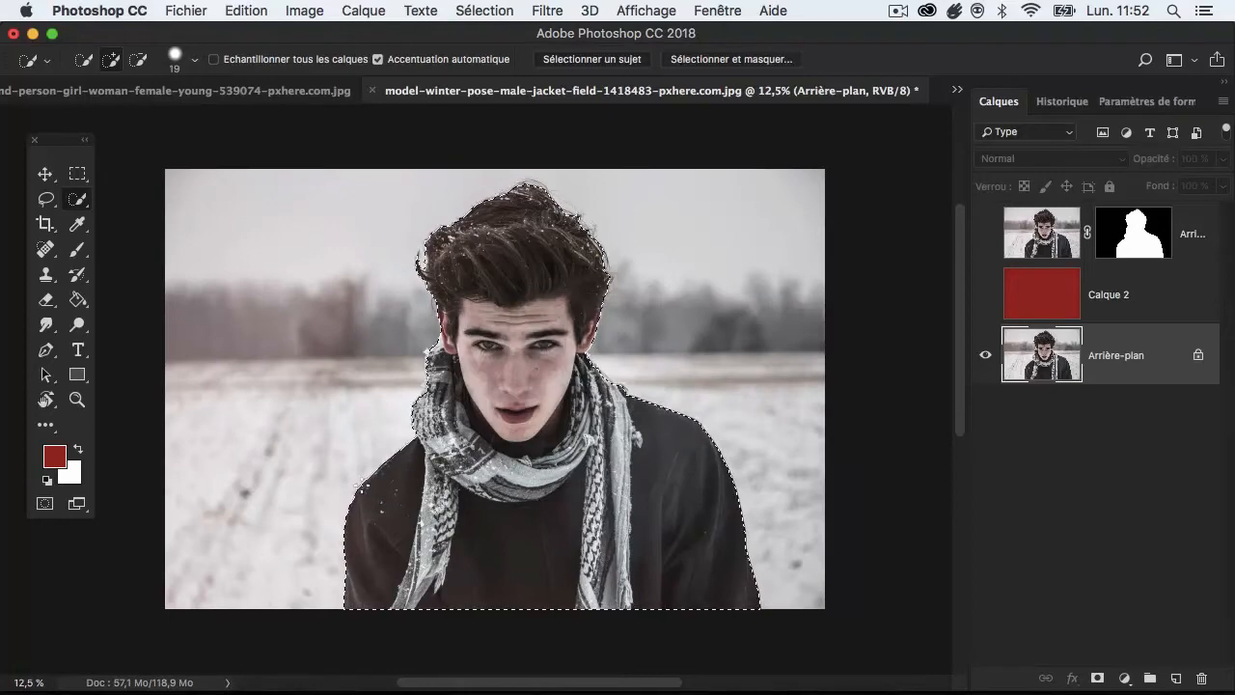
Expand the selection around the man by 45 pixels, keeping the effect applied at the canvas bounds
left_click(482, 10)
left_click(482, 11)
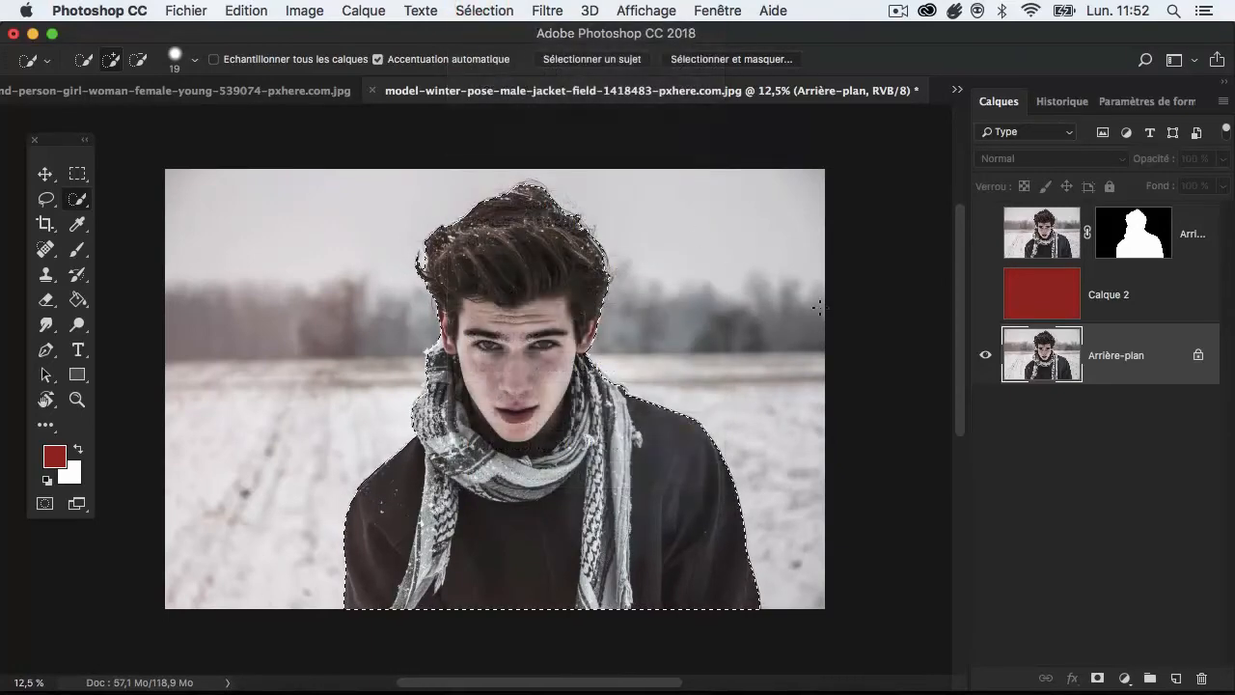
left_click(484, 10)
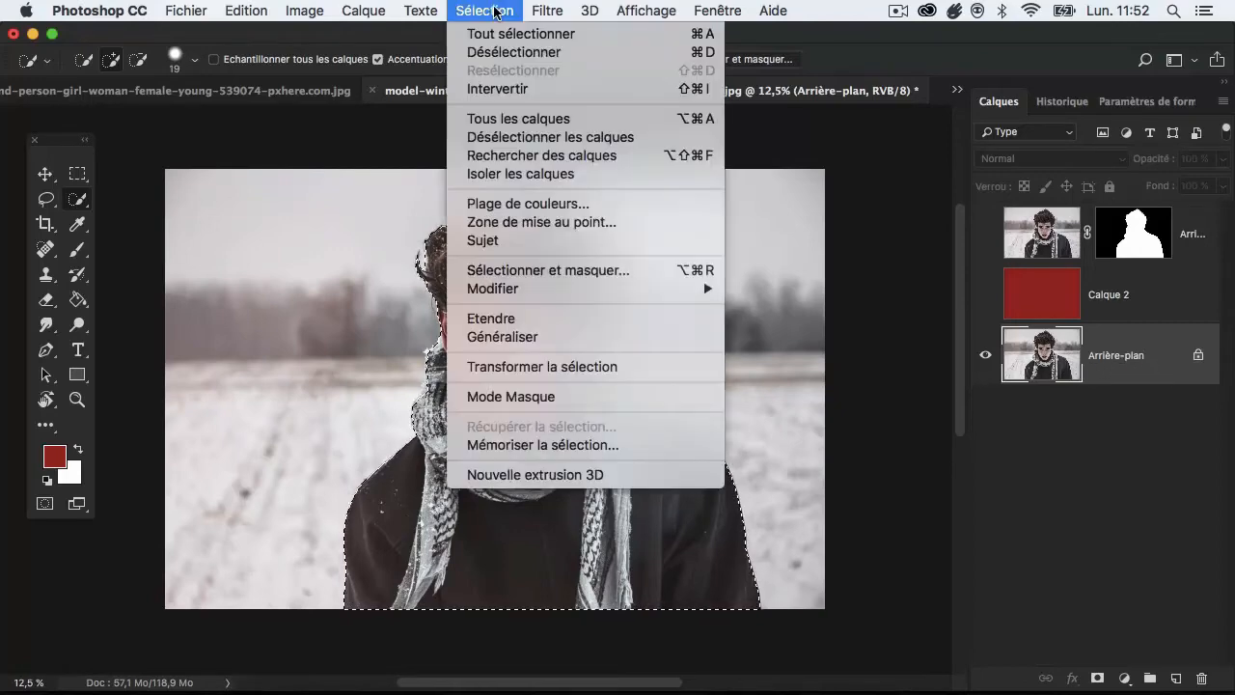
mouse_move(593, 289)
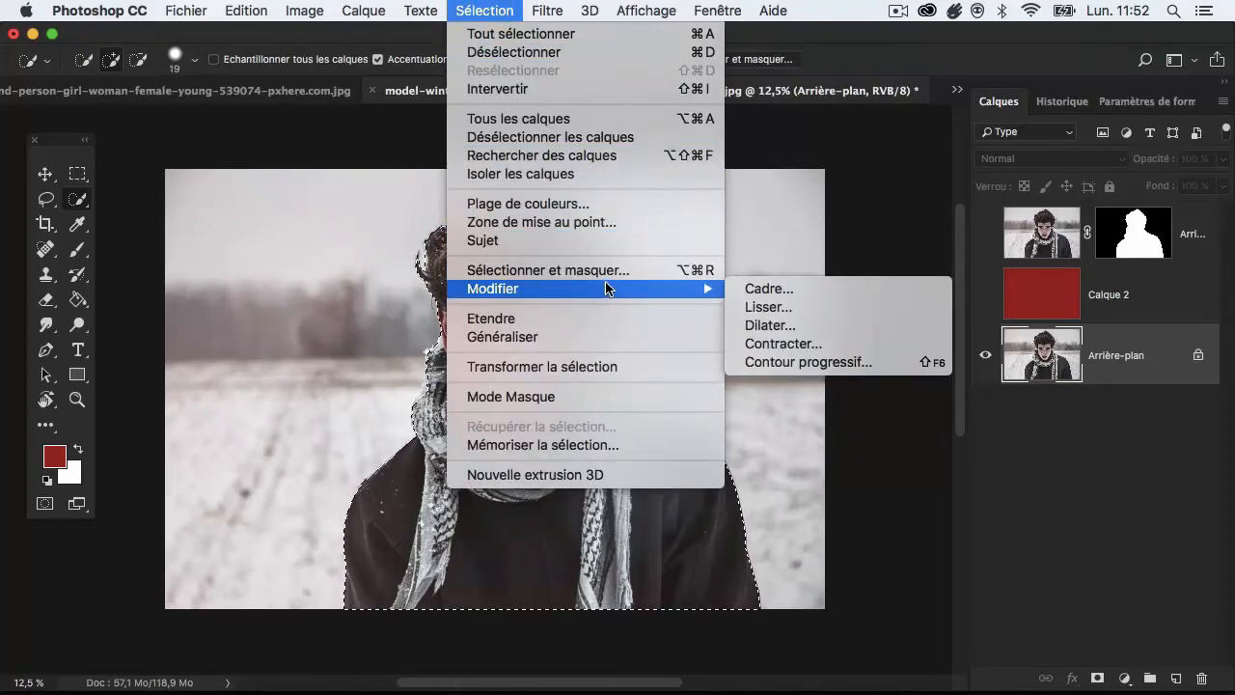
left_click(786, 325)
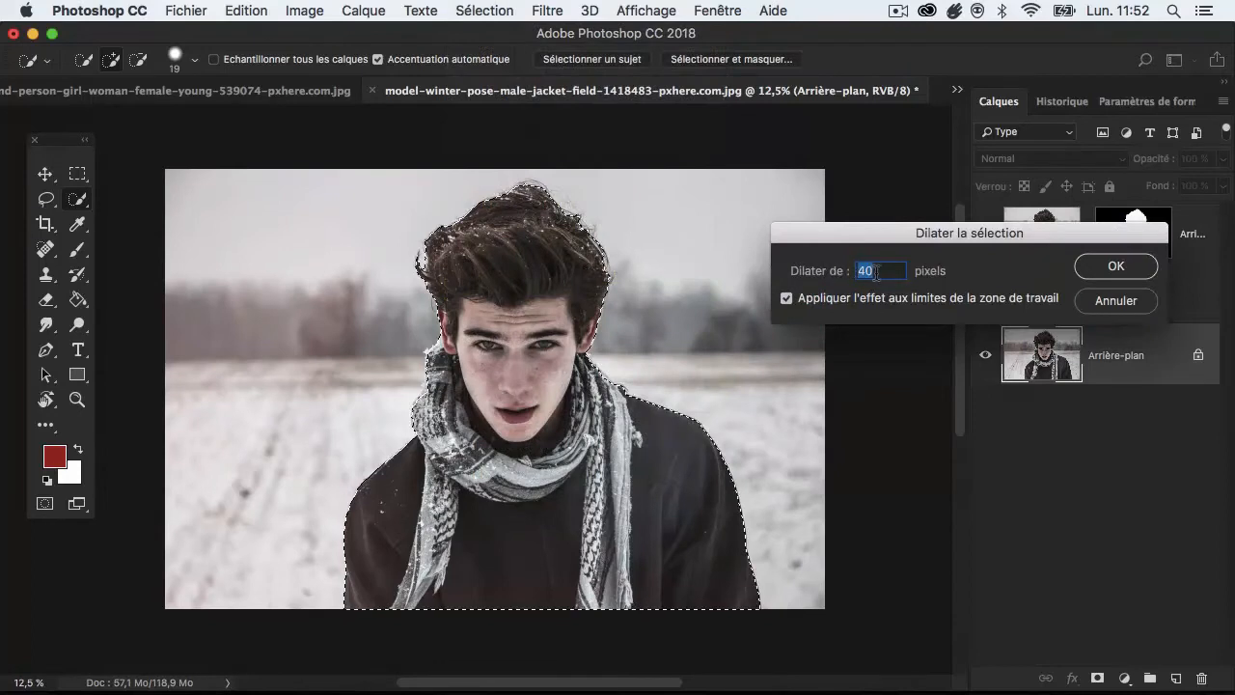
type("45")
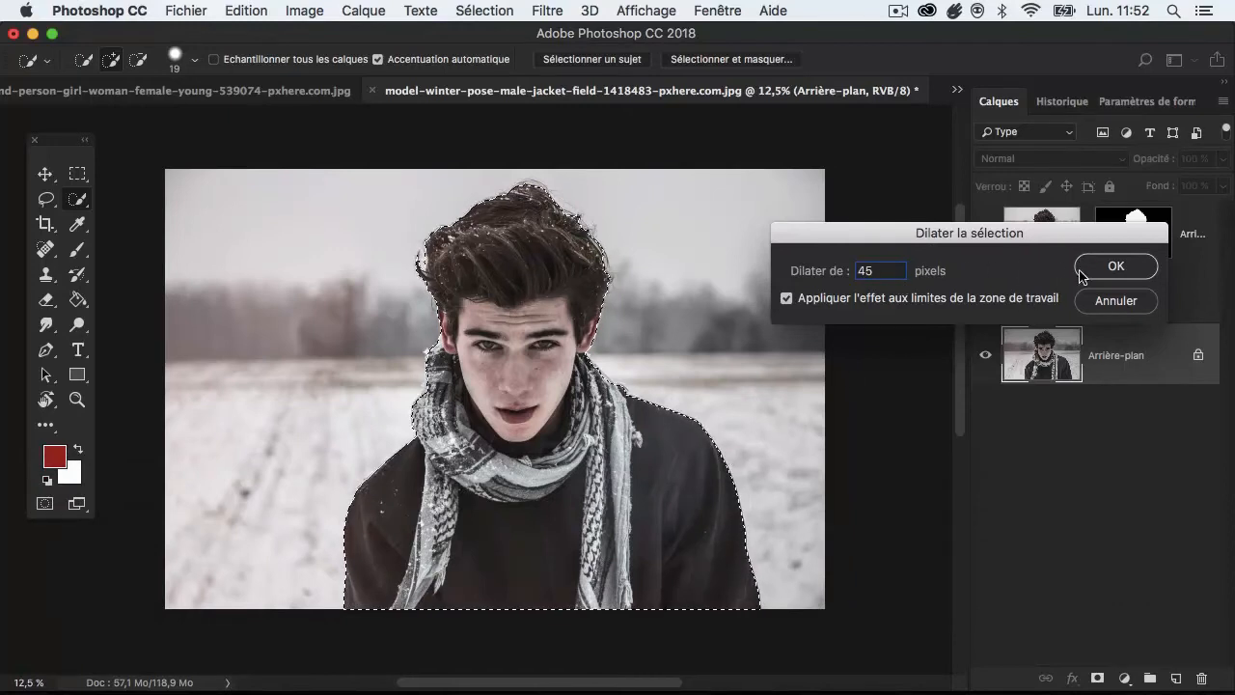
key("Return")
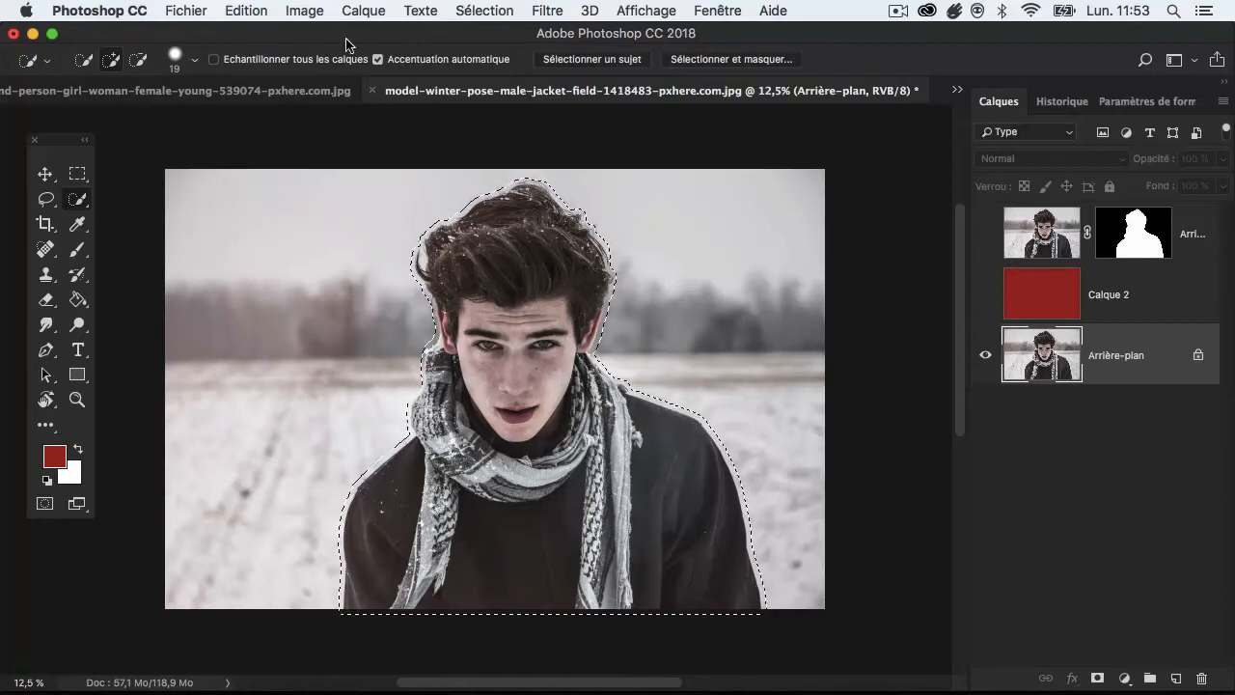
Fill the selected man with Content-Aware (Contenu pris en compte) on the Arrière-plan layer and clear the selection
left_click(249, 11)
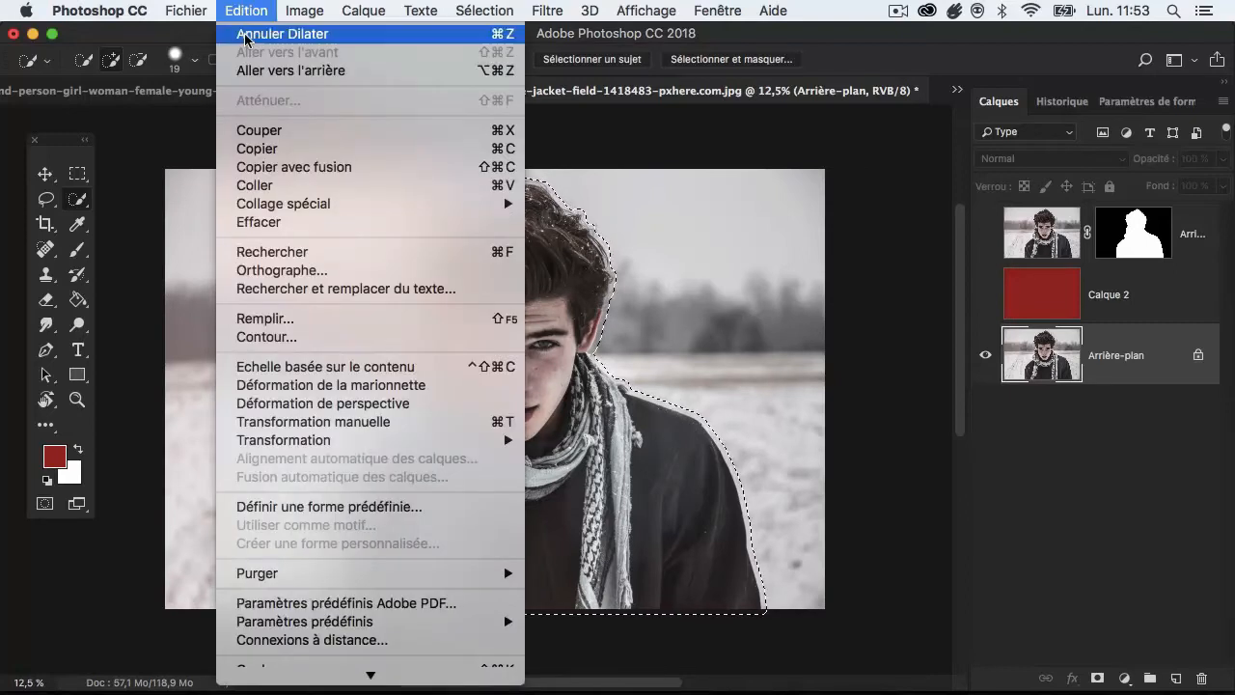
left_click(310, 320)
left_click(664, 265)
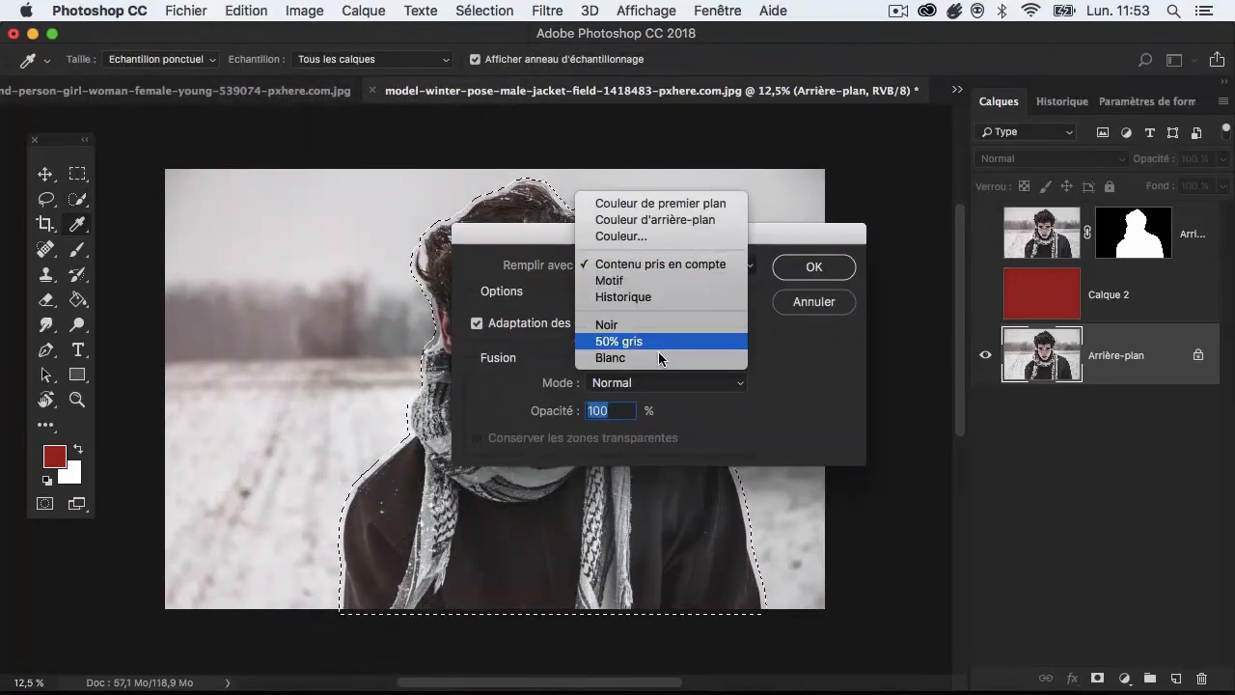
left_click(651, 265)
left_click(813, 266)
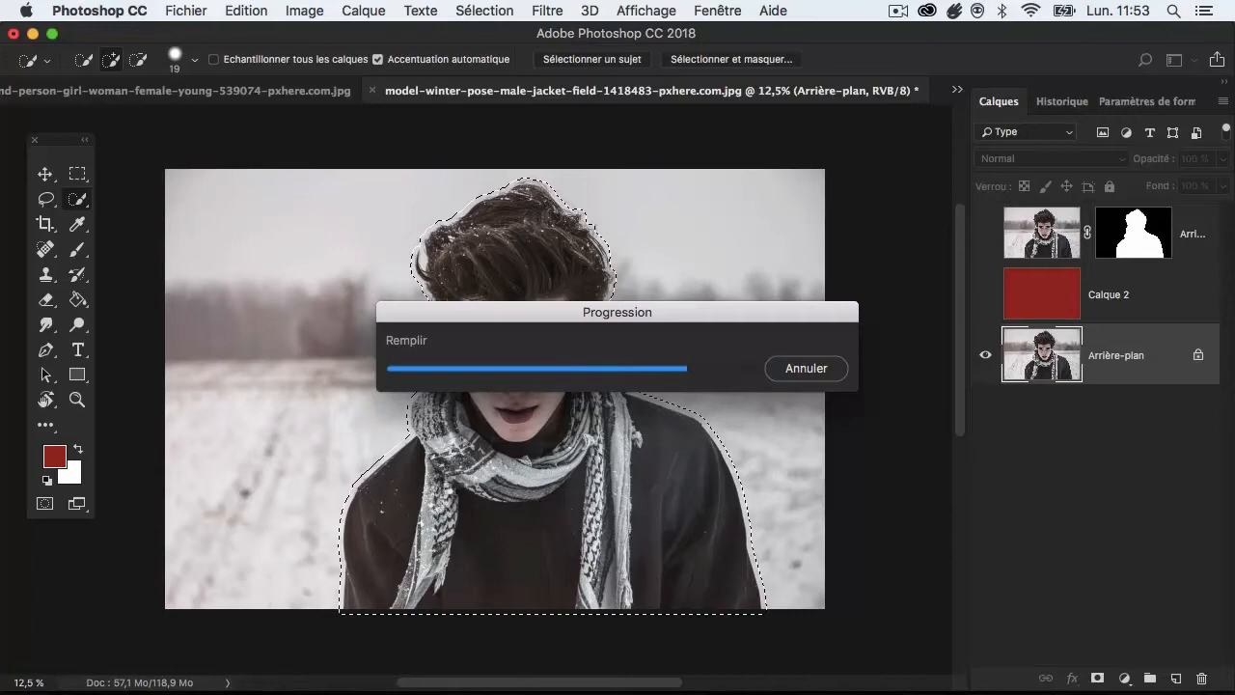
key("super+d")
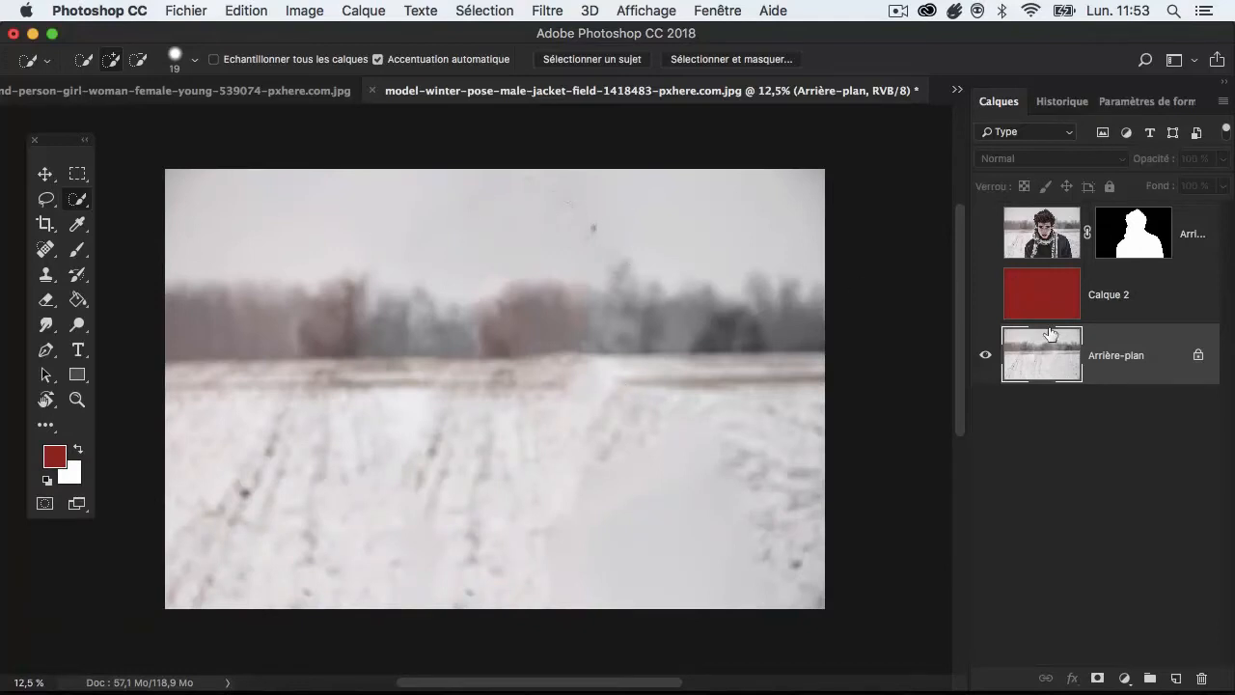
Retouch the sky marks and the horizon seam on the Arrière-plan layer with the Clone Stamp at 59% opacity, sampling nearby areas
left_click(46, 280)
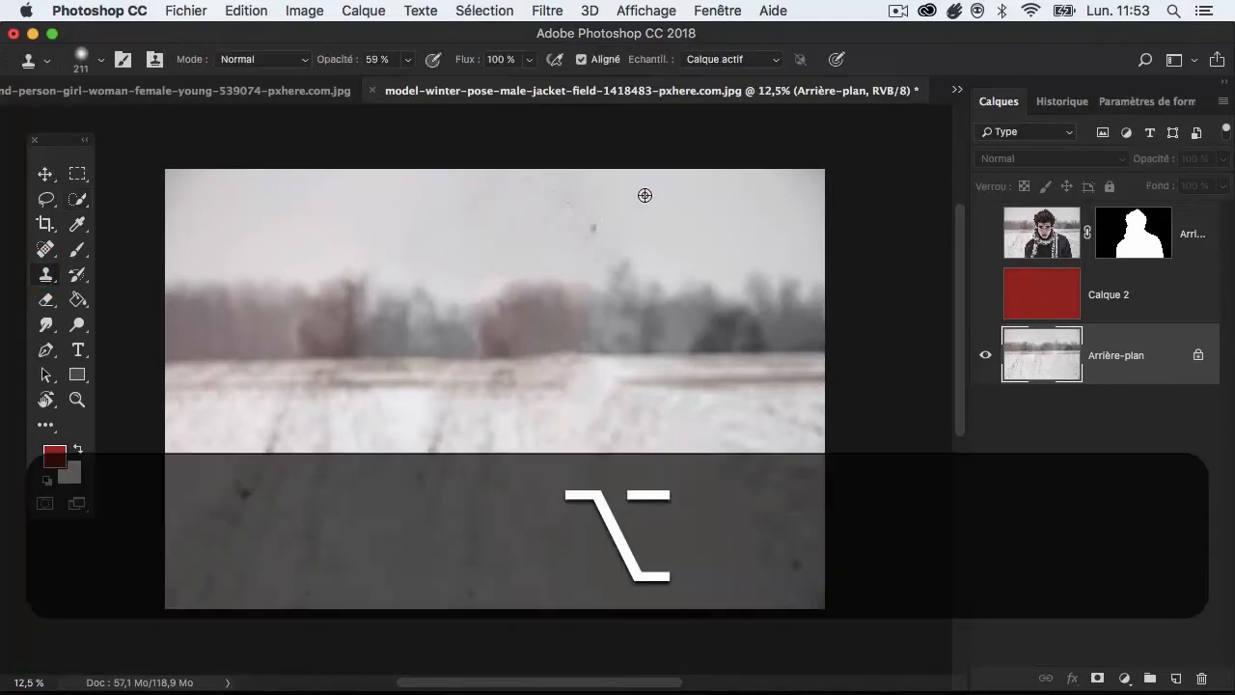
left_click(645, 194, "alt")
left_click_drag(604, 224, 553, 199)
left_click(634, 215, "alt")
left_click(576, 205)
left_click(565, 192, "alt")
left_click(607, 386)
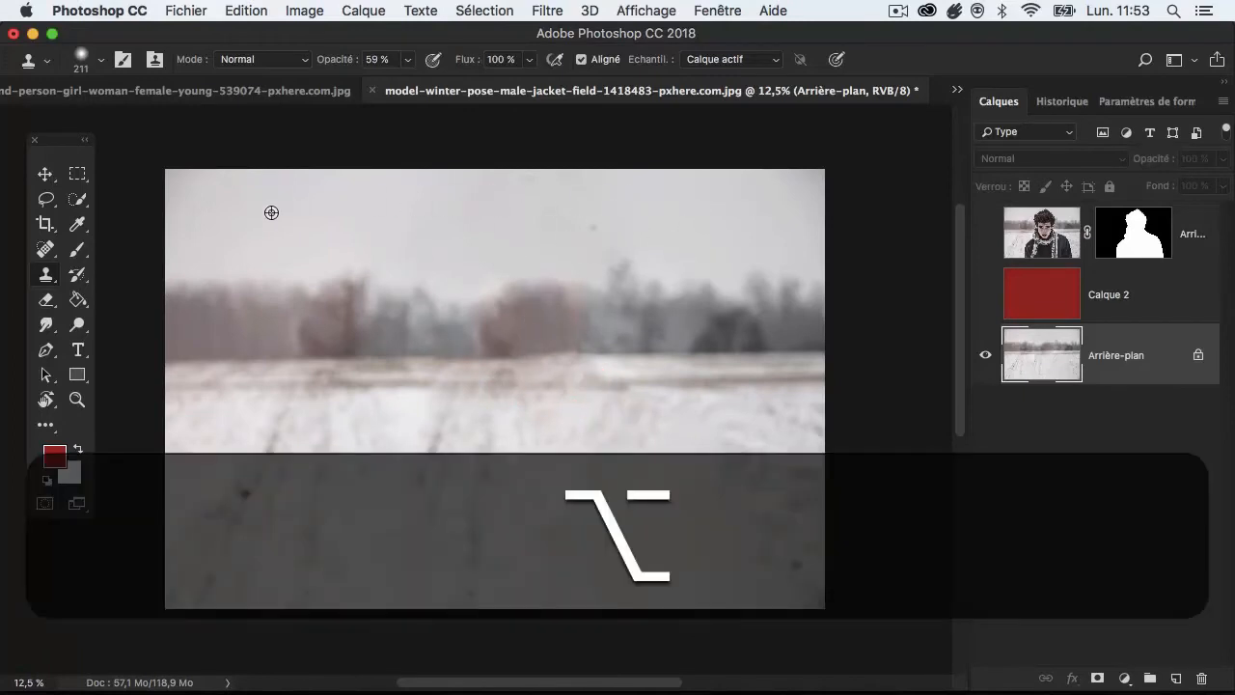
left_click(440, 220, "alt")
left_click(483, 206, "alt")
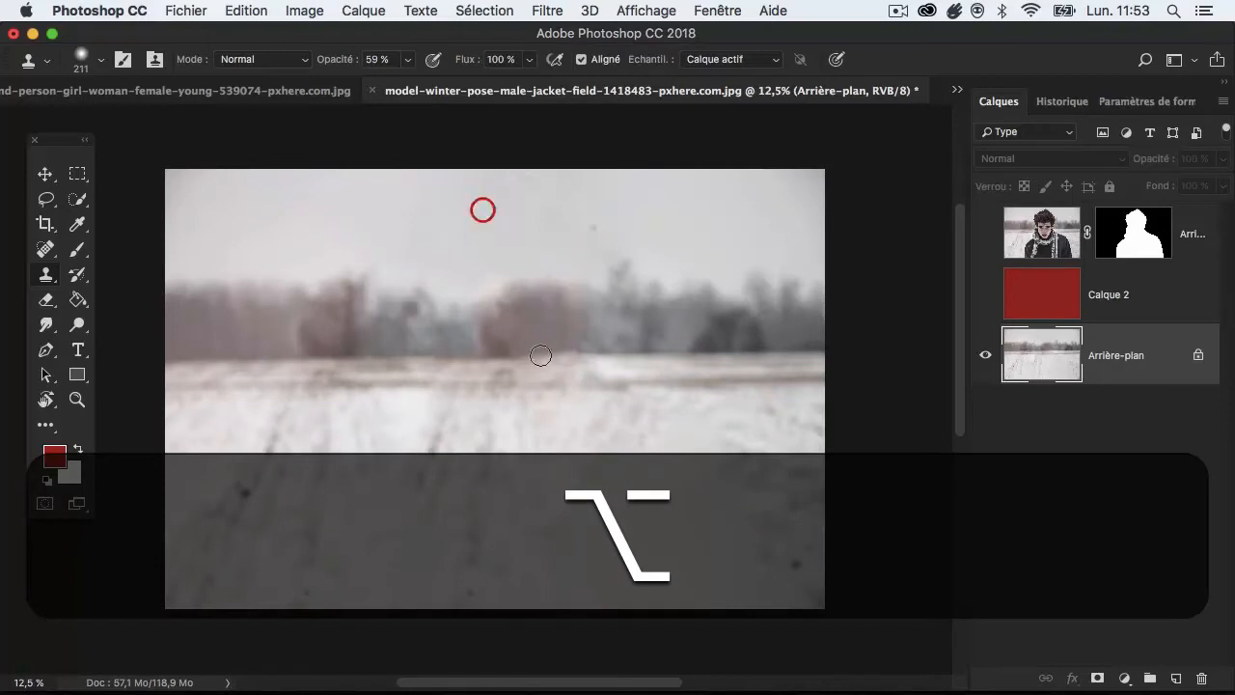
Make the masked Arrière-plan copie layer visible and activate it
left_click(985, 233)
left_click(985, 232)
left_click(985, 233)
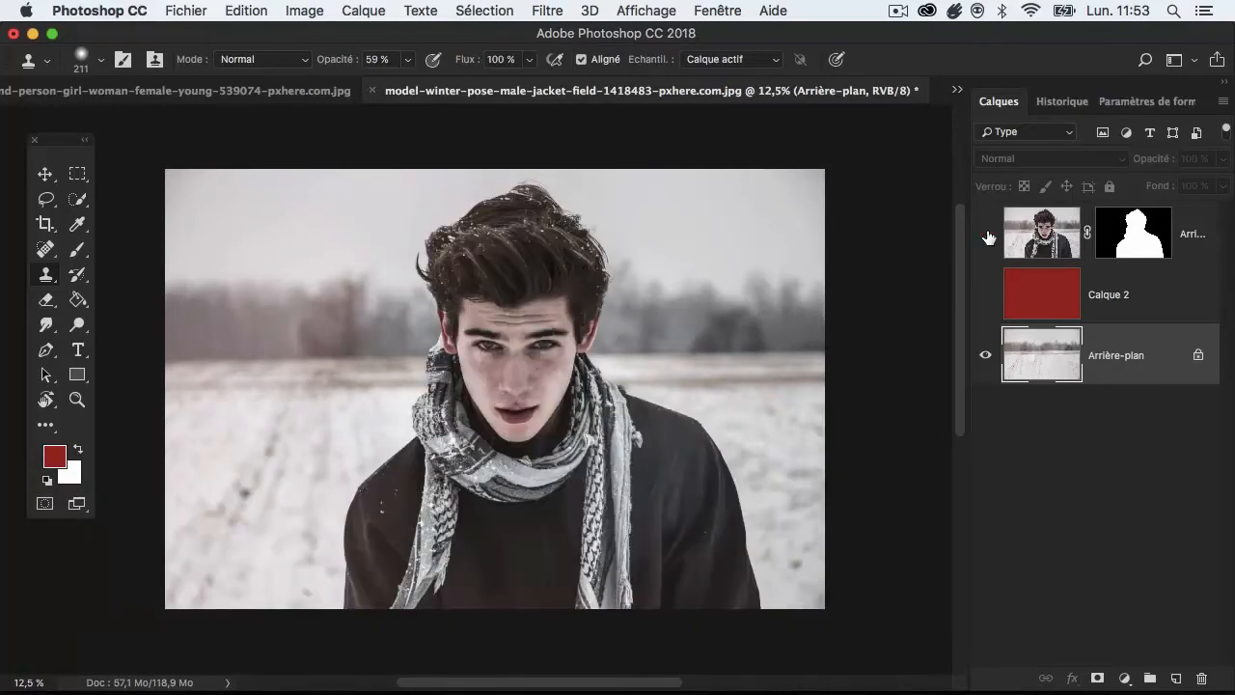
left_click(985, 233)
left_click(985, 232)
left_click(1042, 232)
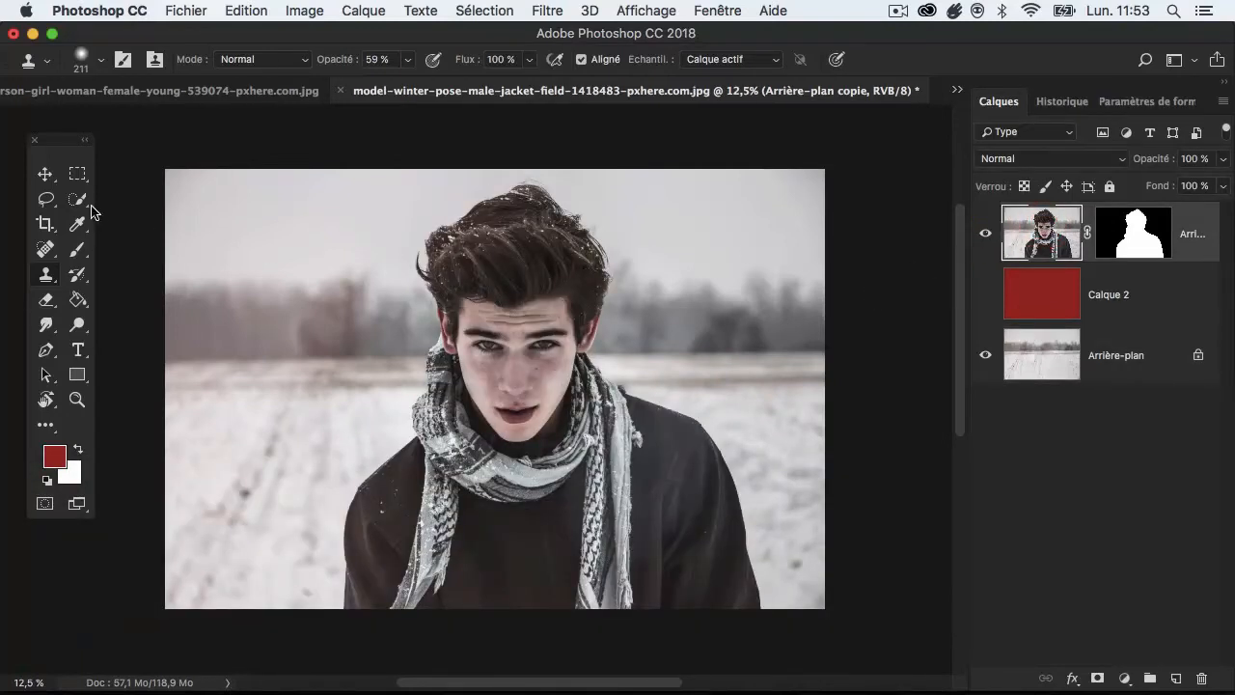
Shift the cut-out man toward the right side of the landscape with the Move tool
left_click(53, 175)
left_click_drag(528, 342, 722, 340)
left_click_drag(702, 422, 671, 357)
Enlarge the cut-out man slightly with Free Transform and reposition him to the right of centre
key("super+t")
left_click_drag(347, 172, 306, 147)
key("Return")
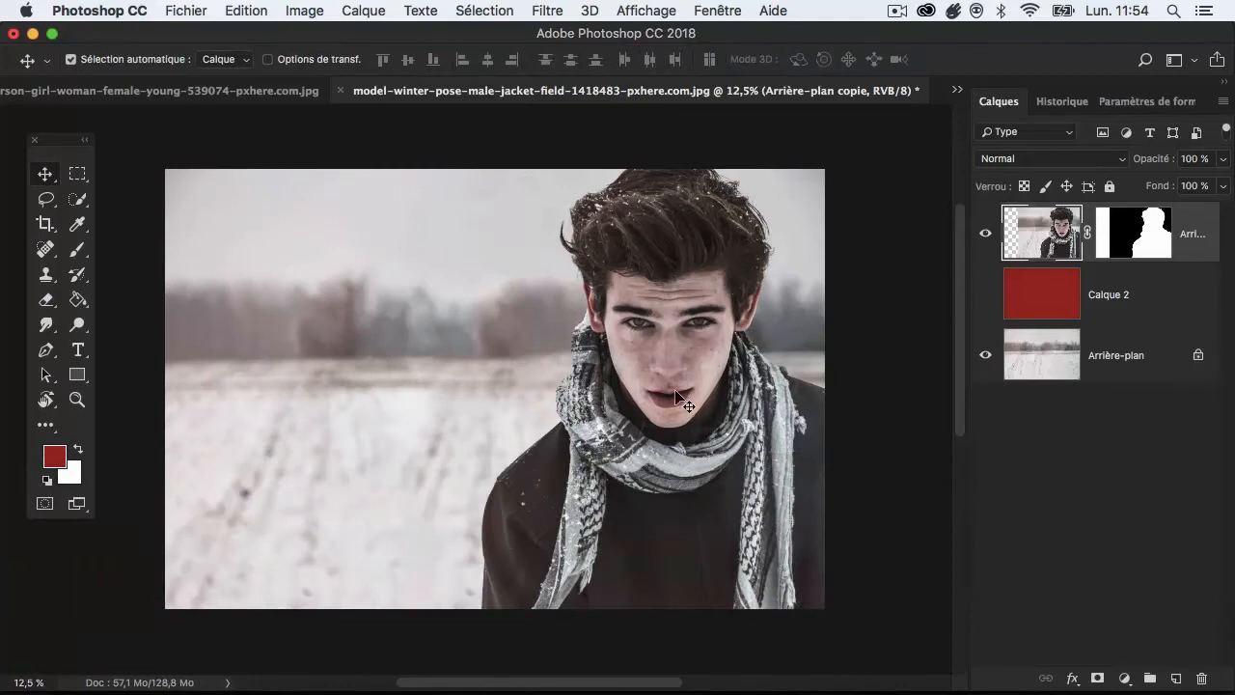
left_click_drag(680, 398, 571, 477)
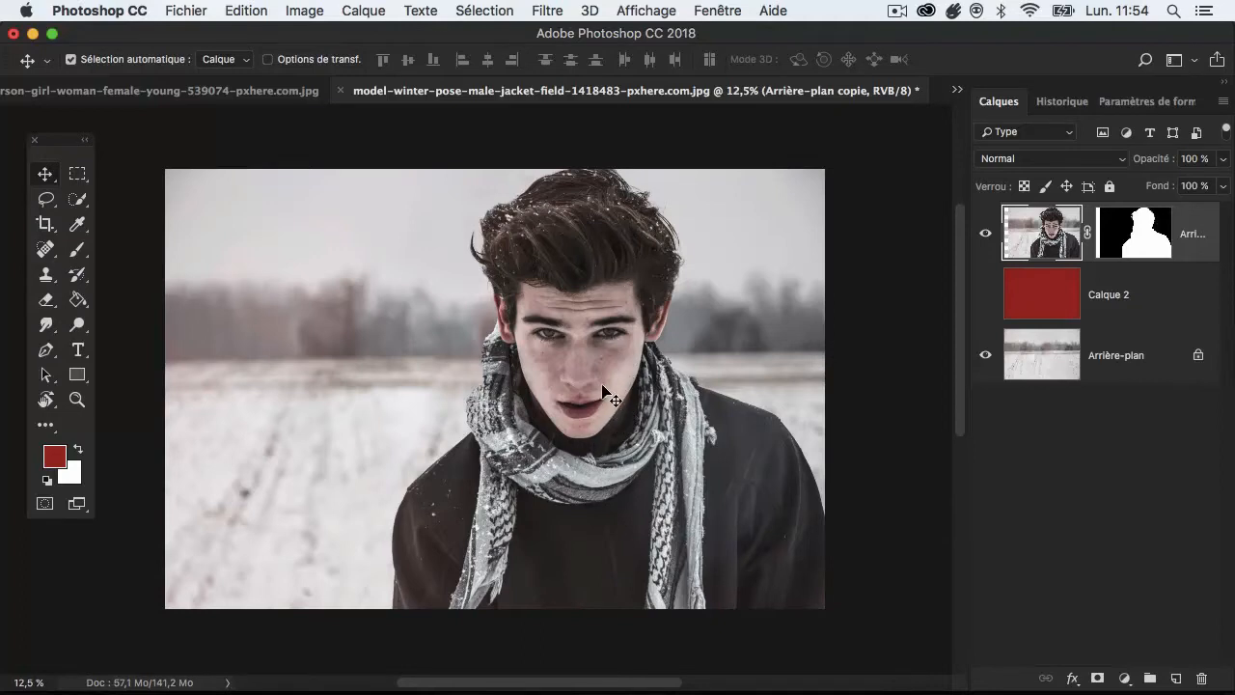
left_click_drag(569, 371, 644, 348)
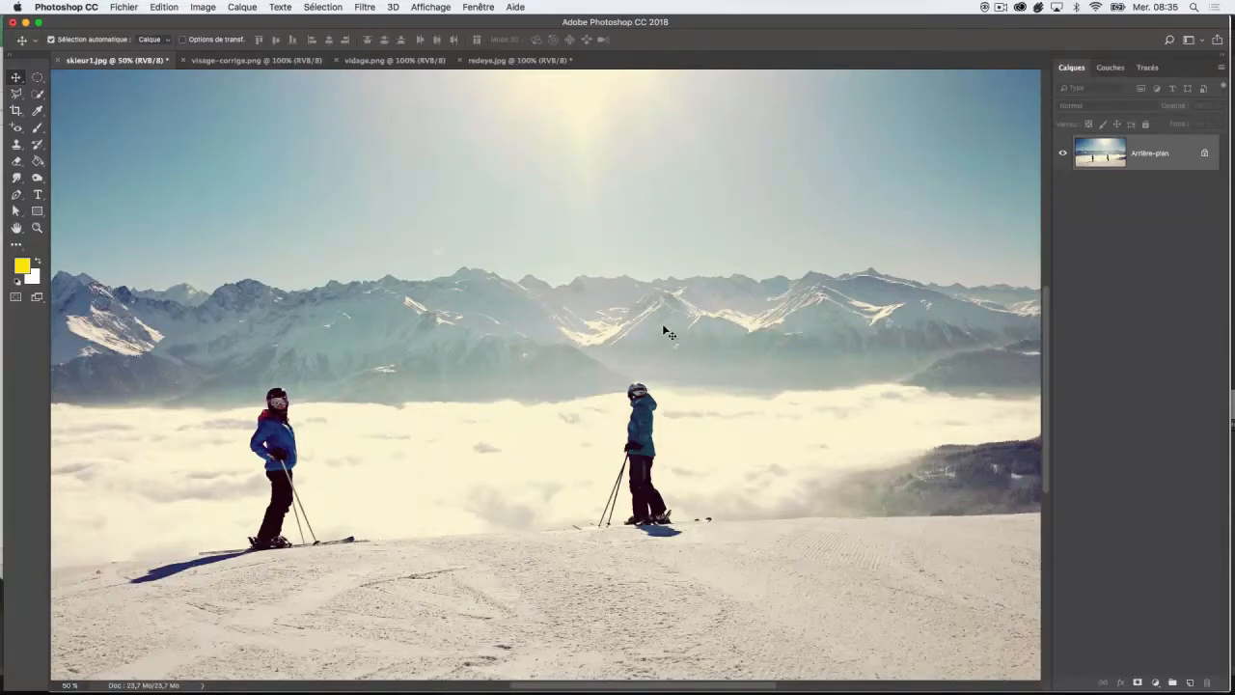
Choose the Patch tool (Outil Pièce) for skieur1.jpg, with Content-Aware patching and a Structure of 5
left_click(17, 128)
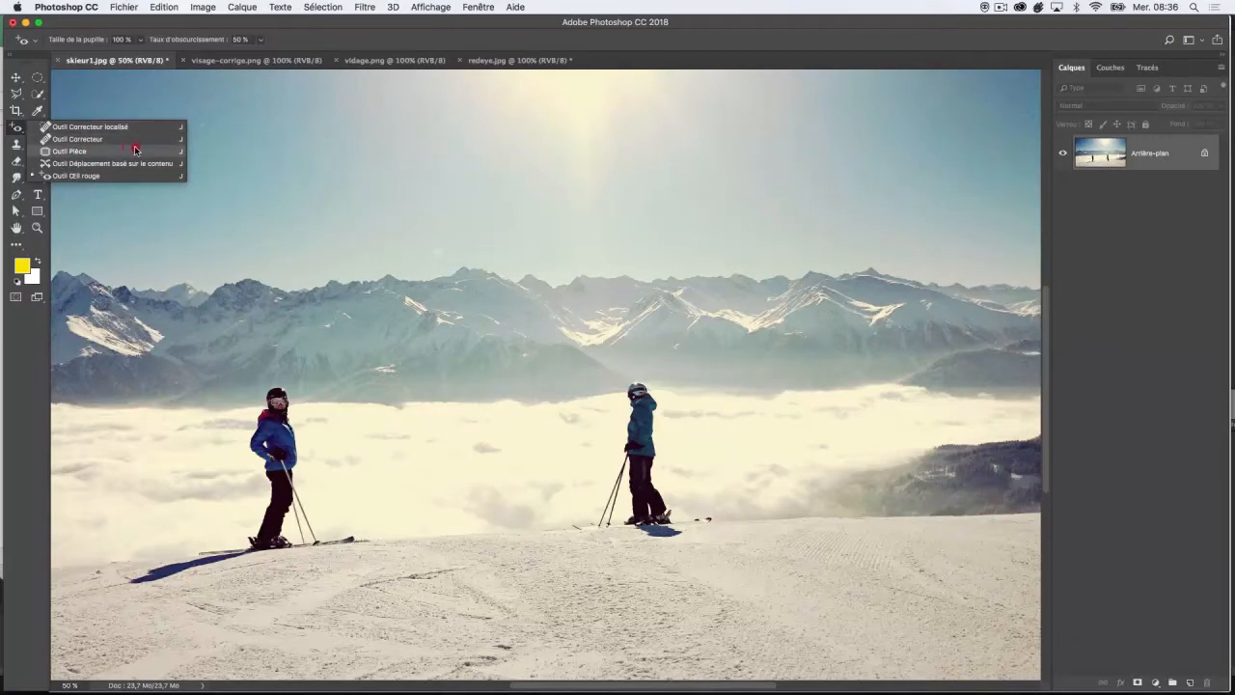
left_click(64, 152)
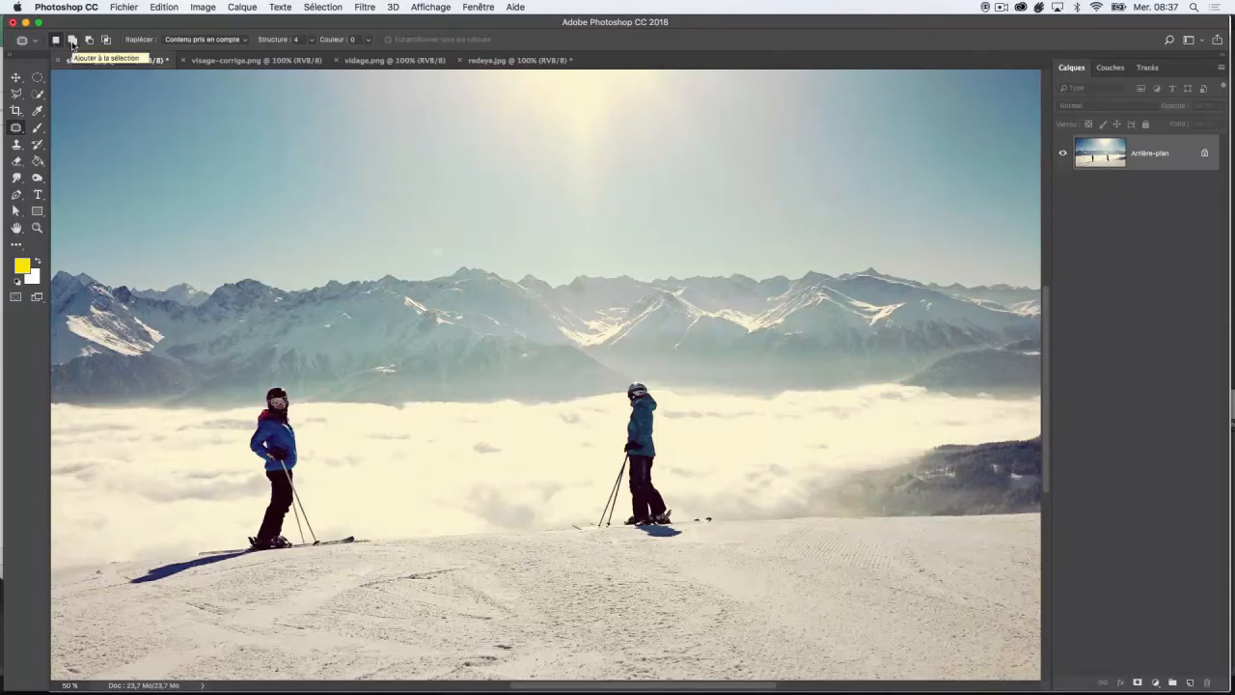
left_click(202, 39)
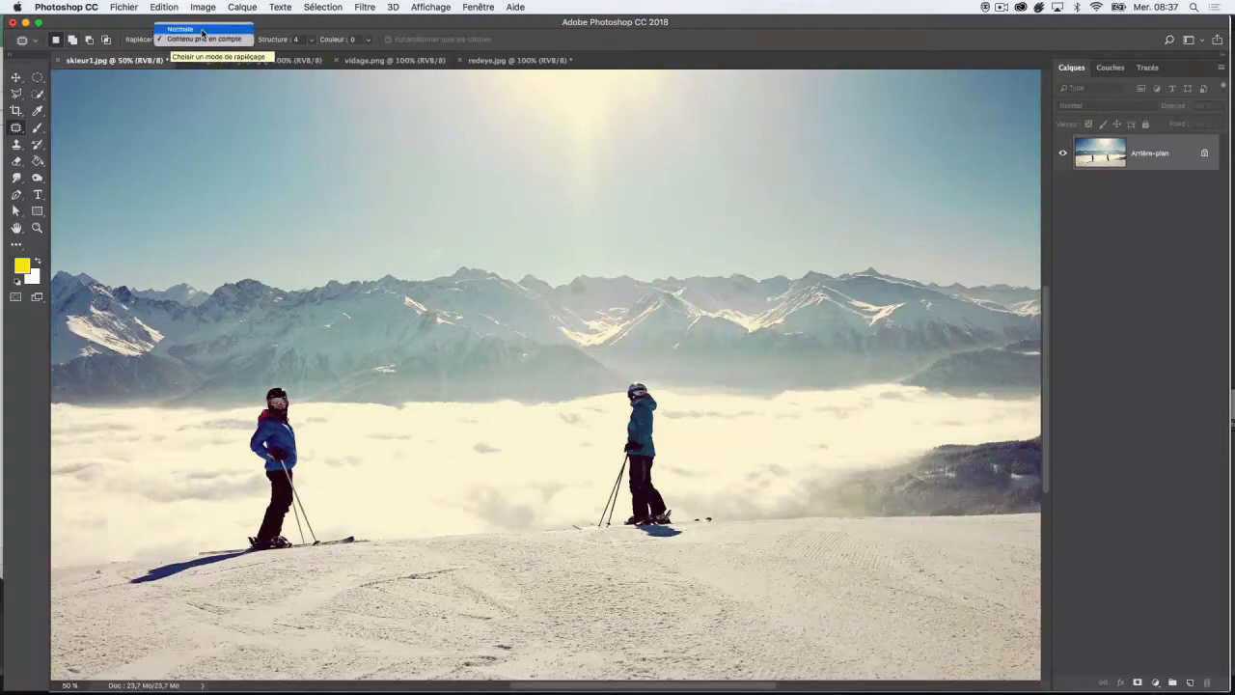
left_click(203, 40)
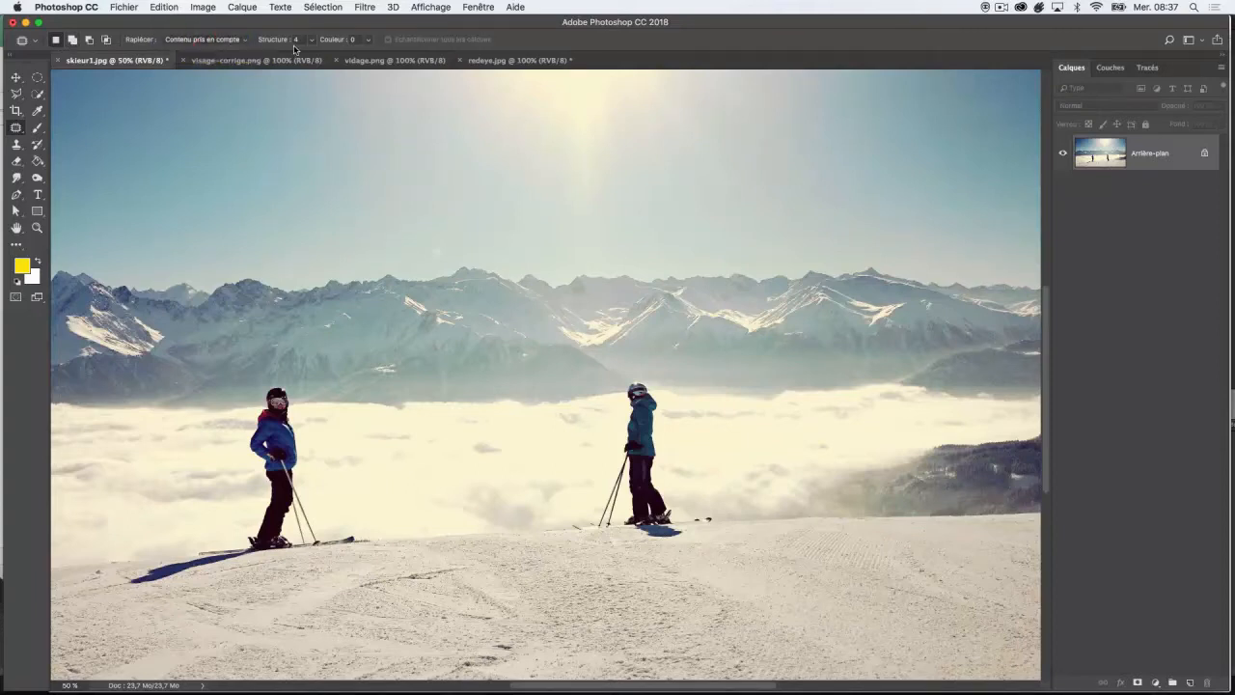
left_click_drag(311, 44, 331, 58)
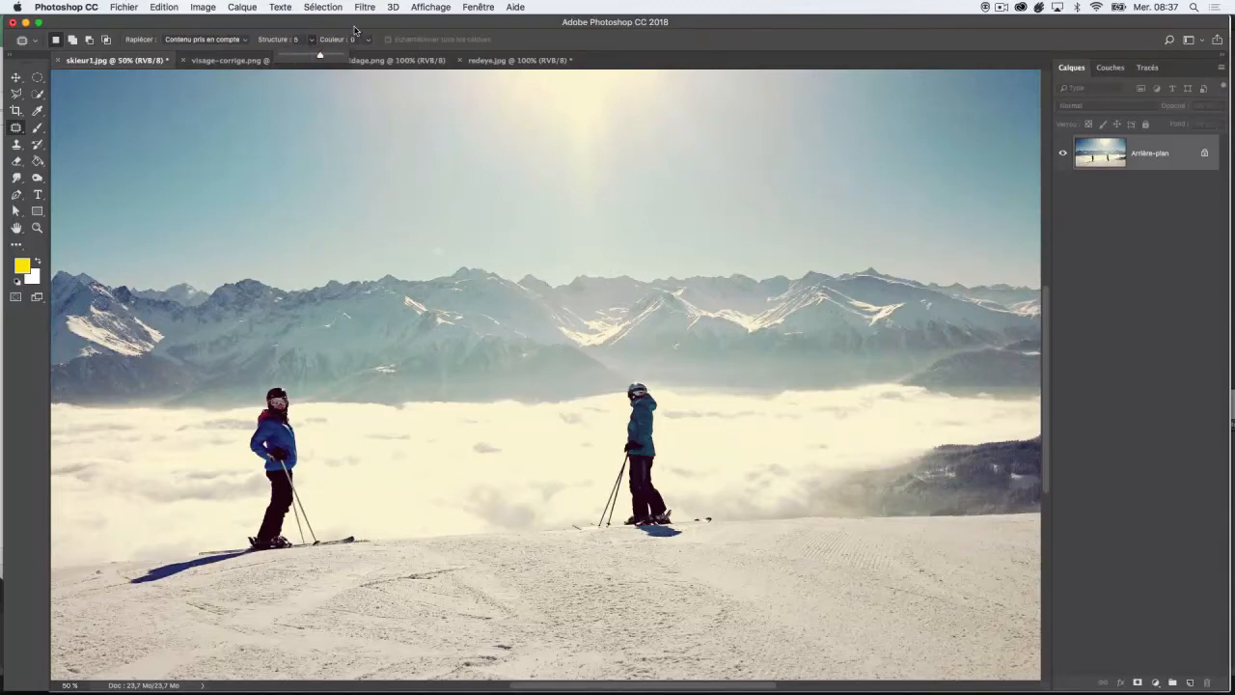
left_click(355, 27)
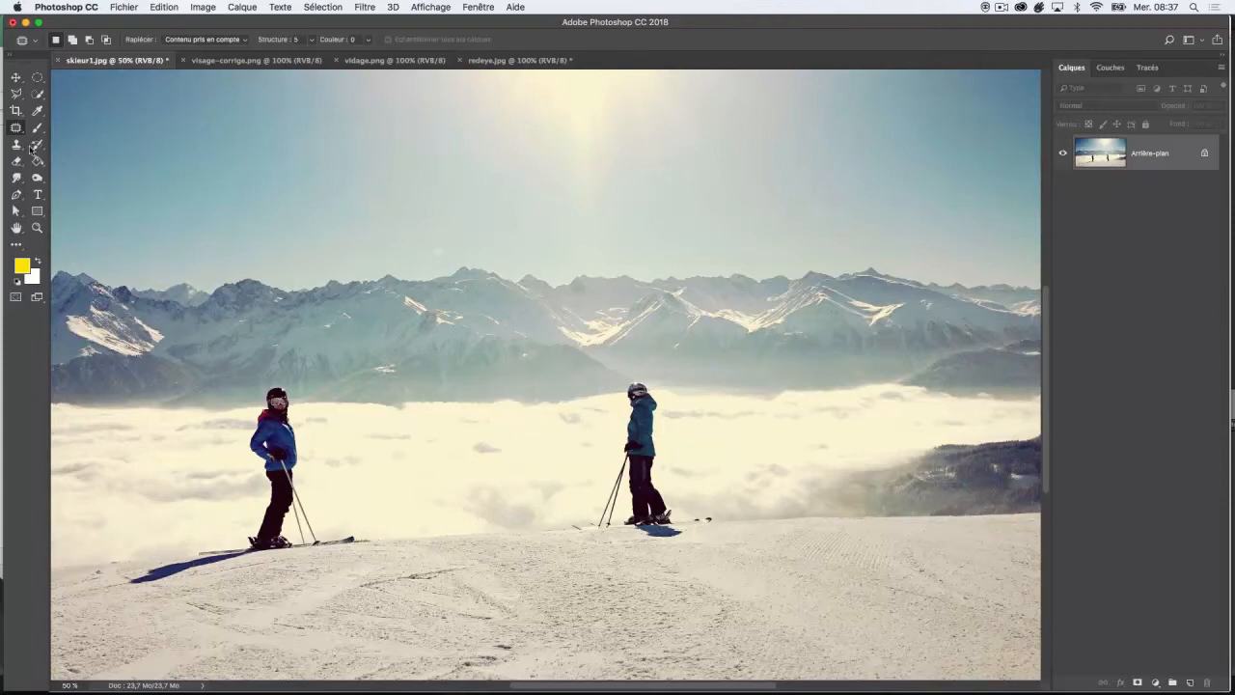
Try to patch out the whole right-hand skier using the clouds and snow to his left, then undo the patch
mouse_move(628, 375)
left_mouse_down()
mouse_move(609, 477)
mouse_move(564, 522)
mouse_move(573, 540)
mouse_move(683, 544)
mouse_move(733, 512)
mouse_move(683, 503)
mouse_move(669, 405)
mouse_move(631, 384)
left_mouse_up()
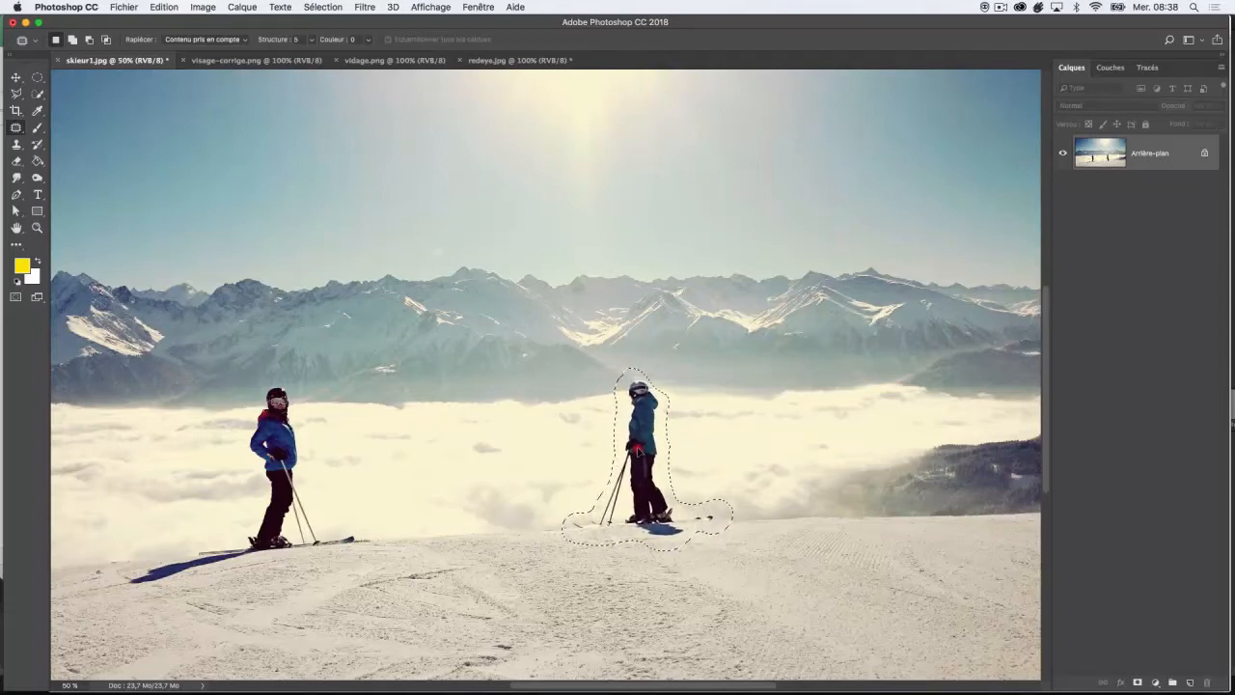
left_click_drag(567, 456, 474, 468)
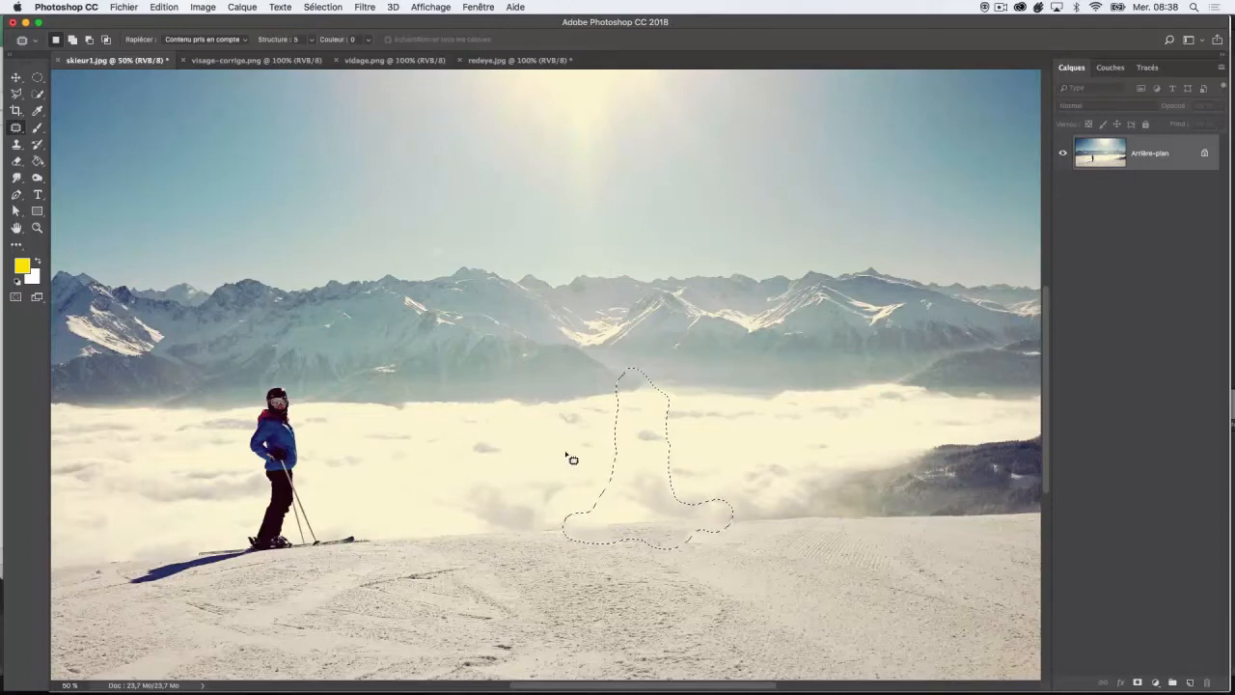
key("super+d")
key("alt+super+z")
key("alt+super+z")
key("alt+super+z")
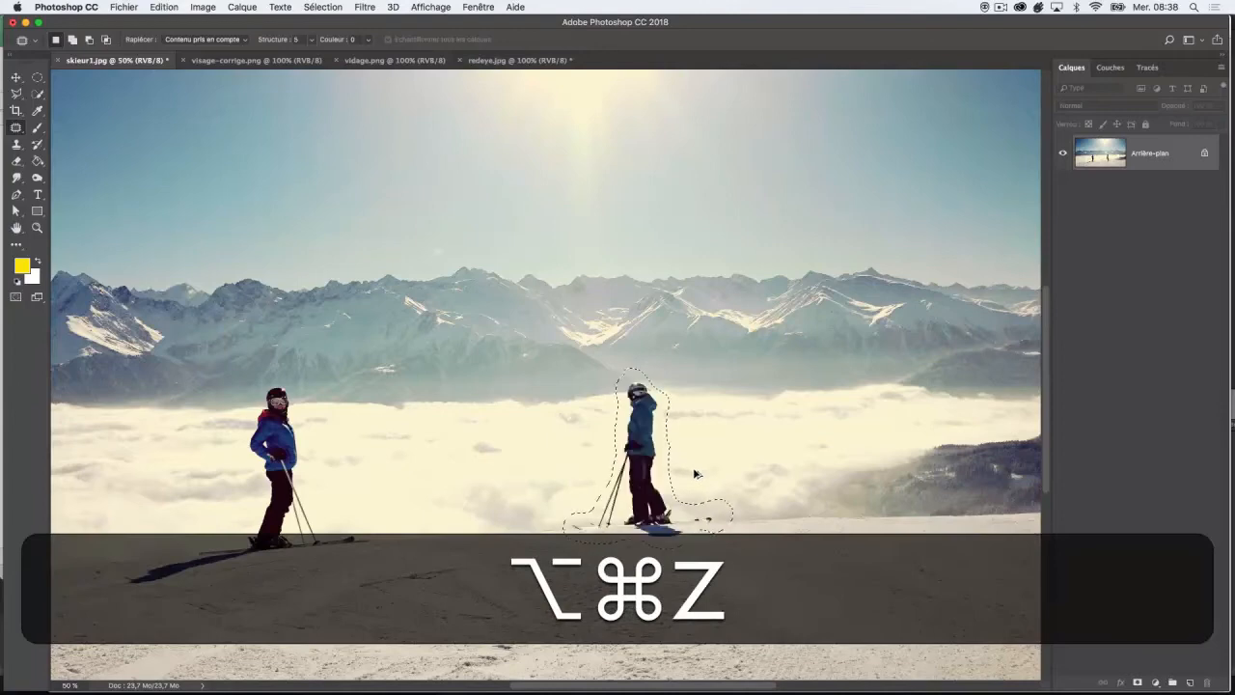
Patch out the right-hand skier in three stages, upper body, legs and skis, using the clouds and snow to his left
mouse_move(638, 368)
left_mouse_down()
mouse_move(608, 376)
mouse_move(595, 437)
mouse_move(611, 464)
mouse_move(645, 479)
mouse_move(670, 456)
mouse_move(667, 390)
mouse_move(636, 366)
mouse_move(650, 410)
mouse_move(551, 416)
left_mouse_up()
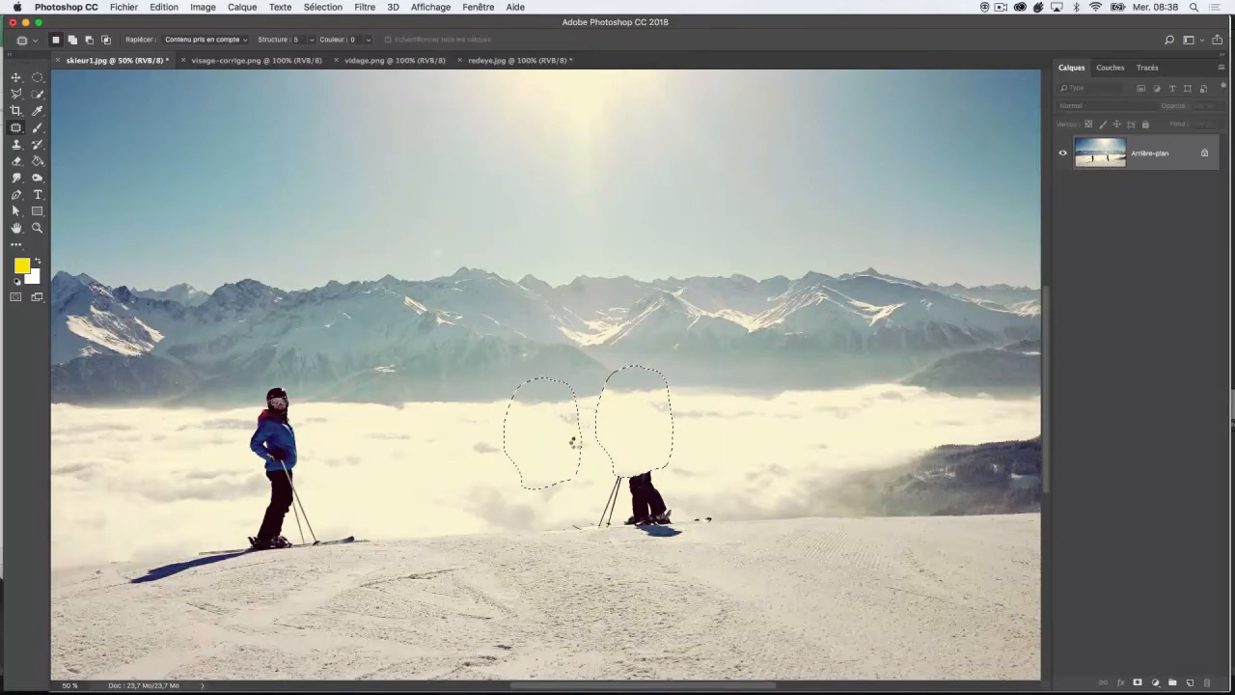
key("super+d")
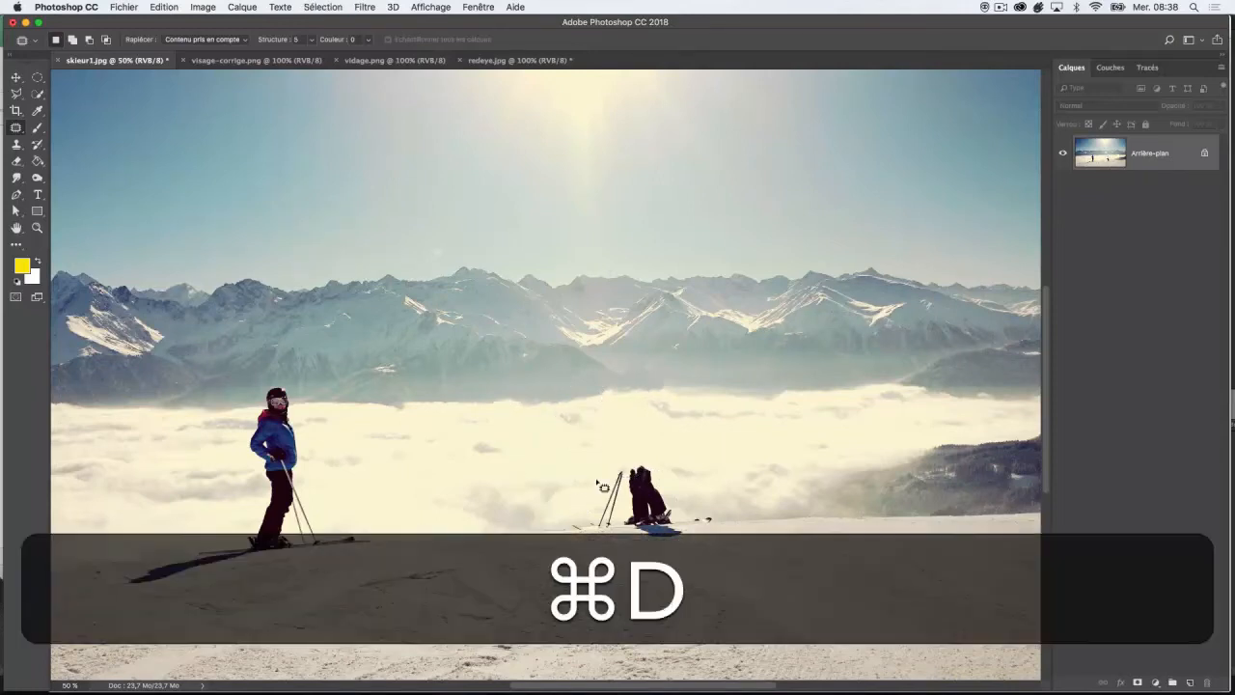
mouse_move(618, 447)
left_mouse_down()
mouse_move(606, 502)
mouse_move(662, 506)
mouse_move(671, 466)
mouse_move(624, 442)
mouse_move(585, 458)
mouse_move(492, 436)
mouse_move(539, 450)
left_mouse_up()
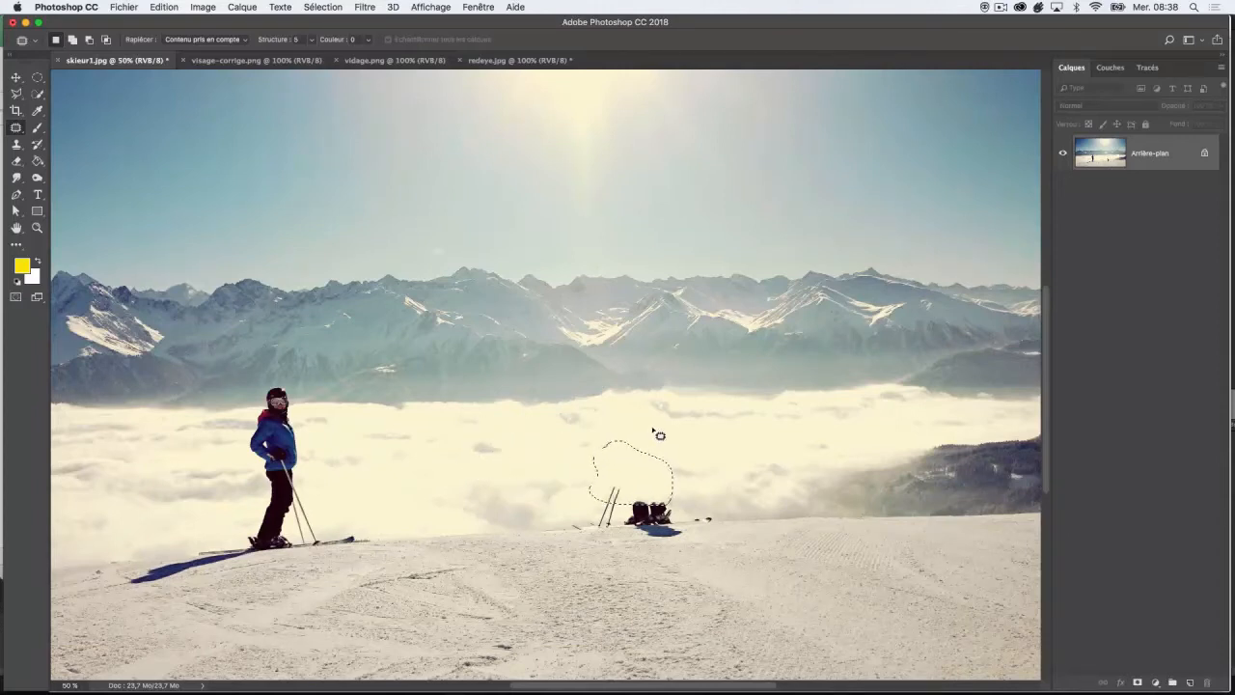
key("super+d")
mouse_move(621, 473)
left_mouse_down()
mouse_move(559, 516)
mouse_move(590, 539)
mouse_move(681, 544)
mouse_move(722, 507)
mouse_move(627, 468)
mouse_move(590, 508)
mouse_move(433, 508)
left_mouse_up()
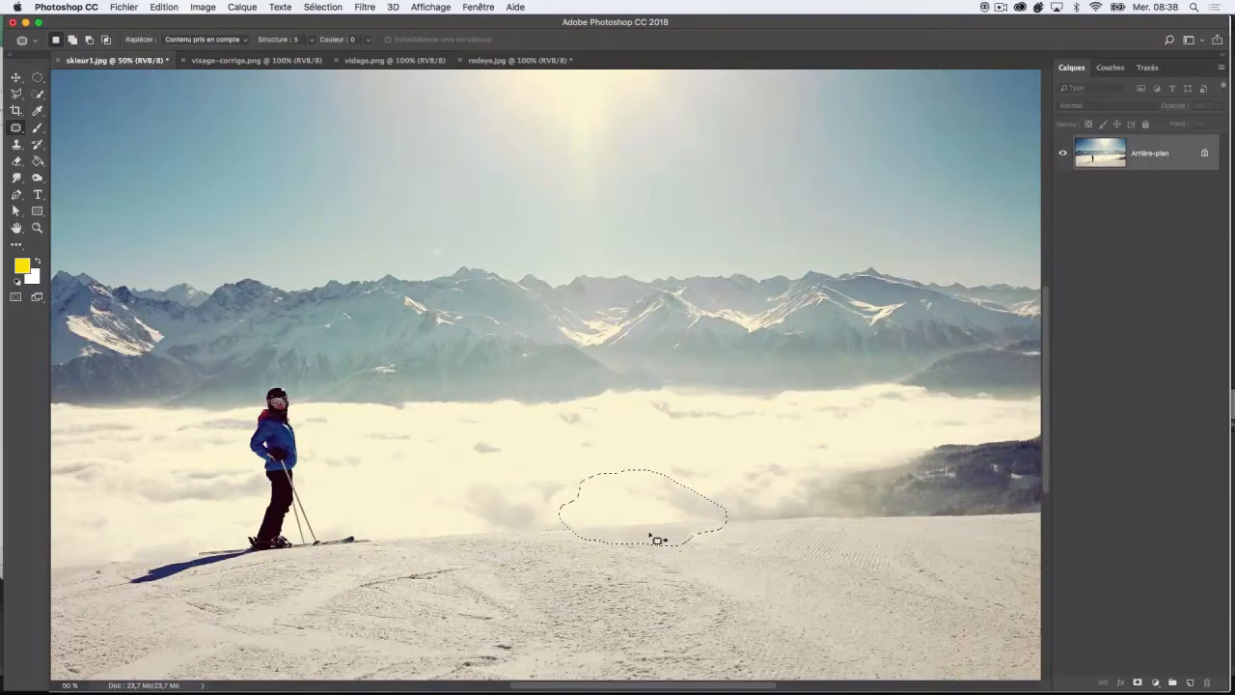
Patch the snow ridge where the right-hand skier stood, undo the first attempt, redo it with nearby snow and clear the selection
left_click(724, 544)
mouse_move(713, 545)
left_mouse_down()
mouse_move(648, 553)
mouse_move(585, 544)
mouse_move(558, 525)
mouse_move(599, 515)
mouse_move(714, 528)
mouse_move(644, 555)
mouse_move(612, 593)
left_mouse_up()
key("super+z")
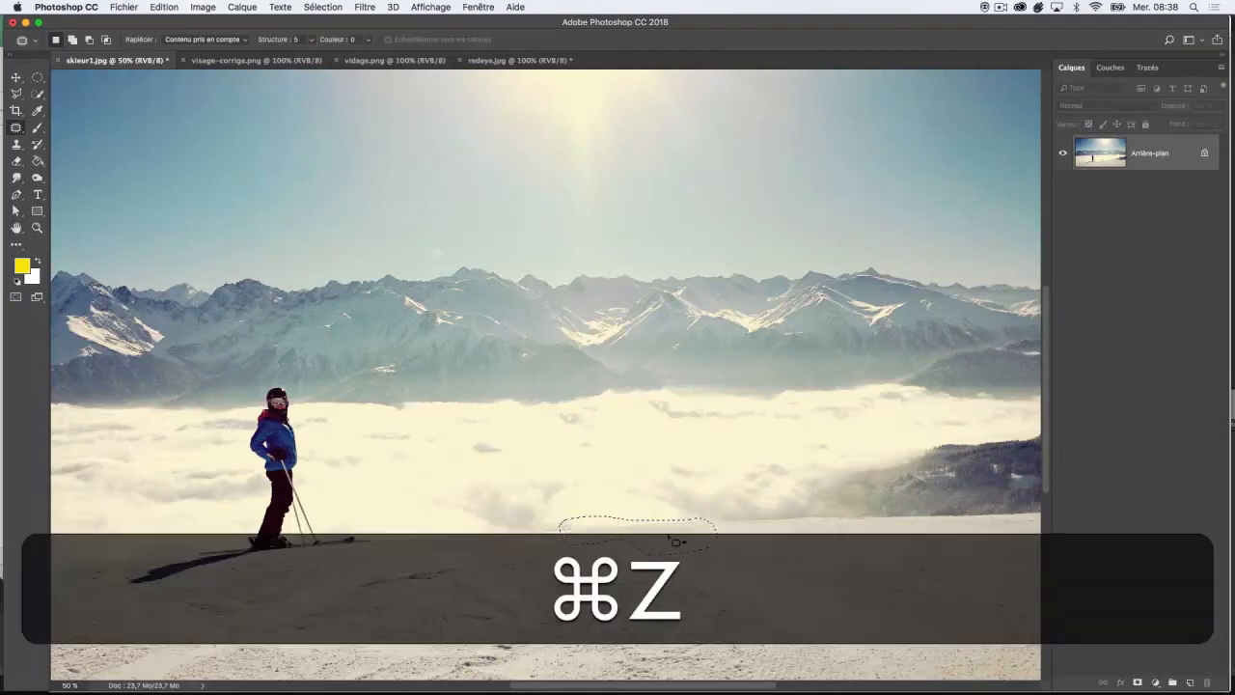
mouse_move(719, 548)
left_mouse_down()
mouse_move(697, 554)
mouse_move(696, 533)
mouse_move(698, 546)
mouse_move(609, 585)
mouse_move(650, 570)
mouse_move(643, 549)
mouse_move(718, 571)
left_mouse_up()
key("super+d")
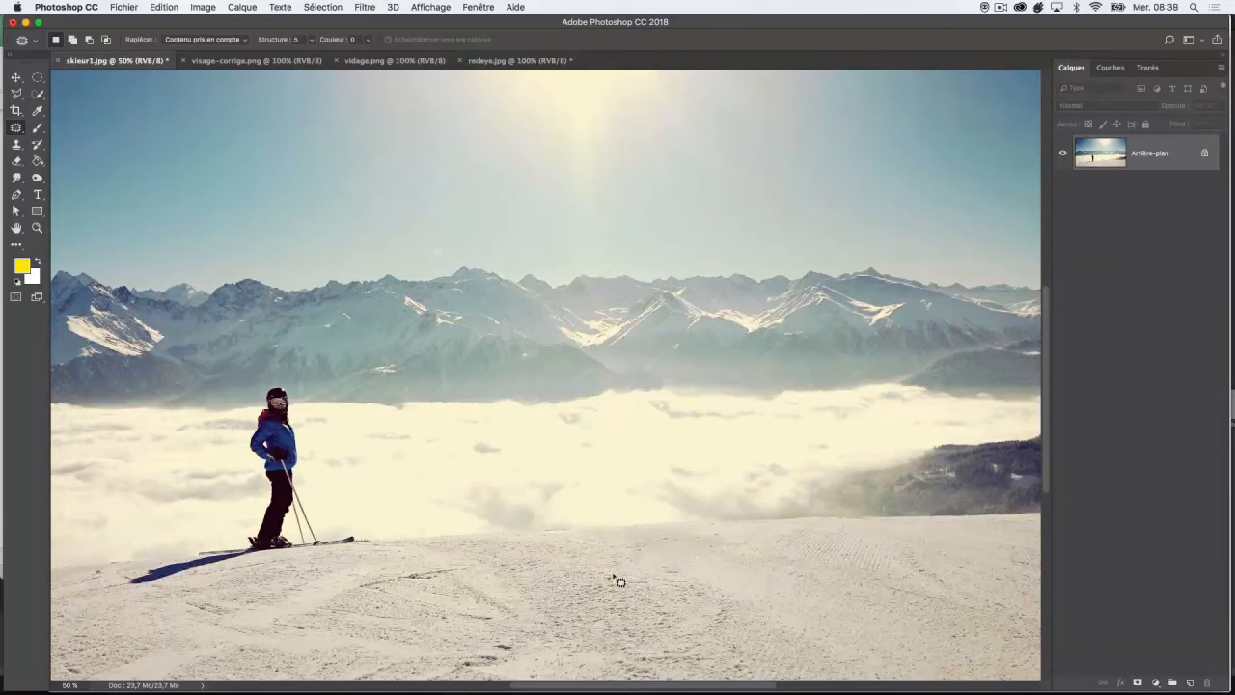
Try patching the foreground snow again, then undo all the patches back to the outline around the right-hand skier's upper body
mouse_move(575, 560)
left_mouse_down()
mouse_move(656, 548)
mouse_move(578, 542)
mouse_move(576, 556)
left_mouse_up()
left_click(594, 596)
key("alt+super")
key("alt+super+z")
key("alt+super+z")
key("alt+super+z")
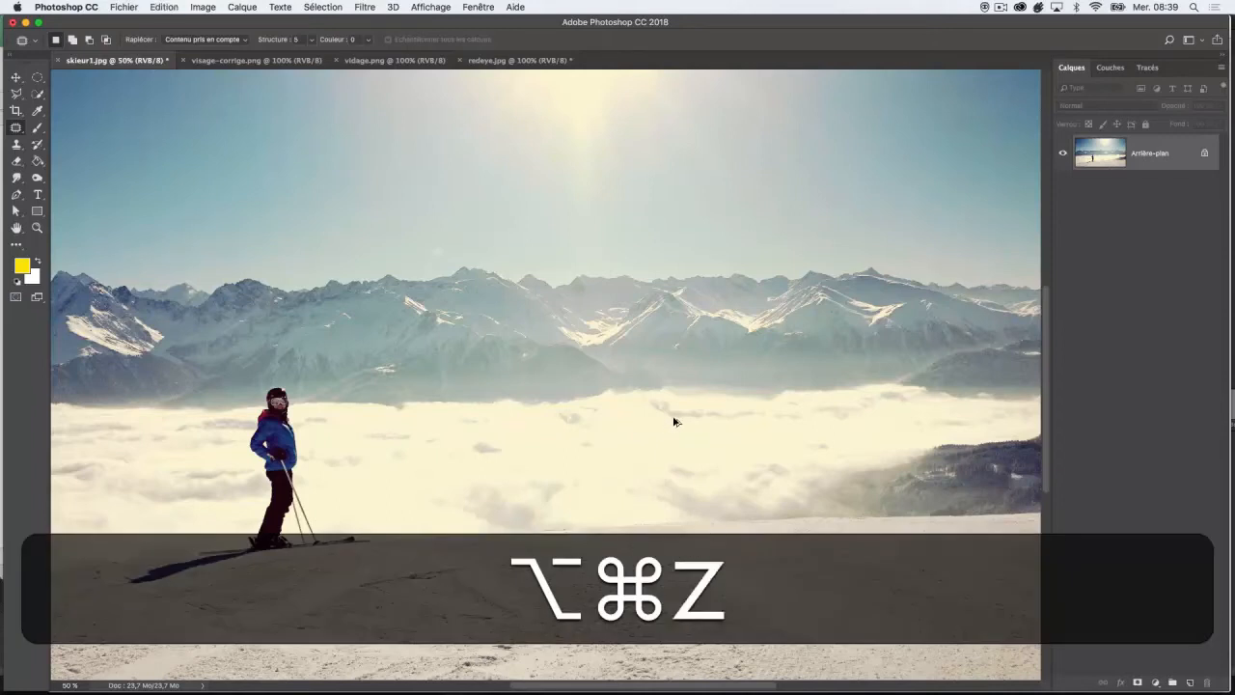
key("alt+super+z")
key("alt+super+z")
key("alt+super+z")
key("alt+super+z")
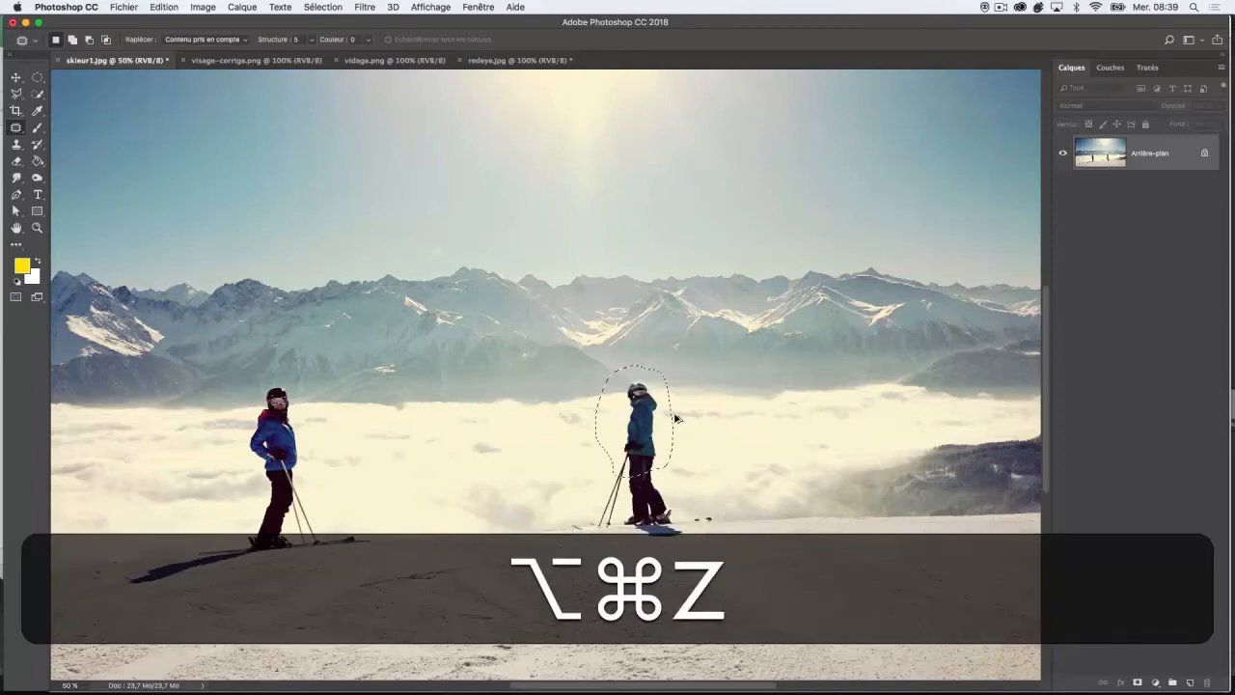
Patch out the whole right-hand skier using the clouds and snow to his left, clean up the dark remnant beside him, and clear the selection
mouse_move(621, 402)
left_mouse_down()
mouse_move(605, 482)
mouse_move(572, 512)
mouse_move(565, 540)
mouse_move(697, 540)
mouse_move(673, 474)
mouse_move(669, 399)
mouse_move(649, 378)
mouse_move(621, 400)
left_mouse_up()
left_click_drag(664, 437, 502, 445)
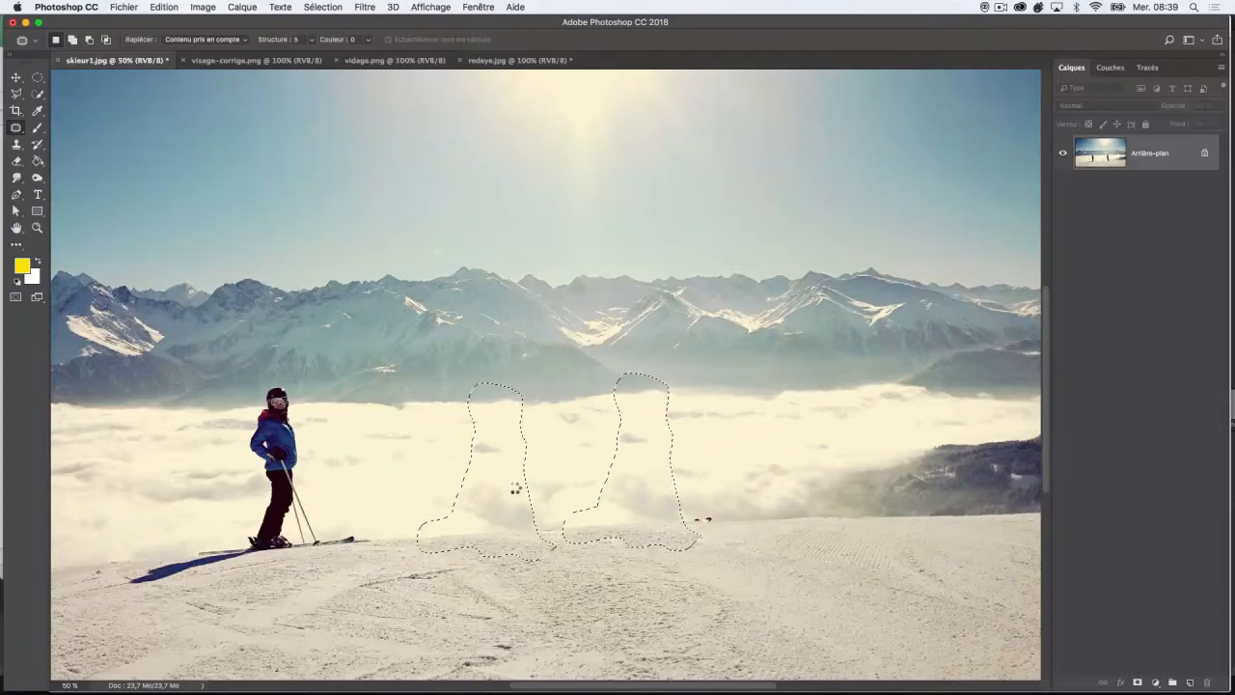
left_click(701, 511)
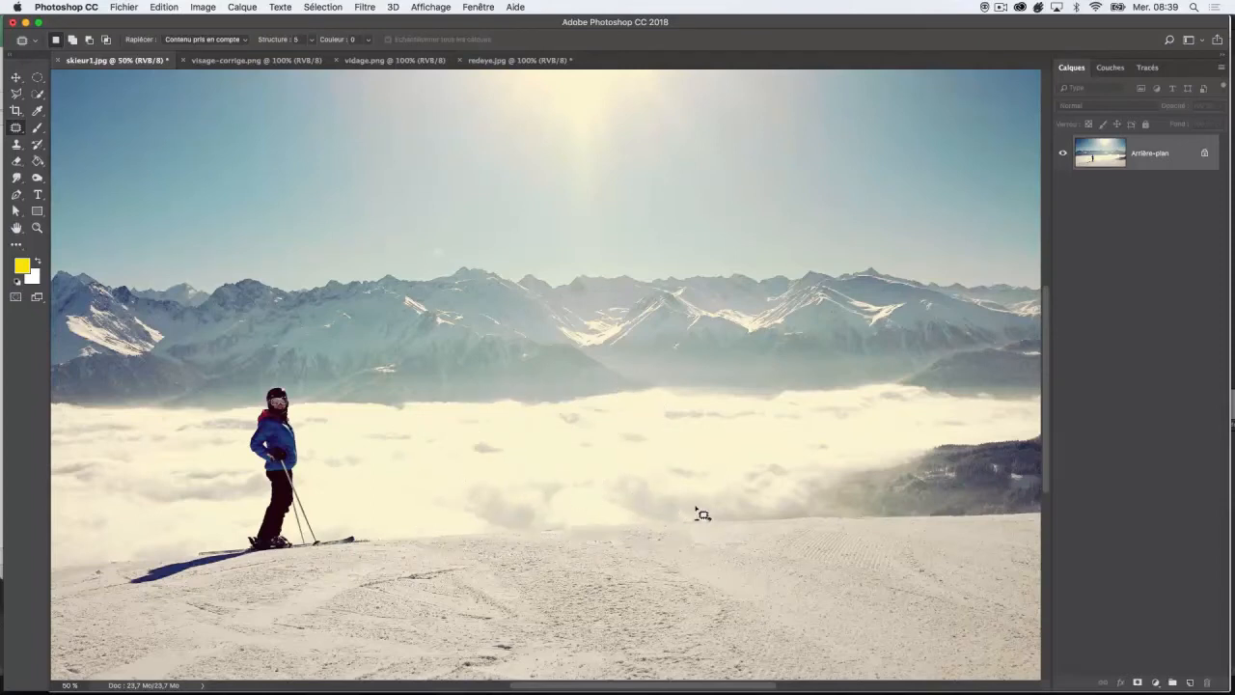
mouse_move(701, 510)
left_mouse_down()
mouse_move(711, 521)
mouse_move(693, 505)
mouse_move(753, 515)
left_mouse_up()
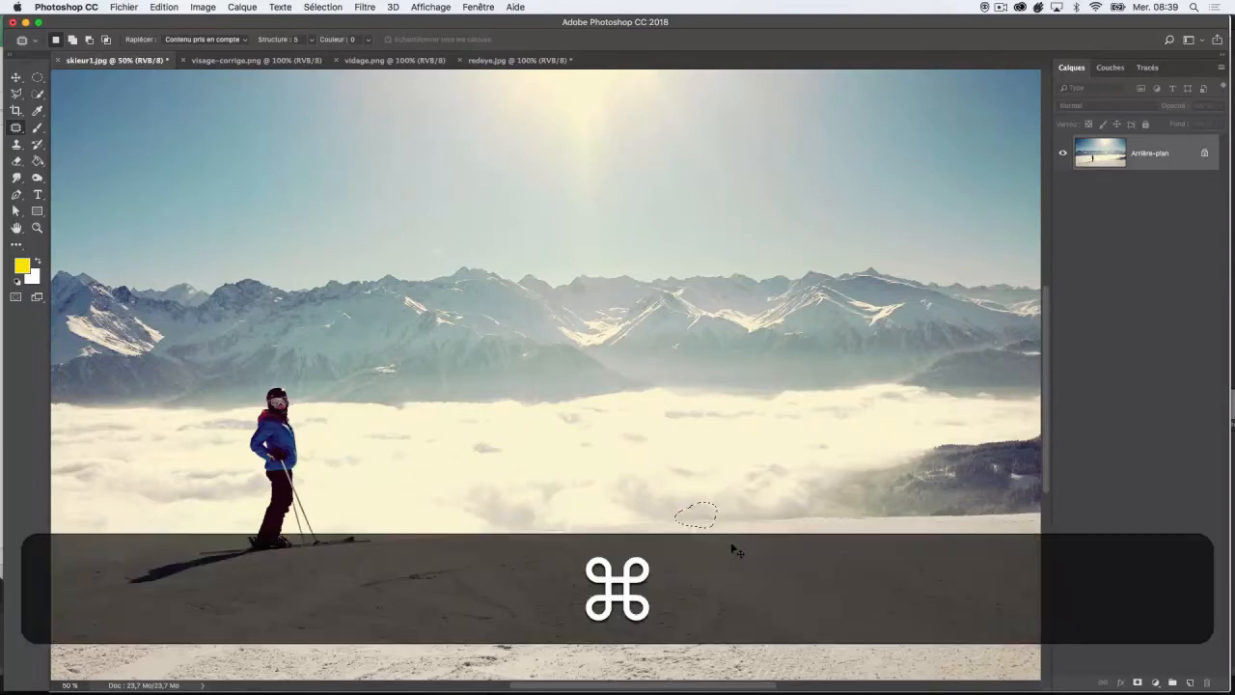
key("super+d")
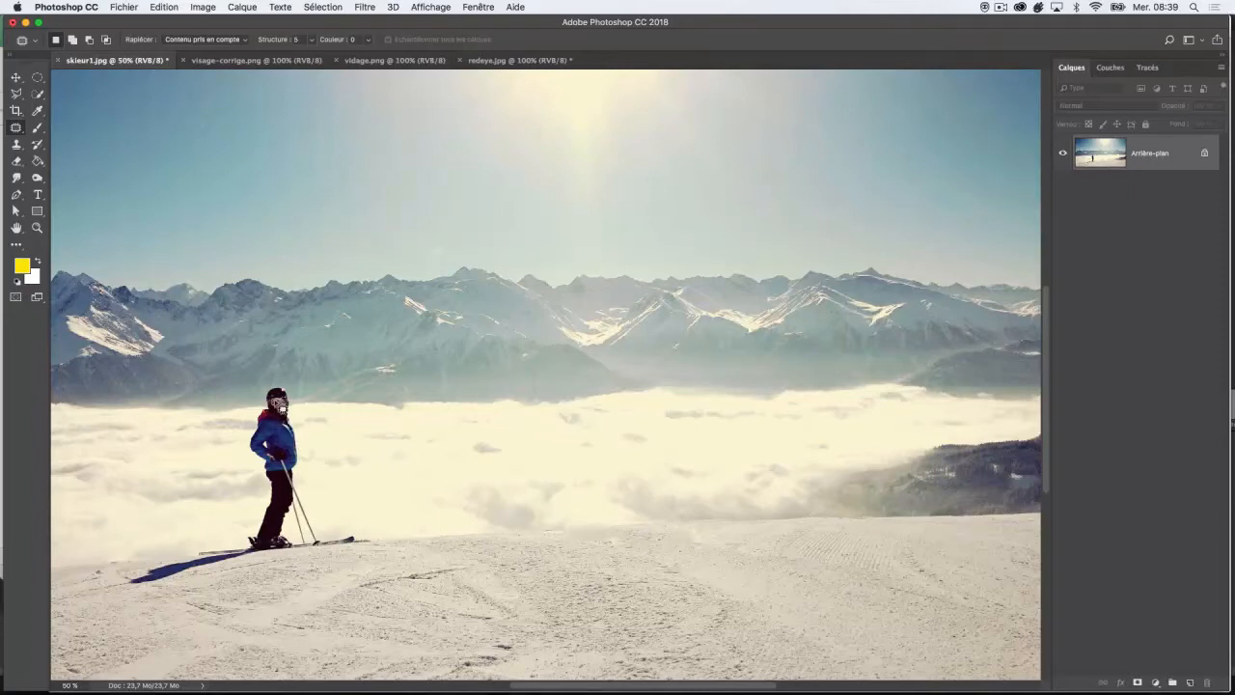
Try to patch out the remaining skier with his skis and shadow using the clouds and snow to his right, and undo the patch
mouse_move(273, 384)
left_mouse_down()
mouse_move(239, 414)
mouse_move(240, 522)
mouse_move(129, 570)
mouse_move(154, 603)
mouse_move(385, 544)
mouse_move(342, 534)
mouse_move(315, 475)
mouse_move(310, 416)
mouse_move(272, 384)
left_mouse_up()
left_click_drag(279, 421, 541, 414)
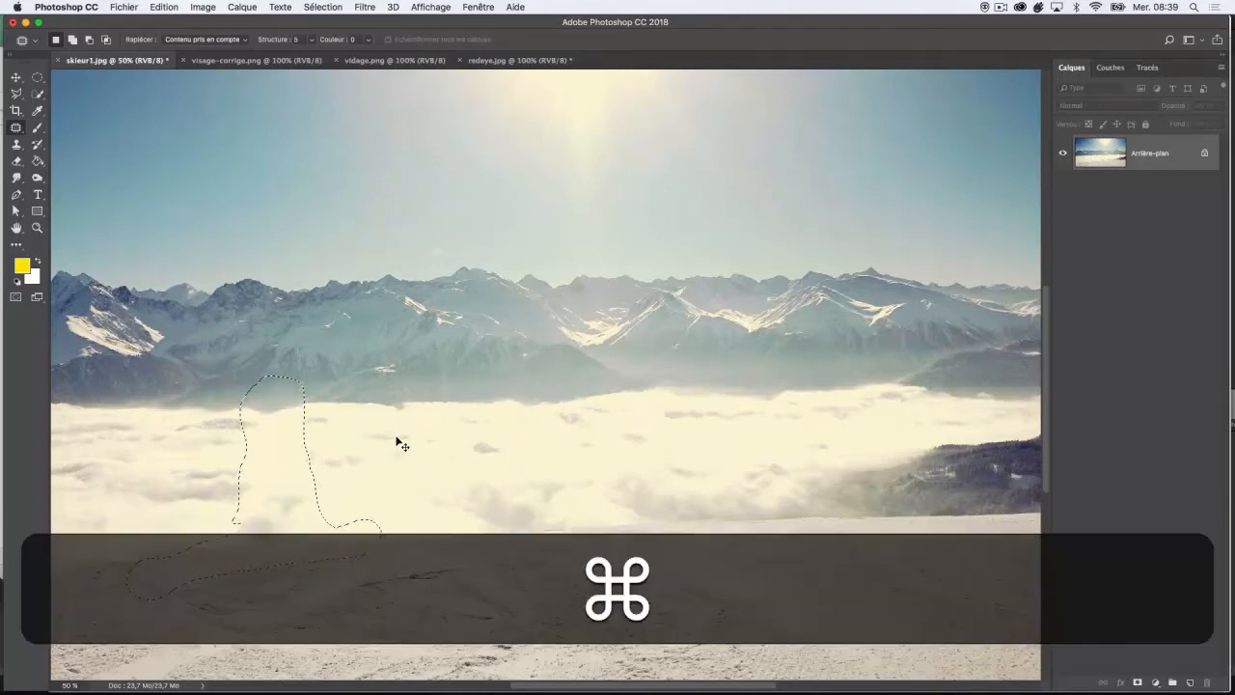
key("super+d")
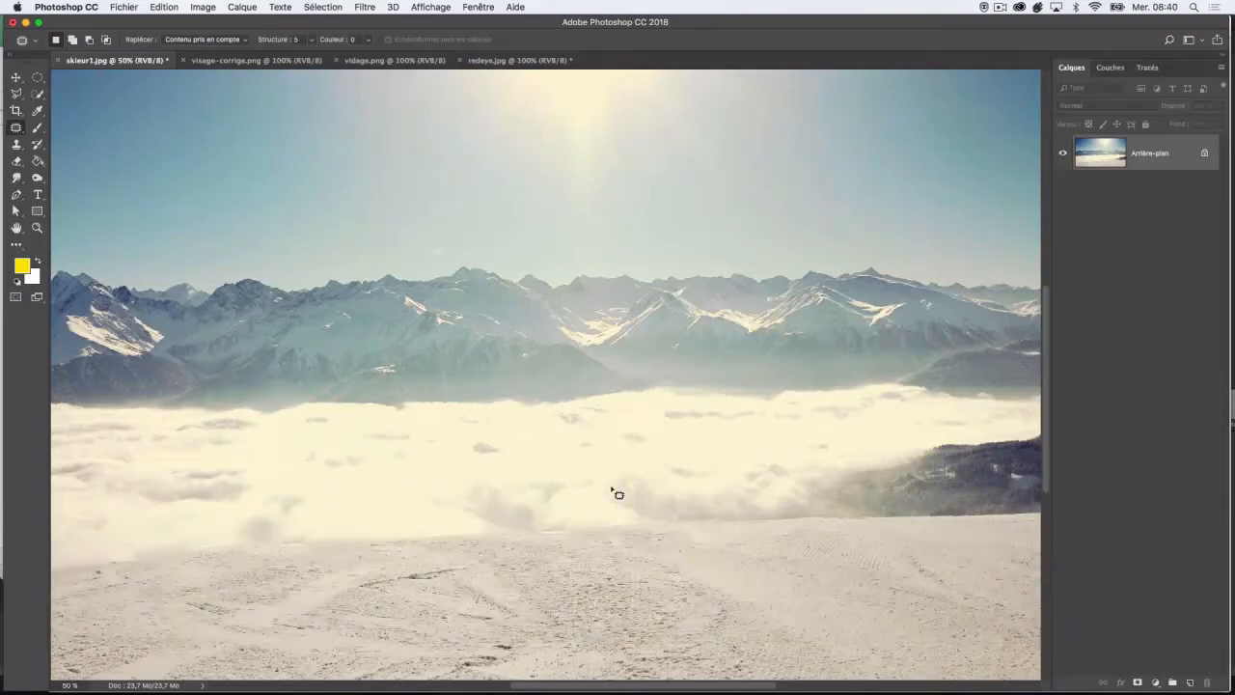
key("alt+super+z")
key("alt+super+z")
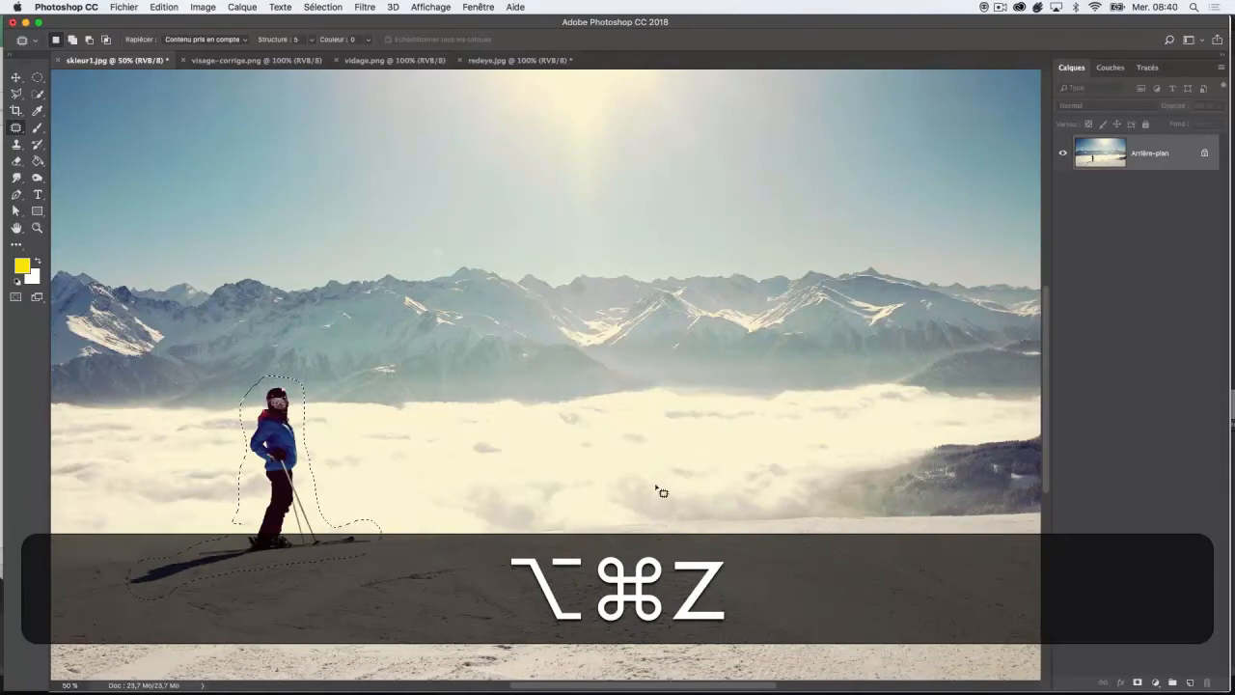
Switch to the Move tool and open the image dos tattoo.jpg from the source files folder
key("v")
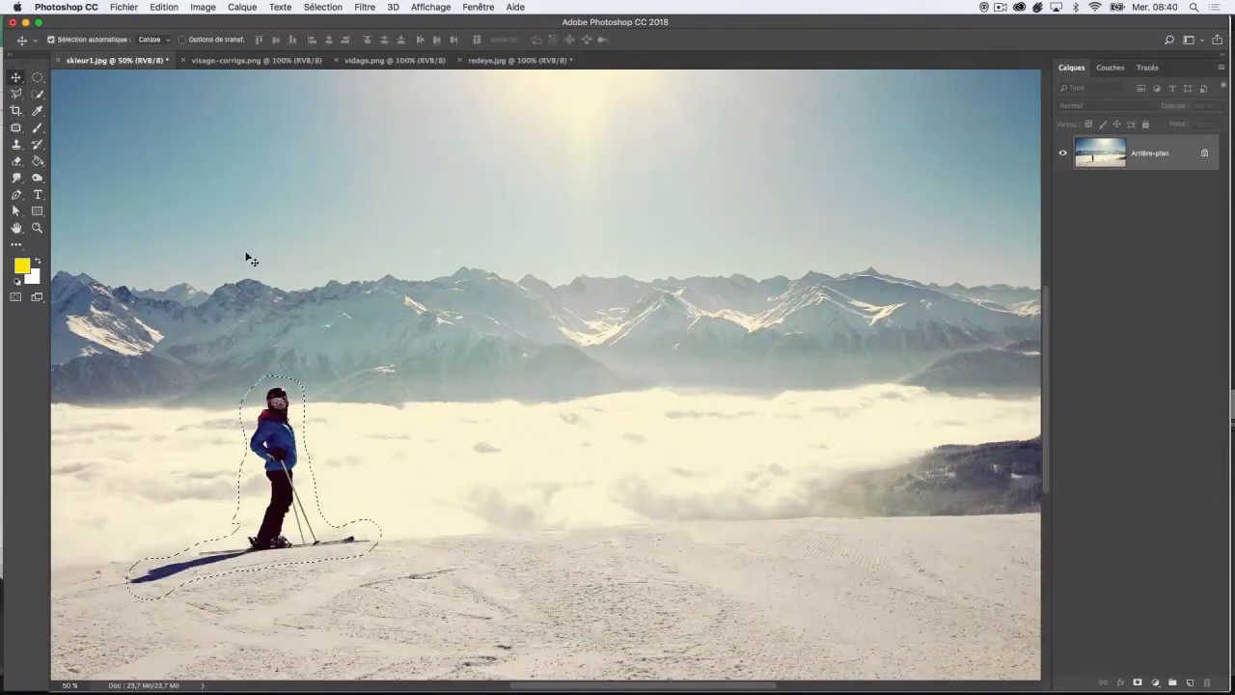
left_click(123, 7)
left_click(132, 35)
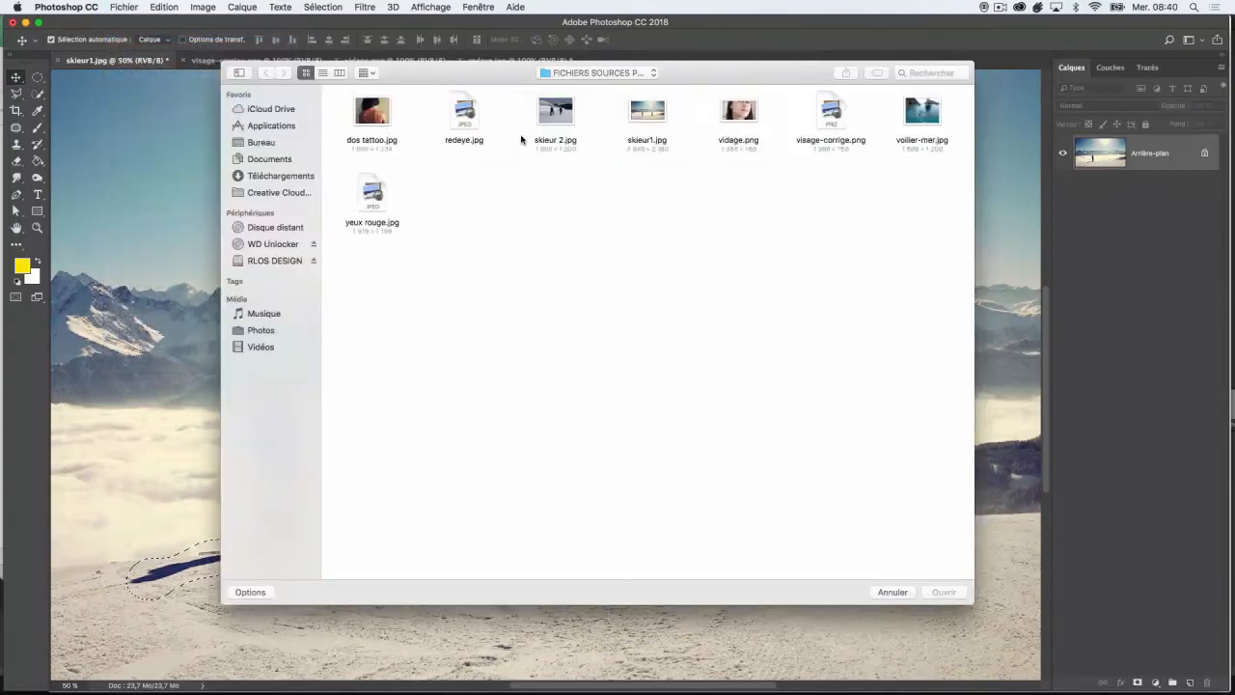
left_click(391, 111)
left_click(943, 591)
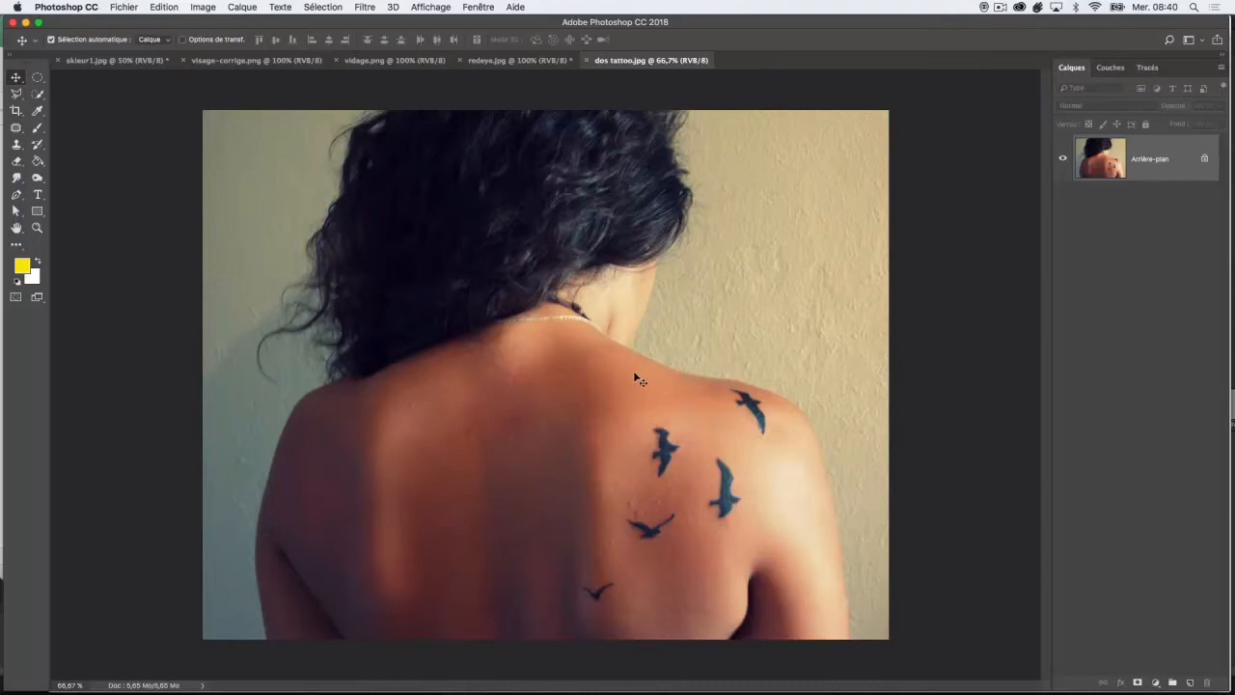
Patch out the two lowest bird tattoos with nearby skin and set the Patch tool's mode to Normale
left_click(16, 128)
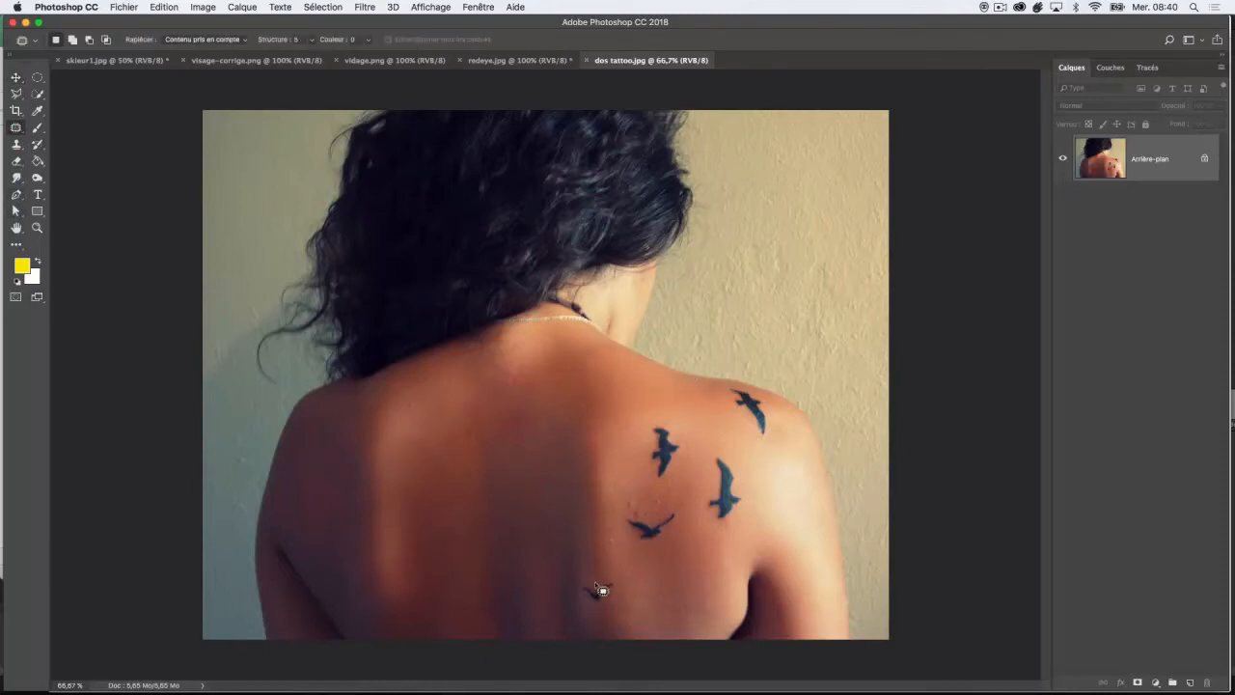
mouse_move(593, 588)
left_mouse_down()
mouse_move(578, 588)
mouse_move(604, 606)
mouse_move(622, 579)
mouse_move(599, 589)
mouse_move(592, 569)
mouse_move(576, 594)
mouse_move(623, 605)
mouse_move(601, 588)
mouse_move(594, 550)
left_mouse_up()
mouse_move(659, 553)
left_mouse_down()
mouse_move(683, 511)
mouse_move(619, 515)
mouse_move(664, 600)
left_mouse_up()
left_click(219, 39)
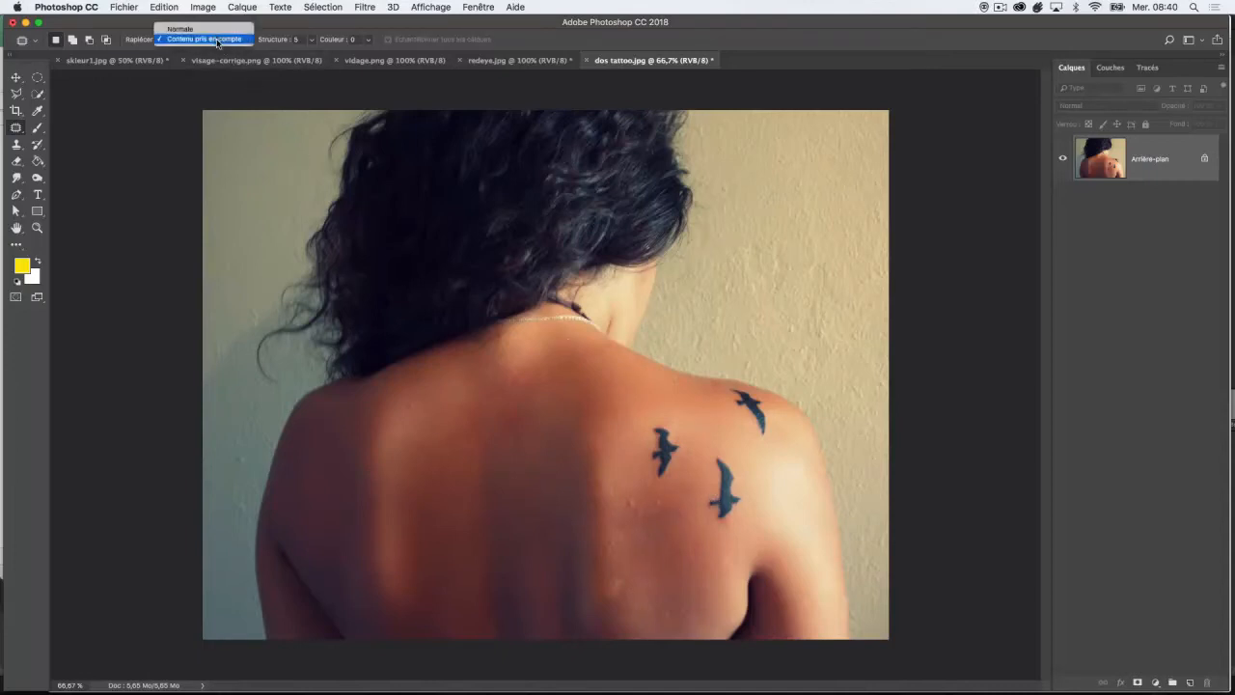
left_click(220, 29)
Patch out the middle bird tattoo nearest the arm and the leftover marks of the lower birds with clean skin
mouse_move(714, 450)
left_mouse_down()
mouse_move(705, 518)
mouse_move(727, 531)
mouse_move(749, 505)
mouse_move(722, 448)
left_mouse_up()
left_click_drag(733, 492, 714, 589)
left_click(676, 496)
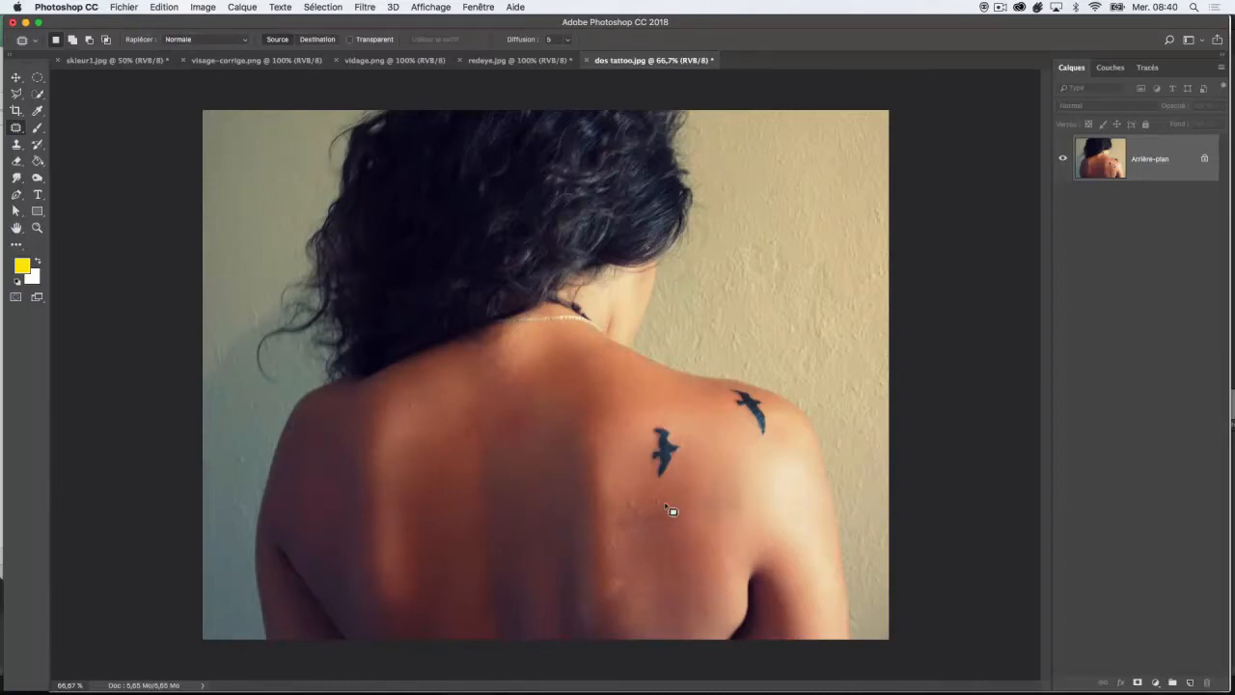
mouse_move(668, 503)
left_mouse_down()
mouse_move(625, 502)
mouse_move(612, 529)
mouse_move(661, 551)
mouse_move(687, 516)
mouse_move(682, 589)
mouse_move(695, 614)
mouse_move(597, 568)
mouse_move(591, 595)
mouse_move(618, 600)
mouse_move(609, 568)
left_mouse_up()
left_click(708, 533)
left_click(598, 569)
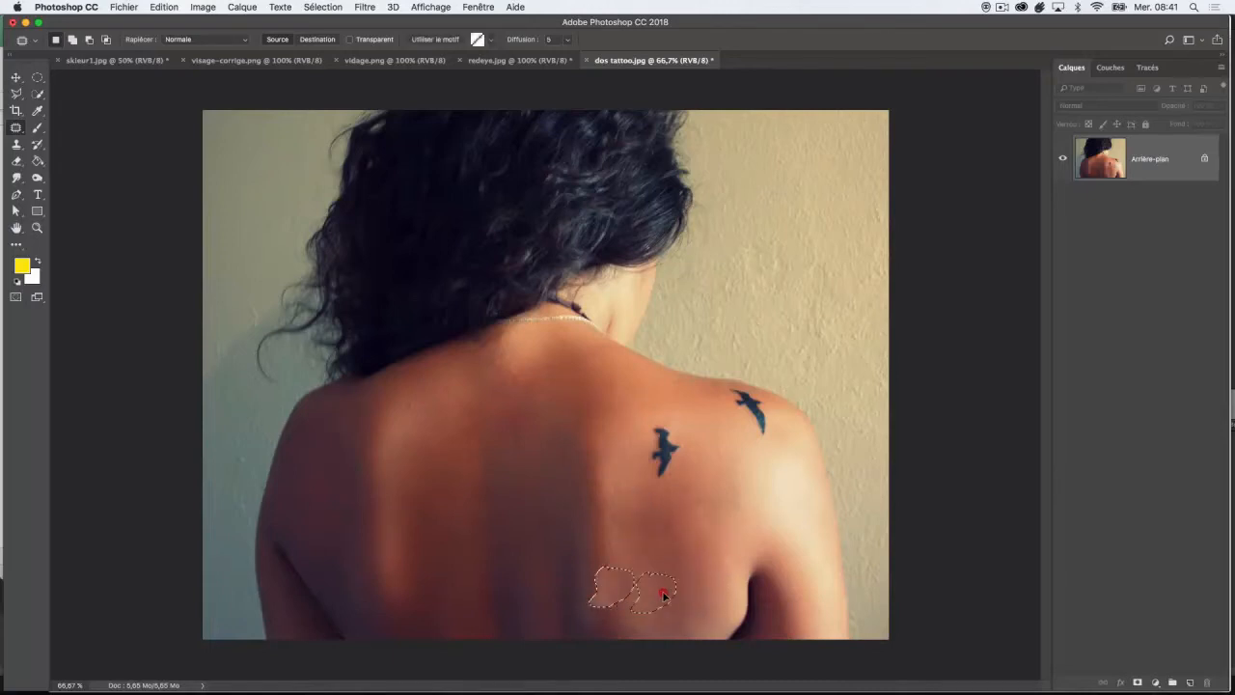
Patch out the two remaining bird tattoos near the top of the shoulder with the skin below them
mouse_move(649, 412)
left_mouse_down()
mouse_move(639, 442)
mouse_move(640, 484)
left_mouse_up()
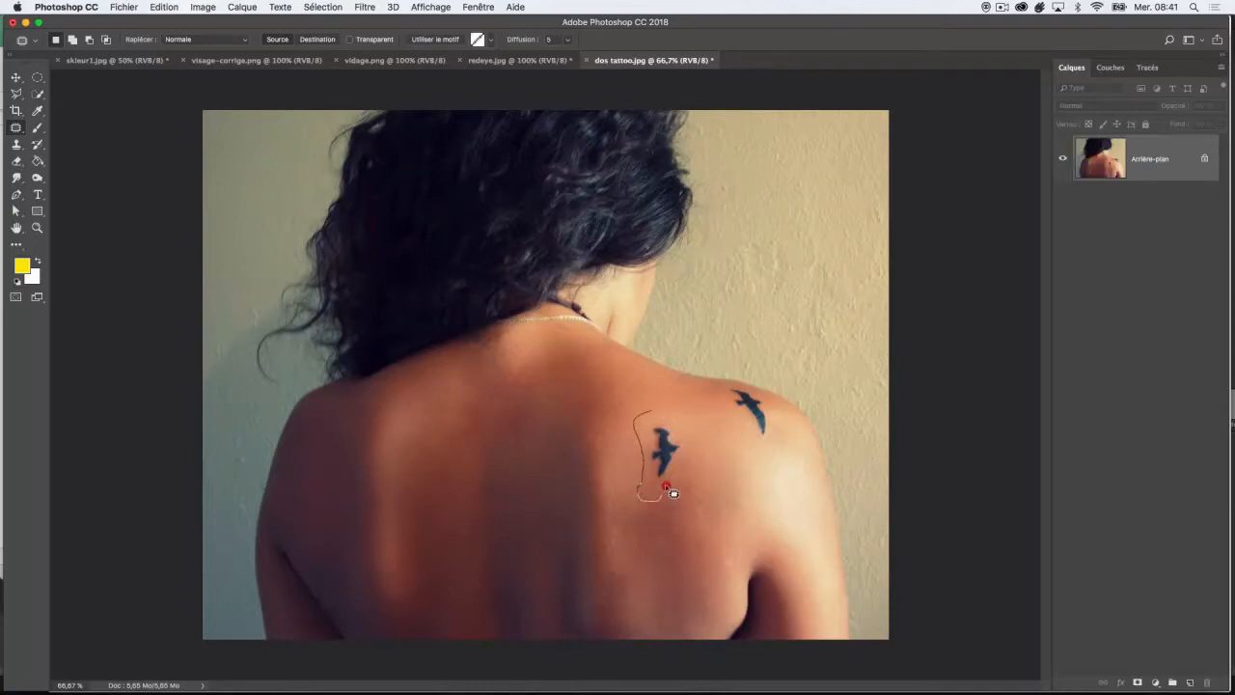
left_click_drag(685, 415, 709, 522)
key("super+d")
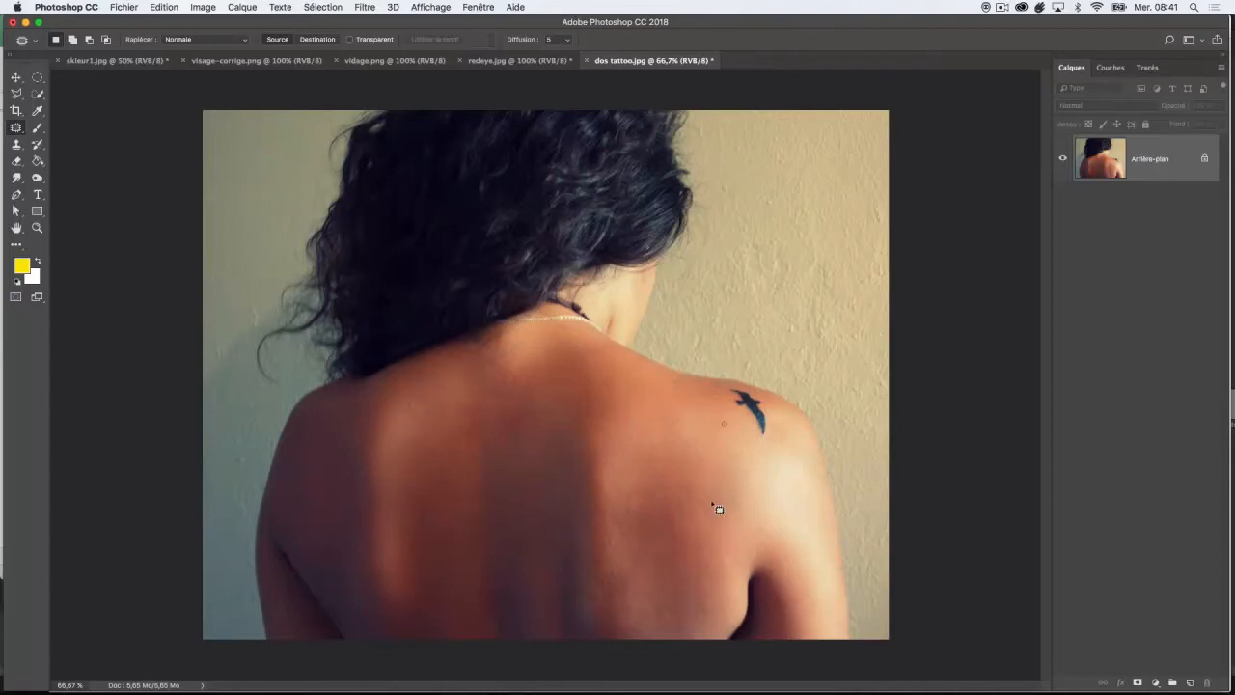
mouse_move(735, 391)
left_mouse_down()
mouse_move(716, 388)
mouse_move(754, 436)
mouse_move(776, 439)
mouse_move(776, 411)
mouse_move(749, 382)
mouse_move(723, 390)
left_mouse_up()
left_click_drag(743, 410, 726, 467)
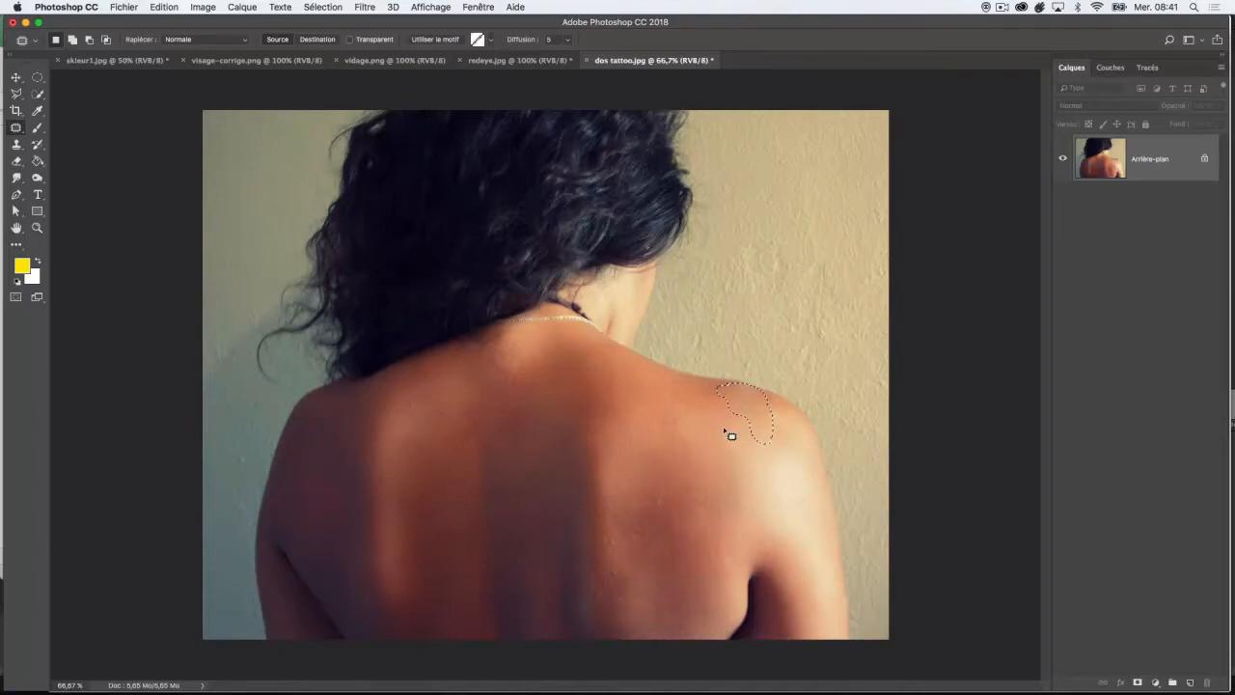
Clear the selection and undo all the tattoo patches made so far on the woman's back
key("super+d")
key("alt+super+z")
key("alt+super+z")
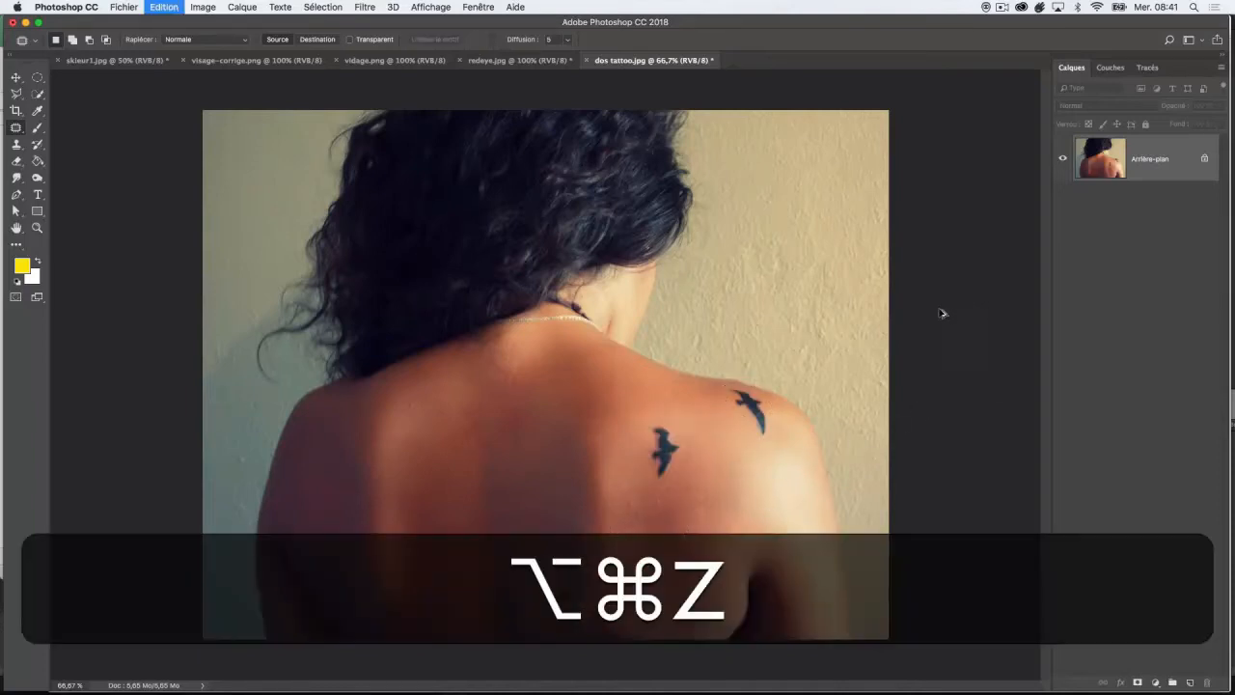
key("alt+super+z")
key("alt+super+z")
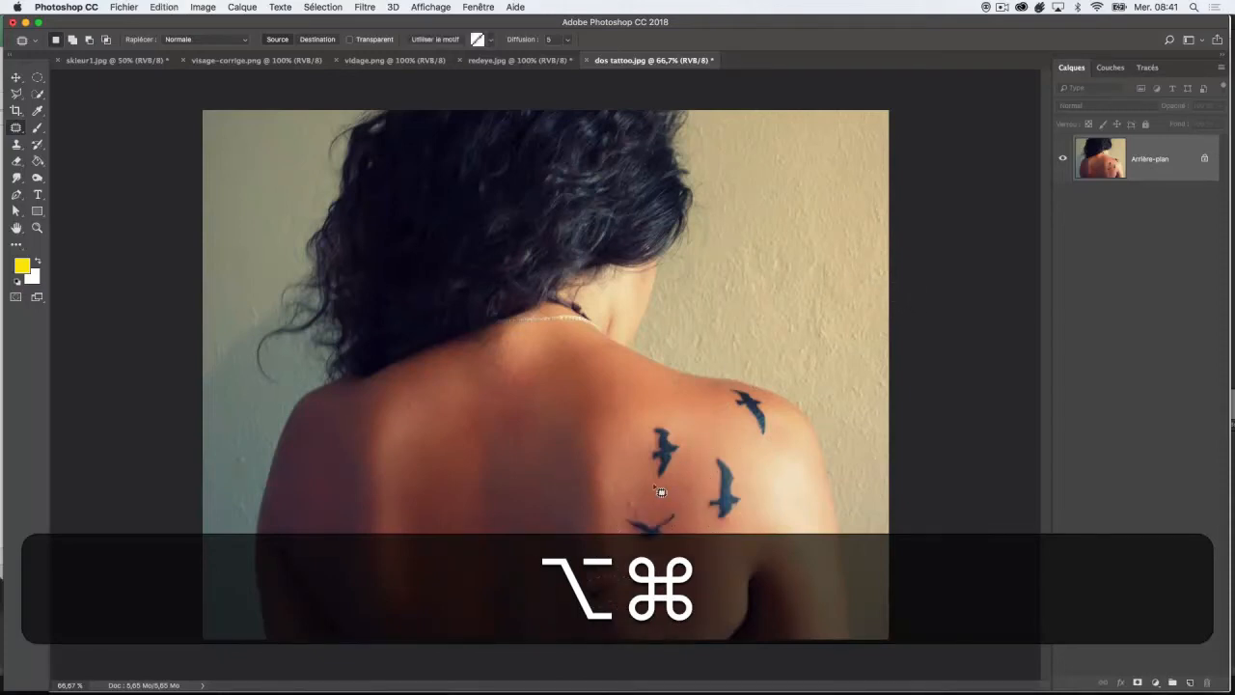
key("alt+super+z")
Patch out the four bird tattoos below the topmost one in Normale mode with neighbouring skin, and clear the selection
mouse_move(575, 585)
left_mouse_down()
mouse_move(585, 605)
mouse_move(623, 579)
left_mouse_up()
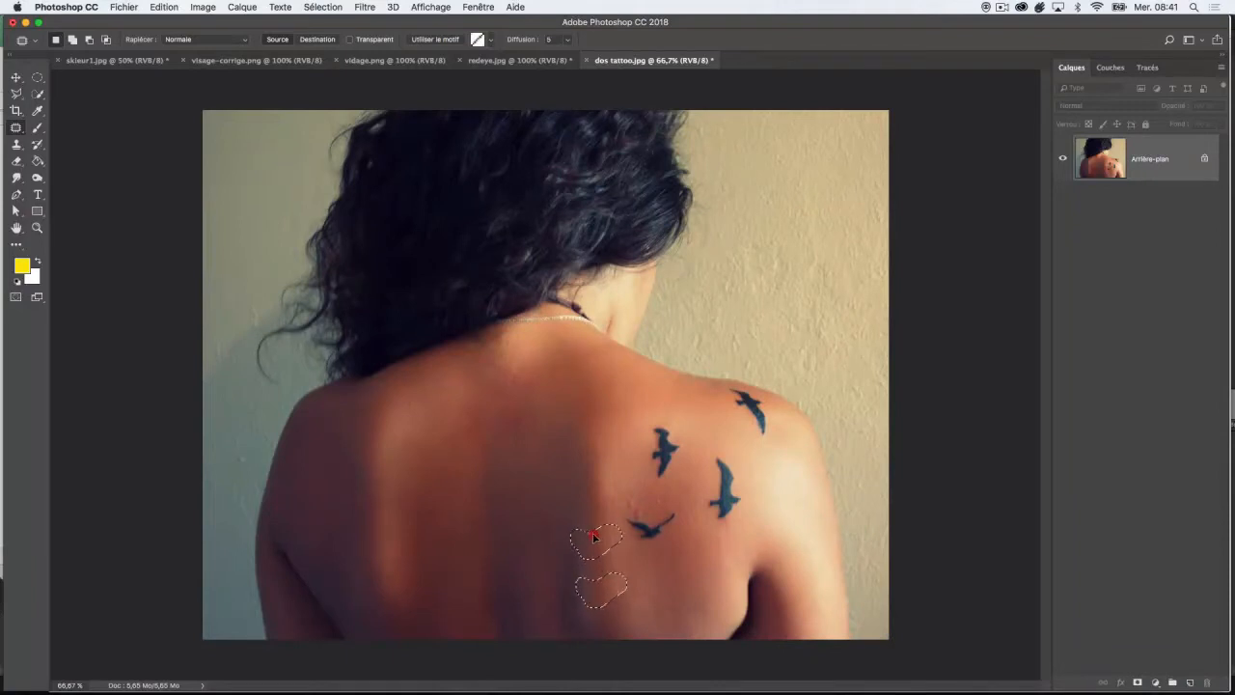
mouse_move(629, 510)
left_mouse_down()
mouse_move(647, 544)
mouse_move(669, 539)
mouse_move(686, 509)
mouse_move(638, 511)
mouse_move(650, 587)
left_mouse_up()
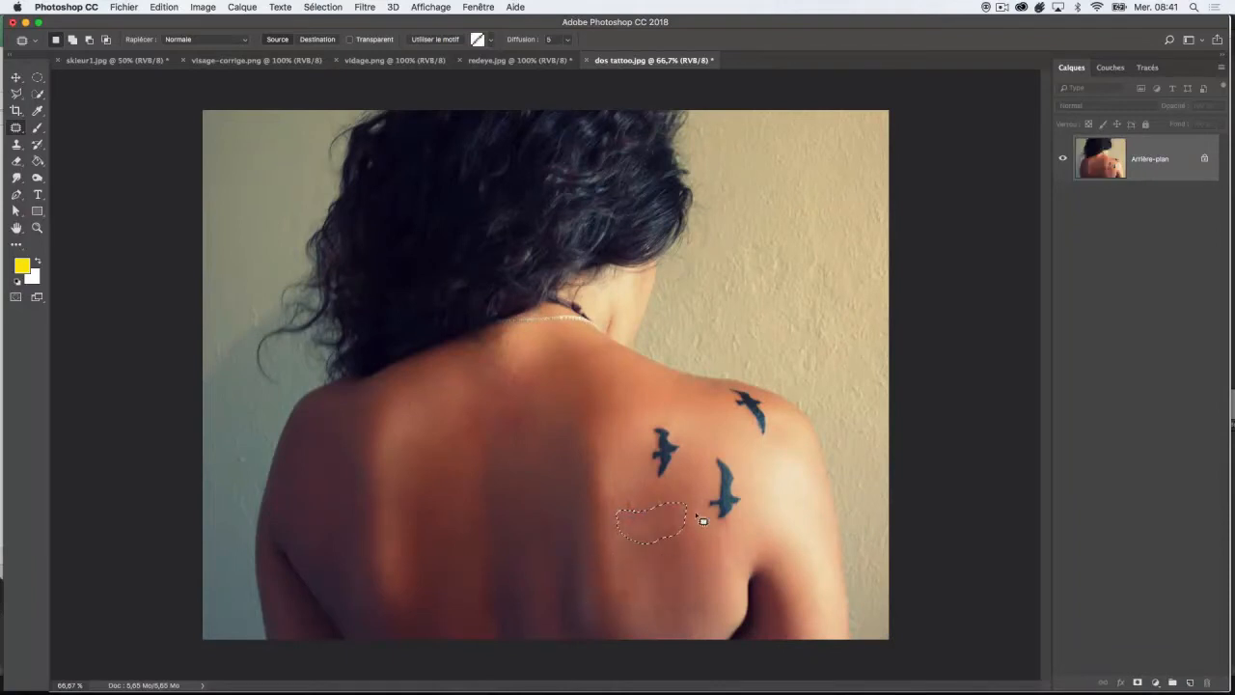
mouse_move(709, 450)
left_mouse_down()
mouse_move(706, 523)
mouse_move(734, 520)
mouse_move(750, 493)
mouse_move(731, 449)
mouse_move(665, 542)
left_mouse_up()
left_click(705, 547)
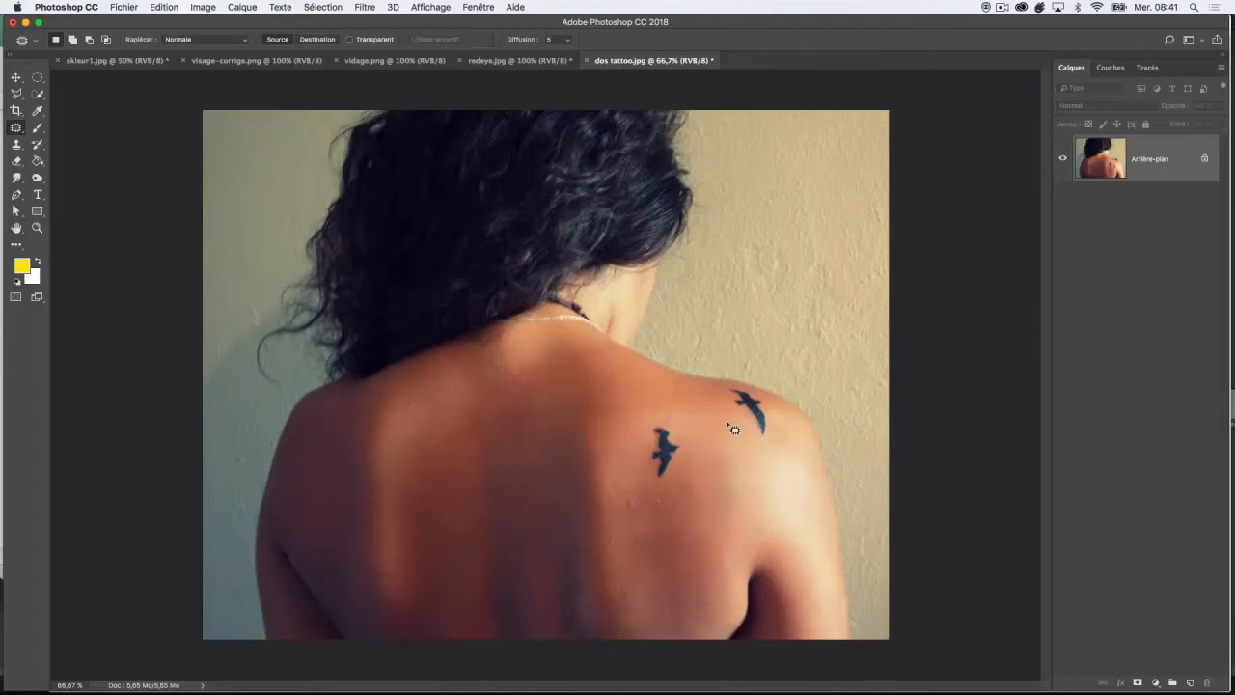
mouse_move(675, 424)
left_mouse_down()
mouse_move(640, 468)
mouse_move(660, 483)
mouse_move(689, 450)
mouse_move(674, 422)
mouse_move(666, 443)
mouse_move(700, 562)
left_mouse_up()
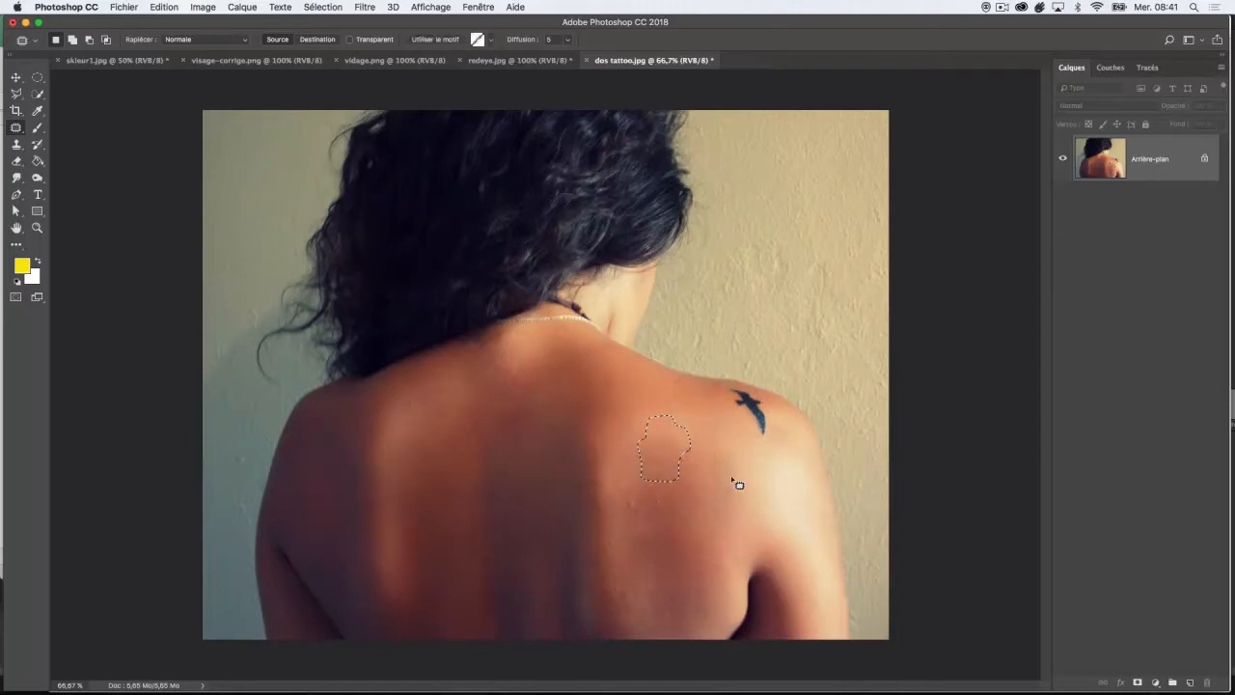
left_click(737, 553)
Compare the original face in vidage.png with the retouched version in visage-corrige.png, ending on vidage.png
left_click(388, 61)
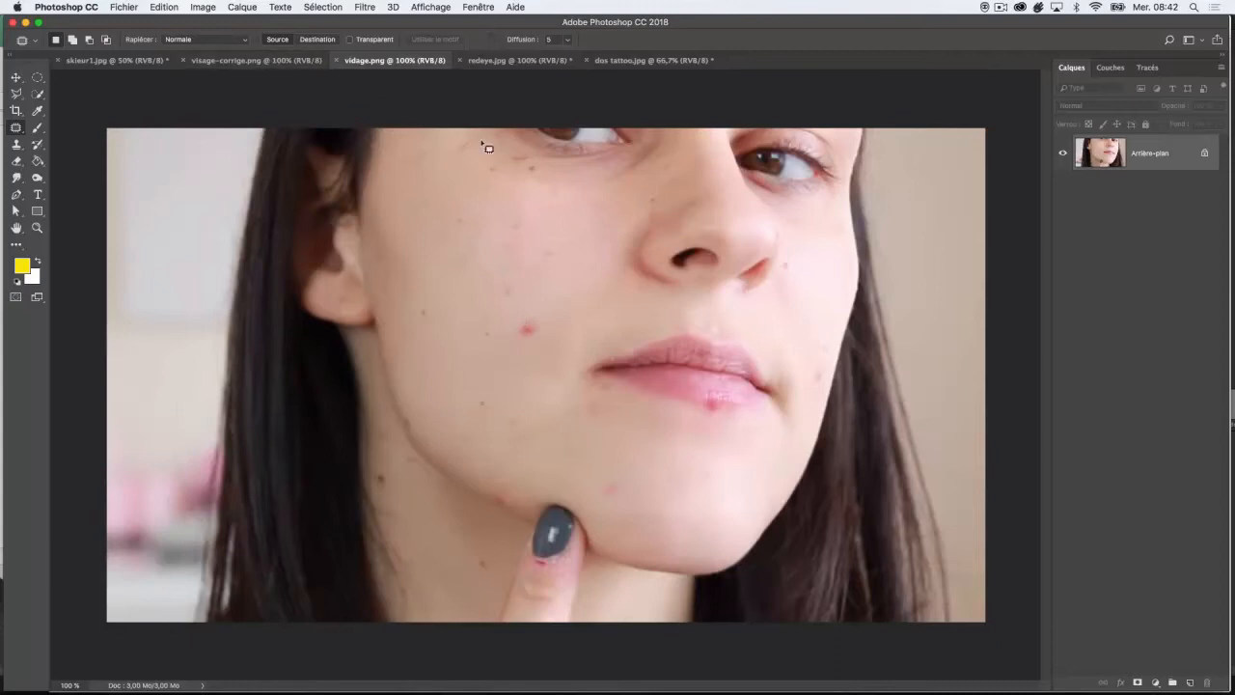
left_click(256, 62)
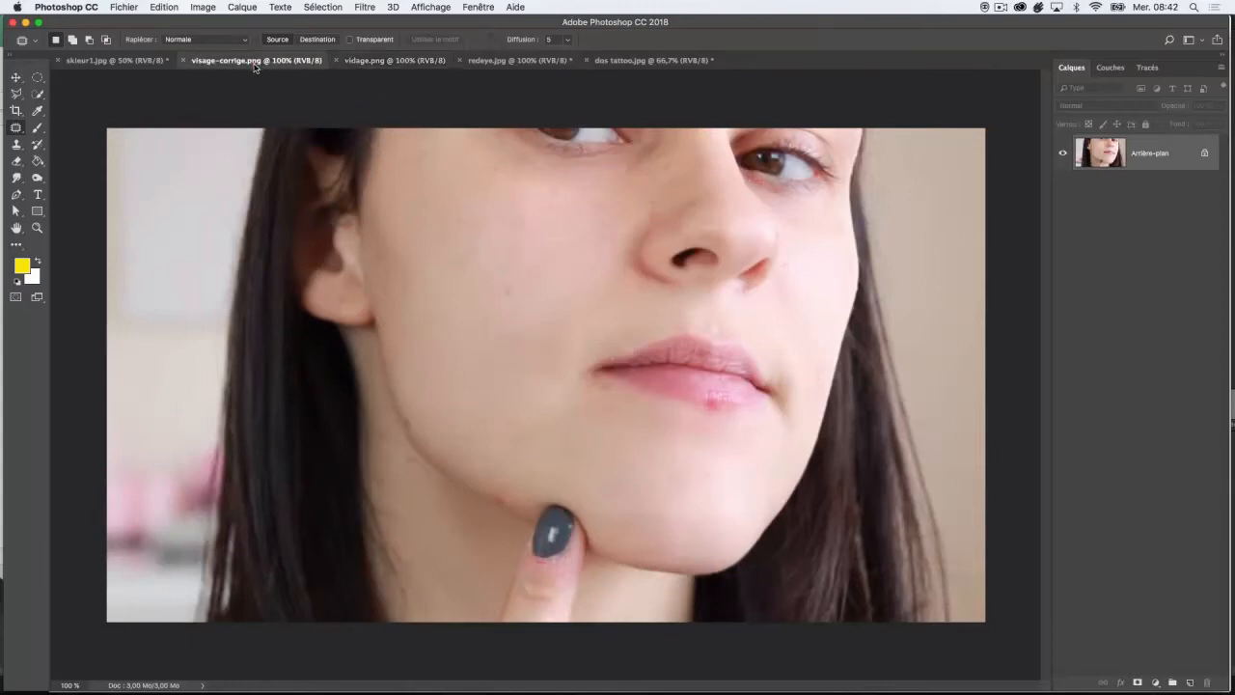
left_click(365, 64)
left_click(279, 64)
left_click(386, 62)
left_click(276, 61)
left_click(384, 65)
left_click(244, 68)
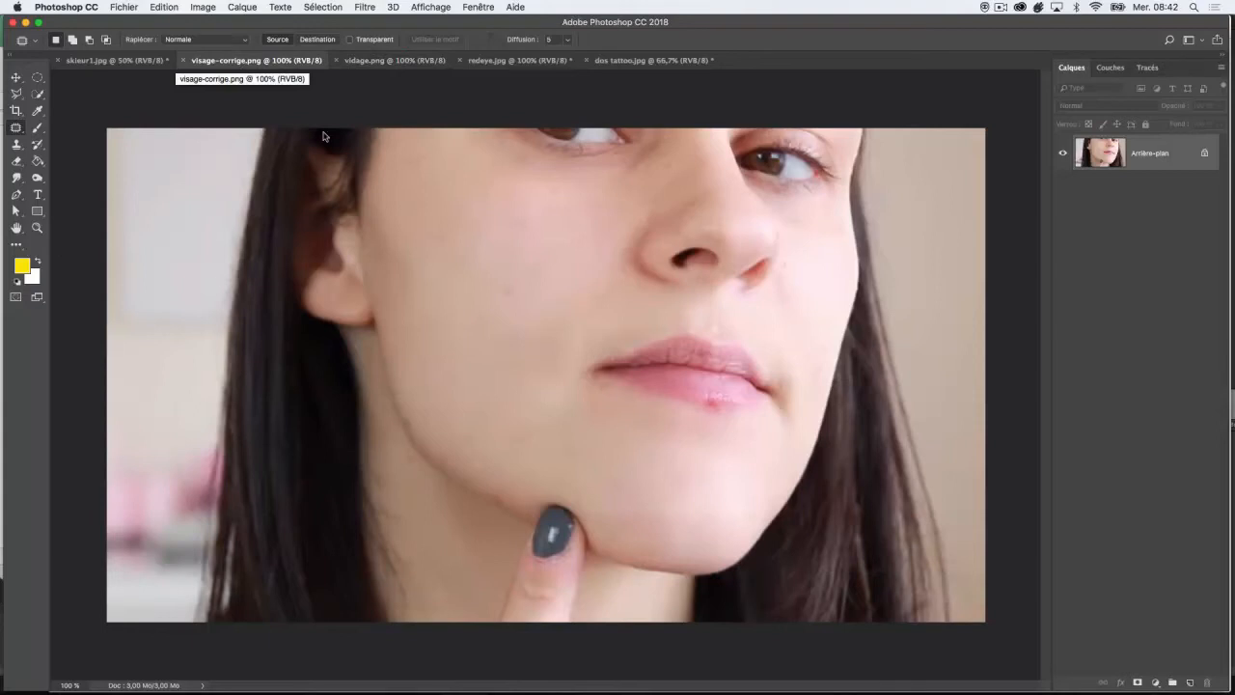
left_click(378, 64)
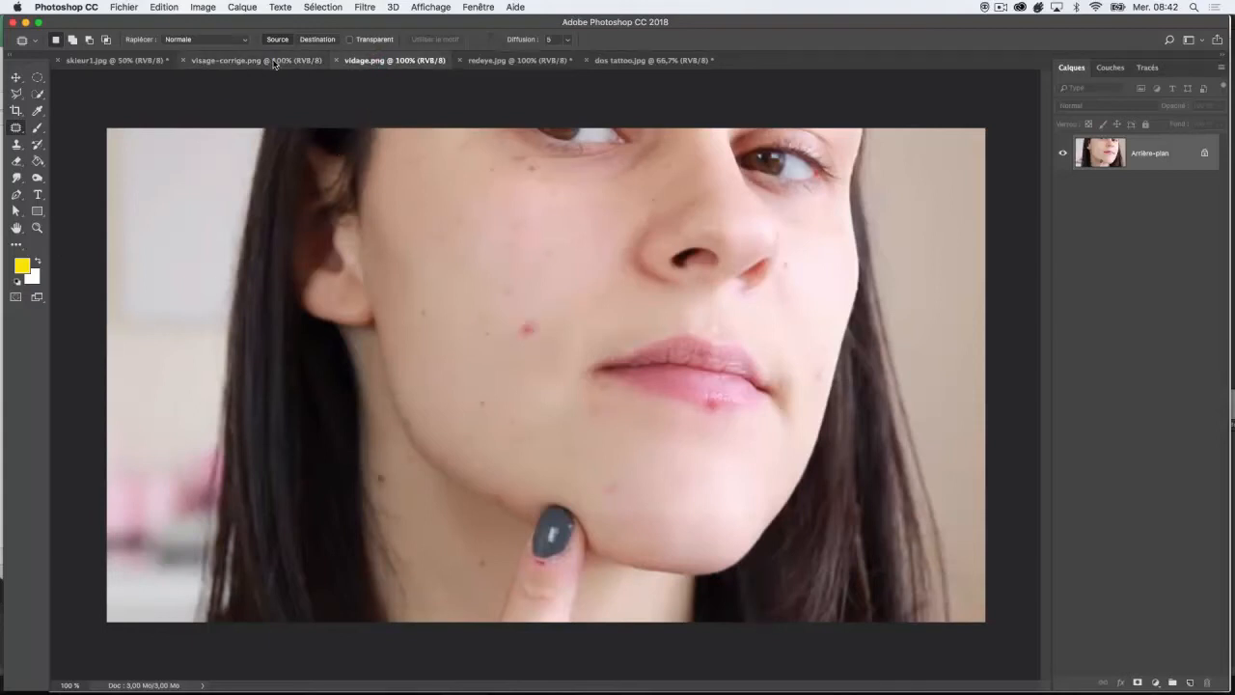
left_click(274, 63)
left_click(385, 62)
Choose the Spot Healing Brush, try it on the red cheek pimple and undo it, keeping the mode at Normal
left_click(16, 129)
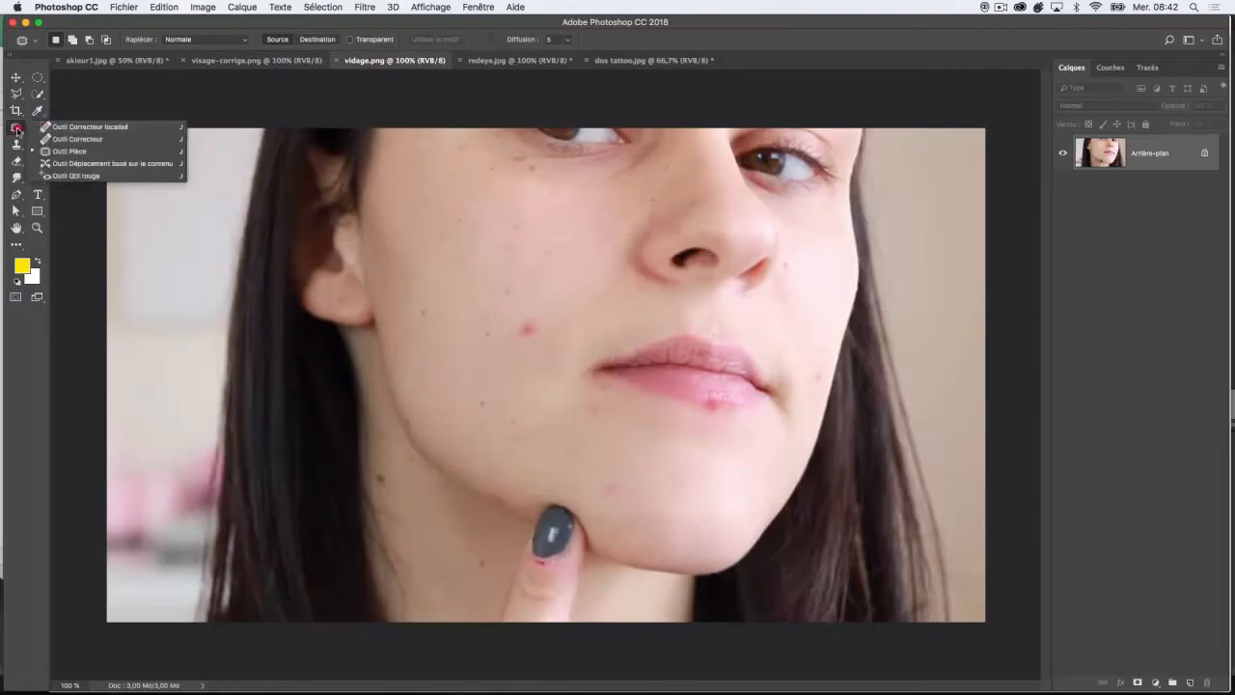
left_click(87, 126)
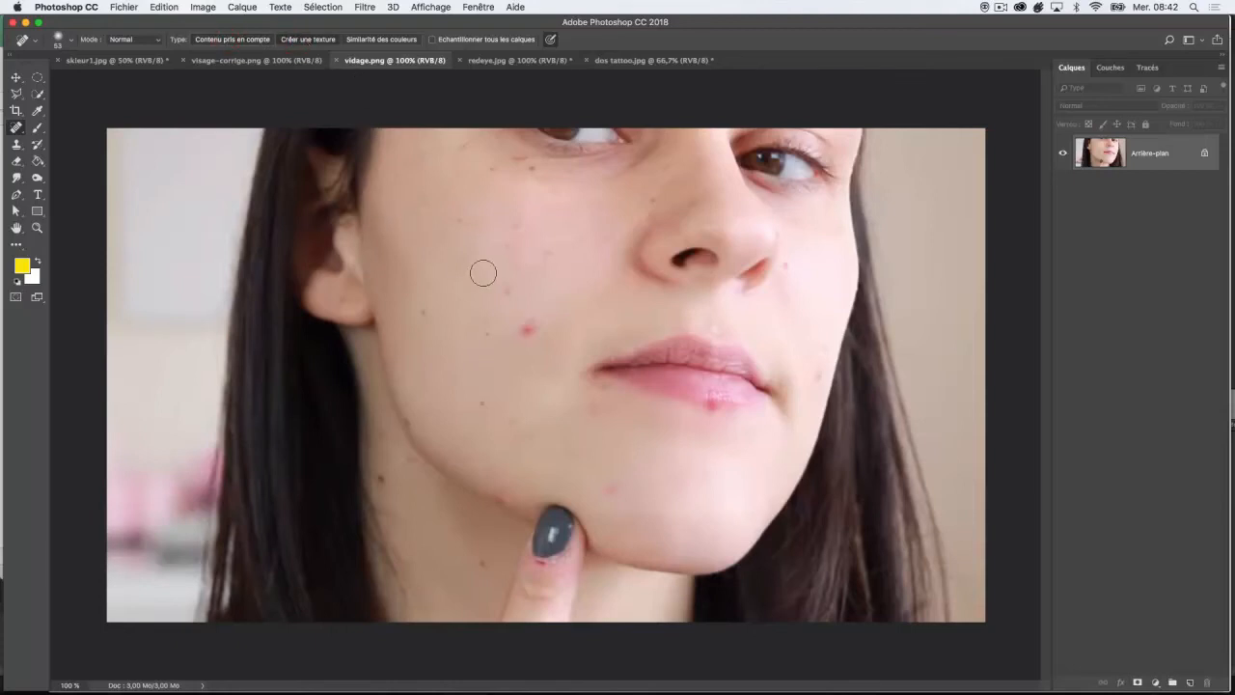
left_click(527, 330)
key("super+z")
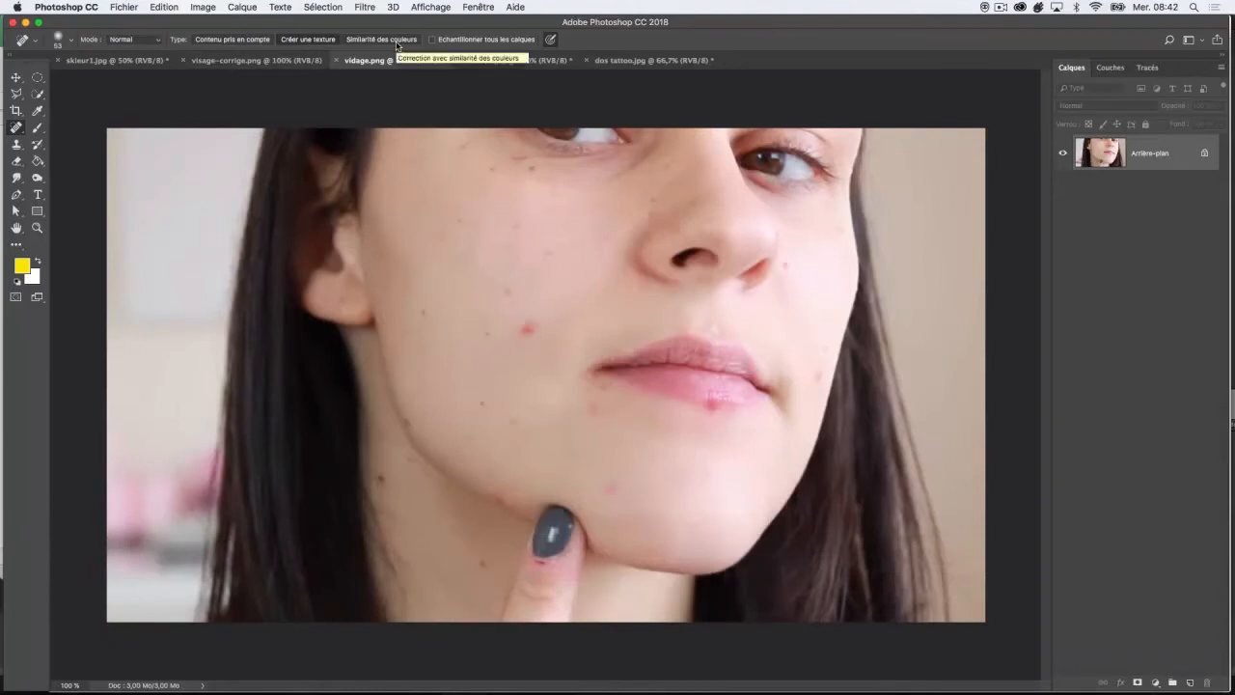
left_click(138, 41)
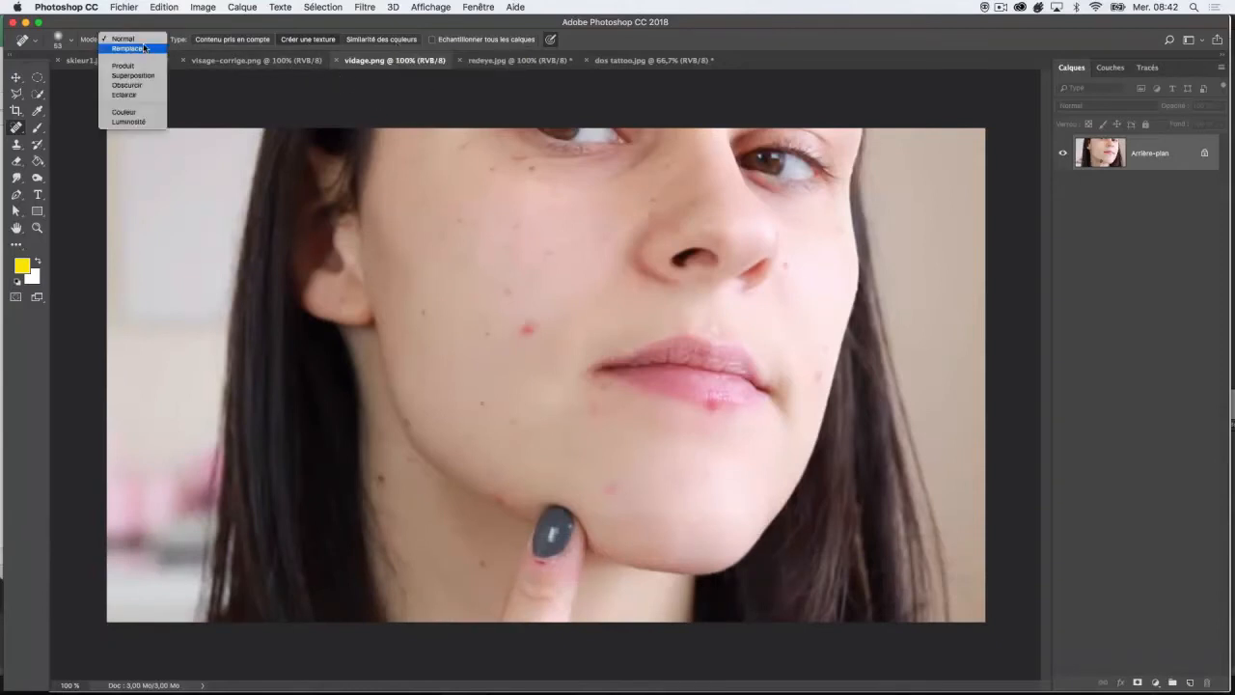
left_click(148, 39)
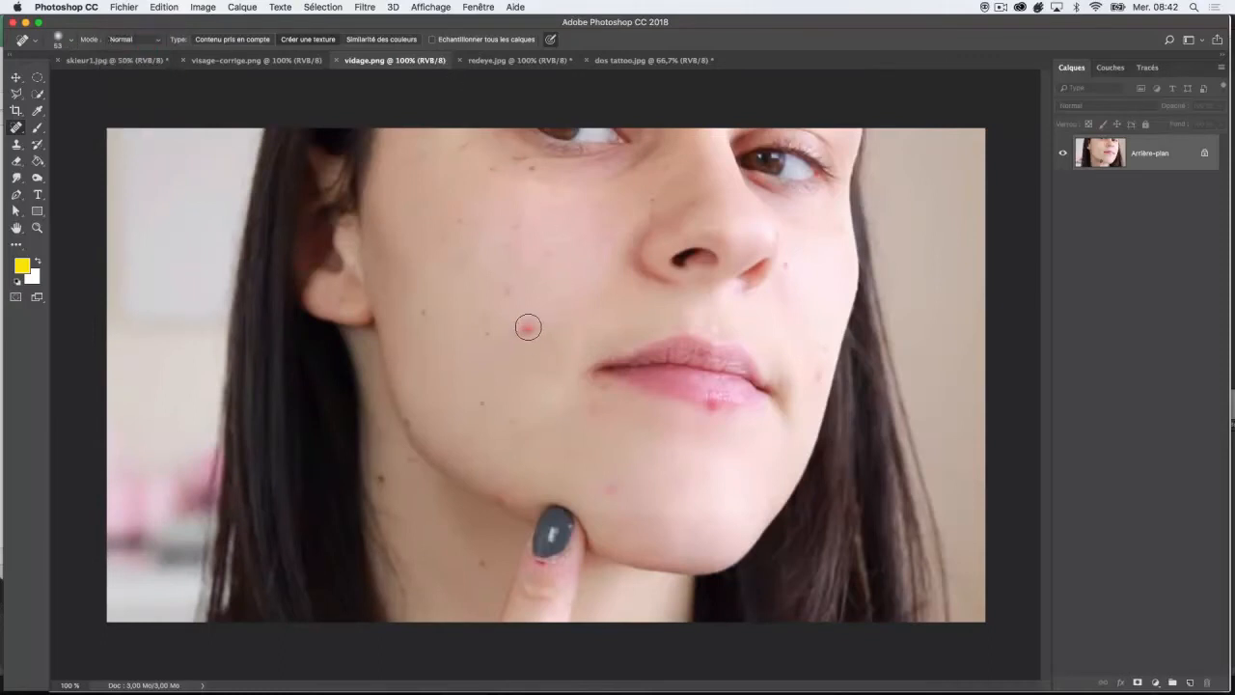
Heal the red pimple and small spots on the cheek and beside the mouth, undoing the stroke on the corner of the lips
left_click_drag(528, 327, 529, 329)
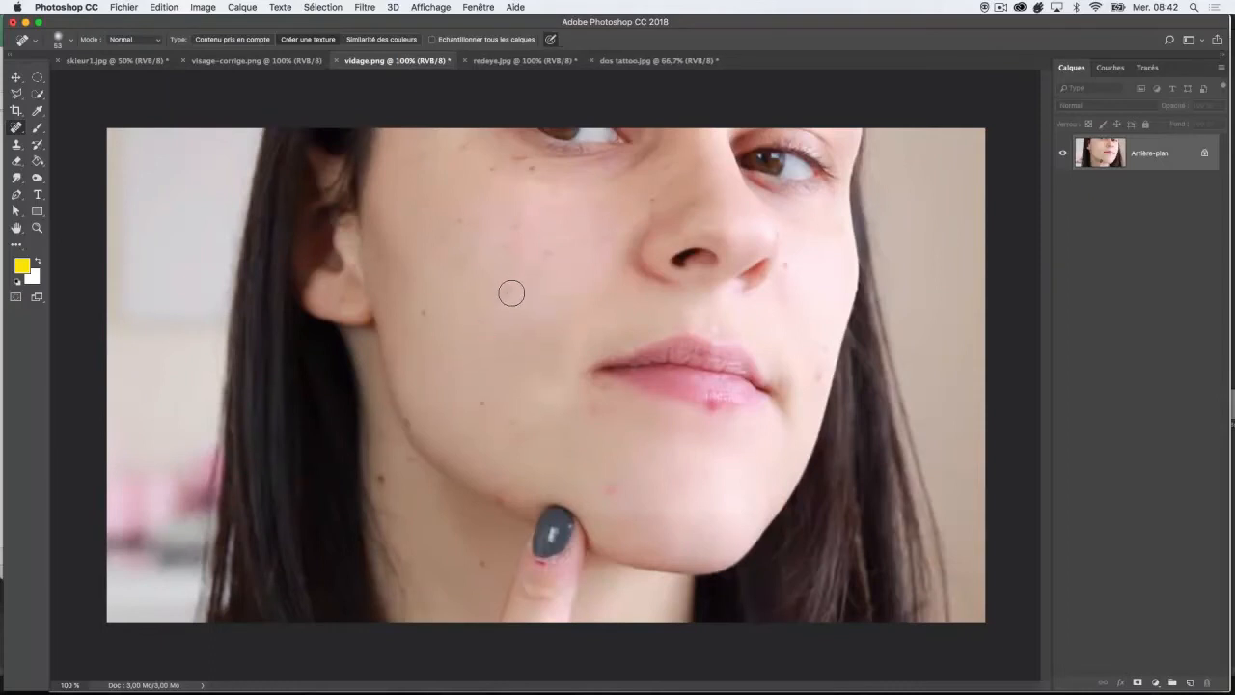
left_click(421, 308)
left_click(482, 402)
left_click(512, 421)
left_click(532, 433)
left_click(597, 408)
left_click(609, 364)
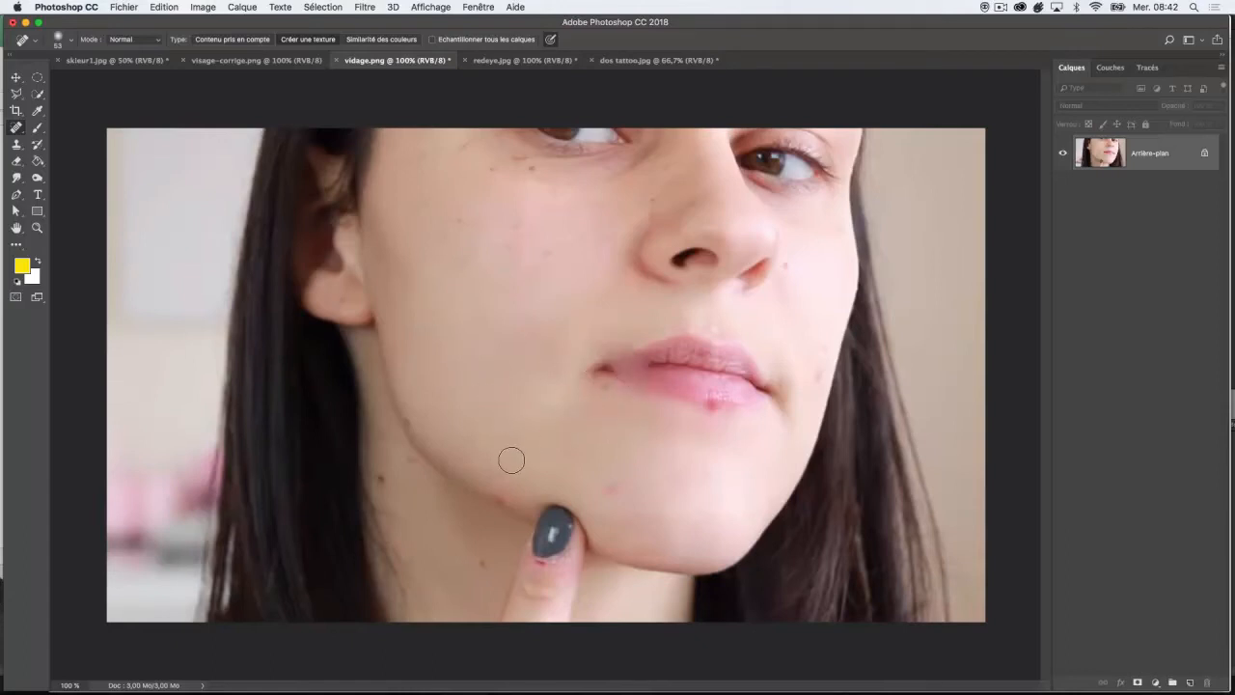
key("super+z")
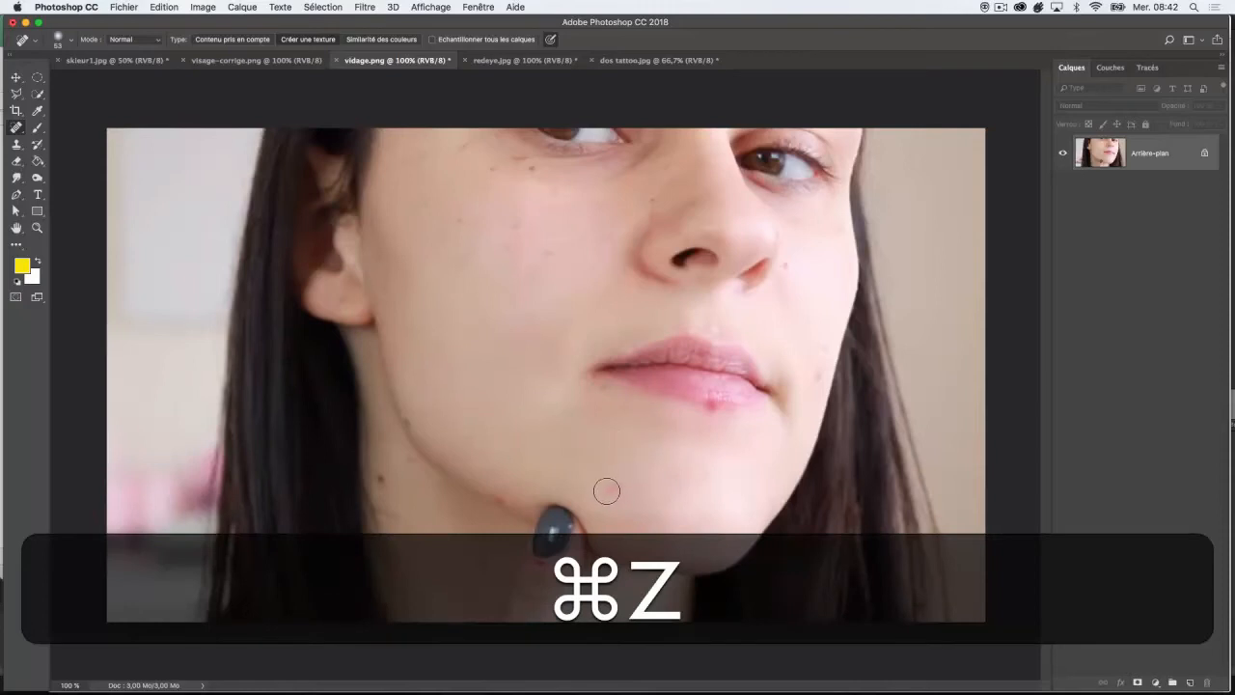
Undo the long cheek stroke, and heal individual spots on the cheek, chin, lower lip and under the eye using the Créer une texture type
mouse_move(415, 230)
left_mouse_down()
mouse_move(490, 195)
mouse_move(452, 263)
mouse_move(509, 334)
left_mouse_up()
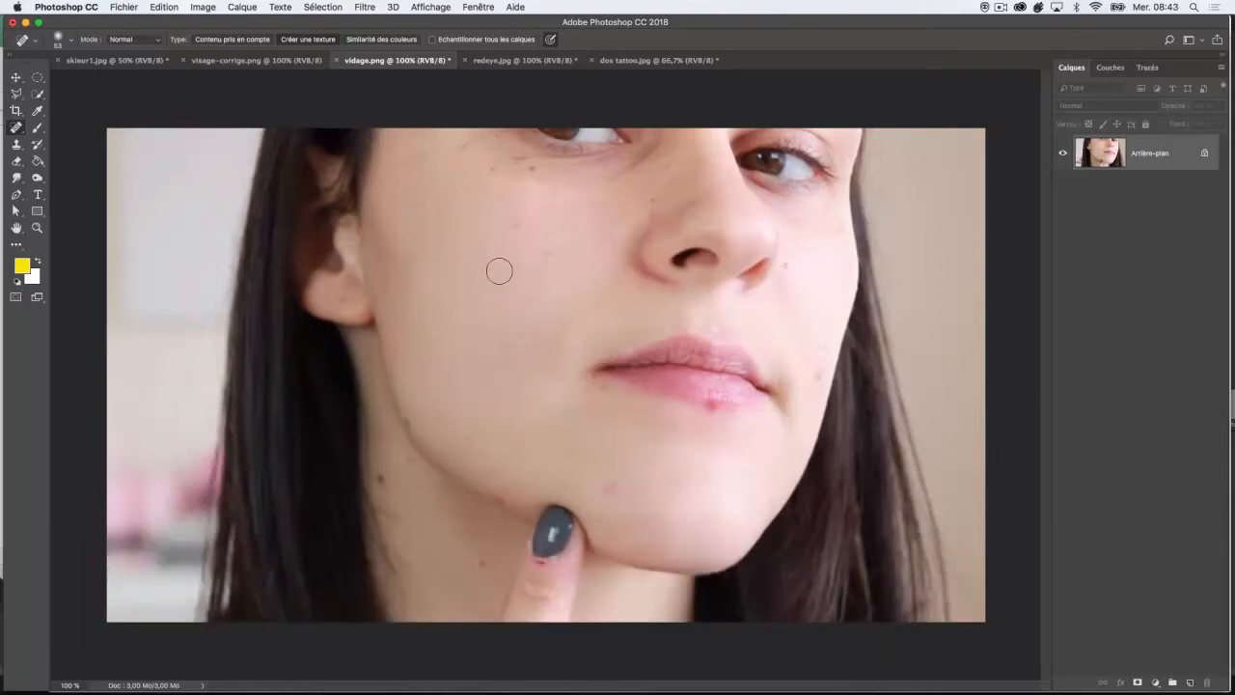
key("super+z")
left_click(548, 253)
left_click(506, 248)
left_click(515, 228)
left_click(459, 222)
left_click(610, 488)
left_click(719, 406)
left_click(555, 195)
left_click(535, 171)
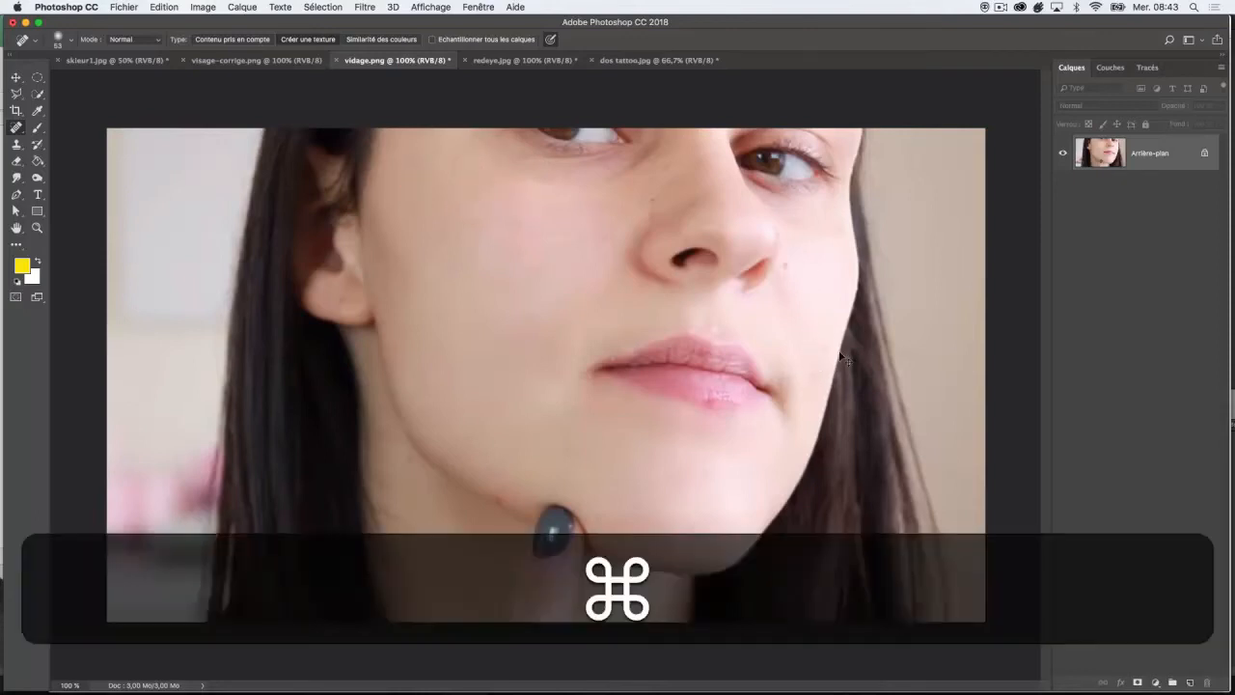
Undo the last stroke, set the type to Contenu pris en compte, and heal the mole beside the nose, both under-eye areas and far-cheek spots
key("super+z")
key("super+z")
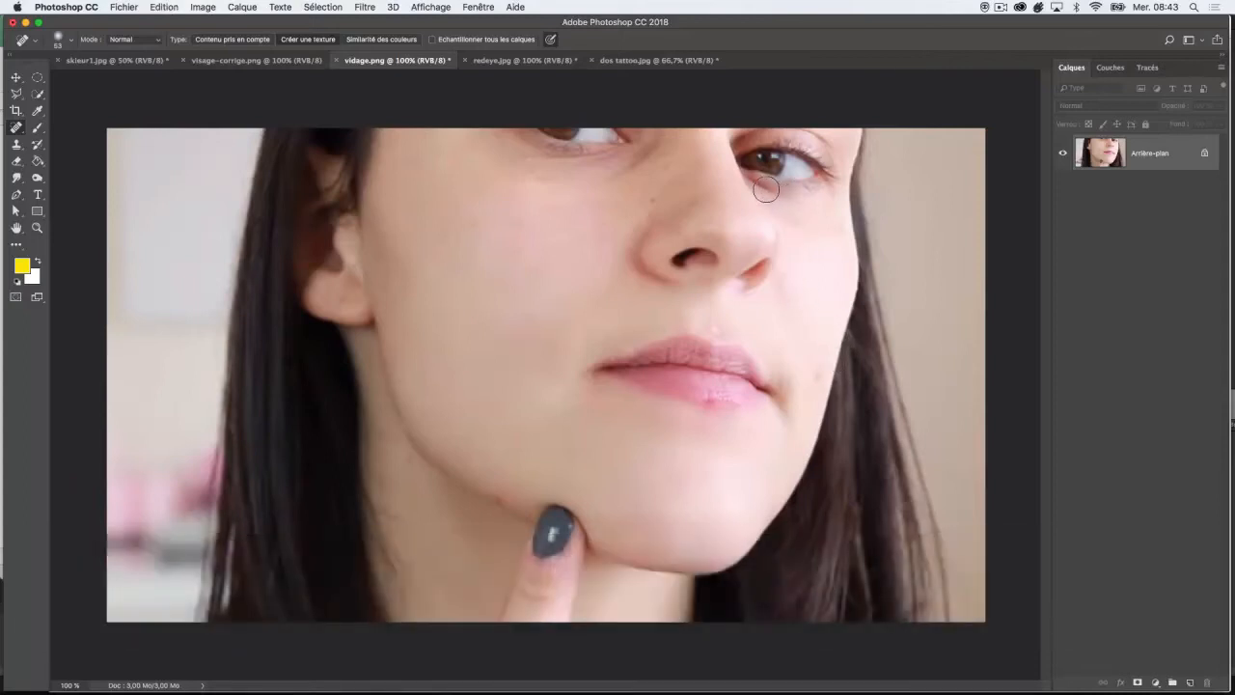
key("super+z")
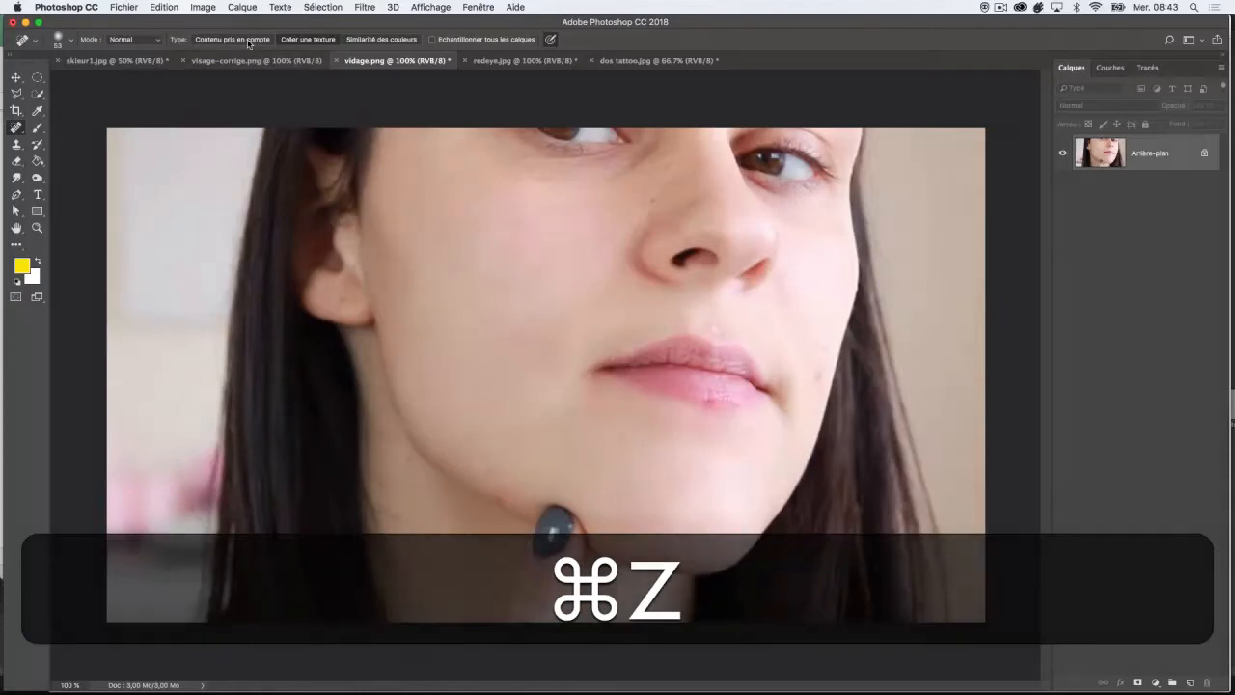
left_click(652, 199)
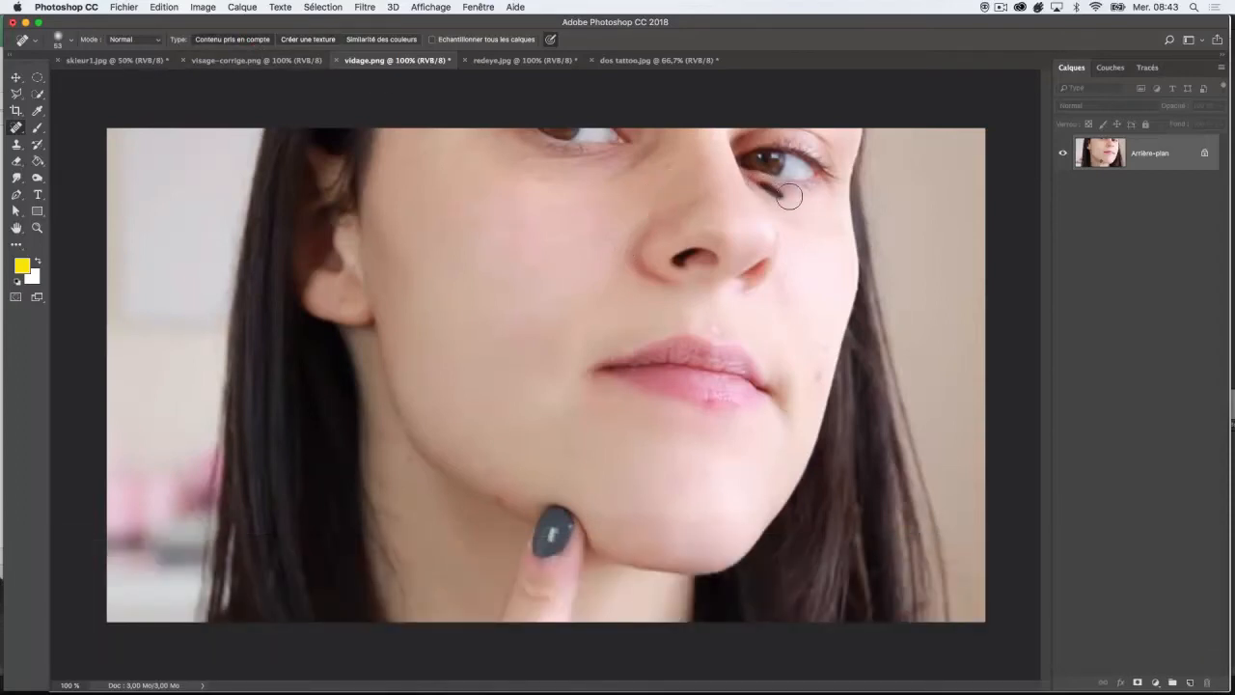
left_click_drag(765, 196, 819, 209)
mouse_move(632, 171)
left_mouse_down()
mouse_move(573, 184)
mouse_move(514, 172)
left_mouse_up()
left_click_drag(819, 372, 820, 365)
left_click_drag(787, 272, 786, 295)
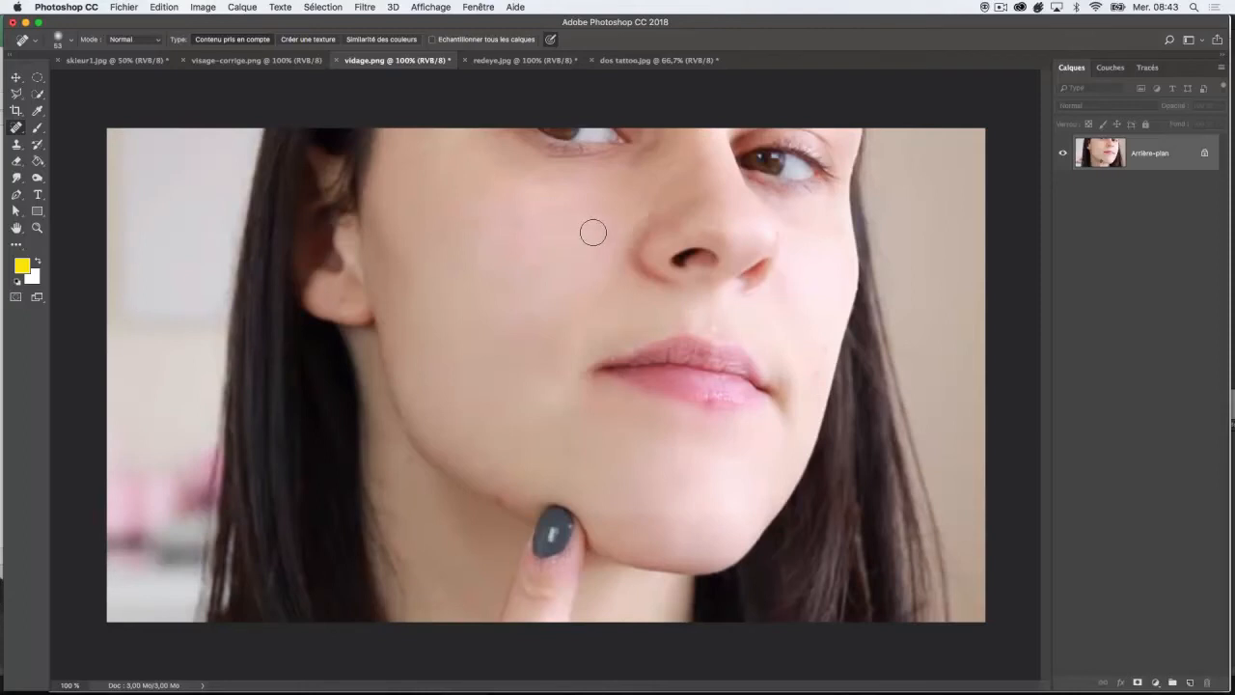
Heal the remaining marks on the temple, earlobe, neck, lower lip, far cheek, nose and under the eyes, keeping the Spot Healing Brush
left_click_drag(418, 147, 424, 193)
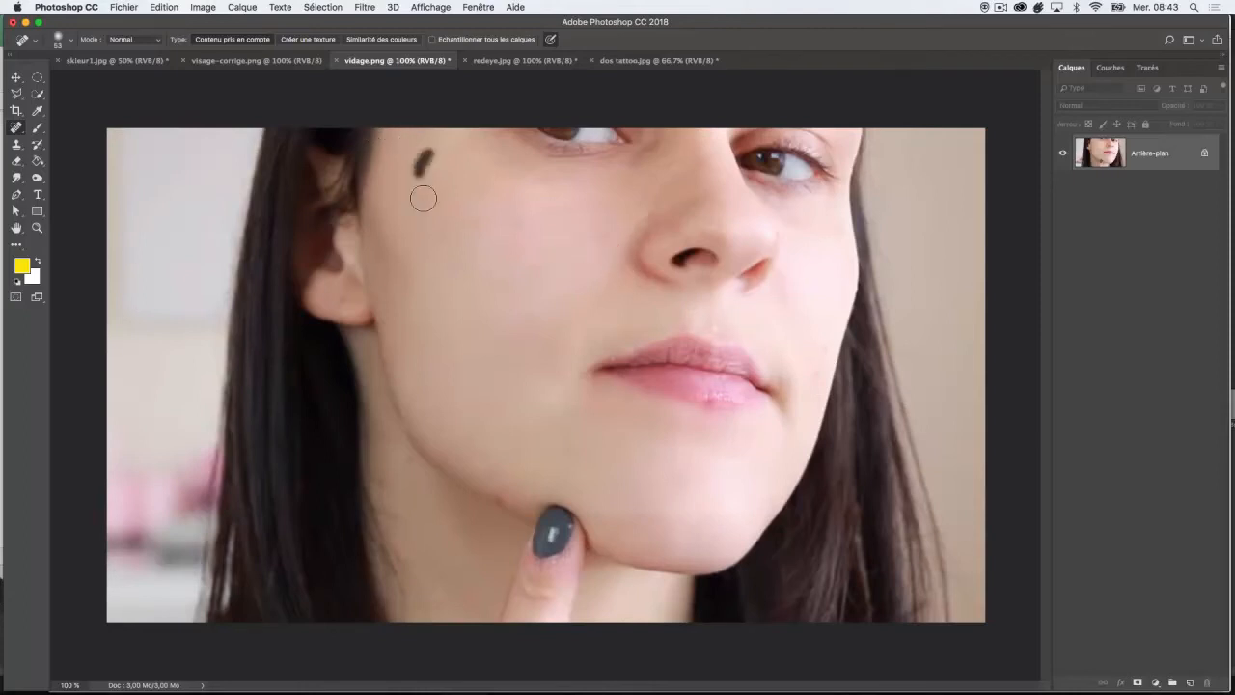
left_click(345, 299)
mouse_move(411, 465)
left_mouse_down()
mouse_move(417, 487)
mouse_move(399, 469)
left_mouse_up()
left_click_drag(711, 409, 744, 407)
left_click_drag(801, 331, 816, 377)
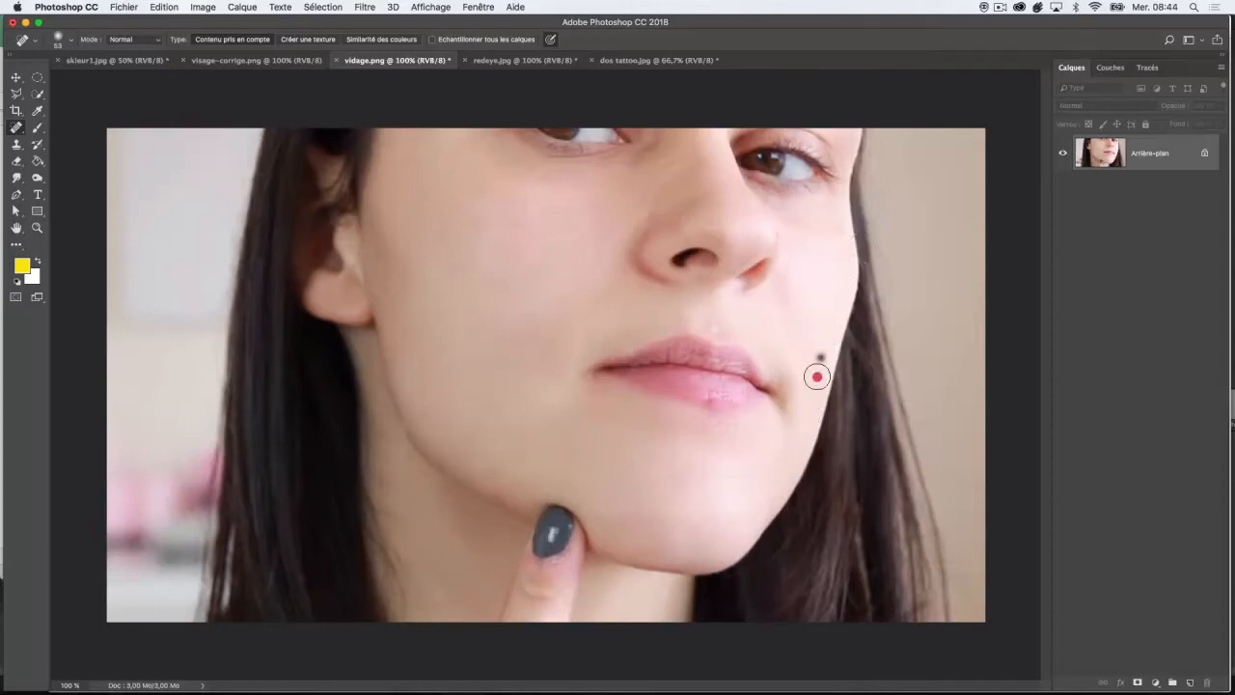
left_click(697, 204)
mouse_move(662, 139)
left_mouse_down()
mouse_move(619, 180)
mouse_move(665, 135)
mouse_move(626, 165)
mouse_move(543, 167)
mouse_move(606, 167)
left_mouse_up()
left_click(664, 131)
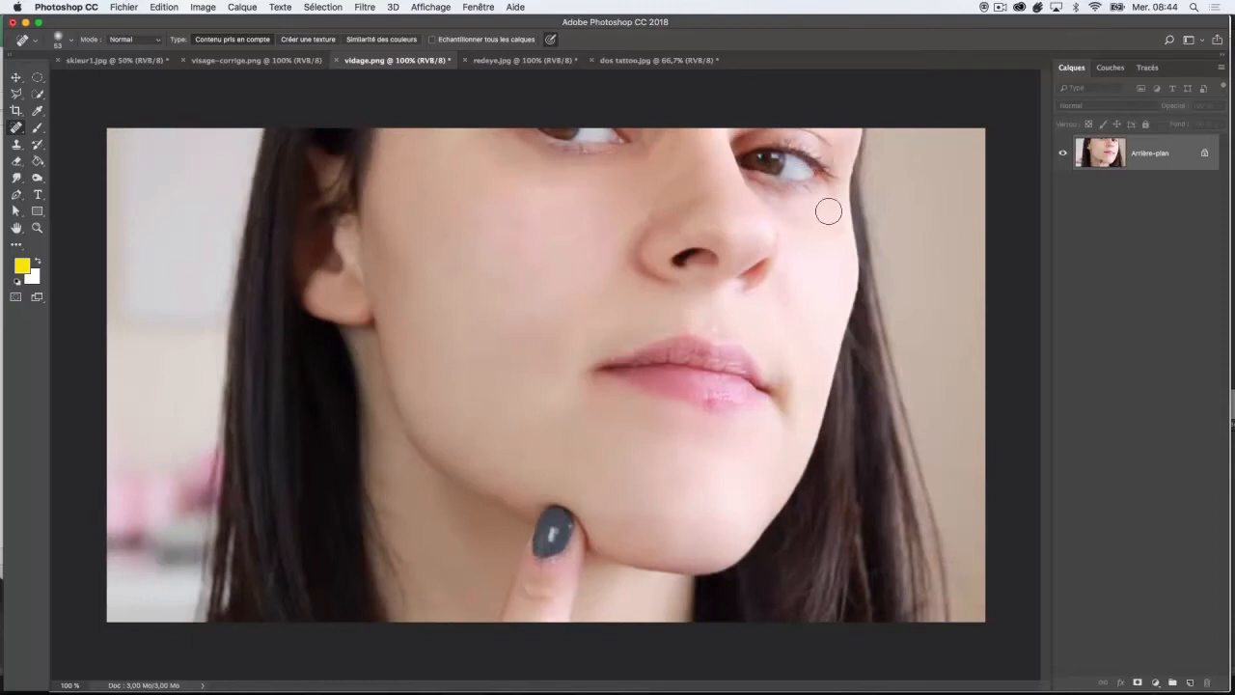
left_click_drag(825, 211, 815, 228)
left_click(15, 127)
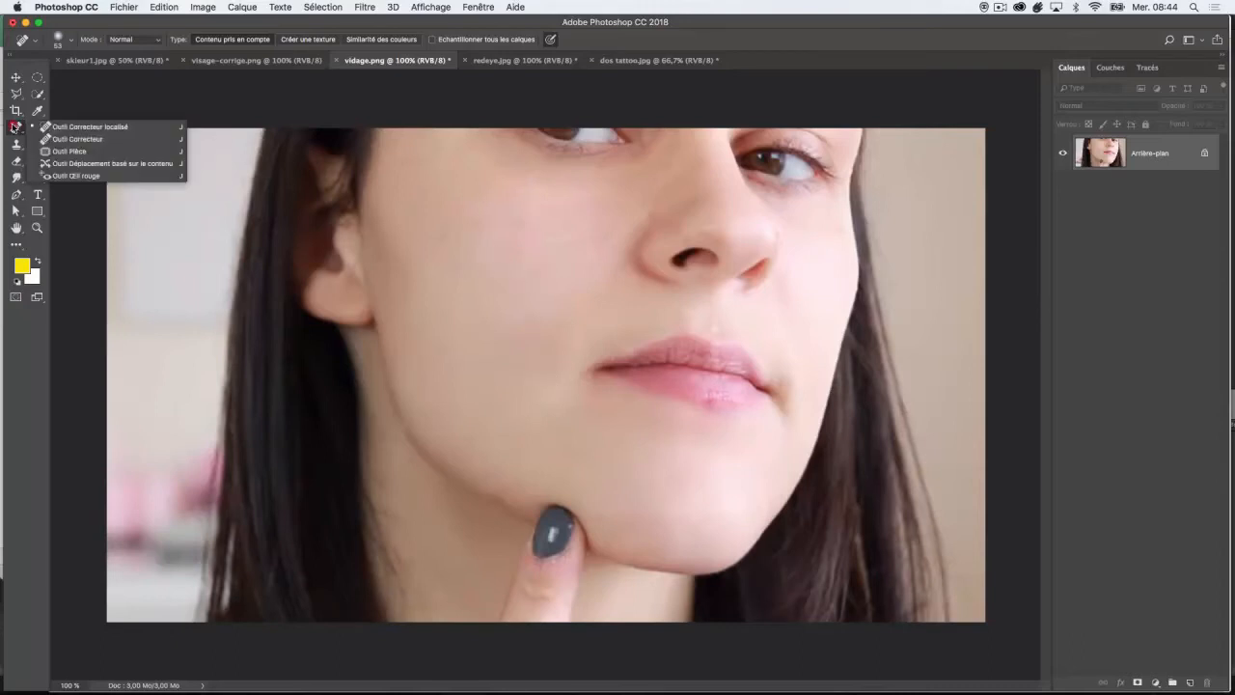
left_click(77, 129)
left_click(519, 294)
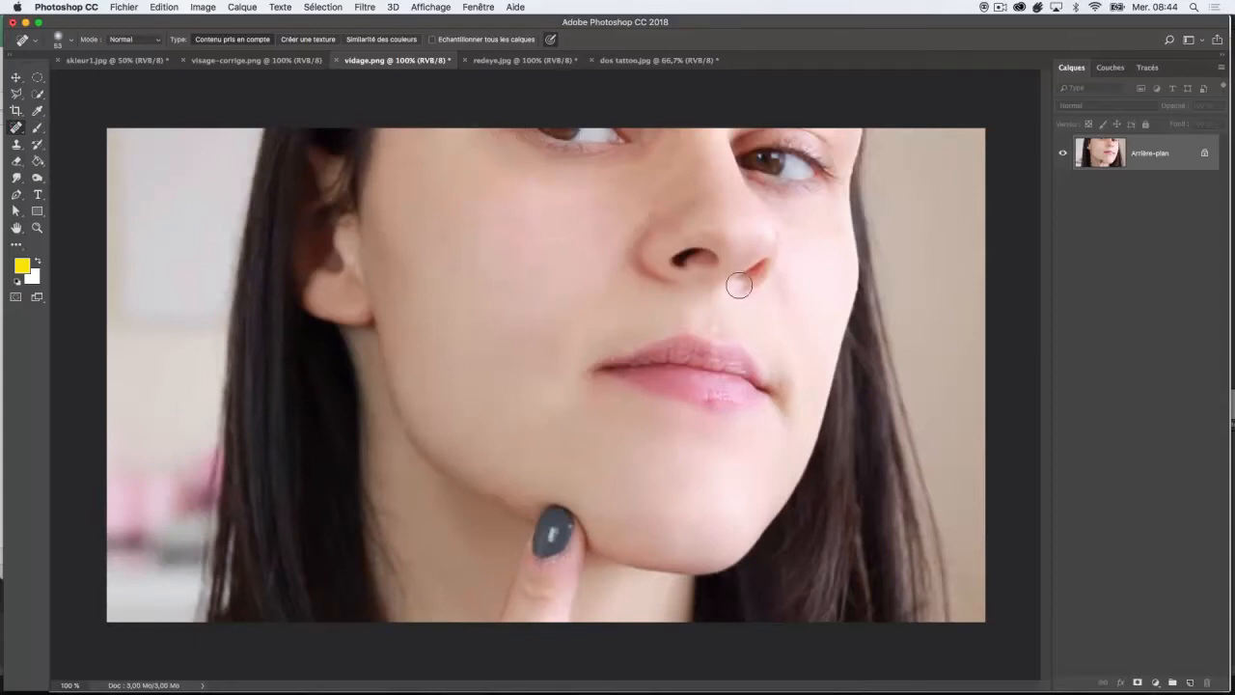
Switch to redeye.jpg and choose the Red Eye tool
left_click(538, 62)
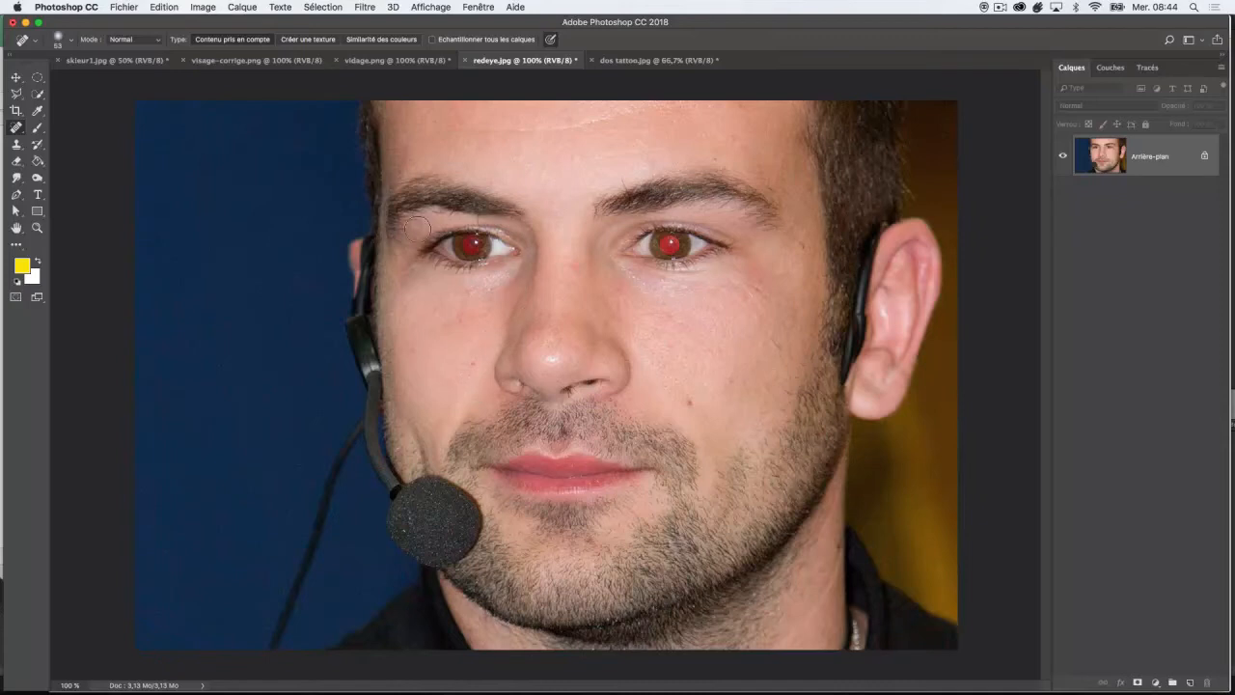
mouse_move(11, 128)
left_mouse_down()
mouse_move(53, 140)
mouse_move(72, 178)
left_mouse_up()
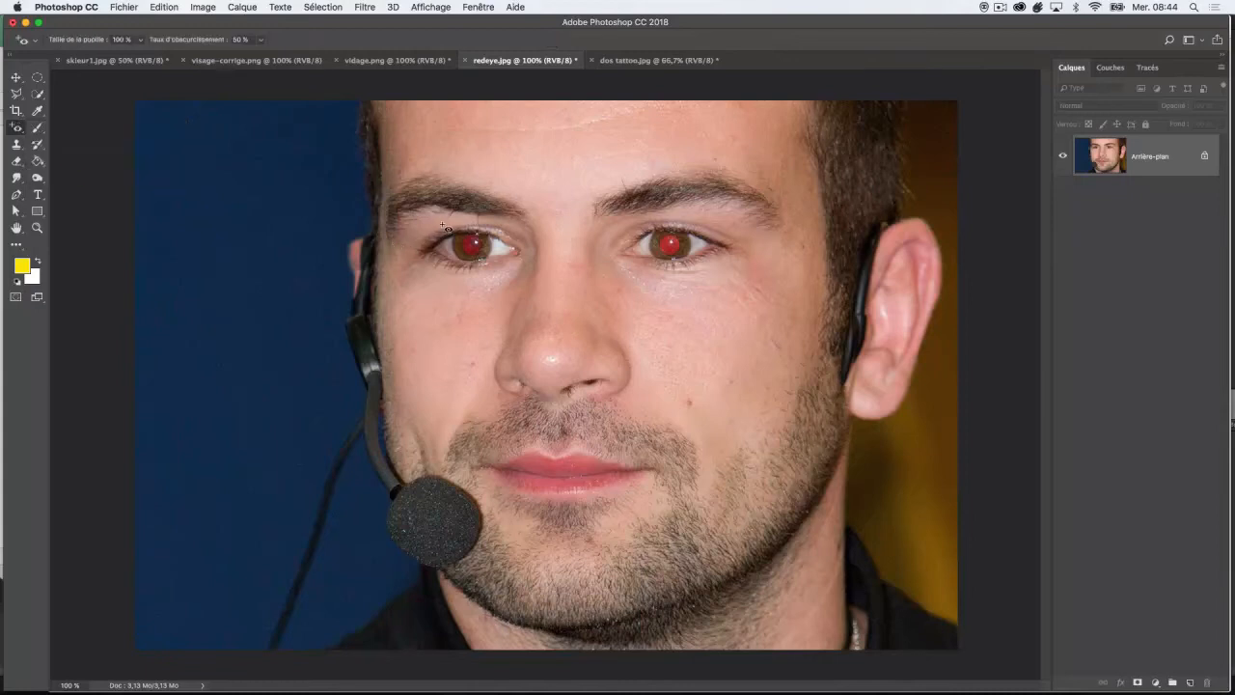
Try the Red Eye tool twice on both eyes at 100% pupil size and 50% darkening, undoing the corrections each time
left_click_drag(446, 232, 502, 276)
left_click_drag(645, 226, 696, 278)
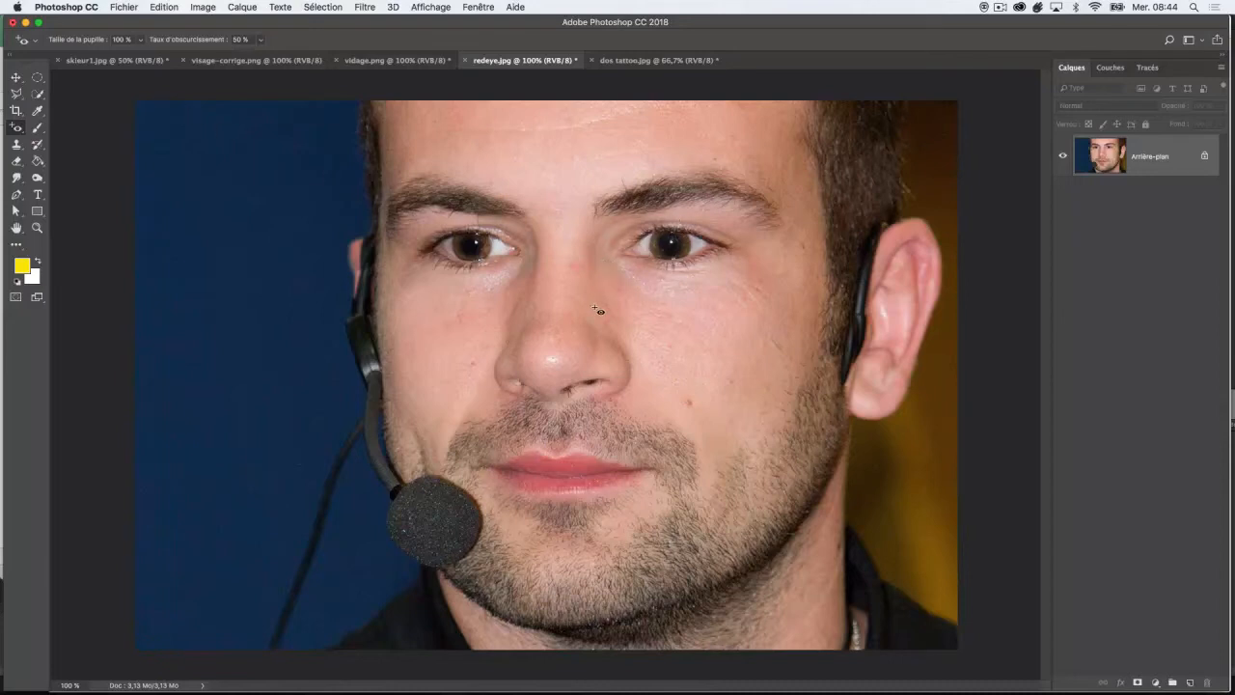
key("alt+super+z")
key("alt+super+z")
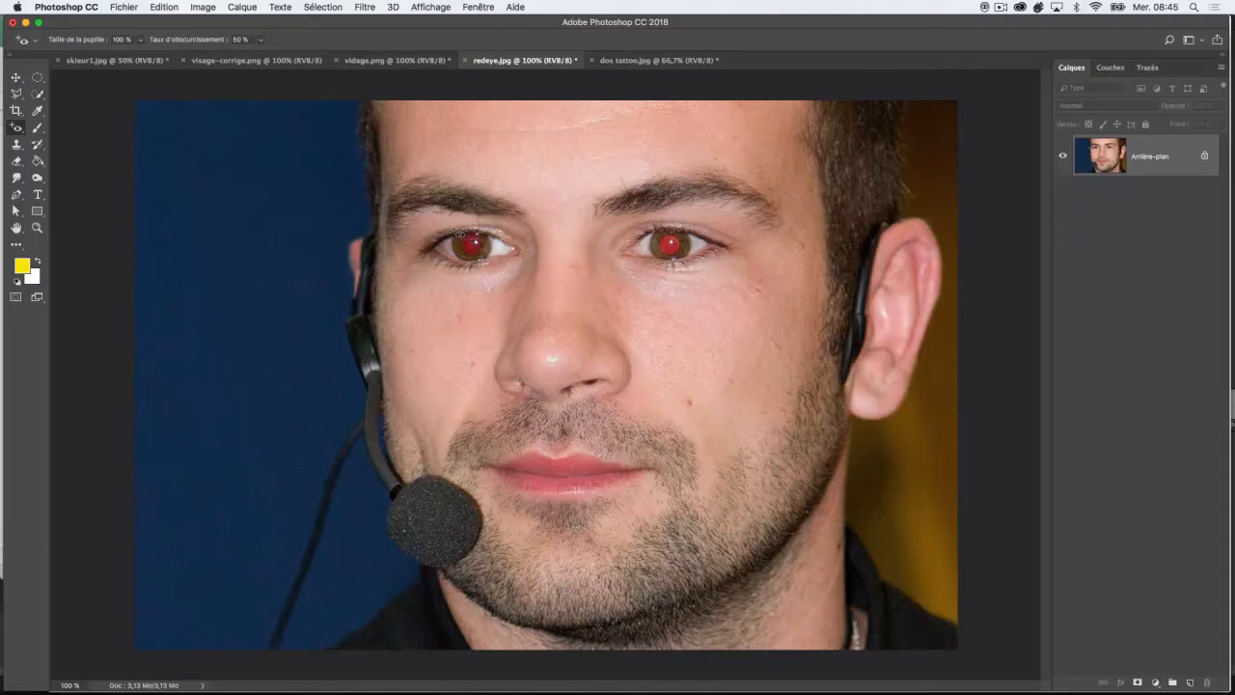
left_click(496, 272)
left_click(696, 271)
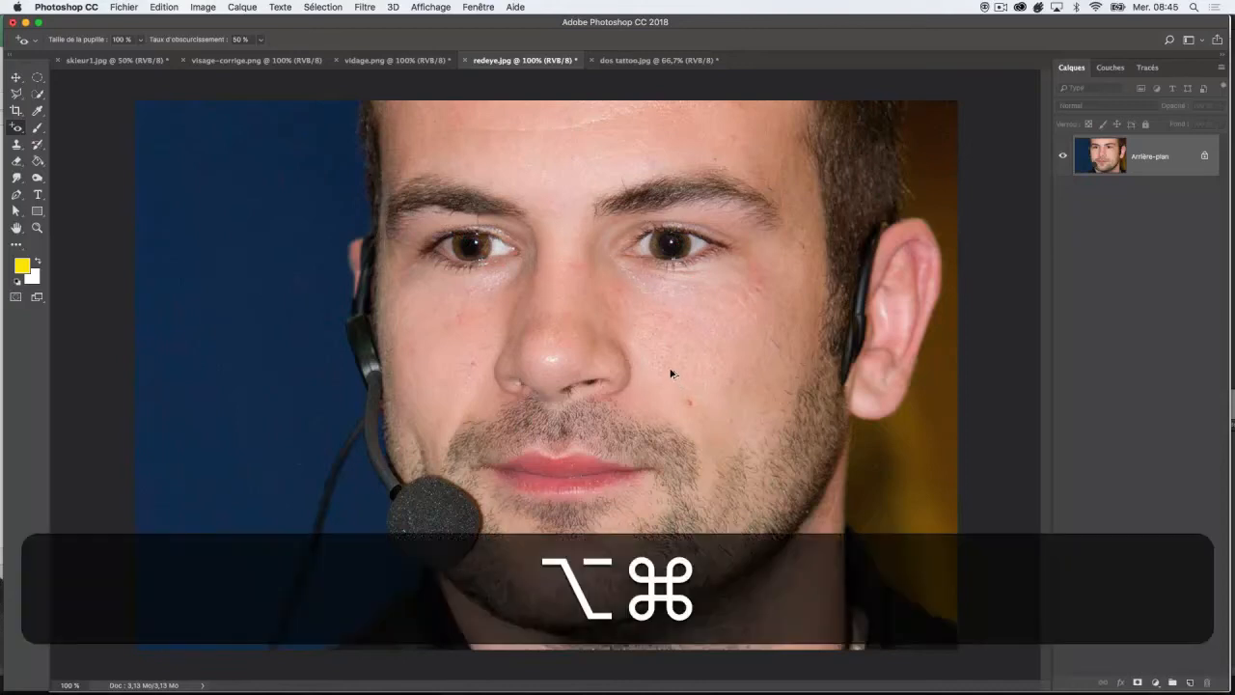
key("alt+super+z")
key("alt+super+z")
Set the pupil size to 1%, try the red-eye correction on both eyes, and undo both corrections
left_click(140, 40)
left_click_drag(145, 55, 77, 58)
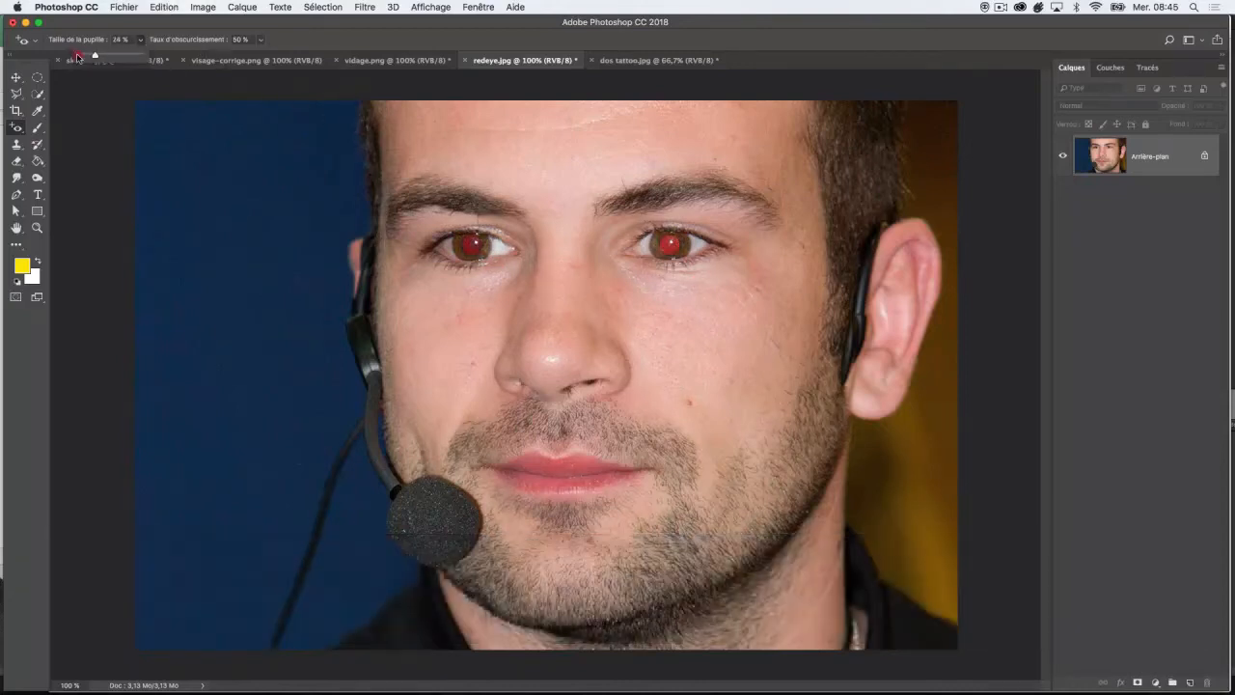
left_click(463, 242)
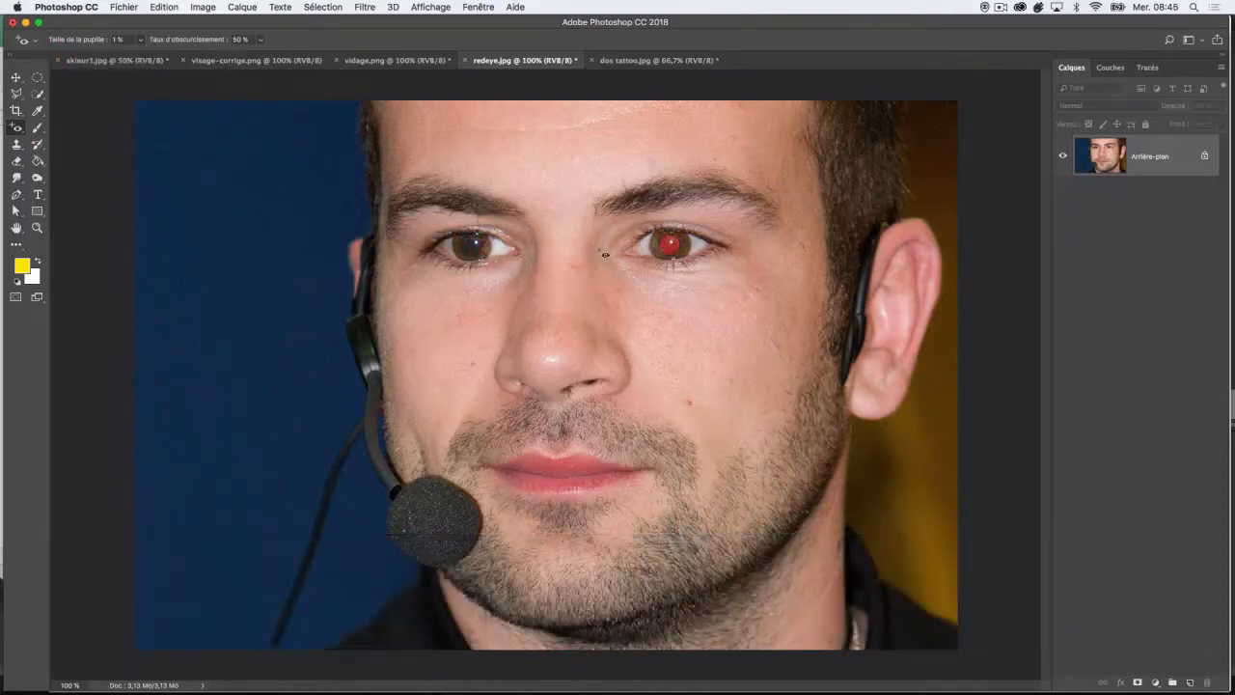
left_click_drag(645, 218, 694, 265)
key("alt+super+z")
key("alt+super+z")
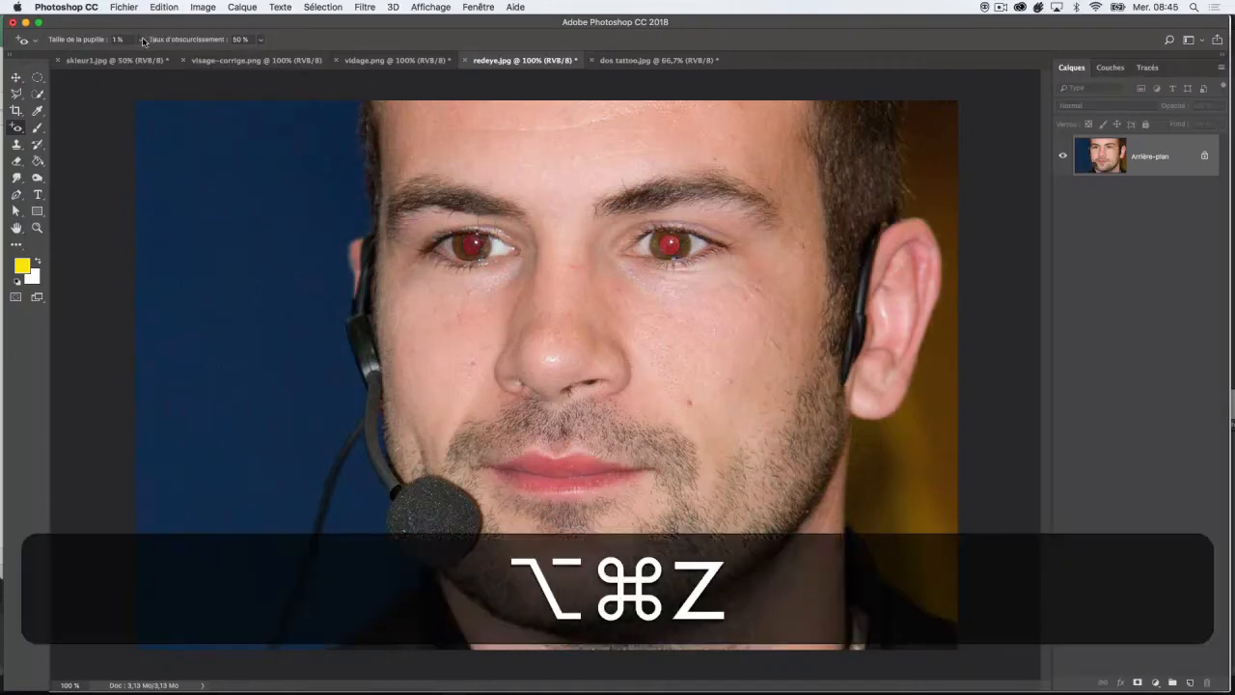
Compare the red-eye correction at pupil sizes 100% and 1%, return the size to 100%, and undo the trial corrections
left_click_drag(142, 41, 203, 55)
left_click_drag(461, 235, 487, 257)
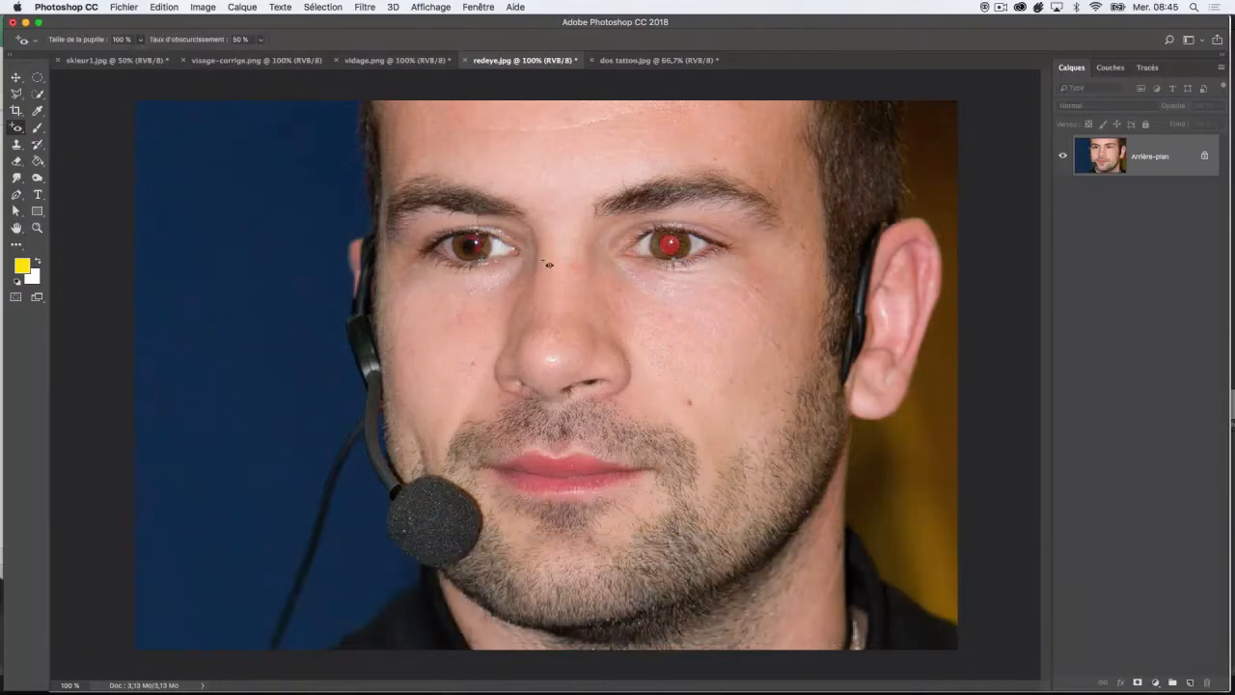
key("super+z")
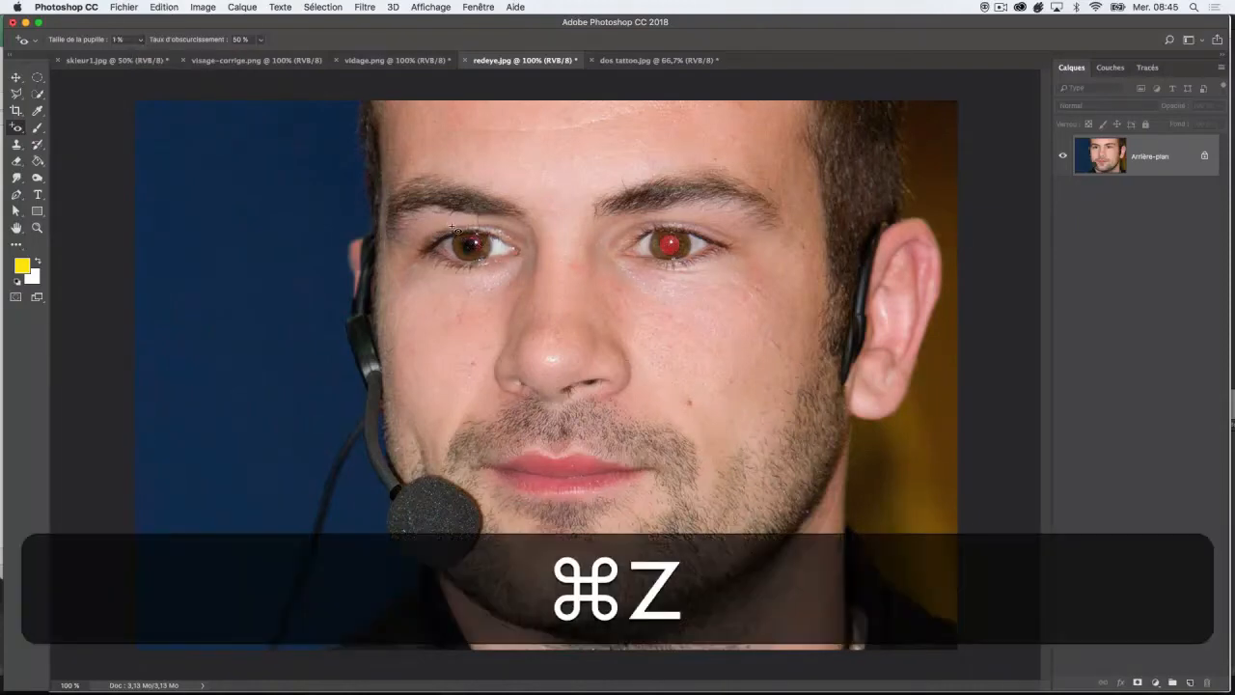
left_click_drag(644, 228, 711, 273)
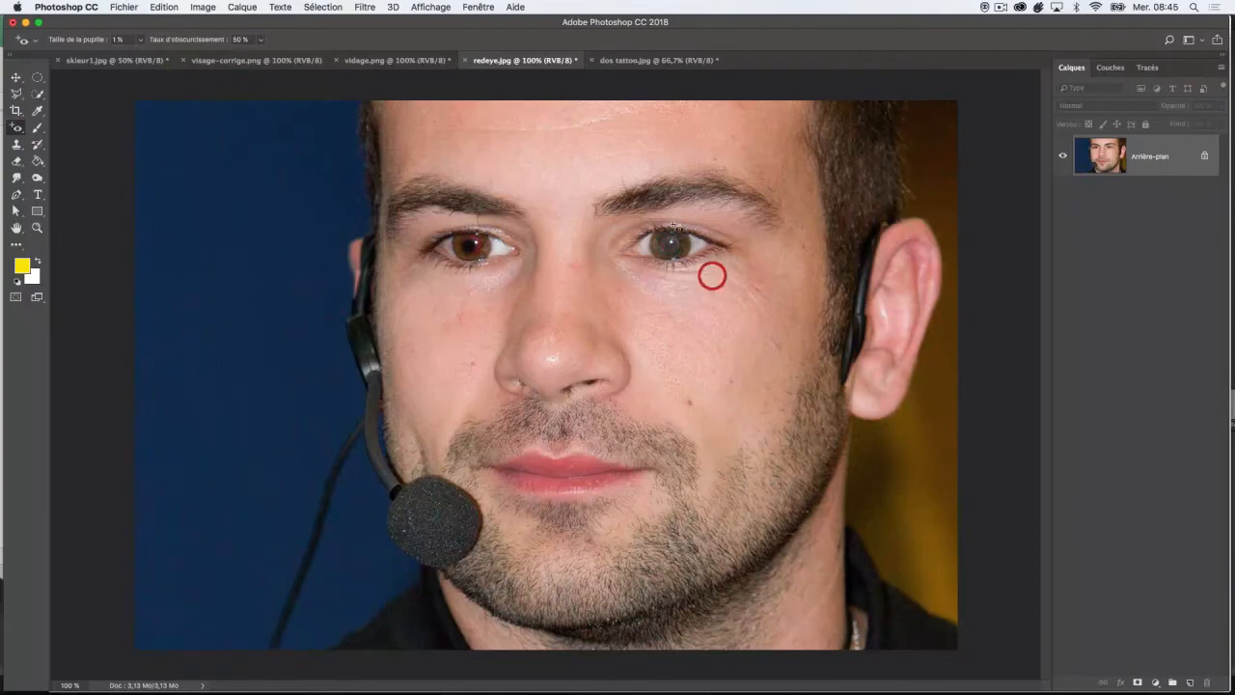
left_click(141, 43)
left_click_drag(212, 60, 215, 60)
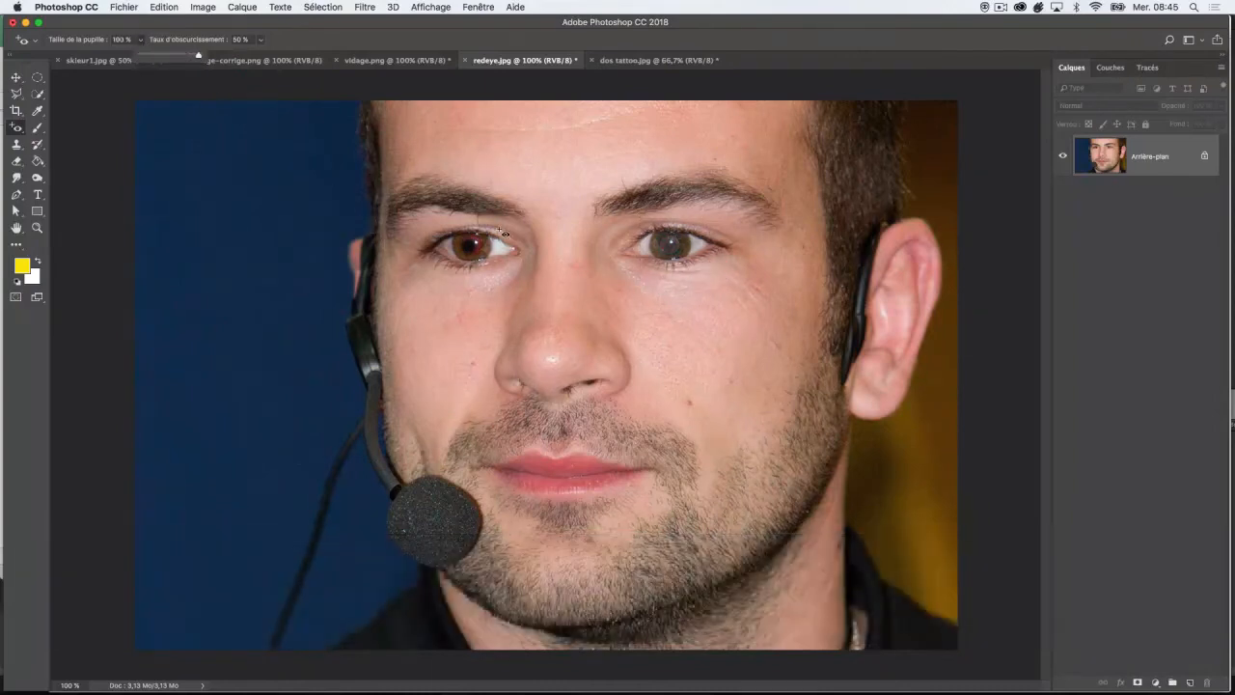
key("alt+super+z")
key("alt+super+z")
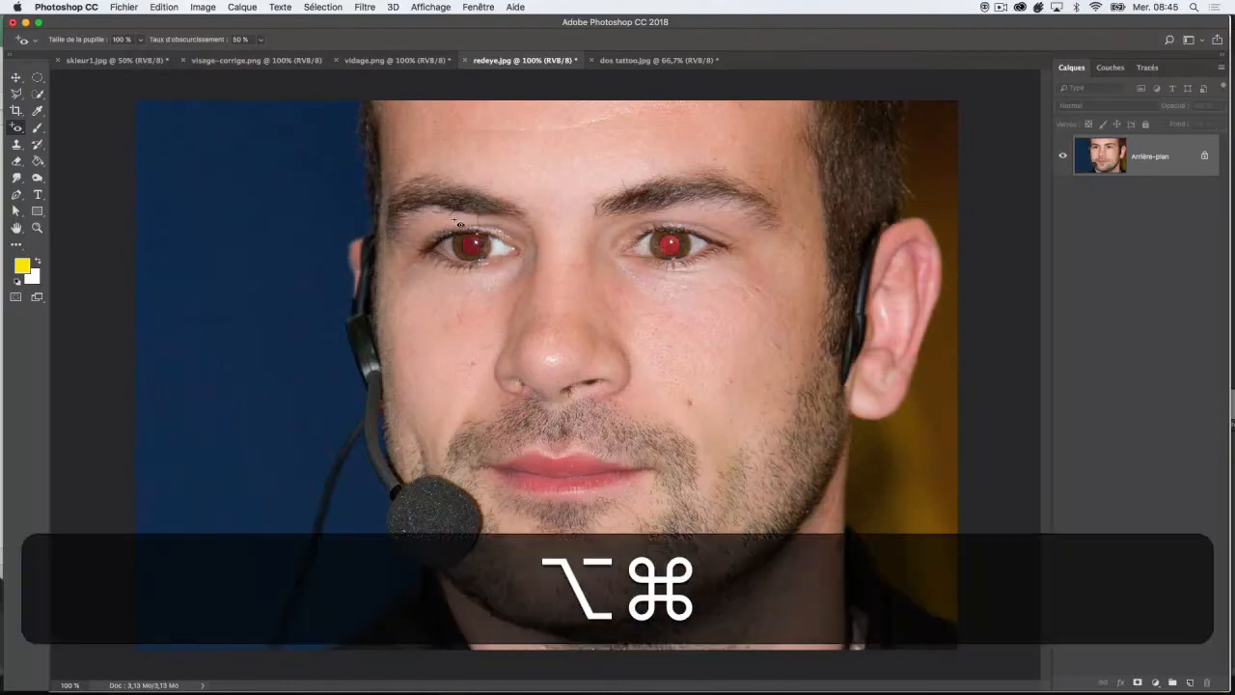
Correct the red pupils in both eyes at 100% pupil size and 50% darkening, and switch back to the Spot Healing Brush
left_click(469, 245)
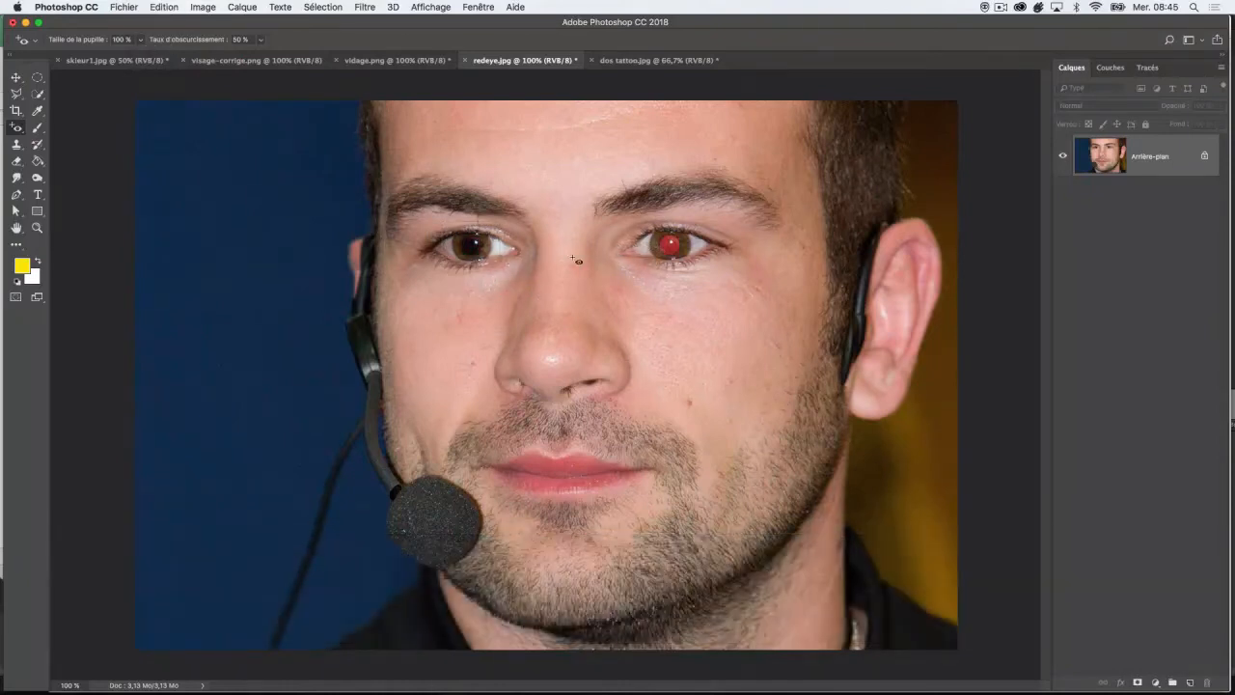
left_click(707, 277)
key("alt+z")
left_click(661, 368, "alt")
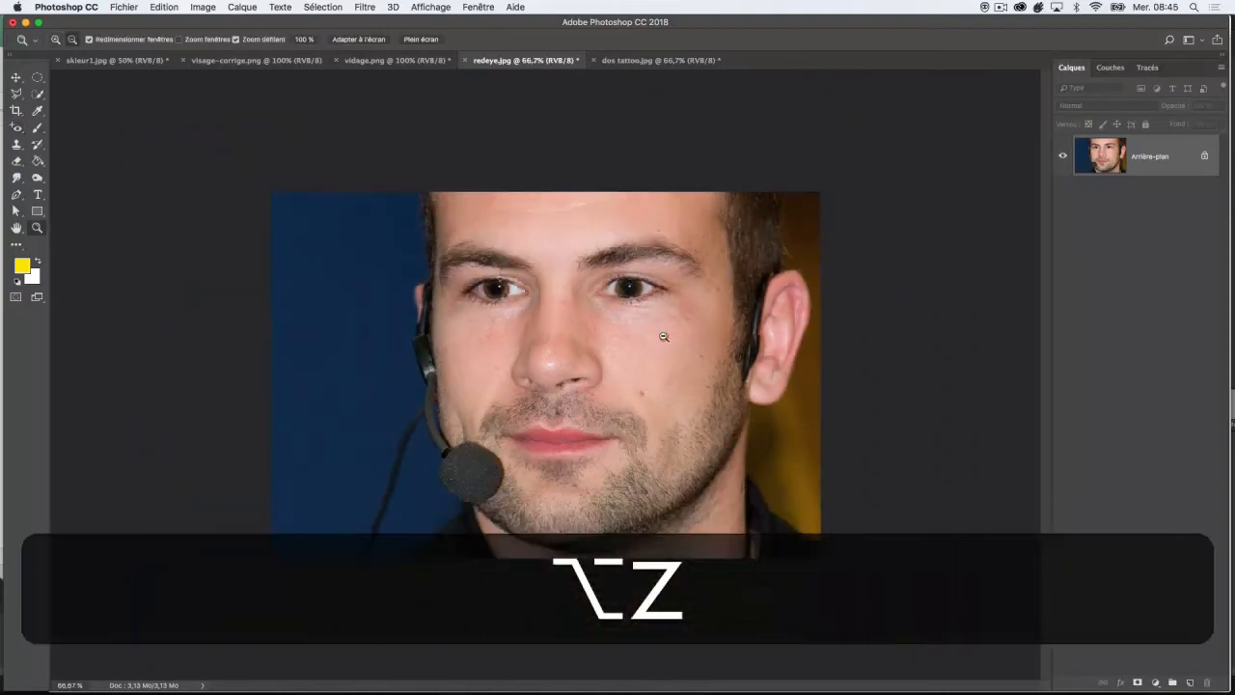
left_click(661, 369, "alt")
left_click(660, 369, "alt")
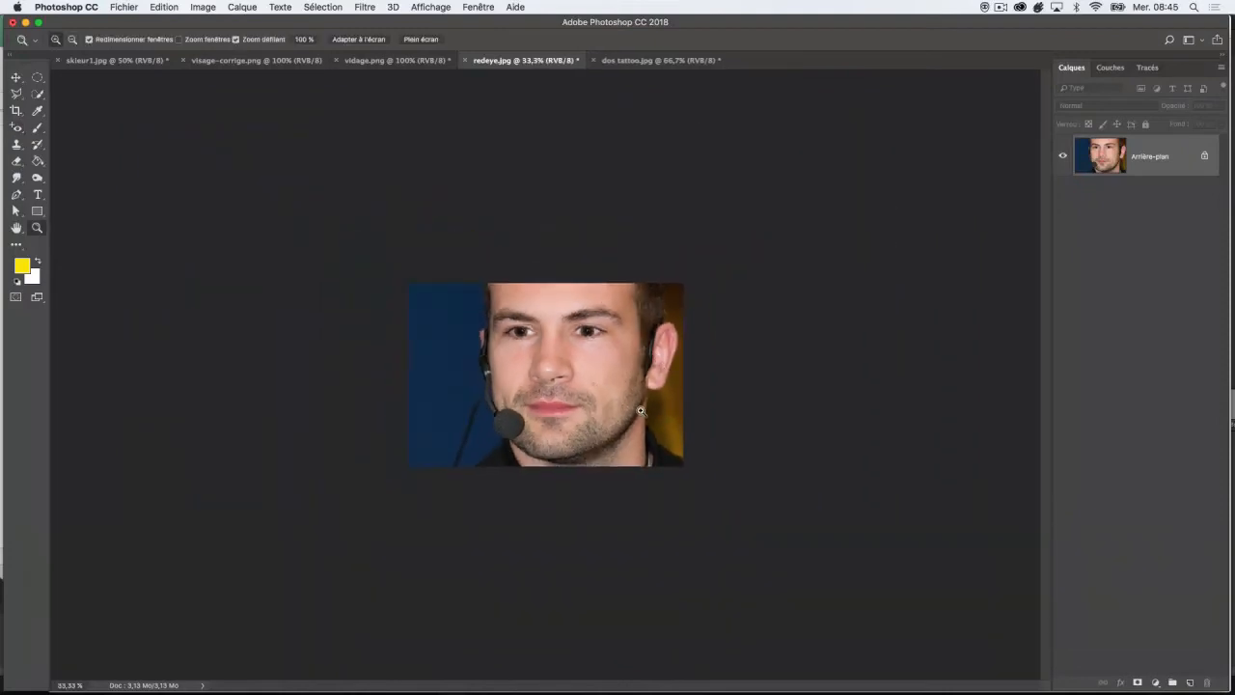
left_click(21, 128)
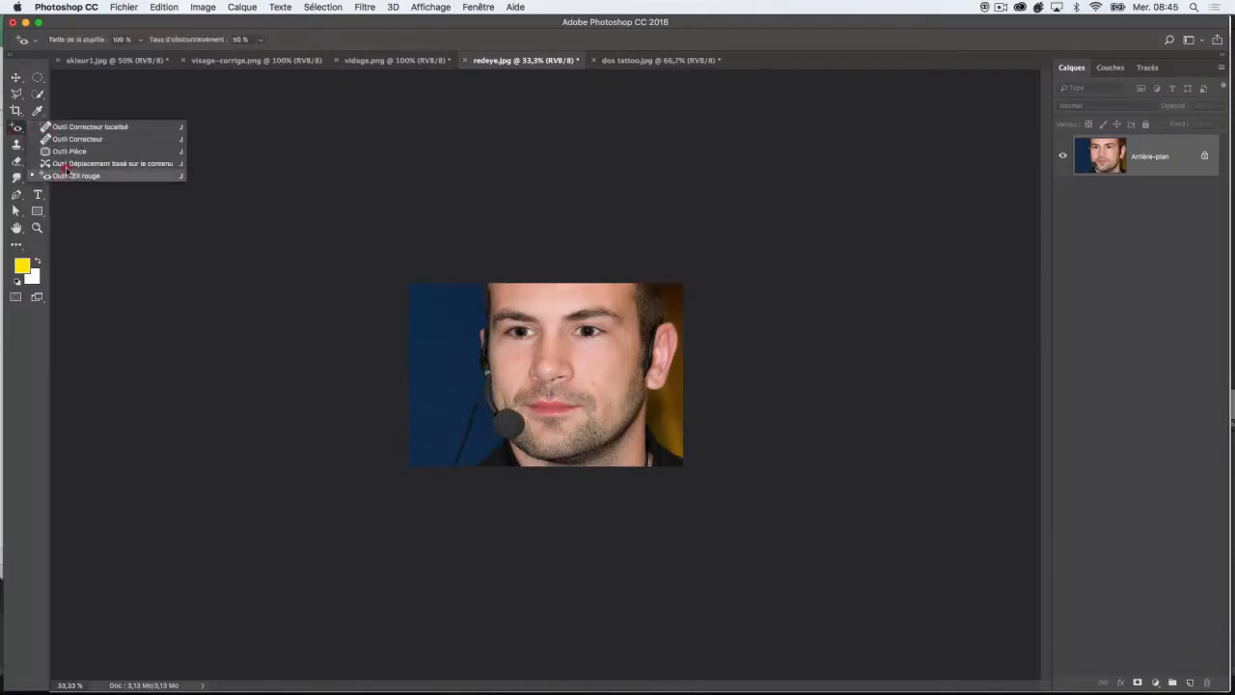
left_click(64, 126)
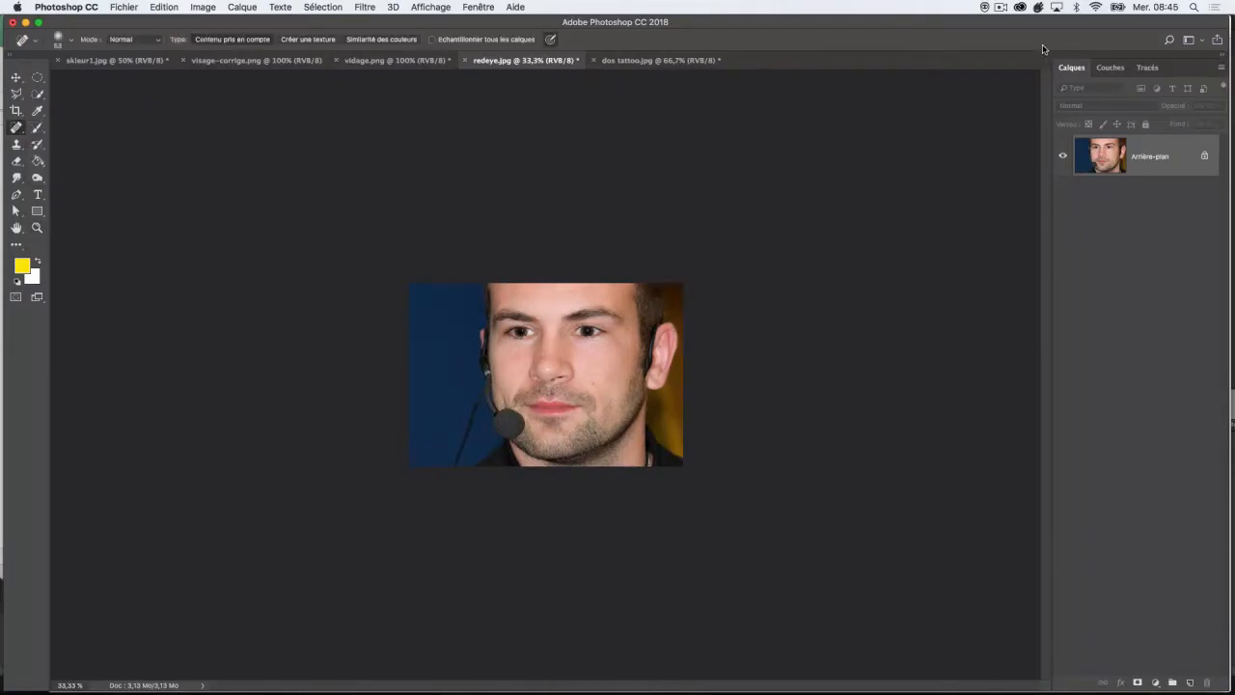
left_click(1002, 7)
left_click(1022, 35)
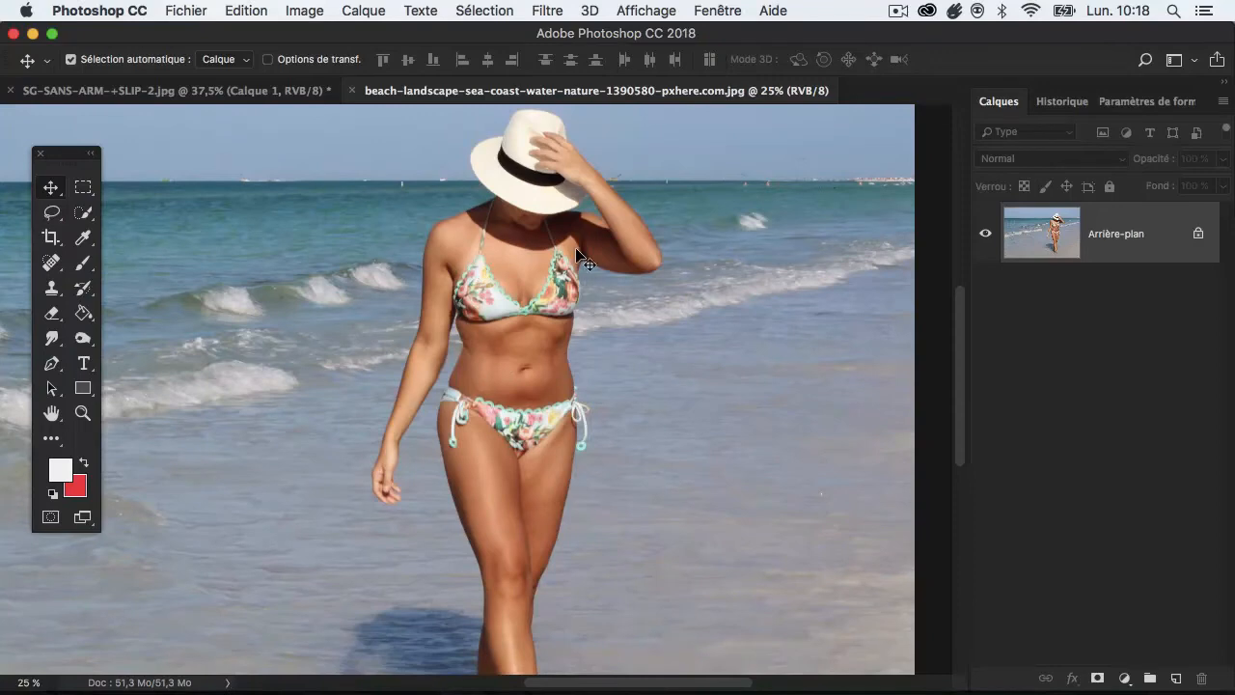
Open the beach photo in the Fluidité (Liquify) filter and enlarge the woman's torso to 50%
left_click(547, 10)
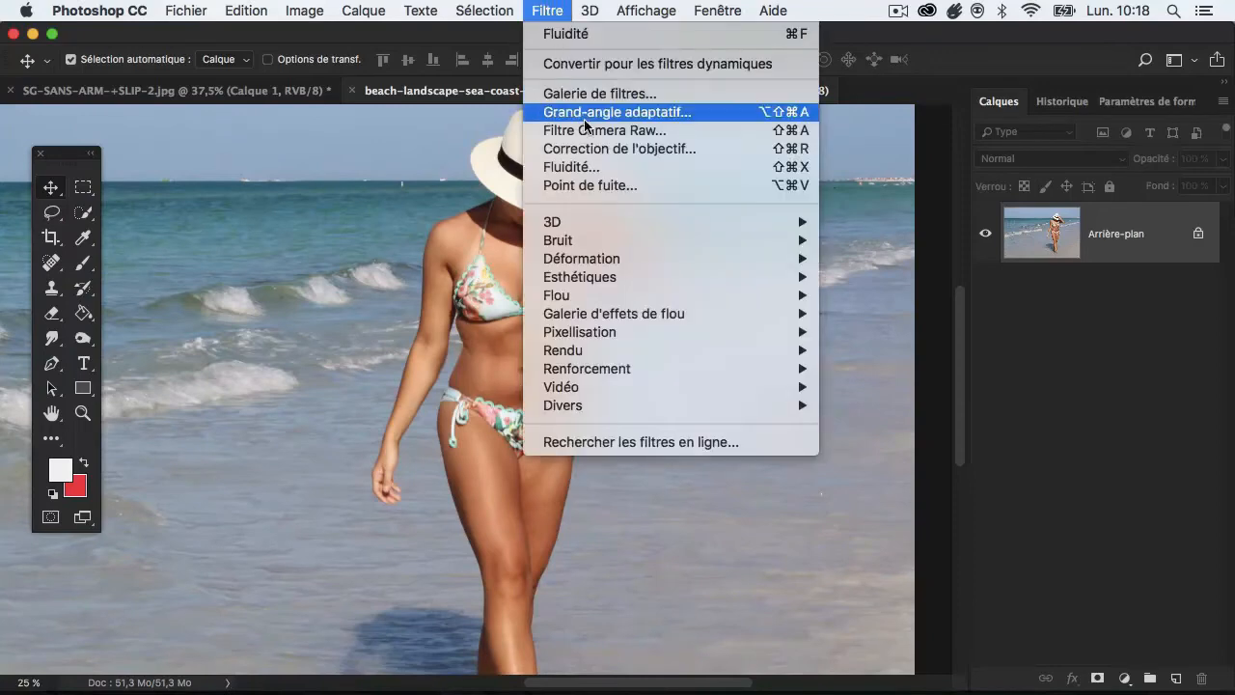
left_click(592, 172)
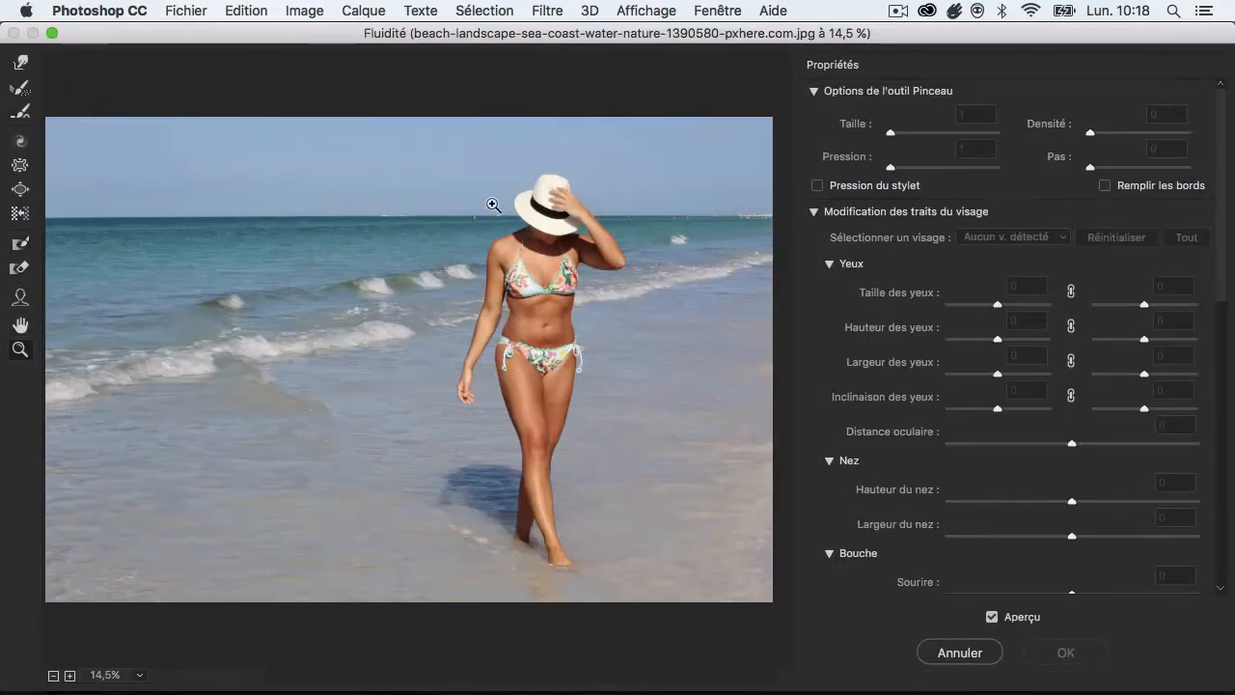
left_click(550, 331)
left_click(368, 333)
left_click(401, 370)
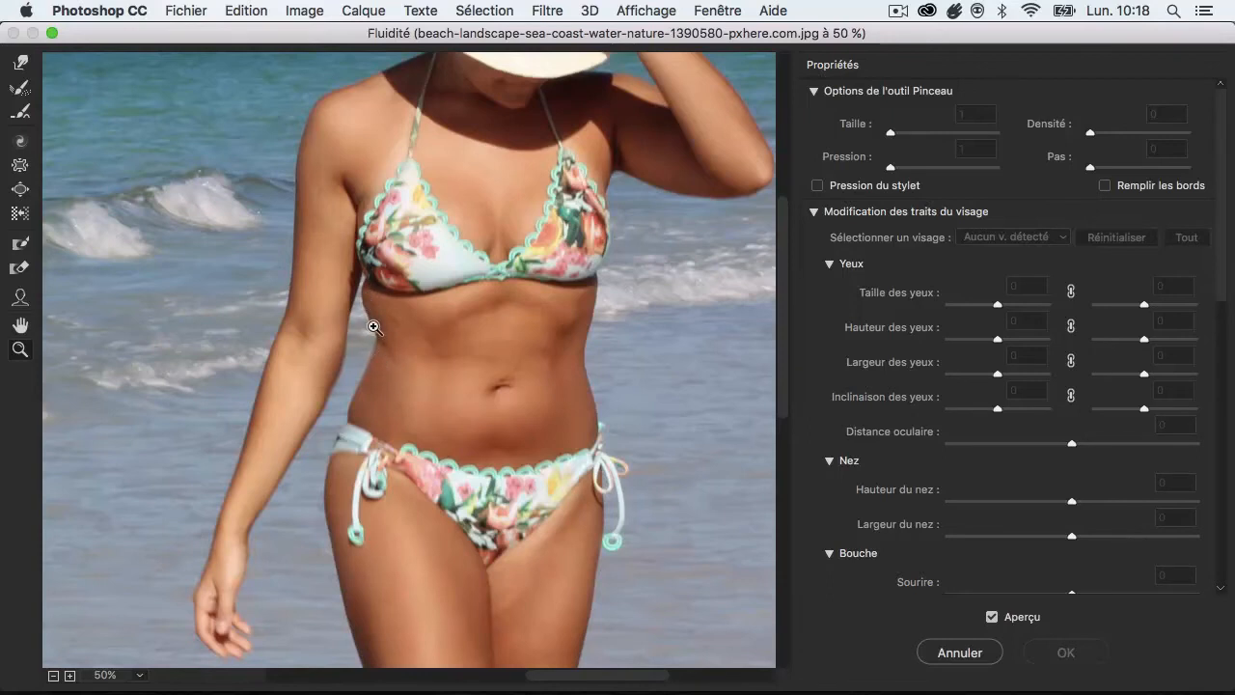
Choose the Forward Warp tool, resize its brush to 166, and undo the trial push at the woman's waist
left_click(21, 63)
left_click_drag(390, 299, 246, 301)
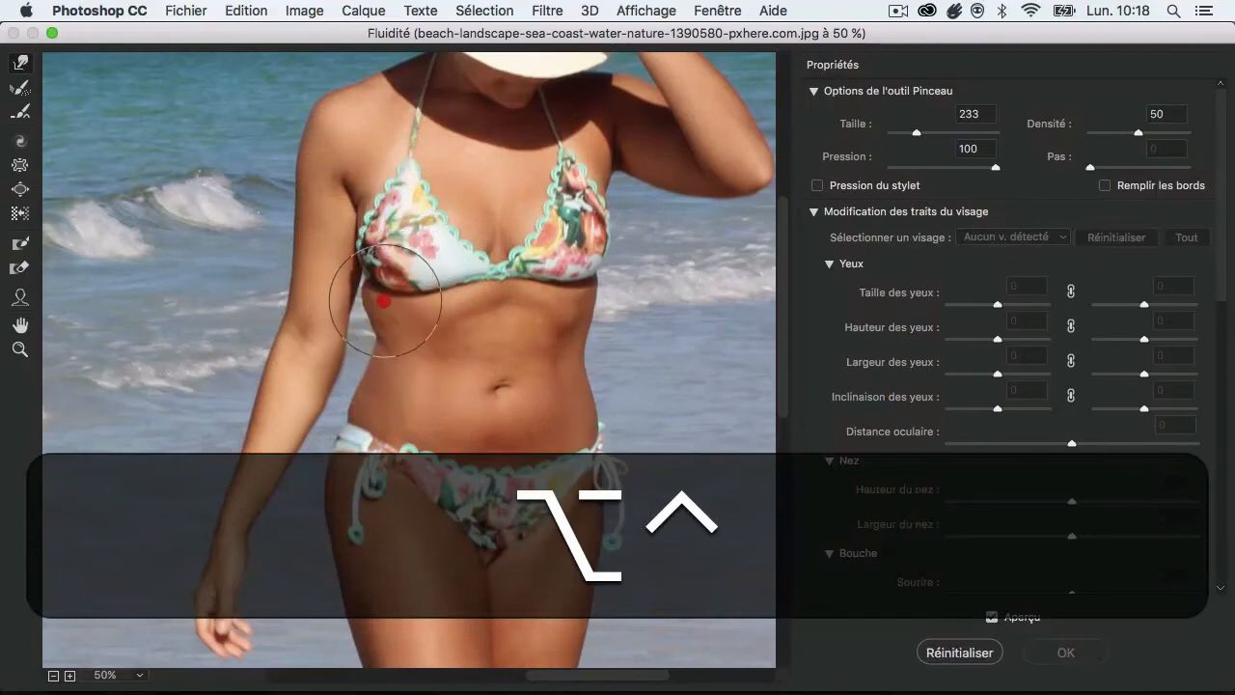
mouse_move(384, 301)
left_mouse_down()
mouse_move(359, 301)
mouse_move(386, 301)
left_mouse_up()
key("super+z")
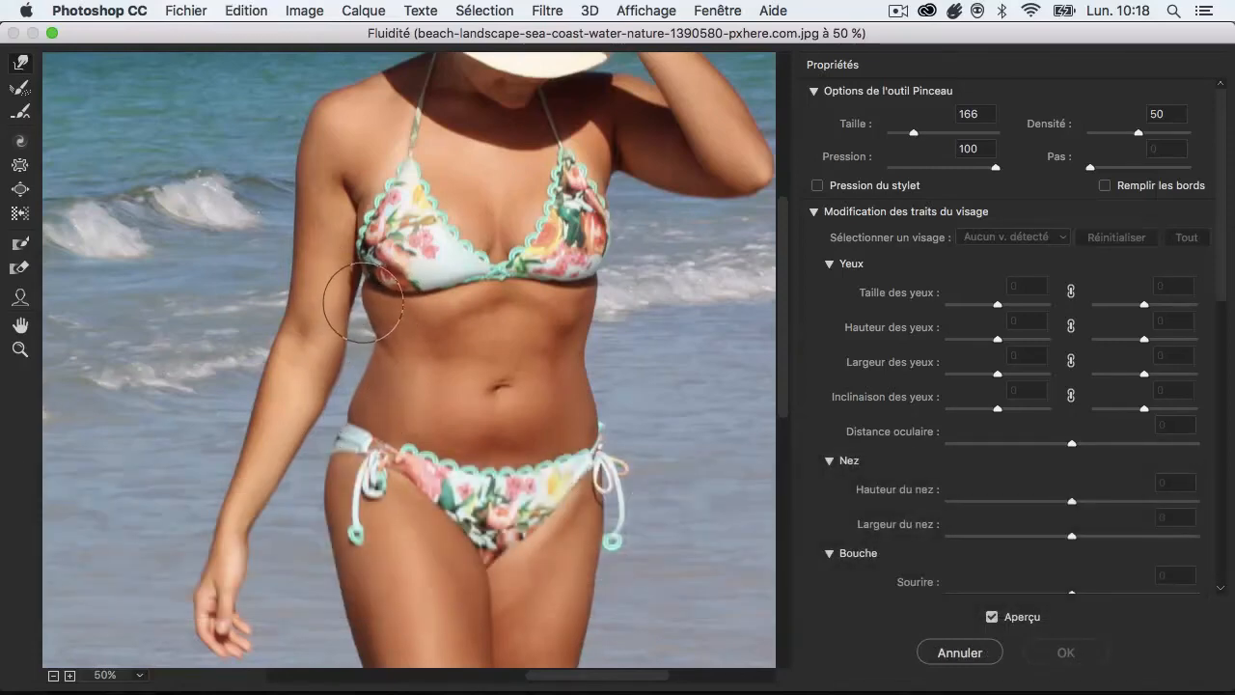
Try pushing the woman's side inward beside her lowered arm with Forward Warp, and undo the push
left_click_drag(363, 302, 377, 299)
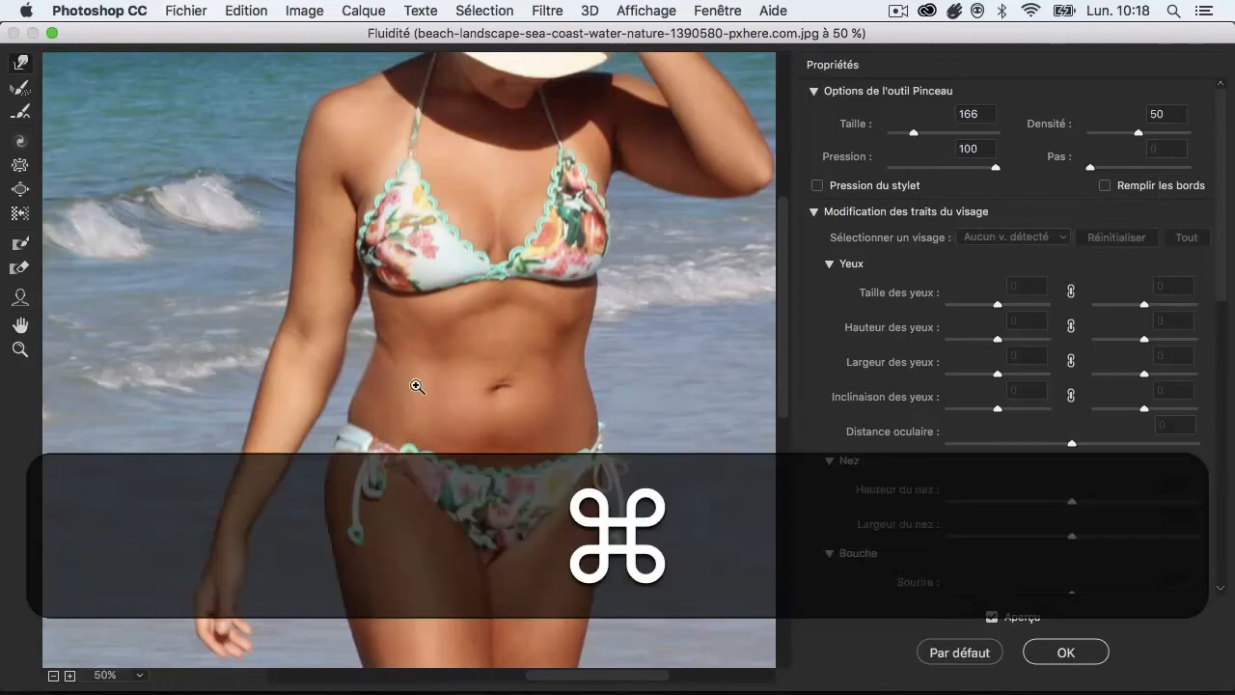
key("super+z")
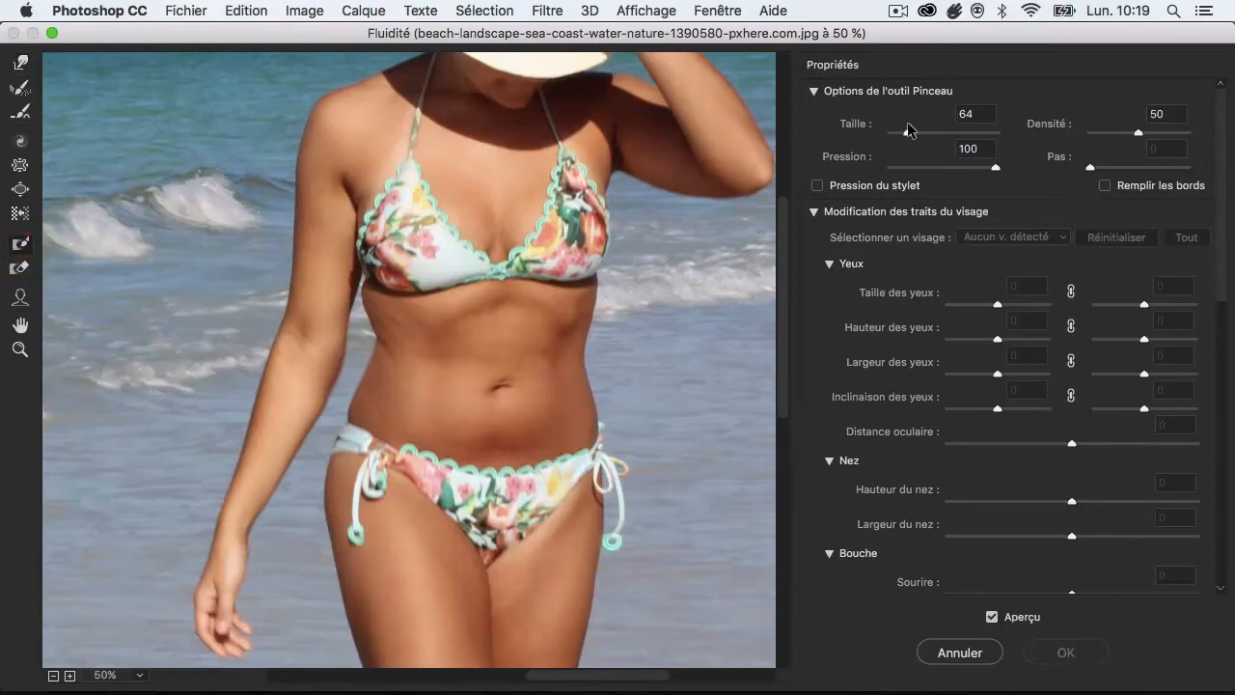
Collapse the facial-feature and display option groups and expand the mask options
left_click(817, 211)
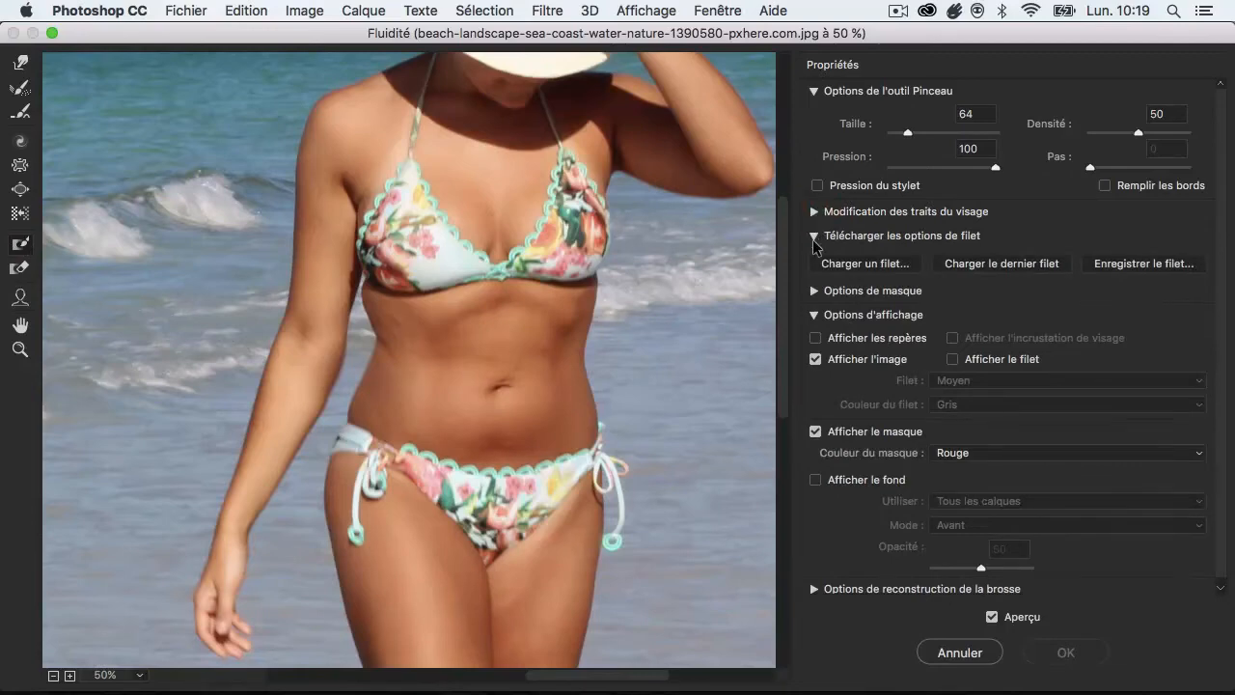
left_click(814, 291)
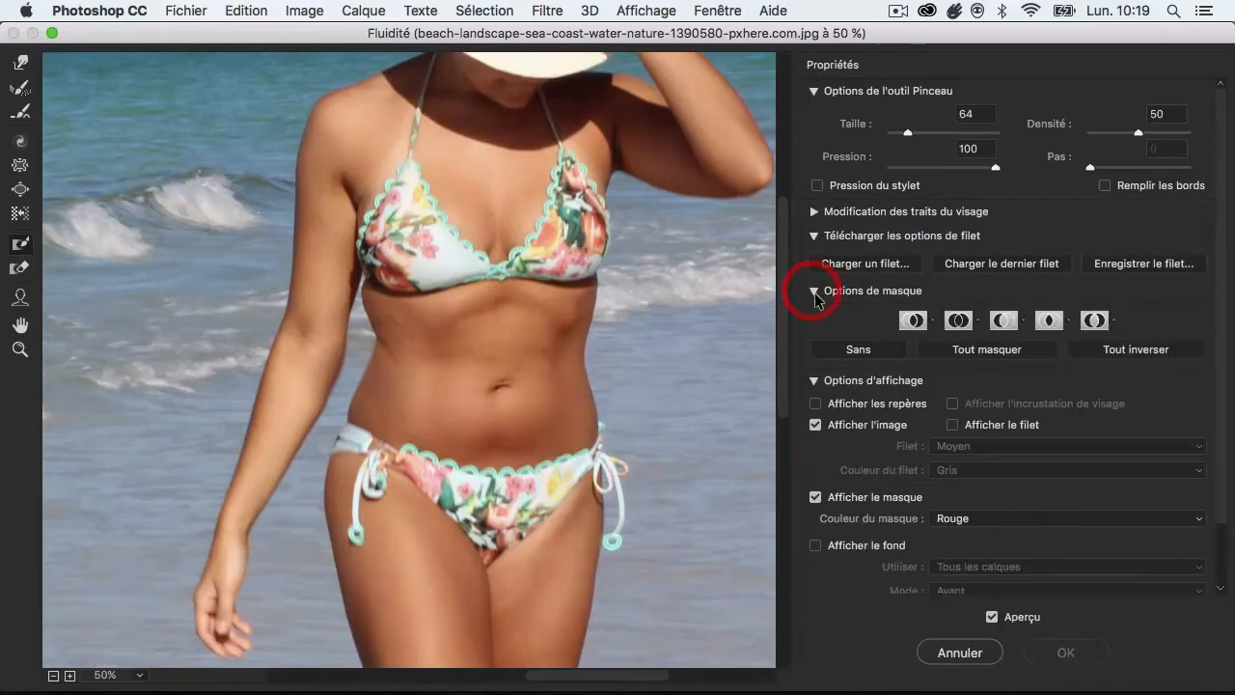
left_click(814, 382)
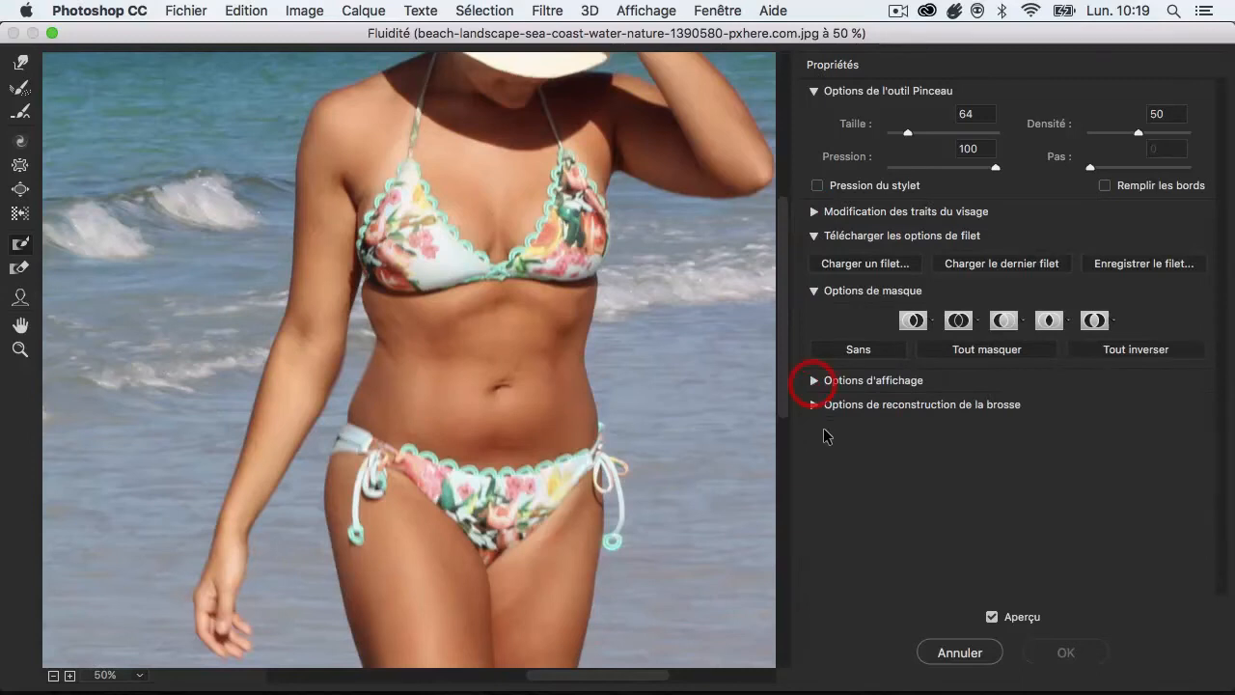
left_click(930, 322)
left_click(929, 325)
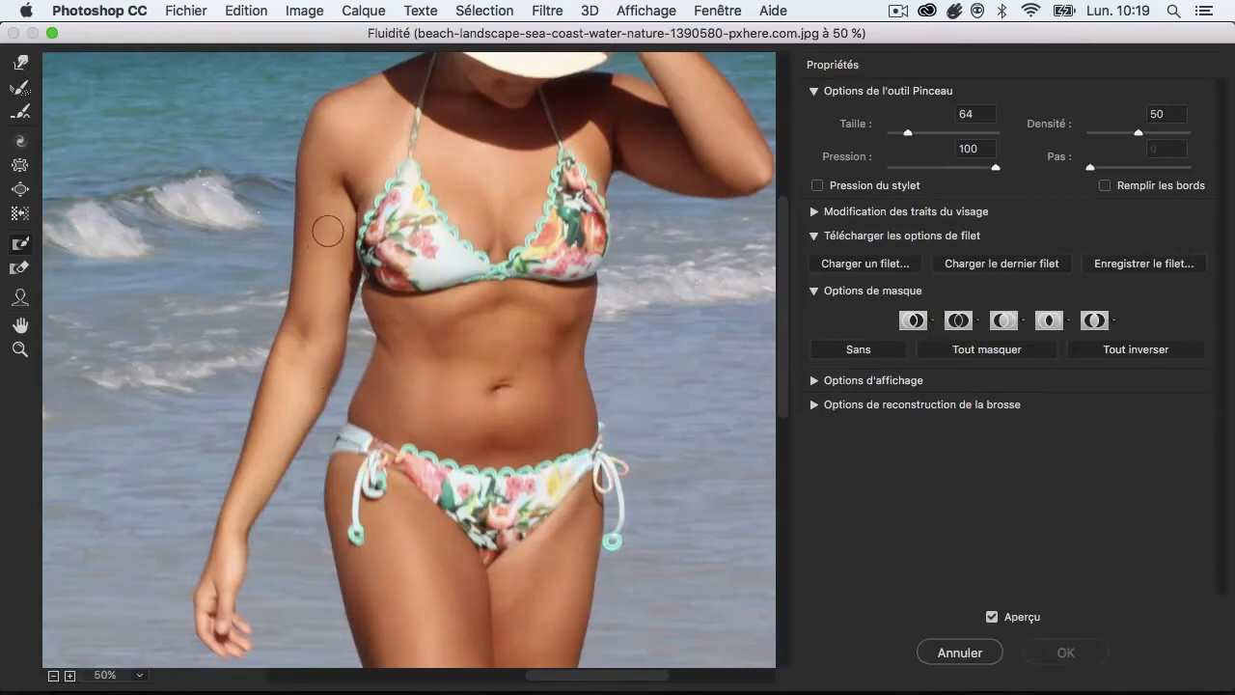
Paint a freeze mask over the woman's lowered arm and along its edges with the brush at size 64
mouse_move(329, 260)
left_mouse_down()
mouse_move(258, 454)
mouse_move(273, 466)
left_mouse_up()
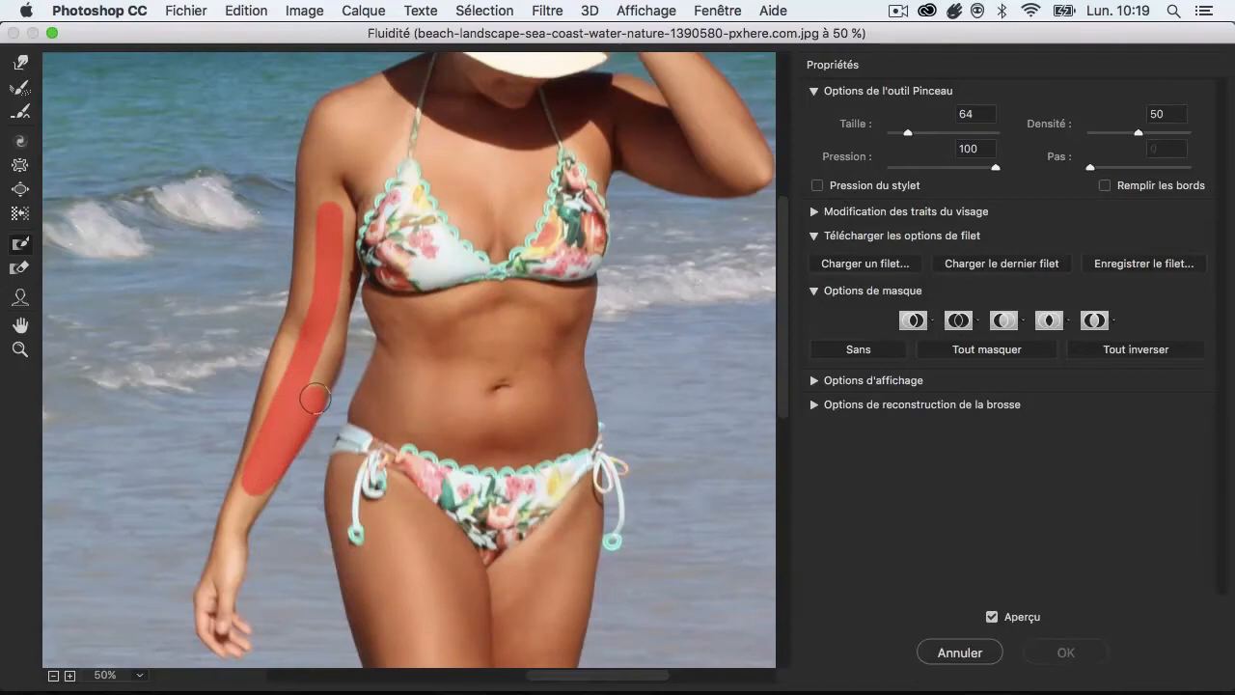
key("z")
left_click(347, 362)
left_click(427, 381)
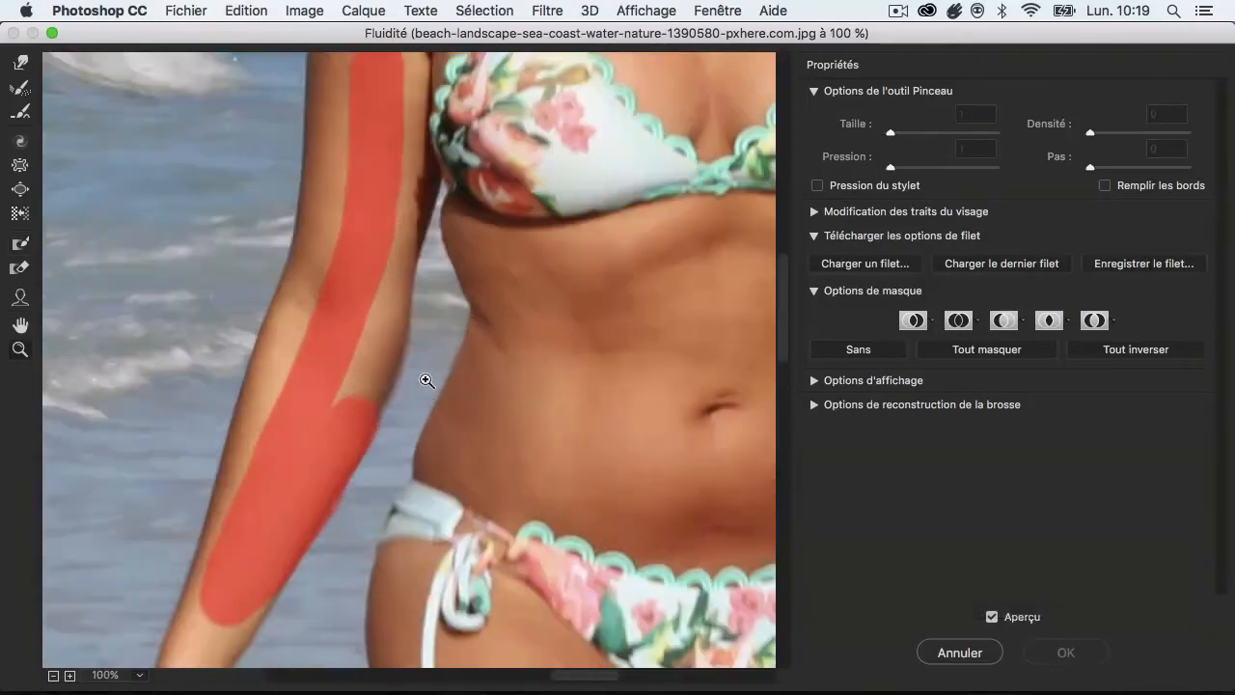
left_click(32, 243)
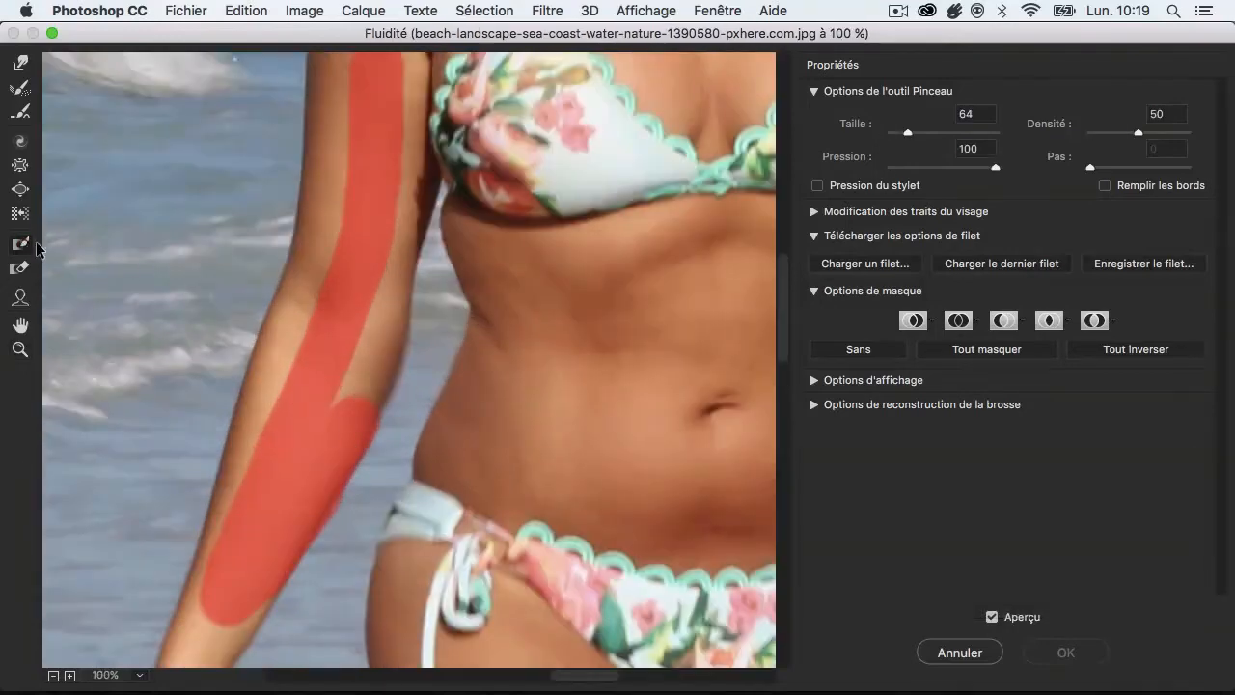
mouse_move(337, 474)
left_mouse_down()
mouse_move(395, 354)
mouse_move(393, 258)
mouse_move(410, 165)
mouse_move(344, 403)
mouse_move(324, 402)
mouse_move(254, 515)
mouse_move(217, 493)
mouse_move(258, 381)
mouse_move(297, 329)
mouse_move(317, 265)
mouse_move(294, 262)
mouse_move(276, 286)
mouse_move(327, 143)
mouse_move(358, 105)
mouse_move(408, 120)
mouse_move(353, 185)
mouse_move(287, 446)
mouse_move(223, 587)
mouse_move(201, 593)
mouse_move(208, 536)
mouse_move(225, 601)
mouse_move(281, 608)
mouse_move(244, 571)
mouse_move(292, 476)
mouse_move(255, 597)
mouse_move(293, 549)
mouse_move(288, 570)
mouse_move(336, 445)
left_mouse_up()
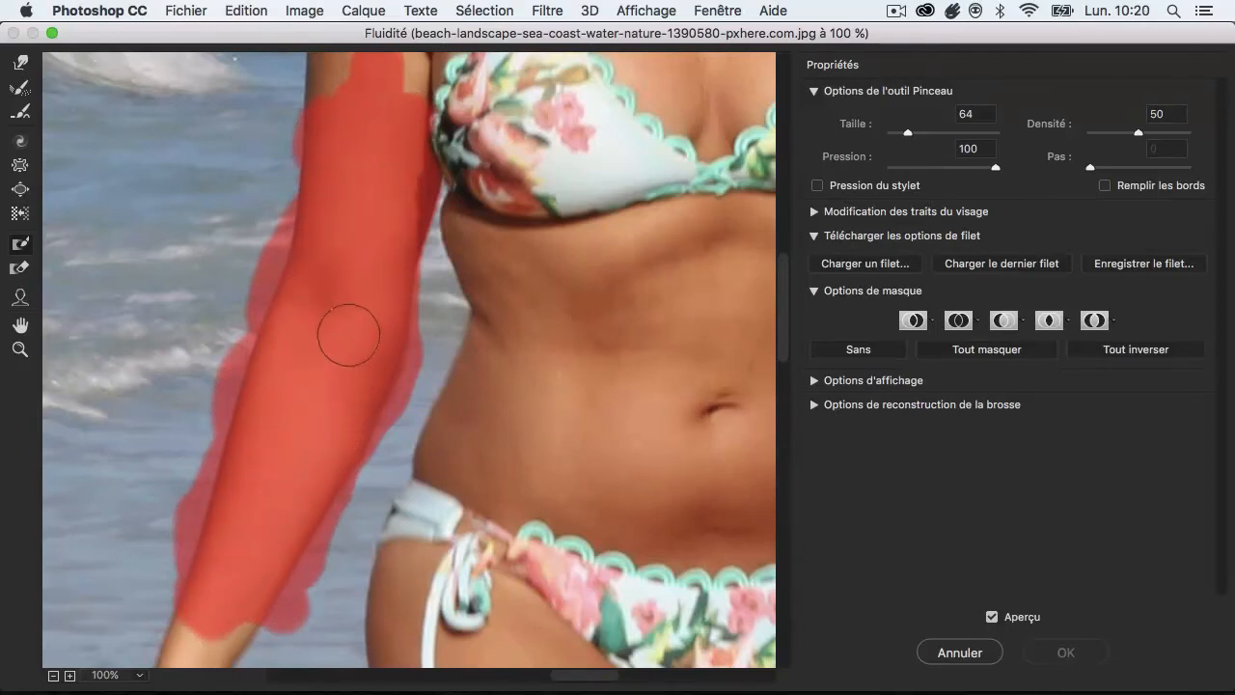
Try thawing the mask overflow beside the forearm with a size 100 brush, and undo it
left_click(17, 270)
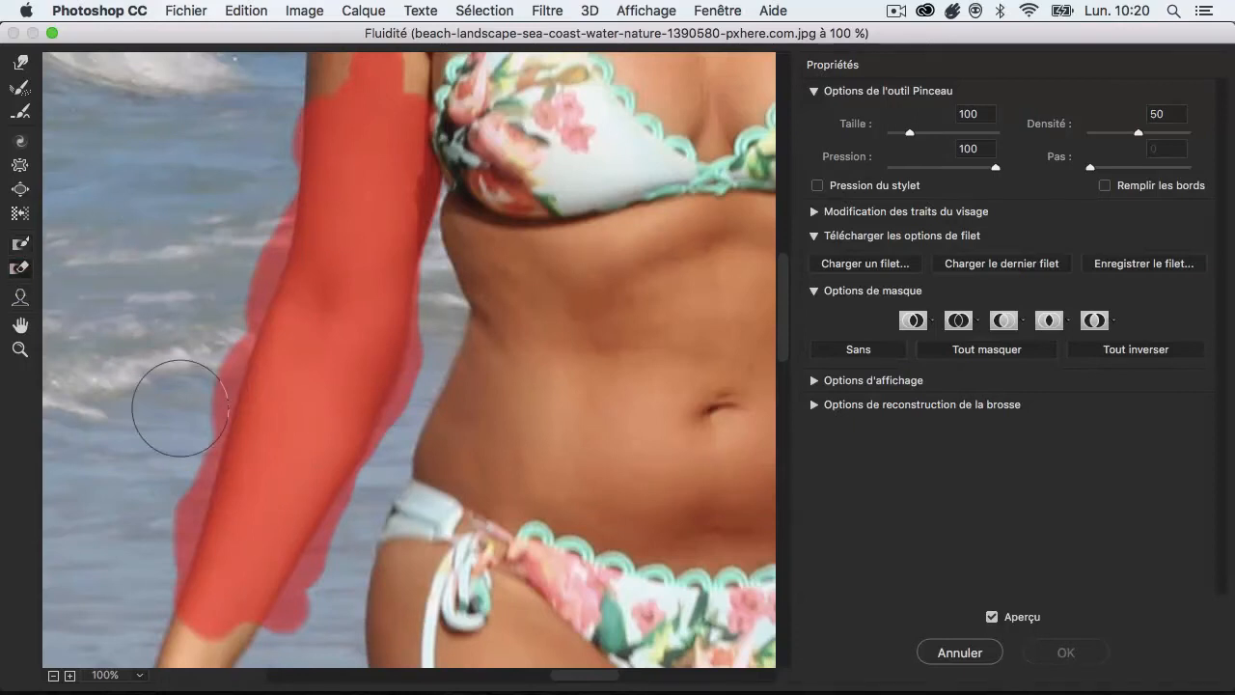
mouse_move(205, 383)
left_mouse_down()
mouse_move(212, 366)
mouse_move(156, 517)
left_mouse_up()
key("super+z")
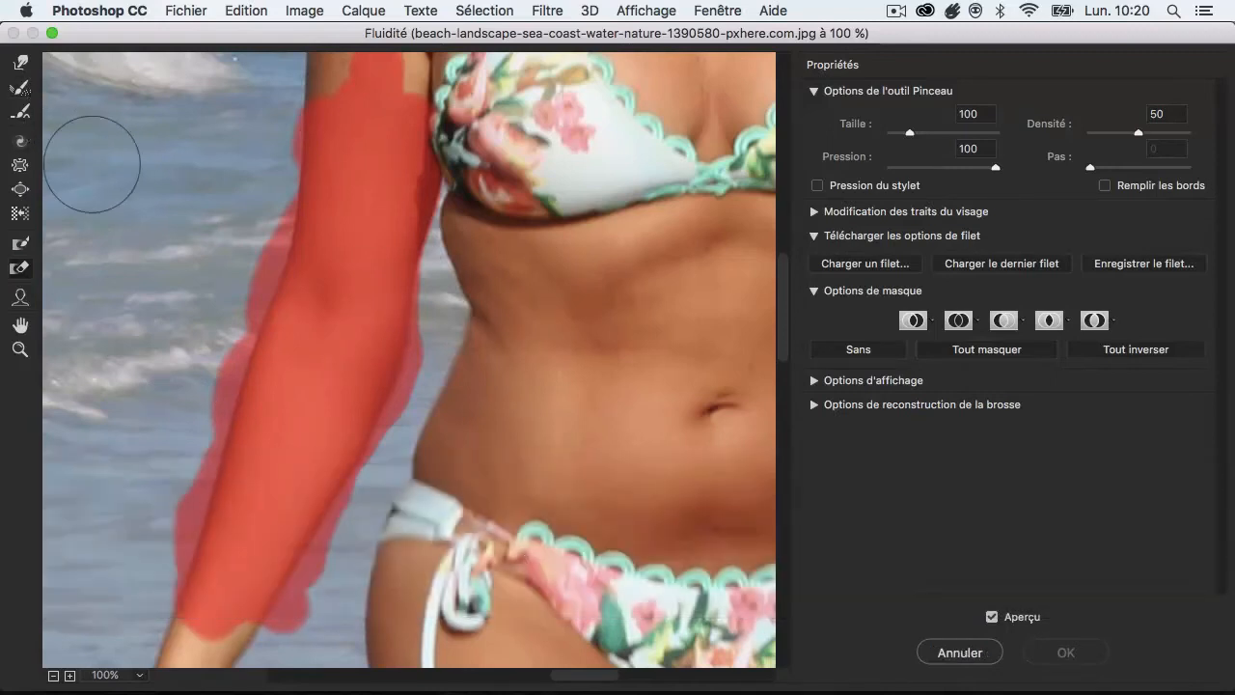
Extend the freeze mask along the outer edge of the upper arm
left_click_drag(335, 110, 293, 210)
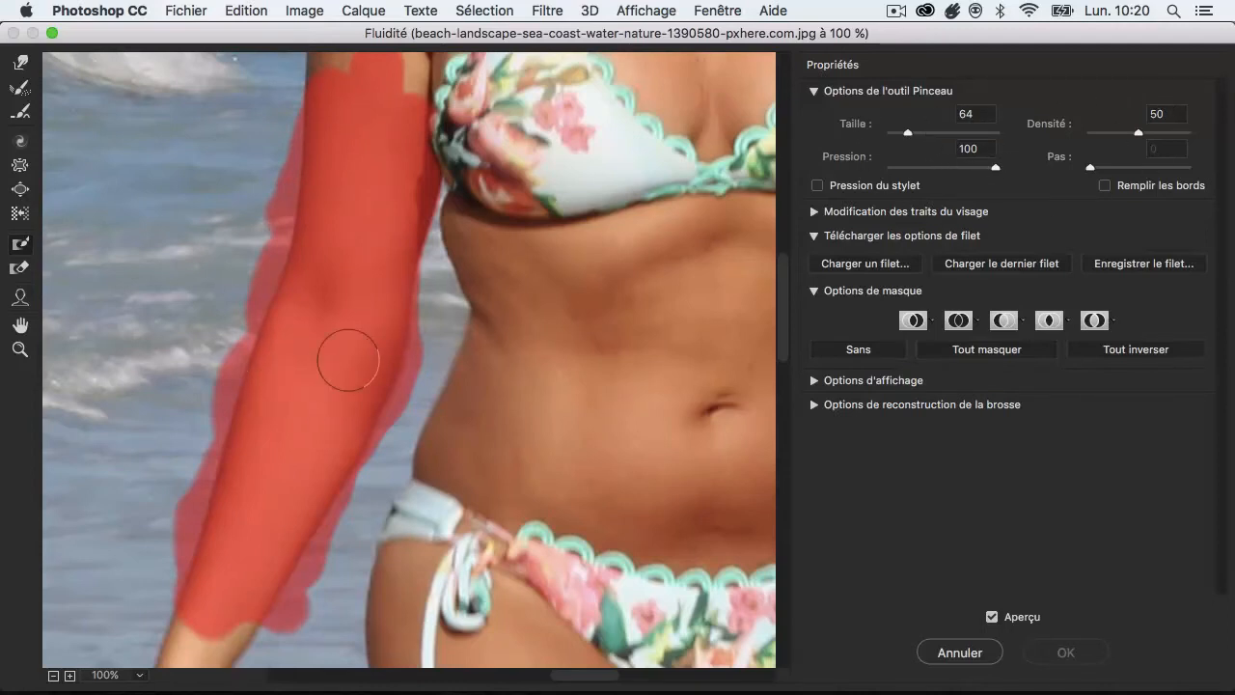
Try pushing the side of the torso inward next to the masked arm with Forward Warp, and undo the pushes
key("space")
left_click_drag(399, 345, 259, 350)
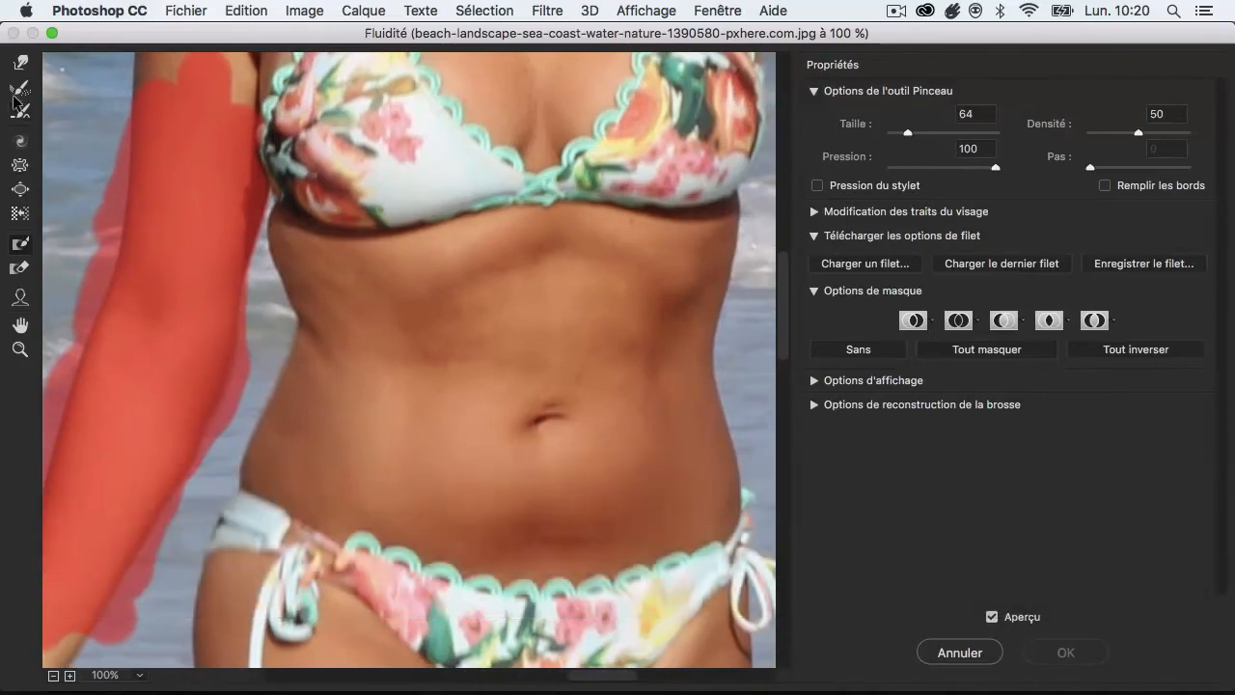
left_click(20, 65)
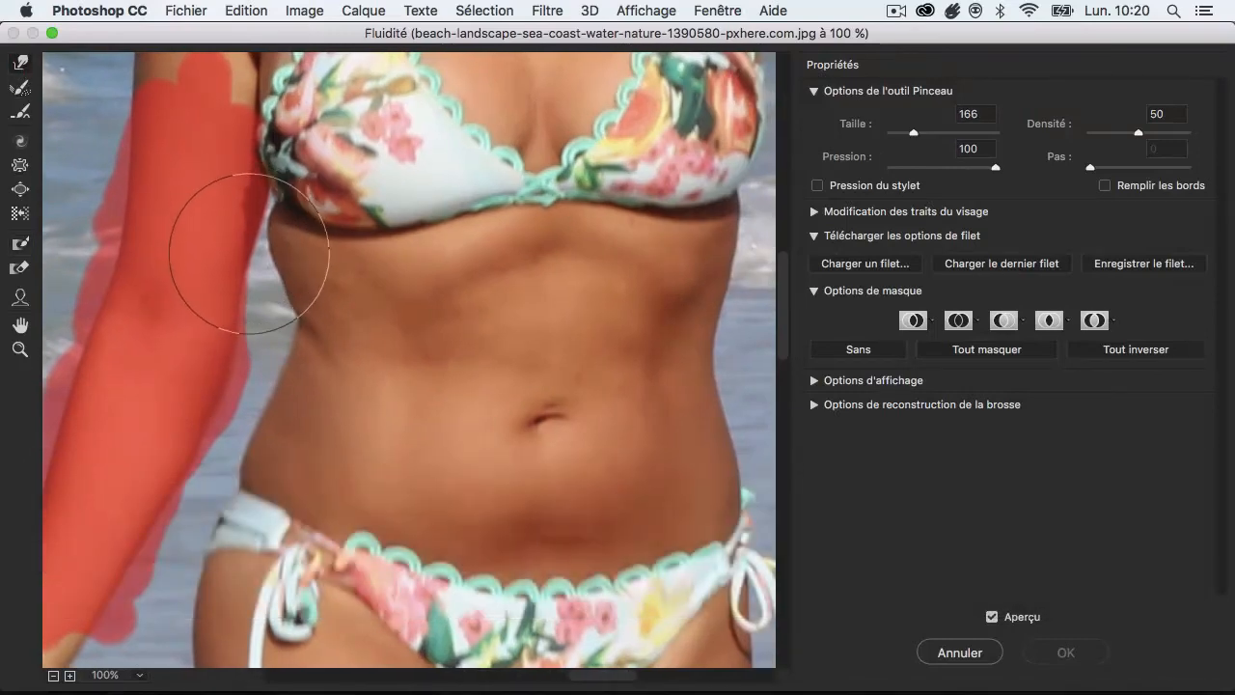
mouse_move(266, 242)
left_mouse_down()
mouse_move(305, 245)
mouse_move(278, 241)
mouse_move(297, 242)
mouse_move(269, 212)
mouse_move(292, 229)
mouse_move(291, 270)
mouse_move(263, 238)
mouse_move(304, 245)
mouse_move(248, 266)
mouse_move(326, 258)
mouse_move(262, 303)
mouse_move(281, 319)
mouse_move(343, 318)
mouse_move(312, 336)
left_mouse_up()
key("super+z")
key("super+alt+z")
key("super+alt+z")
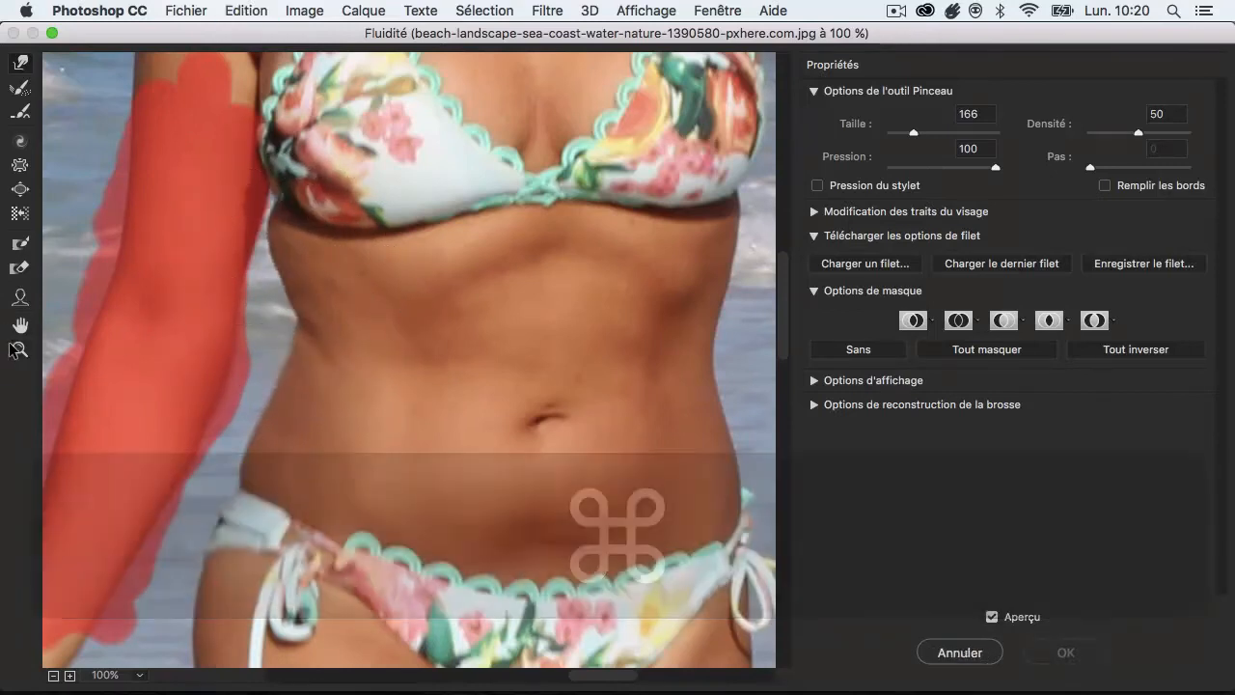
Extend the freeze mask along the arm's inner edge beside the bikini top with the brush reduced to size 11
key("z")
left_click(279, 244)
left_click(425, 326)
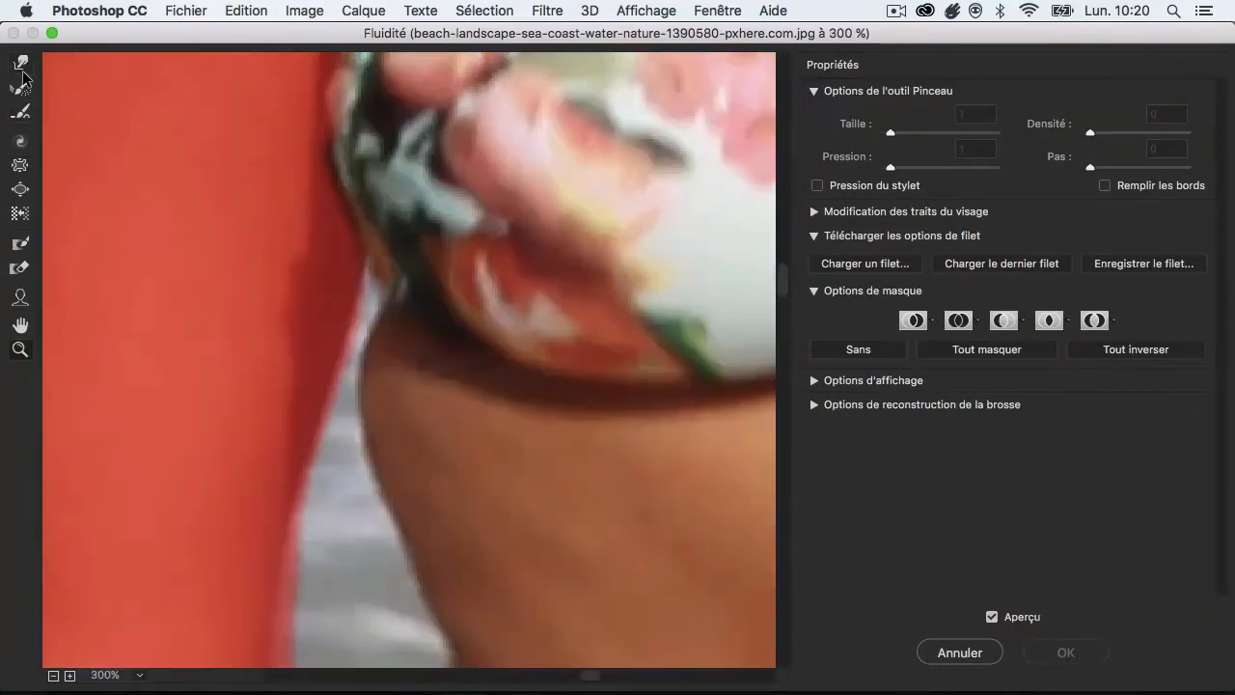
left_click(20, 243)
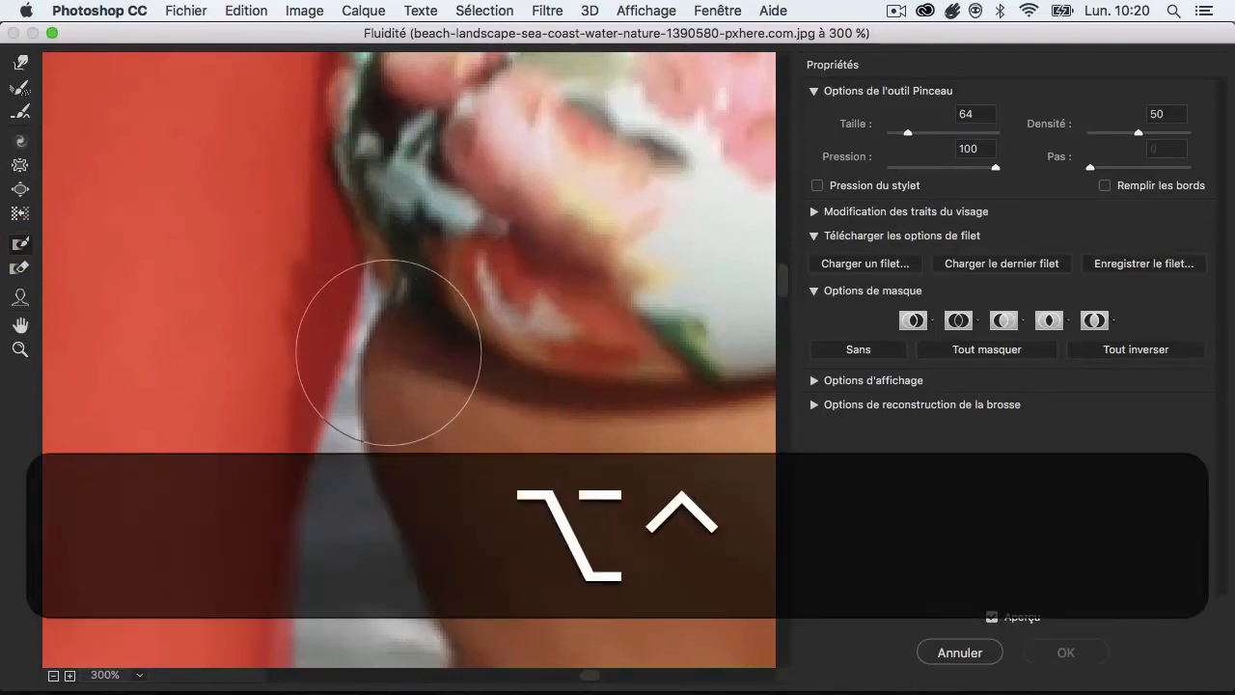
left_click_drag(405, 354, 247, 355)
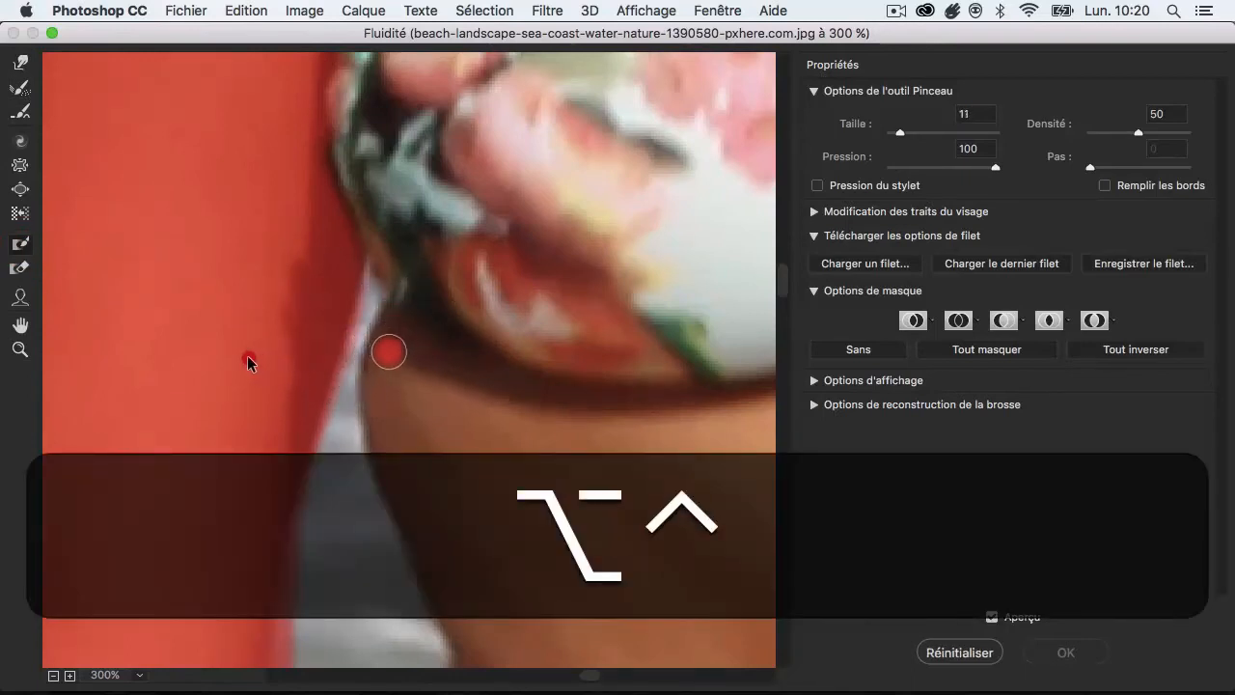
left_click(361, 273)
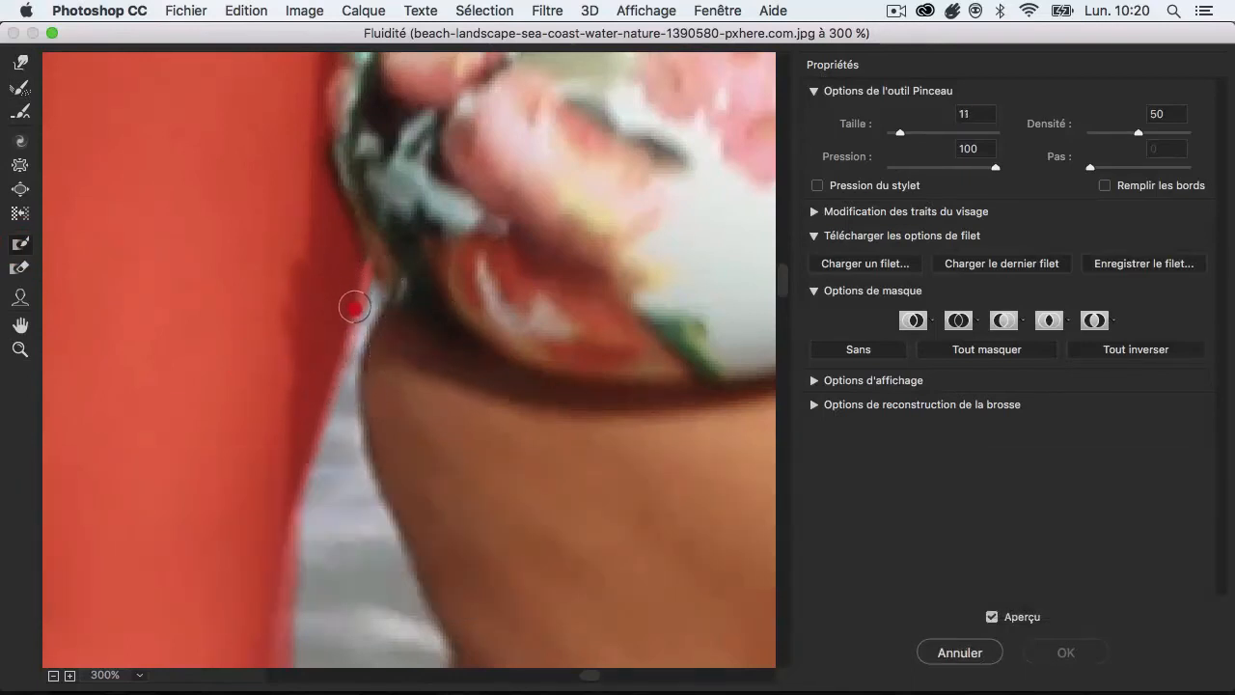
mouse_move(341, 350)
left_mouse_down()
mouse_move(291, 549)
mouse_move(301, 481)
mouse_move(314, 515)
left_mouse_up()
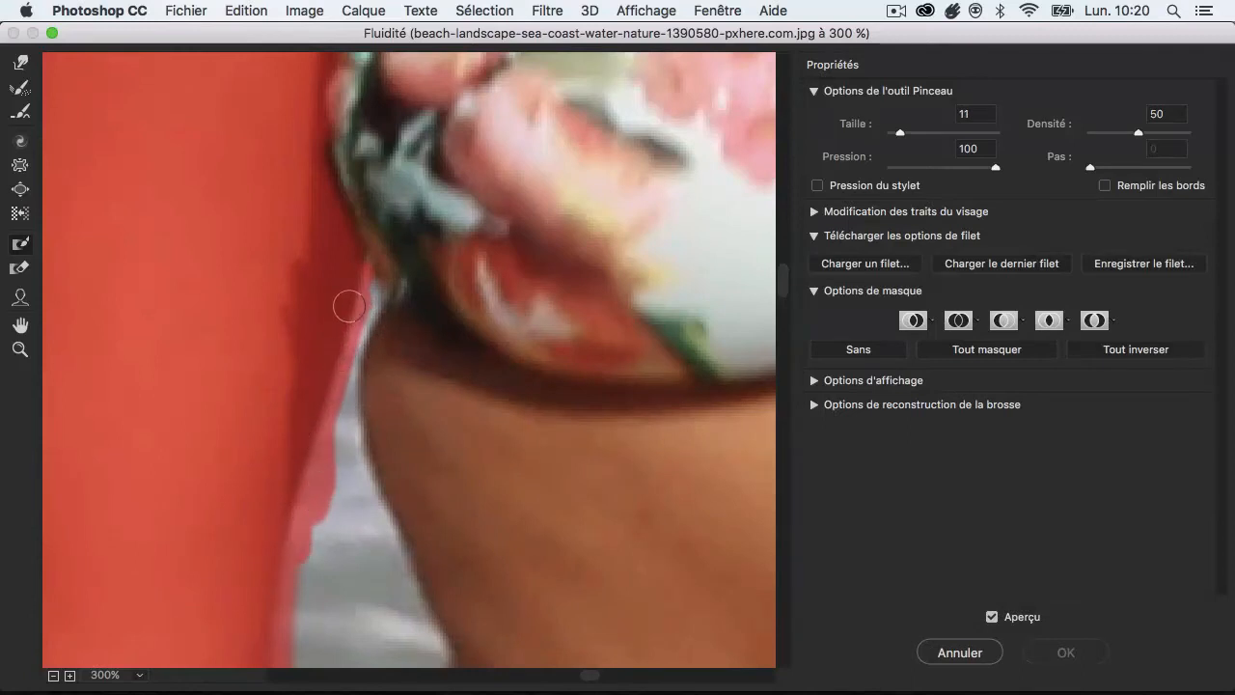
Push the torso's side inward just below the bikini top with Forward Warp, and undo the stray push over the masked arm
key("z")
left_click(441, 386, "alt")
left_click(450, 403, "alt")
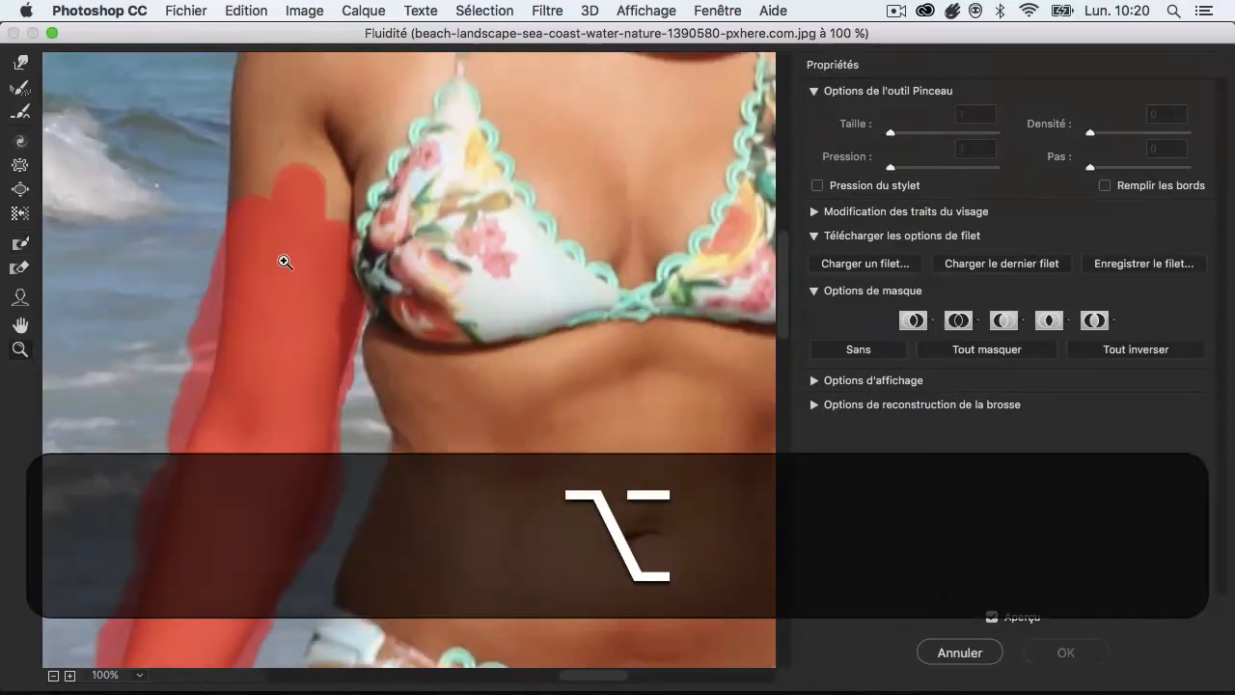
left_click(19, 62)
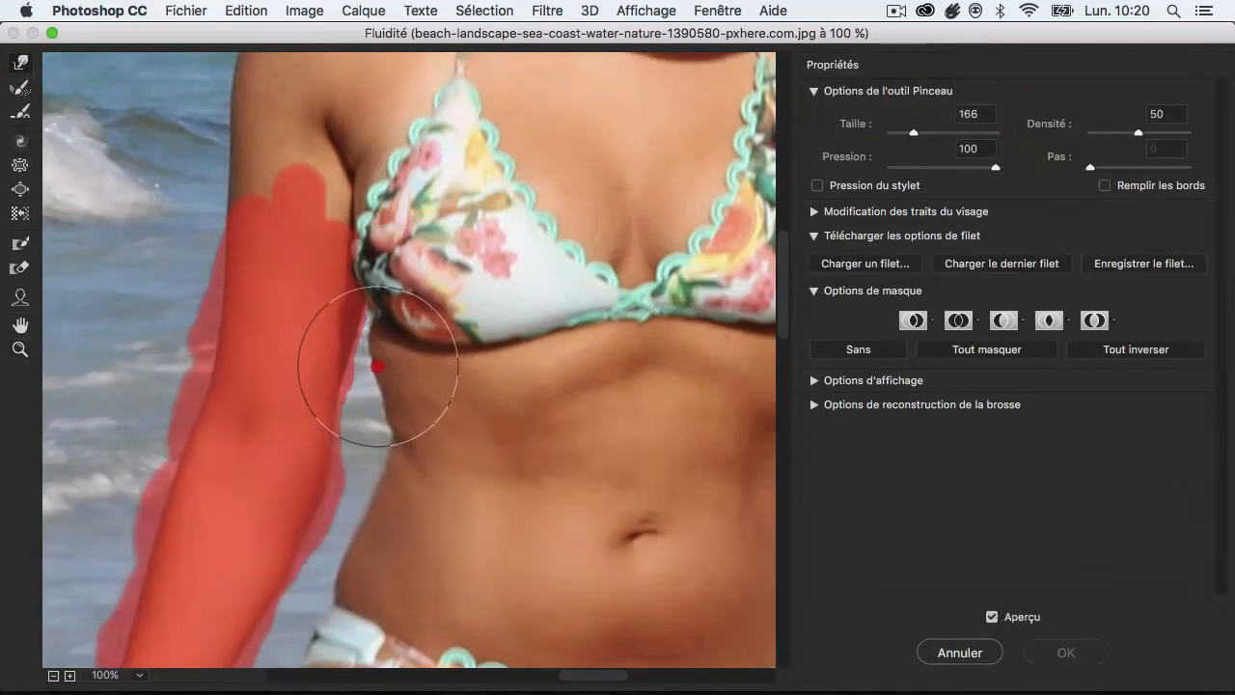
mouse_move(366, 363)
left_mouse_down()
mouse_move(387, 424)
mouse_move(369, 343)
left_mouse_up()
mouse_move(247, 340)
left_mouse_down()
mouse_move(203, 357)
mouse_move(240, 358)
mouse_move(237, 338)
mouse_move(148, 341)
mouse_move(231, 300)
mouse_move(132, 317)
mouse_move(226, 358)
left_mouse_up()
key("alt+super+z")
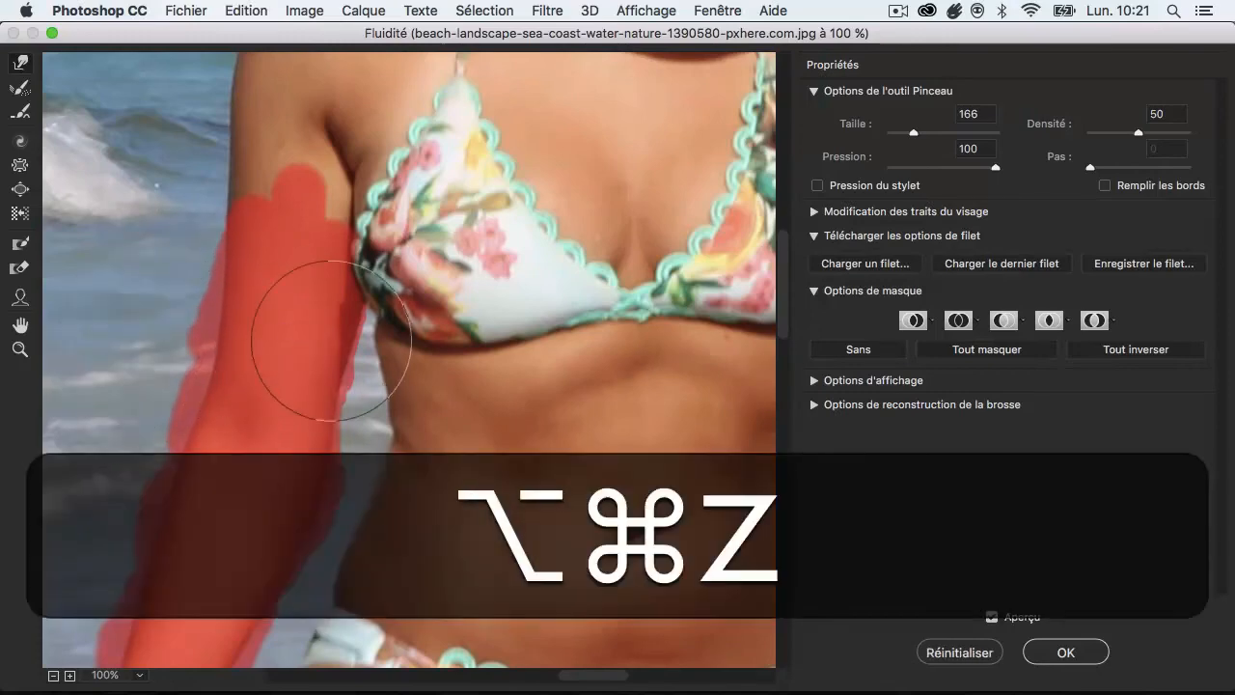
Slim the waist above the hip on the masked arm's side with Forward Warp at size 166
key("space")
left_click_drag(378, 574, 358, 325)
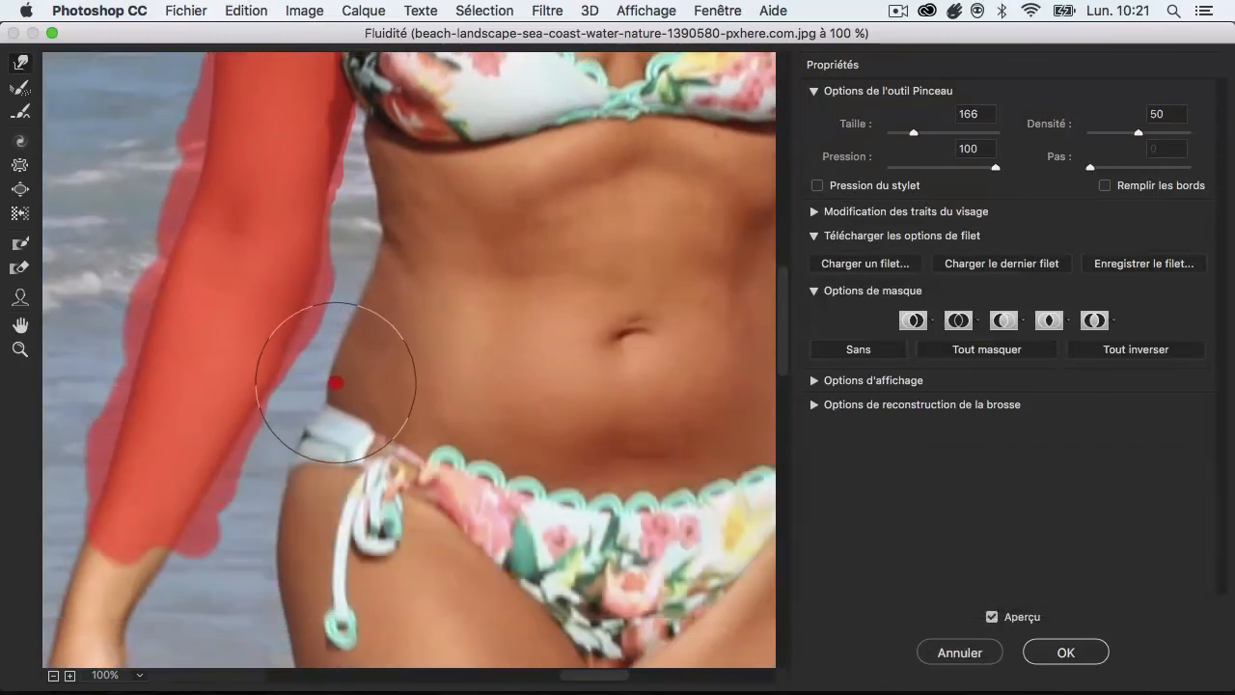
mouse_move(336, 383)
left_mouse_down()
mouse_move(309, 367)
mouse_move(353, 358)
mouse_move(381, 276)
left_mouse_up()
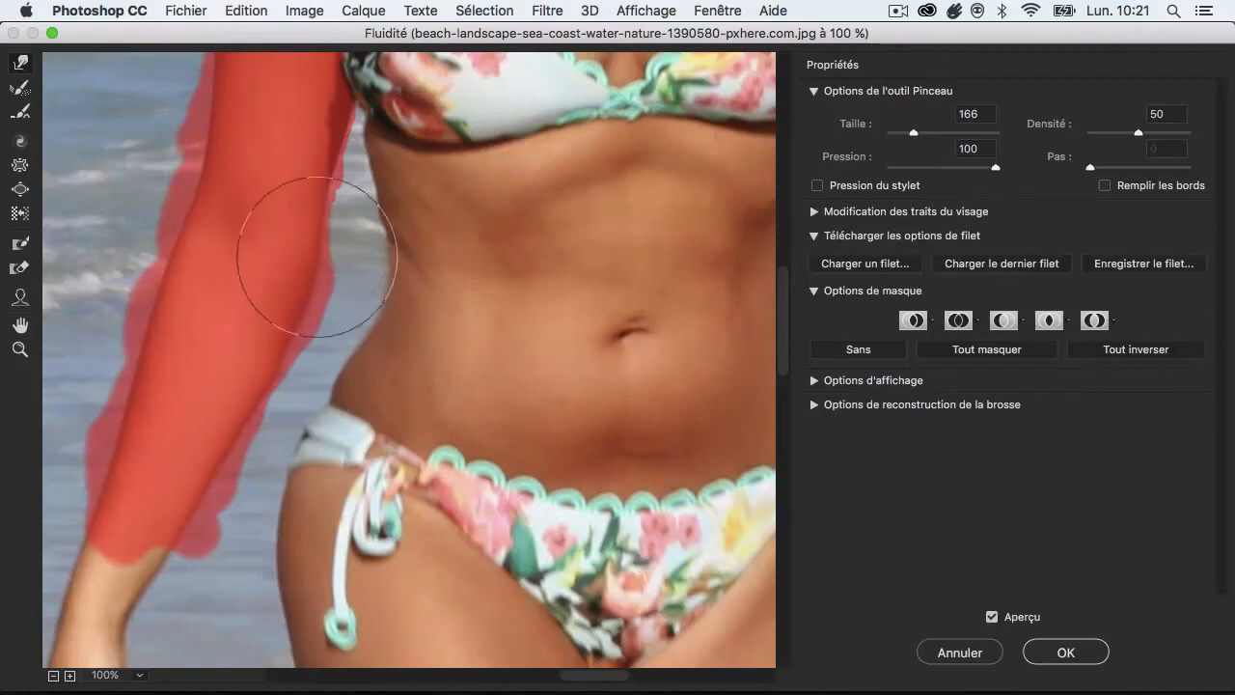
Freeze the loop and hanging string of the bikini bow at the opposite hip with the size 11 mask brush
key("z")
left_click(487, 351, "alt")
left_click(333, 251, "alt")
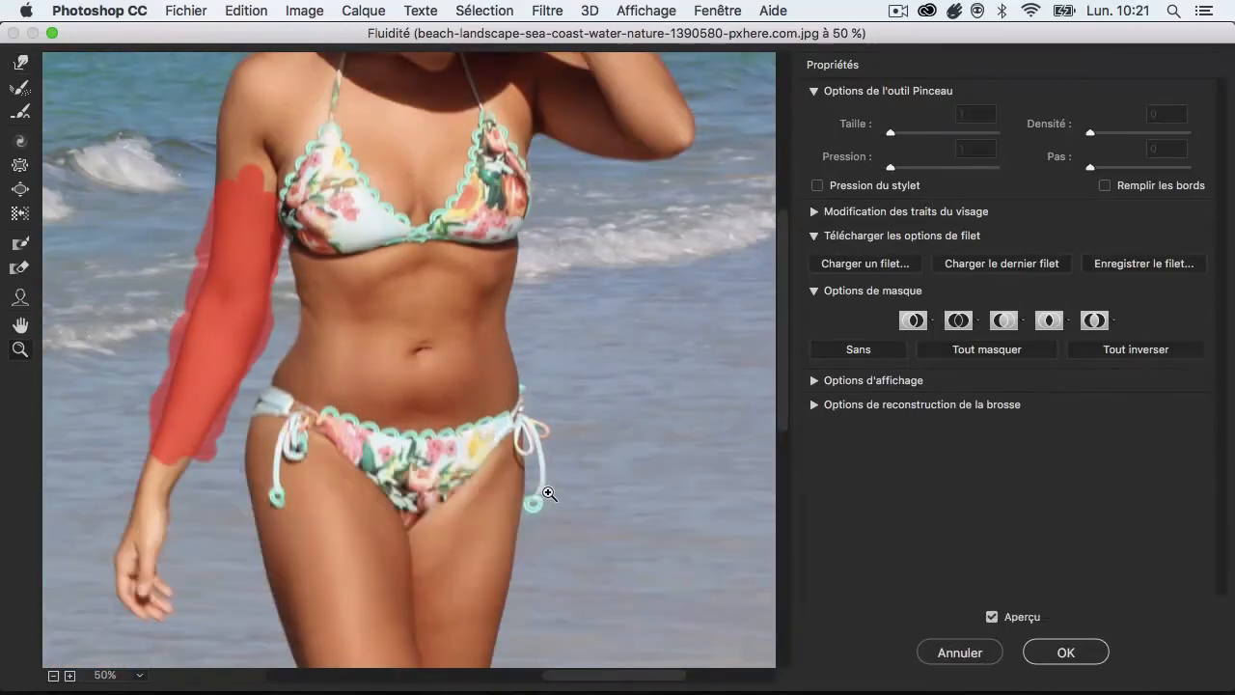
left_click(529, 452)
left_click(404, 411)
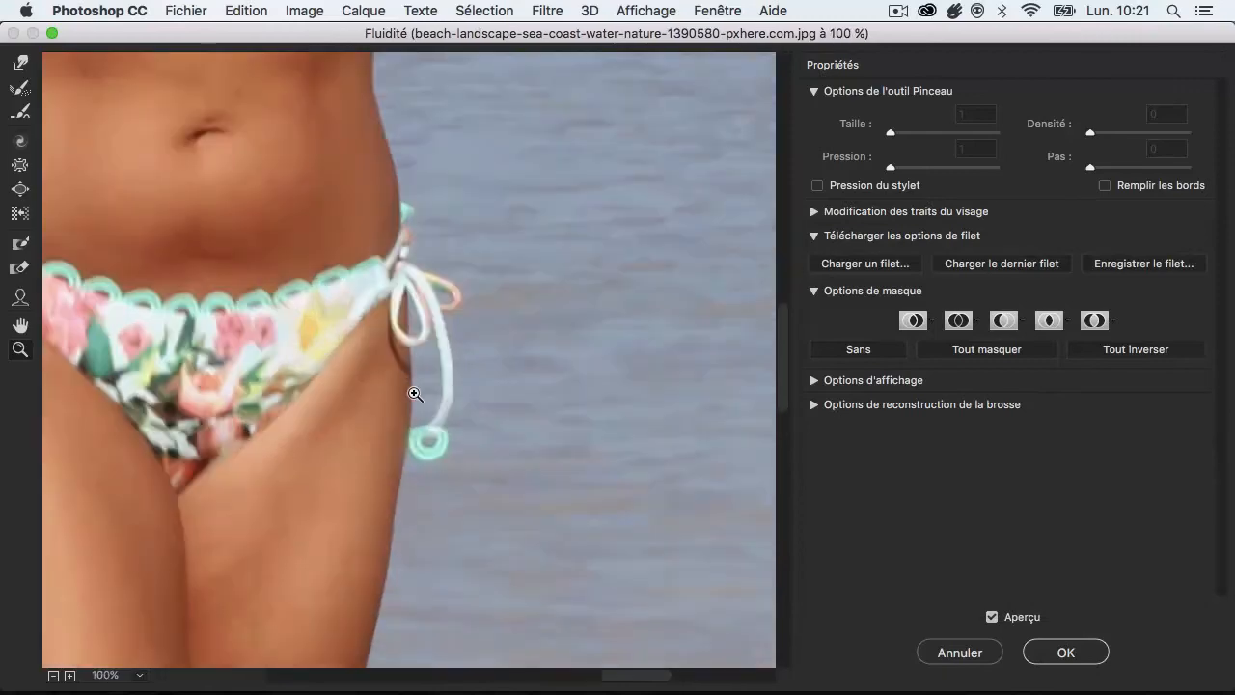
left_click(415, 385)
left_click(421, 357)
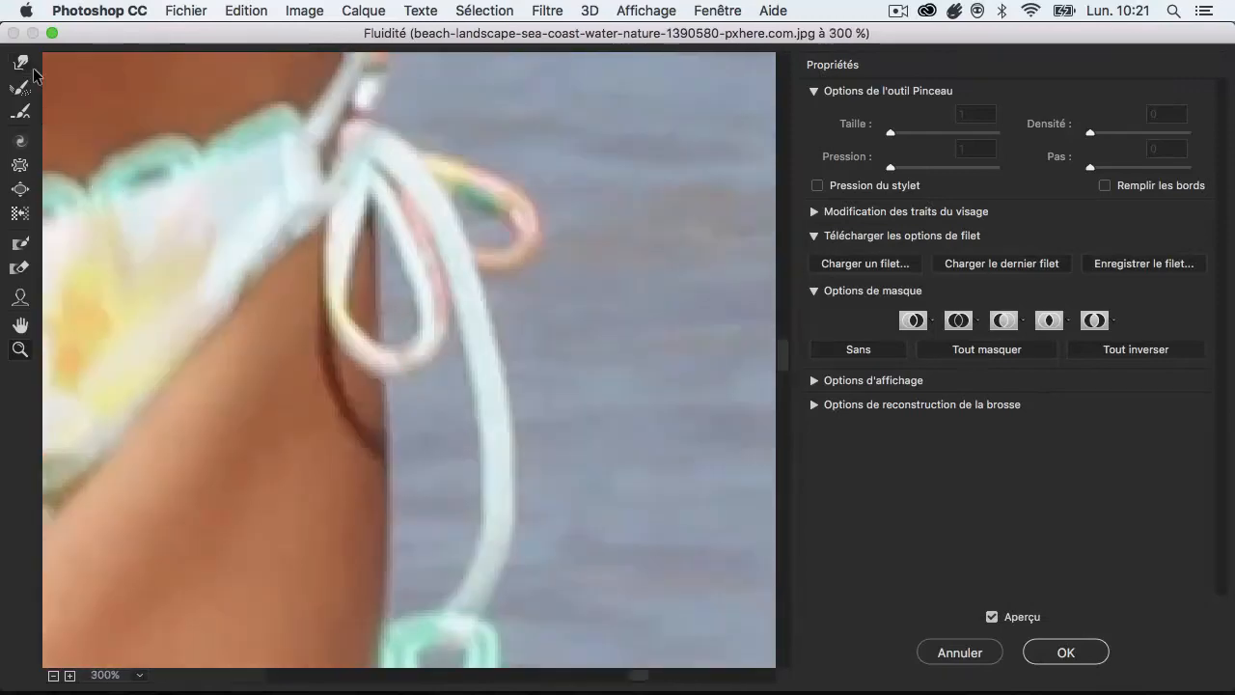
left_click(23, 245)
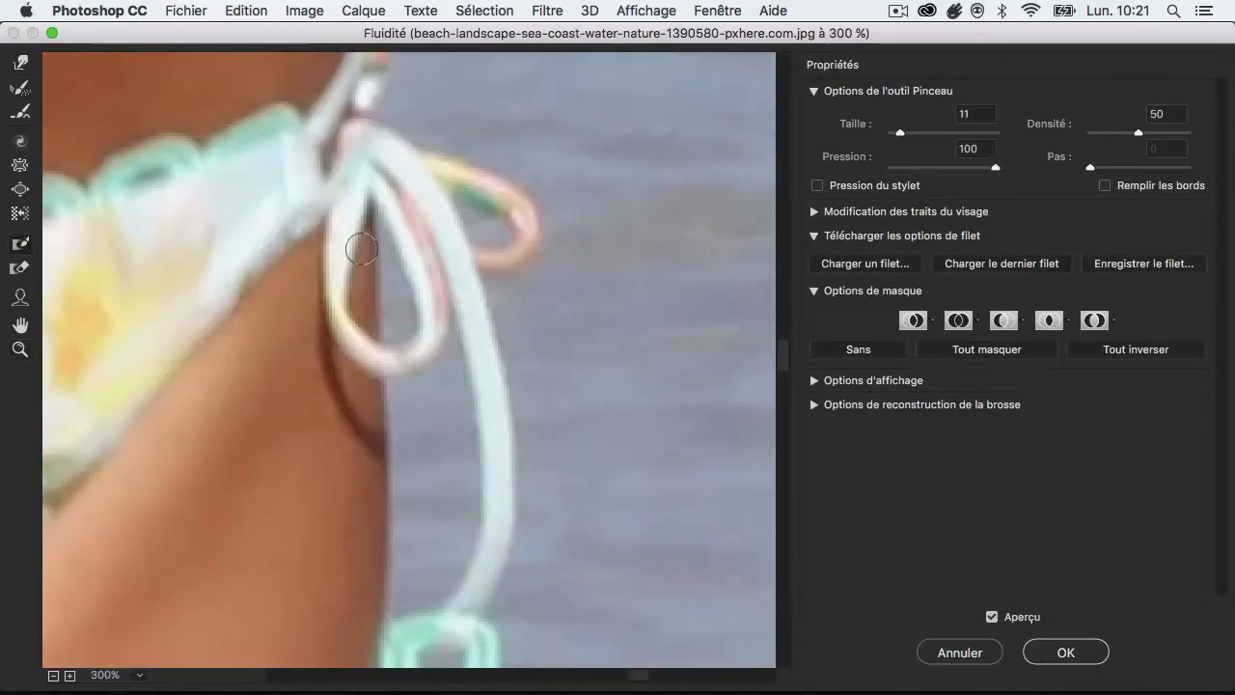
mouse_move(336, 241)
left_mouse_down()
mouse_move(335, 302)
mouse_move(356, 339)
mouse_move(375, 355)
mouse_move(409, 351)
mouse_move(424, 306)
mouse_move(389, 208)
mouse_move(435, 345)
left_mouse_up()
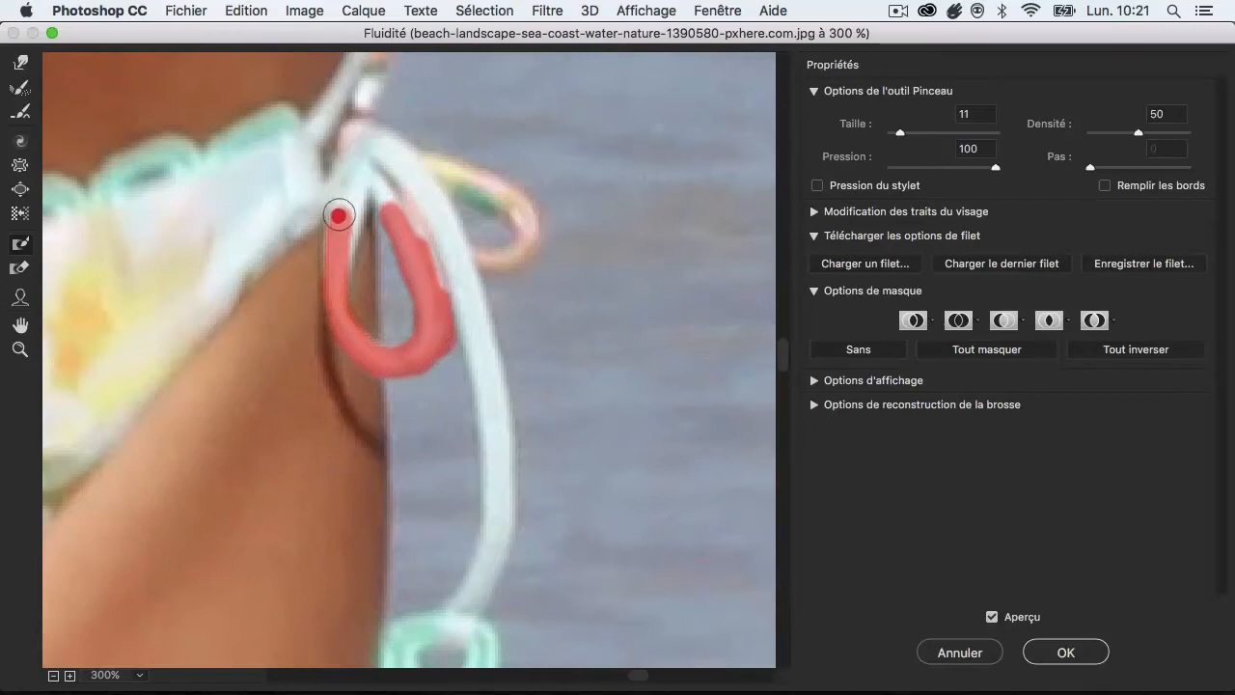
mouse_move(337, 277)
left_mouse_down()
mouse_move(343, 236)
mouse_move(339, 296)
mouse_move(359, 180)
mouse_move(397, 211)
left_mouse_up()
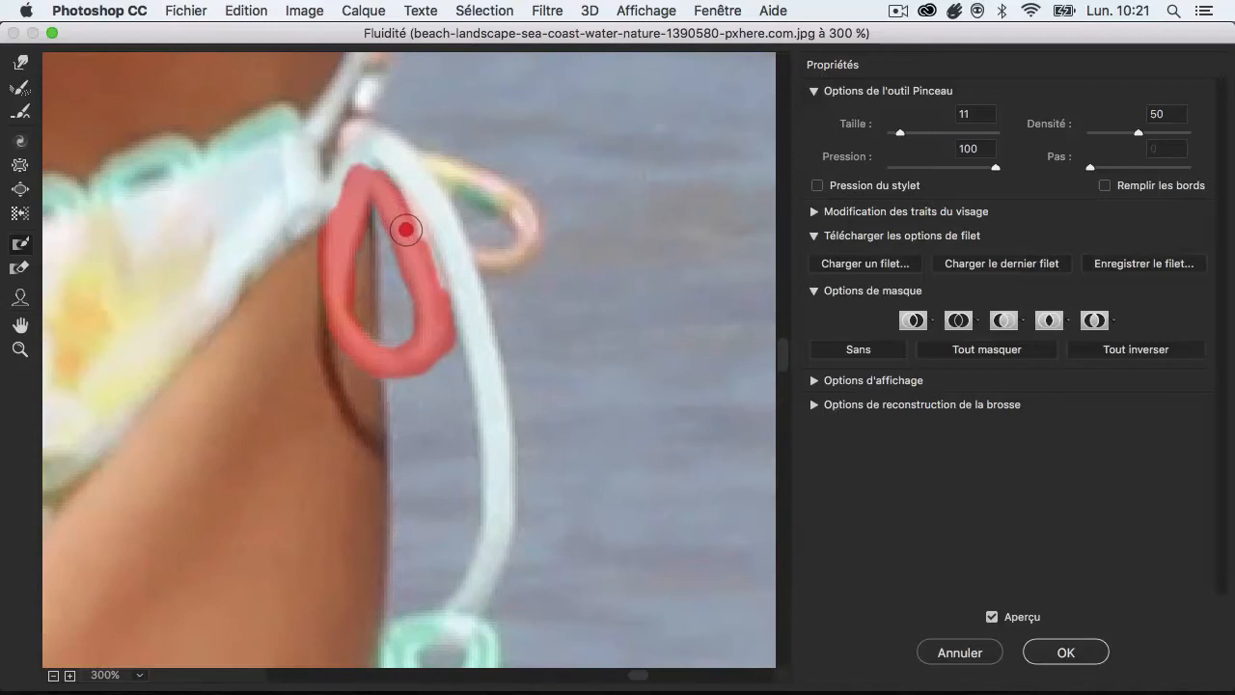
mouse_move(400, 353)
left_mouse_down()
mouse_move(370, 348)
mouse_move(345, 314)
mouse_move(340, 223)
mouse_move(334, 325)
mouse_move(356, 356)
mouse_move(417, 371)
mouse_move(441, 351)
mouse_move(453, 309)
mouse_move(389, 186)
mouse_move(345, 185)
mouse_move(353, 212)
mouse_move(361, 199)
mouse_move(357, 337)
mouse_move(402, 348)
mouse_move(406, 244)
left_mouse_up()
left_click(326, 261)
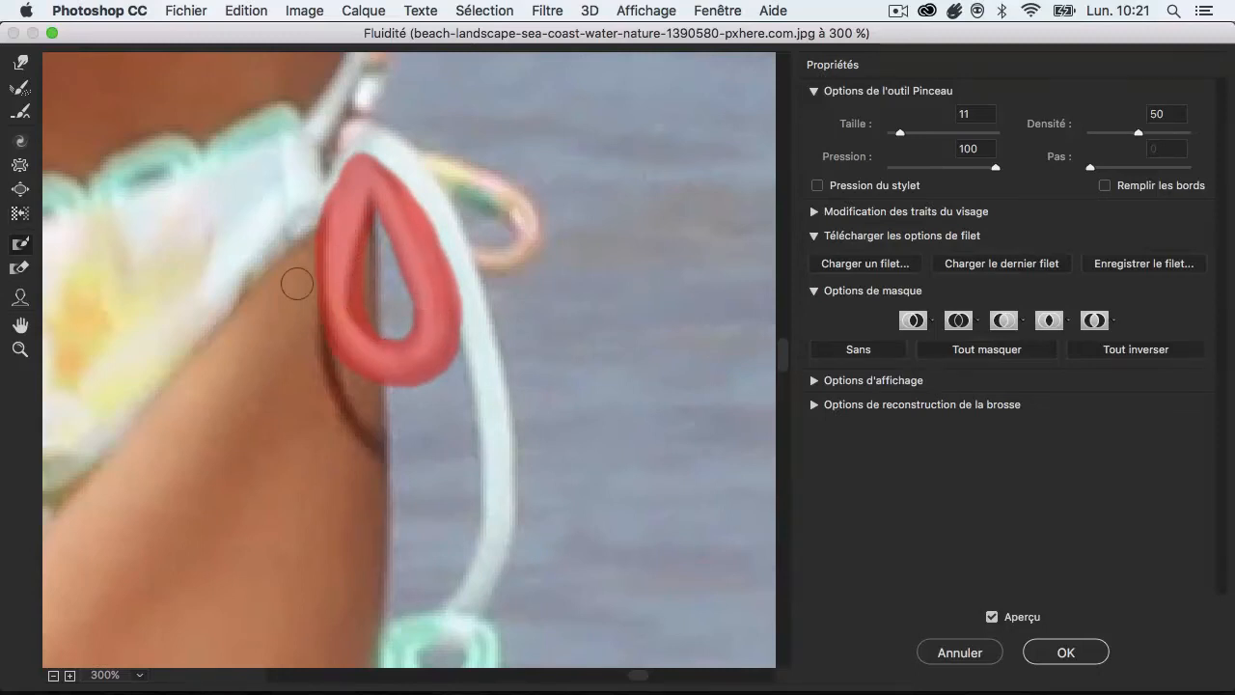
mouse_move(476, 350)
left_mouse_down()
mouse_move(469, 338)
mouse_move(478, 449)
mouse_move(453, 596)
mouse_move(479, 531)
mouse_move(474, 585)
mouse_move(505, 515)
mouse_move(497, 473)
mouse_move(515, 441)
mouse_move(501, 455)
mouse_move(483, 334)
mouse_move(453, 276)
mouse_move(505, 386)
left_mouse_up()
mouse_move(465, 289)
left_mouse_down()
mouse_move(460, 254)
mouse_move(435, 248)
left_mouse_up()
Push the outer edge of the hip and upper thigh inward behind the masked bow with Forward Warp at size 166
left_click(22, 63)
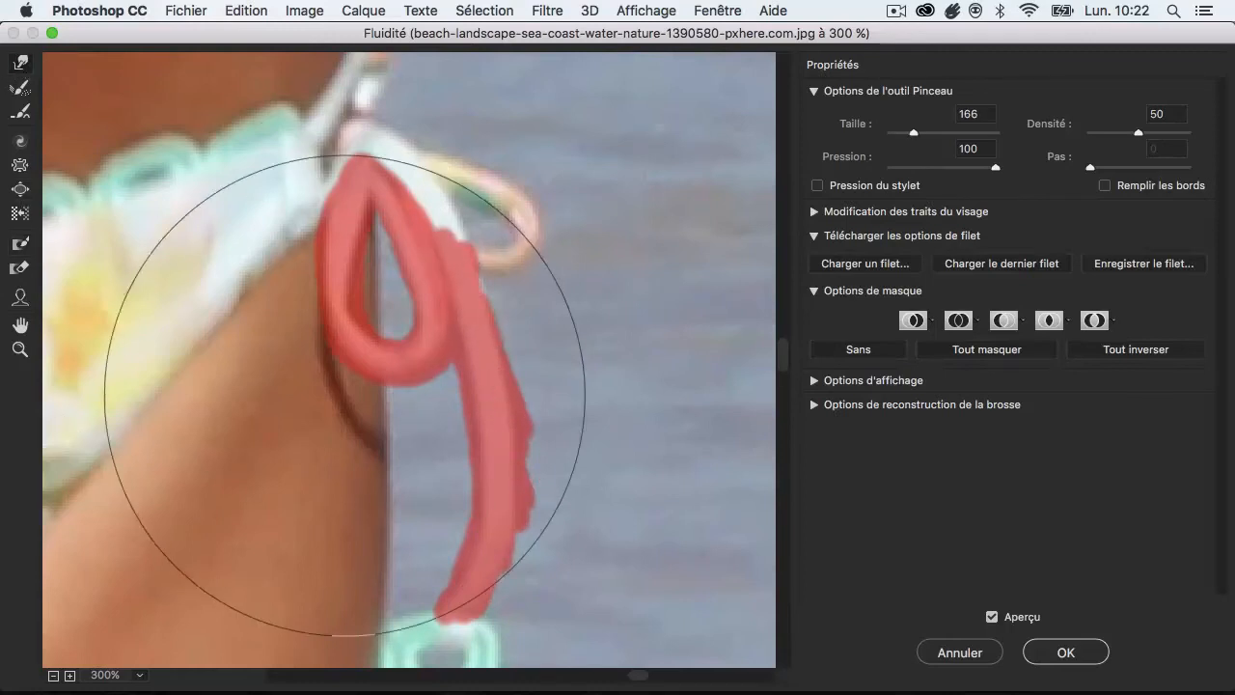
mouse_move(351, 428)
left_mouse_down()
mouse_move(291, 414)
mouse_move(340, 406)
left_mouse_up()
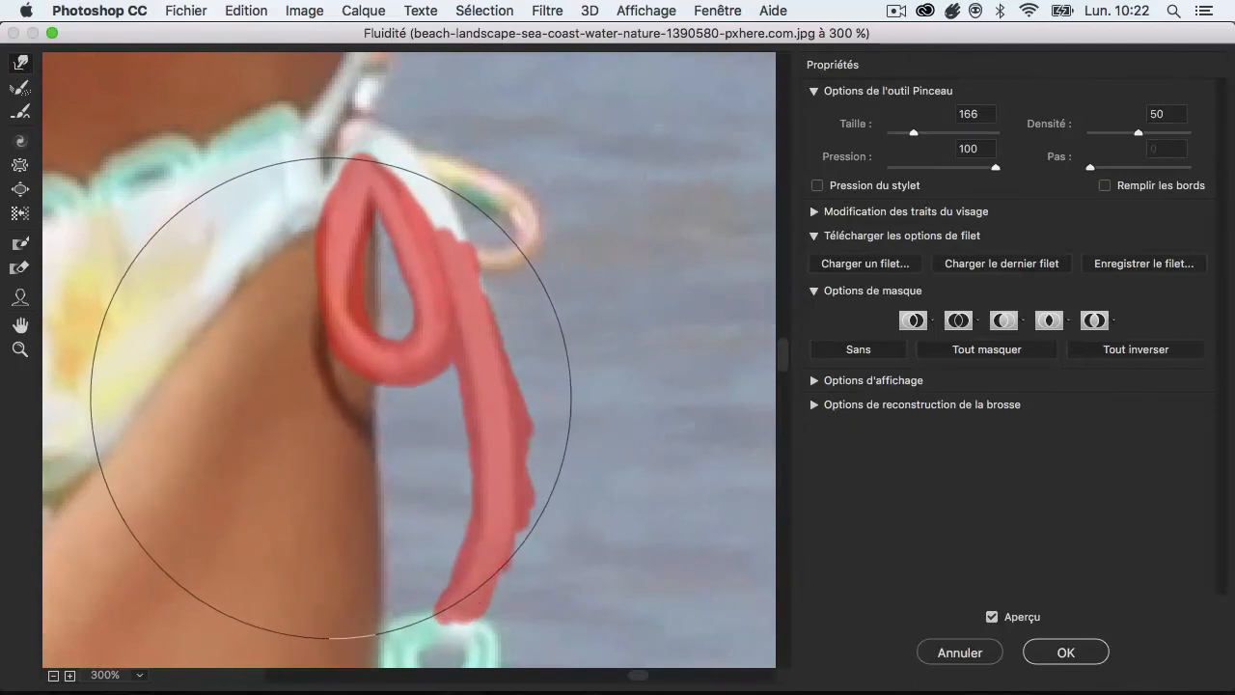
Try pushing the outer edge of the upper thigh further inward behind the masked bow with Forward Warp, and undo the push
mouse_move(324, 411)
left_mouse_down()
mouse_move(331, 377)
mouse_move(294, 384)
mouse_move(354, 392)
mouse_move(234, 389)
mouse_move(269, 381)
mouse_move(225, 394)
mouse_move(337, 416)
mouse_move(325, 428)
mouse_move(307, 327)
mouse_move(368, 394)
mouse_move(290, 377)
mouse_move(386, 278)
mouse_move(358, 343)
mouse_move(320, 387)
mouse_move(256, 421)
mouse_move(372, 332)
mouse_move(289, 337)
mouse_move(397, 238)
mouse_move(342, 366)
left_mouse_up()
key("super+z")
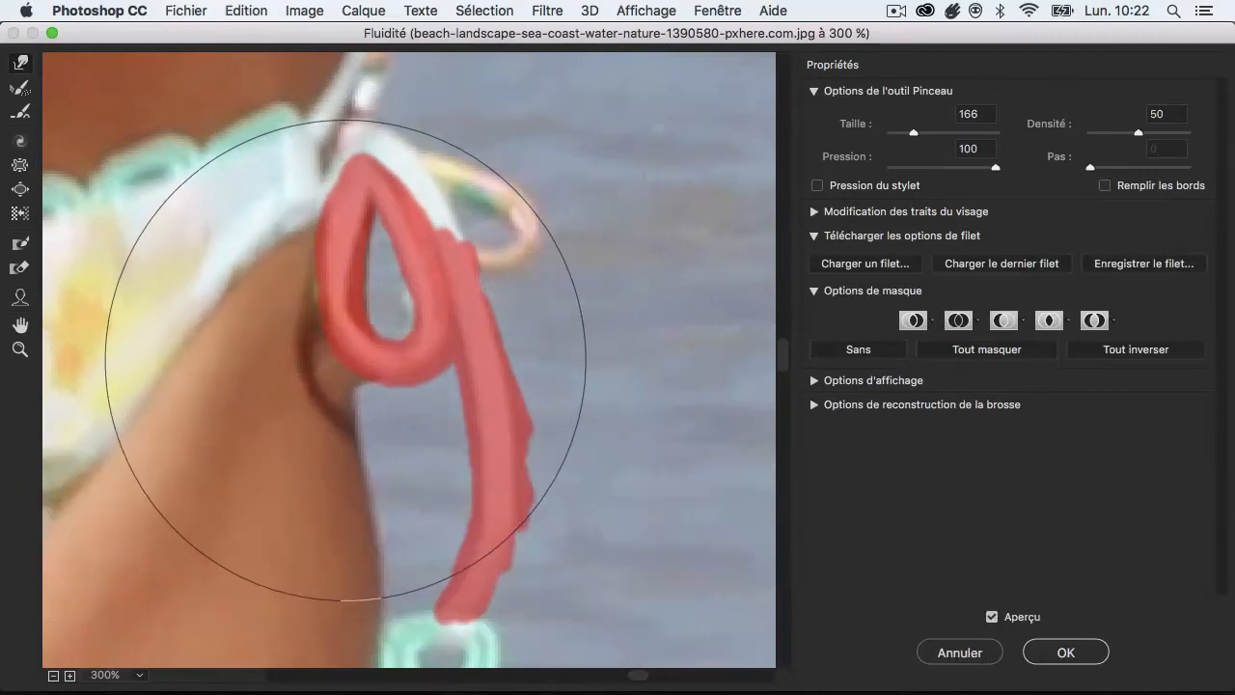
key("super+z")
key("z")
left_click(415, 405, "alt")
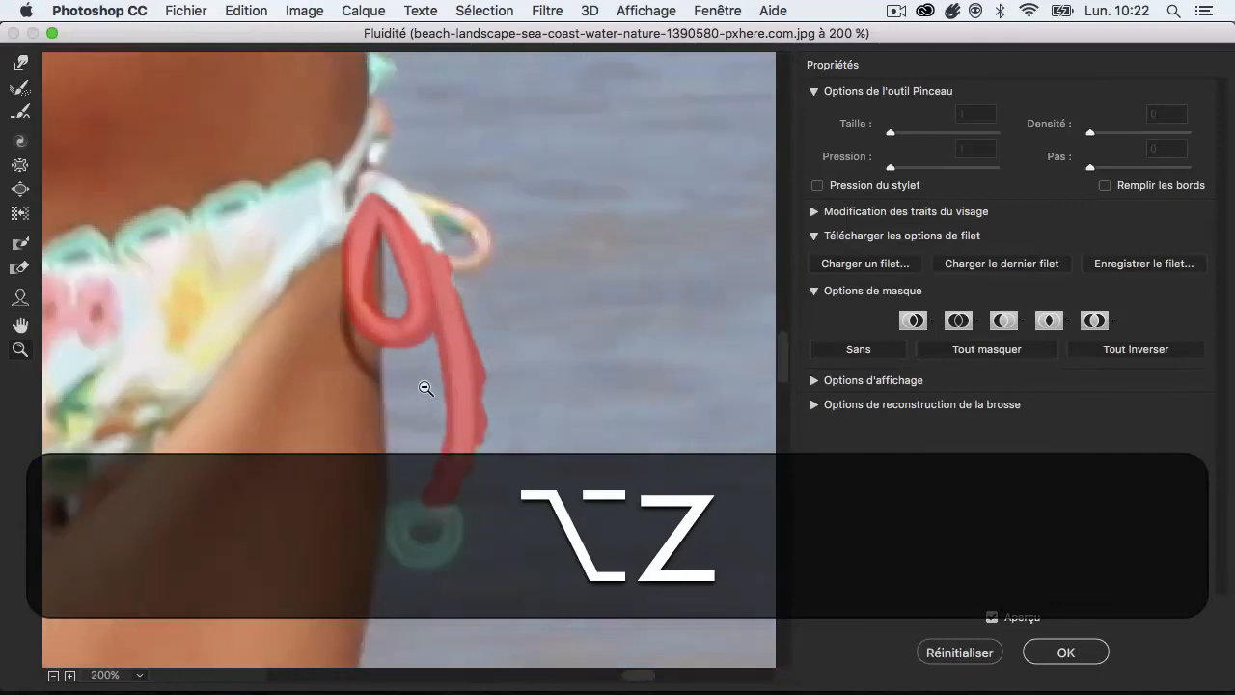
left_click(415, 396, "alt")
left_click(406, 396, "alt")
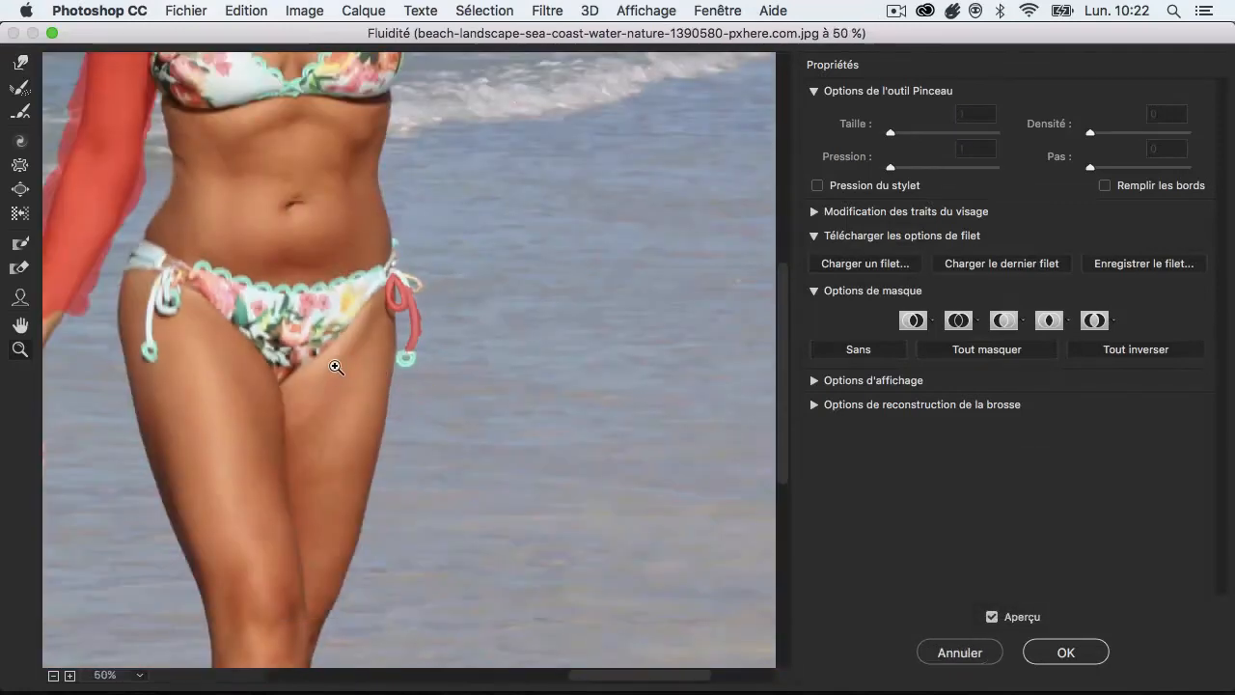
Try the Bloat tool at size 295 on the hip beside the masked bow, and undo it
left_click(19, 189)
left_click_drag(386, 307, 386, 307)
key("super+z")
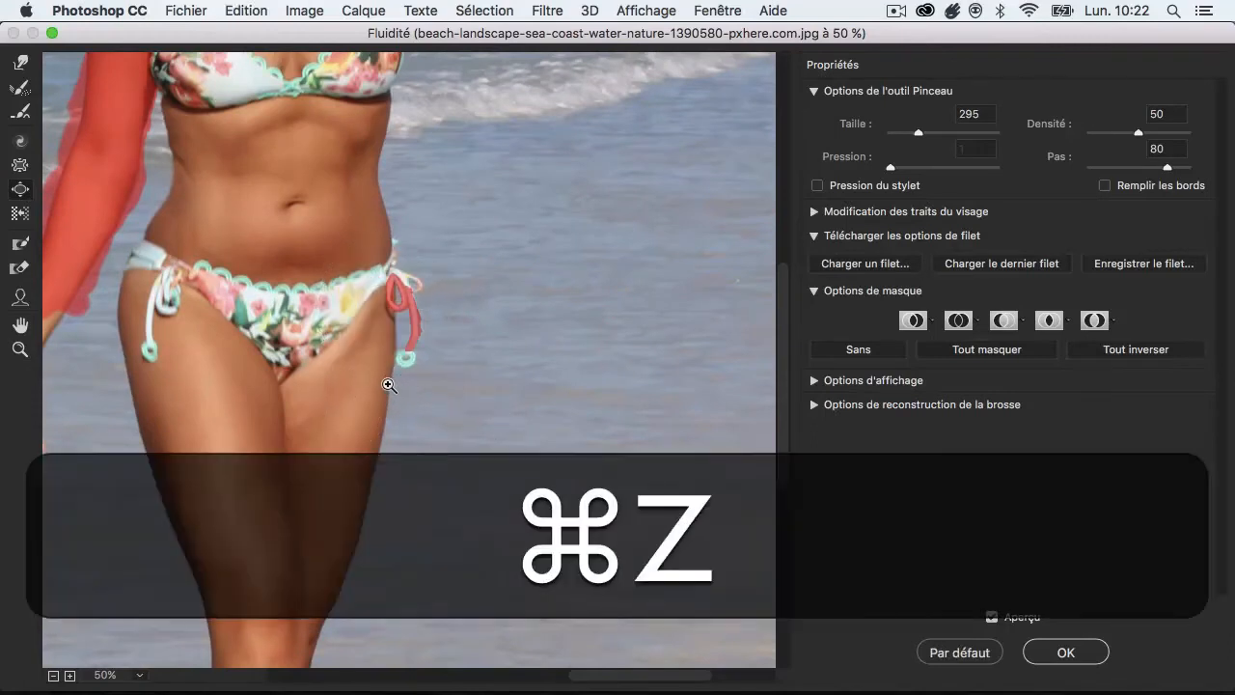
Try restoring the waist beside the masked arm with the size 100 Reconstruct brush, and undo it
left_click(19, 87)
left_click_drag(171, 224, 172, 129)
key("super+z")
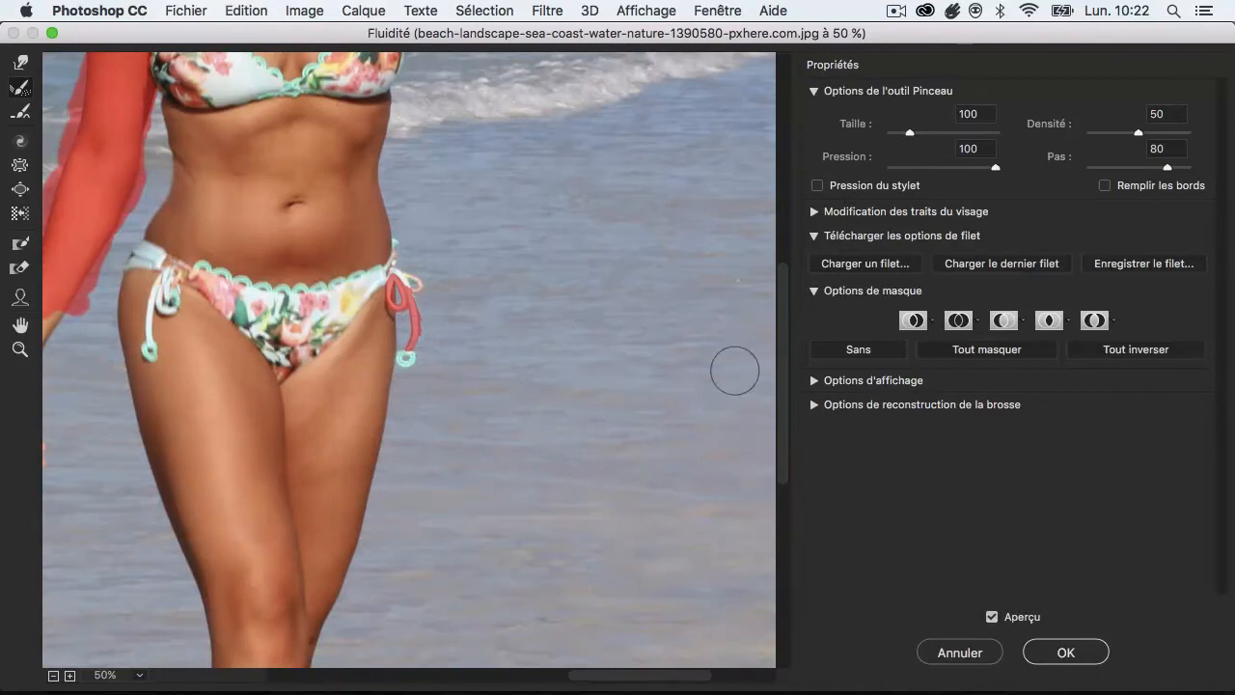
Apply the Liquify edits and compare the original and slimmed silhouettes by repeatedly undoing and redoing the filter
left_click(1058, 653)
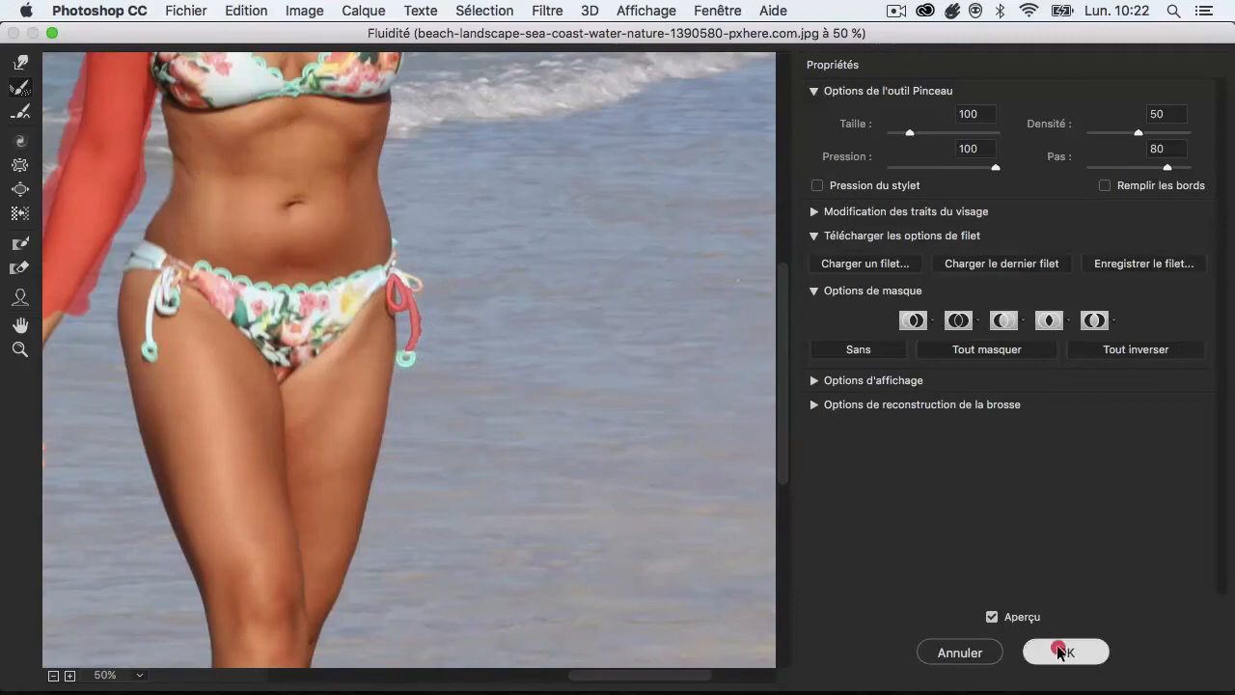
key("super+z")
key("super+z")
key("super+z")
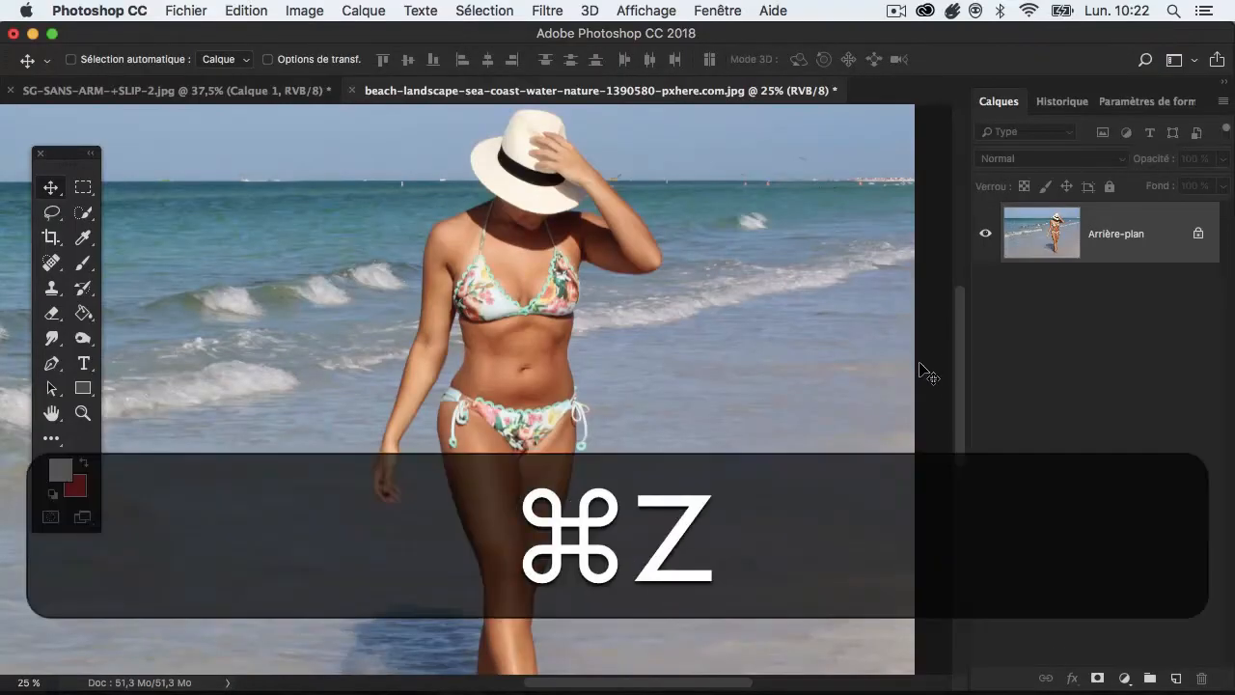
key("super+z")
key("super+z")
key("super+z")
key("super+z")
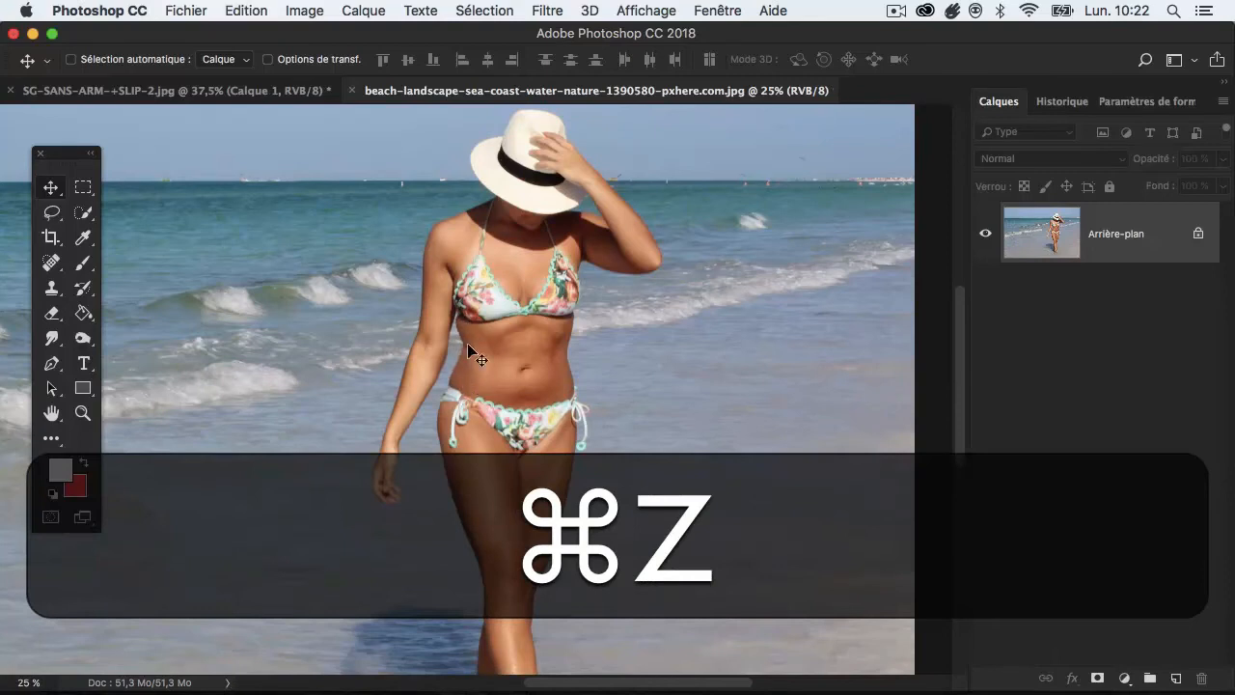
key("super+z")
key("super+z")
key("super+z")
key("super+z")
key("super+z")
key("super+z")
key("super+z")
key("super+z")
key("super+z")
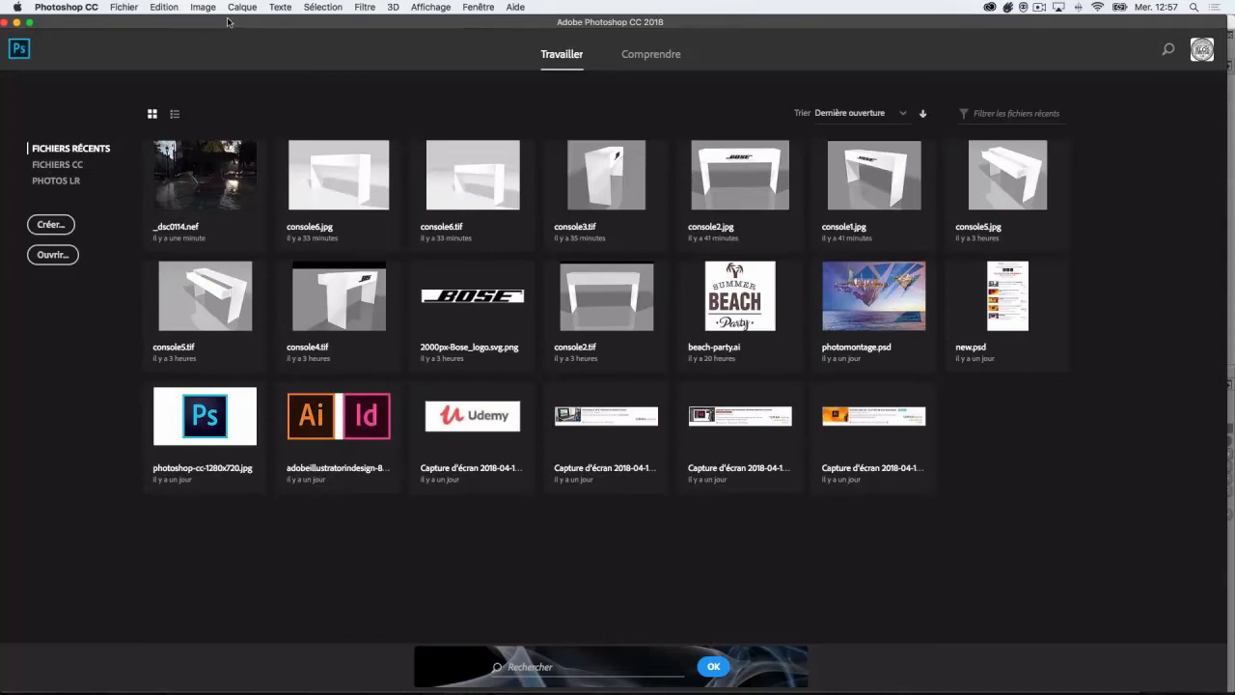
Open the raw photo fontaine.nef from the 3-NIVEAU AVANCE folder in Camera Raw
left_click(125, 10)
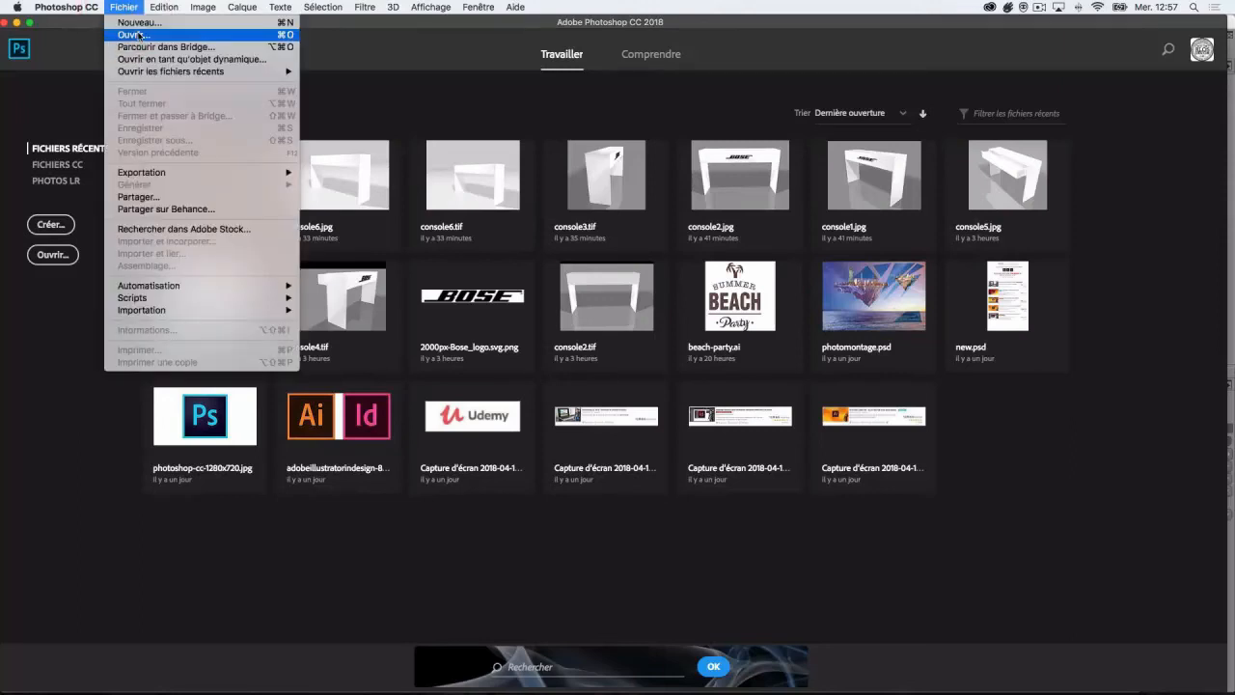
left_click(138, 36)
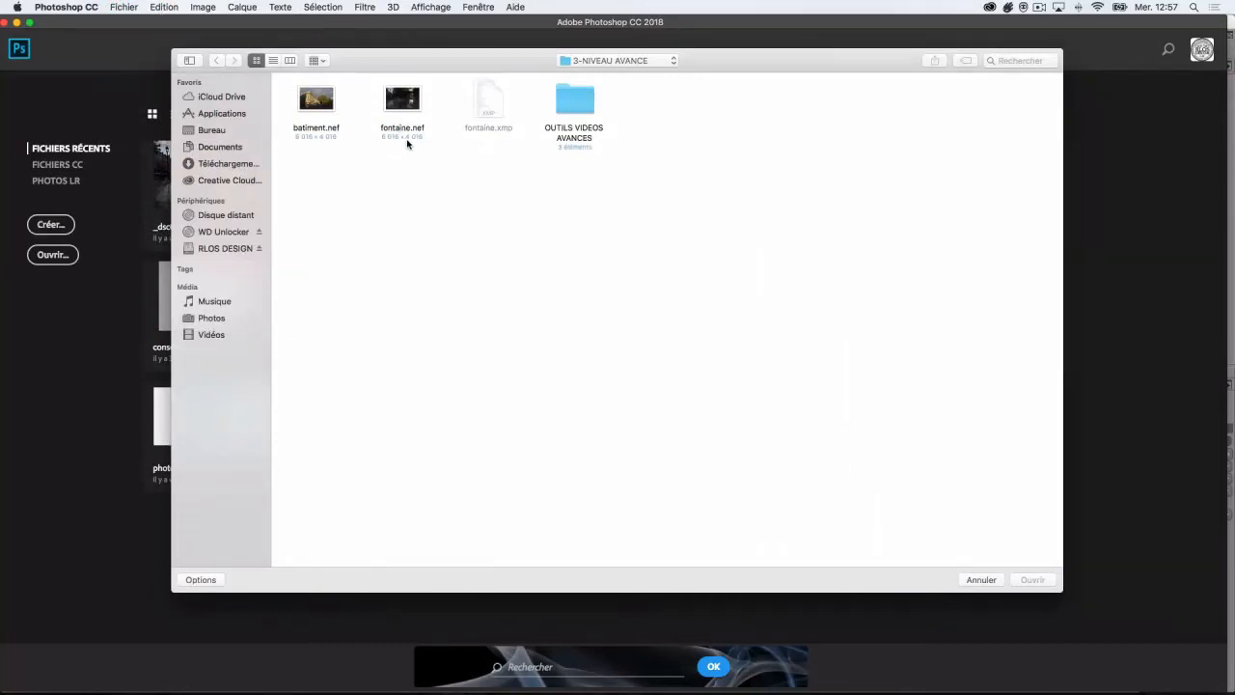
left_click(409, 105)
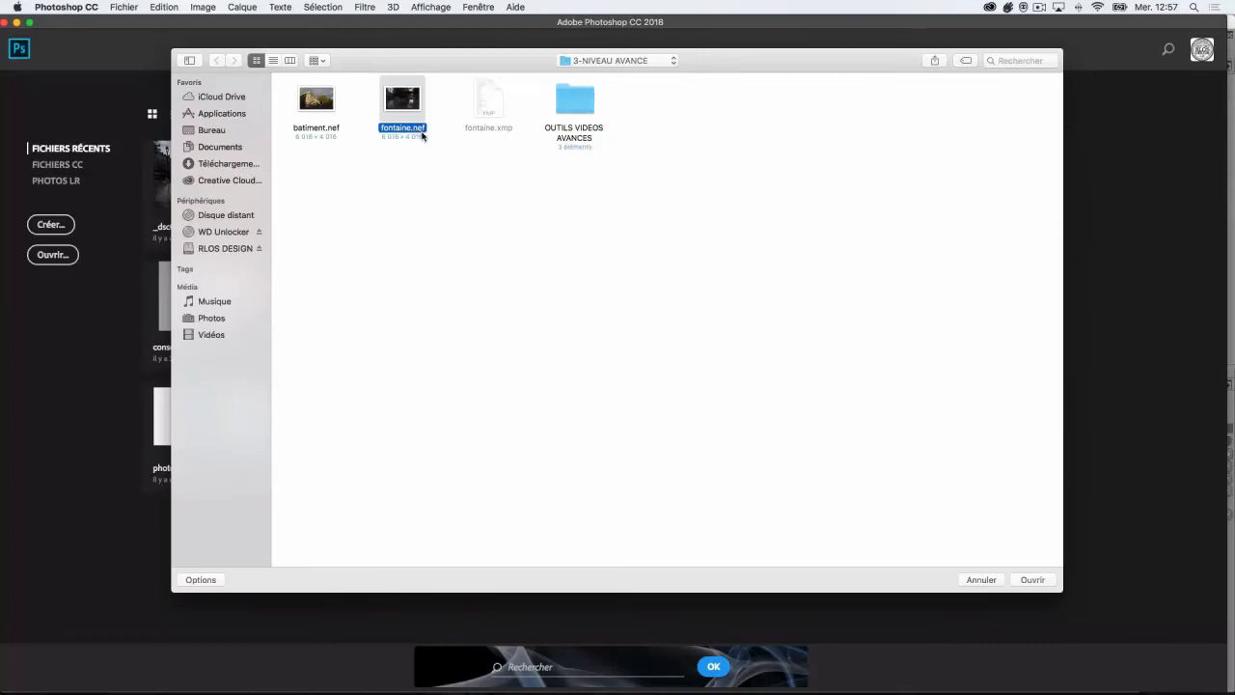
left_click(1032, 580)
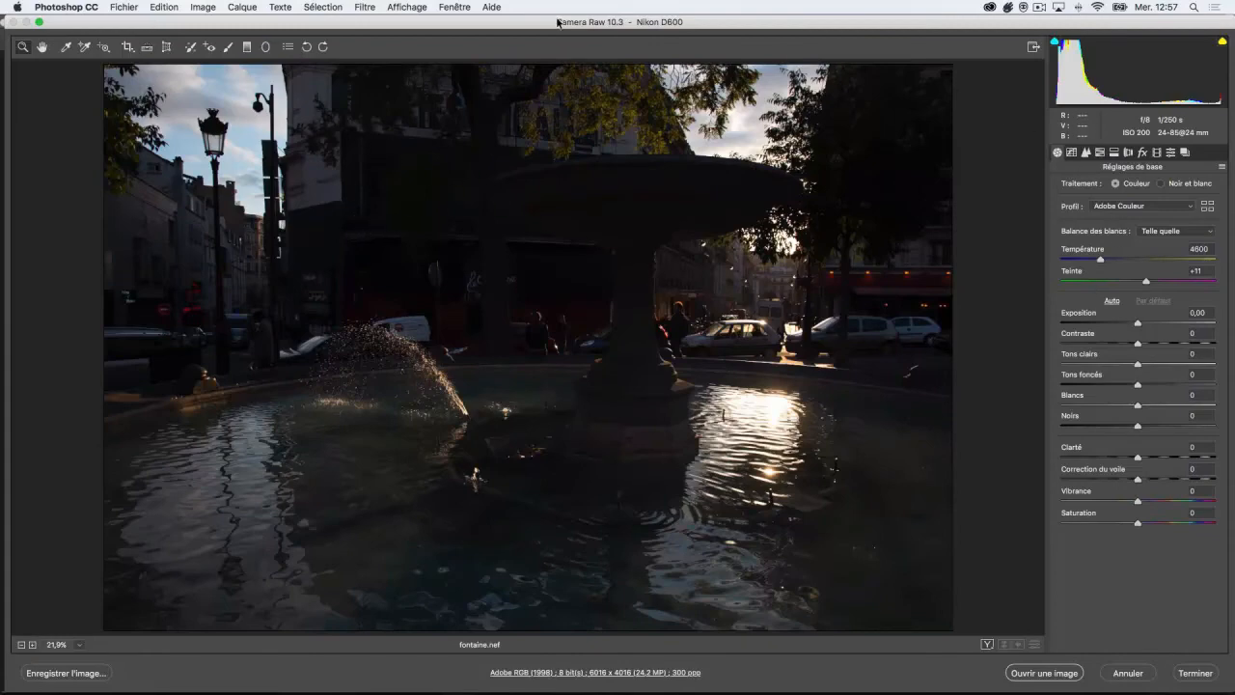
mouse_move(474, 24)
left_mouse_down()
mouse_move(609, 446)
mouse_move(560, 383)
mouse_move(435, 69)
mouse_move(469, 20)
left_mouse_up()
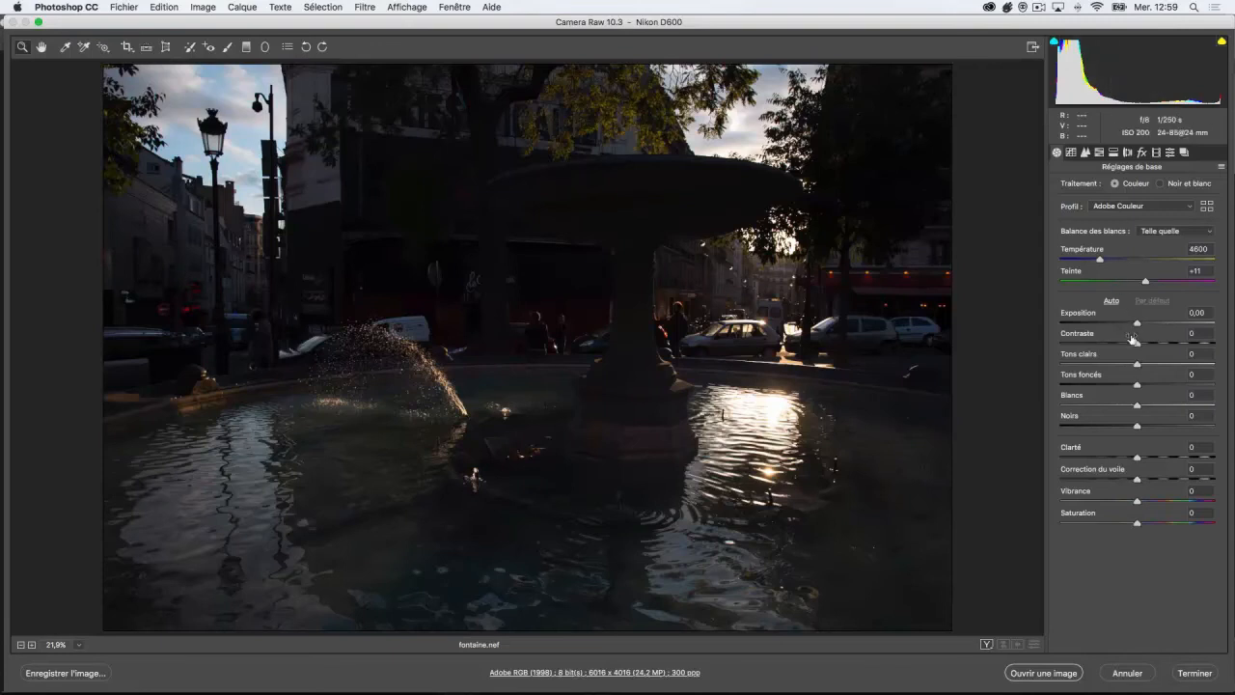
Set the fountain photo's exposure to +2,40, contrast +18, highlights -1, shadows +5, whites -5 and blacks +3
left_click_drag(1139, 326, 1148, 323)
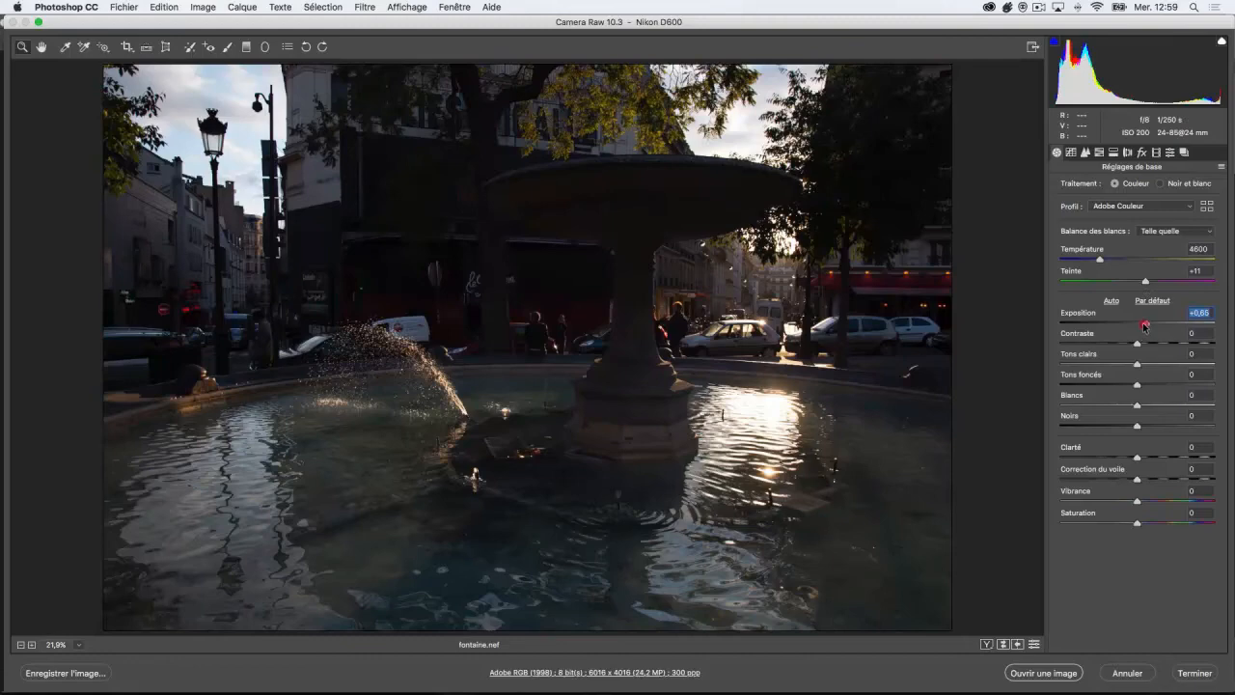
left_click_drag(1144, 325, 1028, 319)
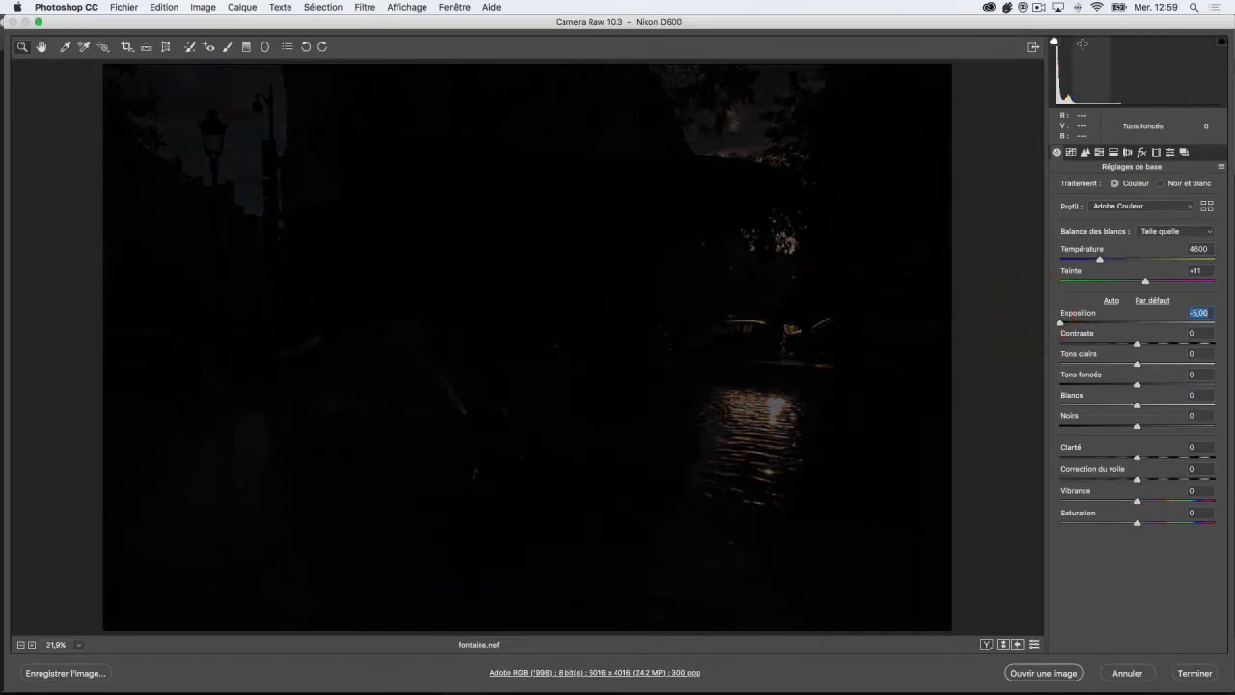
left_click_drag(1095, 326, 1029, 457)
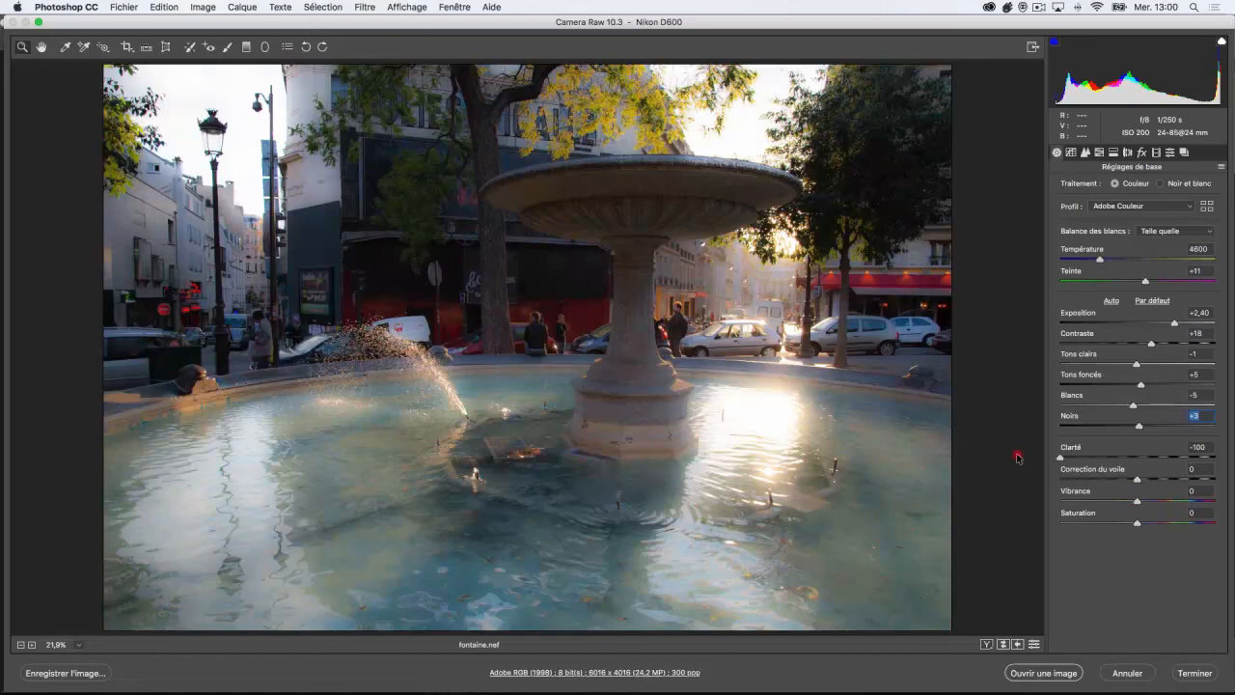
Set clarity to +23, dehaze to -3, vibrance to +81 and saturation to -15 after testing clarity and vibrance at their extremes
left_click_drag(1051, 457, 1232, 454)
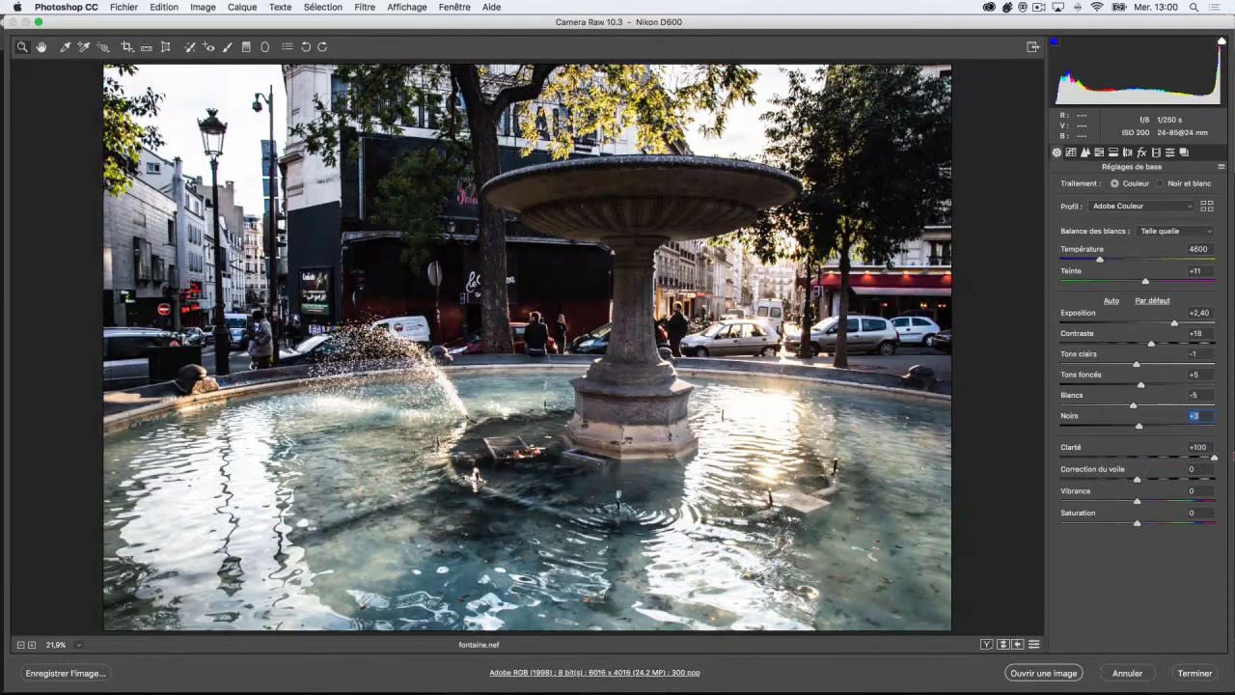
left_click_drag(1217, 457, 1223, 493)
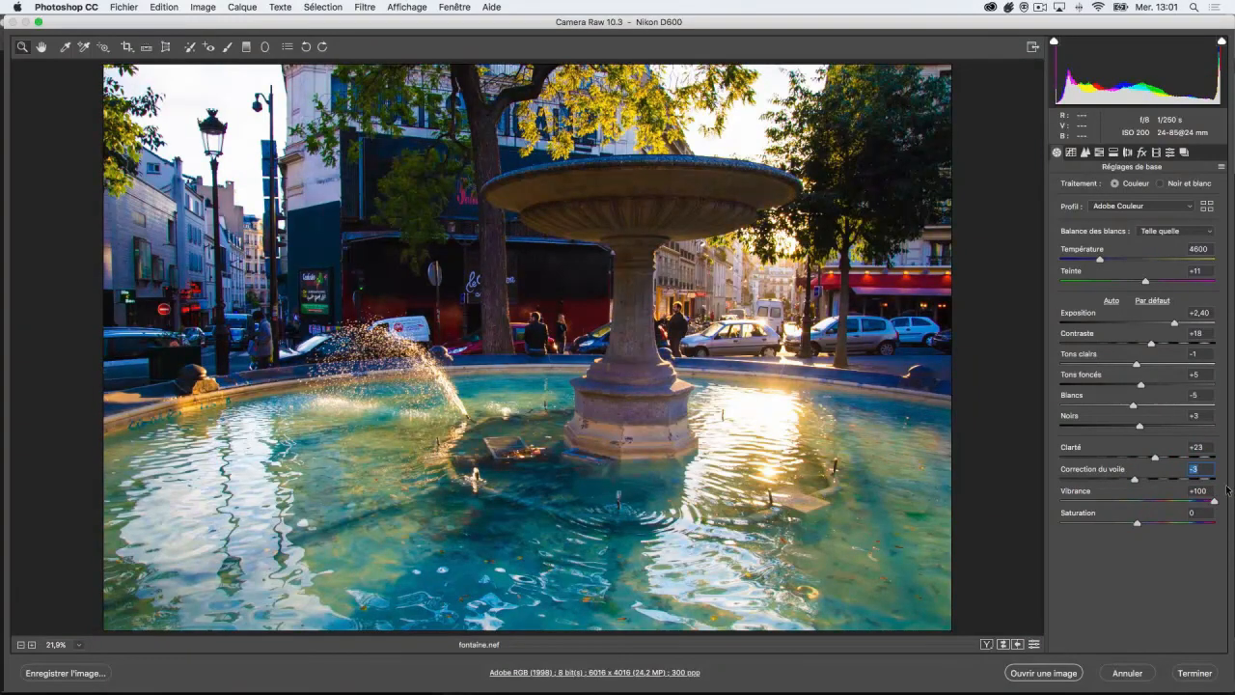
left_click_drag(1214, 500, 1125, 521)
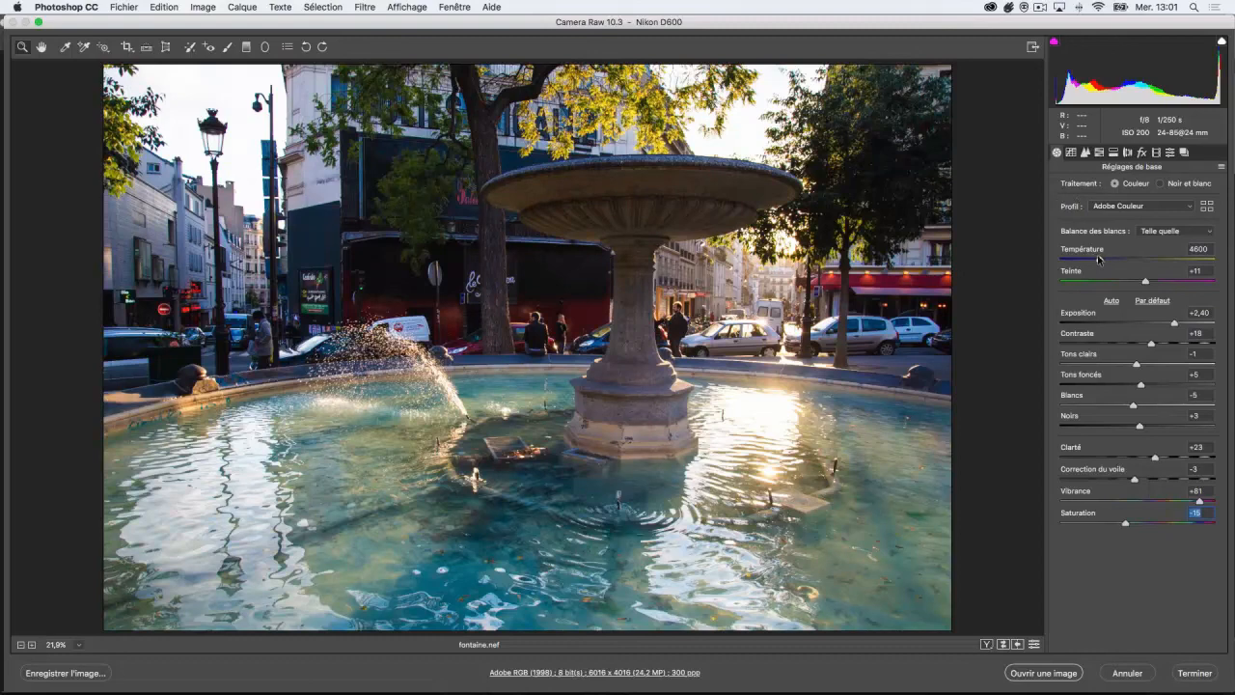
Set the white balance temperature to 4900 and the tint to -1
left_click_drag(1098, 259, 1169, 283)
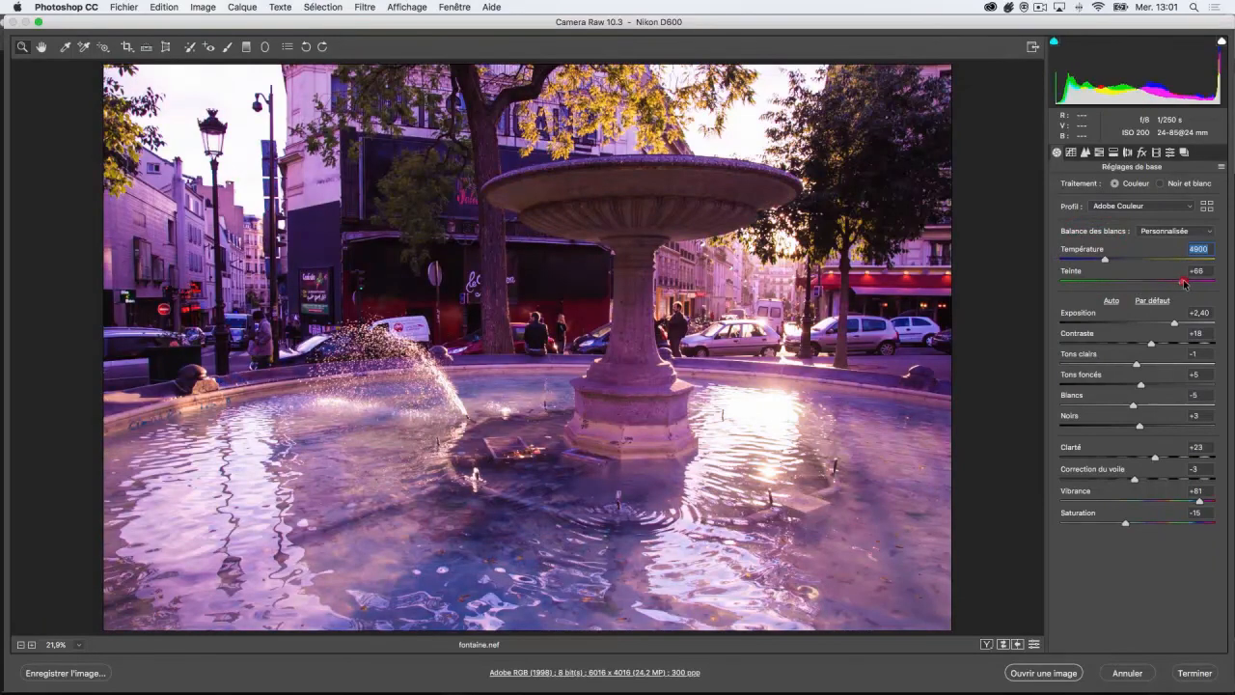
left_click_drag(1159, 285, 1136, 284)
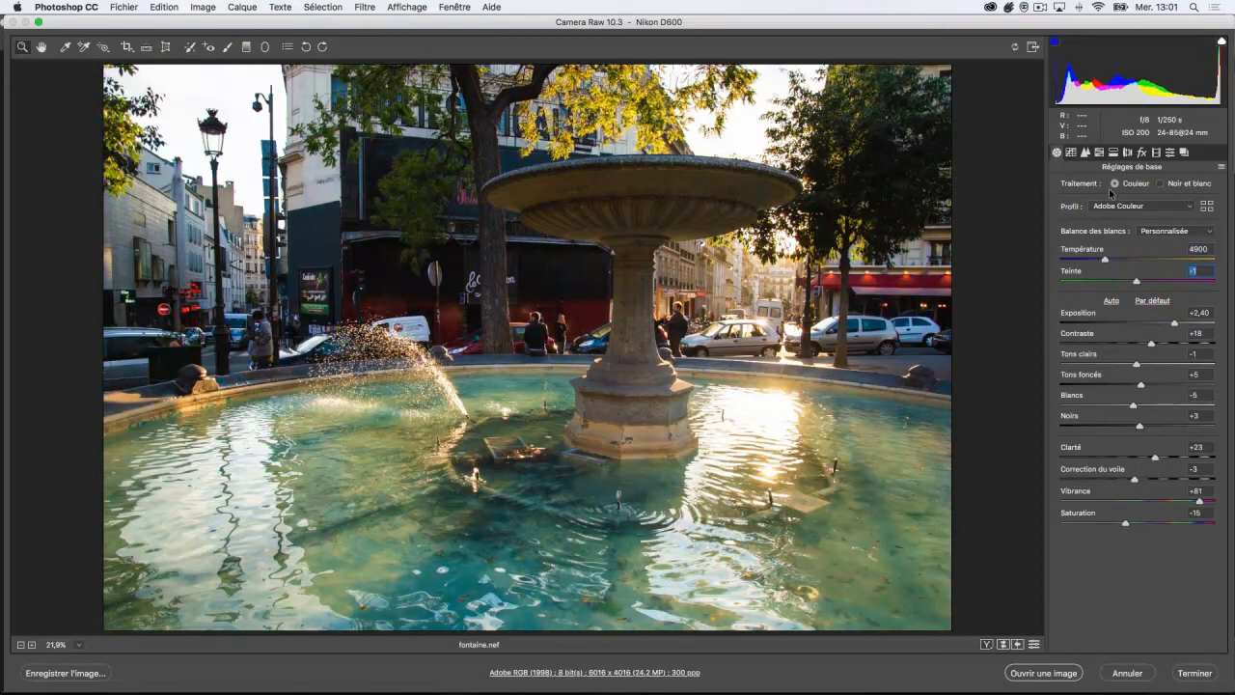
Try the Flash and Fluorescente white balance presets on the photo, and return to Personnalisée
left_click(1160, 231)
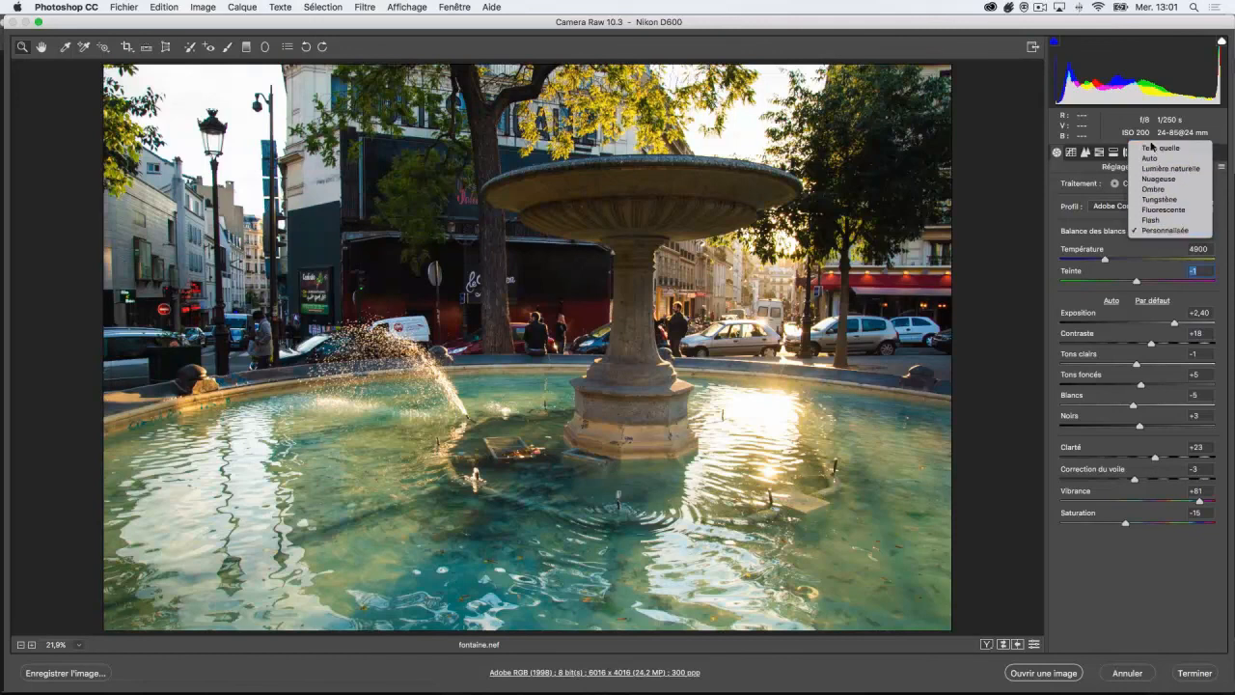
left_click(1096, 223)
left_click(1172, 230)
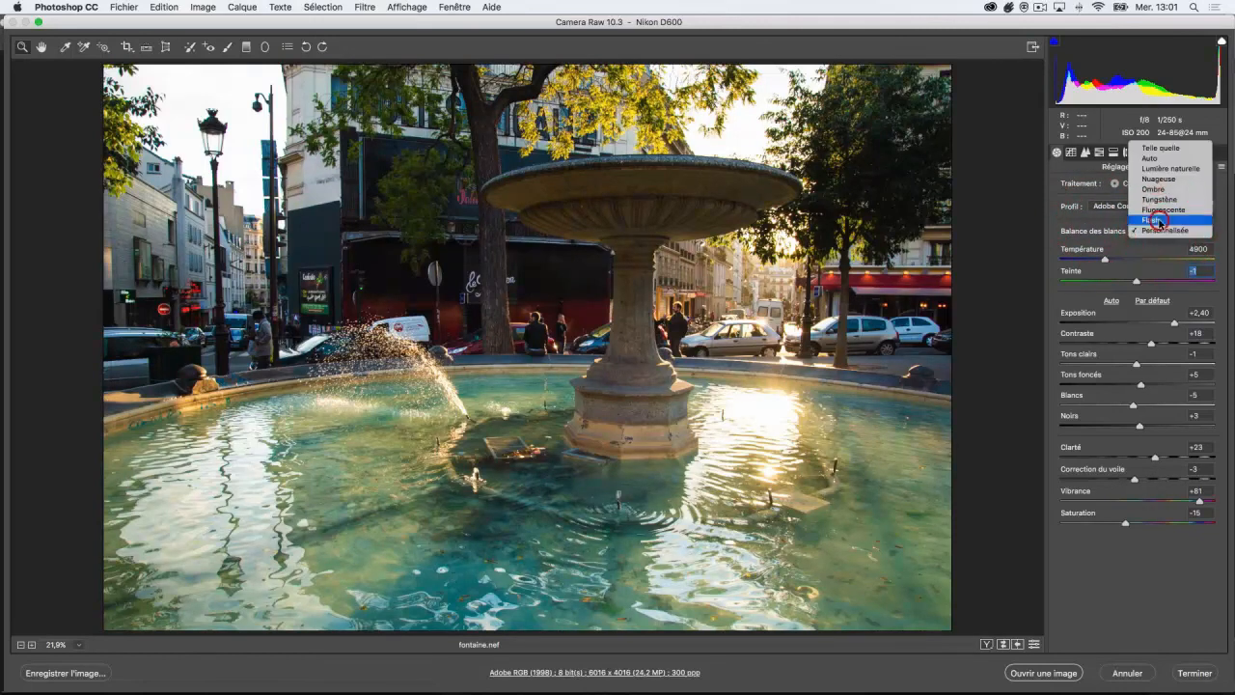
left_click(1163, 221)
left_click(1165, 237)
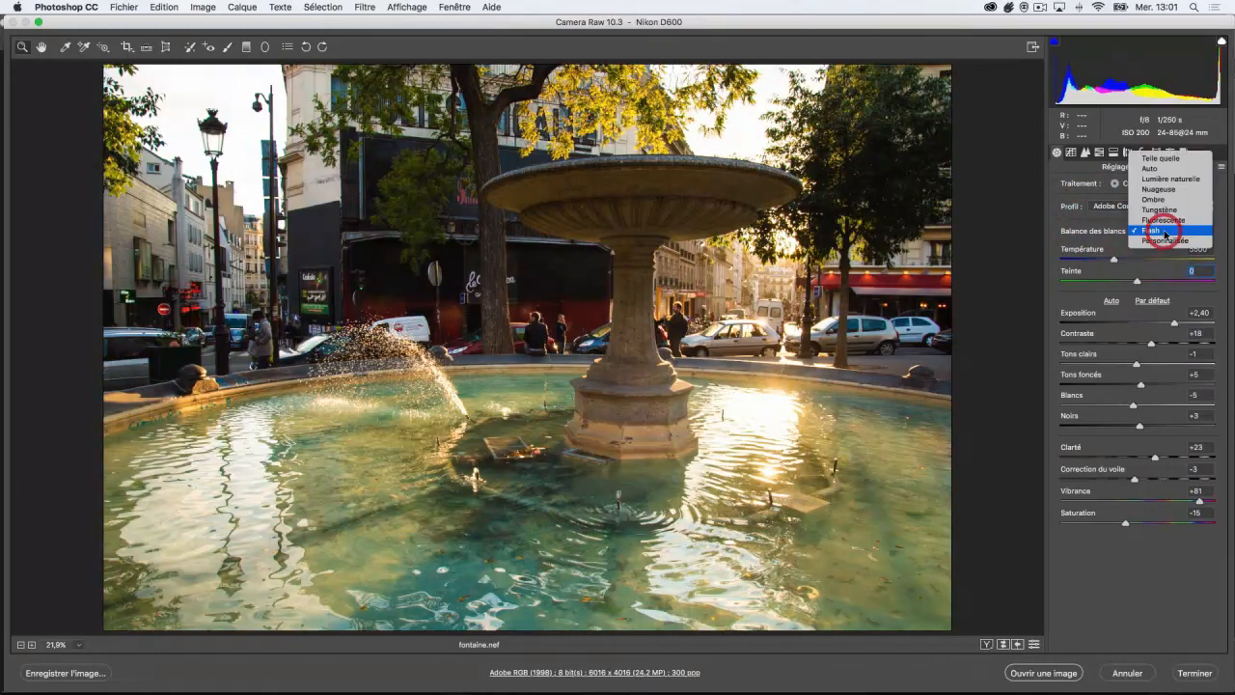
left_click(1161, 222)
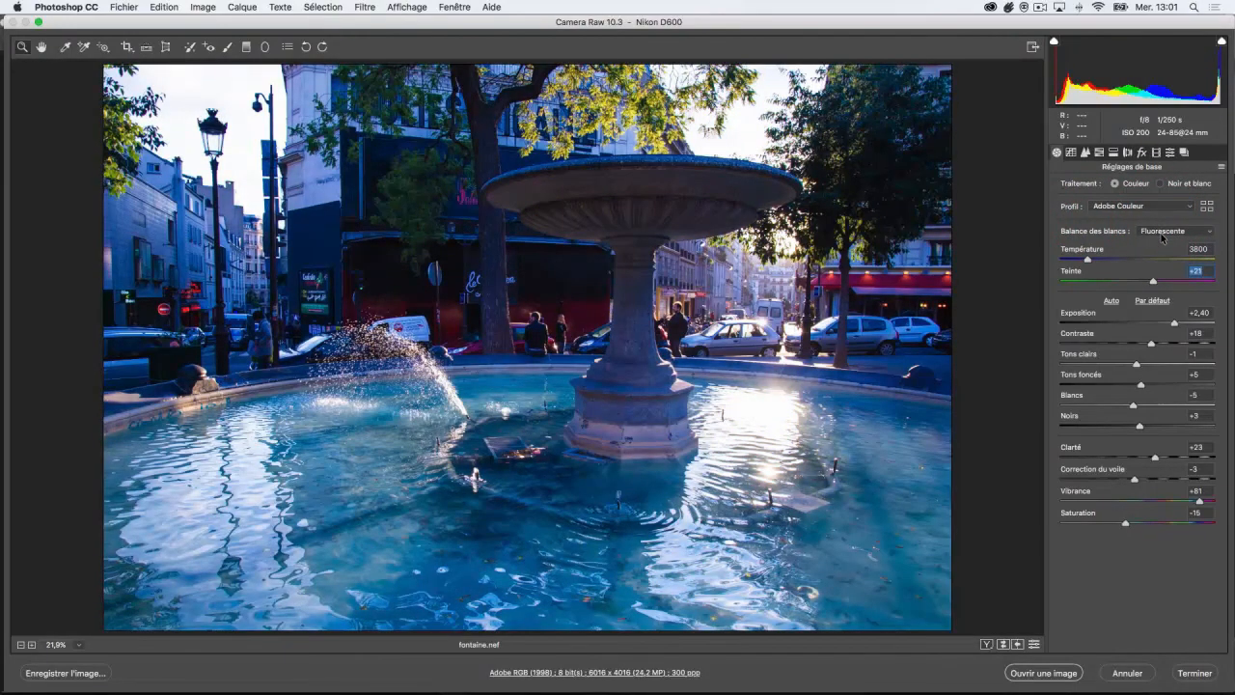
left_click(1162, 234)
left_click(1168, 249)
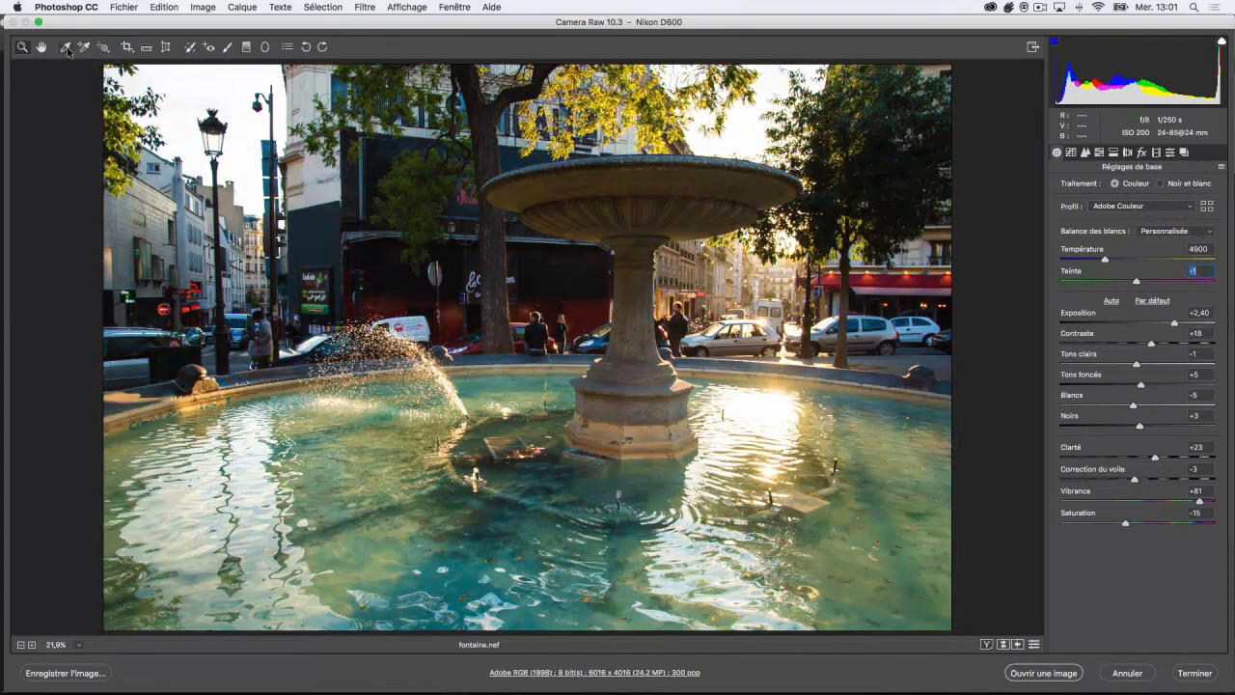
Sample points across the buildings, trees and fountain with the White Balance tool, ending just above the basin's rim
left_click(68, 46)
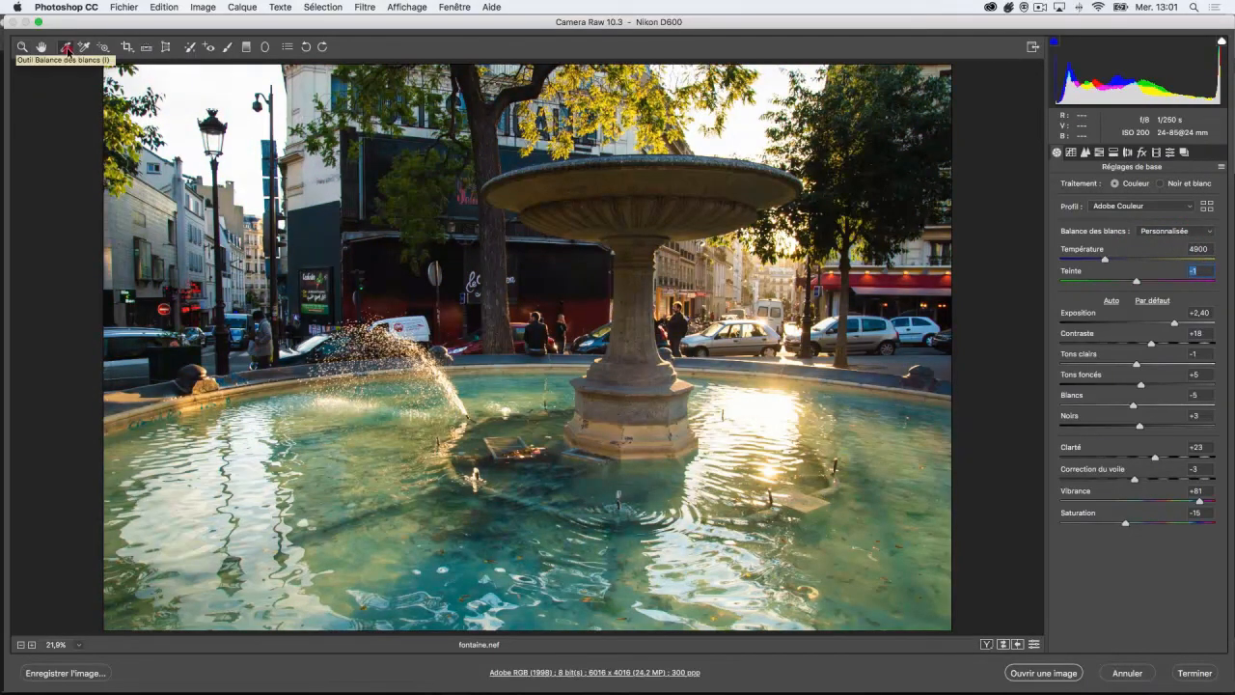
left_click(185, 89)
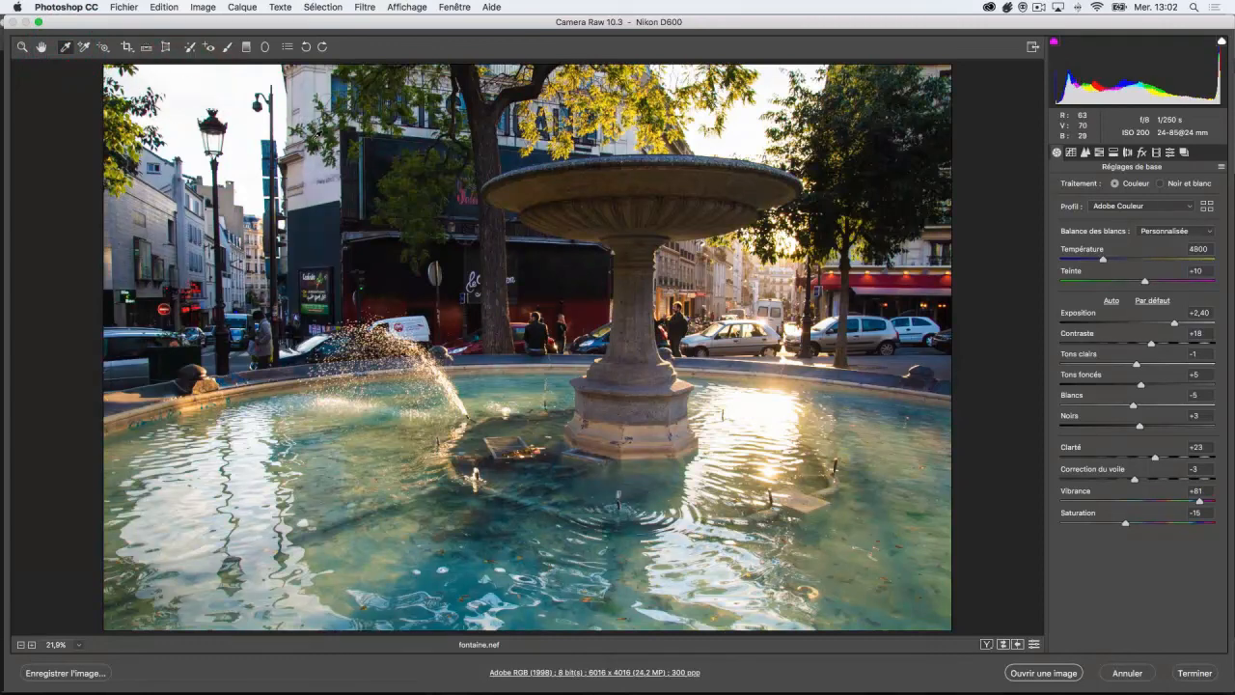
left_click(314, 137)
left_click(374, 241)
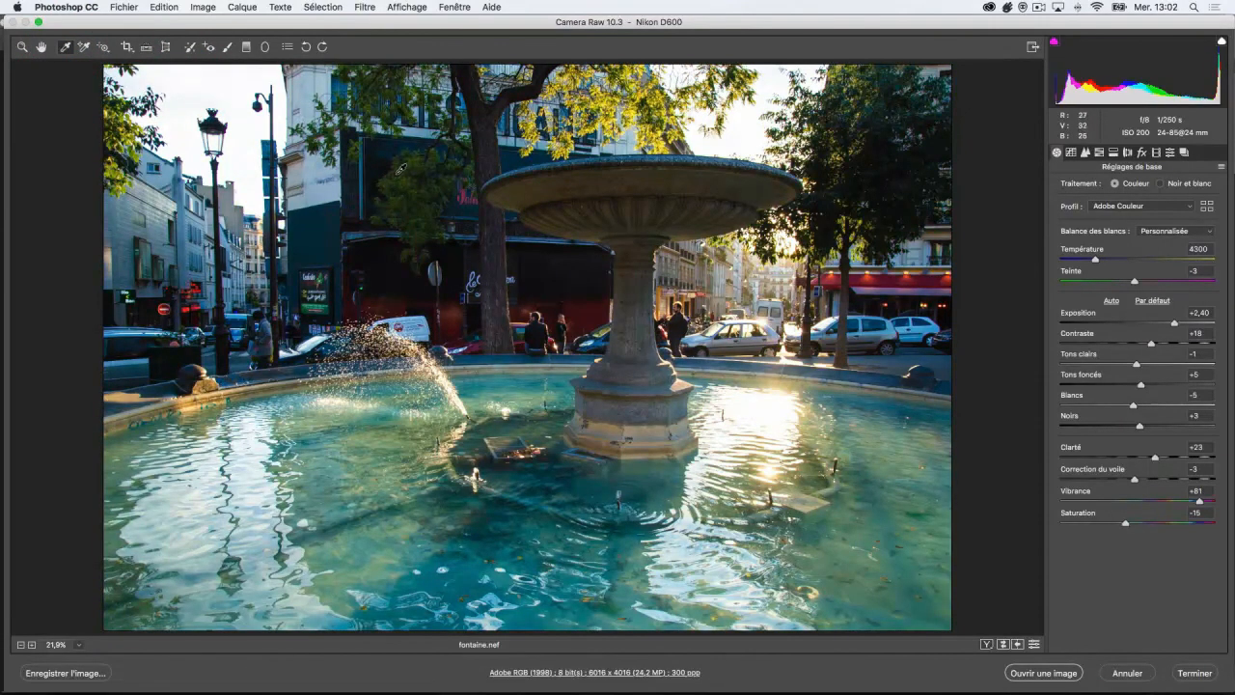
left_click(393, 174)
left_click(491, 202)
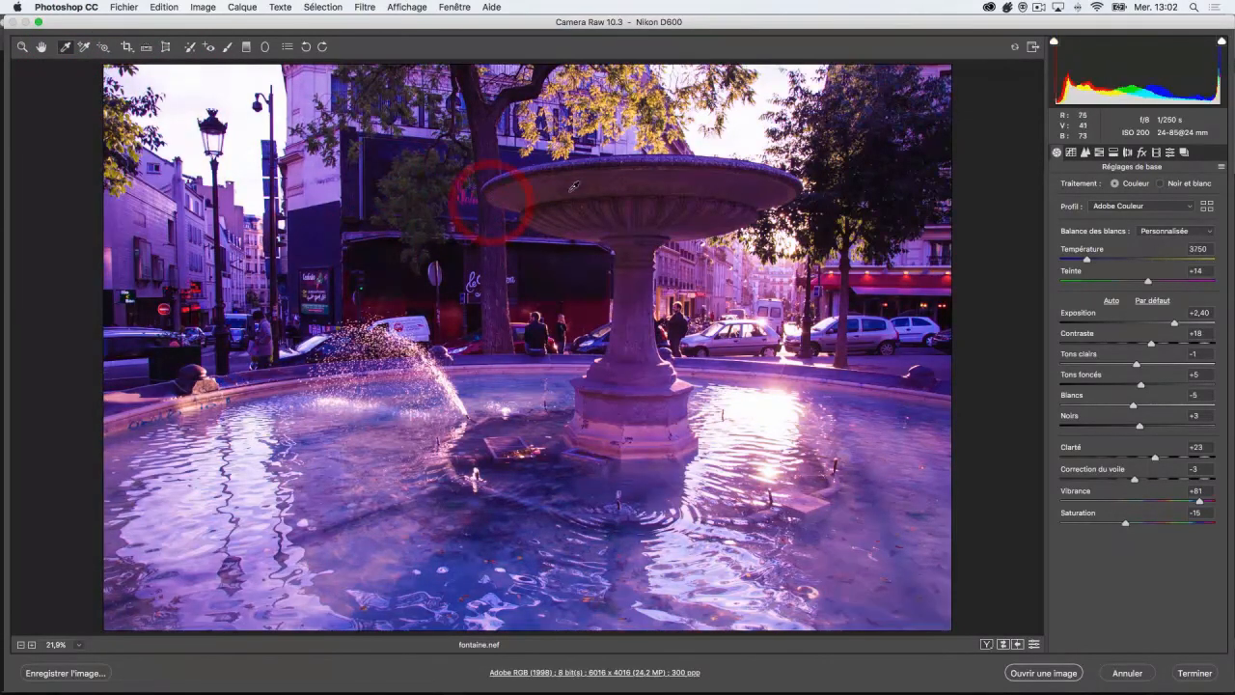
left_click(607, 156)
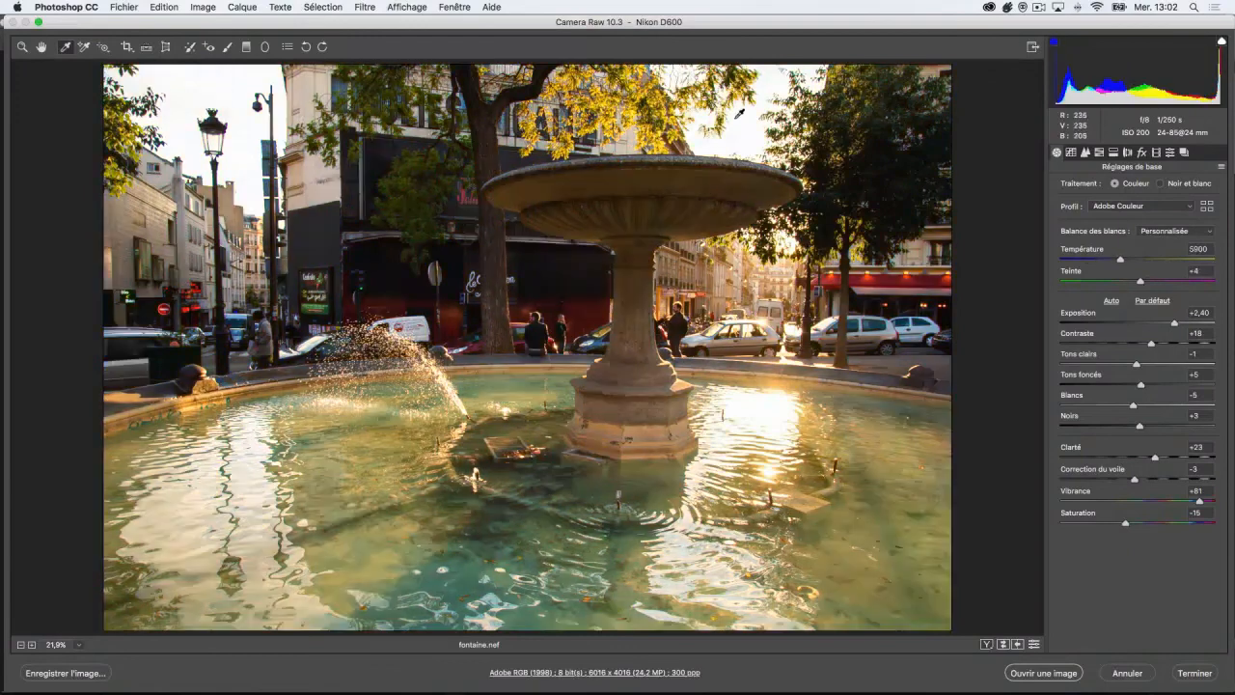
left_click(739, 114)
left_click(701, 165)
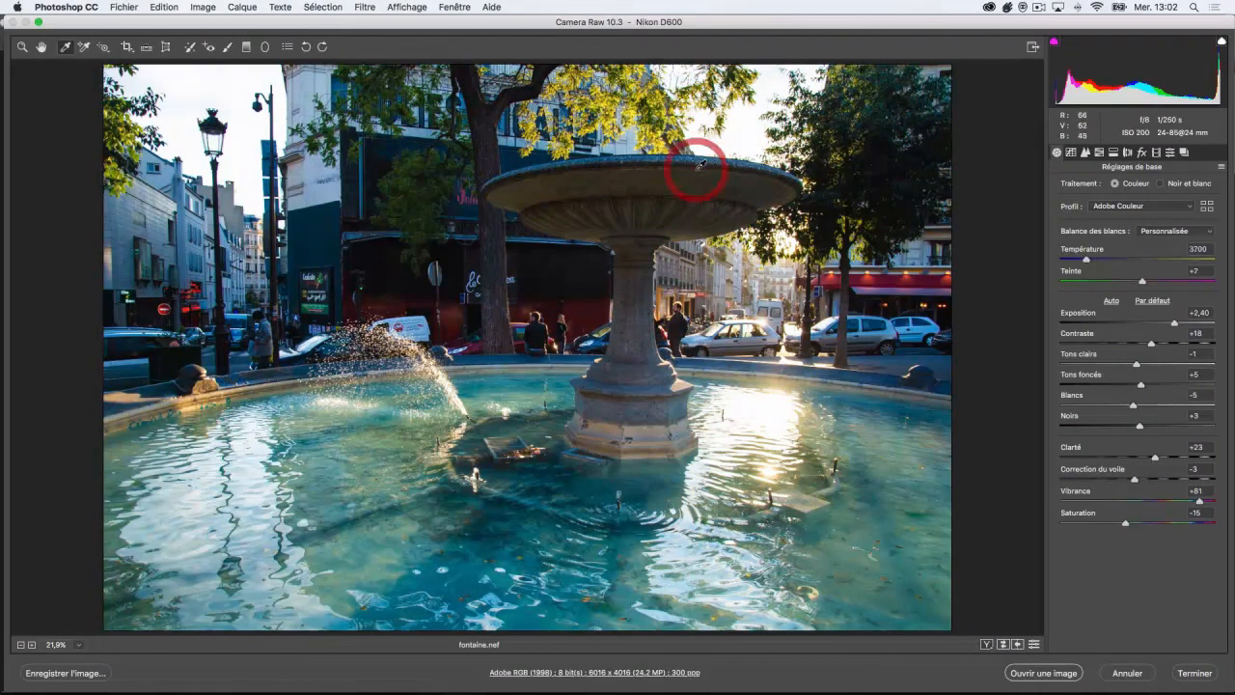
left_click(704, 141)
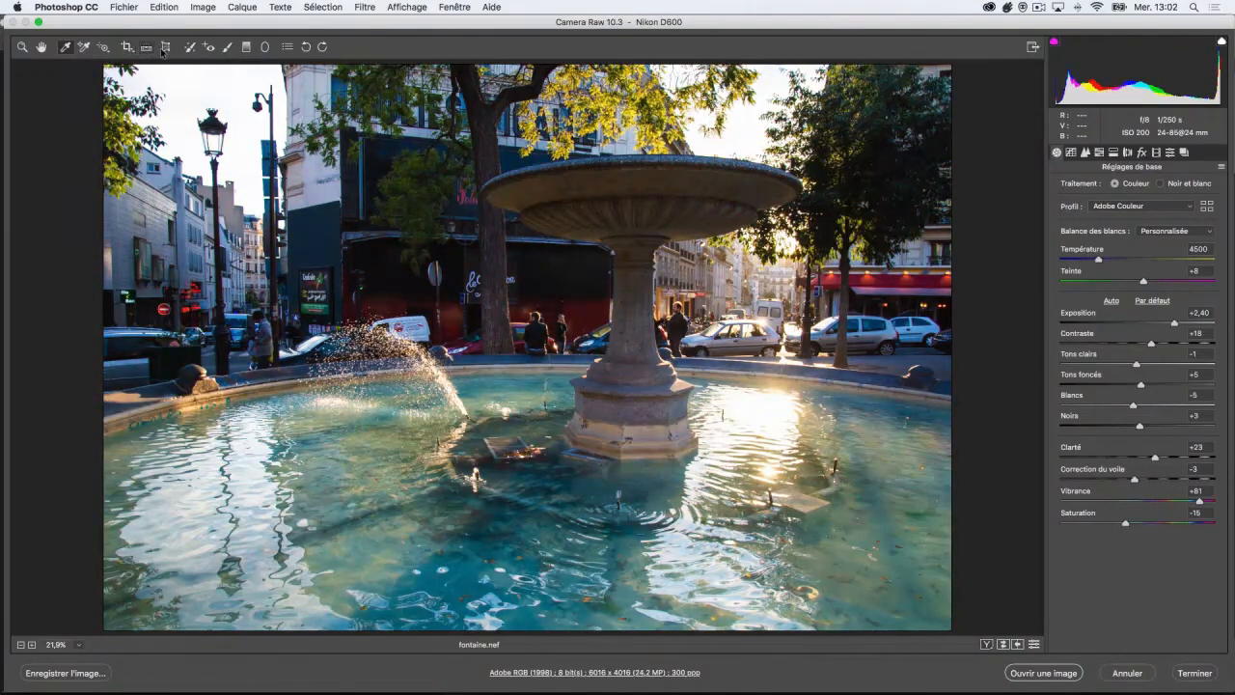
Raise the highlights (Tons clairs) of the parametric tone curve
left_click(1071, 153)
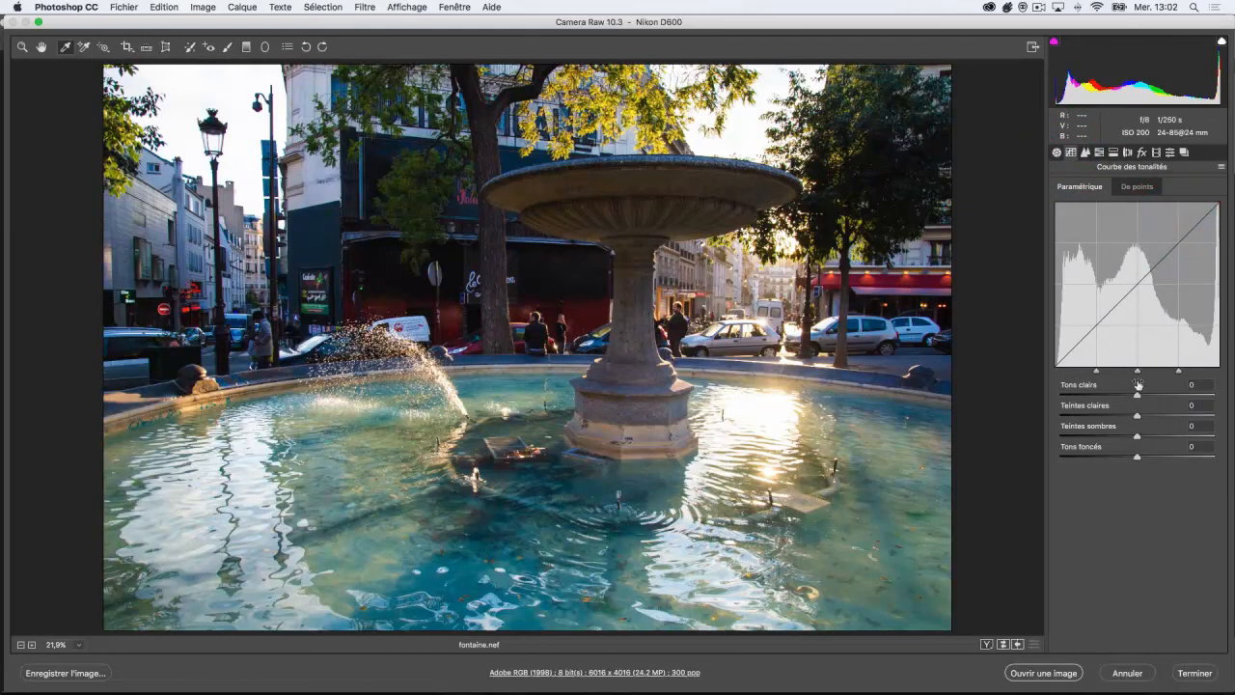
mouse_move(1135, 397)
left_mouse_down()
mouse_move(1195, 390)
mouse_move(1133, 396)
mouse_move(1152, 395)
left_mouse_up()
Set the sharpening gain to 56 and the radius to 1,4
left_click(1085, 155)
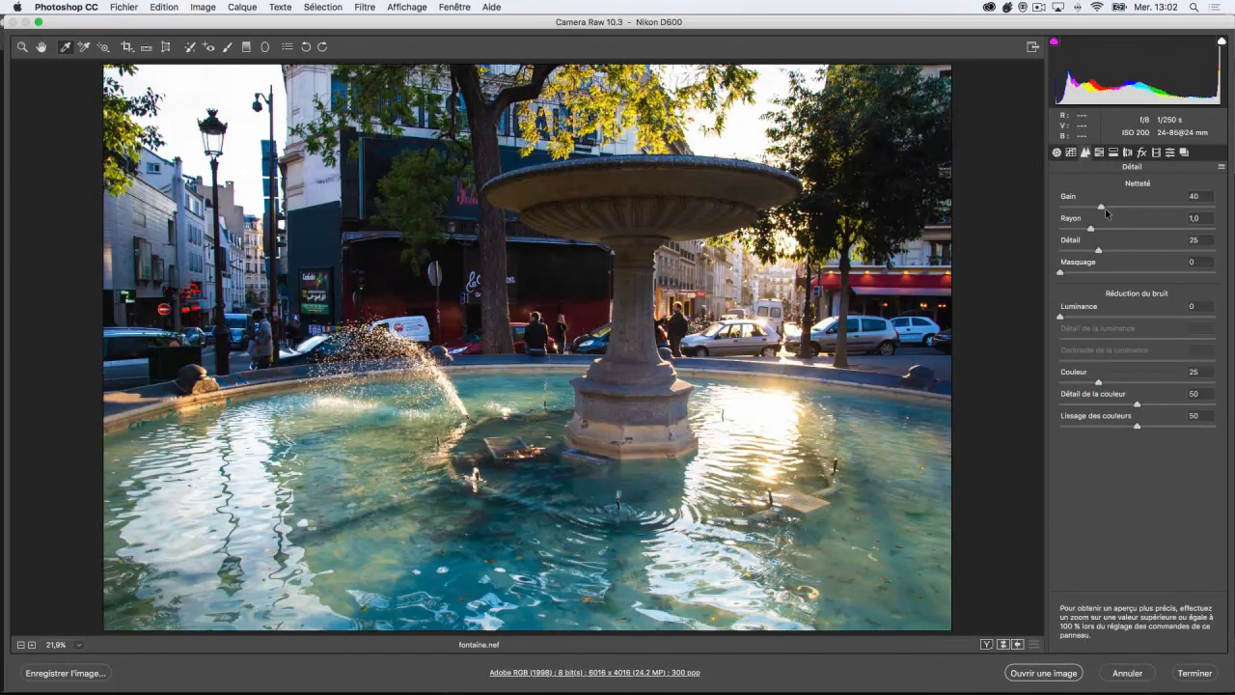
left_click_drag(1072, 205, 1157, 210)
left_click_drag(1121, 201, 1116, 228)
Refine the sharpening against the basin's rim, setting gain to 26, radius to 0,8, detail to 38 and masking to 38
left_click(22, 46)
left_click(606, 174)
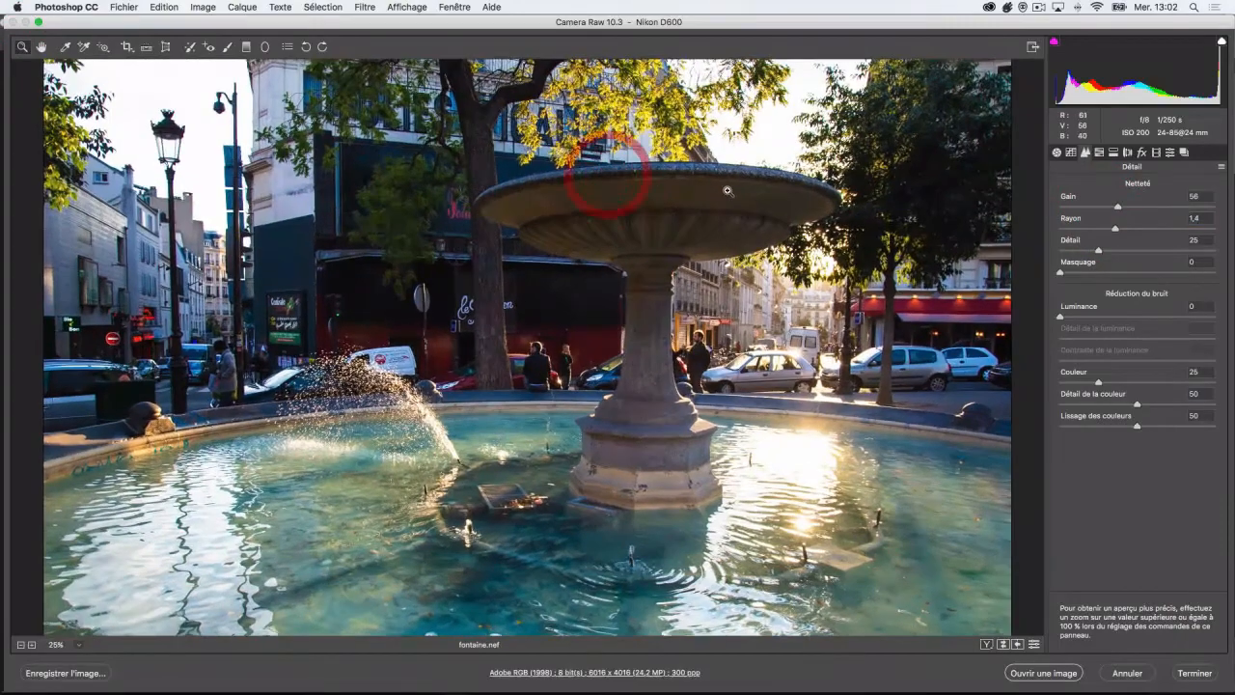
left_click(730, 193)
left_click(631, 342)
left_click(632, 342)
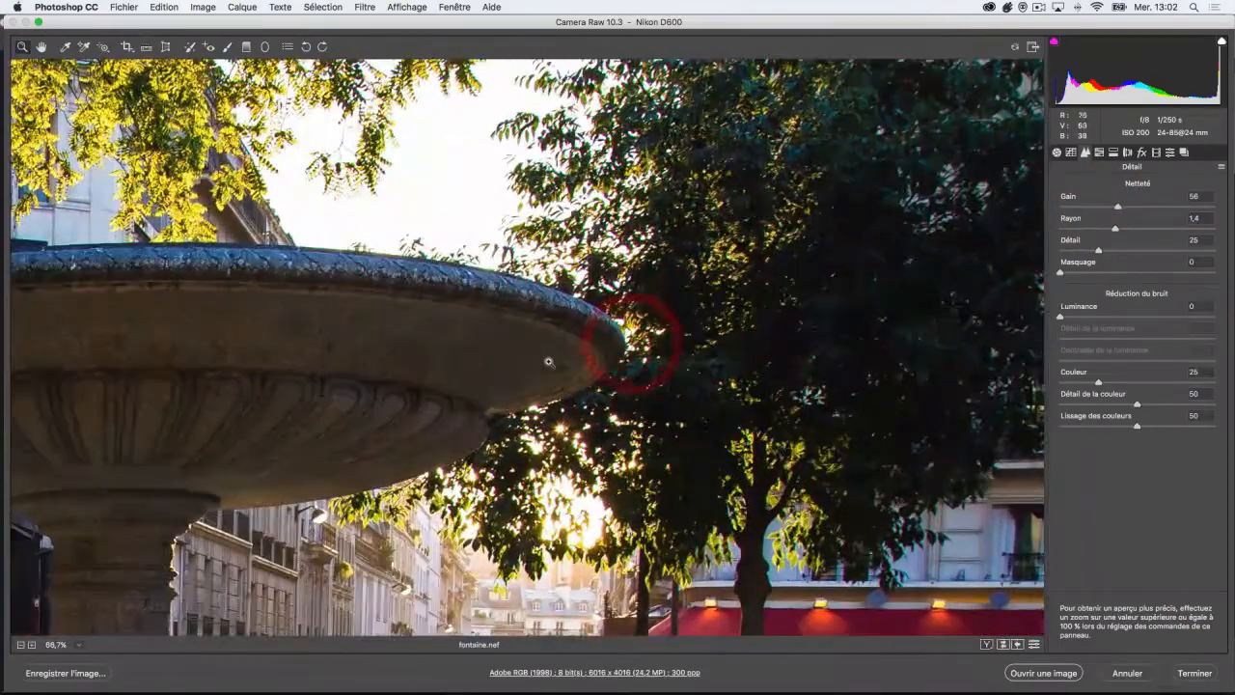
left_click(489, 364)
left_click(483, 318)
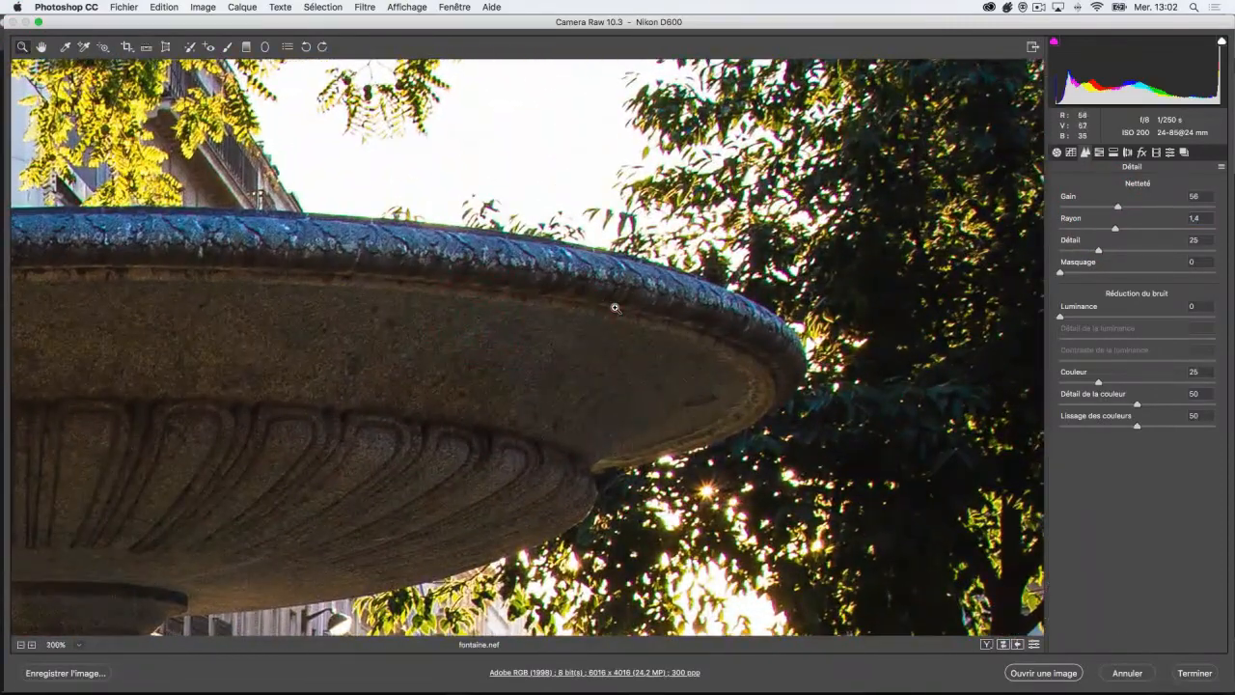
left_click(615, 307)
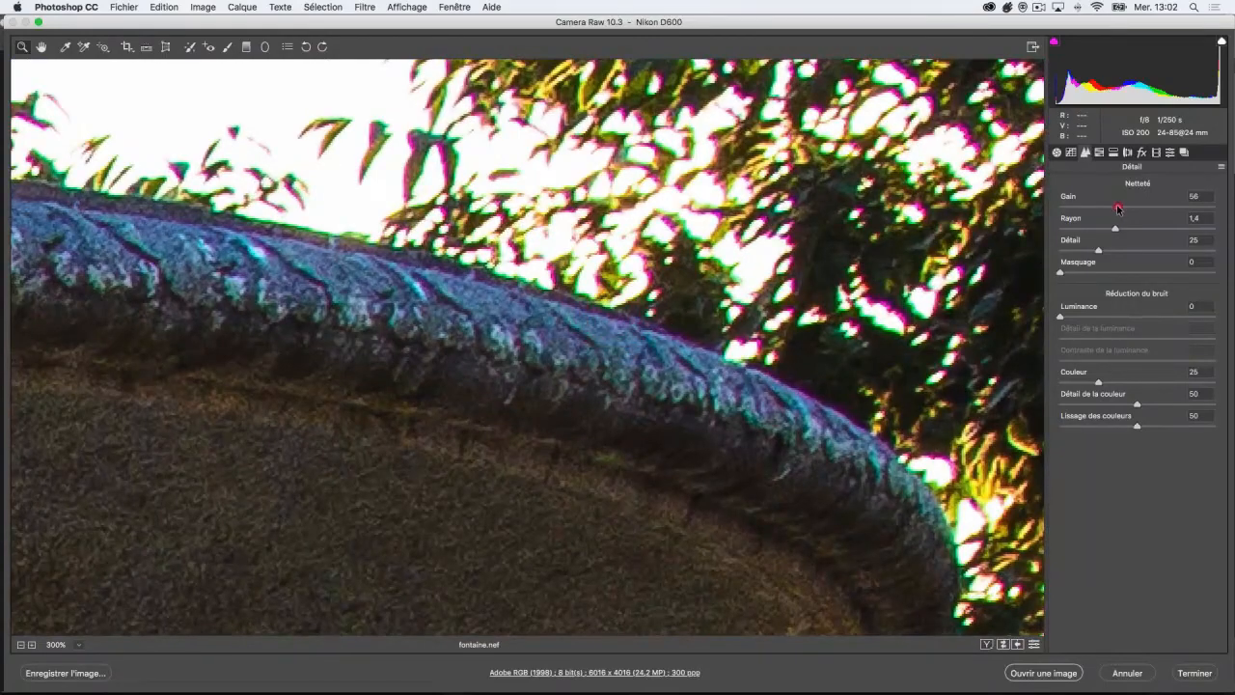
left_click_drag(1117, 208, 1062, 208)
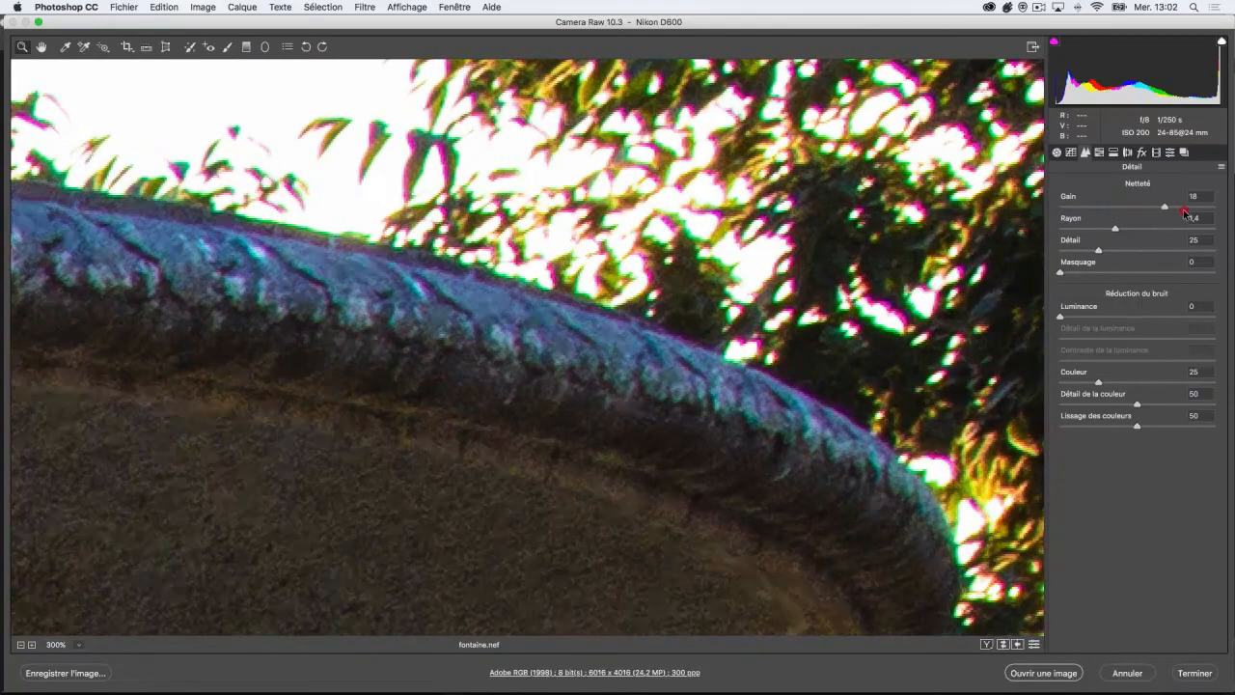
mouse_move(1184, 214)
left_mouse_down()
mouse_move(1218, 212)
mouse_move(1097, 207)
mouse_move(1093, 227)
mouse_move(1062, 228)
mouse_move(1155, 228)
left_mouse_up()
mouse_move(1232, 231)
left_mouse_down()
mouse_move(1148, 228)
mouse_move(1187, 249)
mouse_move(1119, 247)
mouse_move(1167, 269)
mouse_move(1120, 267)
mouse_move(1067, 229)
left_mouse_up()
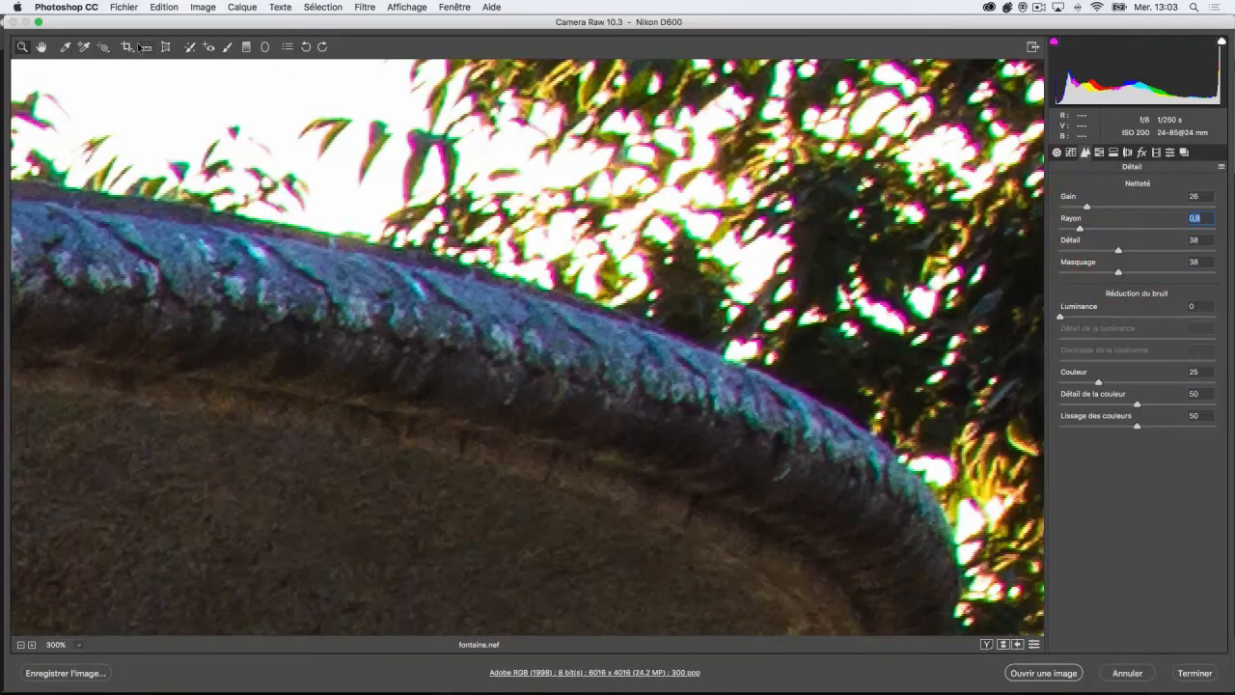
Shift the hues of the whole photo: Rouges +23, Oranges +18, Jaunes +53, Turquoises -5 and Bleus -42
left_click(423, 196, "alt")
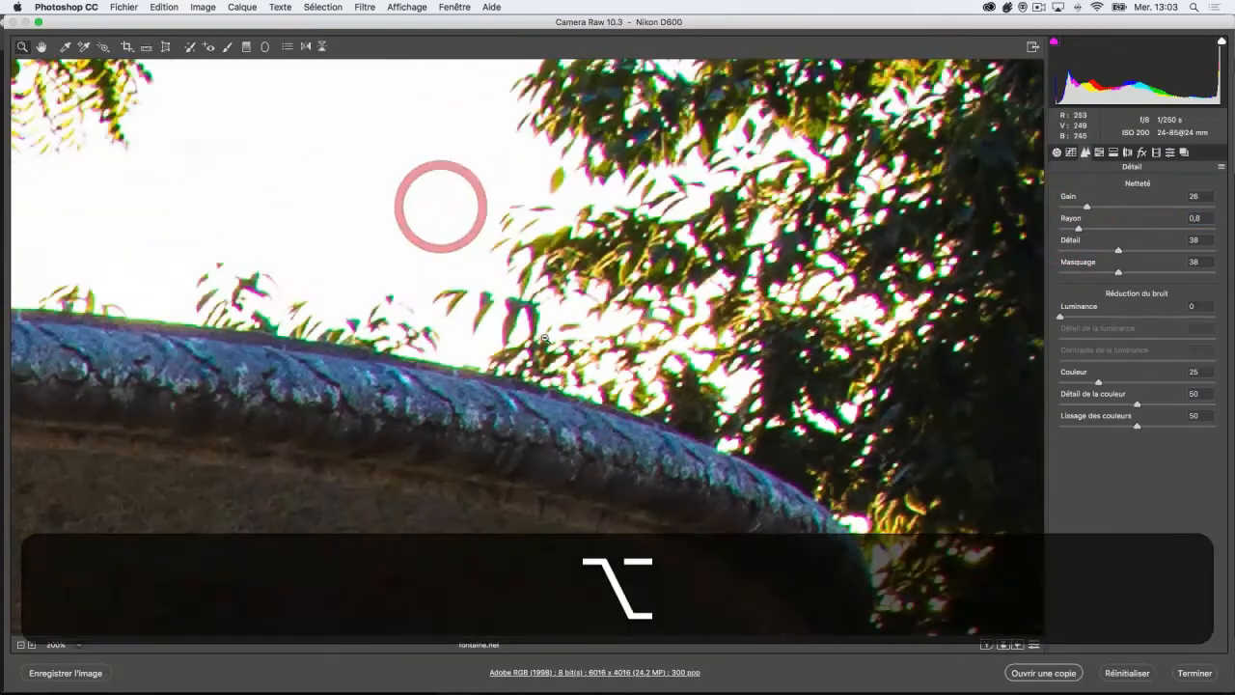
left_click(417, 407, "alt")
left_click(417, 407, "alt")
left_click(449, 377, "alt")
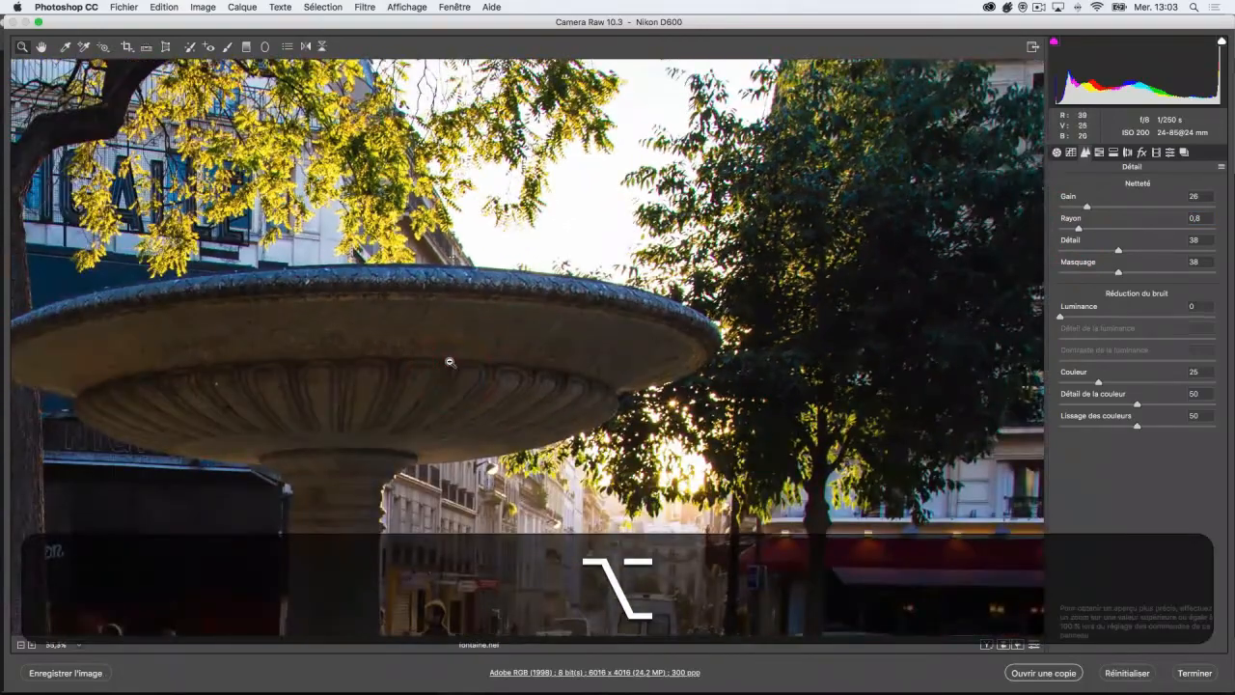
left_click(446, 368, "alt")
left_click(529, 336, "alt")
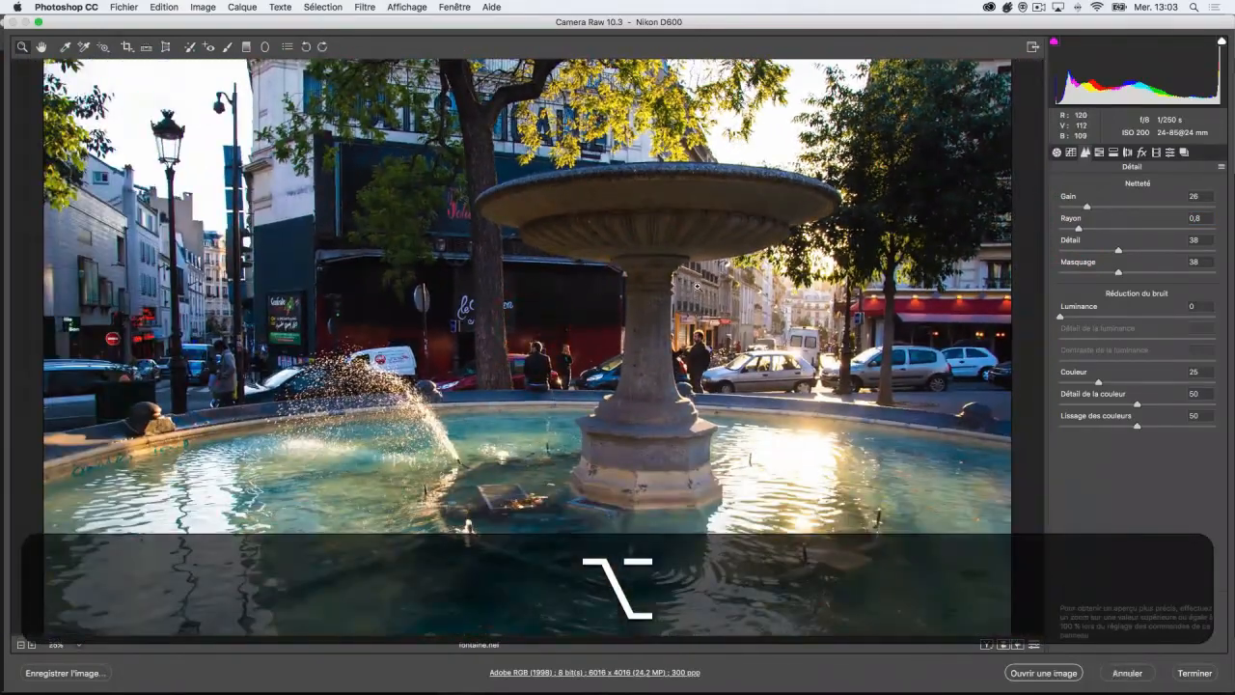
left_click(1099, 153)
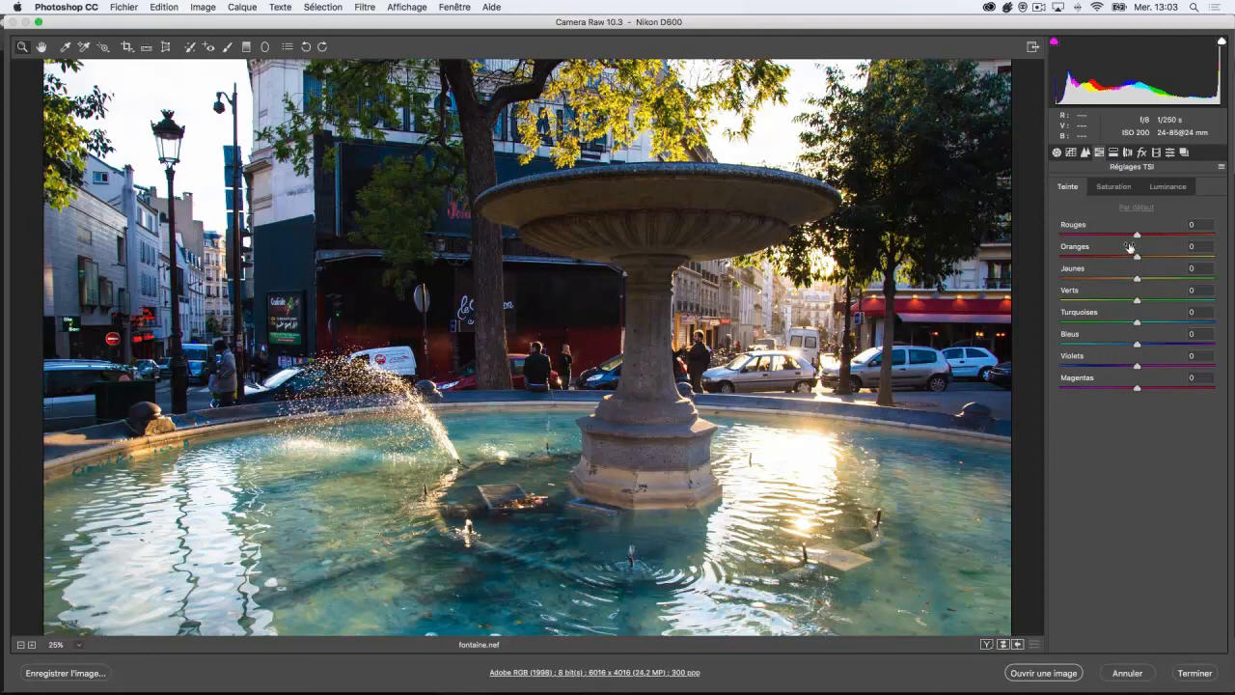
left_click_drag(1137, 237, 1177, 278)
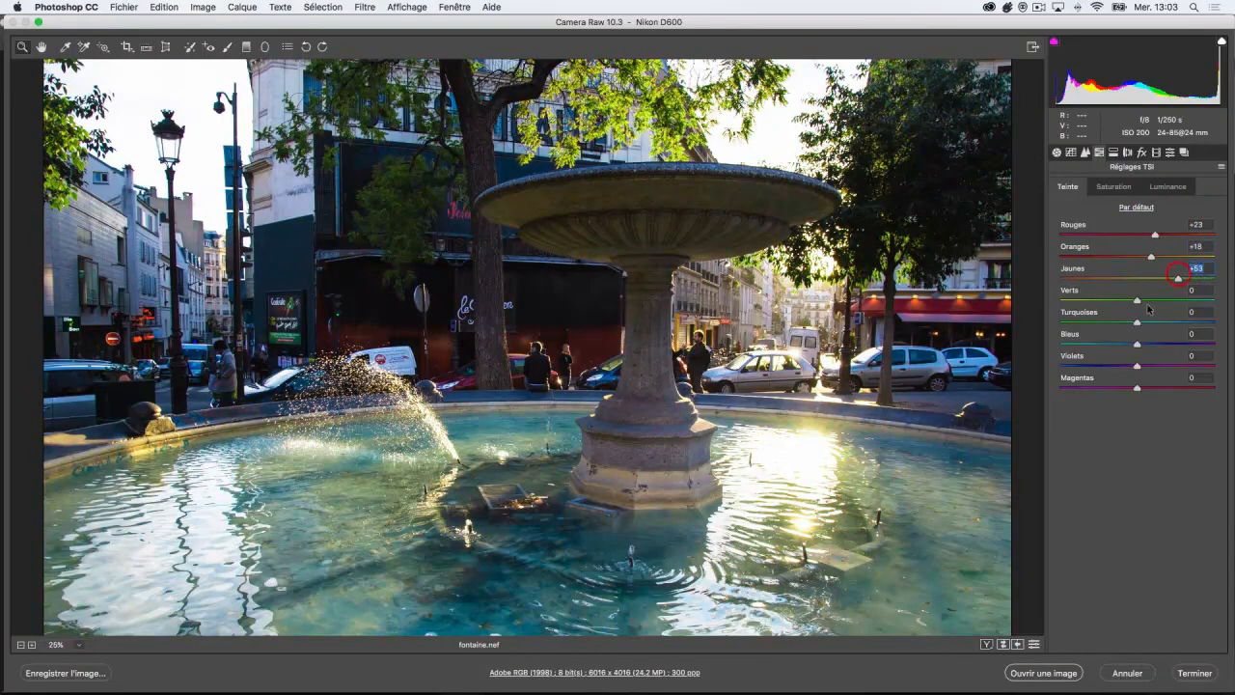
left_click_drag(1137, 322, 1020, 330)
left_click_drag(1135, 323, 1105, 350)
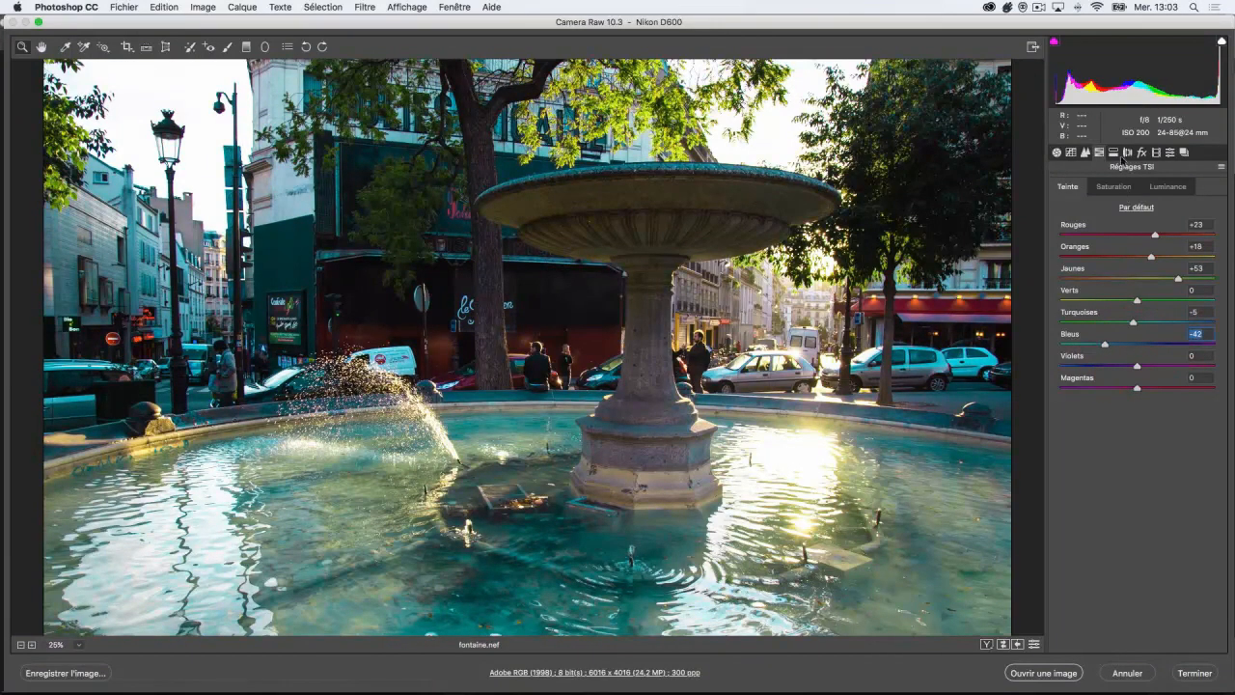
Add grain at level 3 and finish the raw development without opening the image
left_click(1127, 152)
left_click(1141, 153)
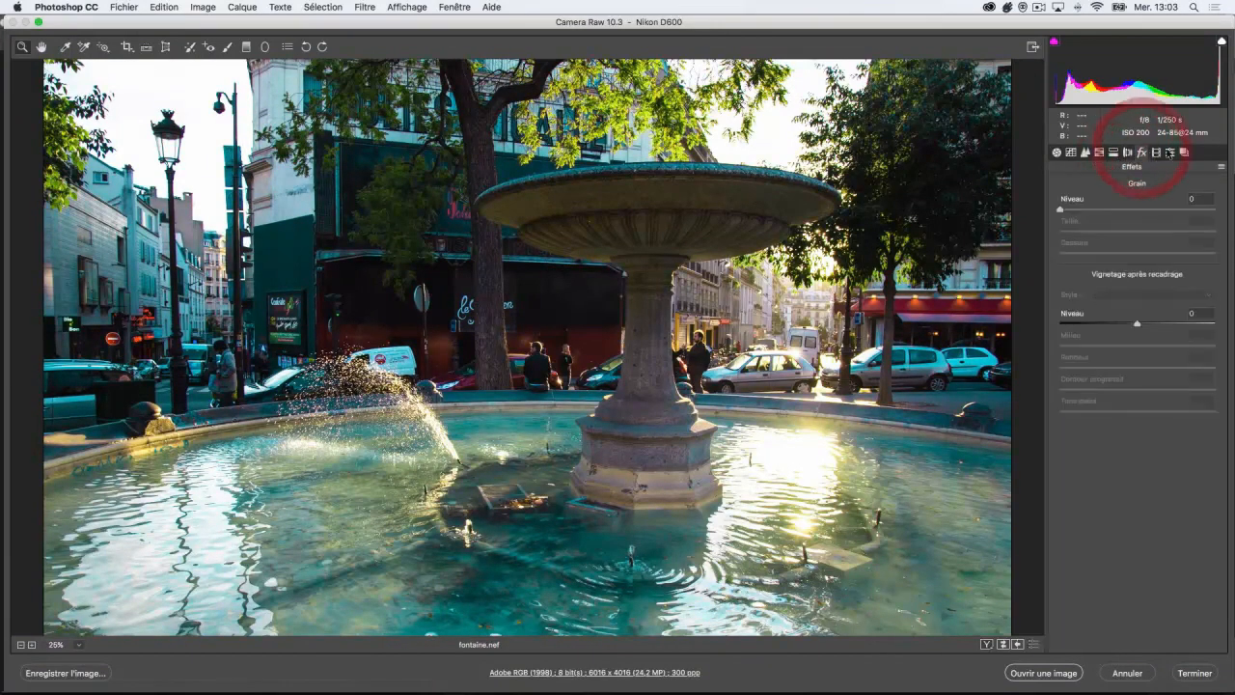
left_click_drag(1063, 211, 1105, 210)
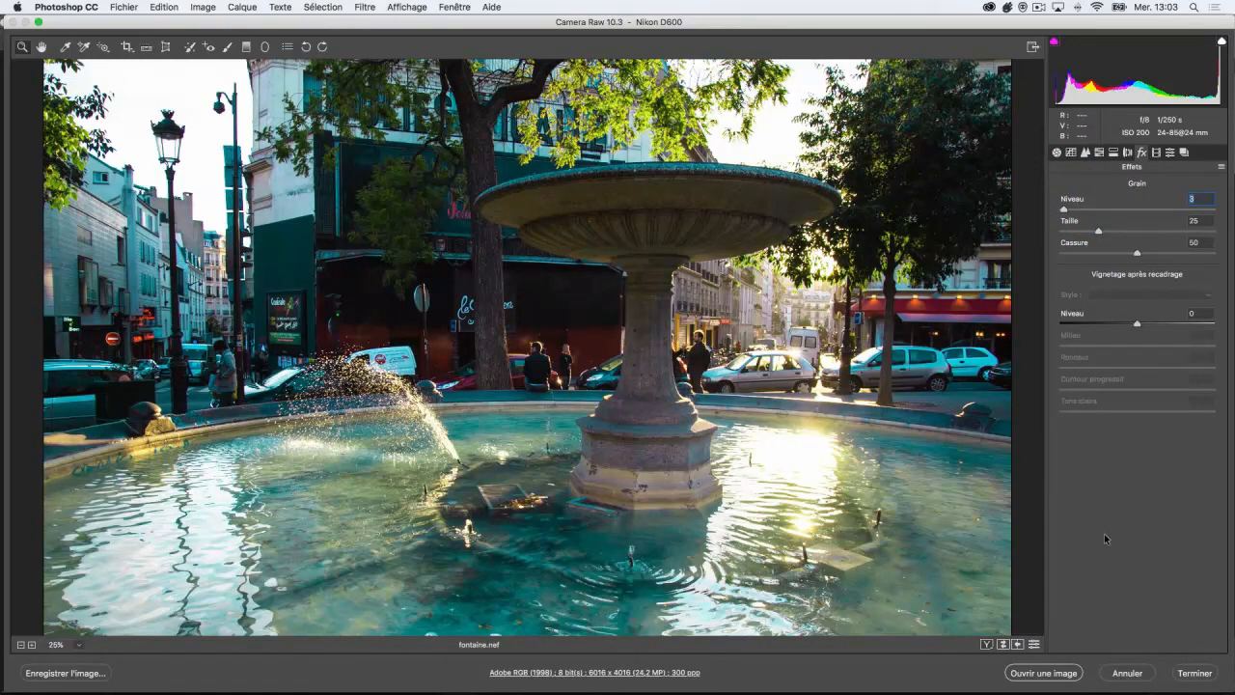
left_click(1204, 673)
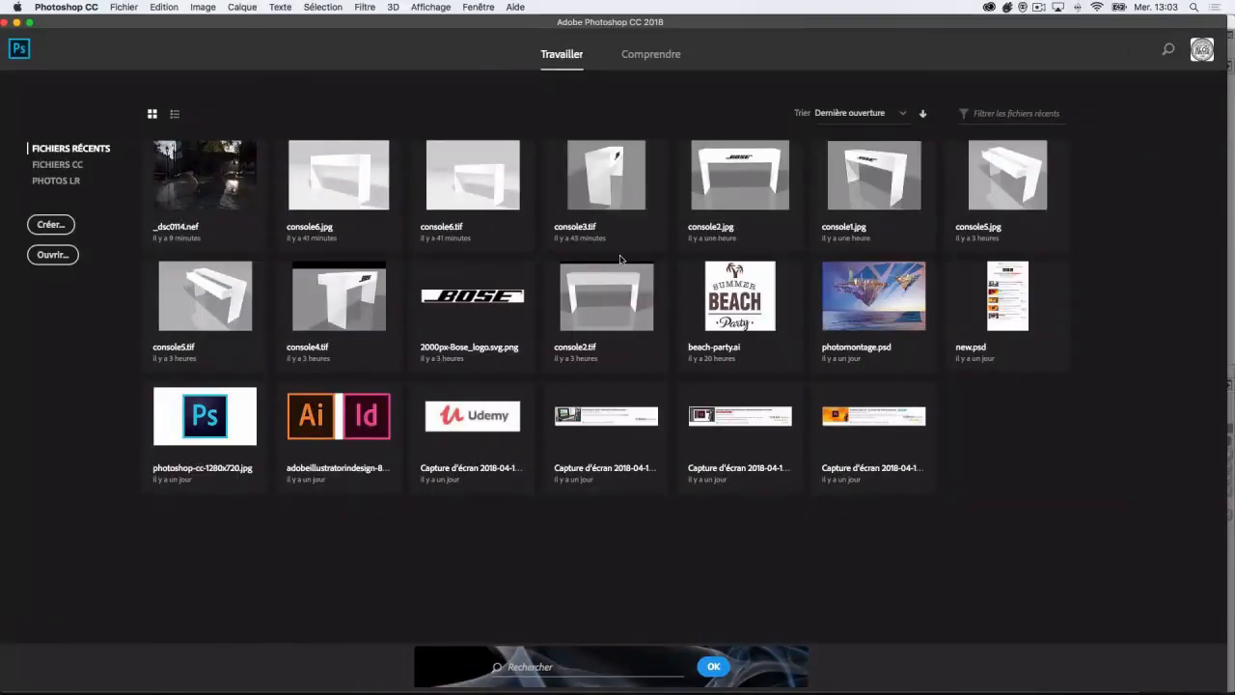
Open the recent file _dsc0114.nef and set exposure to +3,05, temperature to 5500 and tint to -33
left_click(176, 181)
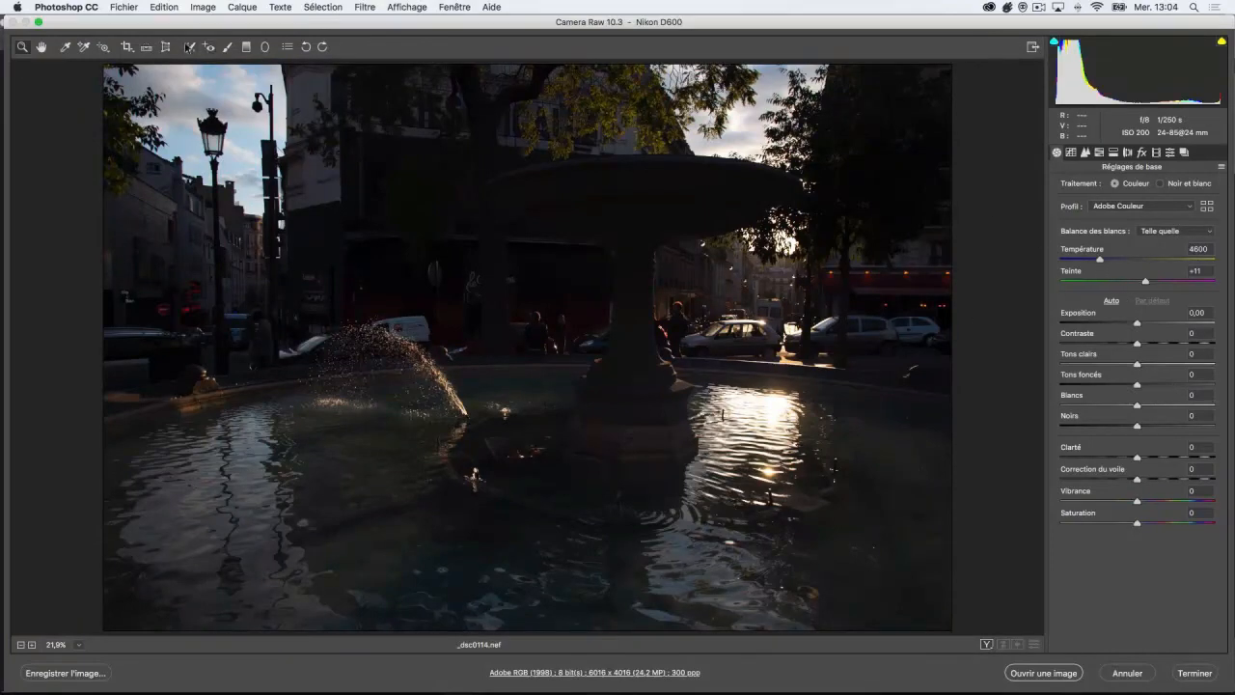
left_click_drag(1141, 326, 1185, 324)
left_click_drag(1098, 259, 1119, 283)
Set contrast to +48, Tons clairs to +23, Tons foncés to -5, Blancs to -13 and clarity to +42, and finish the development
left_click_drag(1137, 342, 1127, 407)
left_click_drag(1136, 459, 1171, 458)
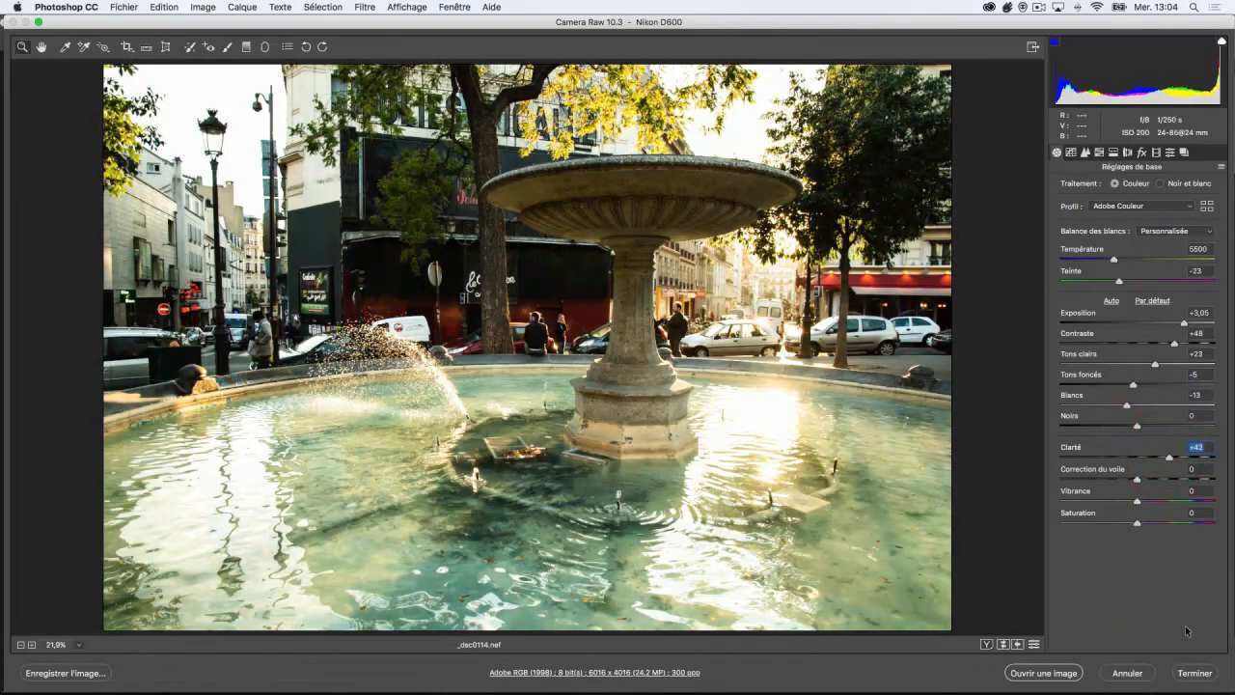
left_click(1194, 673)
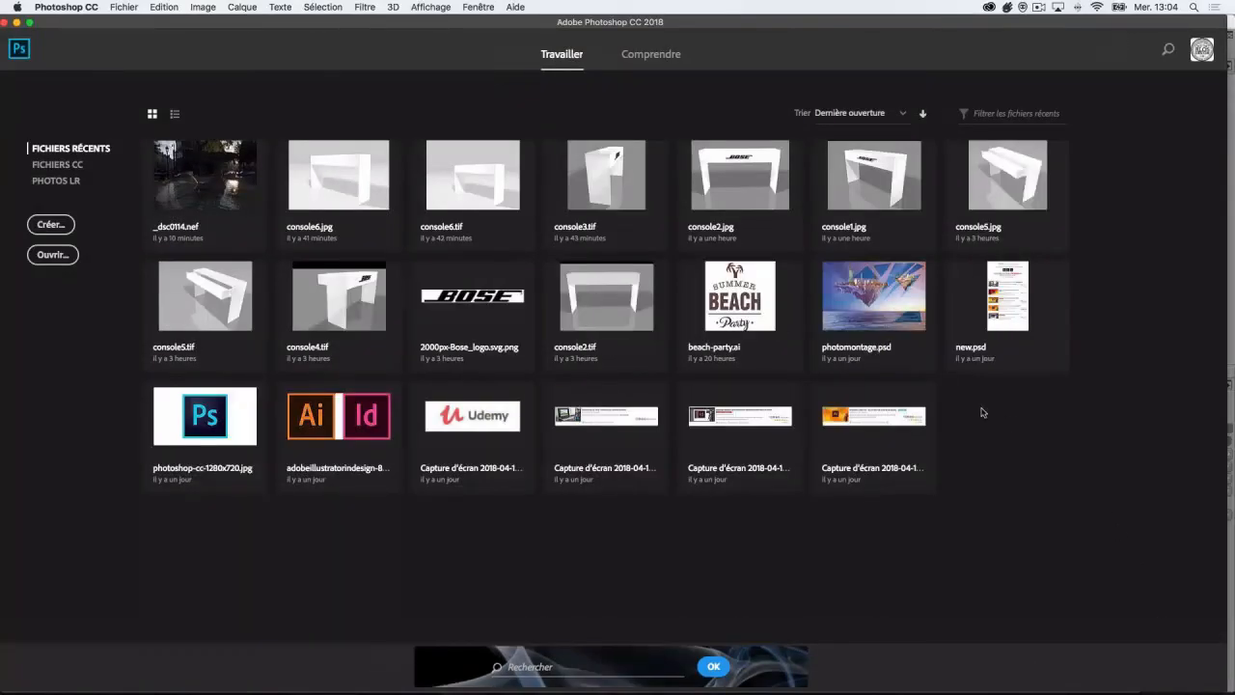
Reopen the recent raw file _dsc0114.nef
left_click(186, 149)
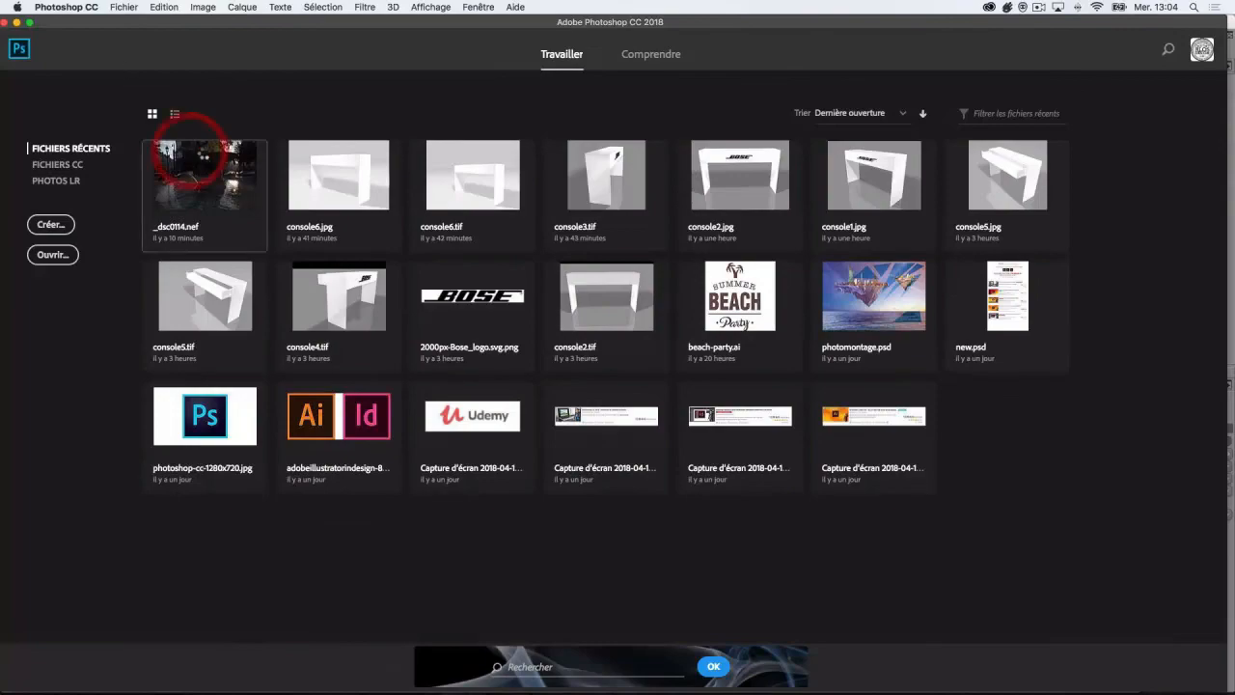